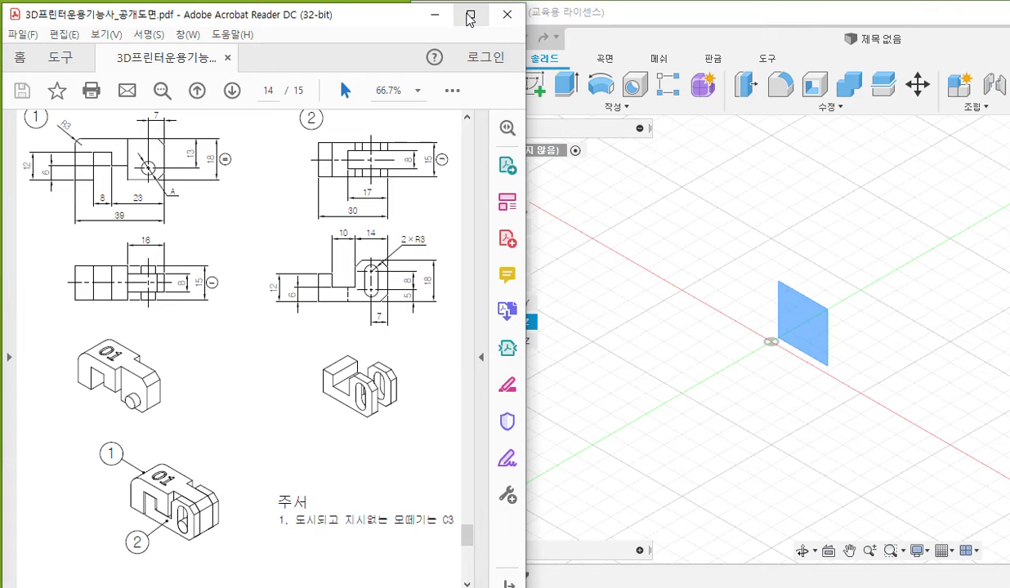
- Enlarge the drawing PDF, sketch part 1 flipped over beside the assembly view with a red arrow, and clear the marks
left_click(470, 17)
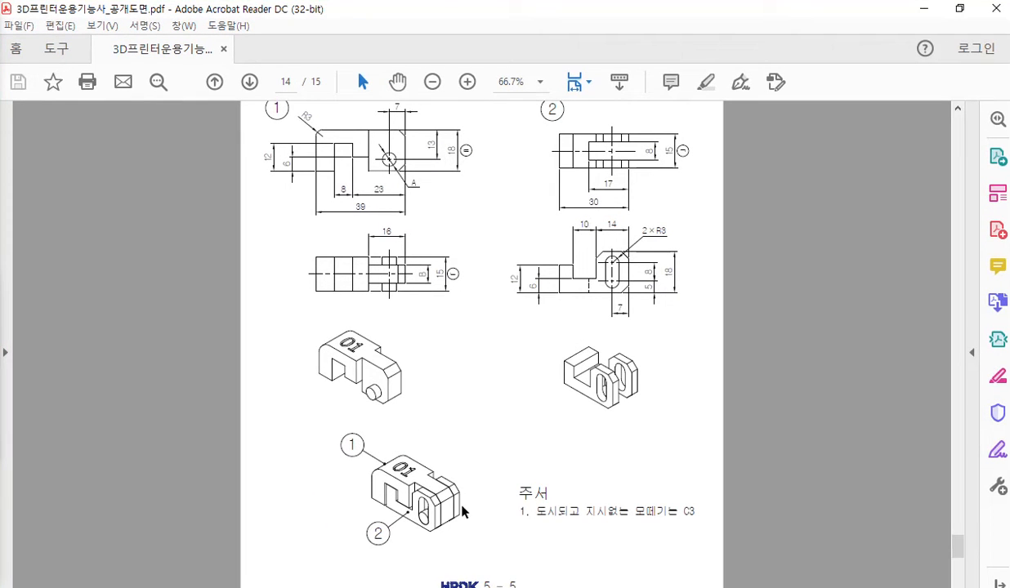
key("F12")
left_click(101, 148)
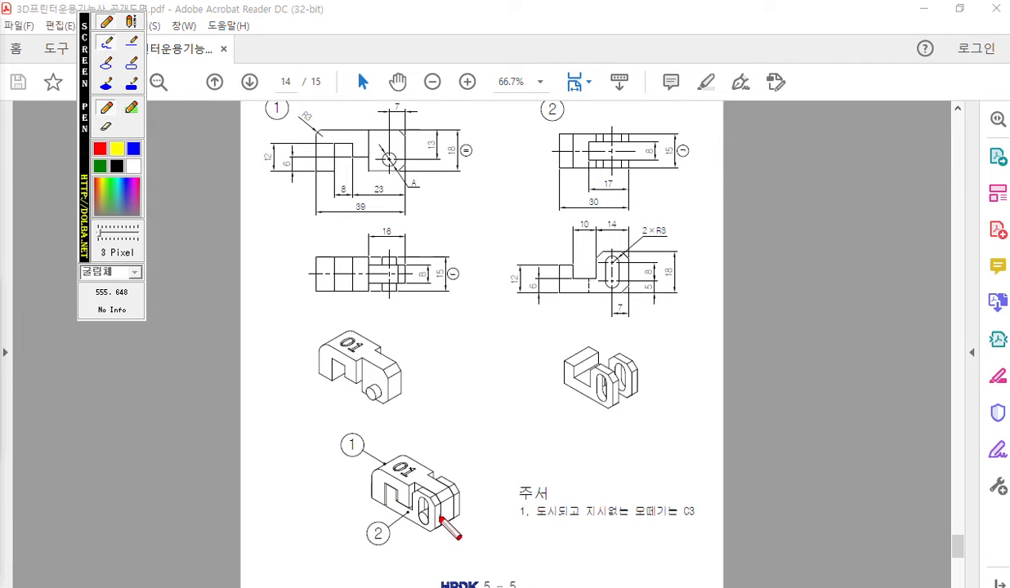
mouse_move(438, 537)
left_mouse_down()
mouse_move(523, 564)
mouse_move(521, 531)
mouse_move(488, 518)
mouse_move(474, 527)
mouse_move(463, 510)
mouse_move(462, 528)
mouse_move(411, 494)
mouse_move(413, 520)
mouse_move(510, 556)
left_mouse_up()
mouse_move(401, 475)
left_mouse_down()
mouse_move(488, 495)
mouse_move(495, 482)
left_mouse_up()
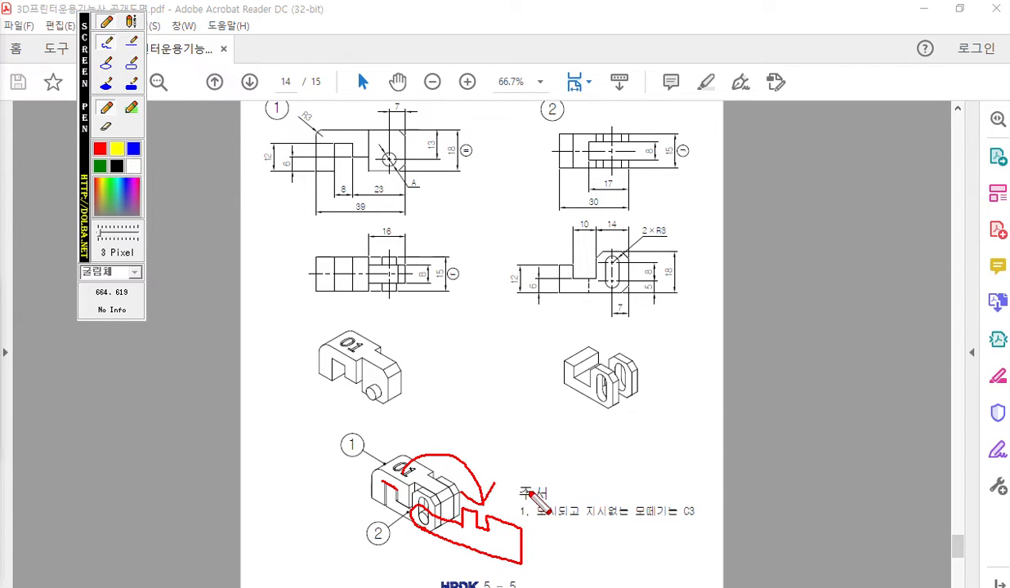
key("Escape")
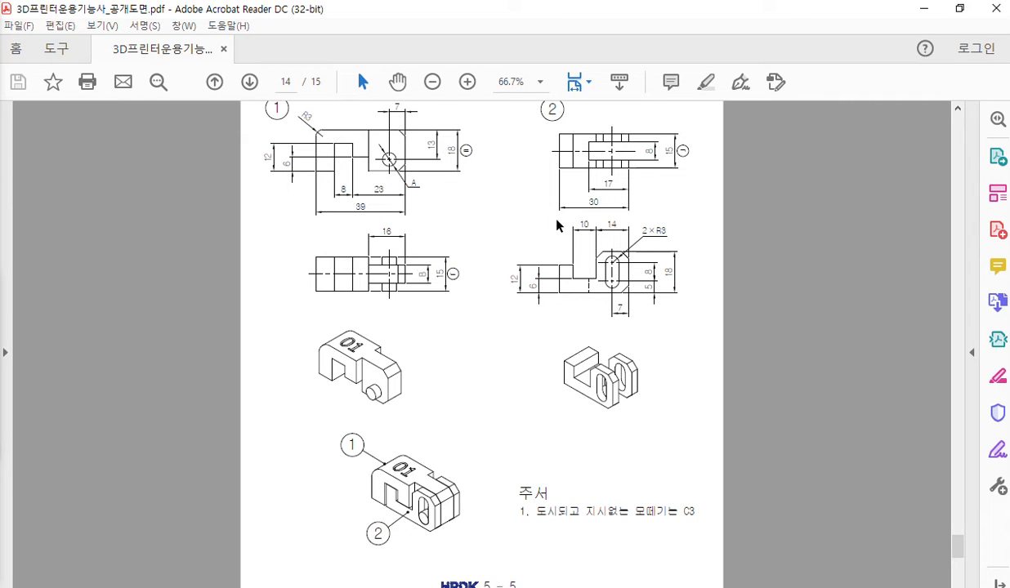
- Zoom the drawing to 100%, then highlight dimension A and circle its hole on part 1 in red
scroll(557, 227, "up", 1)
scroll(537, 235, "up", 1)
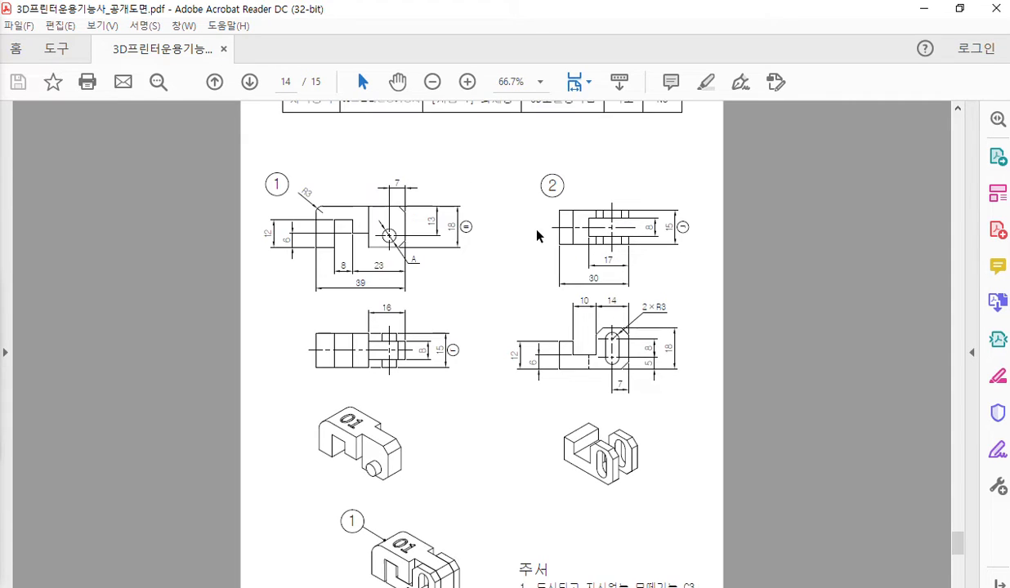
scroll(523, 270, "up", 2, "ctrl")
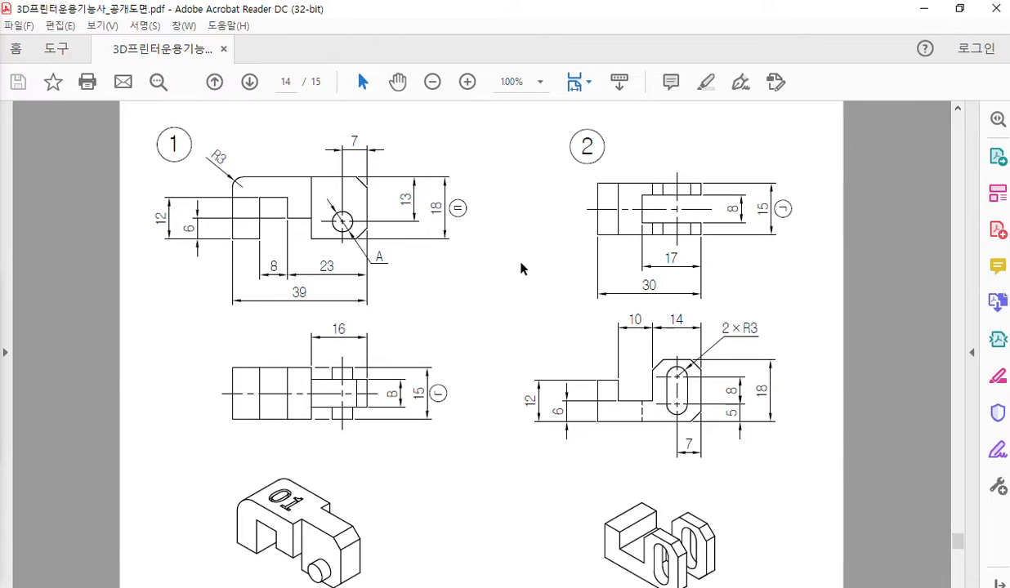
scroll(521, 269, "down", 1)
scroll(522, 269, "up", 1)
key("F2")
mouse_move(372, 273)
left_mouse_down()
mouse_move(382, 244)
mouse_move(396, 284)
mouse_move(401, 255)
left_mouse_up()
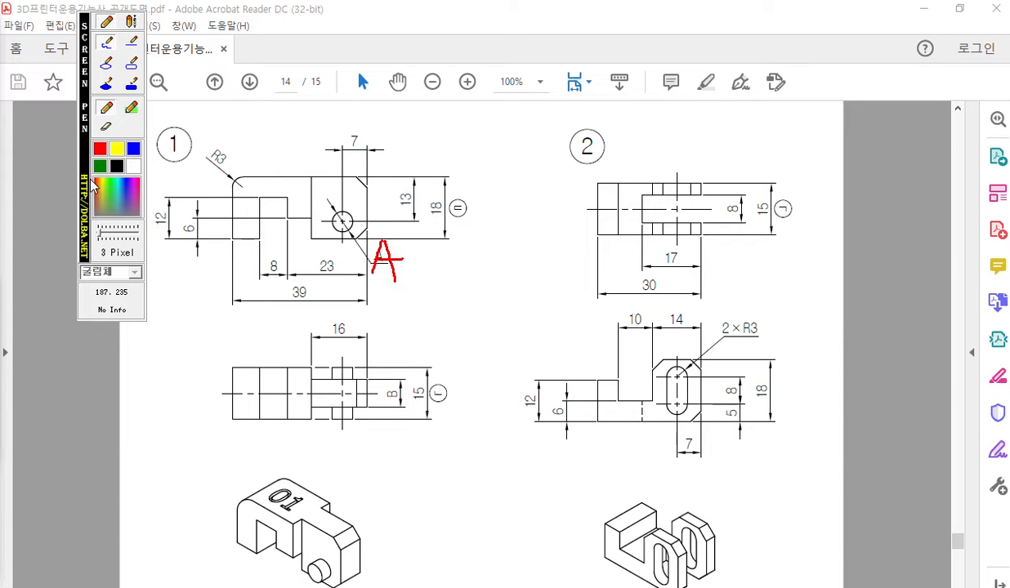
left_click_drag(80, 197, 34, 228)
mouse_move(329, 214)
left_mouse_down()
mouse_move(345, 210)
mouse_move(353, 224)
mouse_move(334, 232)
mouse_move(329, 215)
mouse_move(343, 210)
left_mouse_up()
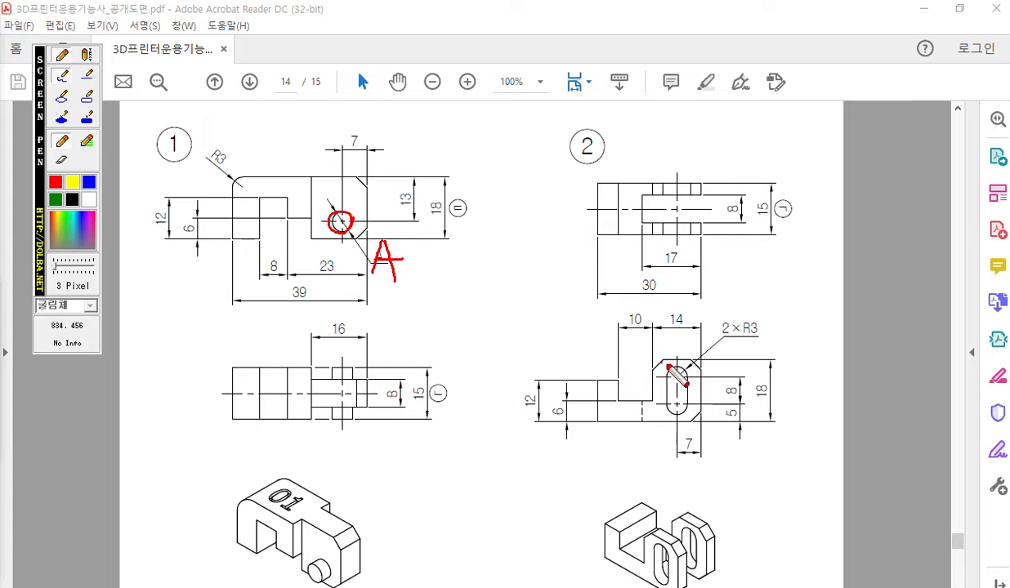
- Mark the R3 slot end on part 2 as φ6 and note A = φ5 beside part 1's hole
mouse_move(668, 385)
left_mouse_down()
mouse_move(683, 371)
mouse_move(688, 384)
left_mouse_up()
left_click_drag(738, 337, 764, 336)
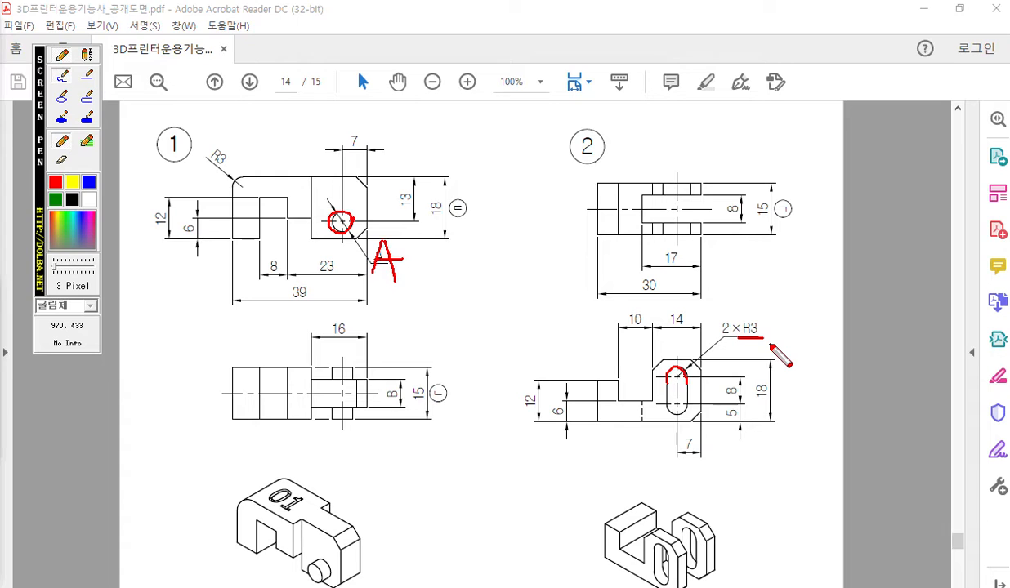
mouse_move(776, 325)
left_mouse_down()
mouse_move(787, 325)
mouse_move(782, 340)
mouse_move(790, 317)
mouse_move(802, 331)
left_mouse_up()
mouse_move(407, 255)
left_mouse_down()
mouse_move(425, 254)
mouse_move(425, 264)
left_mouse_up()
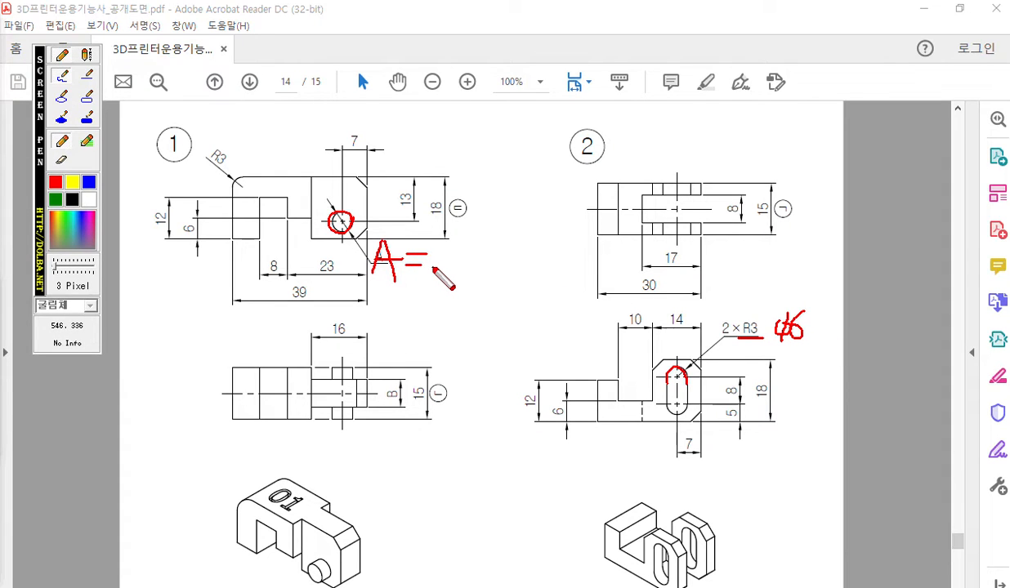
mouse_move(437, 253)
left_mouse_down()
mouse_move(434, 266)
mouse_move(445, 260)
mouse_move(434, 278)
mouse_move(470, 251)
left_mouse_up()
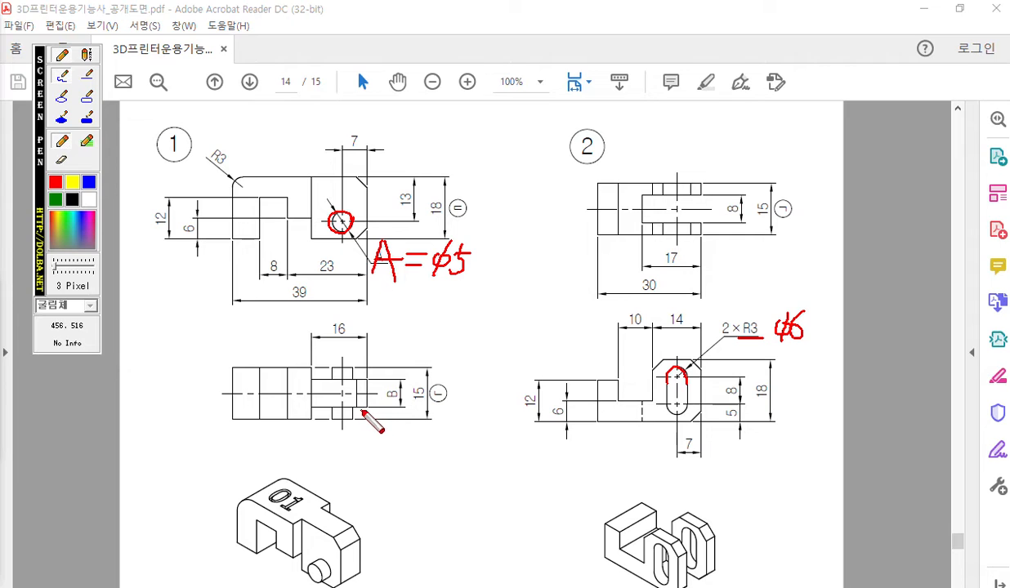
- Mark dimension B on part 1 and the matching 8 mm width on part 2, note B = 7, and clear all marks
mouse_move(366, 409)
left_mouse_down()
mouse_move(357, 407)
mouse_move(376, 407)
mouse_move(370, 379)
mouse_move(385, 407)
mouse_move(397, 386)
mouse_move(388, 408)
left_mouse_up()
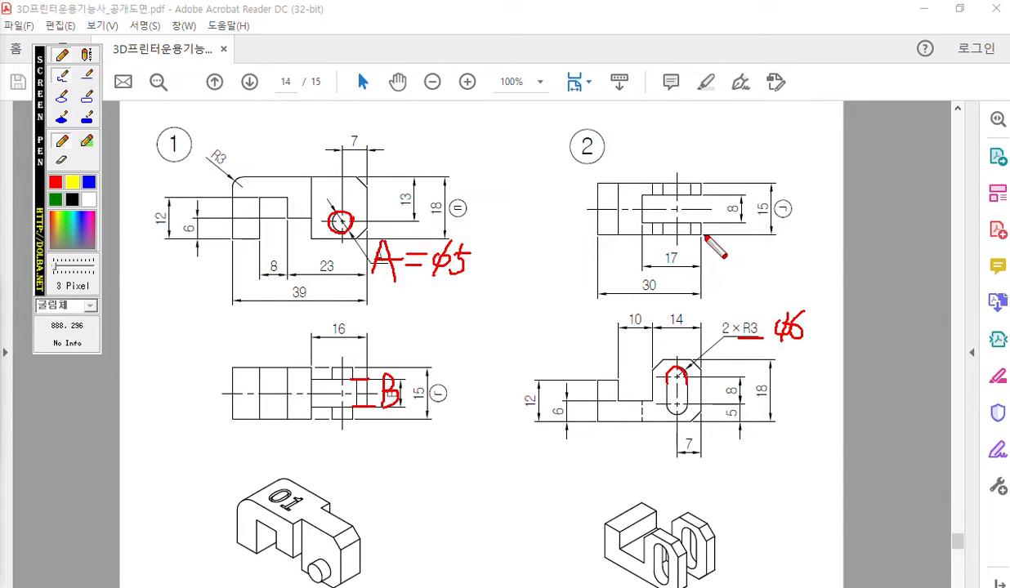
mouse_move(670, 221)
left_mouse_down()
mouse_move(704, 221)
mouse_move(710, 195)
mouse_move(723, 196)
mouse_move(726, 233)
mouse_move(730, 214)
left_mouse_up()
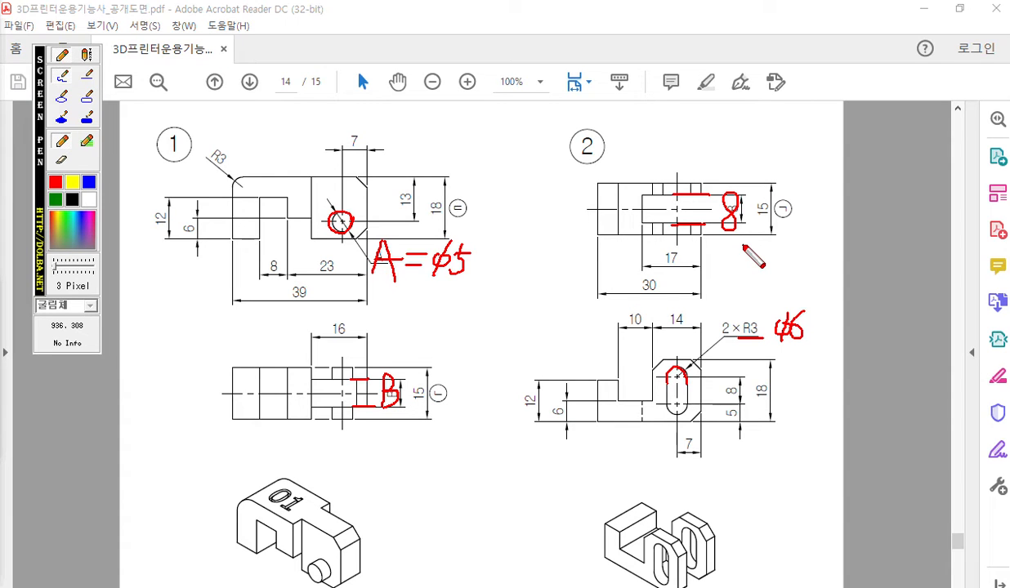
mouse_move(401, 367)
left_mouse_down()
mouse_move(470, 343)
mouse_move(457, 365)
left_mouse_up()
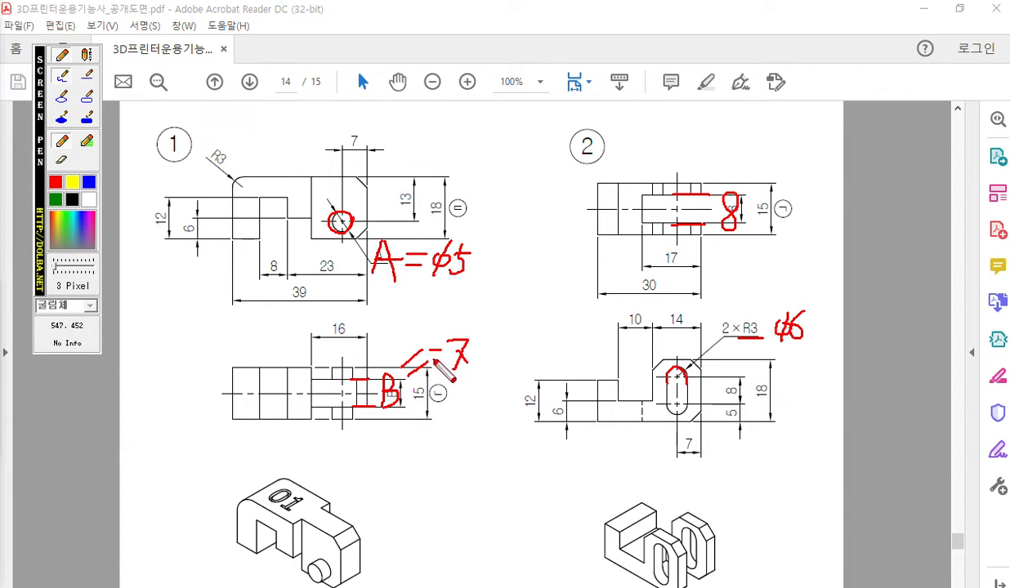
left_click(434, 350)
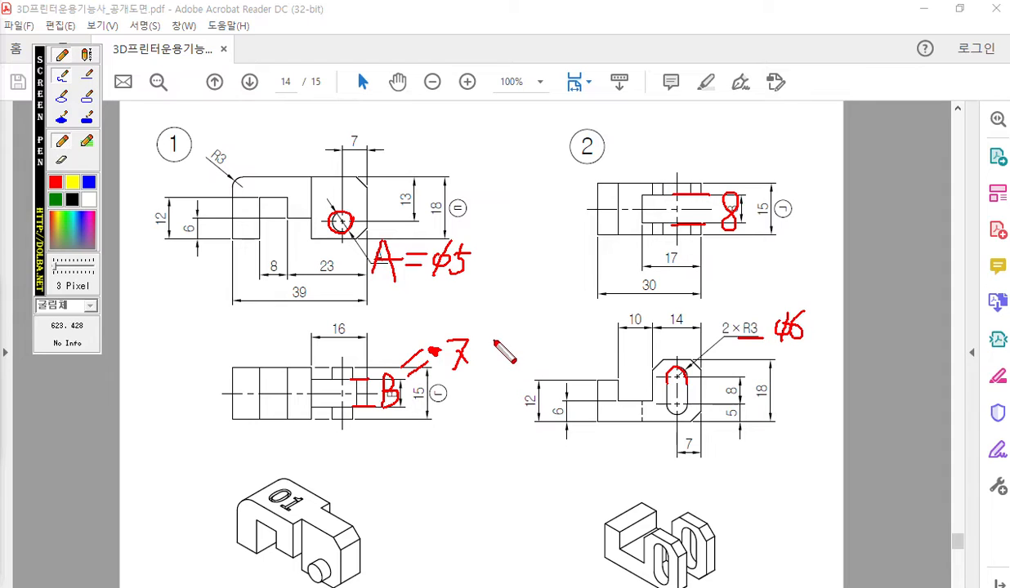
key("Escape")
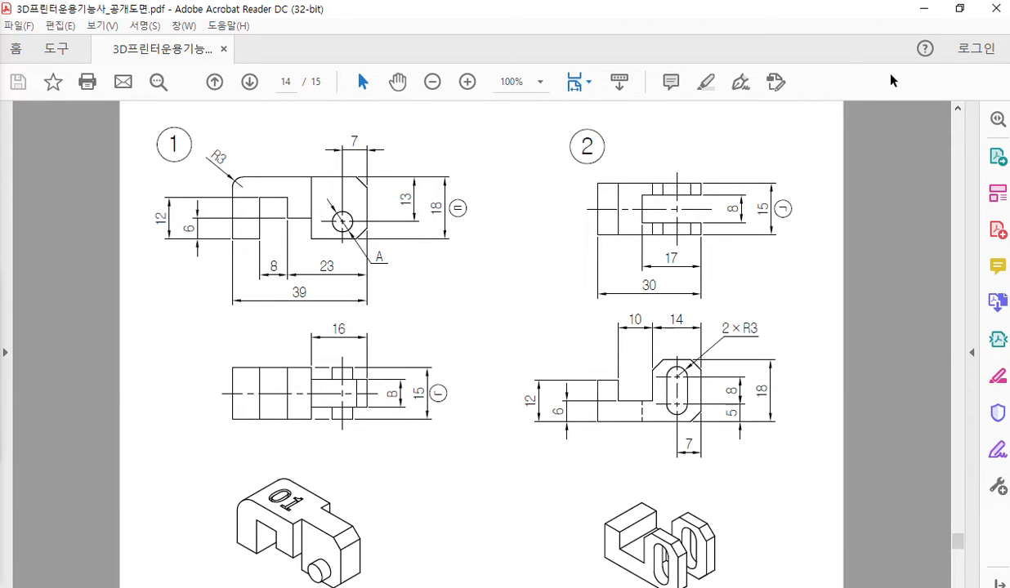
- Restore the PDF to its smaller window beside Fusion 360 and show the drawing at 75%
left_click(963, 12)
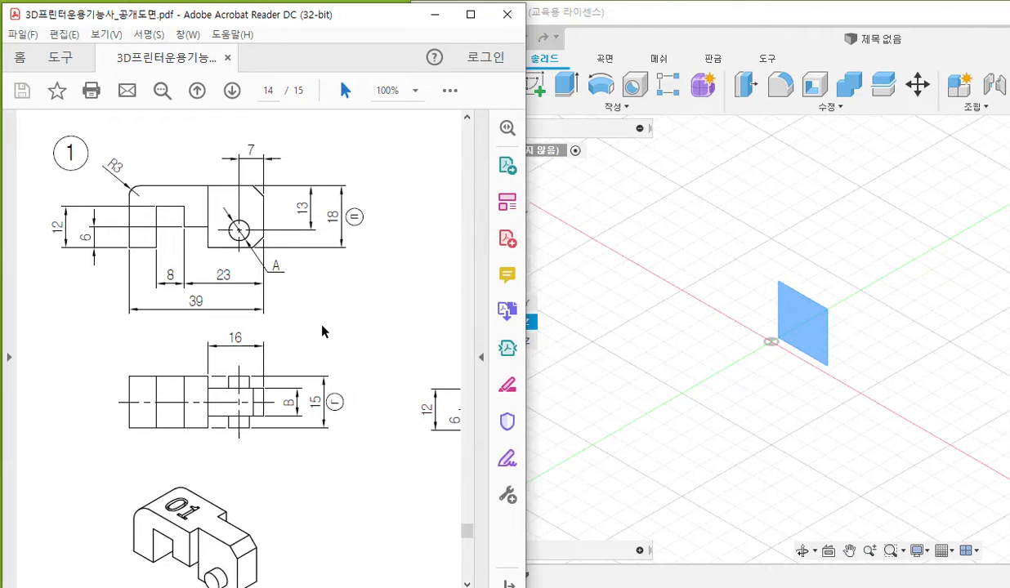
scroll(322, 331, "down", 1, "ctrl")
scroll(322, 331, "down", 2)
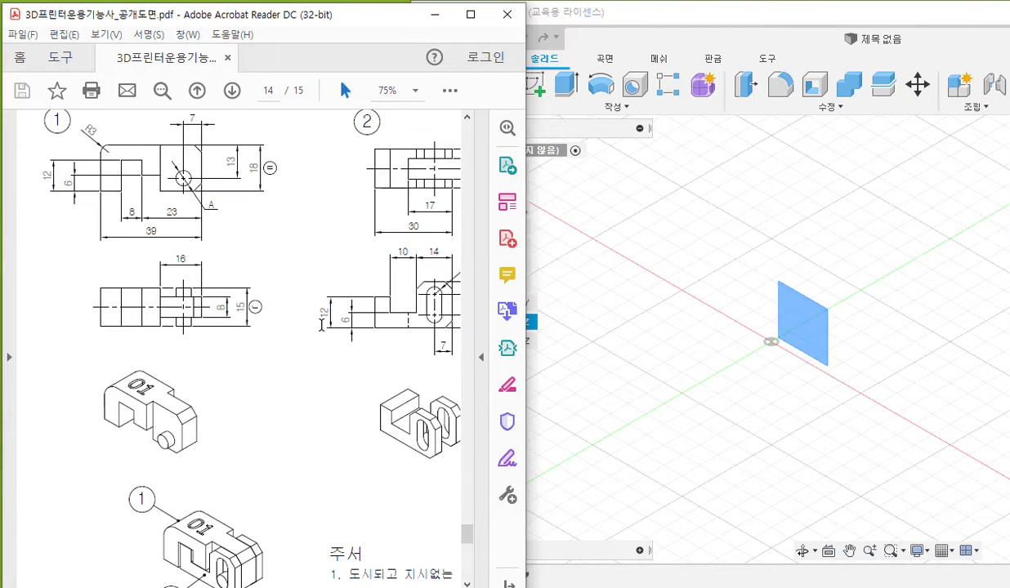
scroll(322, 327, "down", 1)
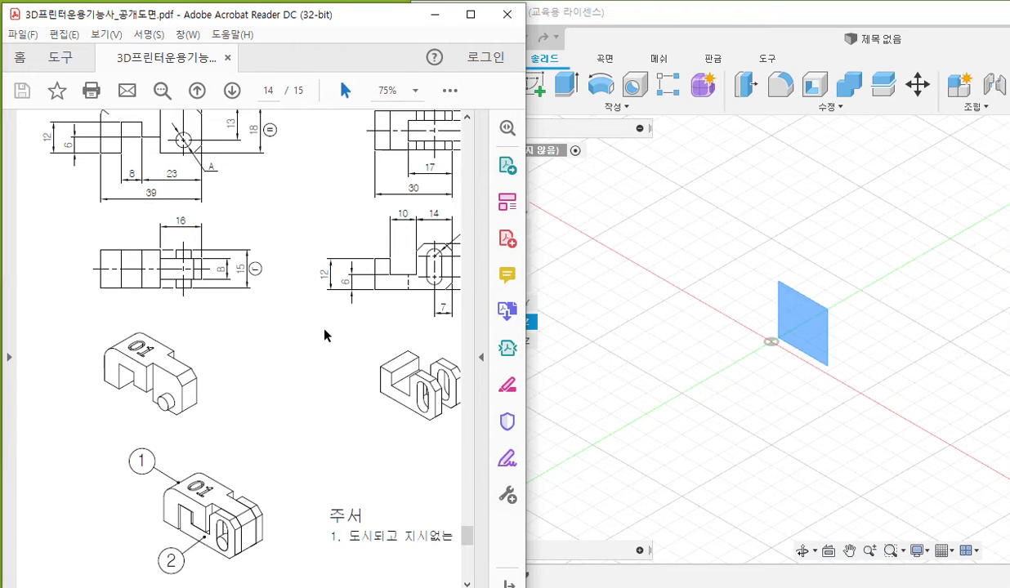
scroll(325, 335, "up", 2)
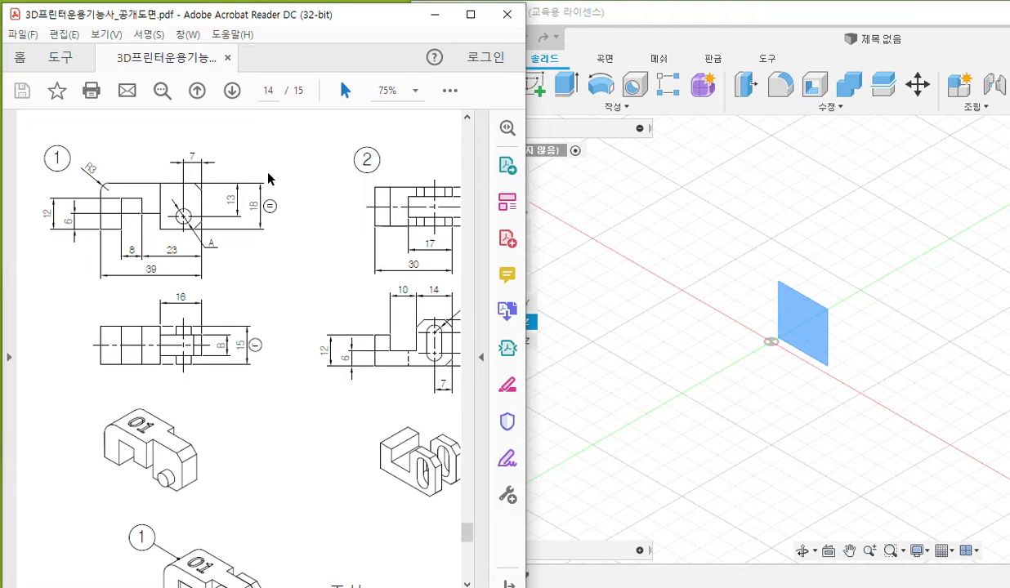
- Rotate the drawing page clockwise twice to turn it upside down and show part 1's views at 100%
right_click(291, 267)
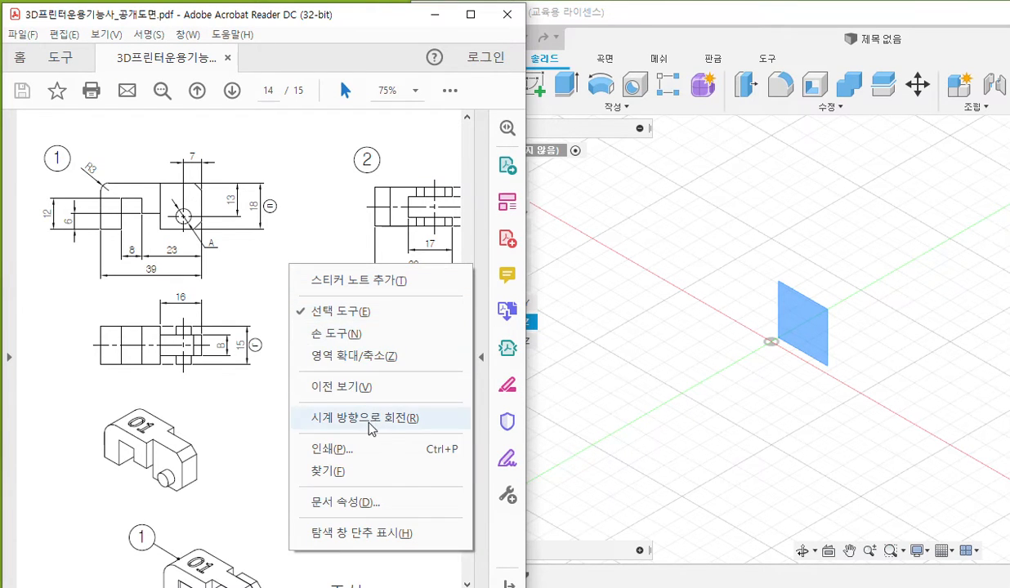
left_click(365, 417)
right_click(296, 286)
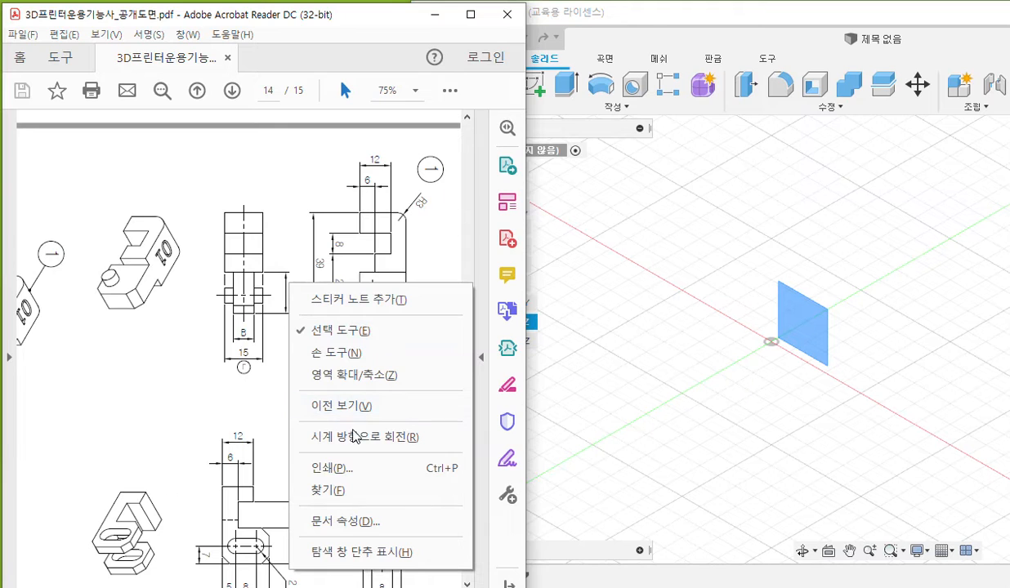
left_click(417, 434)
scroll(399, 406, "down", 2)
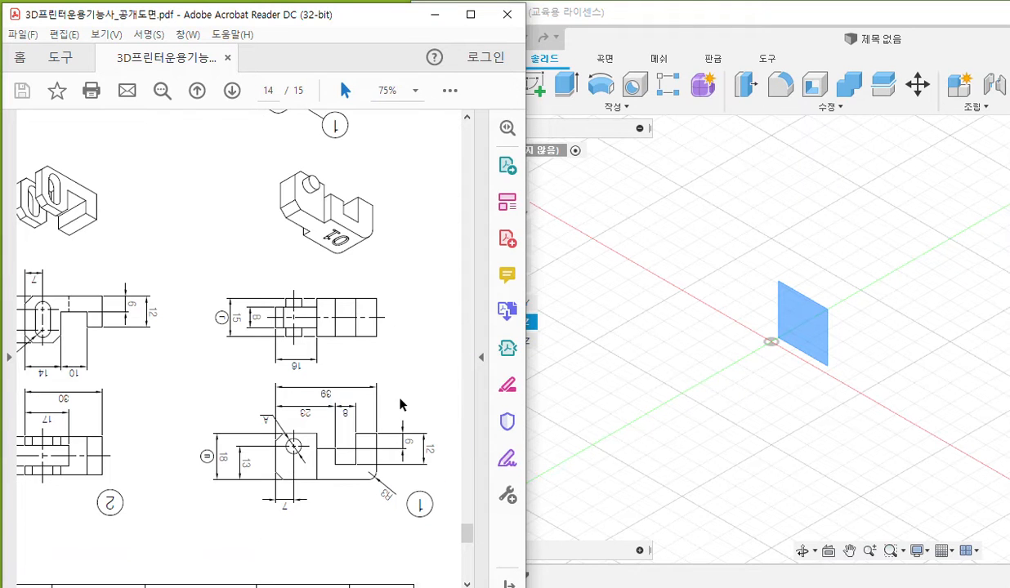
scroll(436, 414, "up", 2, "ctrl")
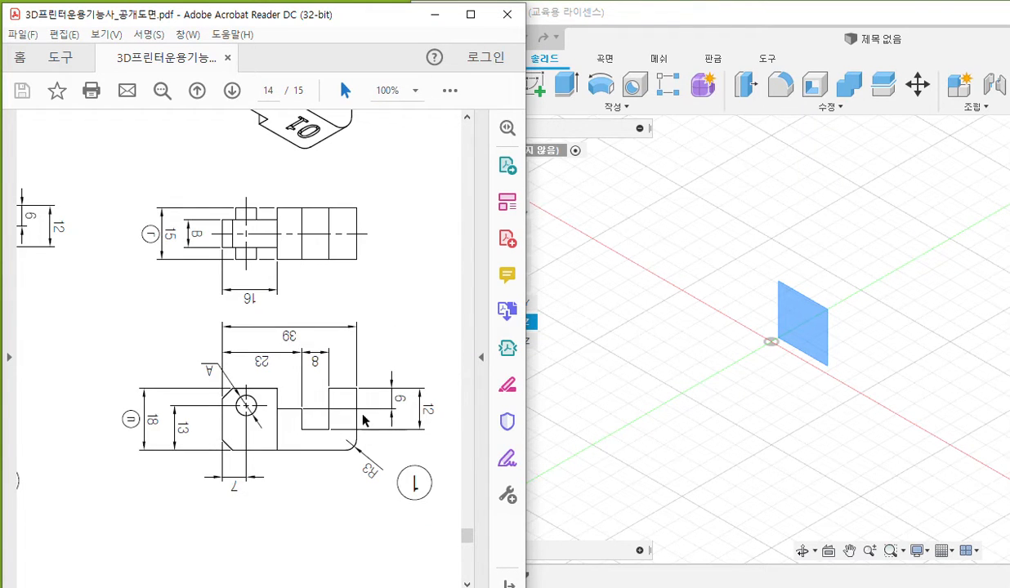
scroll(373, 420, "down", 1, "ctrl")
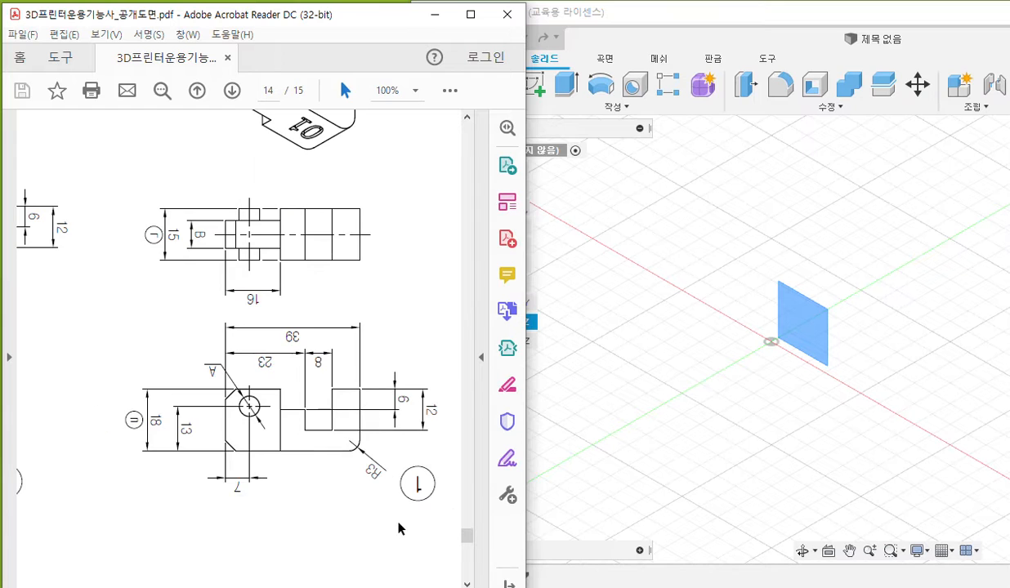
- Check part 2's rotated views, return to part 1, and narrow the PDF window to uncover the Fusion 360 browser
scroll(239, 347, "left", 3)
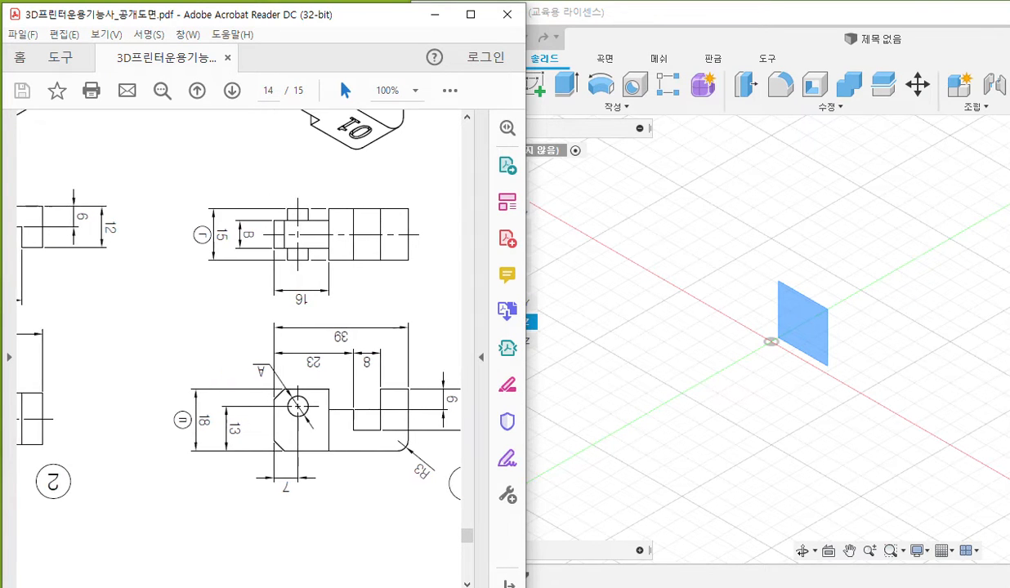
scroll(238, 348, "left", 3)
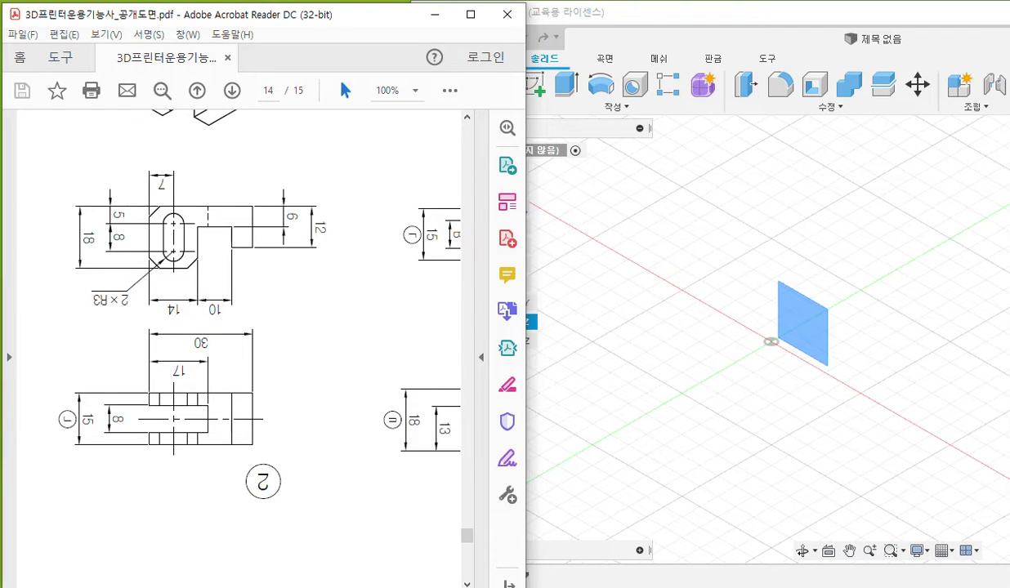
scroll(239, 348, "right", 6)
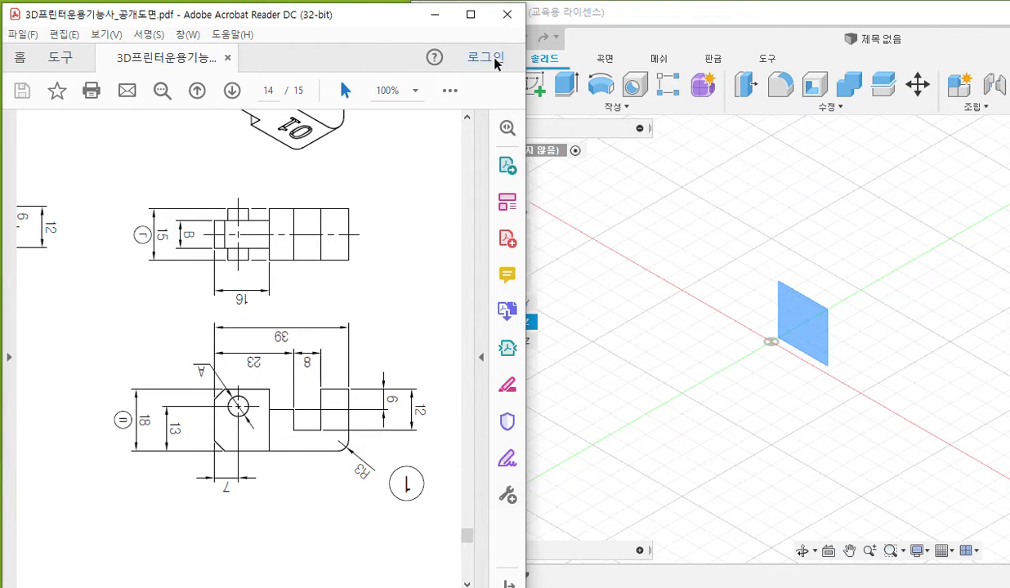
left_click_drag(527, 58, 485, 59)
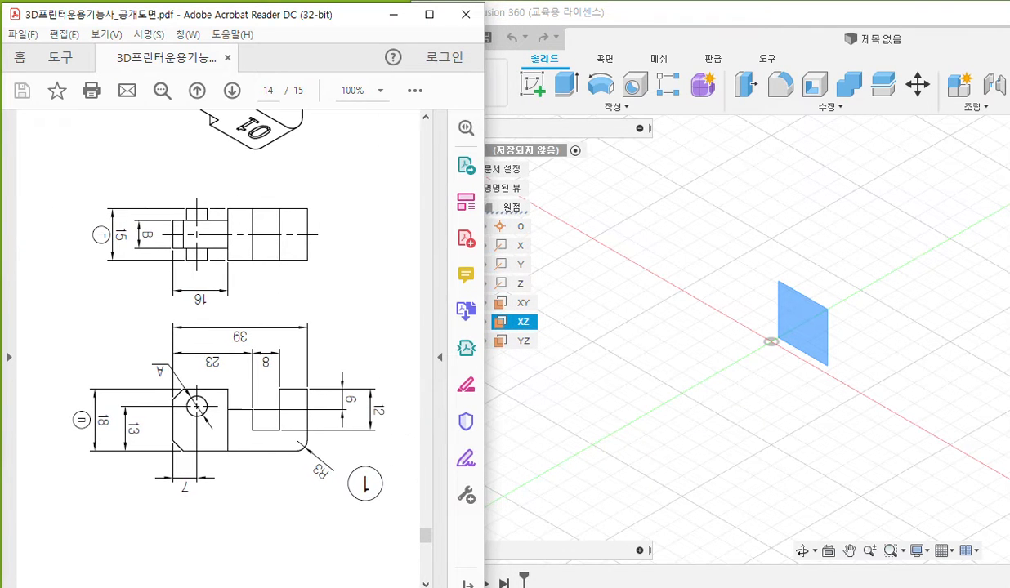
- Switch to Fusion 360, select the XZ origin plane, and underline and label it XZ with the red screen pen
left_click(645, 346)
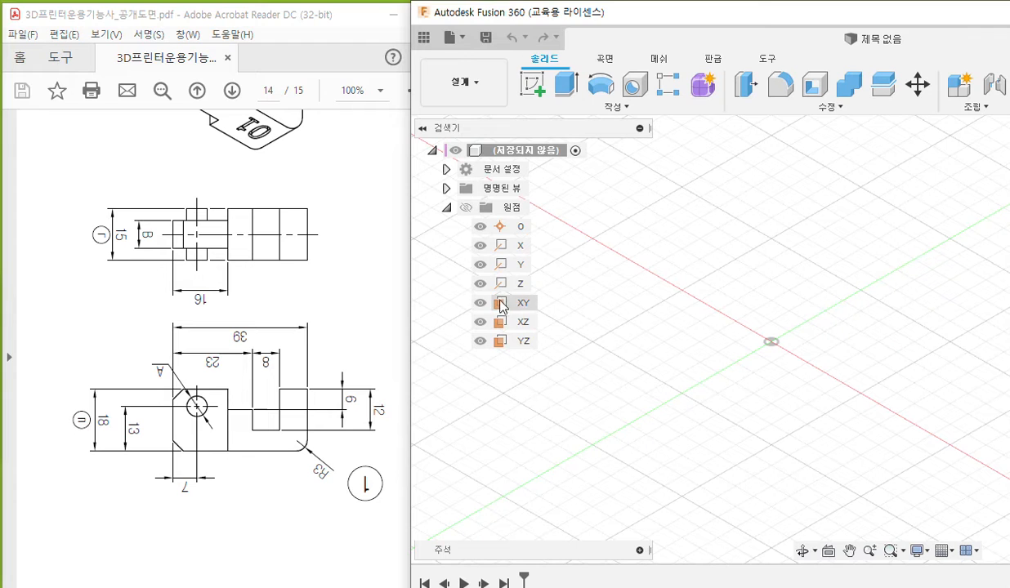
left_click(522, 324)
key("F12")
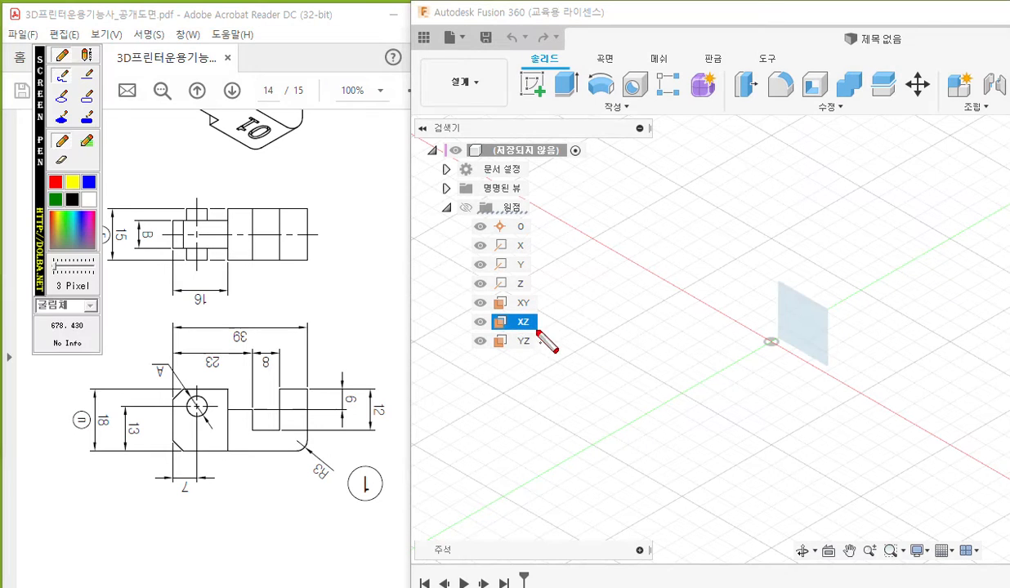
left_click_drag(41, 168, 12, 125)
left_click_drag(471, 332, 604, 328)
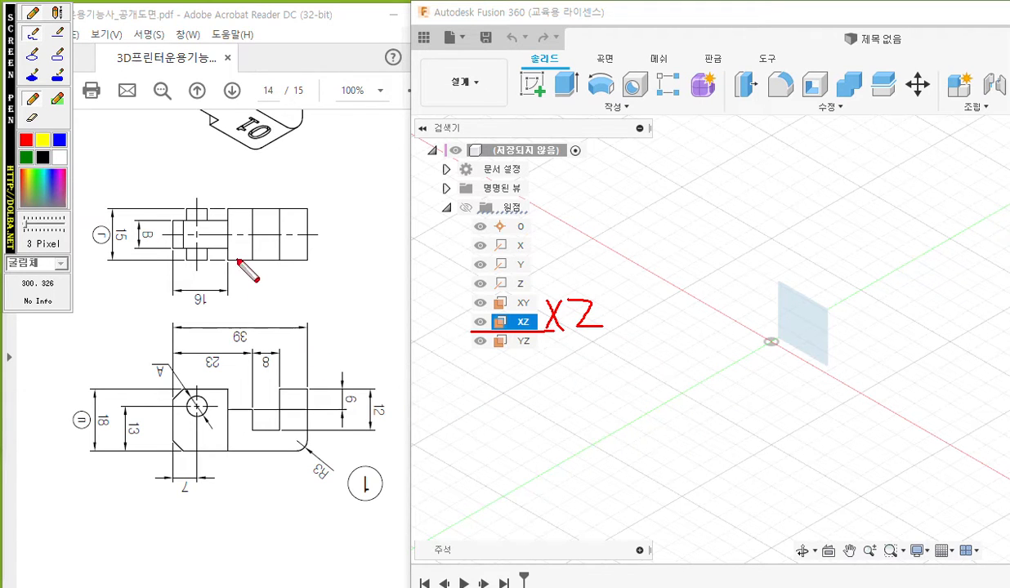
- Mark the edges of part 1's narrow section in red, label its centreline XZ, and note its width as 7
left_click_drag(174, 249, 225, 248)
left_click_drag(172, 221, 225, 222)
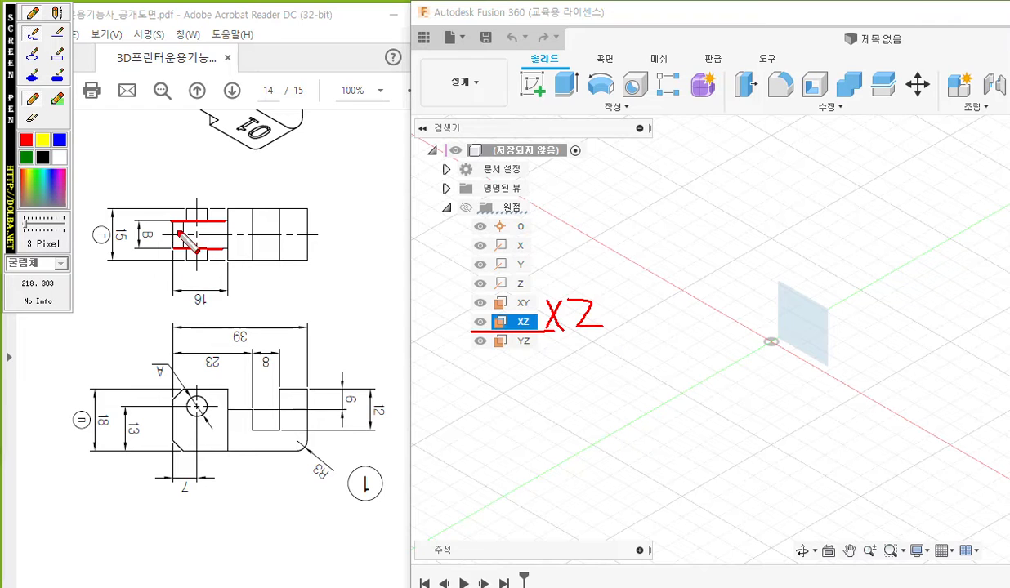
mouse_move(158, 234)
left_mouse_down()
mouse_move(254, 234)
mouse_move(247, 245)
mouse_move(263, 245)
mouse_move(277, 223)
mouse_move(281, 248)
left_mouse_up()
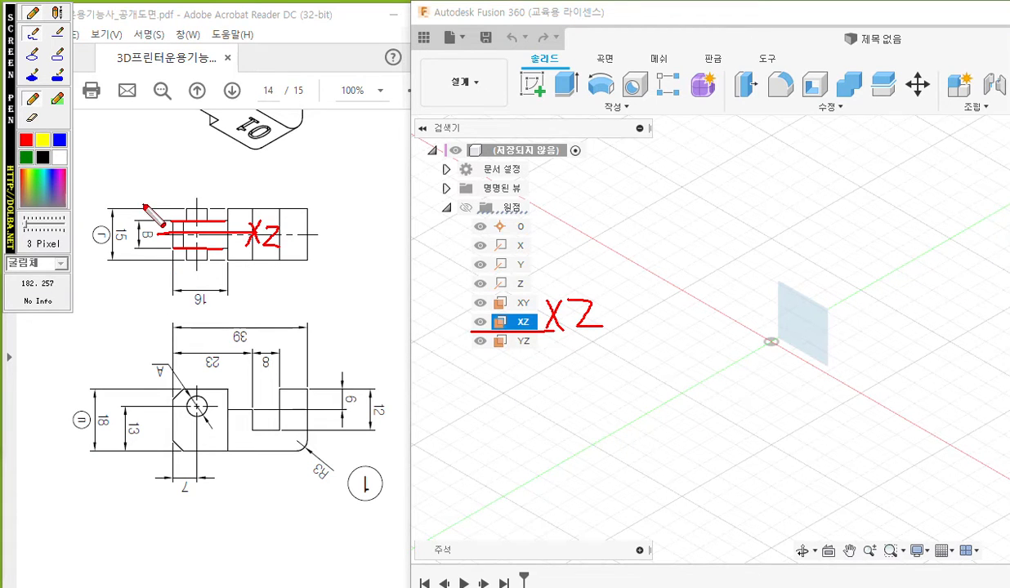
left_click_drag(142, 231, 144, 251)
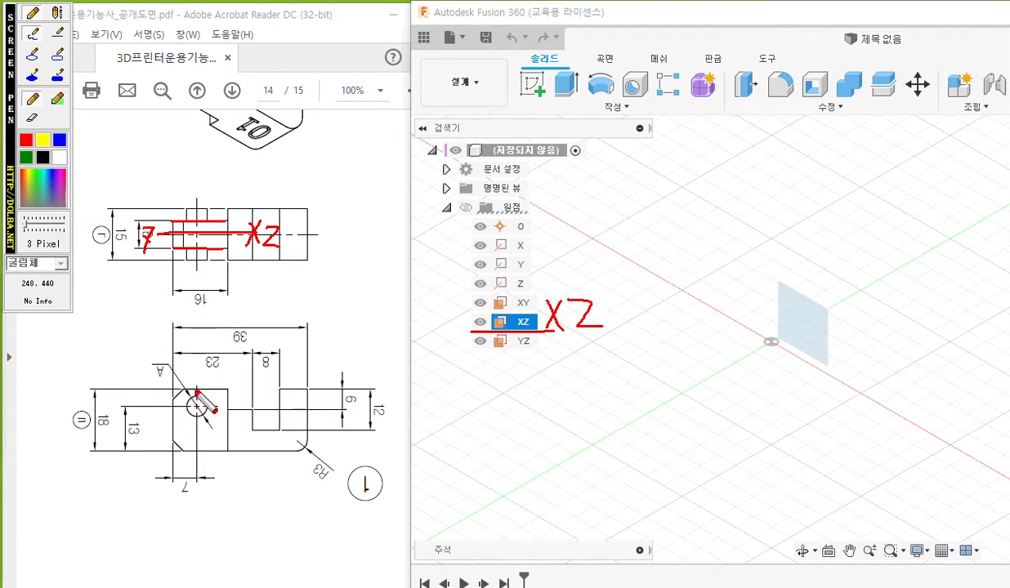
- Outline the narrow block in part 1's front view in red, cross out its hole, and clear the annotations
mouse_move(177, 400)
left_mouse_down()
mouse_move(170, 443)
mouse_move(214, 454)
mouse_move(227, 413)
mouse_move(216, 390)
mouse_move(173, 400)
left_mouse_up()
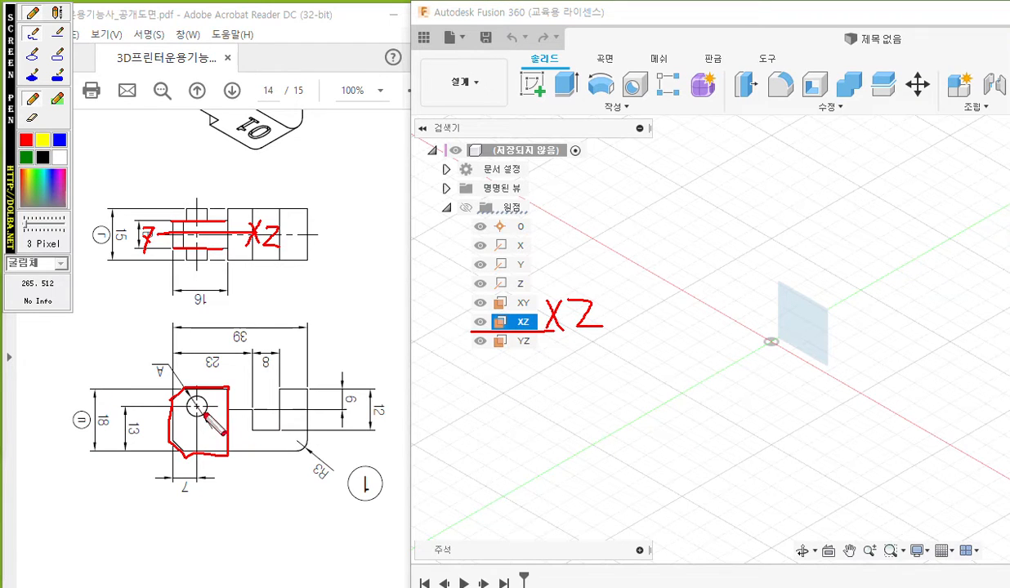
mouse_move(193, 400)
left_mouse_down()
mouse_move(205, 414)
mouse_move(192, 413)
left_mouse_up()
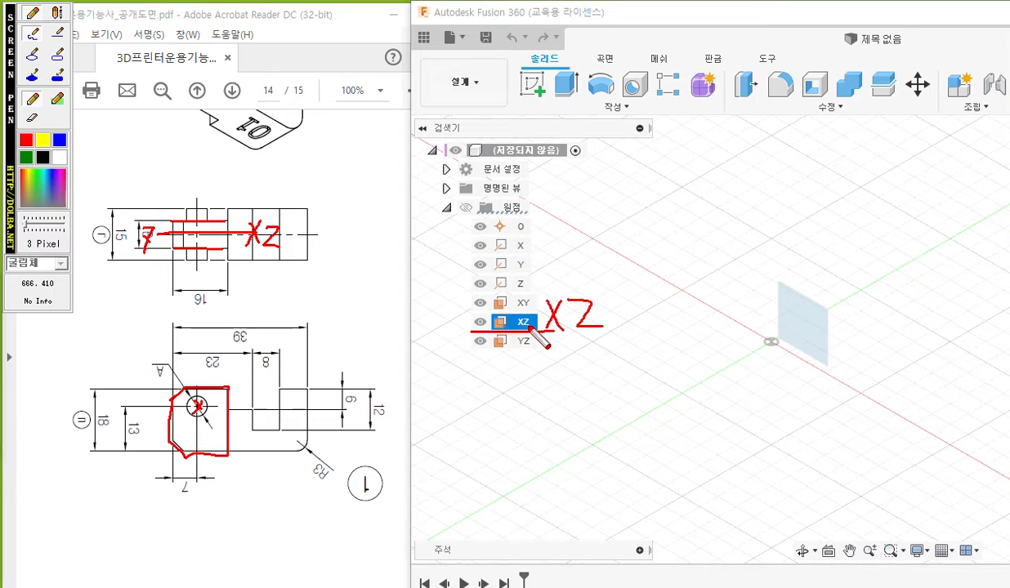
key("Escape")
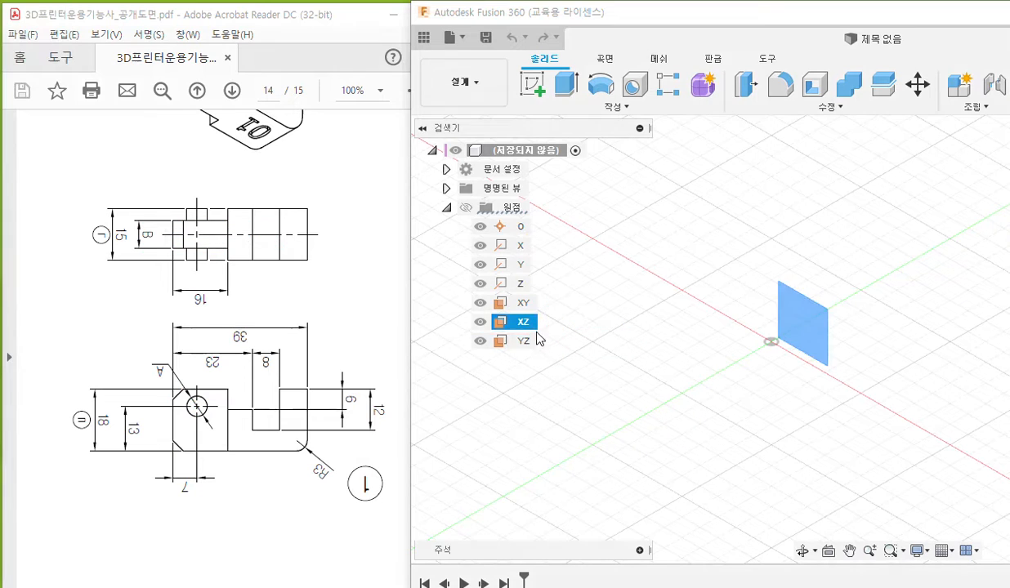
- Create a new sketch on the XZ origin plane
right_click(522, 326)
left_click(563, 356)
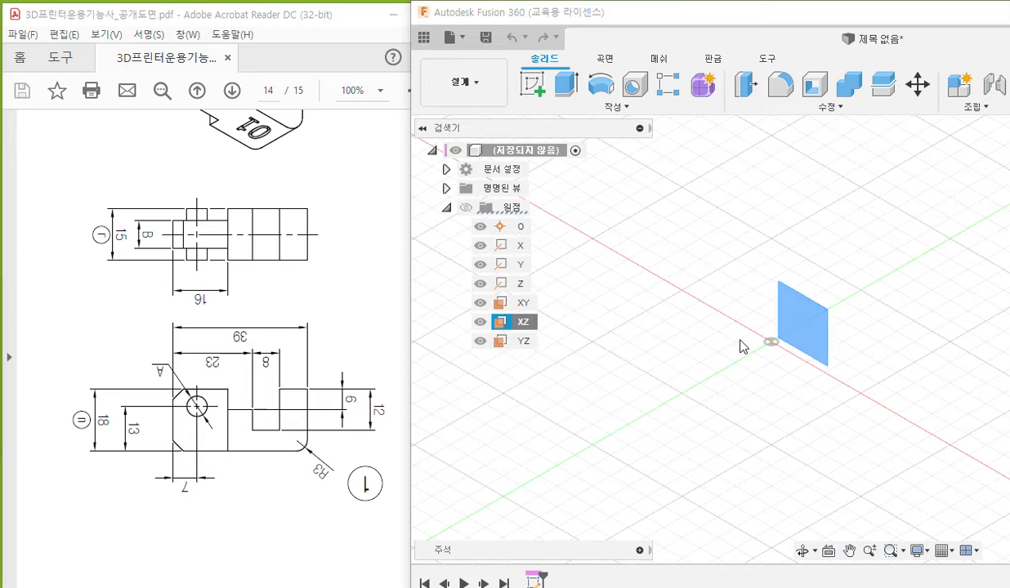
mouse_move(793, 309)
middle_mouse_down()
mouse_move(582, 264)
mouse_move(602, 221)
mouse_move(633, 250)
mouse_move(632, 286)
mouse_move(642, 276)
middle_mouse_up()
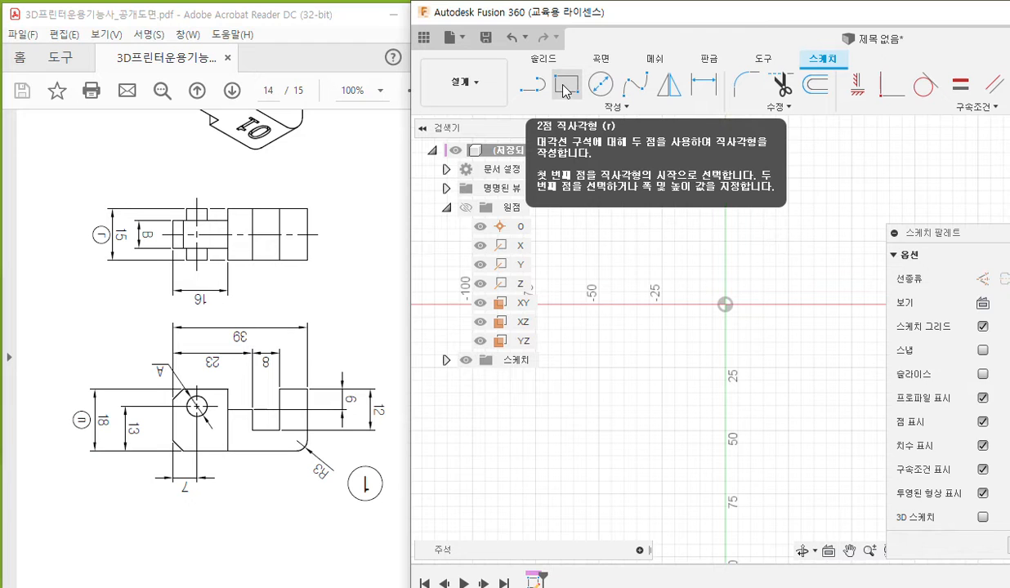
- Annotate the sketch in red with the 2-point rectangle tool circled and a rectangle 16 wide and 18 high starting at the origin
key("F12")
mouse_move(587, 103)
left_mouse_down()
mouse_move(531, 69)
mouse_move(587, 98)
left_mouse_up()
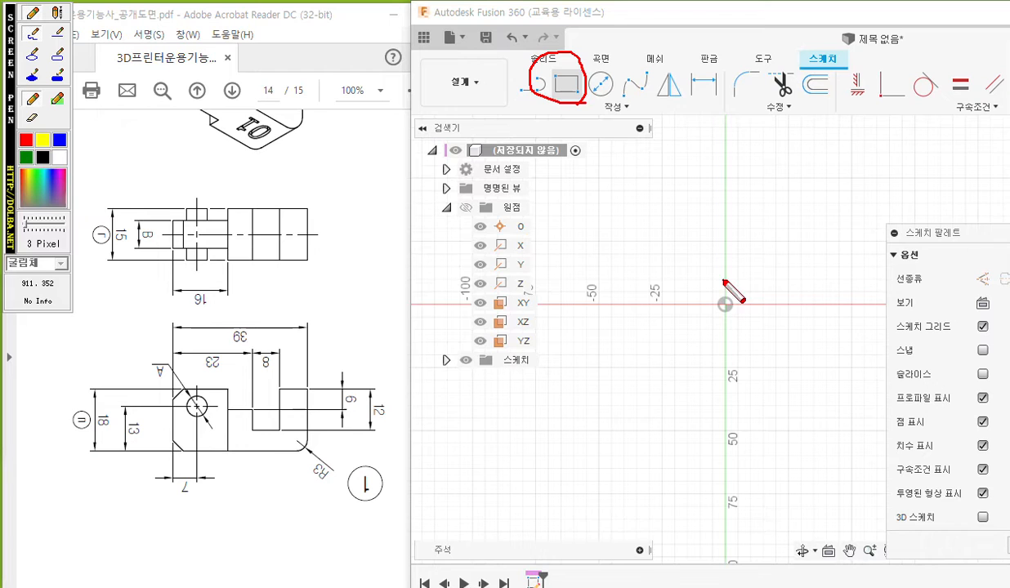
mouse_move(733, 293)
left_mouse_down()
mouse_move(716, 322)
mouse_move(738, 320)
mouse_move(692, 325)
left_mouse_up()
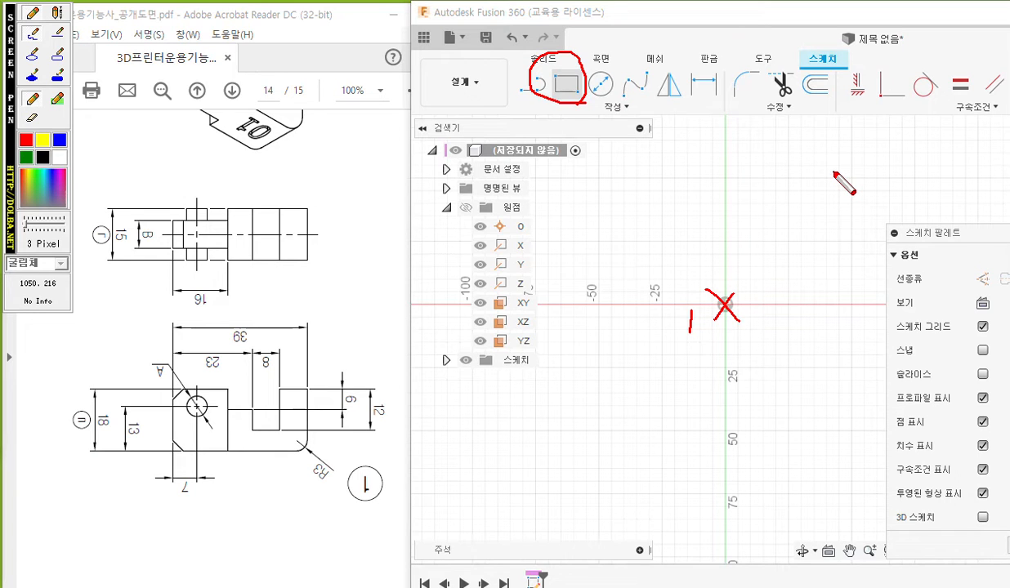
mouse_move(806, 349)
left_mouse_down()
mouse_move(790, 391)
mouse_move(809, 381)
left_mouse_up()
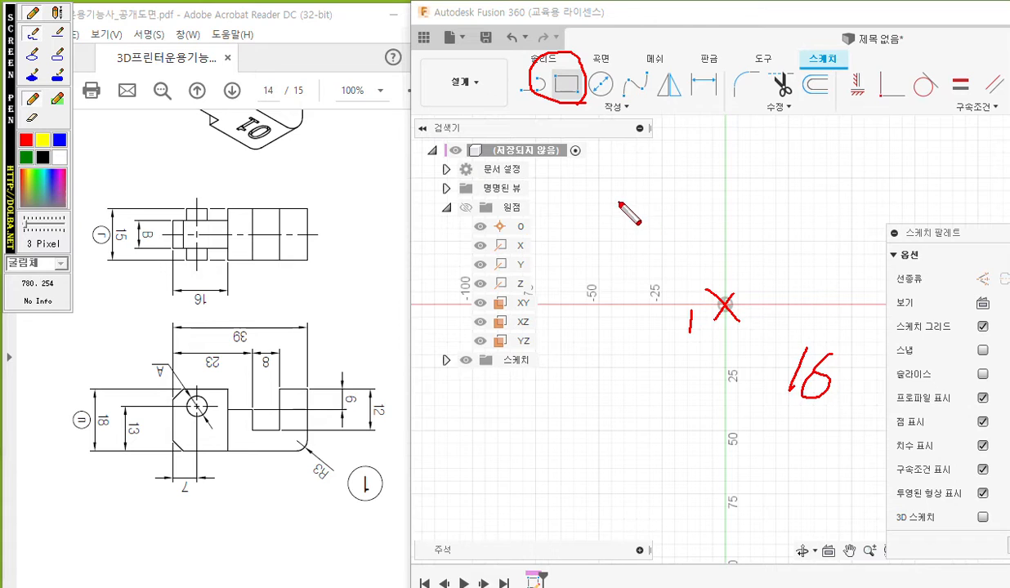
left_click_drag(621, 194, 616, 226)
left_click_drag(652, 193, 647, 194)
mouse_move(723, 302)
left_mouse_down()
mouse_move(722, 181)
mouse_move(793, 175)
mouse_move(852, 307)
mouse_move(724, 304)
mouse_move(727, 355)
left_mouse_up()
mouse_move(735, 343)
left_mouse_down()
mouse_move(850, 343)
mouse_move(854, 356)
mouse_move(727, 343)
mouse_move(745, 355)
left_mouse_up()
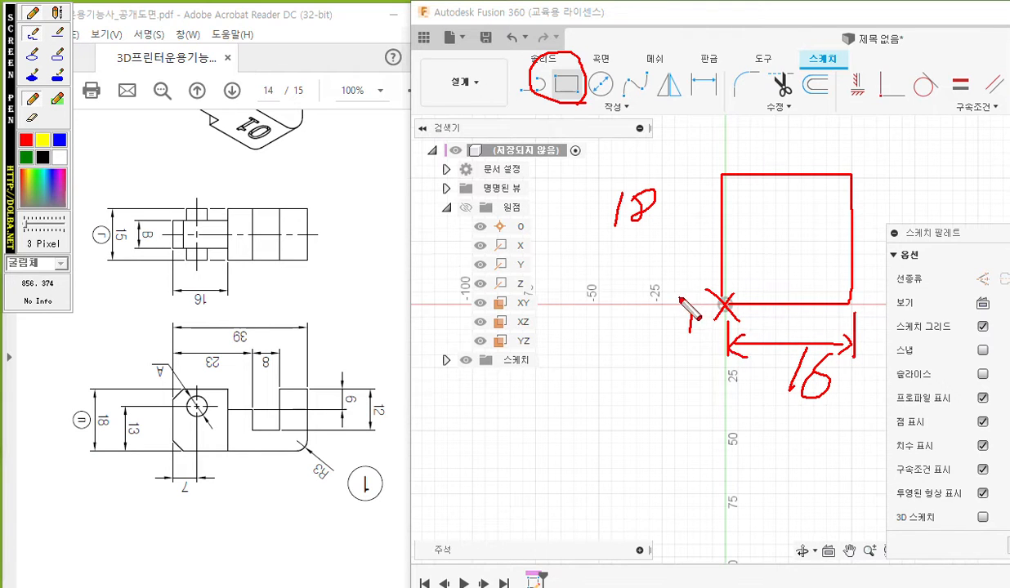
mouse_move(665, 172)
left_mouse_down()
mouse_move(723, 172)
mouse_move(695, 301)
mouse_move(704, 276)
left_mouse_up()
left_click_drag(678, 196, 705, 200)
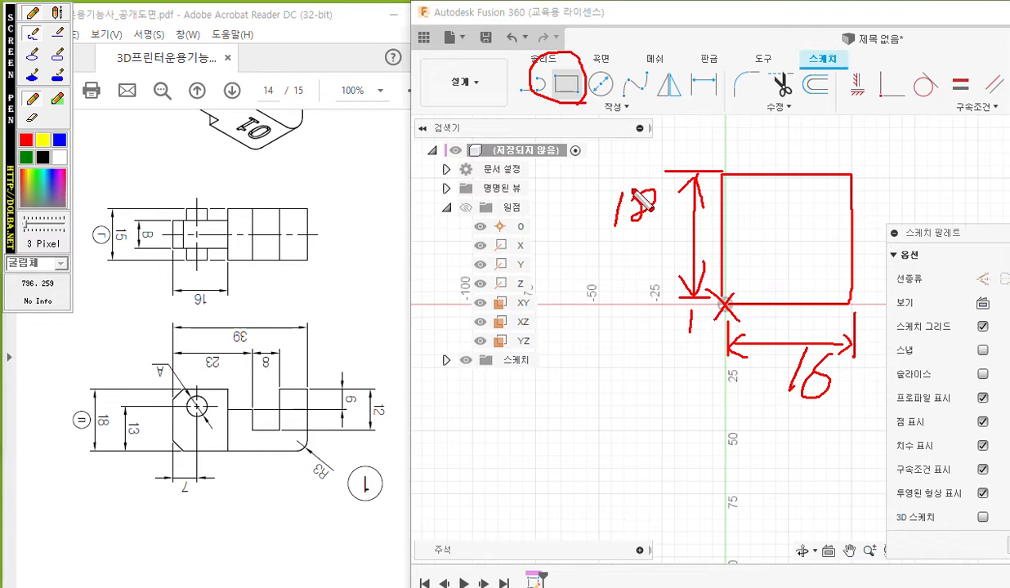
right_click(575, 109)
- Draw a 2-point rectangle from the origin, 16 mm wide and 18 mm high
left_click(568, 85)
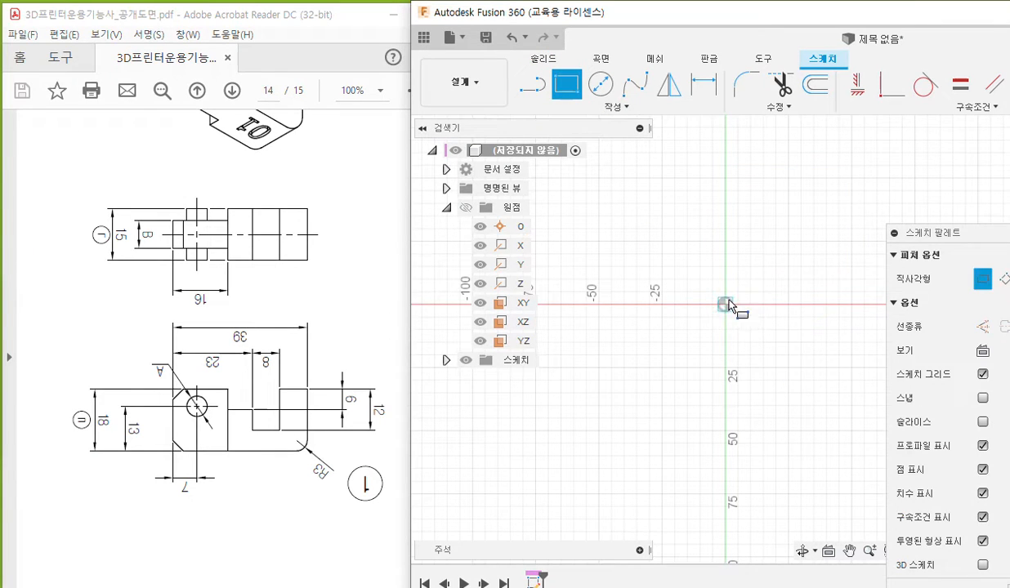
left_click(725, 304)
type("16")
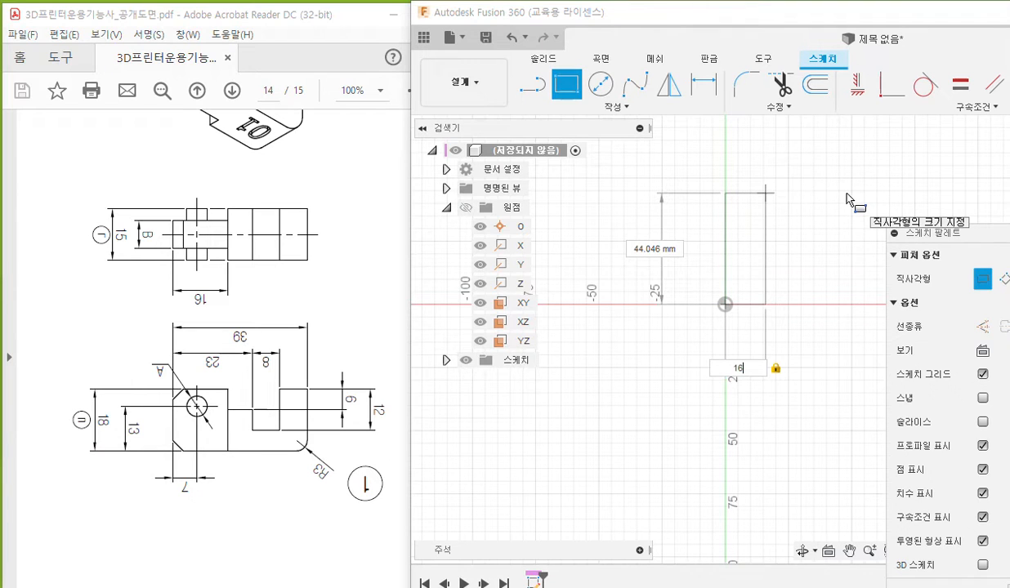
key("Tab")
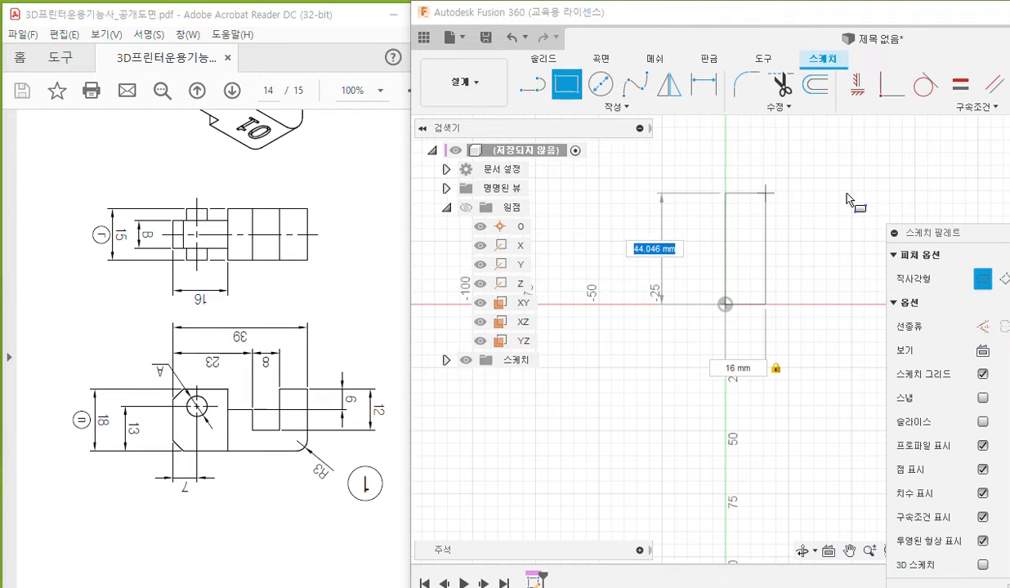
type("18")
key("Return")
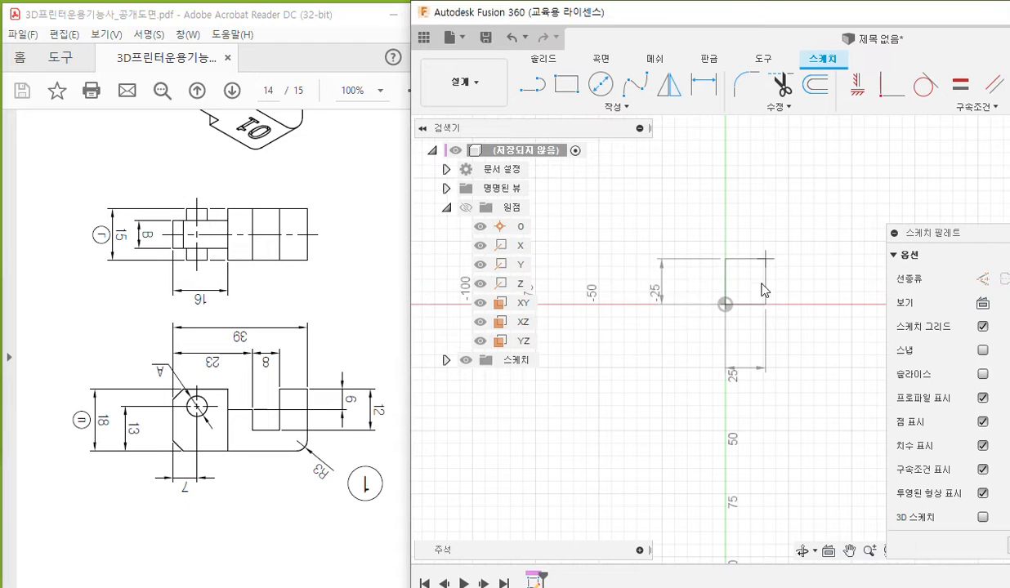
- Move the rectangle's width and height dimensions to clear, readable positions close to its edges
middle_click_drag(788, 342, 752, 360)
left_click_drag(715, 381, 716, 334)
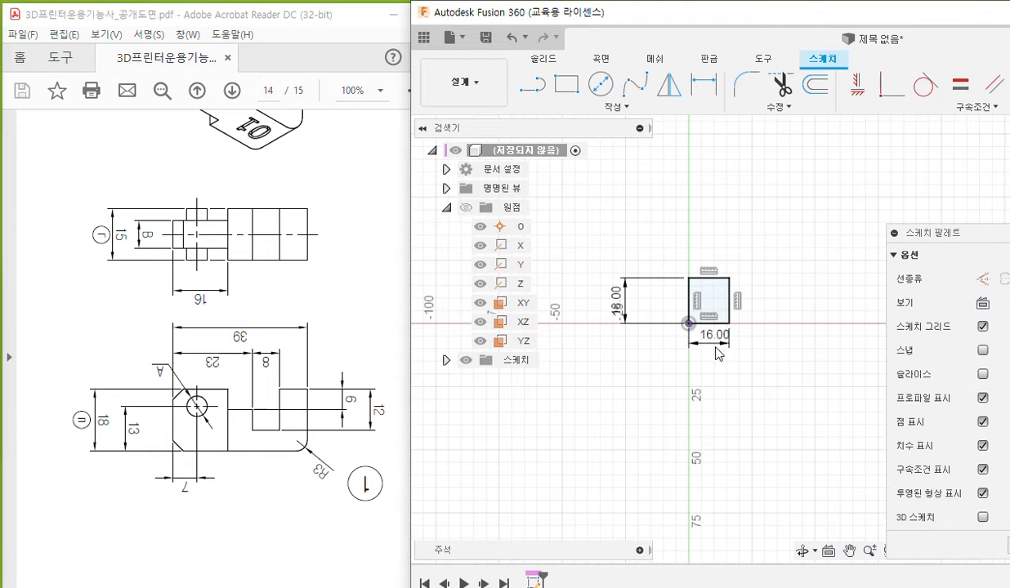
left_click_drag(617, 304, 682, 301)
scroll(707, 303, "up", 6)
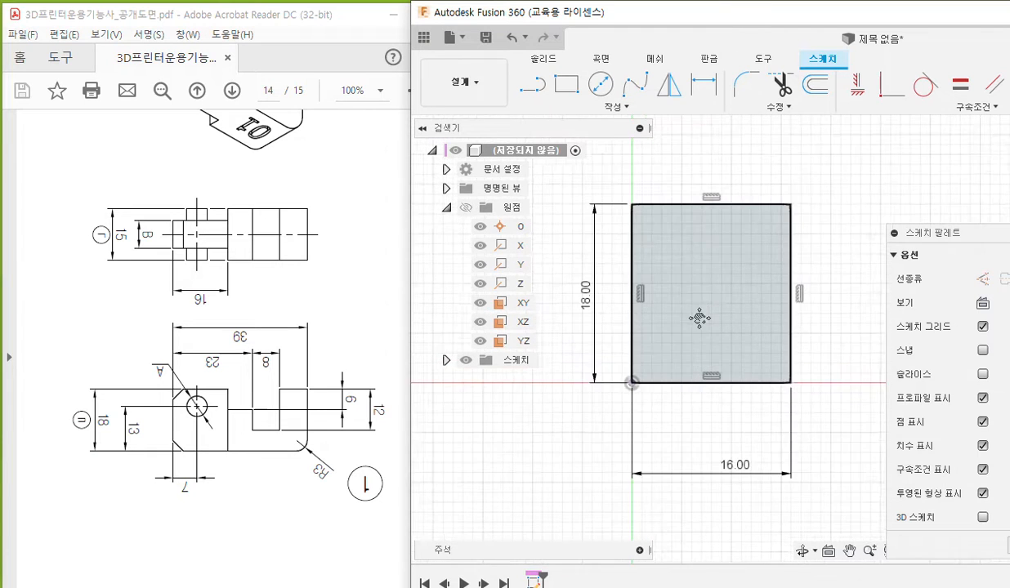
middle_click_drag(702, 308, 696, 328)
left_click_drag(723, 492, 721, 446)
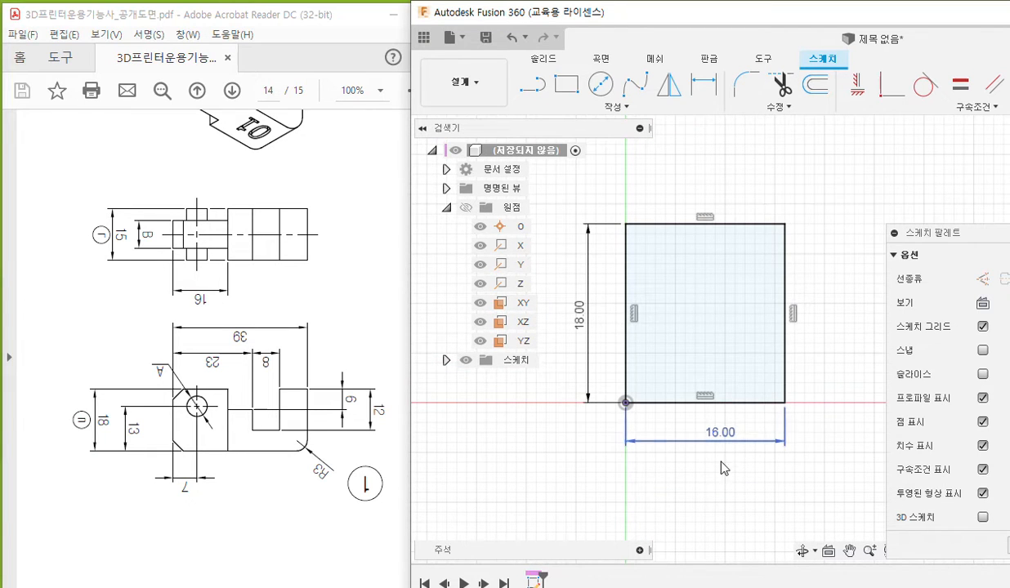
- Select the rectangle profile, then mark part 1's two chamfered corners in red and note dimension B as 7 on the drawing
left_click(717, 302)
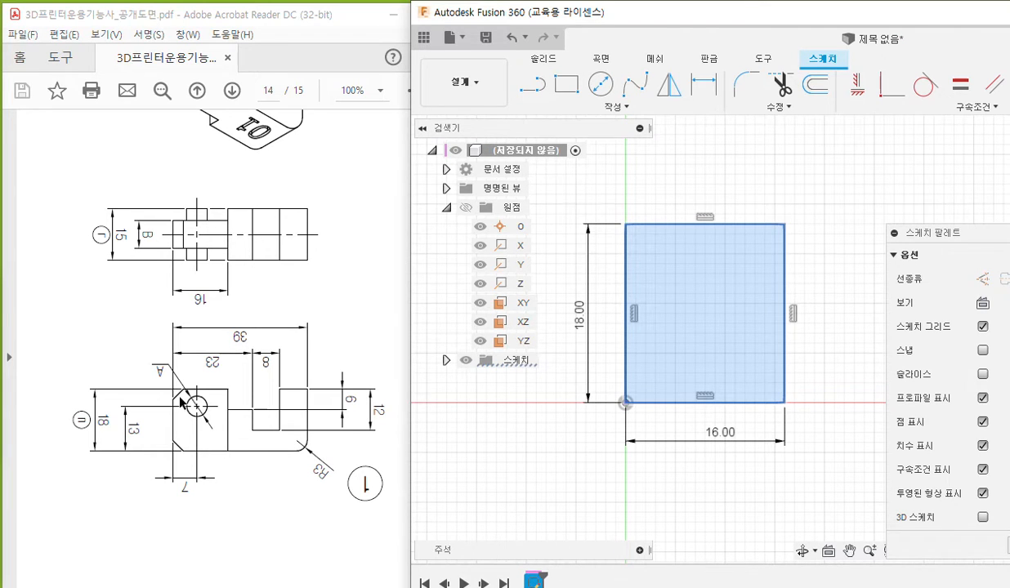
key("F12")
left_click_drag(188, 386, 168, 399)
left_click_drag(171, 436, 182, 459)
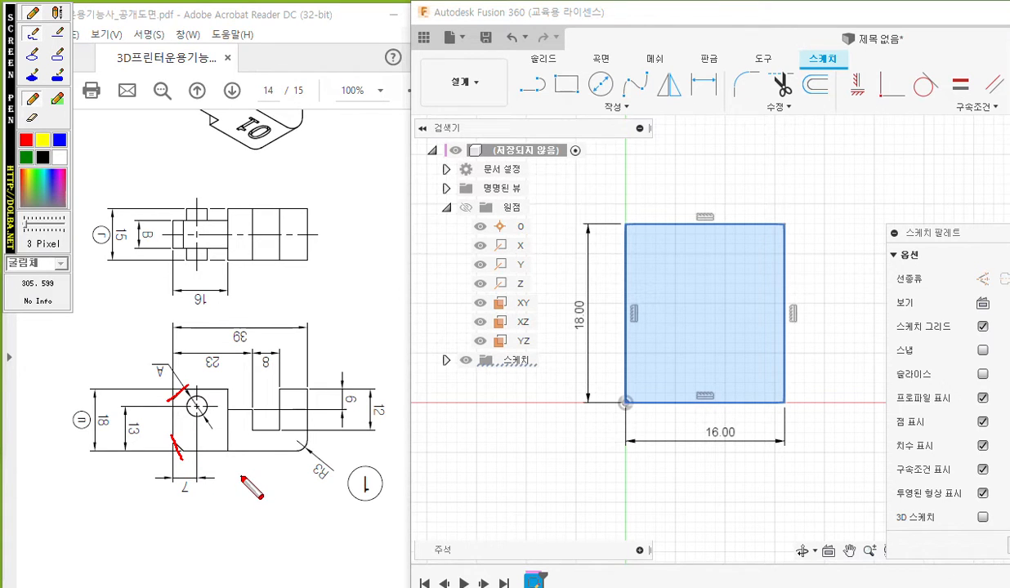
left_click_drag(694, 275, 704, 291)
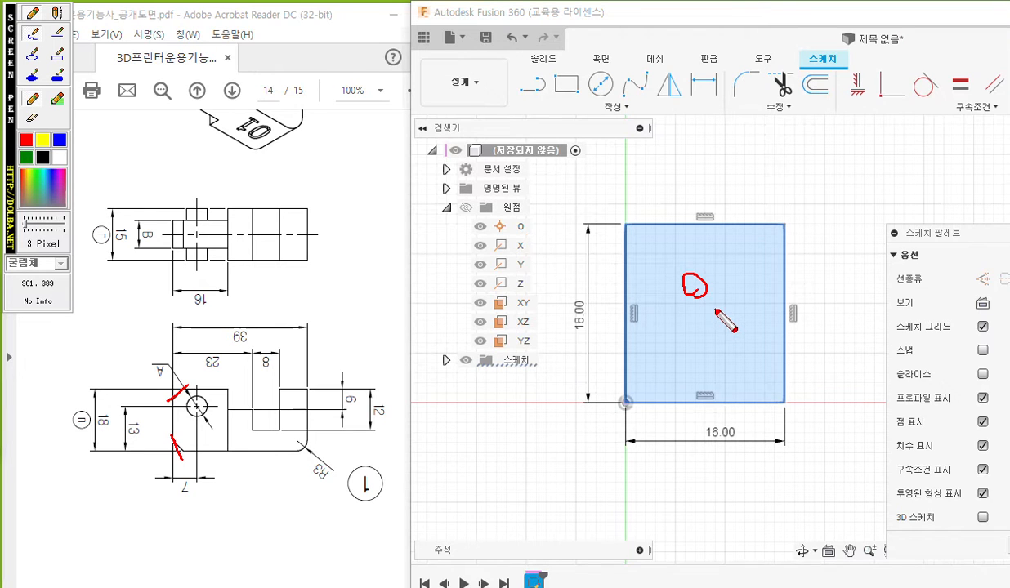
mouse_move(140, 223)
left_mouse_down()
mouse_move(155, 223)
mouse_move(153, 246)
mouse_move(156, 237)
left_mouse_up()
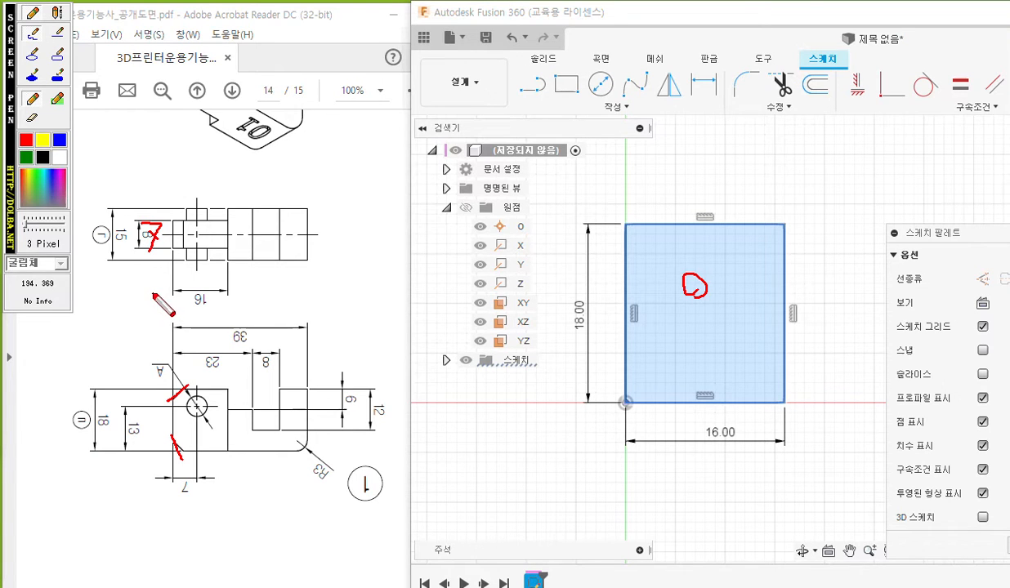
key("Escape")
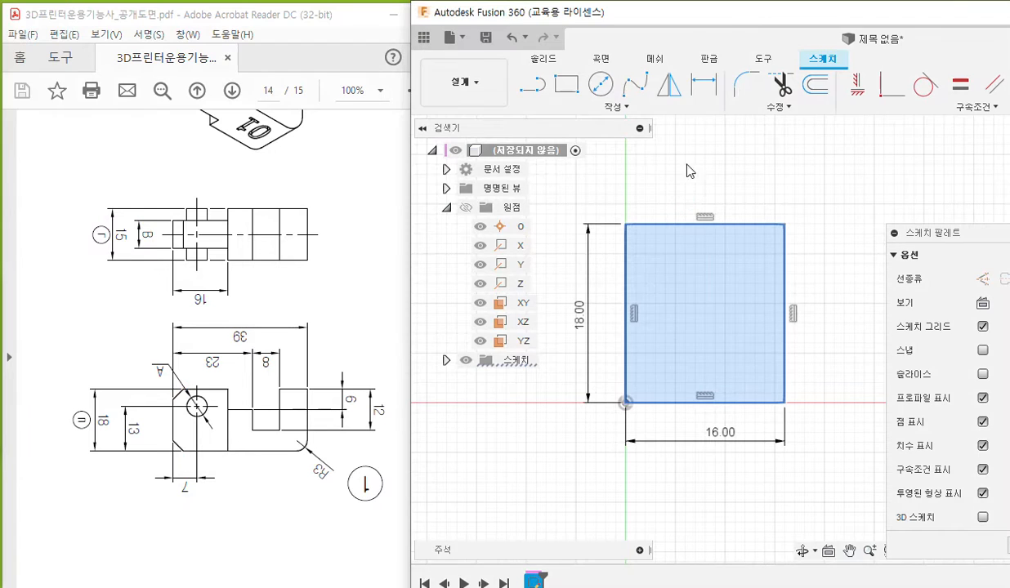
- Maximise the modelling window and extrude the rectangle symmetrically to a whole length of 7 mm as a new body
double_click(730, 27)
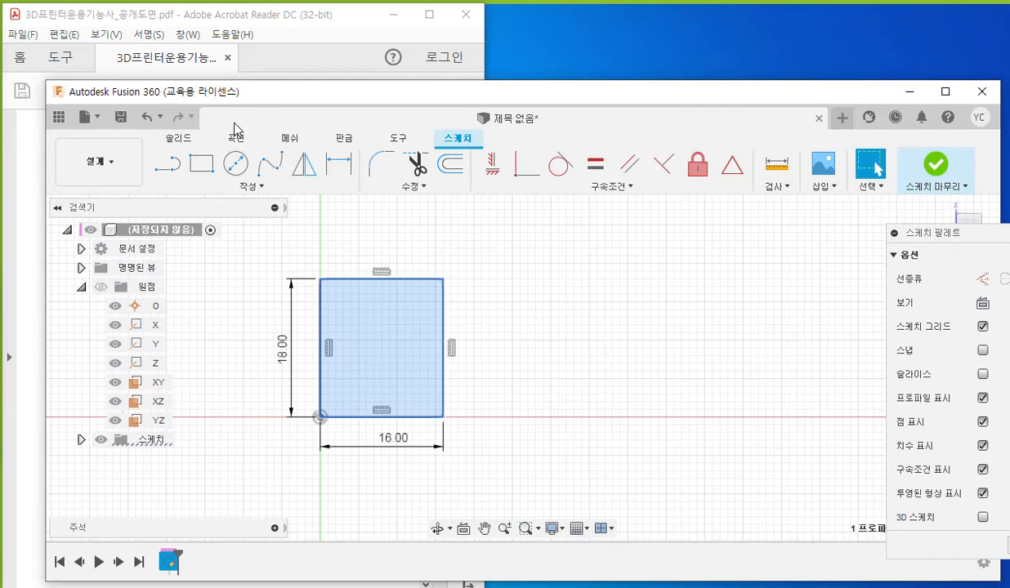
double_click(295, 94)
left_click(131, 53)
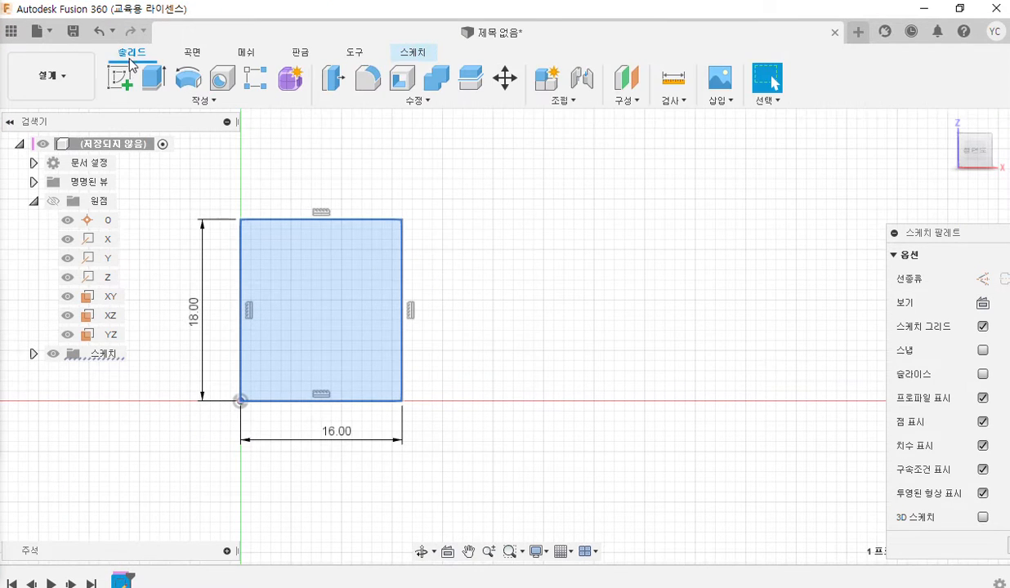
left_click(153, 85)
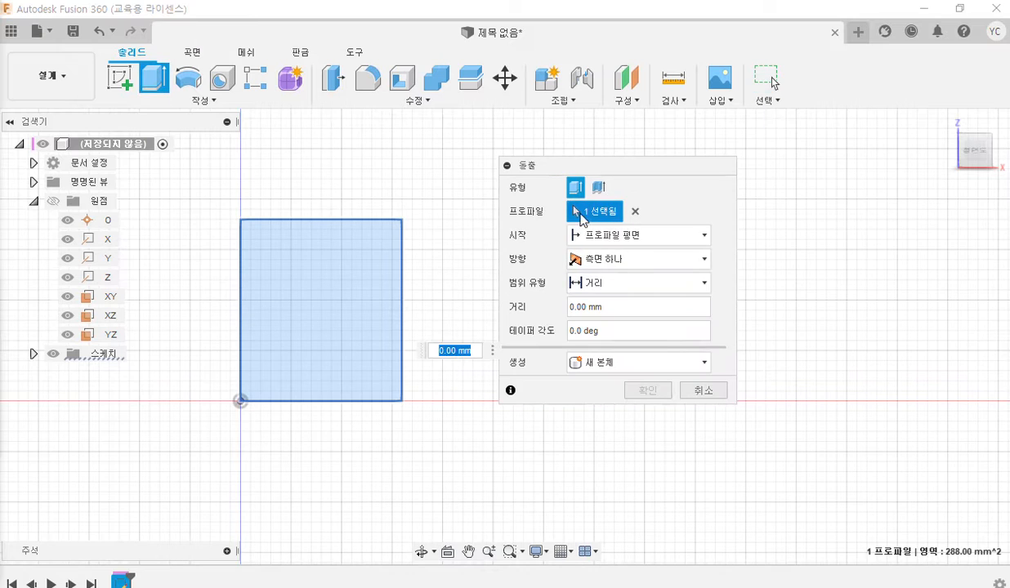
left_click(638, 259)
left_click(617, 316)
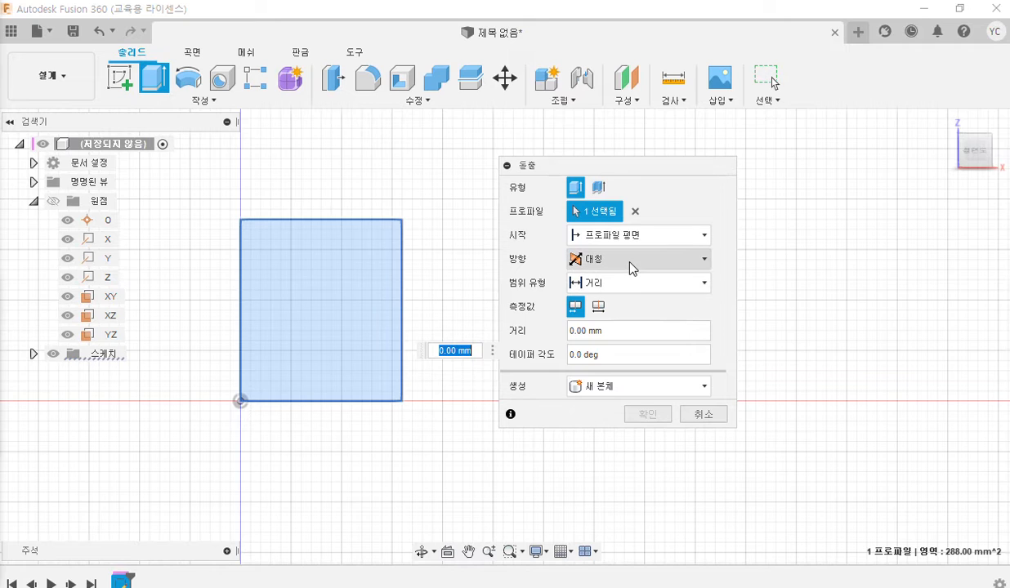
left_click(599, 307)
left_click_drag(623, 333, 527, 336)
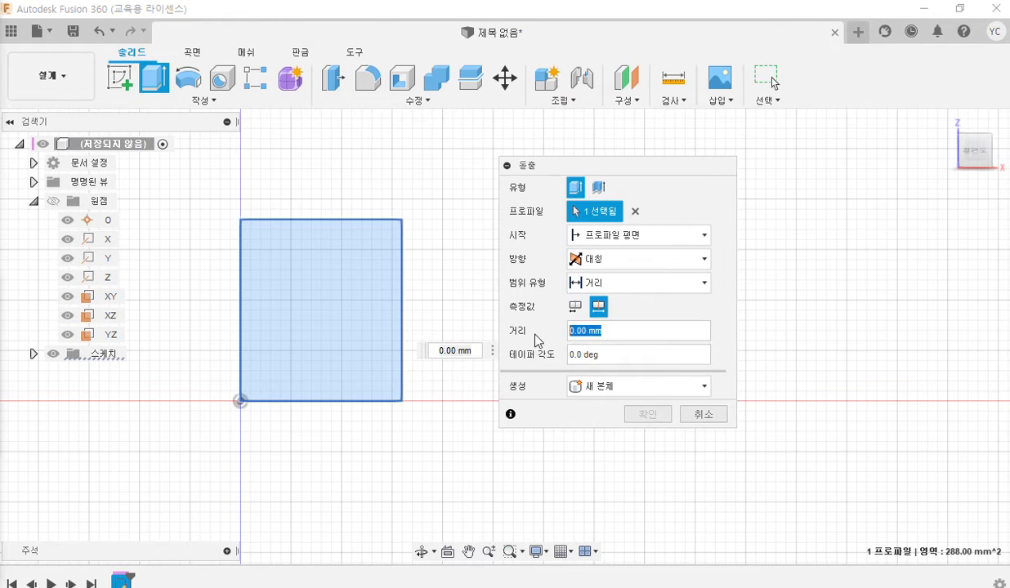
type("7")
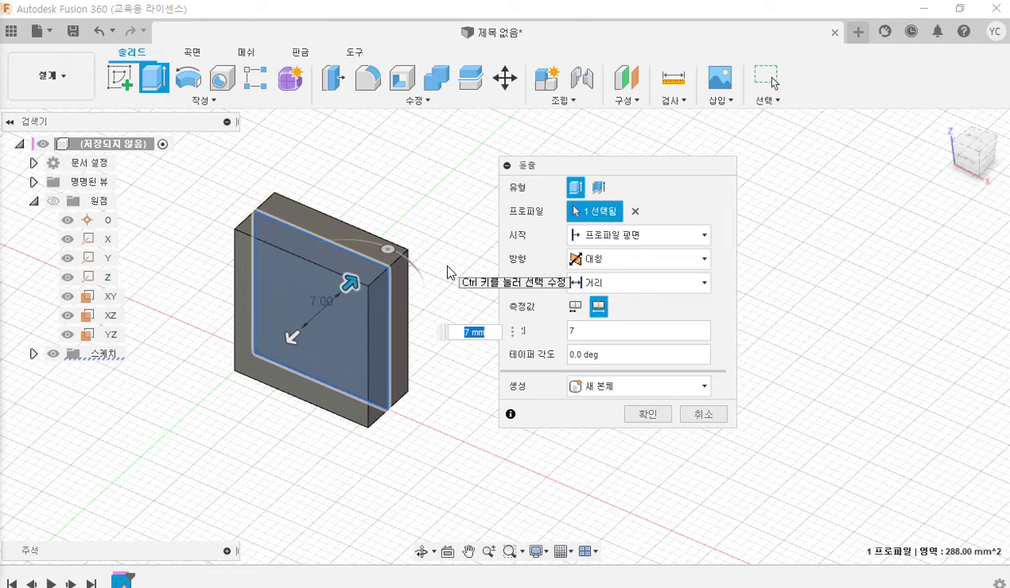
left_click(608, 333)
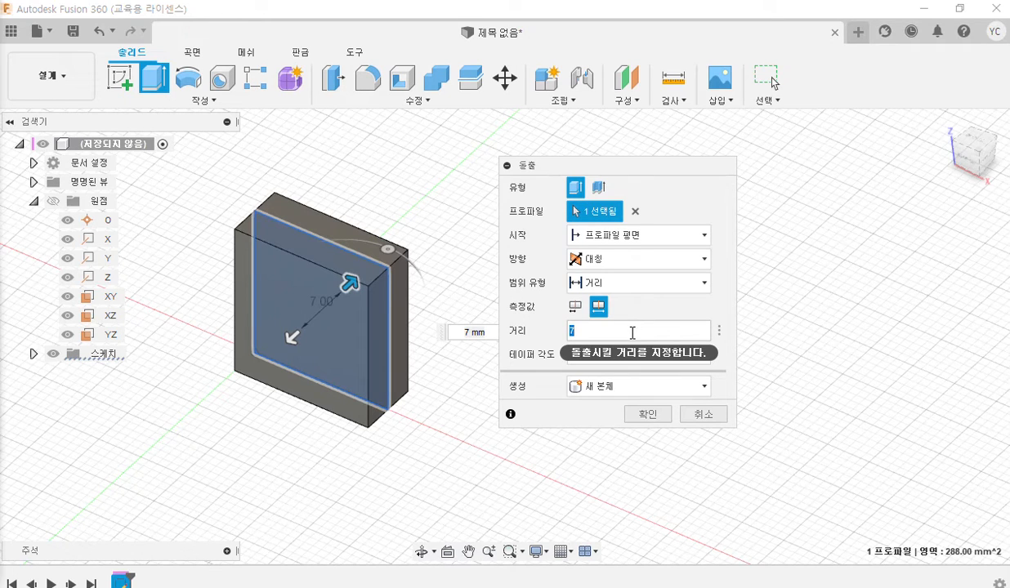
left_click(646, 415)
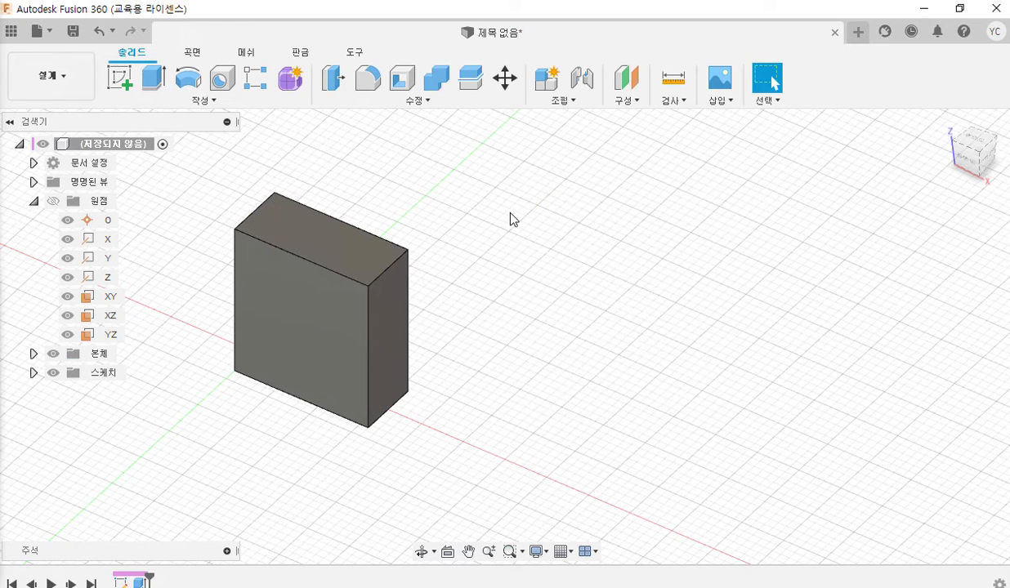
- Restore the modelling window to a smaller size and place it beside the PDF so part 1's drawing is uncovered
left_click(959, 8)
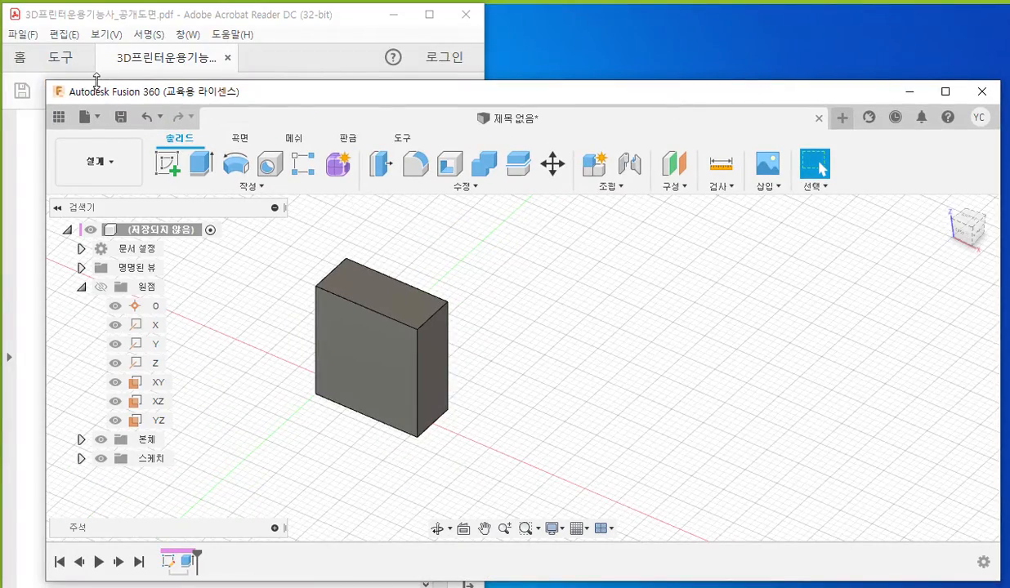
left_click_drag(96, 79, 95, 2)
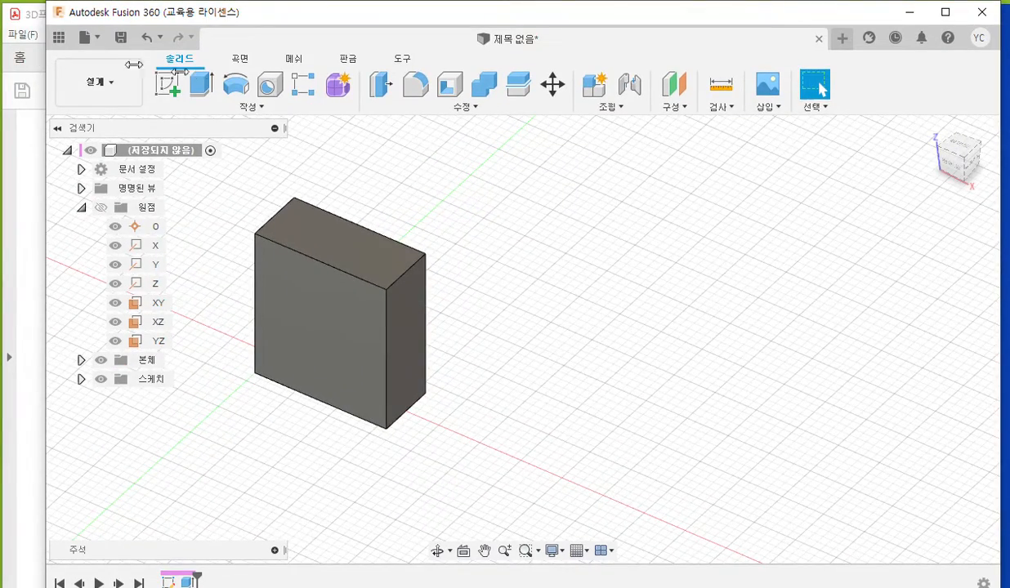
mouse_move(222, 17)
left_mouse_down()
mouse_move(193, 16)
mouse_move(494, 50)
mouse_move(508, 22)
mouse_move(536, 26)
left_mouse_up()
left_click_drag(519, 510, 519, 587)
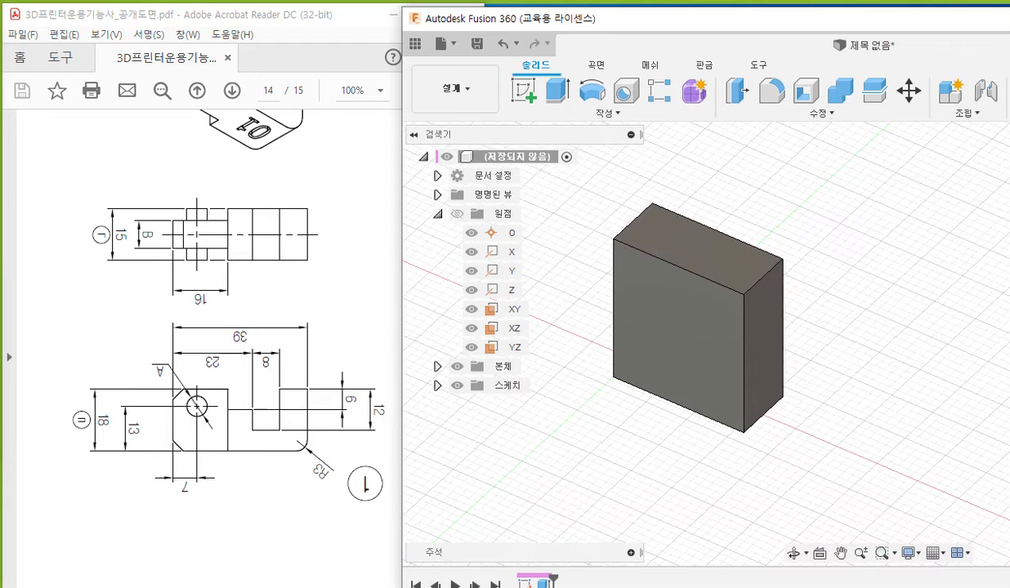
- Select the XZ origin plane and outline the hook-shaped section of part 1's front view in red on the drawing
left_click(518, 331)
key("F12")
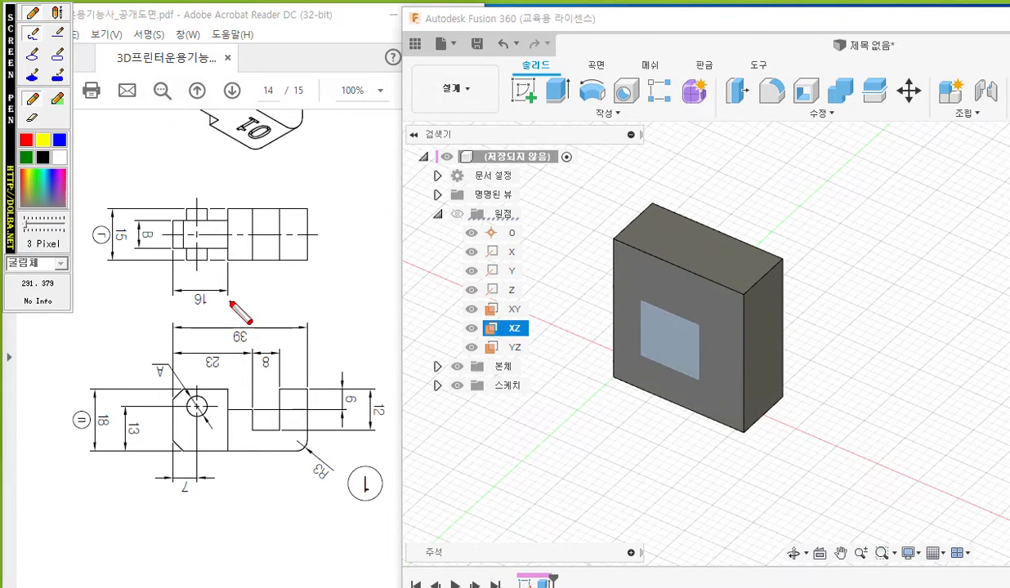
mouse_move(228, 408)
left_mouse_down()
mouse_move(228, 452)
mouse_move(308, 443)
mouse_move(309, 386)
mouse_move(277, 385)
mouse_move(277, 417)
mouse_move(256, 431)
mouse_move(255, 406)
mouse_move(229, 405)
left_mouse_up()
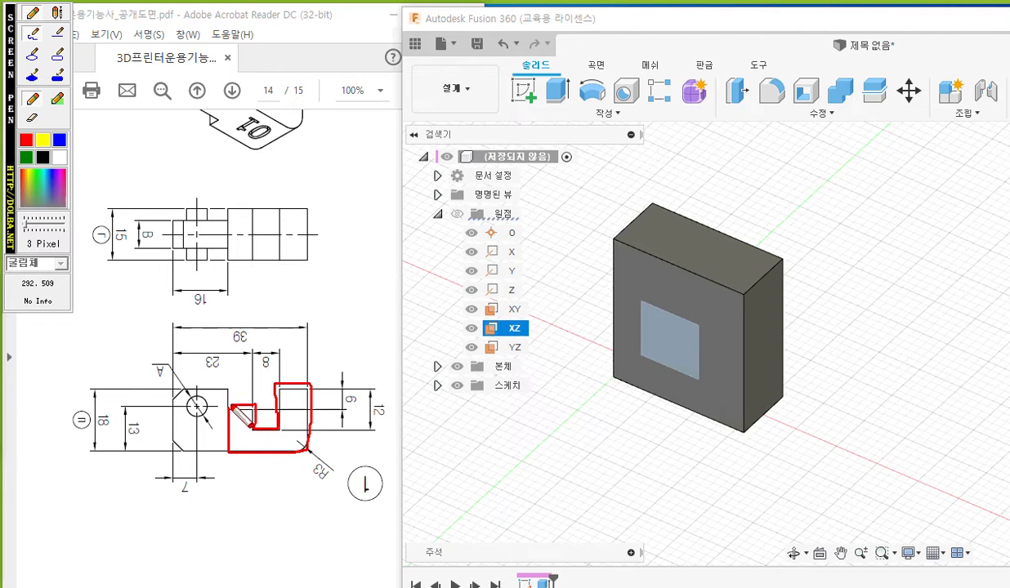
- Mark the XZ plane and the 15 dimension in red, clear the marks, and create a sketch on the XZ plane
left_click_drag(448, 336, 590, 343)
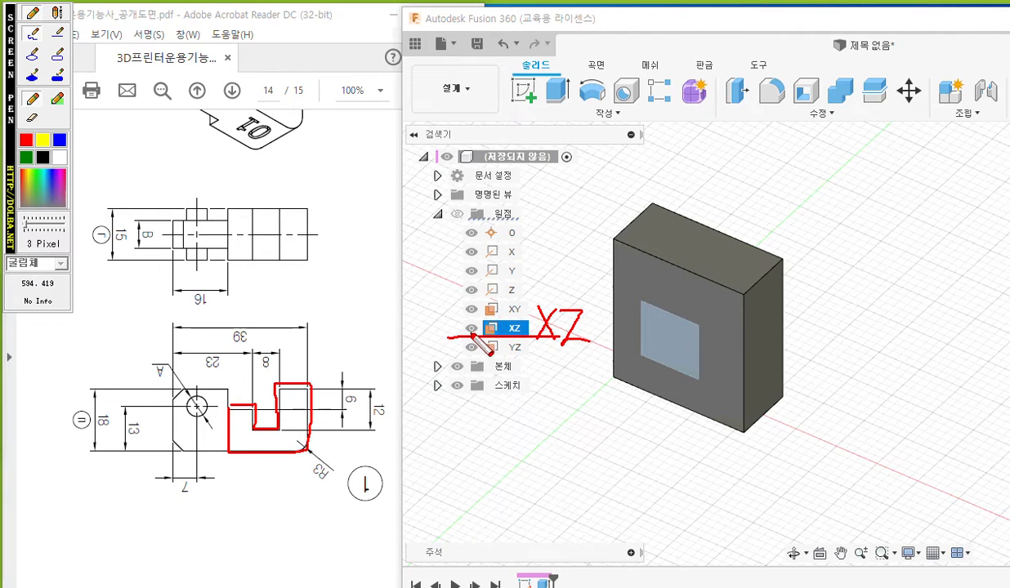
mouse_move(120, 221)
left_mouse_down()
mouse_move(115, 244)
mouse_move(116, 221)
left_mouse_up()
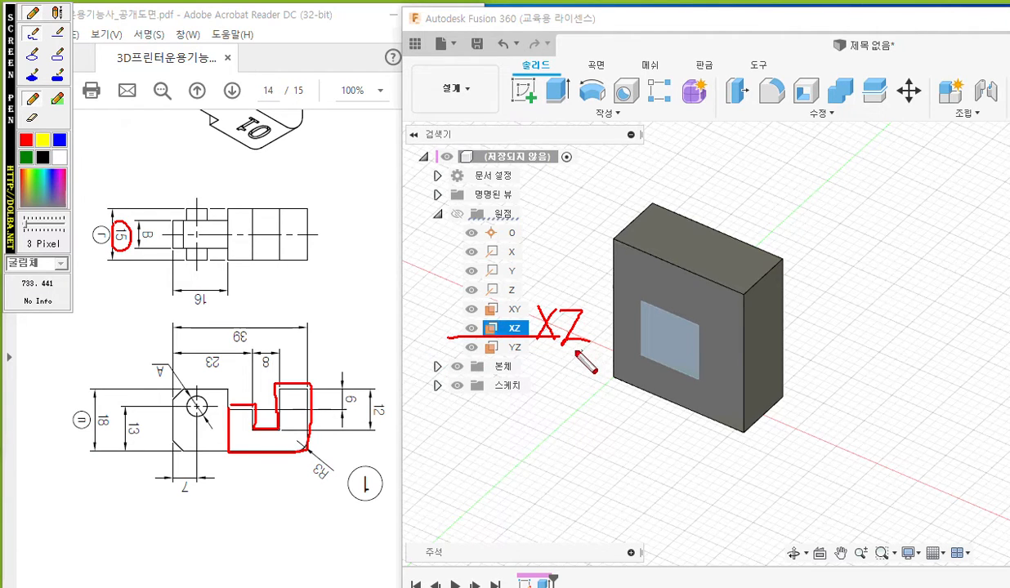
key("Escape")
right_click(516, 331)
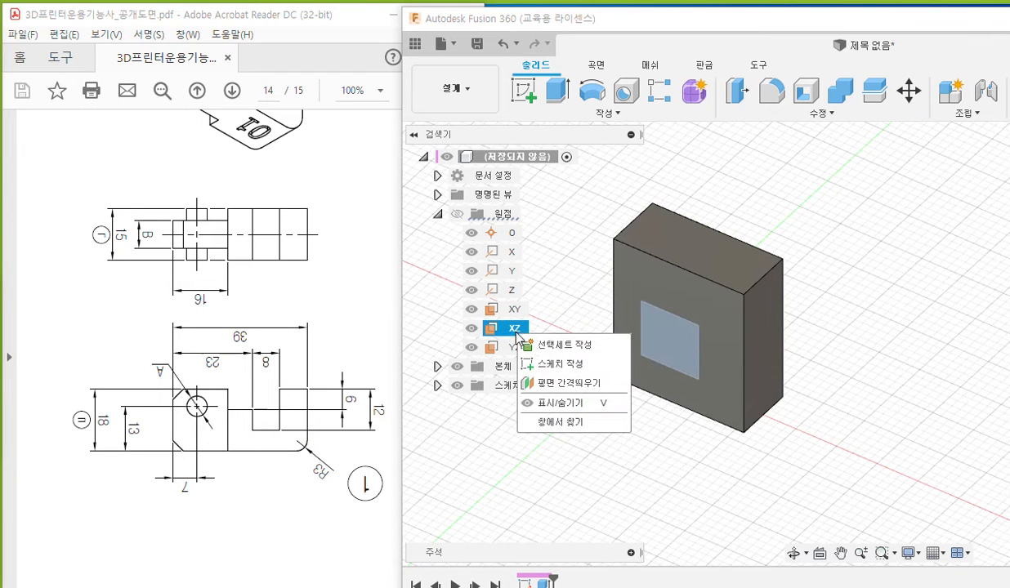
left_click(563, 364)
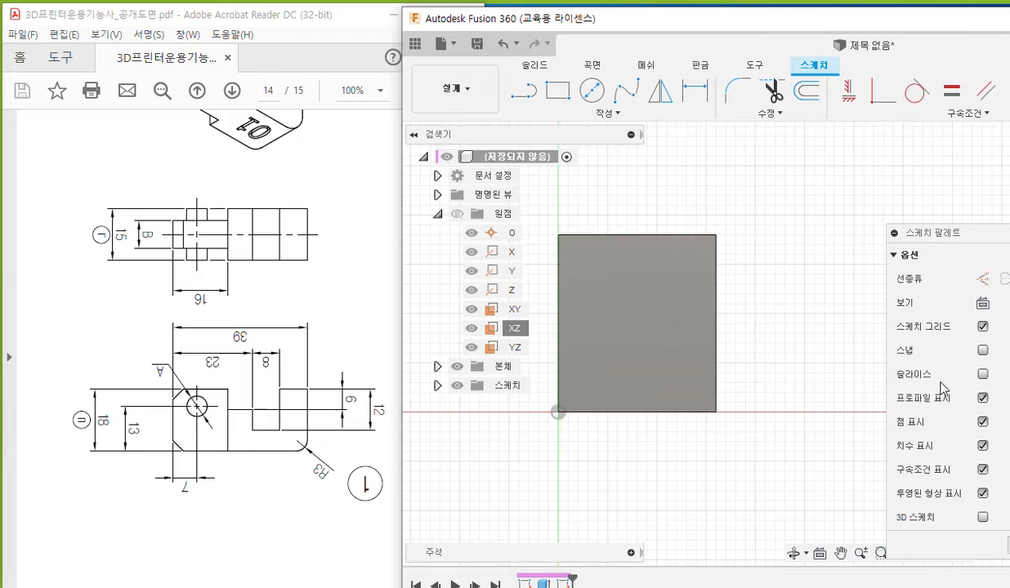
- Underline the Slice option in red and turn Slice on so the body is cut at the sketch plane
key("F12")
left_click_drag(880, 385, 1004, 387)
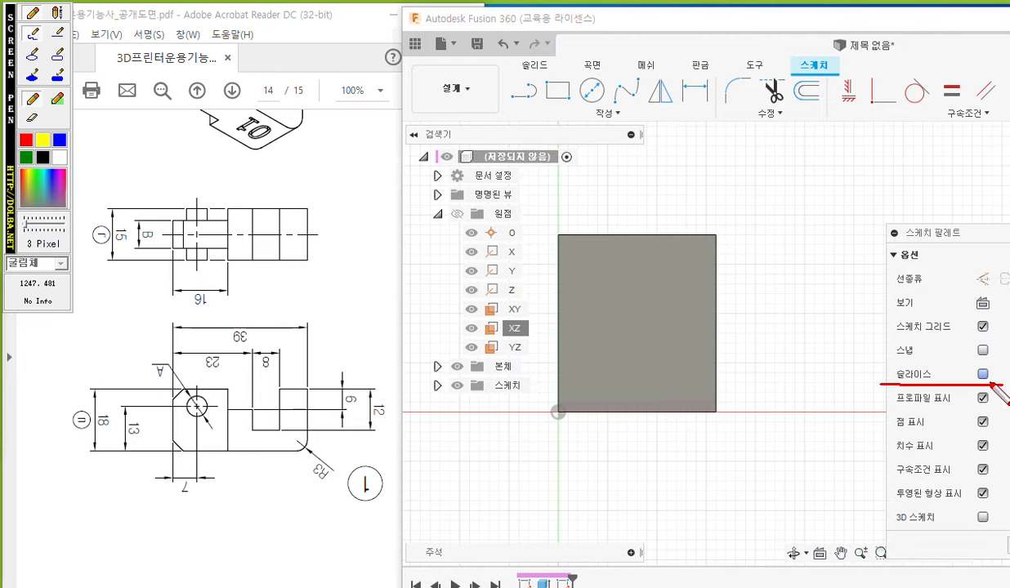
key("F12")
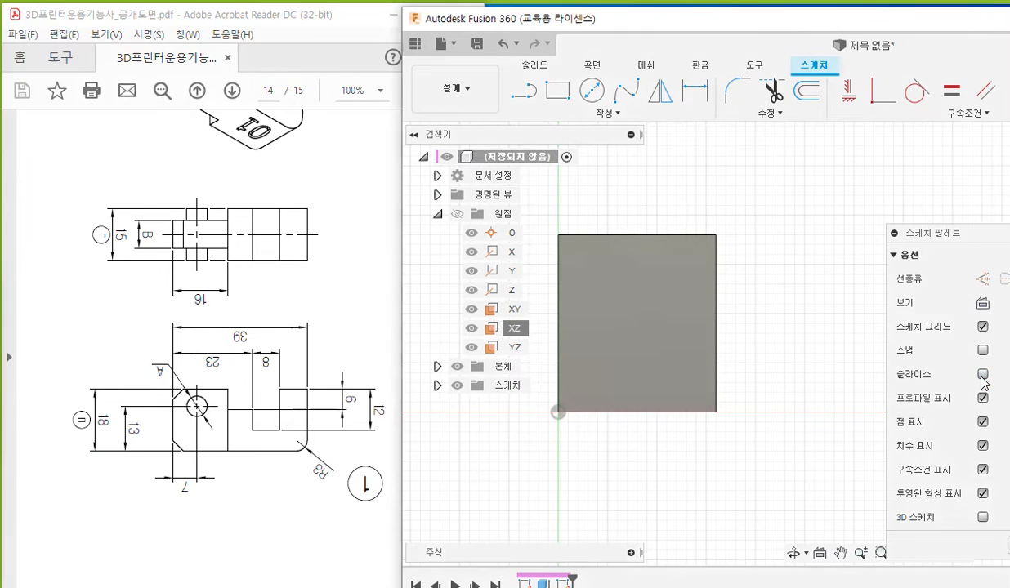
left_click(983, 374)
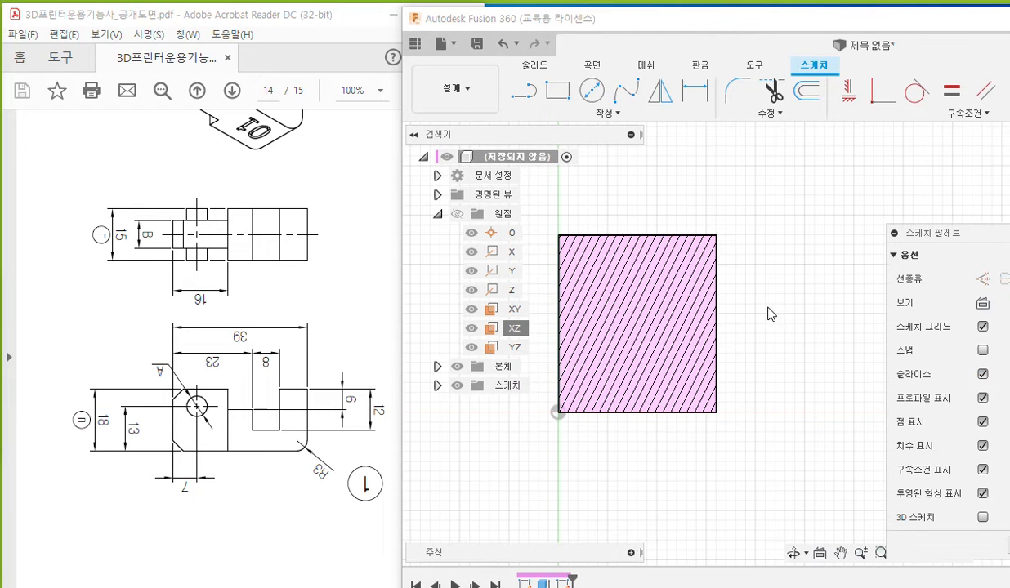
middle_click_drag(725, 215, 762, 227)
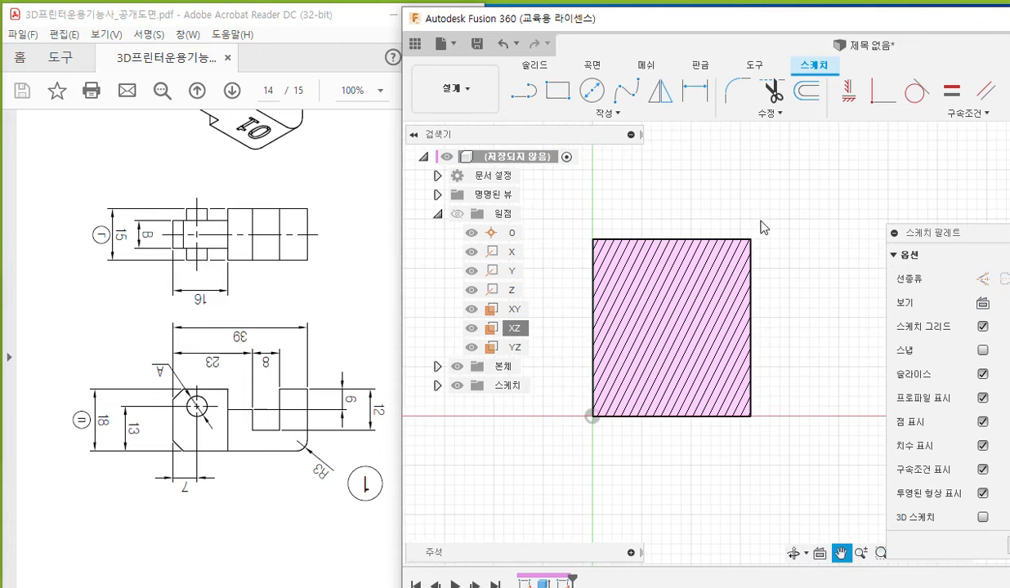
- Circle the Project command and trace the body's vertical edge farthest from the origin in red, then clear the marks
left_click(609, 121)
mouse_move(582, 397)
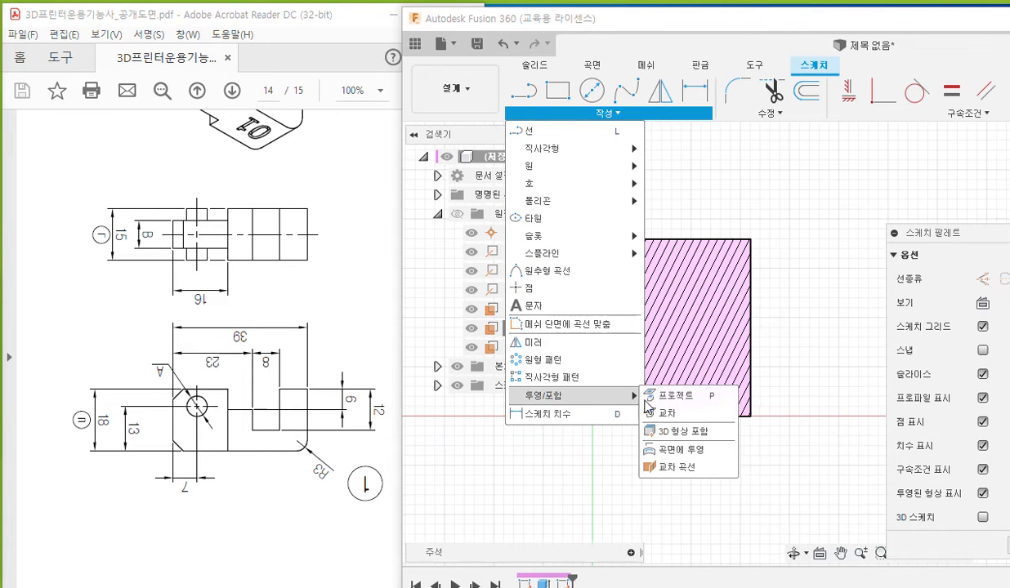
key("F12")
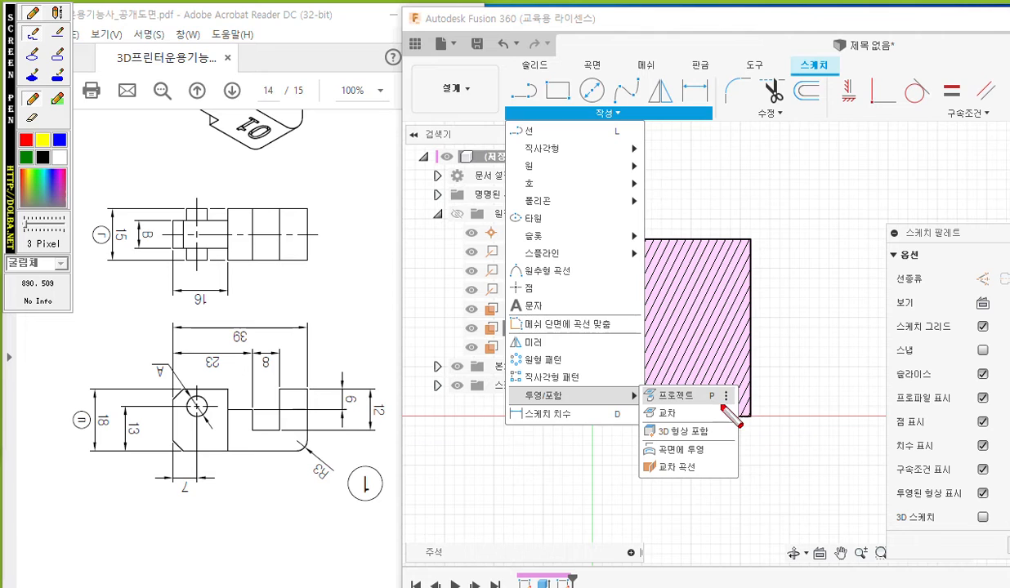
mouse_move(742, 404)
left_mouse_down()
mouse_move(634, 396)
mouse_move(715, 378)
mouse_move(735, 402)
left_mouse_up()
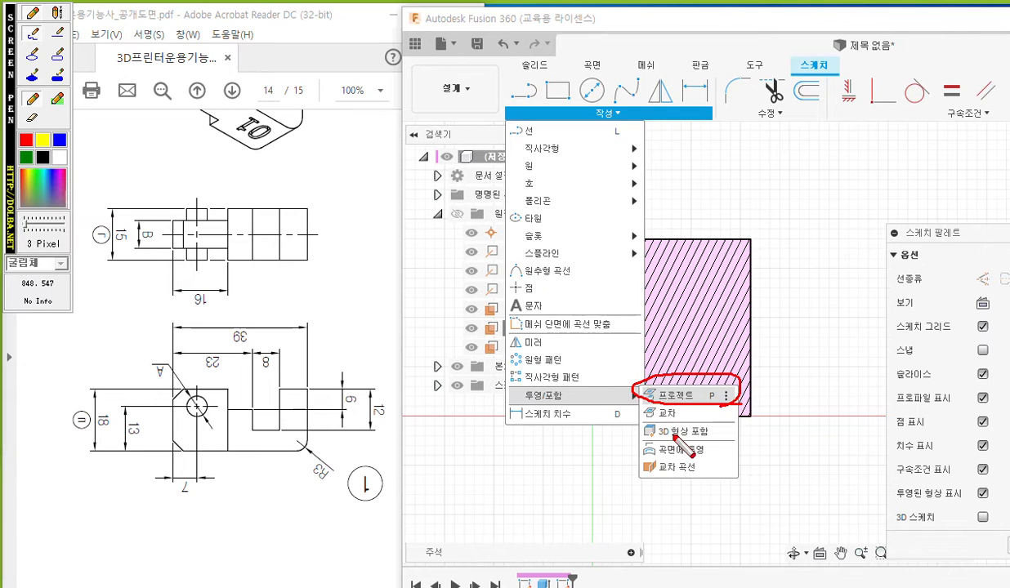
left_click_drag(751, 226, 755, 420)
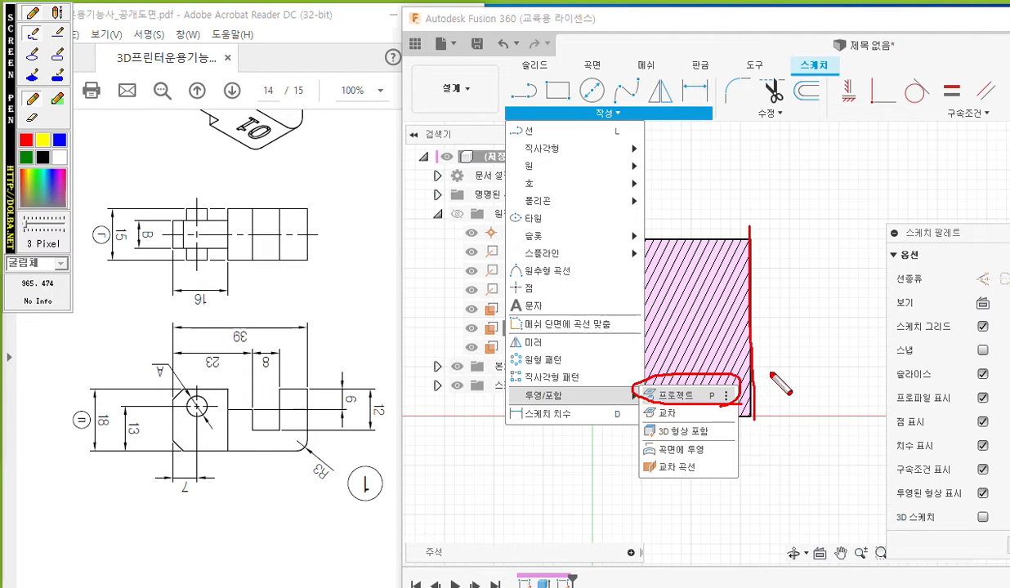
key("Escape")
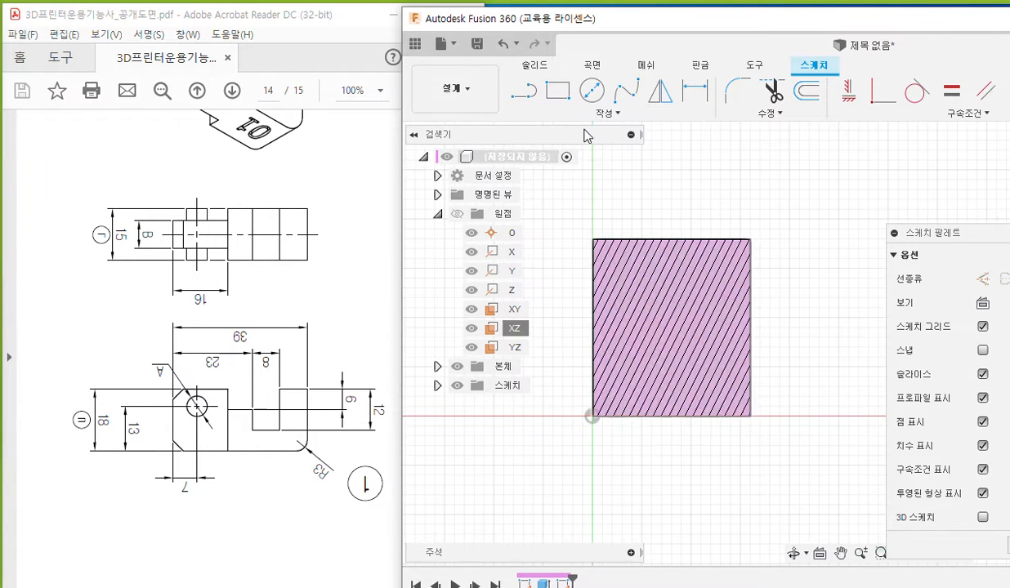
- Project the body's vertical edge farthest from the origin into the sketch with the projection link kept on
left_click(603, 114)
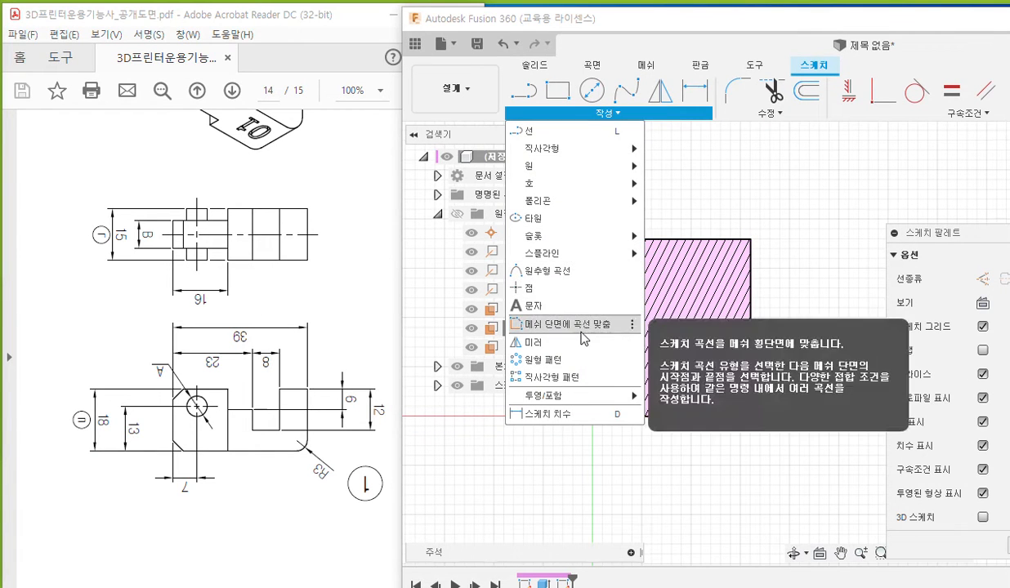
mouse_move(595, 397)
left_click(705, 398)
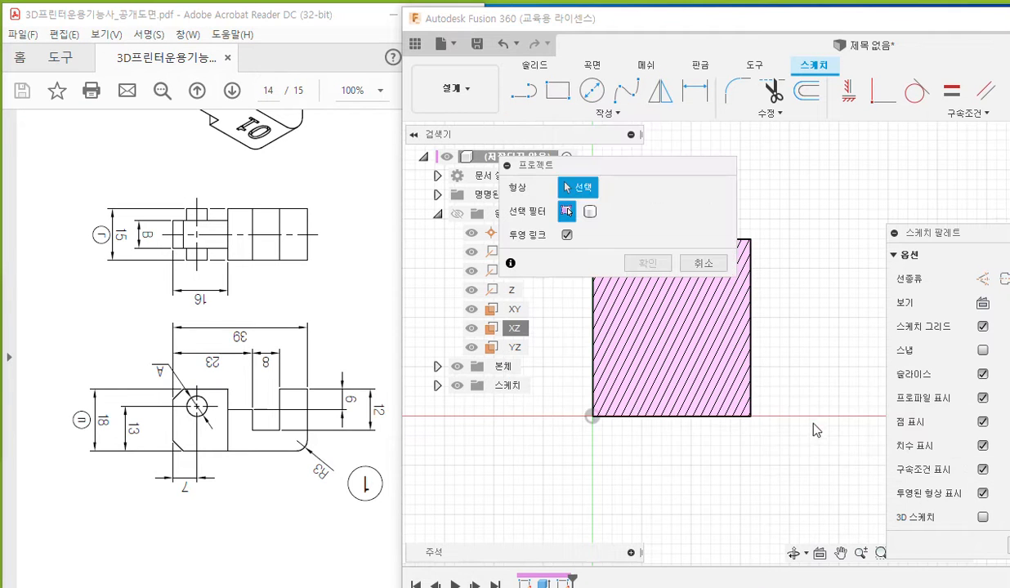
left_click(752, 322)
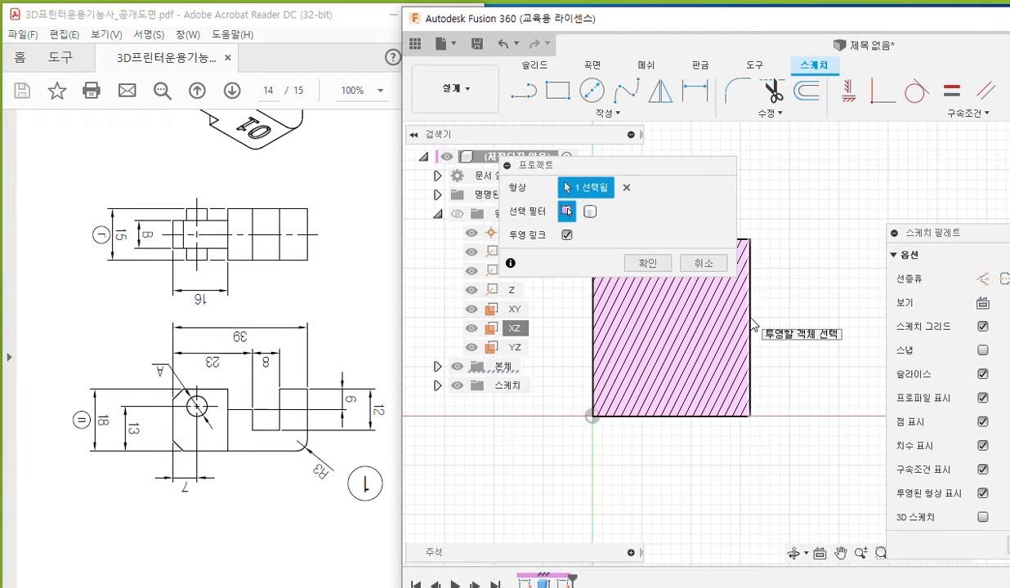
left_click(648, 263)
mouse_move(800, 331)
left_mouse_down()
mouse_move(706, 330)
mouse_move(721, 323)
left_mouse_up()
- Mark the projected edge and the Line tool in red, clear the marks, and enlarge the PDF drawing to 125%
left_click_drag(643, 236, 644, 422)
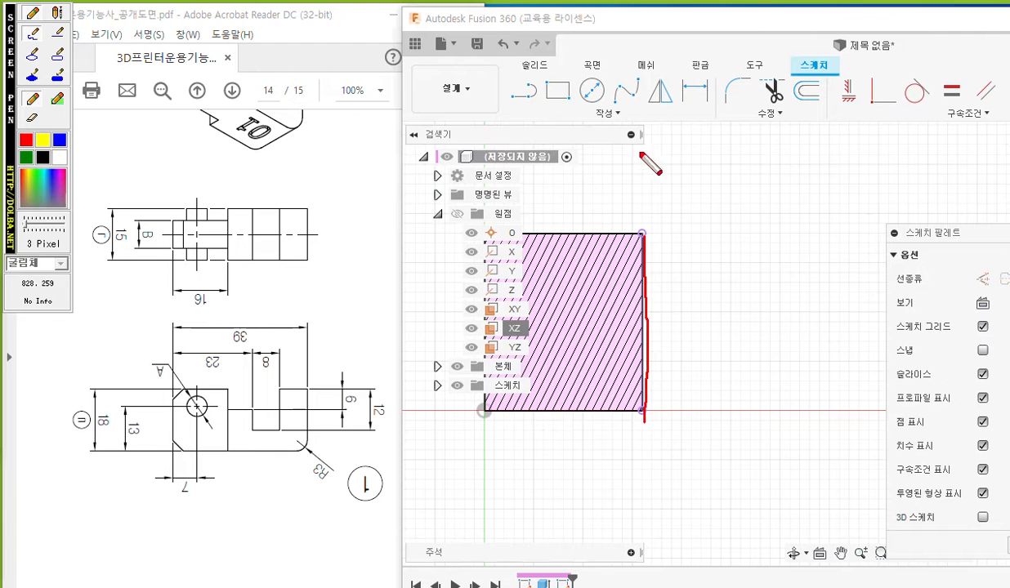
mouse_move(527, 103)
left_mouse_down()
mouse_move(500, 78)
mouse_move(540, 103)
left_mouse_up()
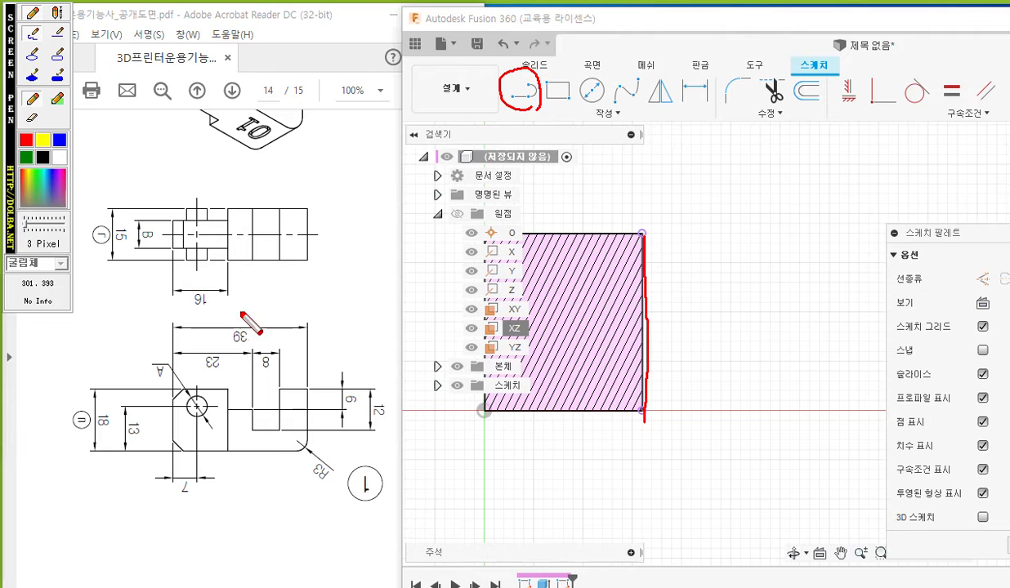
key("Escape")
left_click(264, 511)
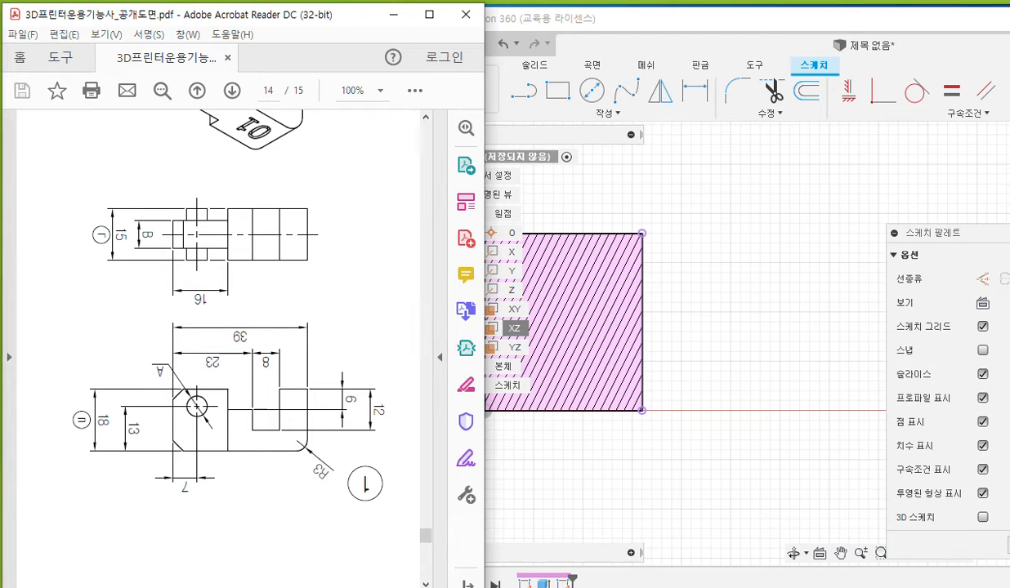
scroll(259, 392, "up", 1, "ctrl")
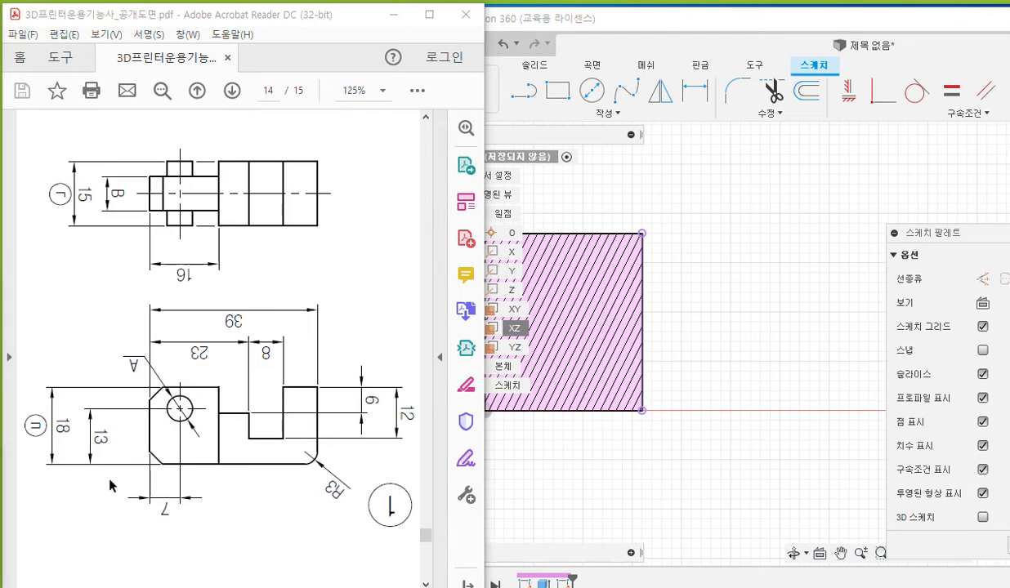
- Start the Line tool, preview the hook-shaped profile in red from the projected edge's lower endpoint with points numbered 2 to 8, and clear the marks
left_click(526, 94)
key("F9")
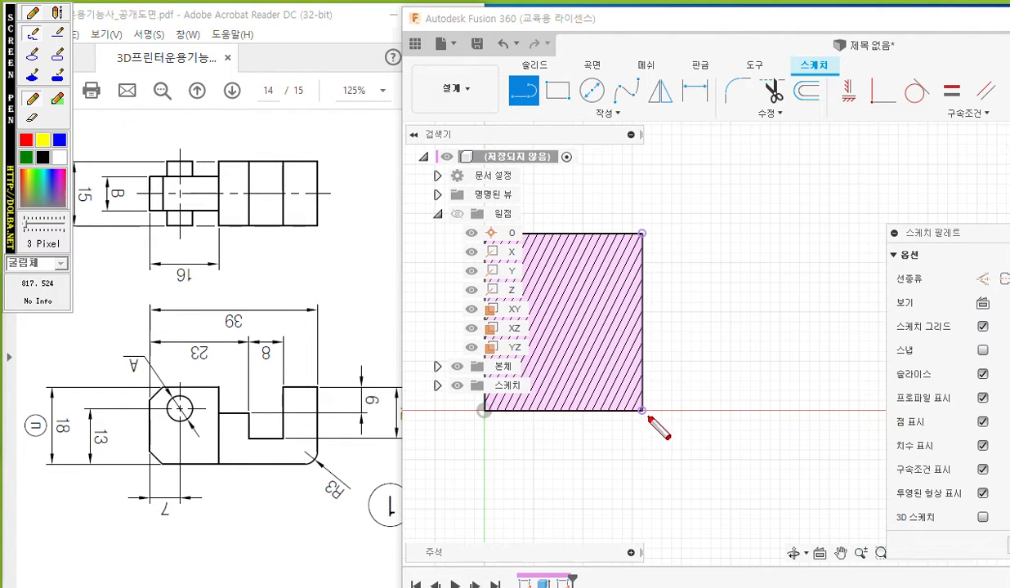
left_click_drag(638, 402, 651, 415)
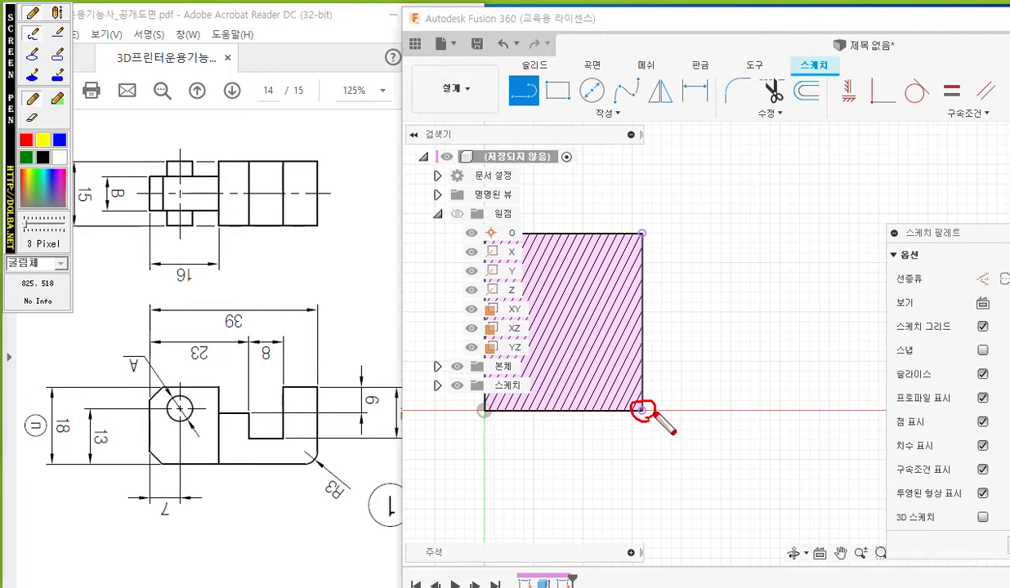
mouse_move(652, 412)
left_mouse_down()
mouse_move(858, 416)
mouse_move(857, 280)
left_mouse_up()
left_click_drag(868, 410, 877, 417)
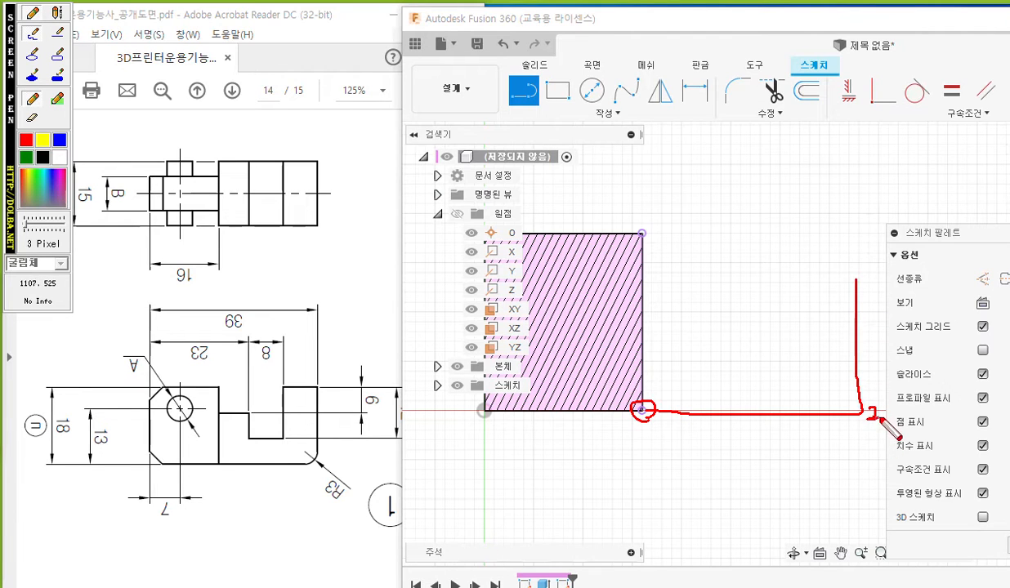
mouse_move(866, 266)
left_mouse_down()
mouse_move(880, 280)
mouse_move(873, 285)
left_mouse_up()
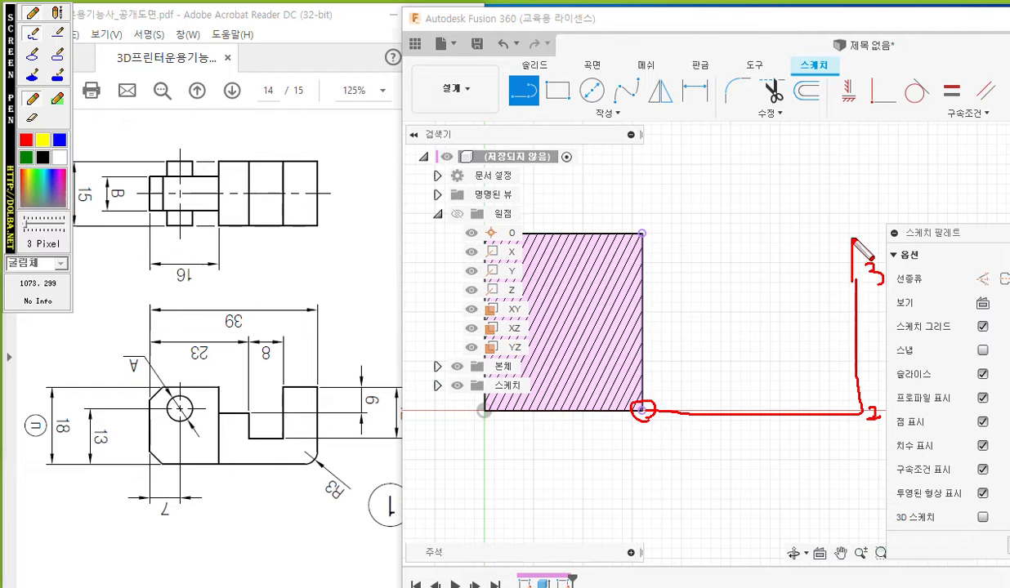
mouse_move(855, 282)
left_mouse_down()
mouse_move(857, 238)
mouse_move(869, 237)
mouse_move(876, 263)
left_mouse_up()
mouse_move(868, 227)
left_mouse_down()
mouse_move(857, 230)
mouse_move(864, 238)
mouse_move(769, 233)
mouse_move(780, 354)
mouse_move(717, 354)
mouse_move(719, 296)
mouse_move(643, 294)
left_mouse_up()
mouse_move(762, 208)
left_mouse_down()
mouse_move(764, 219)
mouse_move(776, 217)
left_mouse_up()
left_click_drag(772, 208, 769, 226)
mouse_move(795, 342)
left_mouse_down()
mouse_move(790, 368)
mouse_move(810, 342)
left_mouse_up()
mouse_move(708, 347)
left_mouse_down()
mouse_move(700, 365)
mouse_move(702, 356)
left_mouse_up()
mouse_move(703, 280)
left_mouse_down()
mouse_move(719, 277)
mouse_move(714, 294)
left_mouse_up()
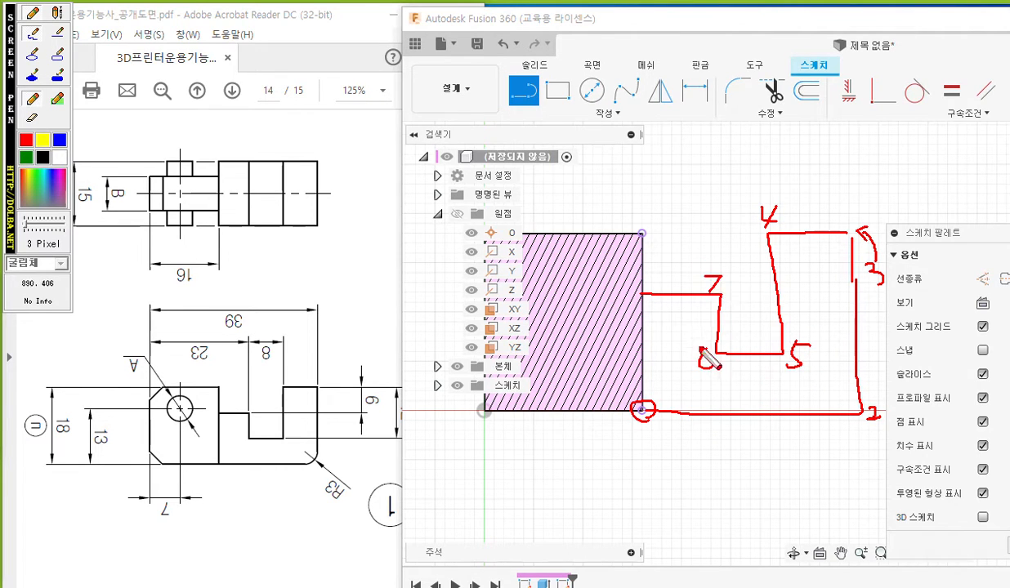
mouse_move(637, 285)
left_mouse_down()
mouse_move(625, 311)
mouse_move(651, 304)
left_mouse_up()
mouse_move(617, 272)
left_mouse_down()
mouse_move(611, 292)
mouse_move(615, 282)
left_mouse_up()
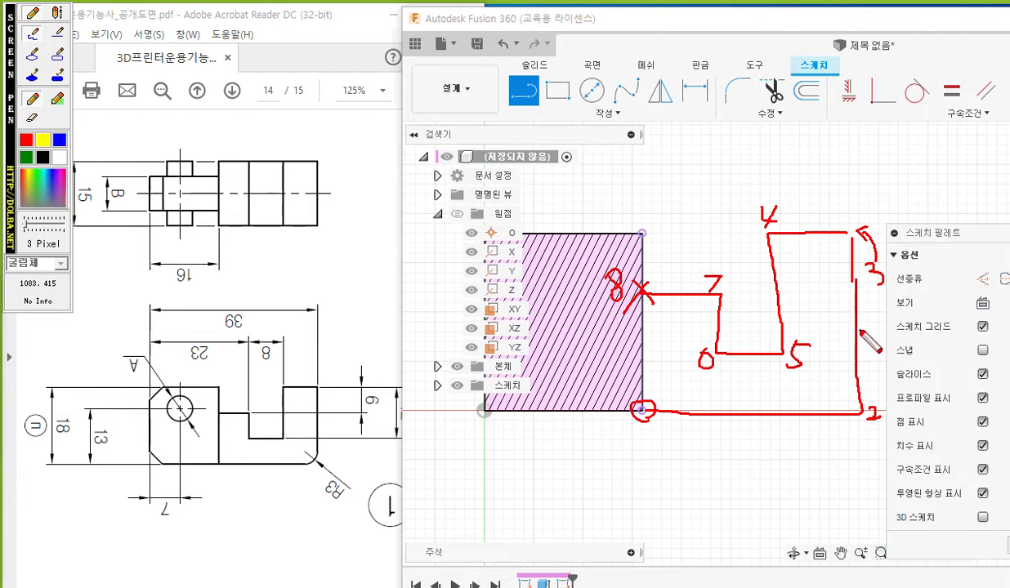
key("Escape")
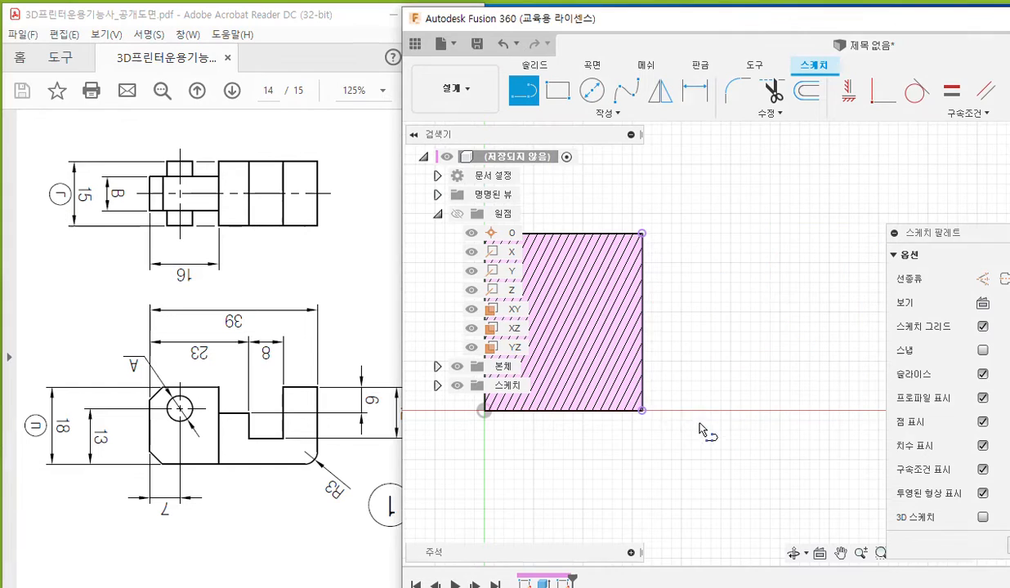
- Sketch the closed hook-shaped profile with its rectangular notch, running from the projected edge's lower endpoint back to a point on that edge
left_click(642, 410)
left_click(856, 410)
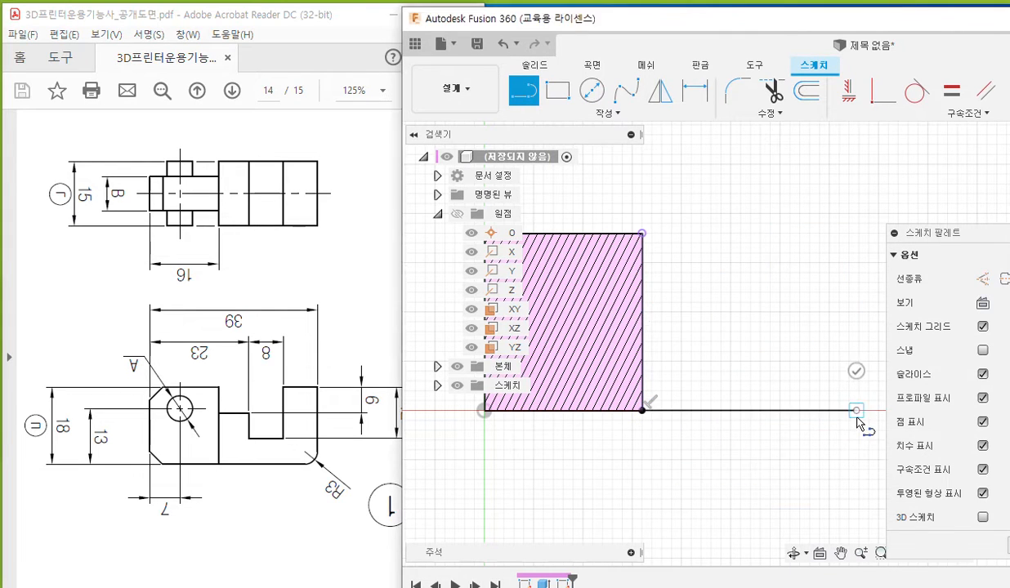
left_click(857, 229)
left_click(774, 229)
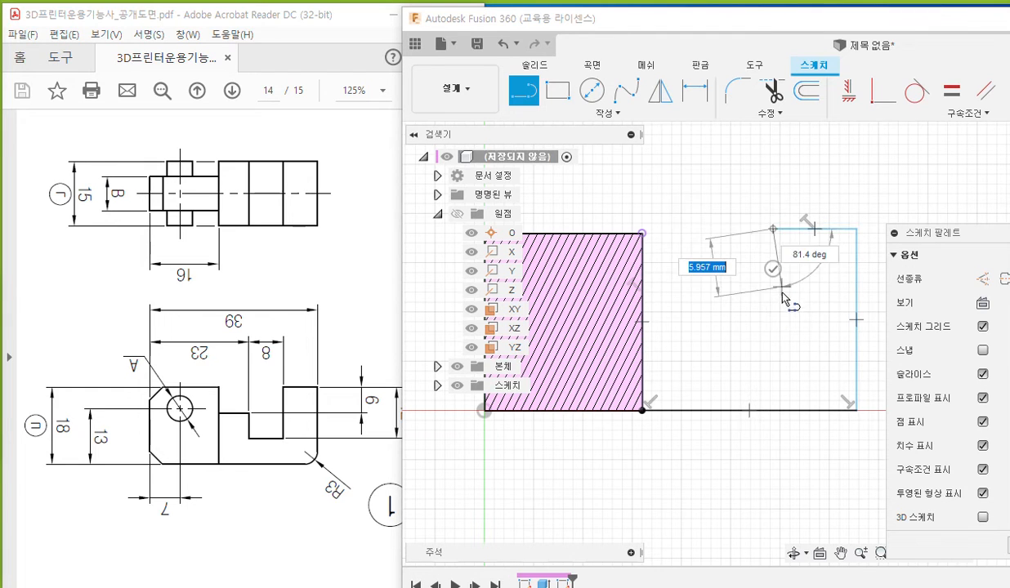
left_click(774, 319)
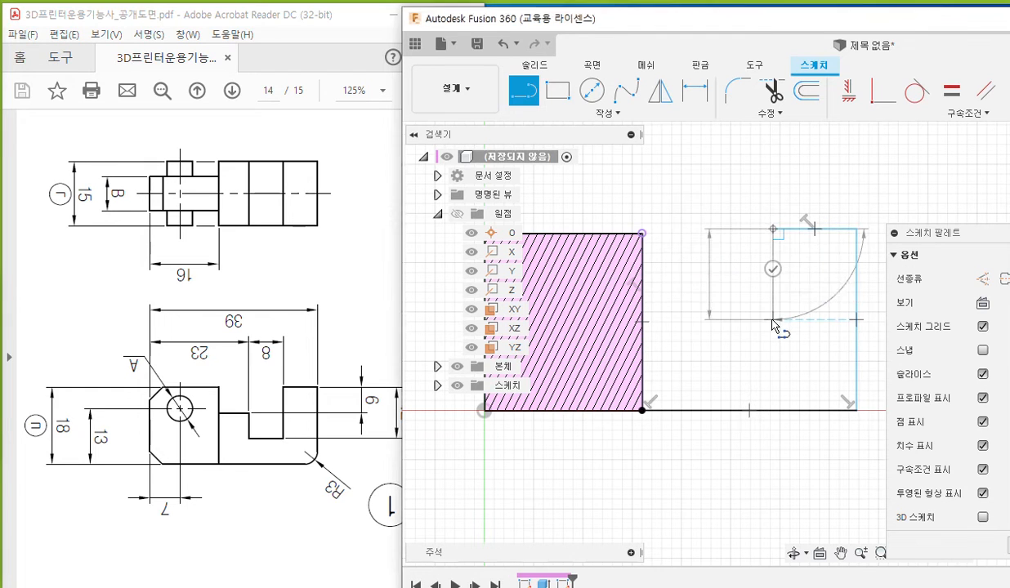
left_click(711, 319)
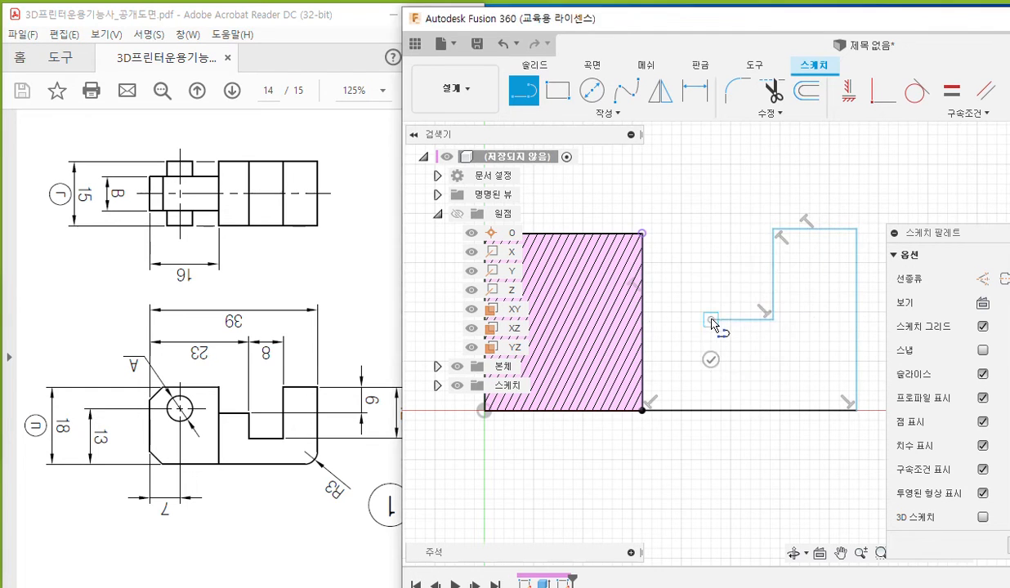
left_click(711, 274)
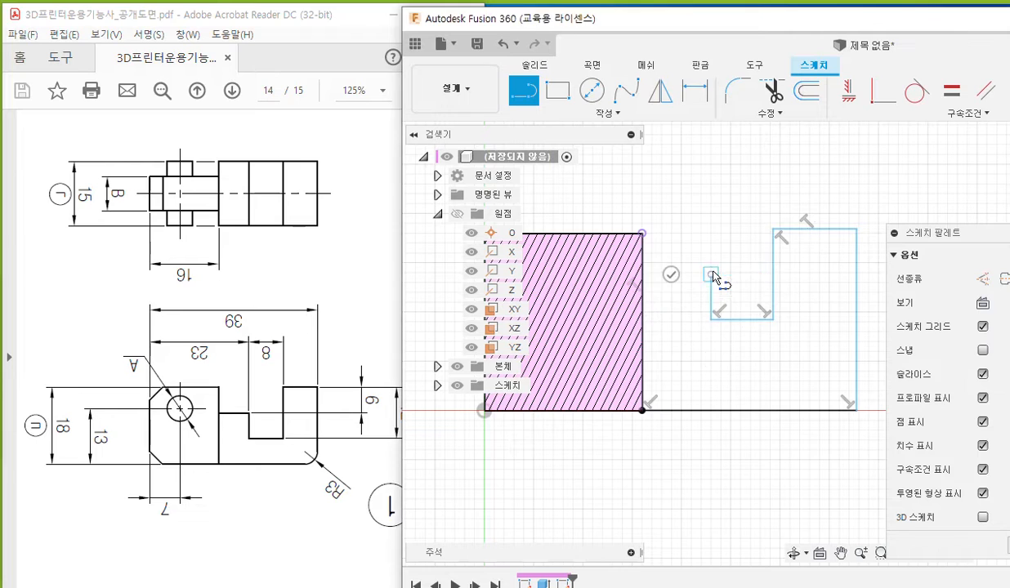
left_click(644, 275)
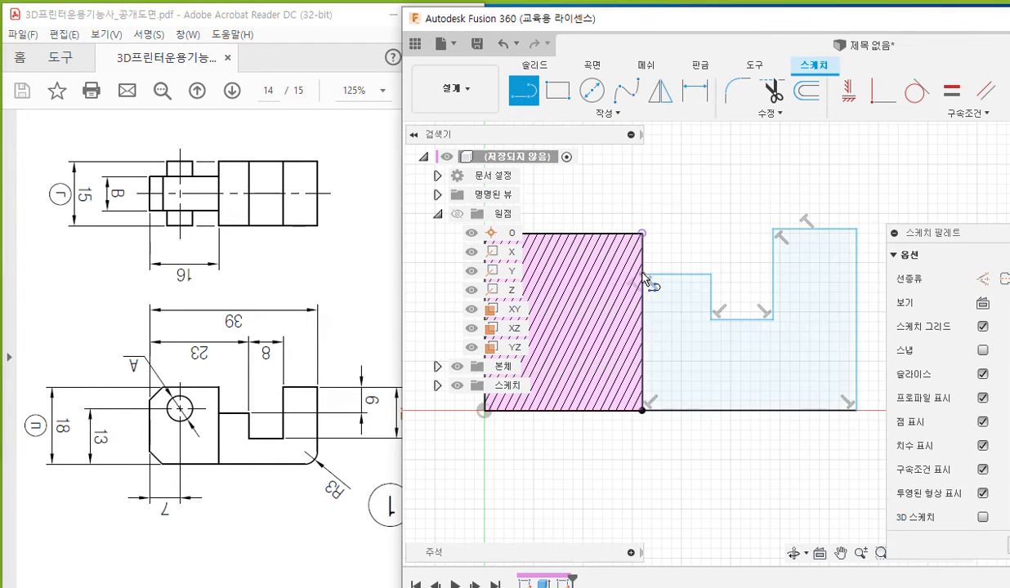
key("Escape")
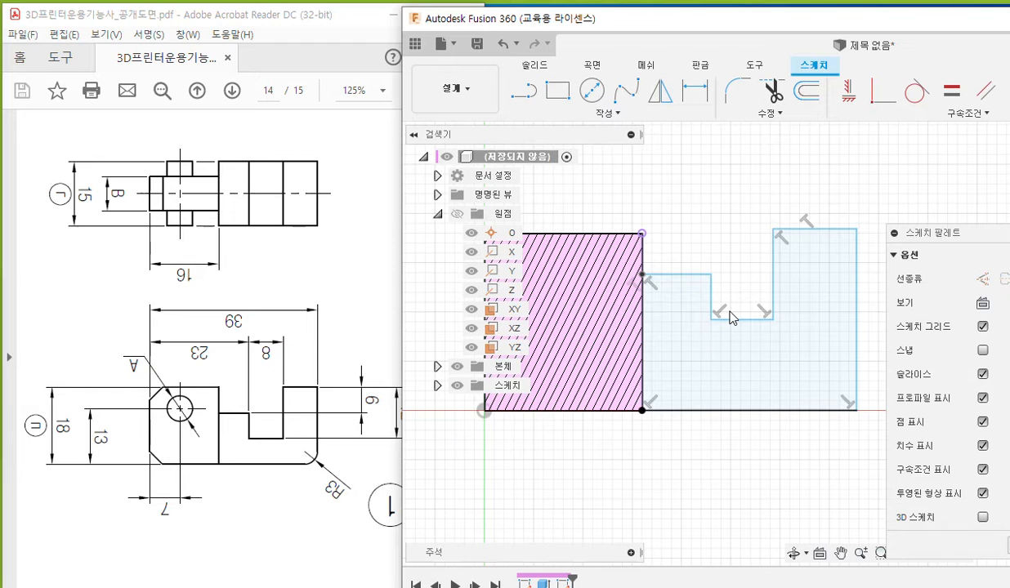
middle_click_drag(731, 191, 680, 201)
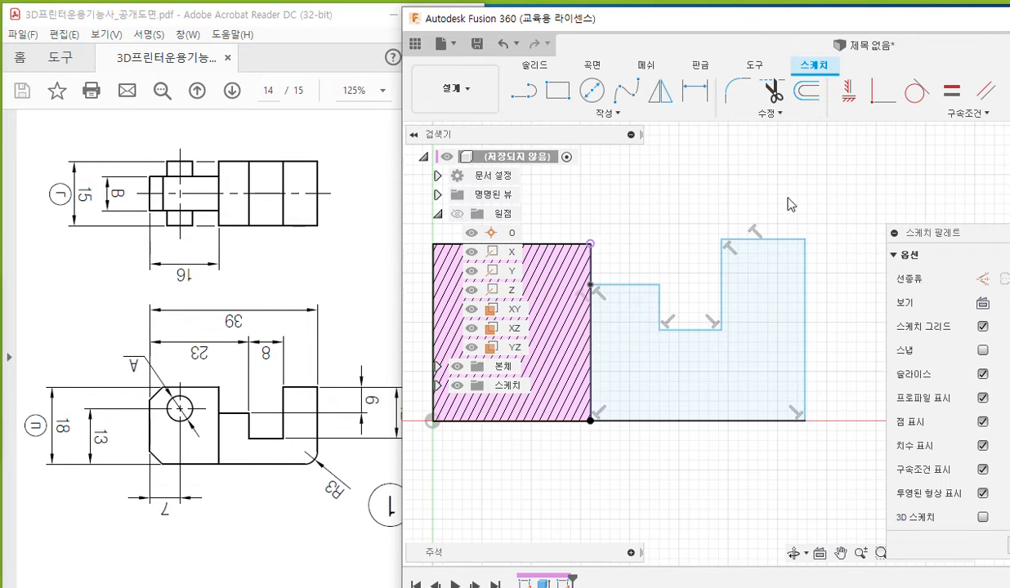
- Start the Dimension tool, mark the notch's two side walls and a width of 8 in red, and clear the marks
scroll(778, 199, "down", 3)
middle_click_drag(755, 190, 748, 185)
key("d")
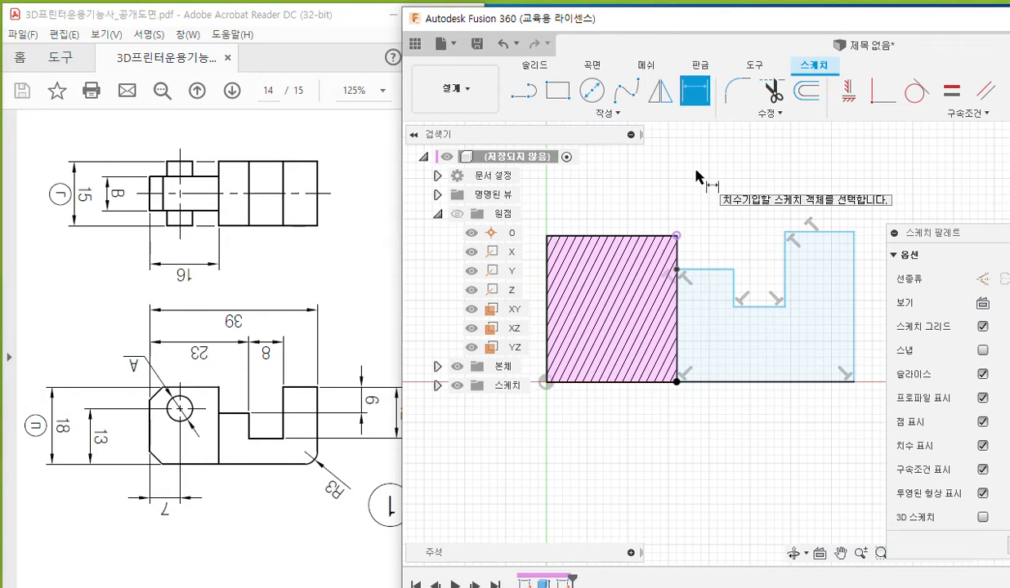
key("F12")
left_click_drag(733, 264, 734, 305)
left_click_drag(781, 226, 780, 304)
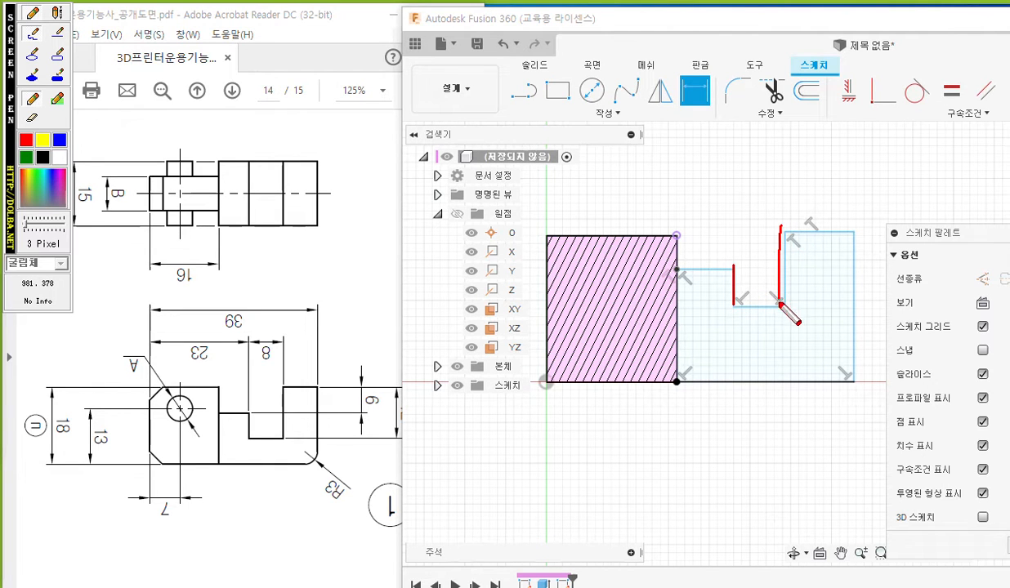
mouse_move(730, 184)
left_mouse_down()
mouse_move(730, 249)
mouse_move(778, 200)
left_mouse_up()
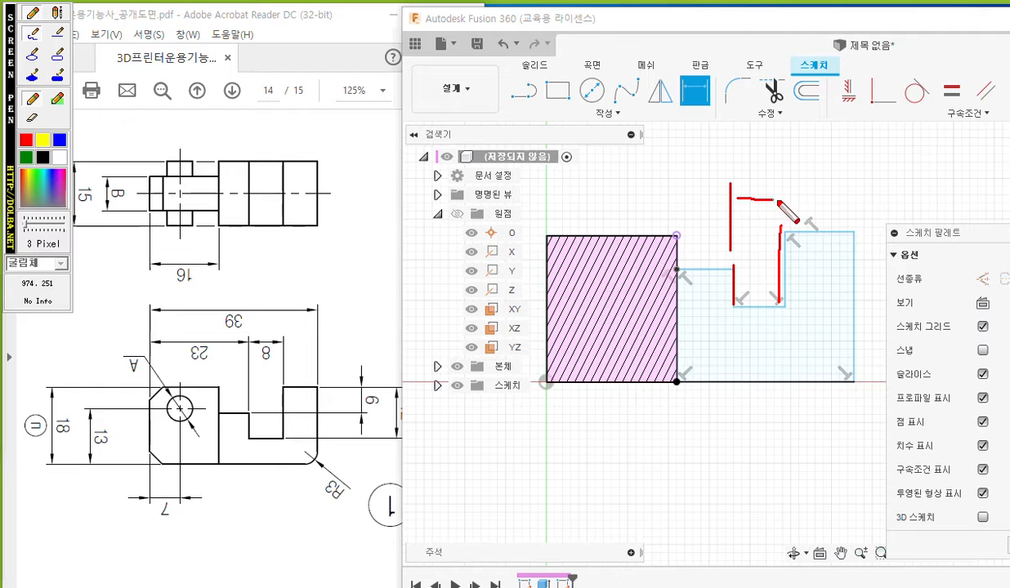
mouse_move(750, 164)
left_mouse_down()
mouse_move(753, 183)
mouse_move(756, 164)
left_mouse_up()
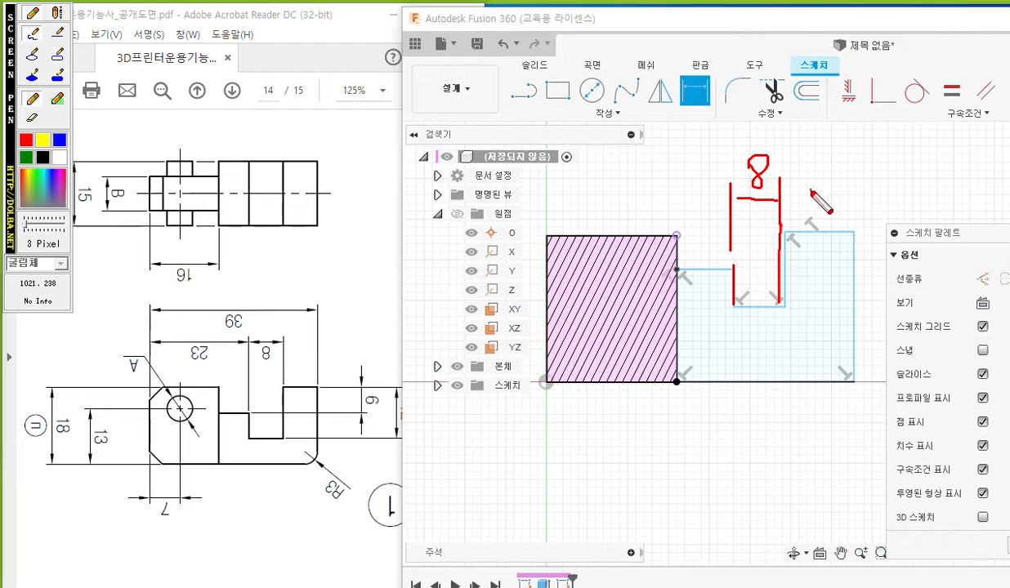
key("Escape")
- Dimension the notch's width between its two vertical walls at 8 mm, placing the dimension above the profile
left_click(739, 278)
left_click(784, 245)
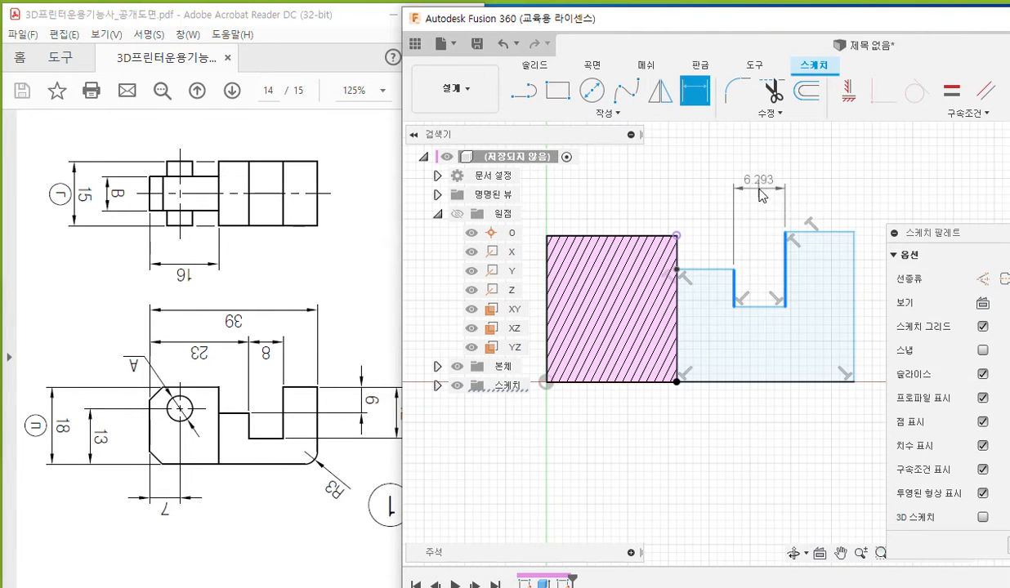
left_click(760, 194)
type("8")
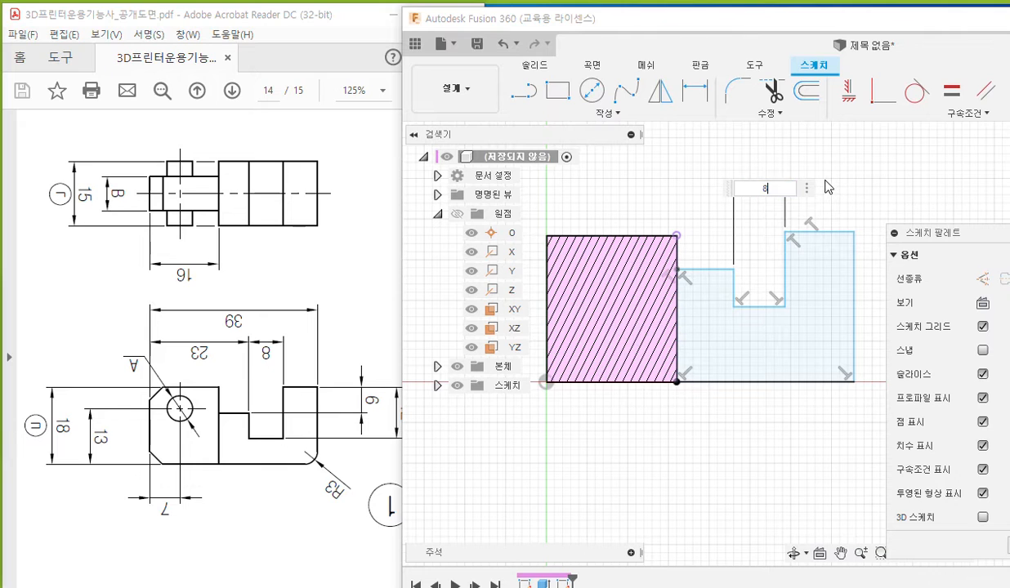
key("Return")
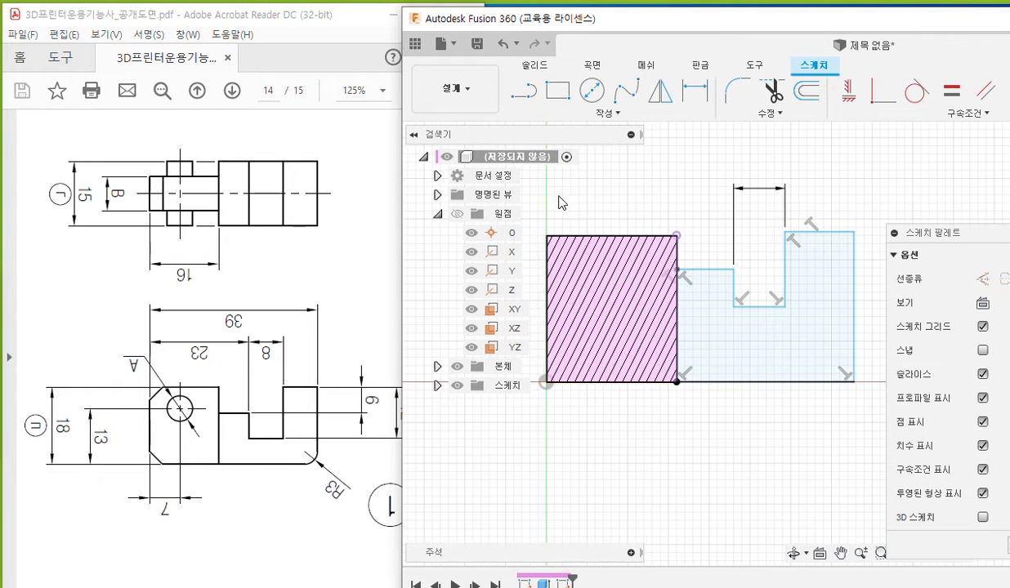
- Restart the Dimension tool, mark in red a distance of 23 from the block's outer edge to the notch's nearer wall, and clear the marks
middle_click_drag(650, 197, 659, 200)
key("d")
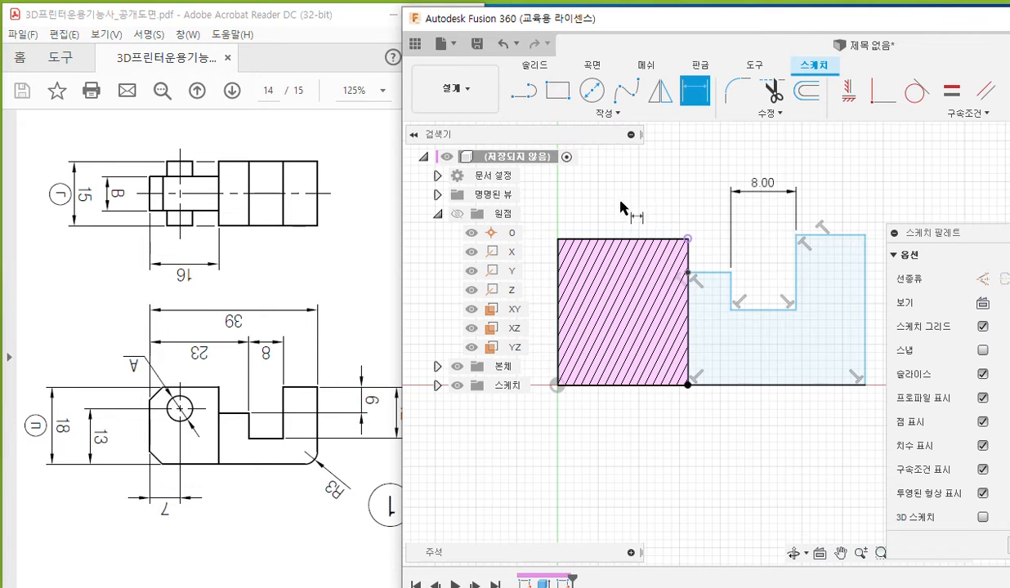
key("F12")
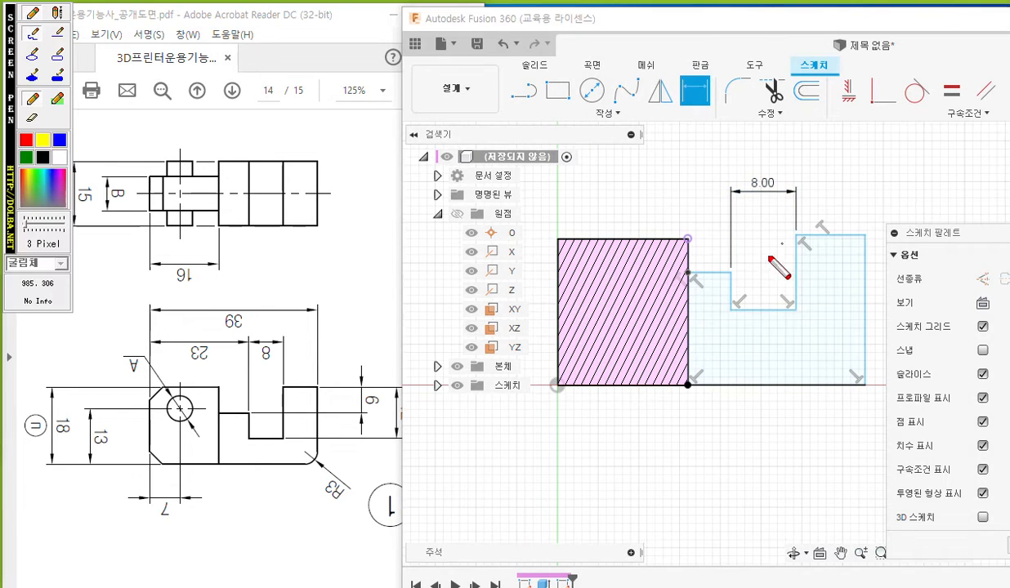
left_click_drag(733, 264, 735, 305)
left_click_drag(553, 235, 556, 373)
mouse_move(557, 175)
left_mouse_down()
mouse_move(558, 216)
mouse_move(724, 185)
mouse_move(704, 197)
mouse_move(566, 187)
mouse_move(582, 198)
left_mouse_up()
mouse_move(622, 157)
left_mouse_down()
mouse_move(623, 172)
mouse_move(664, 173)
mouse_move(646, 176)
left_mouse_up()
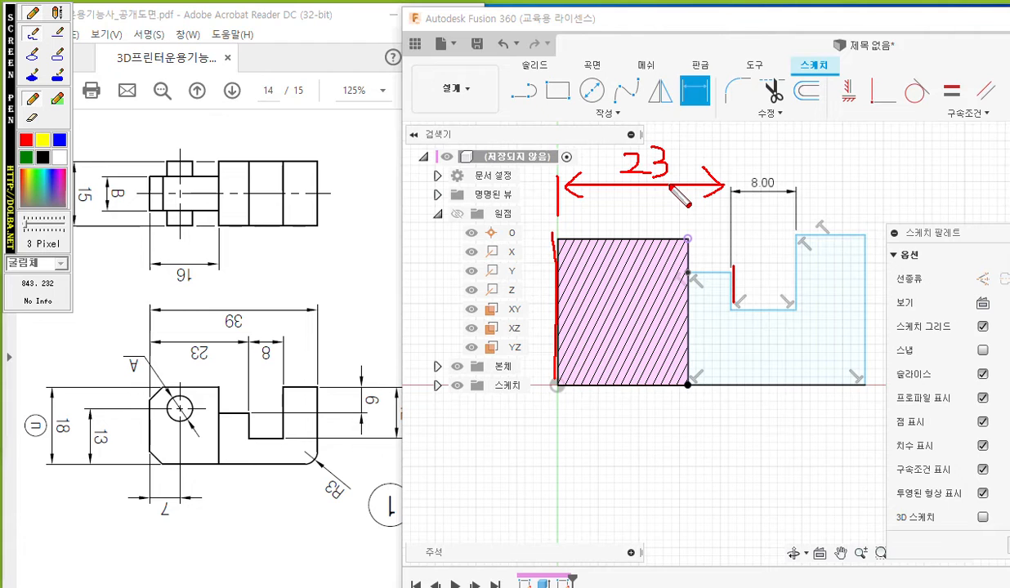
key("Escape")
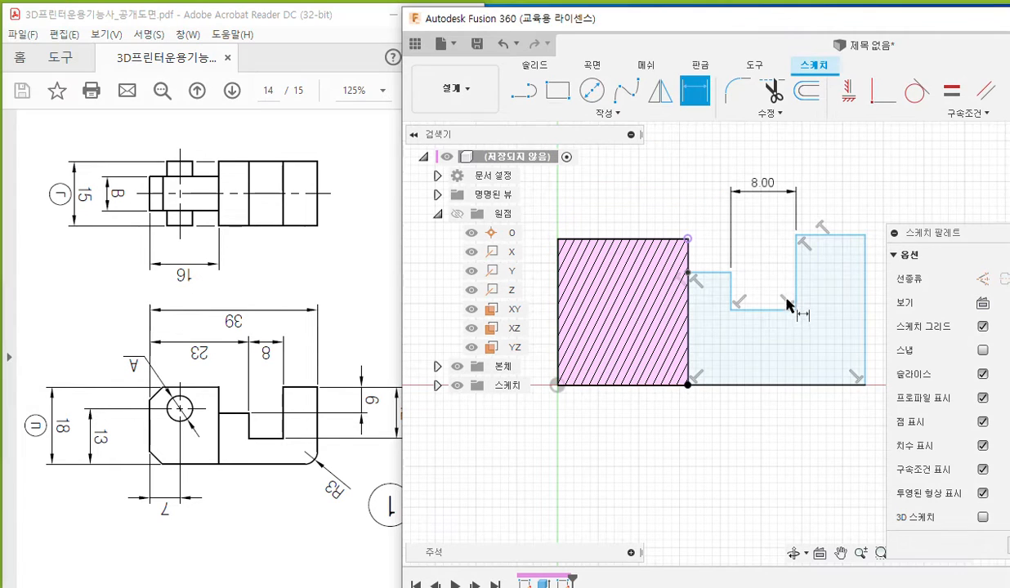
- Dimension the horizontal distance from the origin to the notch's nearer wall at 23 mm, above the block
left_click(732, 282)
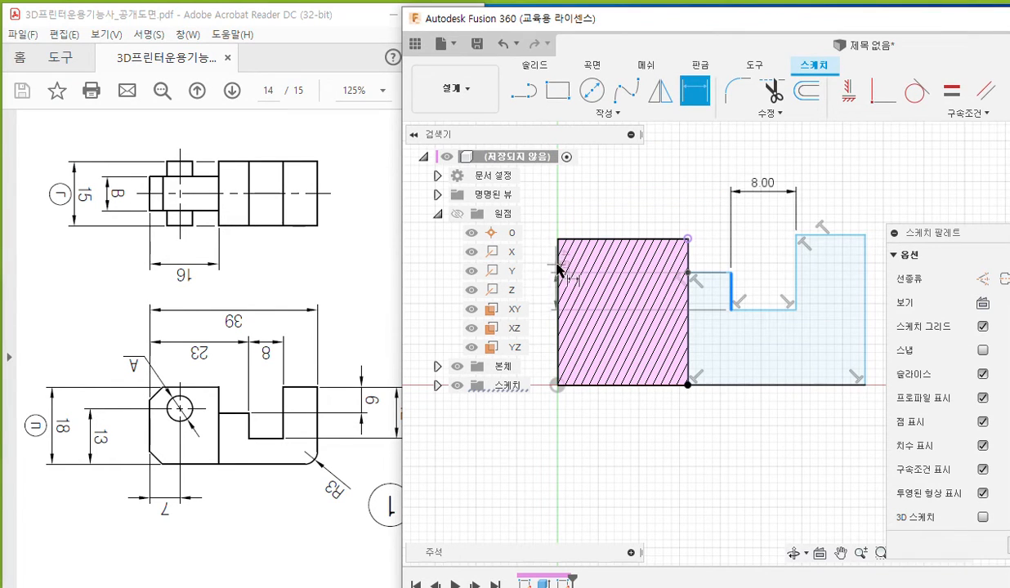
left_click(556, 386)
left_click(654, 200)
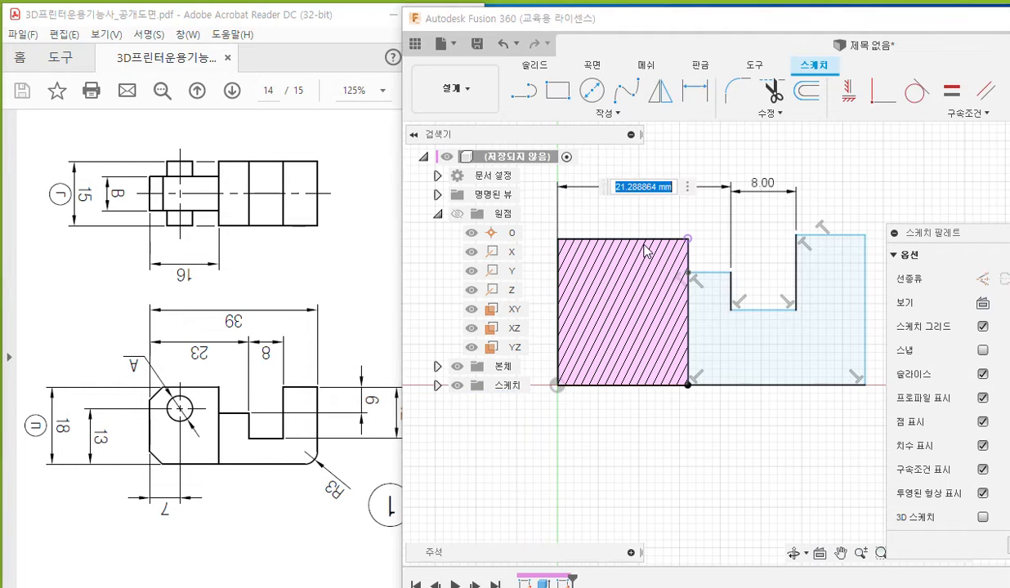
type("23")
key("Return")
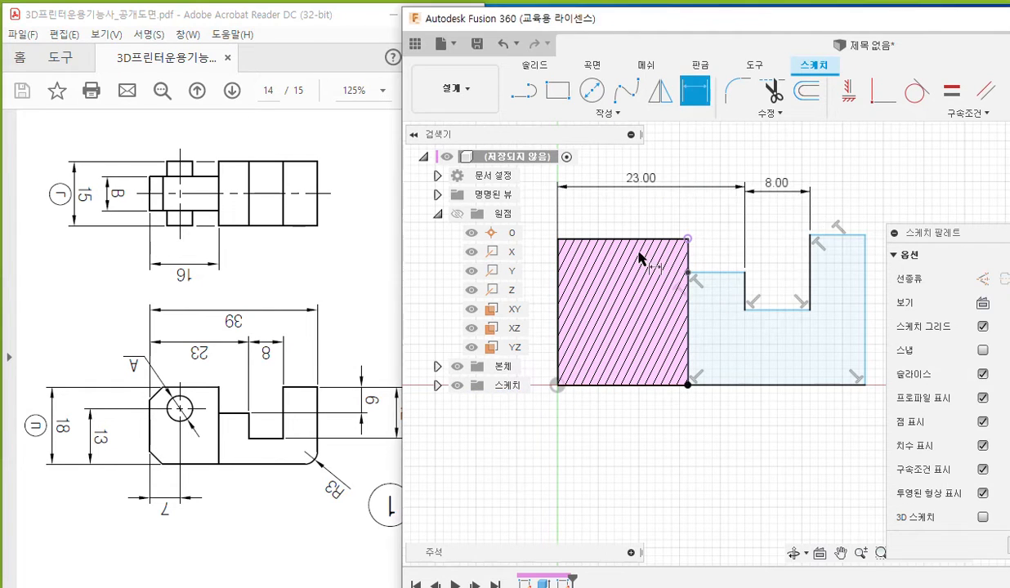
- Circle the origin, mark the notch's nearer wall and the value 23 in red, and clear the marks
key("ctrl+F1")
mouse_move(562, 395)
left_mouse_down()
mouse_move(539, 378)
mouse_move(562, 394)
left_mouse_up()
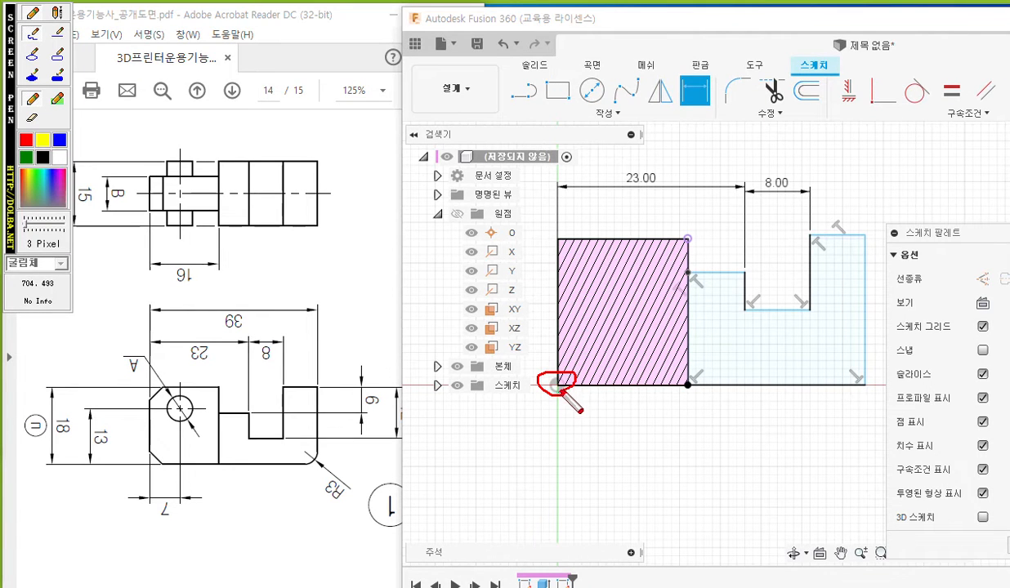
left_click_drag(746, 262, 746, 311)
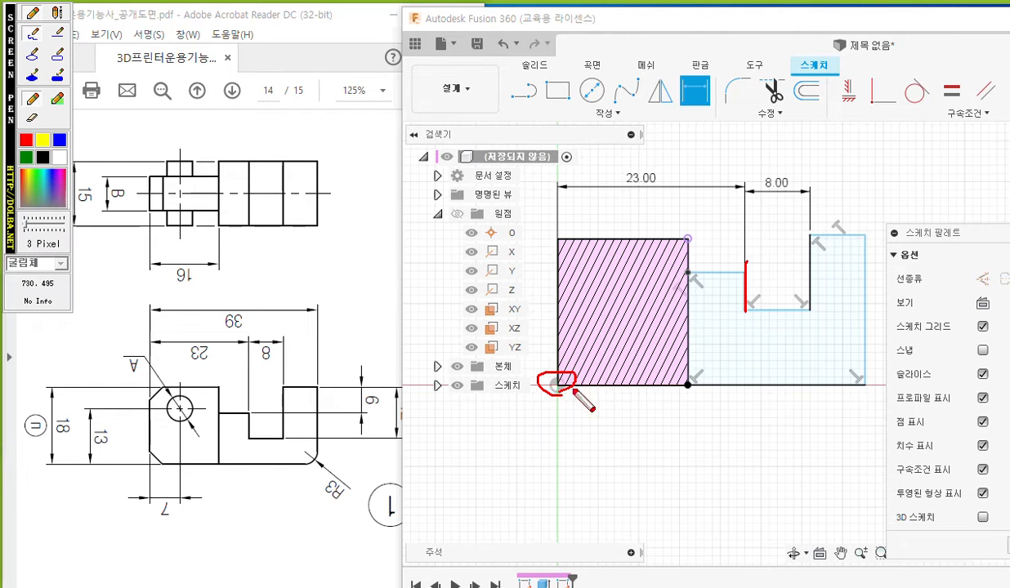
mouse_move(621, 164)
left_mouse_down()
mouse_move(642, 186)
mouse_move(625, 188)
left_mouse_up()
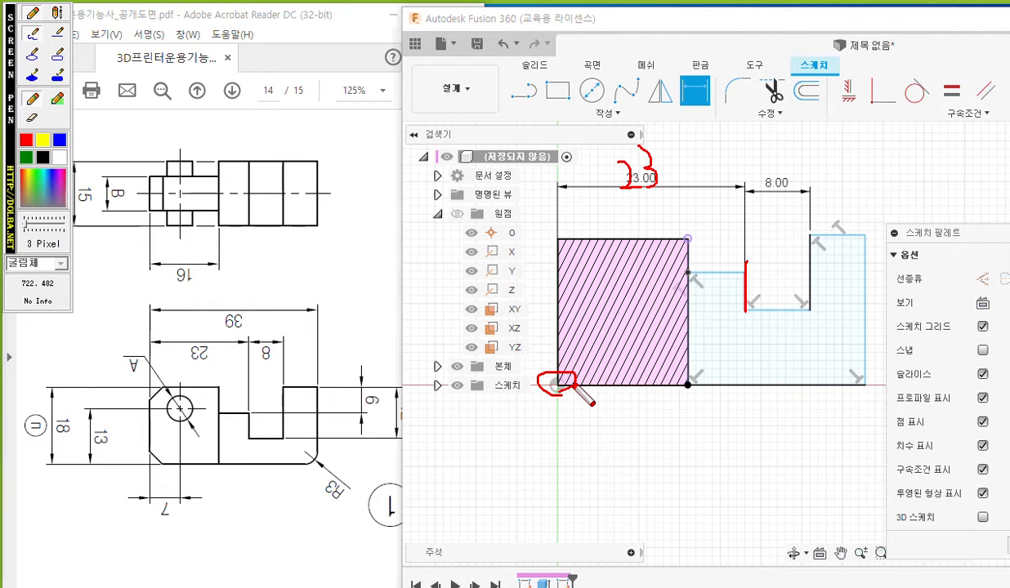
key("Escape")
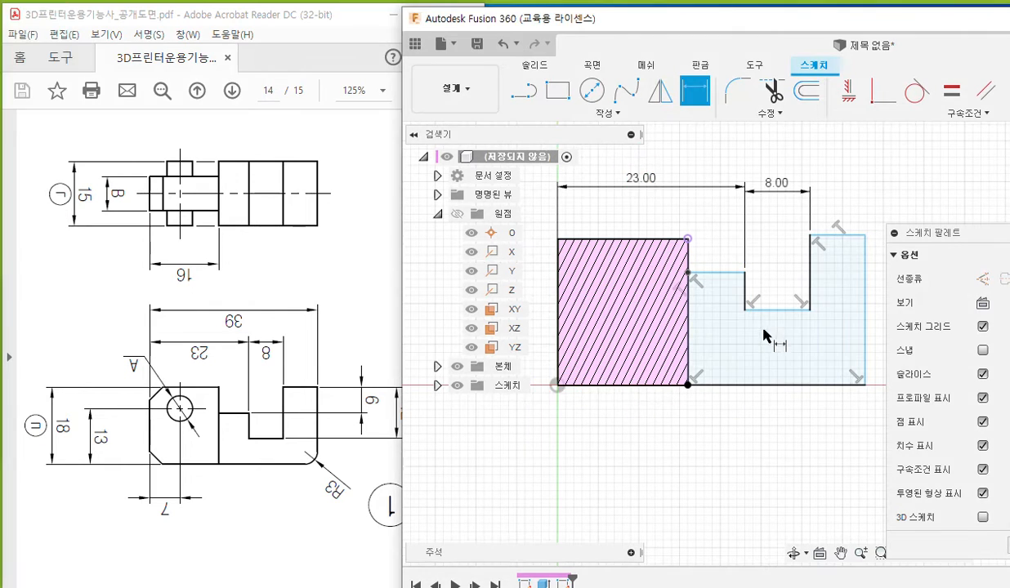
- Mark in red the overall length of 39 from the origin to the profile's outer edge, and clear the marks
mouse_move(762, 336)
middle_mouse_down()
mouse_move(760, 397)
mouse_move(764, 389)
middle_mouse_up()
key("d")
key("ctrl+F1")
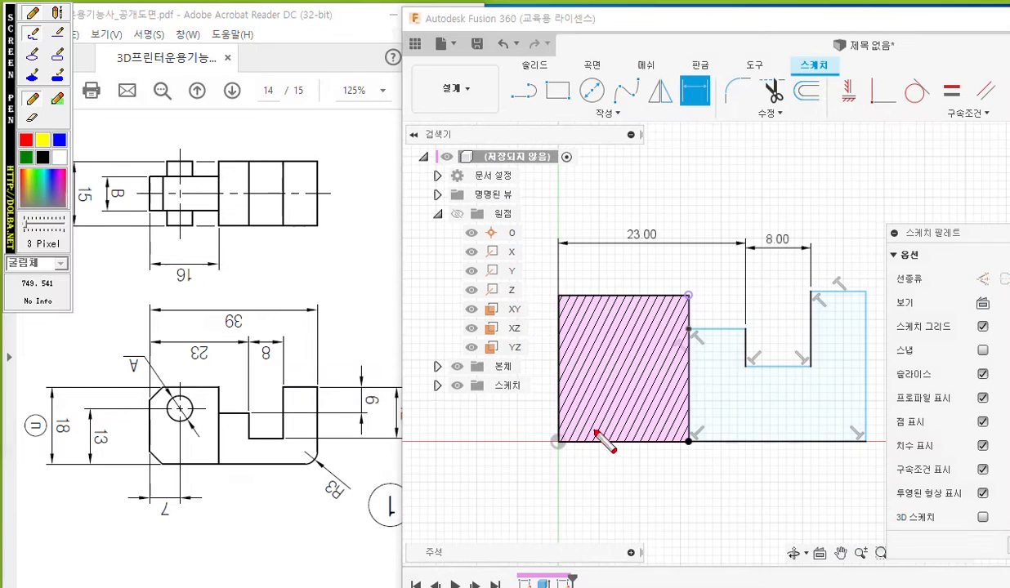
left_click_drag(320, 302, 326, 433)
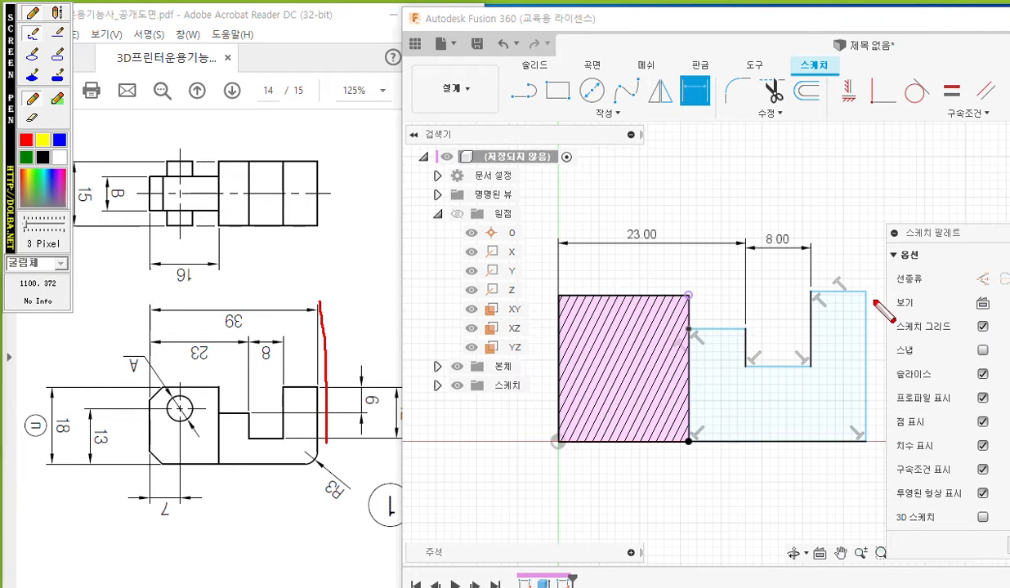
left_click_drag(868, 293, 867, 432)
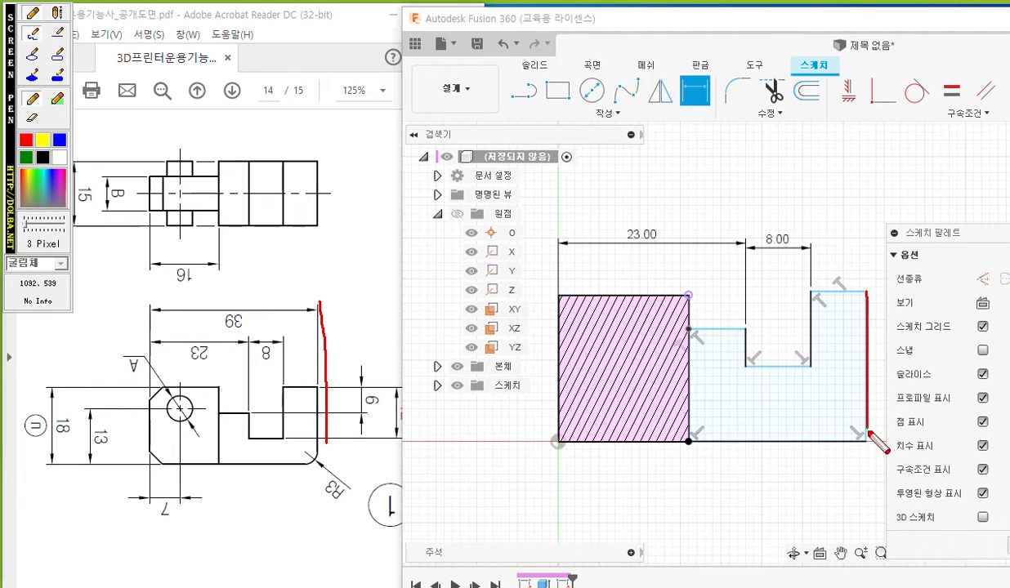
mouse_move(562, 447)
left_mouse_down()
mouse_move(549, 443)
mouse_move(556, 173)
mouse_move(863, 186)
mouse_move(868, 282)
left_mouse_up()
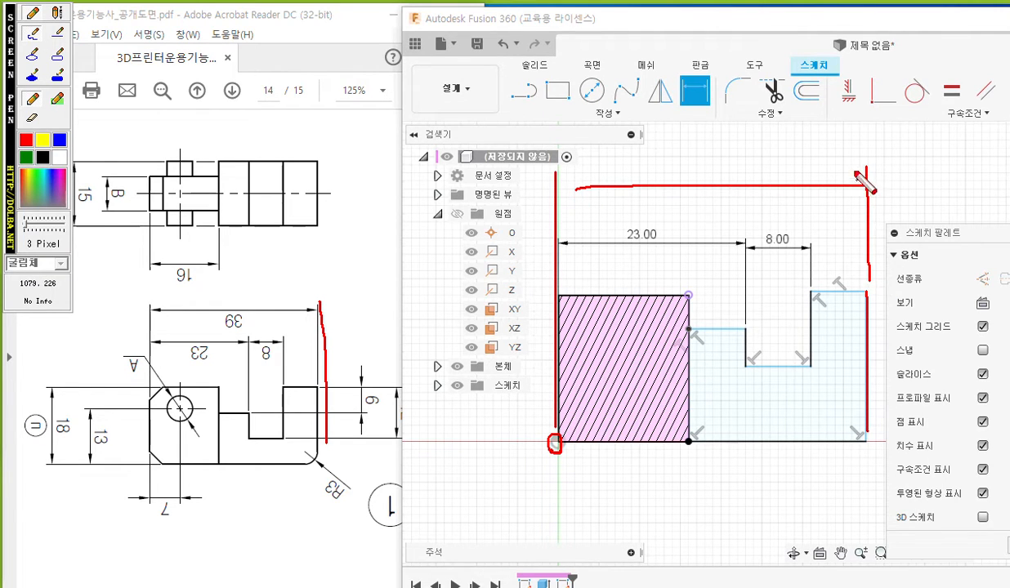
left_click_drag(864, 188, 791, 215)
left_click_drag(576, 180, 582, 197)
mouse_move(690, 155)
left_mouse_down()
mouse_move(705, 164)
mouse_move(699, 181)
left_mouse_up()
left_click_drag(737, 150, 724, 181)
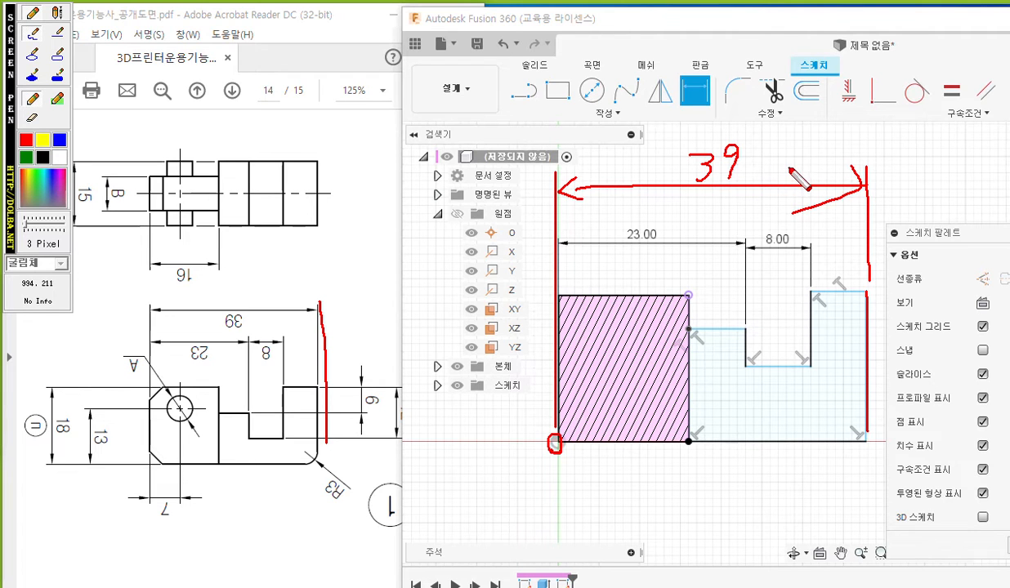
right_click(559, 448)
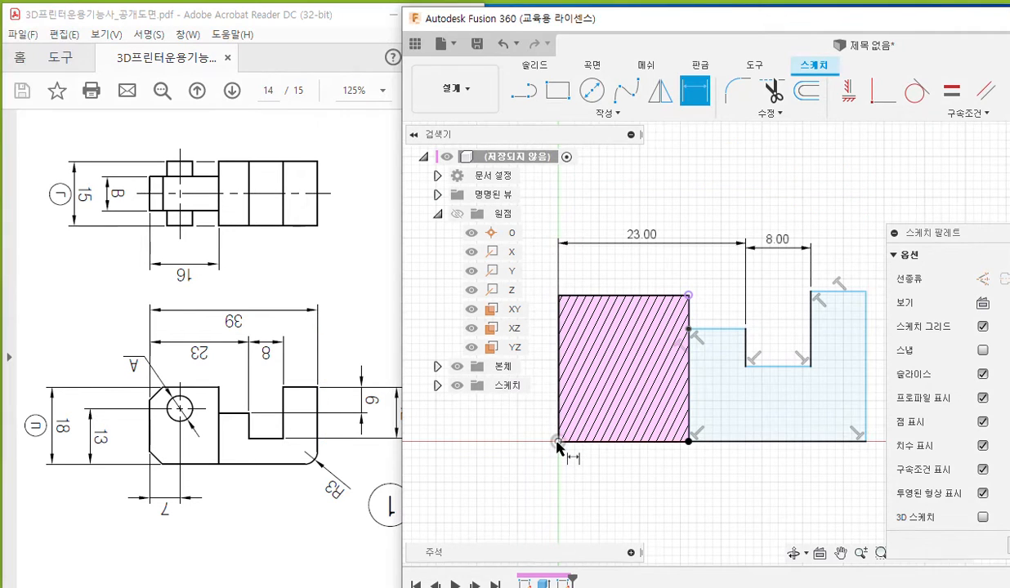
- Dimension the overall length from the origin to the profile's outer vertical edge at 39 mm, above the other dimensions
left_click(866, 328)
left_click(714, 191)
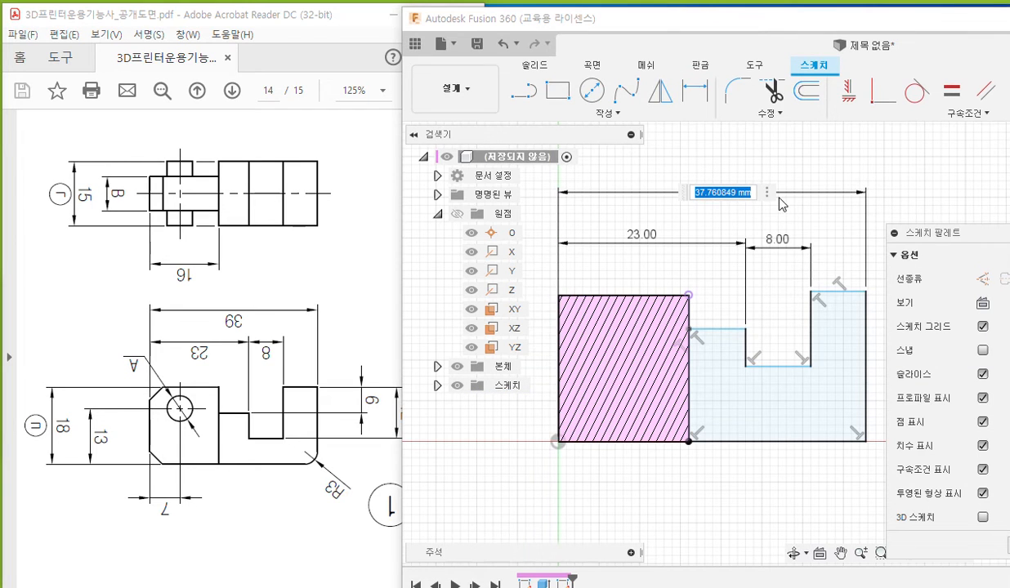
type("39")
key("Return")
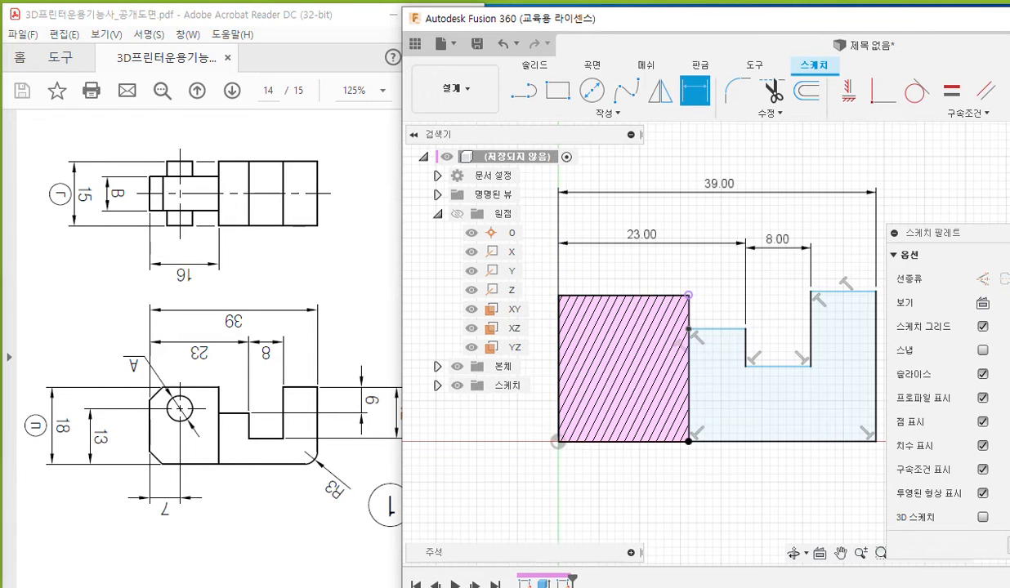
- Shift the PDF drawing sideways, mark the aligned upper edges of the hook and block and the 18 dimension in red, and clear the marks
left_click_drag(204, 587, 217, 587)
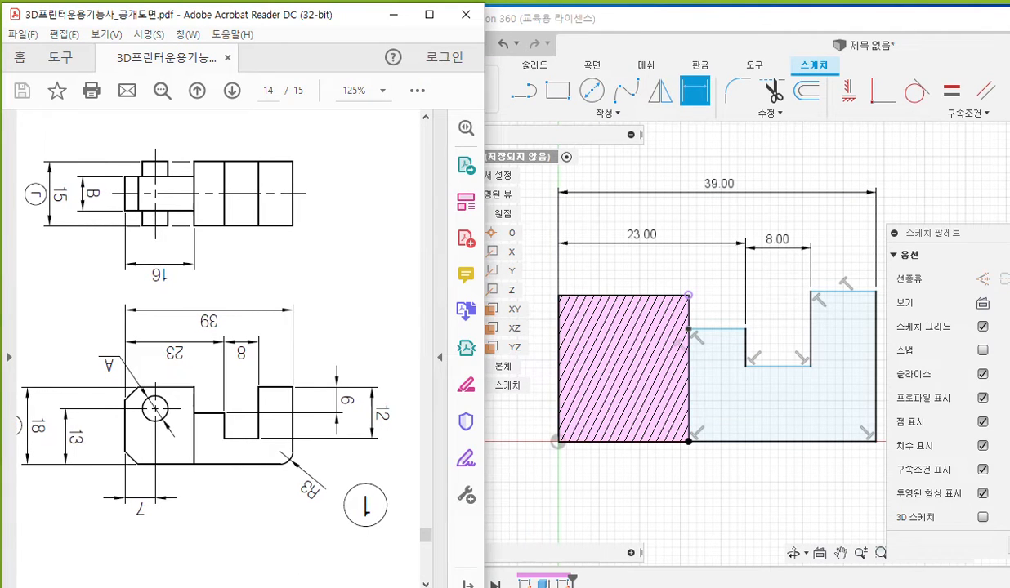
key("F12")
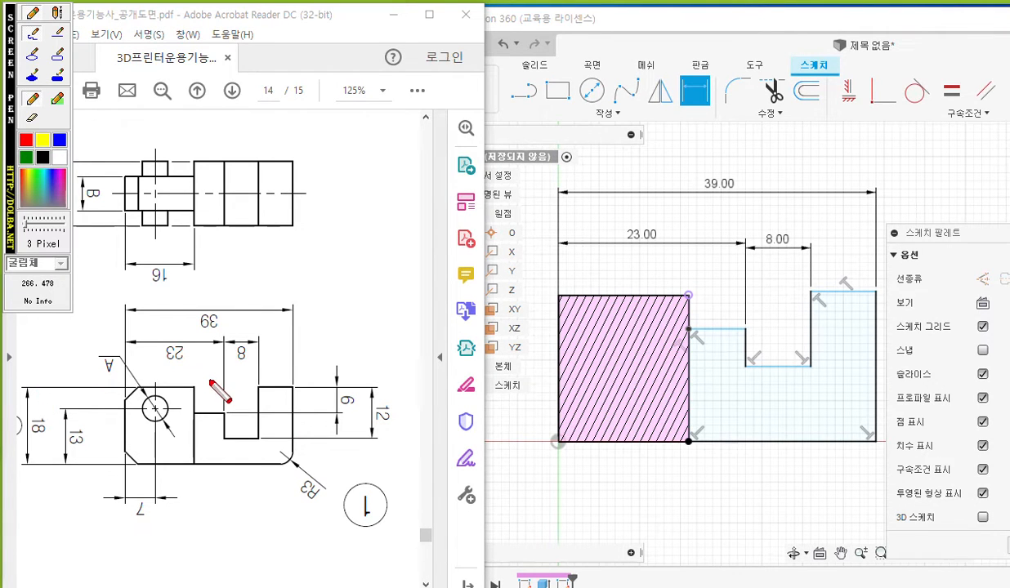
left_click_drag(257, 389, 295, 388)
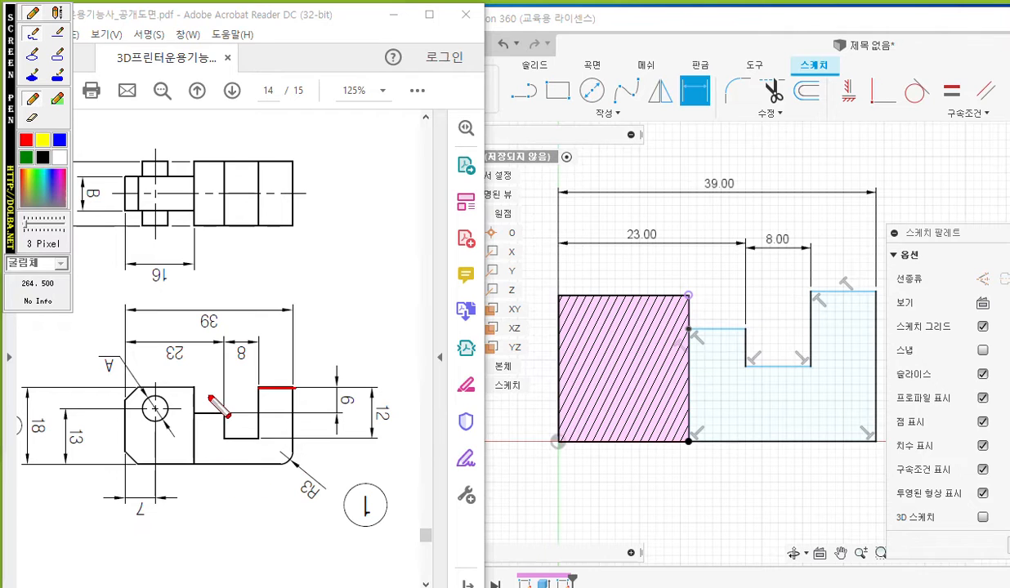
mouse_move(254, 388)
left_mouse_down()
mouse_move(200, 388)
mouse_move(209, 378)
left_mouse_up()
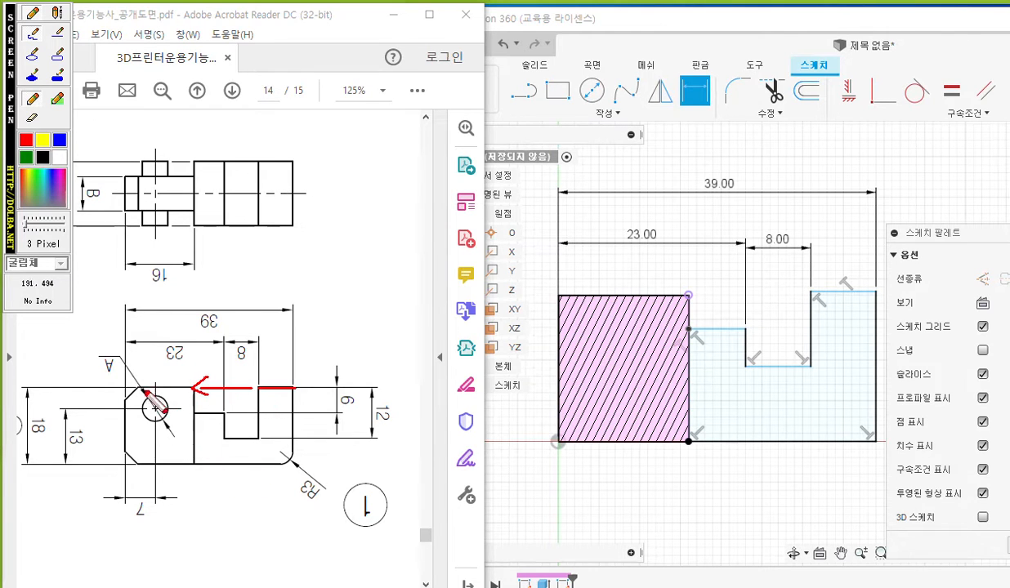
left_click_drag(122, 388, 182, 387)
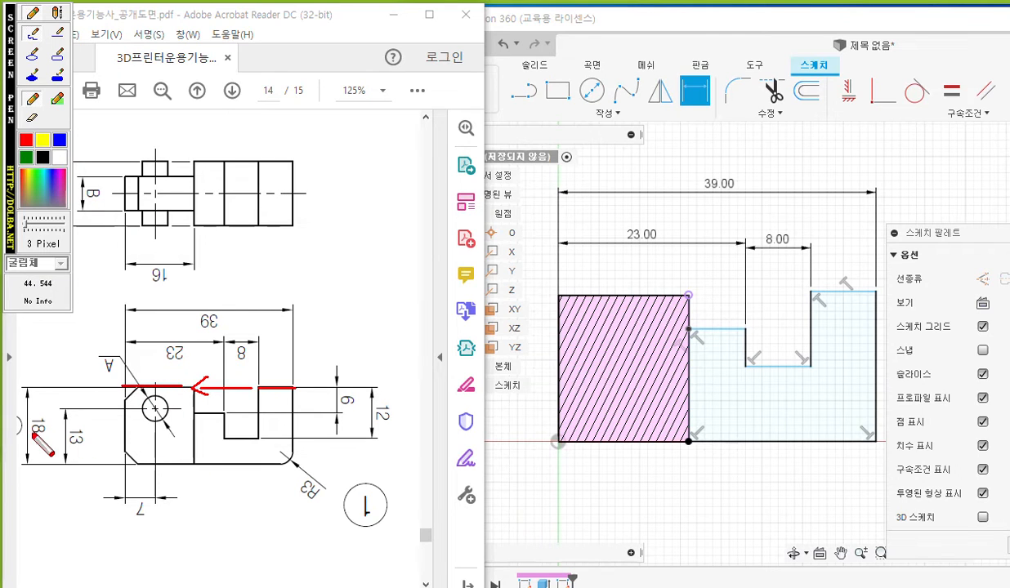
left_click_drag(33, 440, 41, 449)
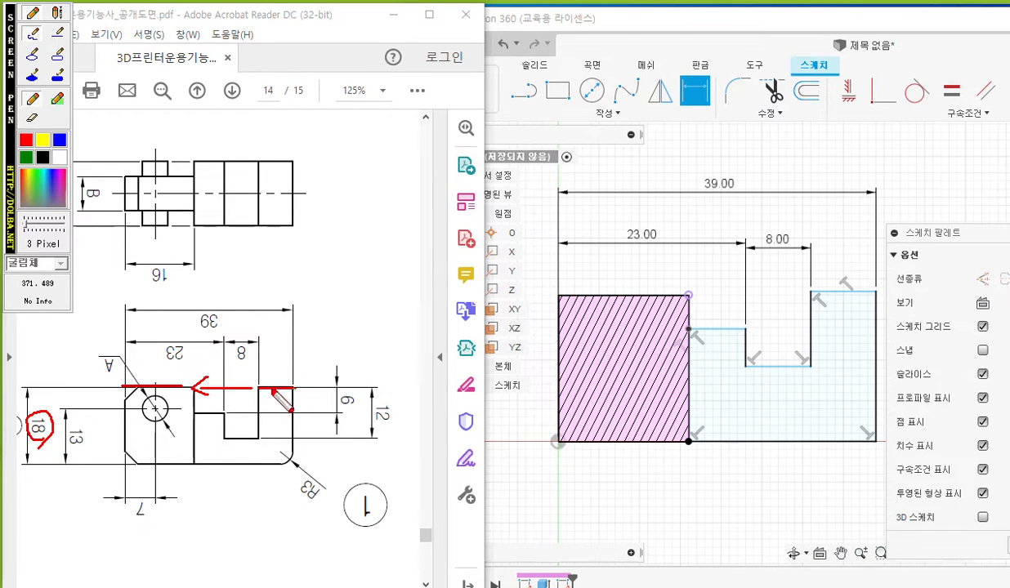
key("Escape")
- Open the list of sketch constraints, mark the Collinear constraint and the hook's upper edge in red, and clear the marks
left_click(974, 115)
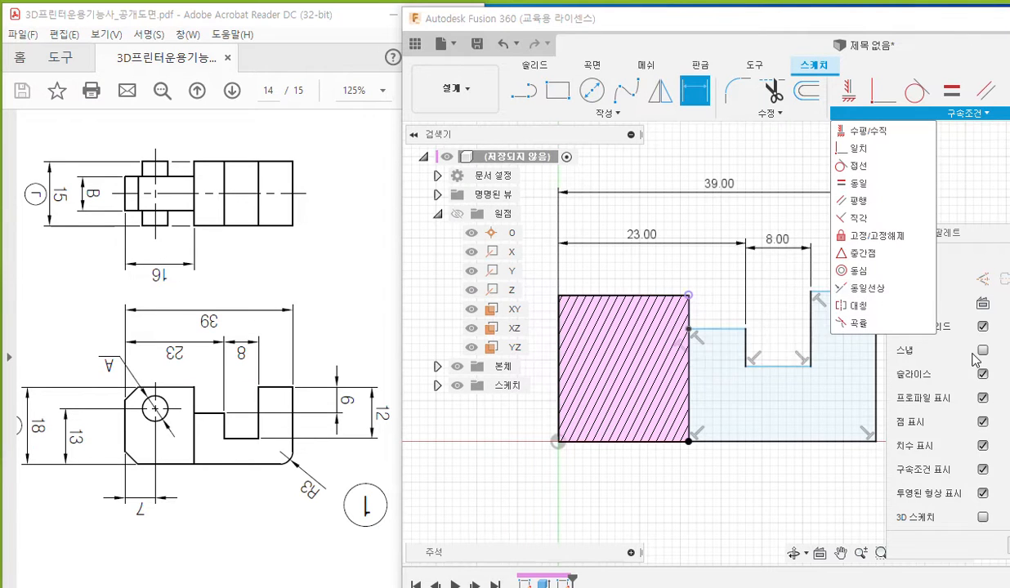
key("F12")
mouse_move(929, 292)
left_mouse_down()
mouse_move(842, 293)
mouse_move(879, 292)
left_mouse_up()
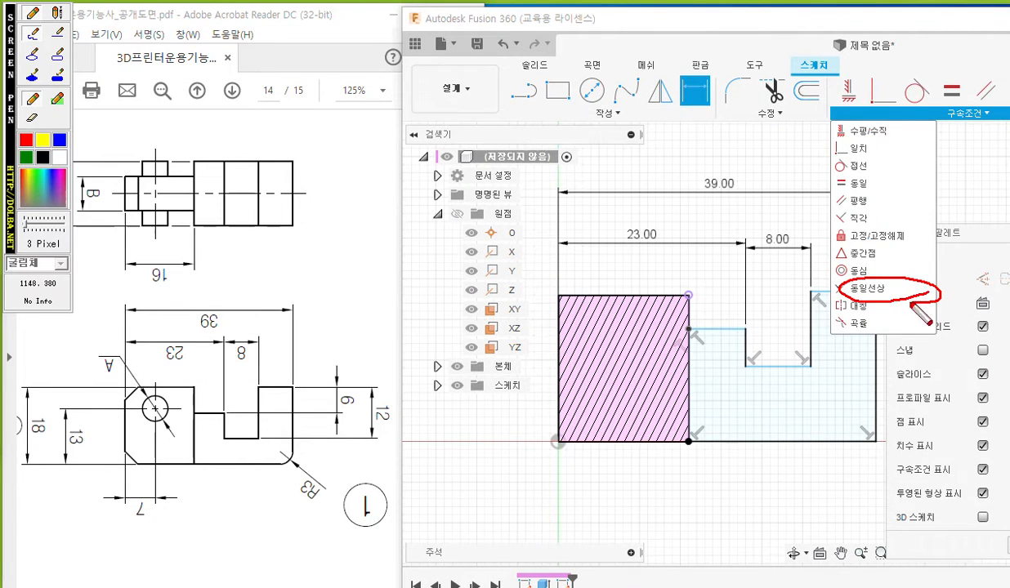
left_click_drag(794, 288, 865, 291)
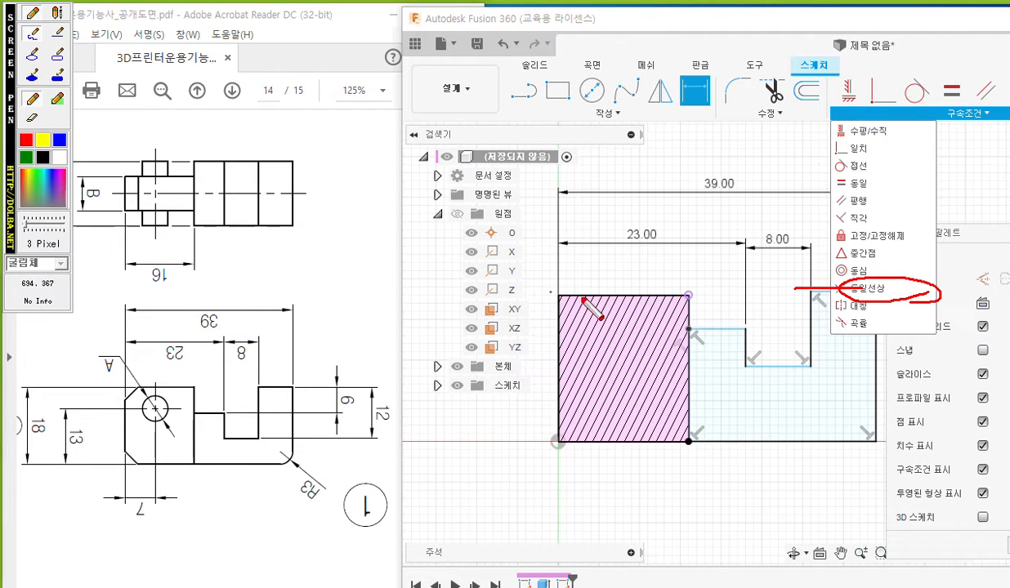
key("Escape")
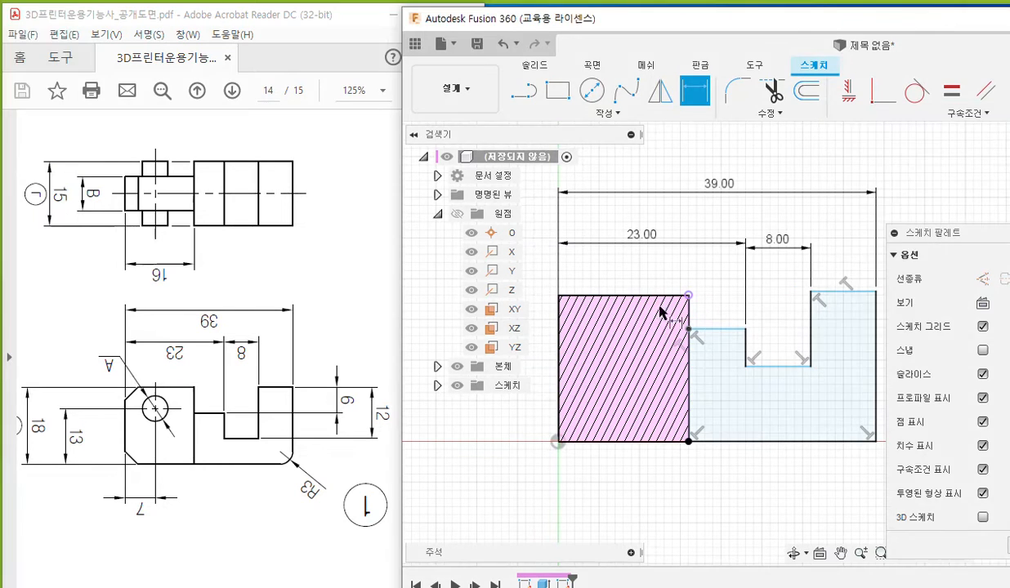
key("Escape")
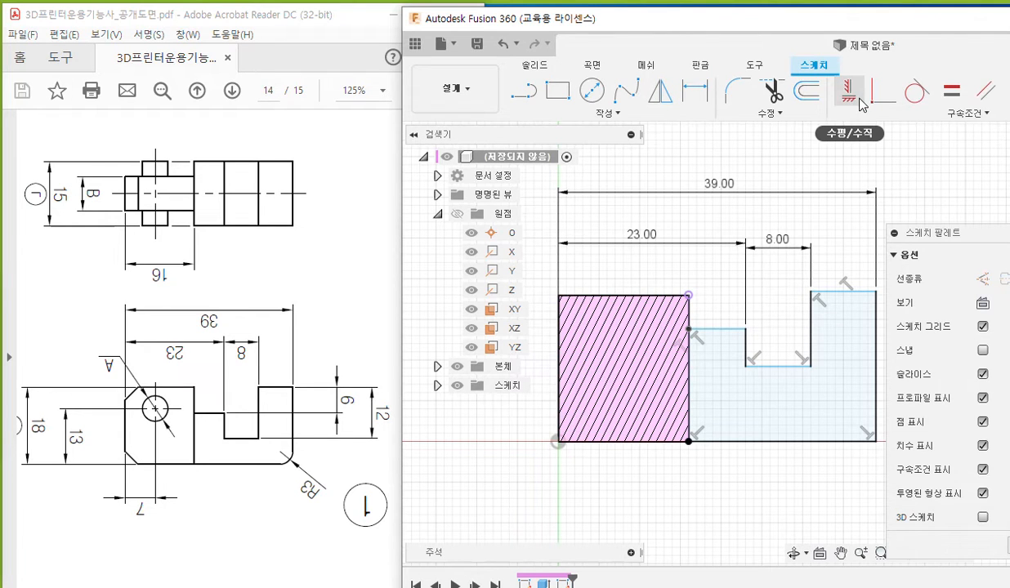
left_click(983, 115)
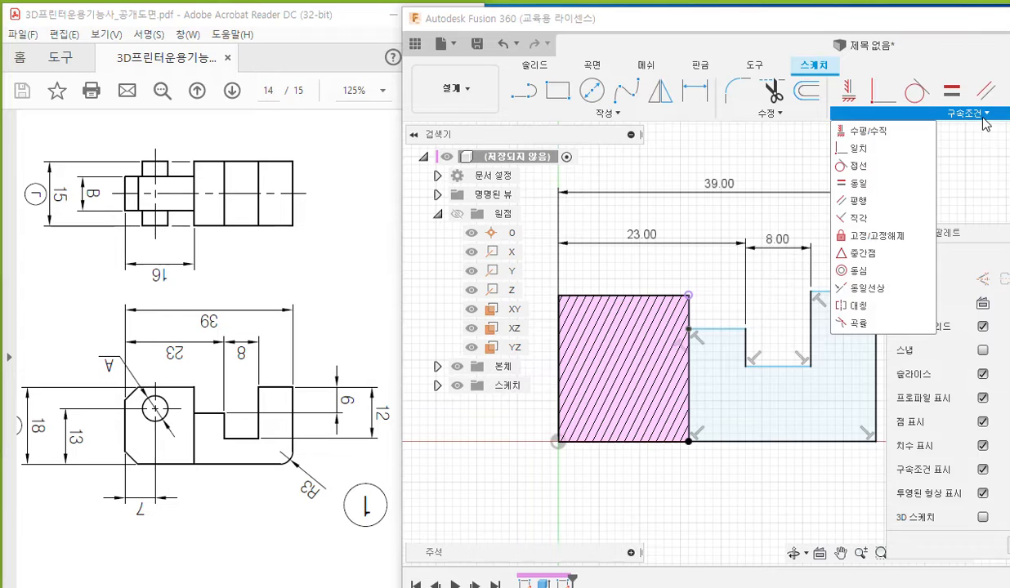
left_click(862, 288)
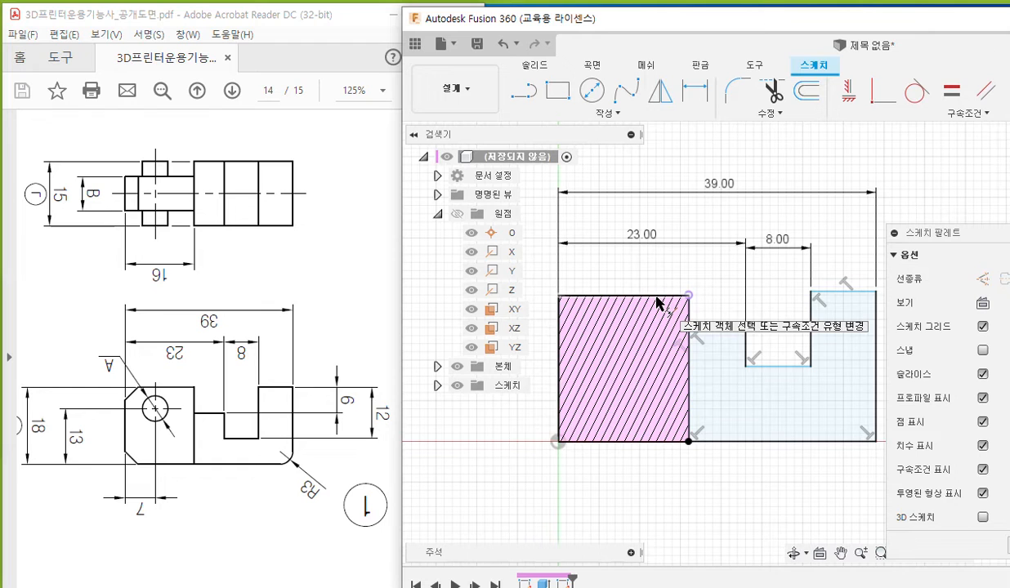
middle_click_drag(835, 260, 797, 252)
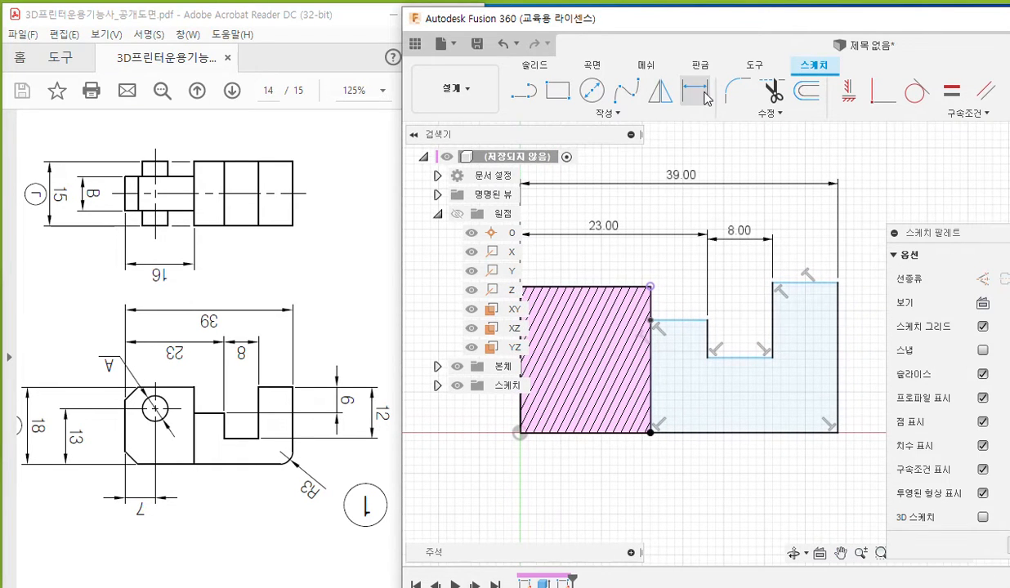
- Circle the Sketch Dimension tool, mark the hook's lower and upper edges and the height 18 in red, and clear the marks
key("F9")
mouse_move(716, 103)
left_mouse_down()
mouse_move(683, 113)
mouse_move(716, 104)
left_mouse_up()
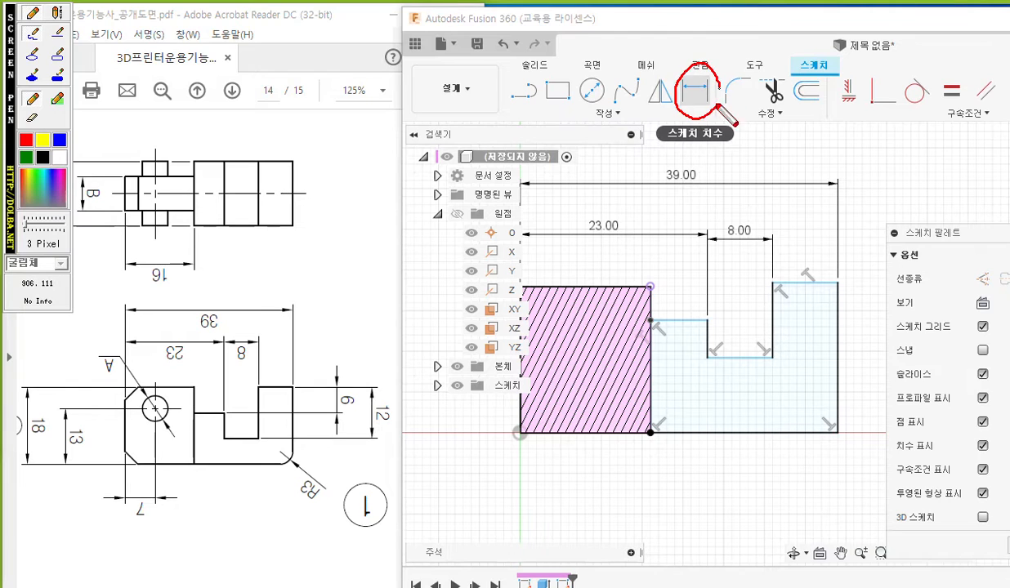
left_click_drag(683, 439, 863, 442)
mouse_move(773, 278)
left_mouse_down()
mouse_move(901, 280)
mouse_move(893, 444)
mouse_move(902, 411)
left_mouse_up()
mouse_move(879, 297)
left_mouse_down()
mouse_move(890, 286)
mouse_move(903, 309)
left_mouse_up()
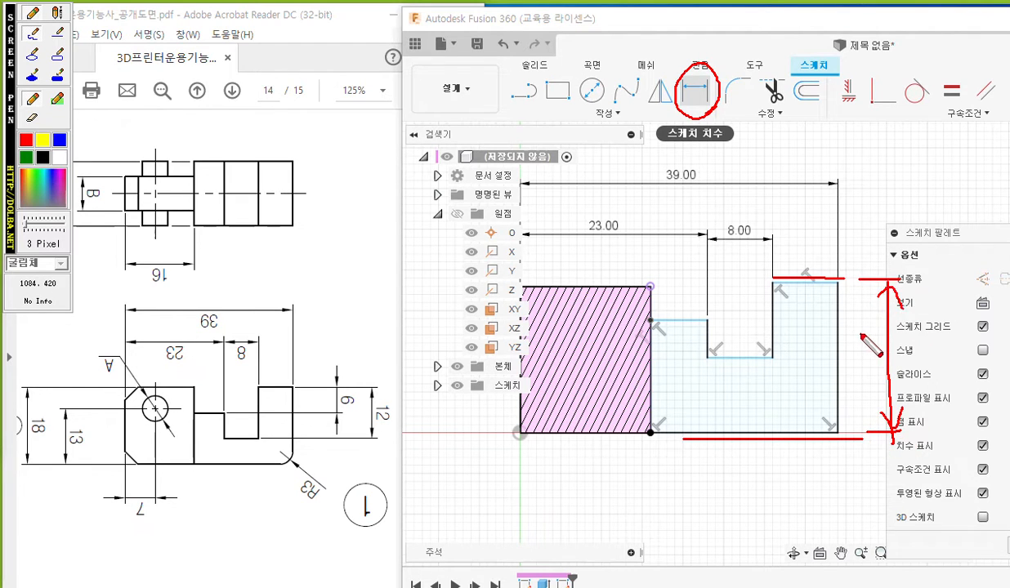
left_click_drag(852, 325, 857, 358)
mouse_move(879, 327)
left_mouse_down()
mouse_move(871, 350)
mouse_move(879, 328)
left_mouse_up()
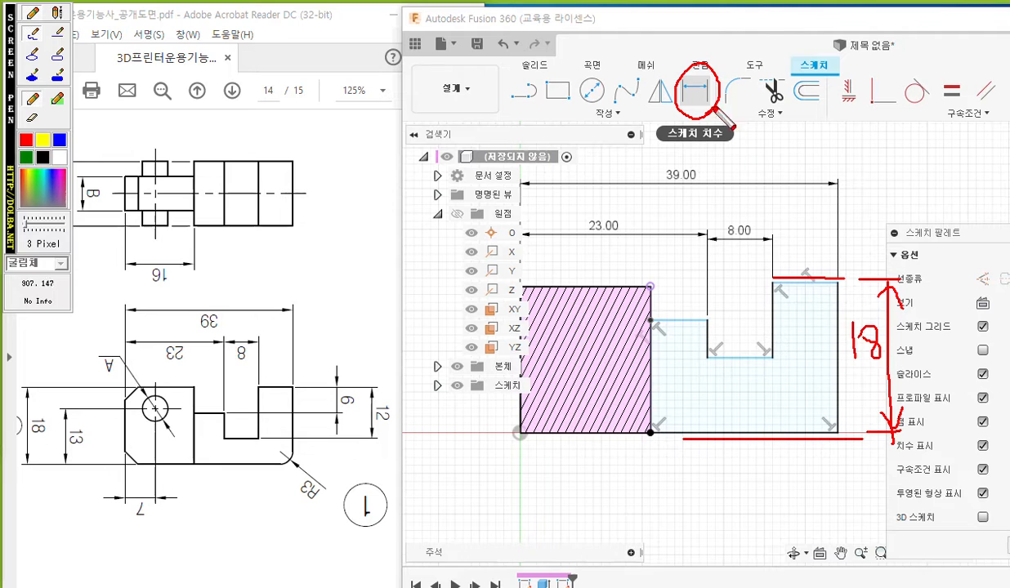
key("Escape")
- Dimension the height from the profile's lower edge to the hook's upper edge at 18 mm, beside the profile
left_click(693, 91)
left_click(779, 433)
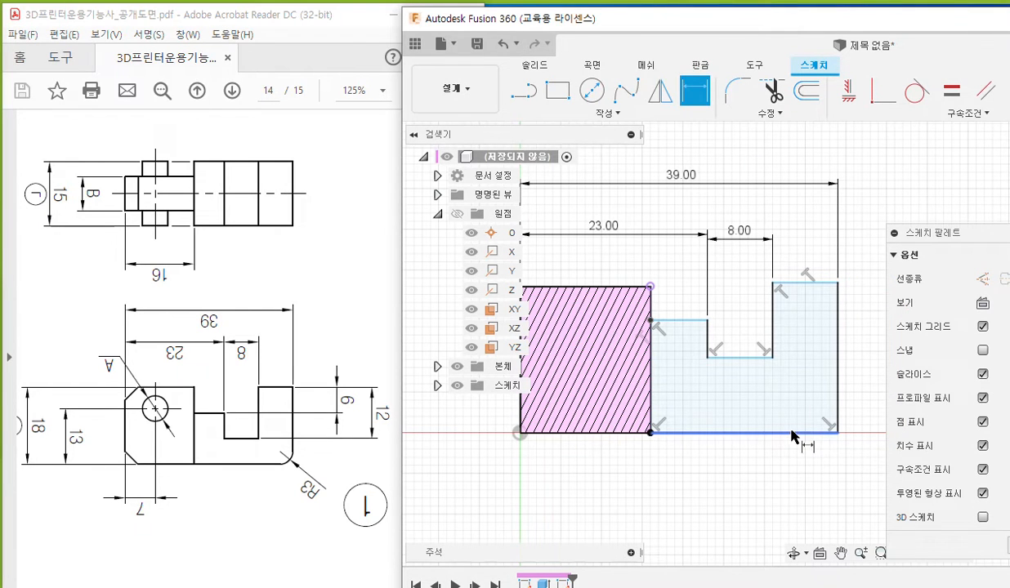
left_click(803, 283)
left_click(864, 344)
type("18")
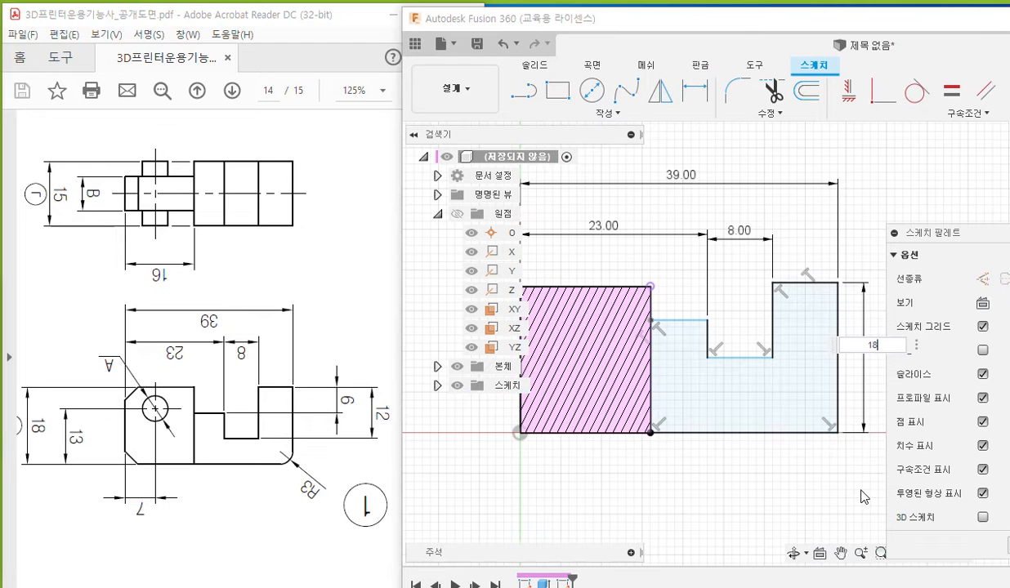
key("Return")
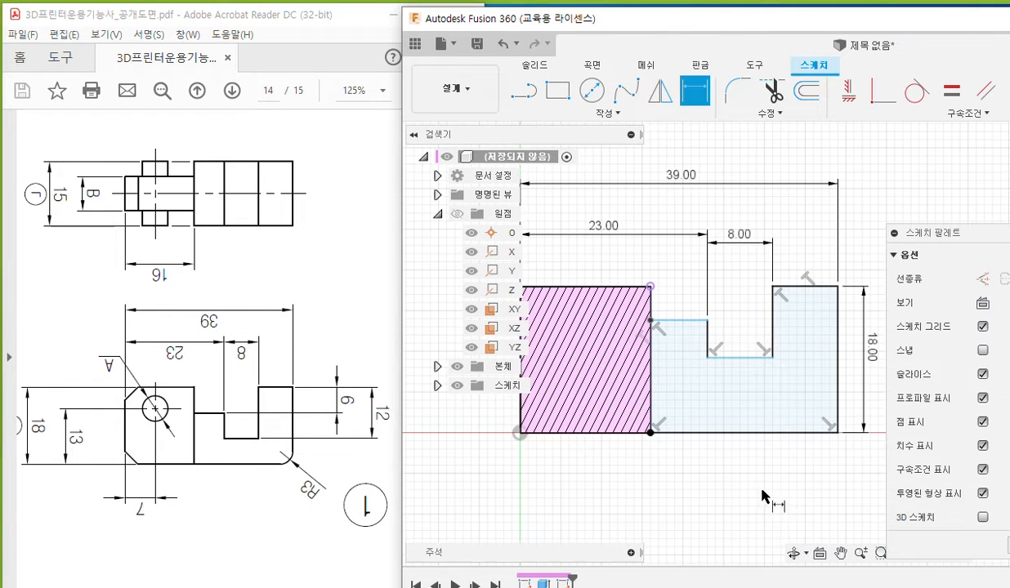
- Mark in red the depth of 6 from the hook's upper edge to the ledge beside the block, and clear the marks
mouse_move(695, 478)
middle_mouse_down()
mouse_move(695, 428)
mouse_move(684, 446)
middle_mouse_up()
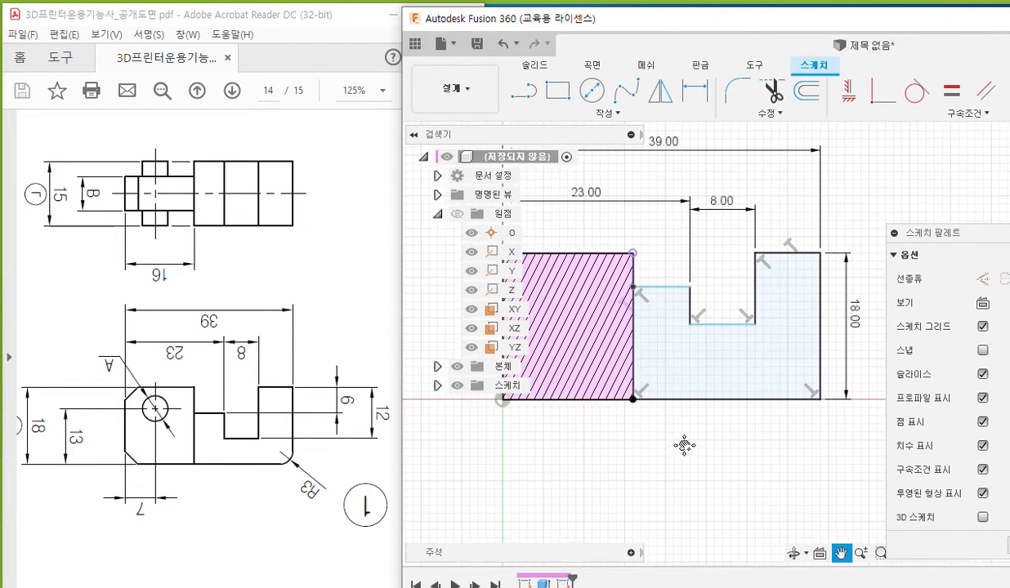
key("d")
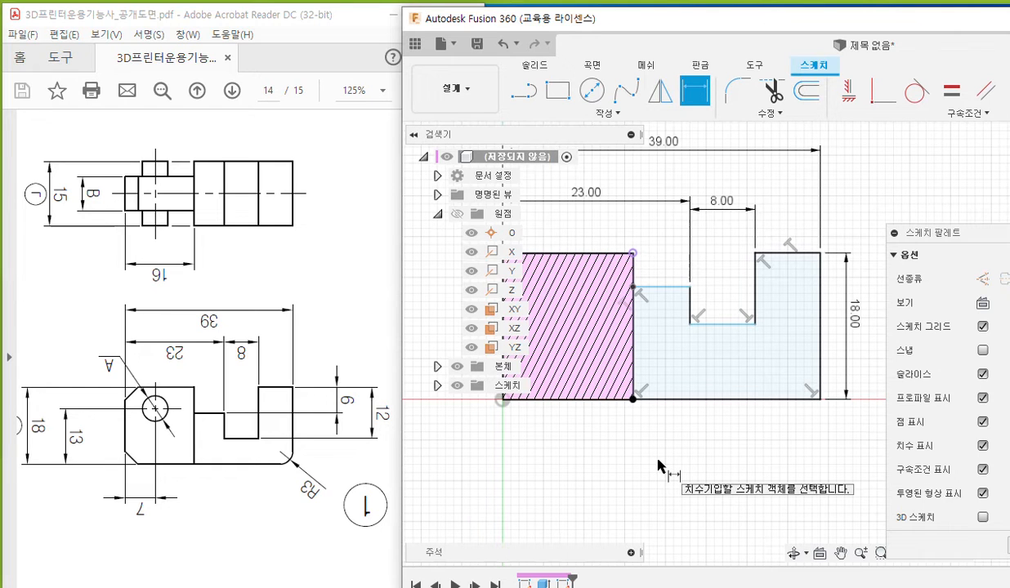
key("F12")
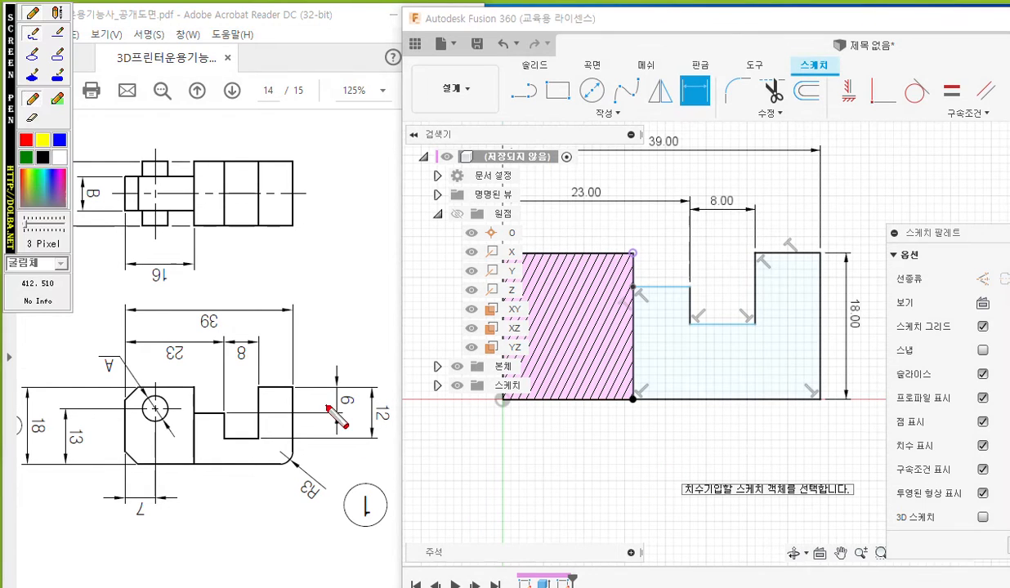
mouse_move(256, 387)
left_mouse_down()
mouse_move(298, 386)
mouse_move(345, 403)
left_mouse_up()
left_click_drag(742, 249, 815, 249)
mouse_move(633, 286)
left_mouse_down()
mouse_move(871, 288)
mouse_move(835, 255)
mouse_move(866, 286)
mouse_move(871, 257)
mouse_move(833, 266)
mouse_move(833, 277)
left_mouse_up()
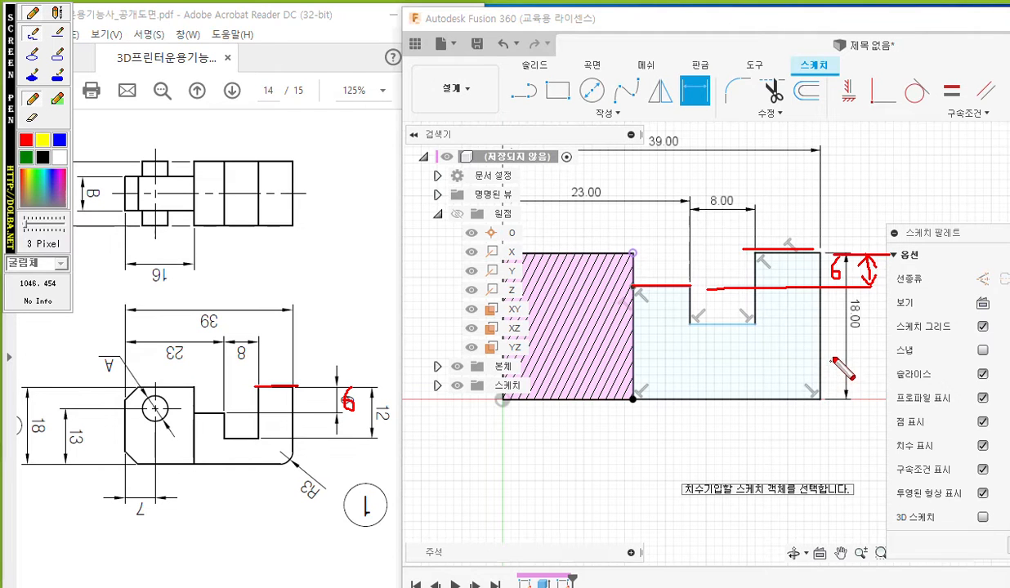
key("Escape")
- Dimension the ledge 6 mm below the hook's upper edge, and move the 18 mm and 6 mm dimensions farther out from the profile
middle_click_drag(827, 347, 742, 359)
left_click(577, 301)
left_click(685, 267)
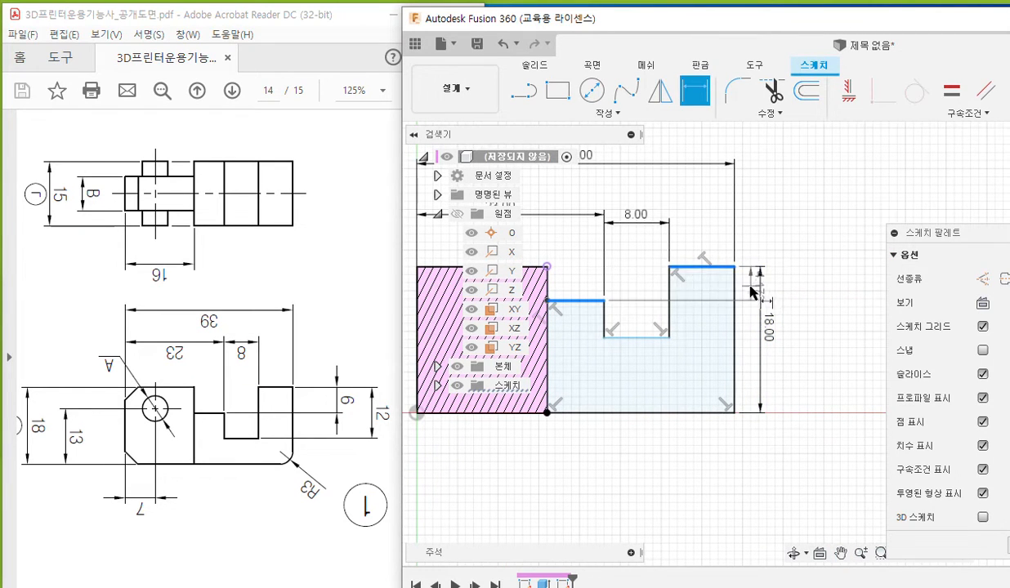
left_click(753, 294)
type("6")
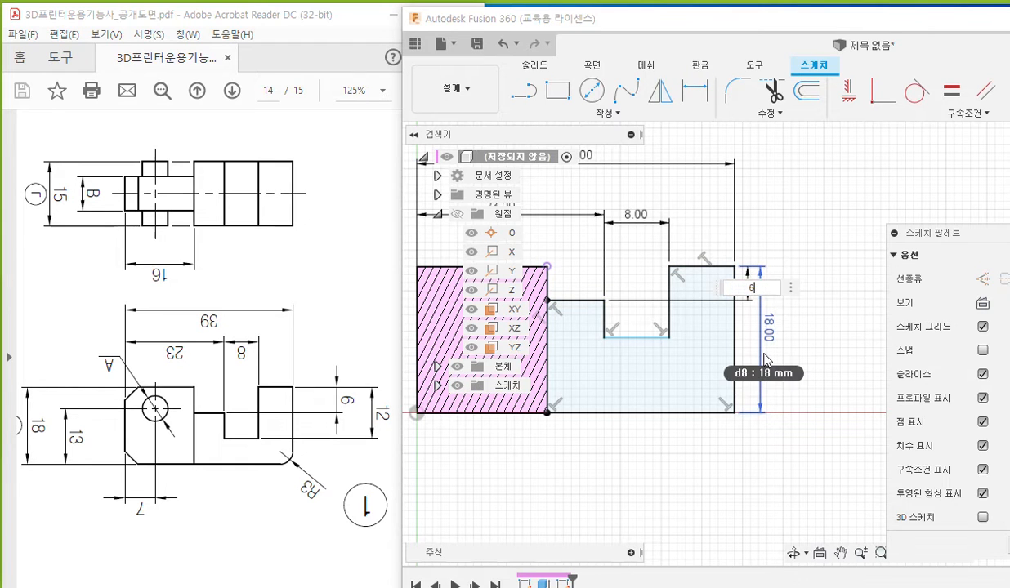
key("Return")
left_click_drag(769, 332, 827, 324)
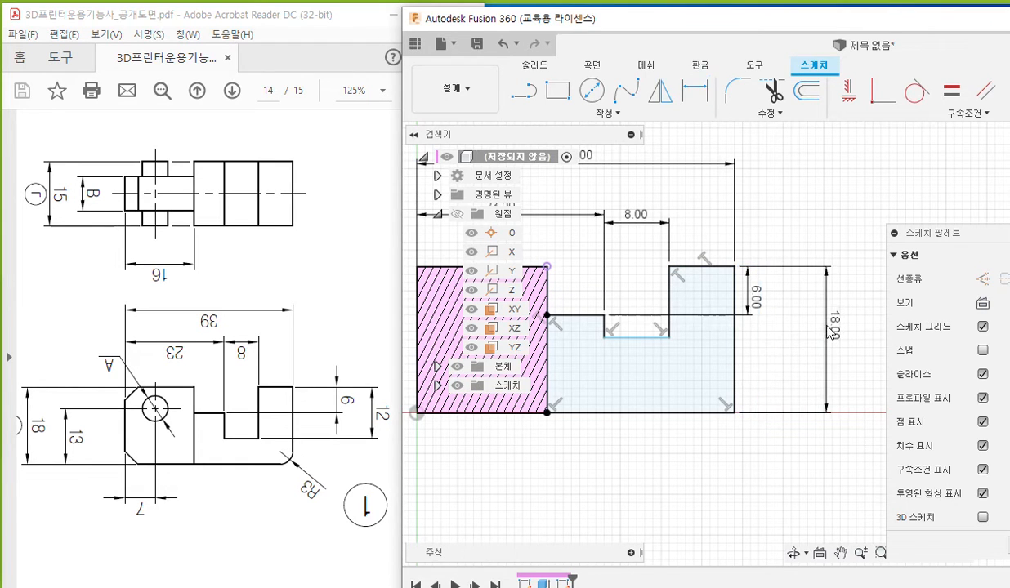
left_click_drag(755, 299, 778, 298)
- Mark in red the depth of 12 from the hook's upper edge to the notch floor, and clear the marks
middle_click_drag(760, 364, 782, 327)
key("d")
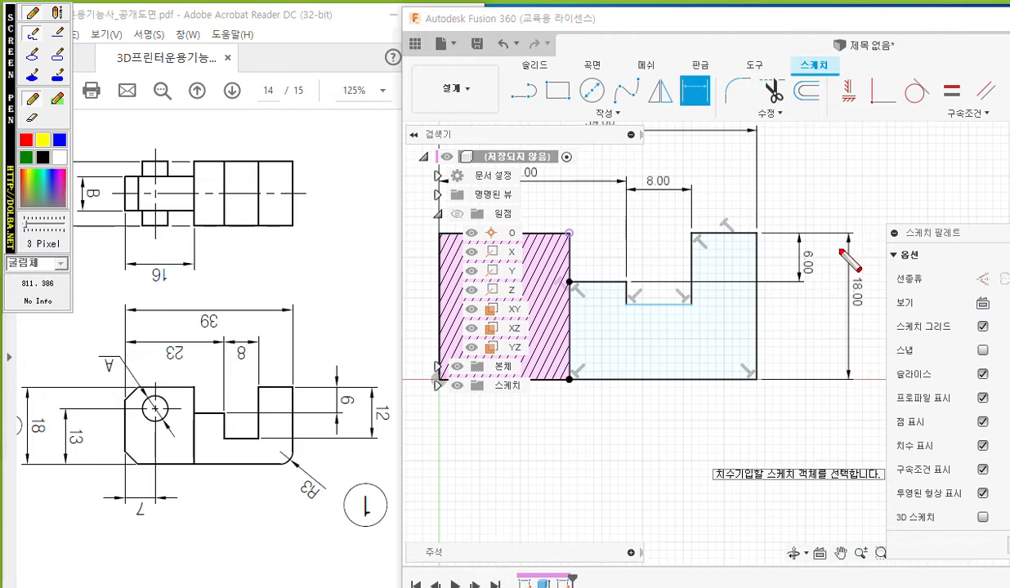
left_click_drag(687, 230, 757, 228)
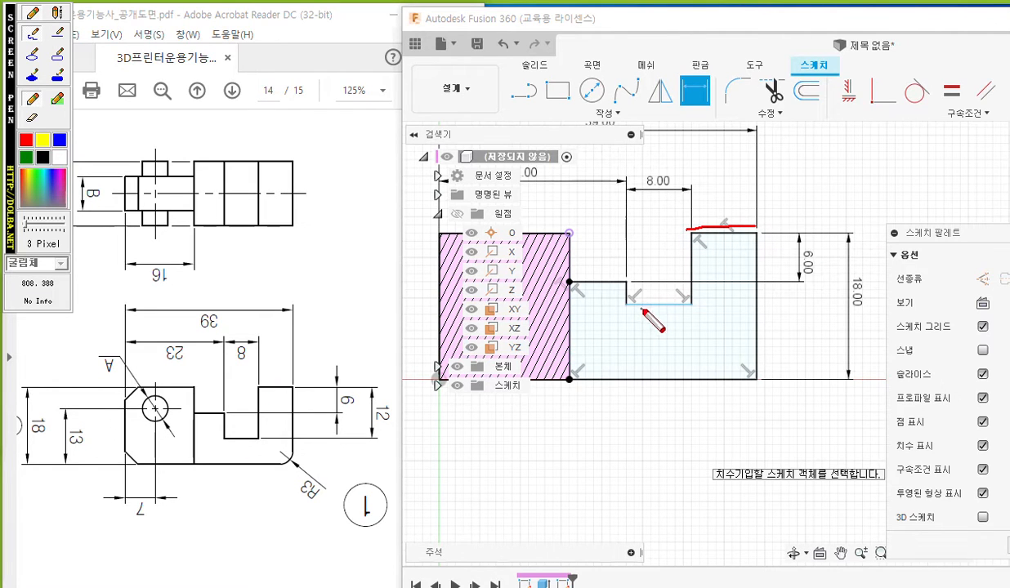
left_click_drag(622, 310, 838, 311)
left_click(830, 238)
mouse_move(831, 255)
left_mouse_down()
mouse_move(832, 312)
mouse_move(831, 237)
mouse_move(842, 244)
left_mouse_up()
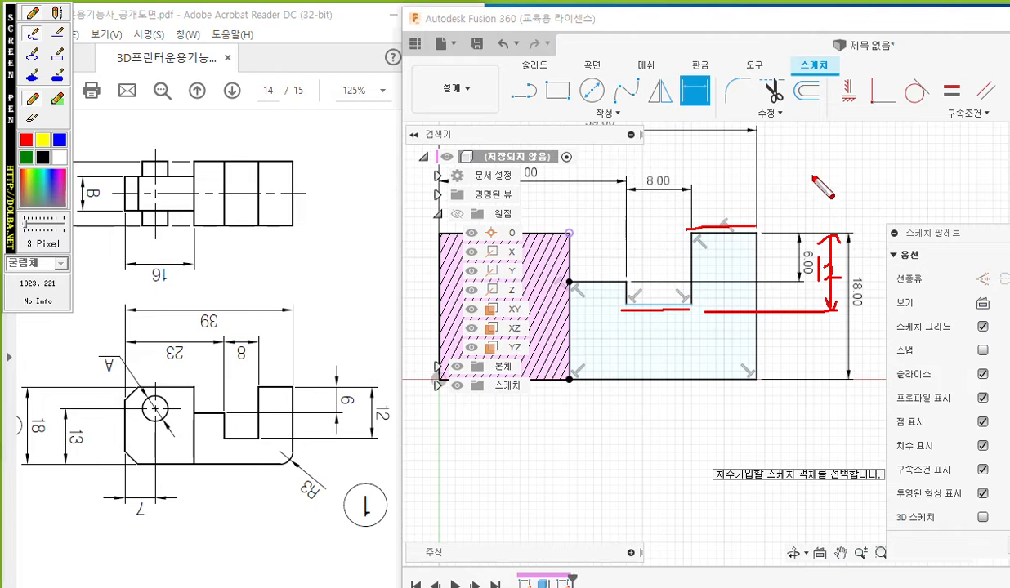
right_click(805, 178)
- Dimension the notch floor 12 mm below the hook's upper edge, placed between the 6 mm and 18 mm dimensions
left_click(661, 305)
left_click(719, 235)
left_click(829, 268)
type("12")
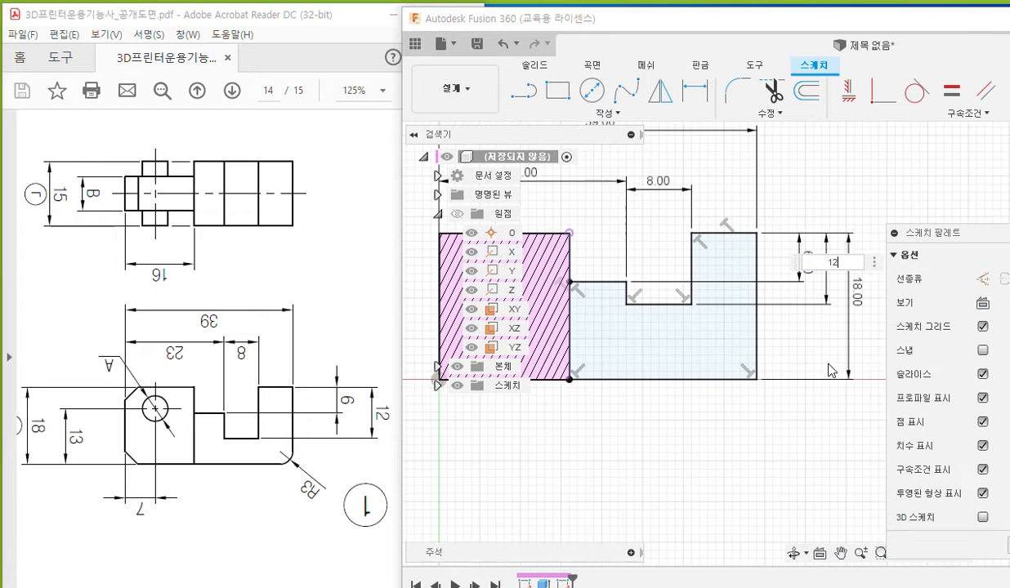
key("Return")
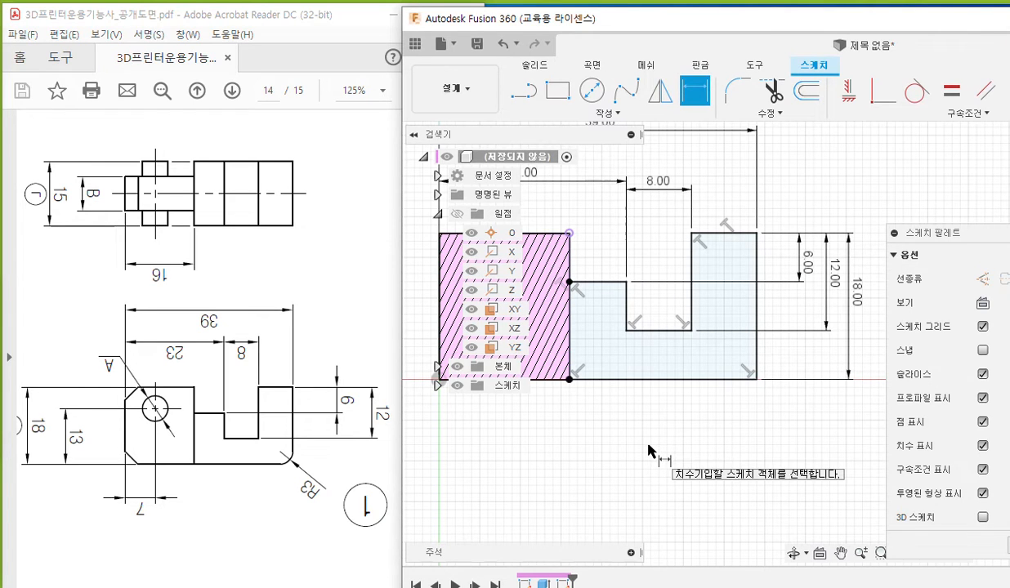
key("Escape")
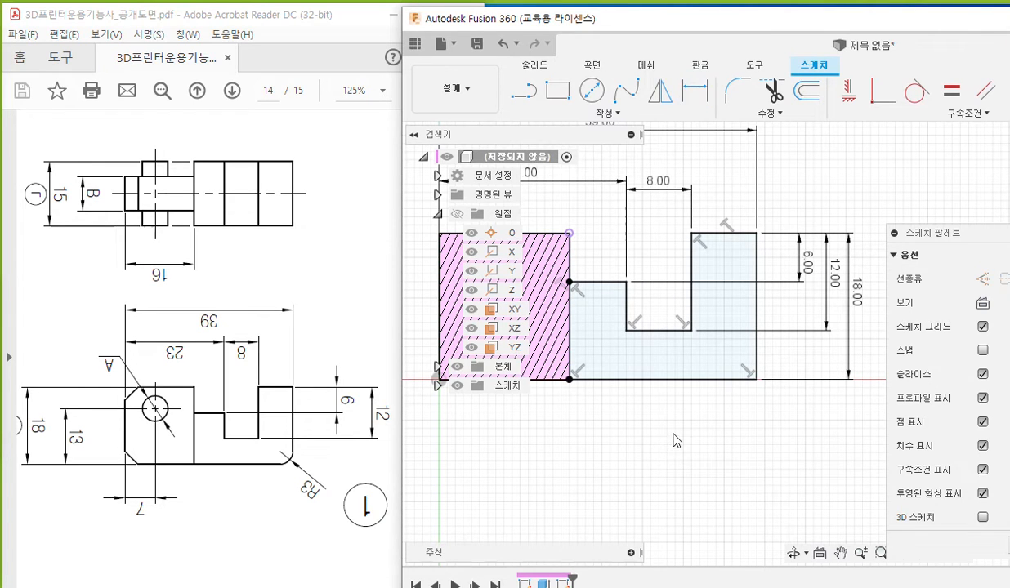
- Select the hook profile, mark it, the R3 corner and the 15 thickness in red, and clear the marks
left_click(650, 360)
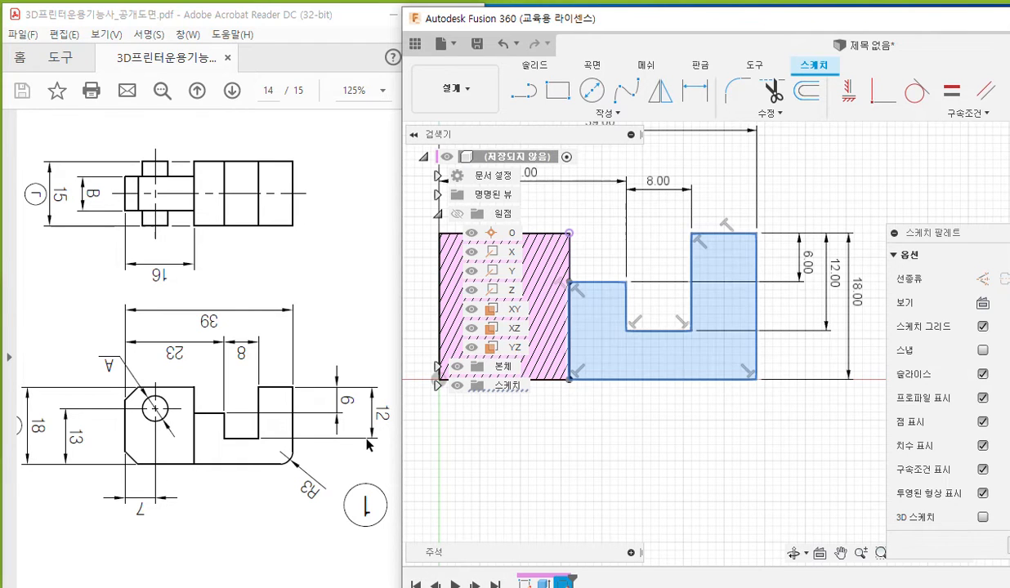
key("F12")
left_click_drag(293, 446, 280, 470)
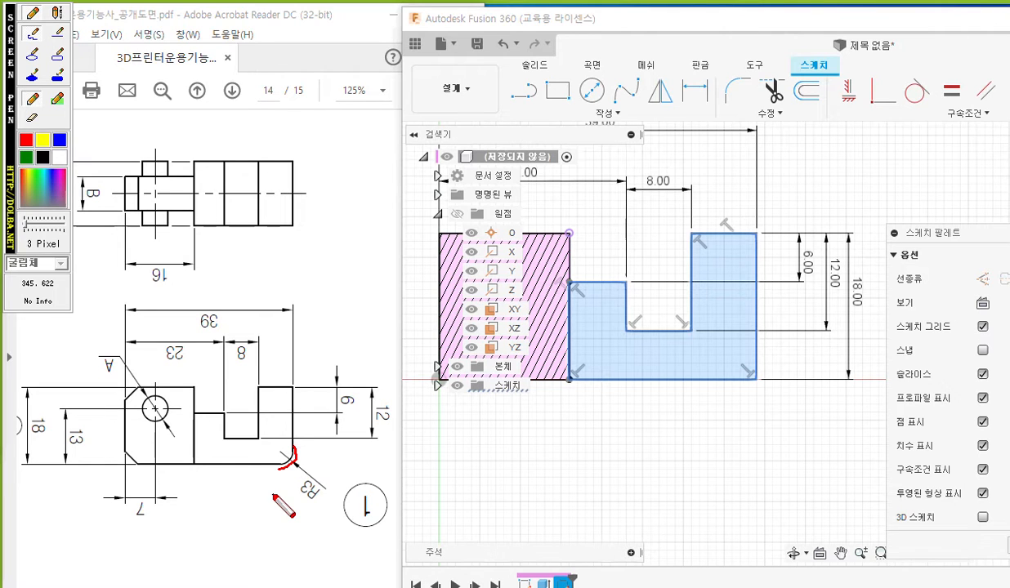
left_click_drag(593, 338, 604, 350)
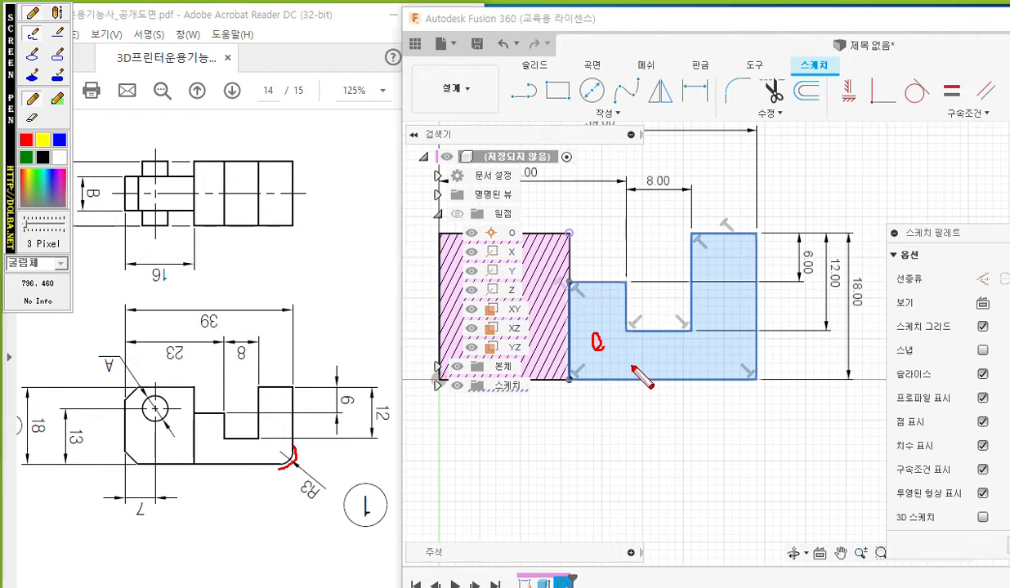
left_click_drag(16, 152, 346, 170)
mouse_move(68, 200)
left_mouse_down()
mouse_move(59, 180)
mouse_move(61, 203)
left_mouse_up()
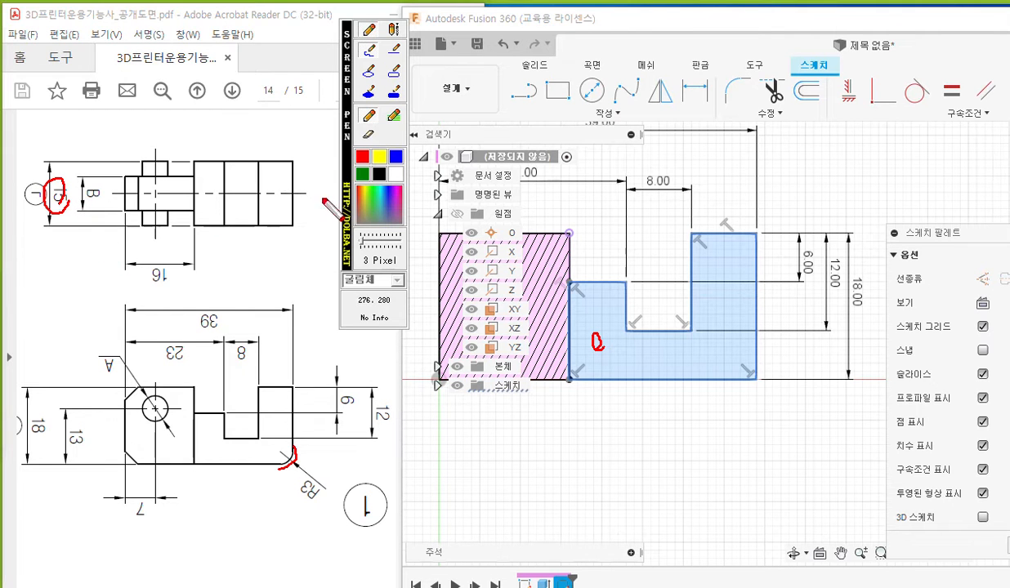
key("Escape")
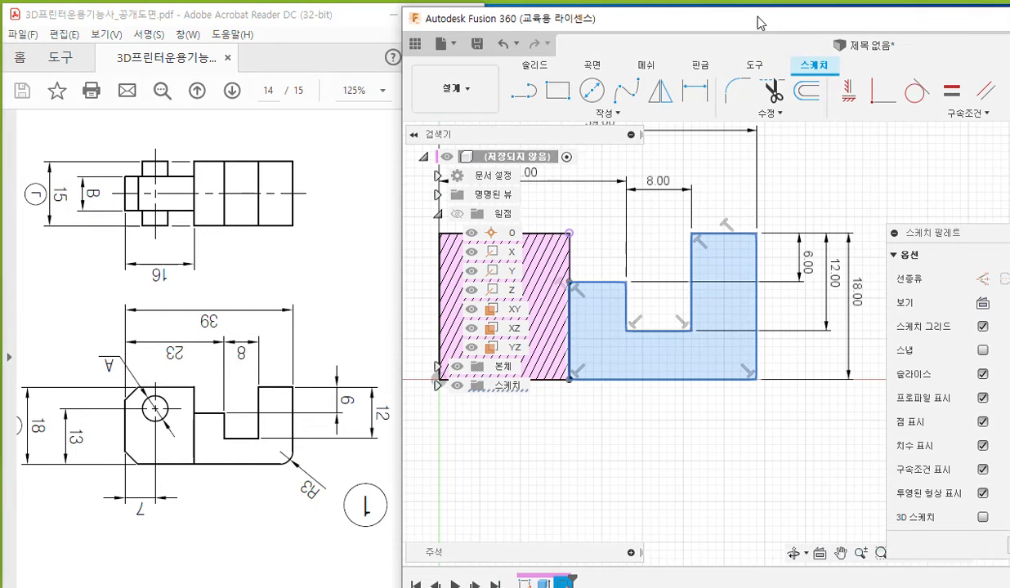
- Start an Extrude of the selected hook profile and set its operation to Join
double_click(760, 23)
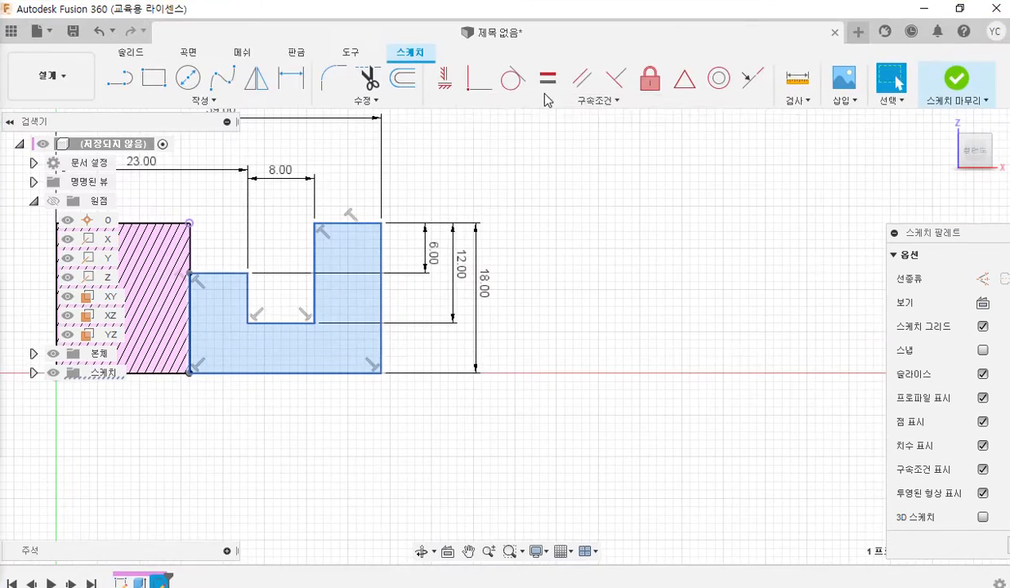
left_click(140, 56)
left_click(154, 77)
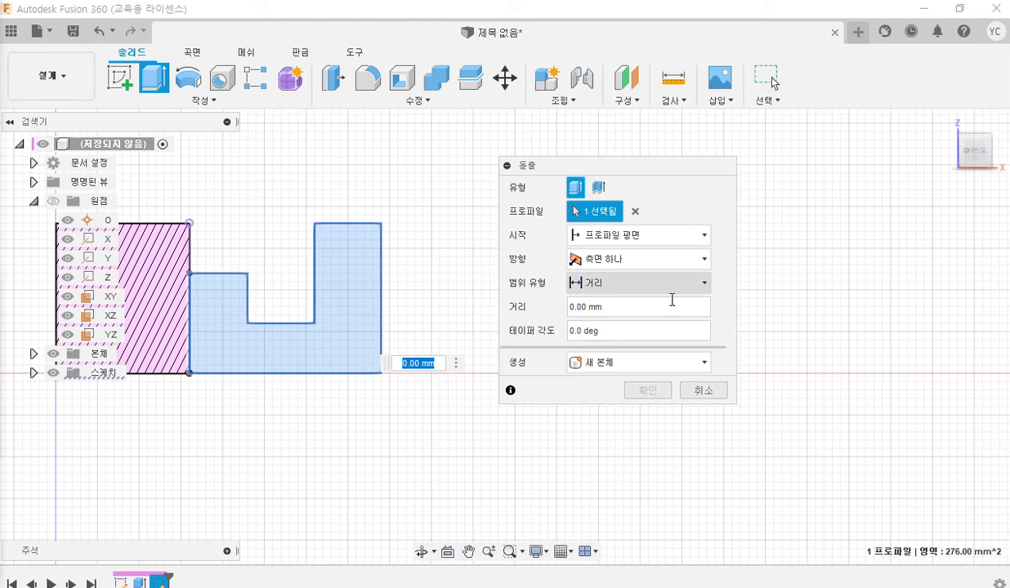
left_click(625, 362)
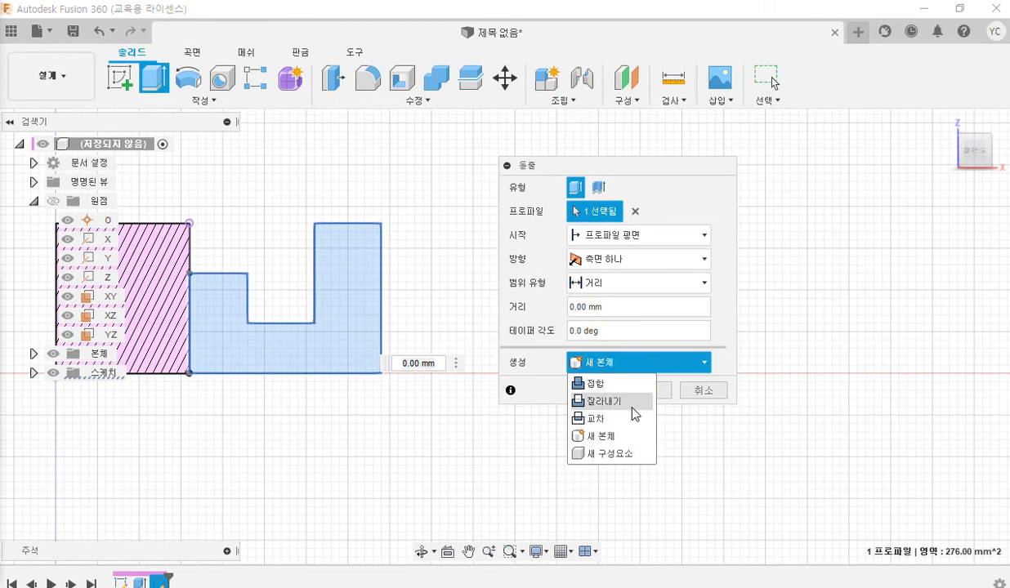
left_click(629, 384)
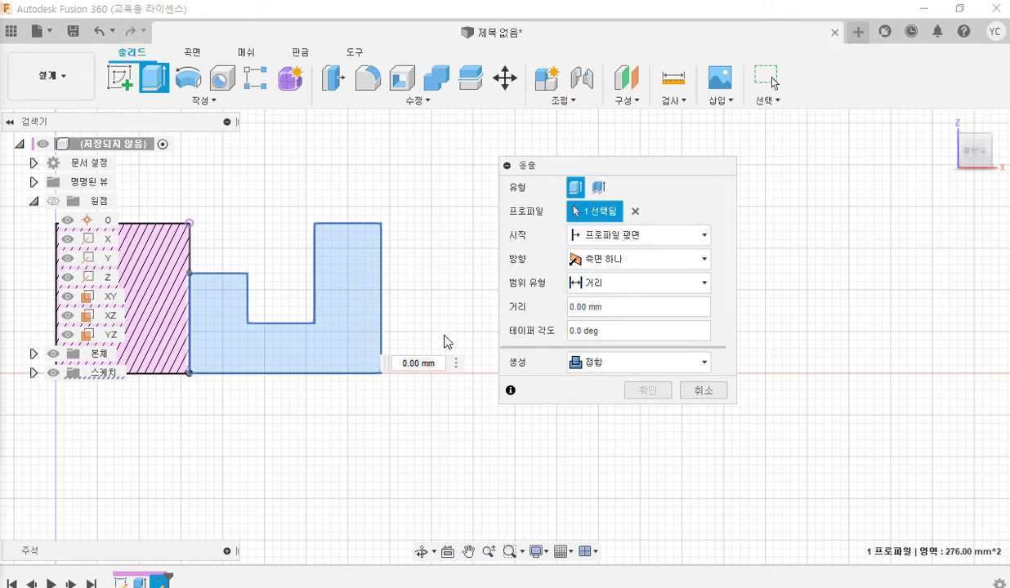
- Extrude the hook profile symmetrically, measured by whole length, with a distance of 15 mm
middle_click_drag(455, 308, 384, 364, "shift")
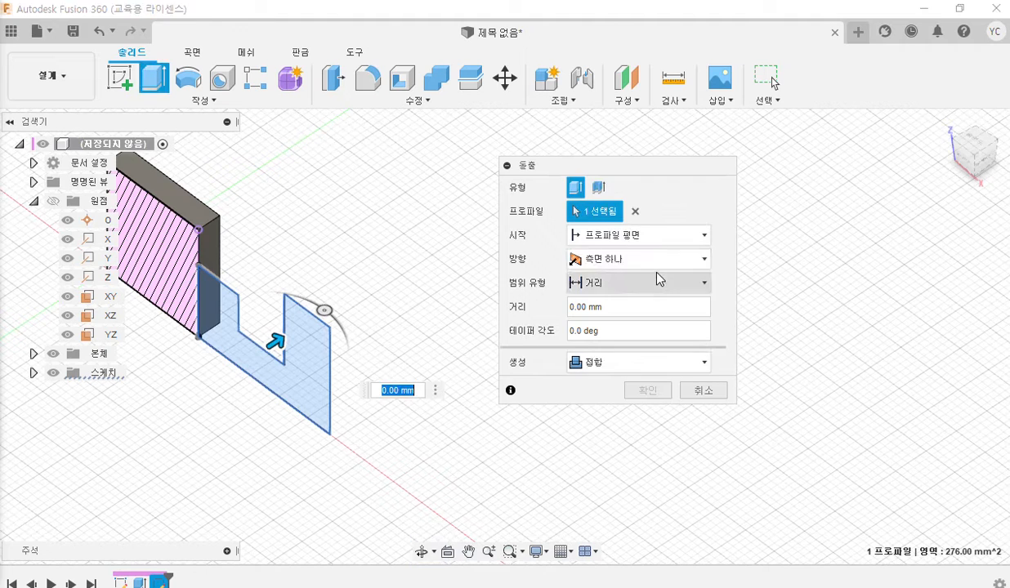
left_click(670, 259)
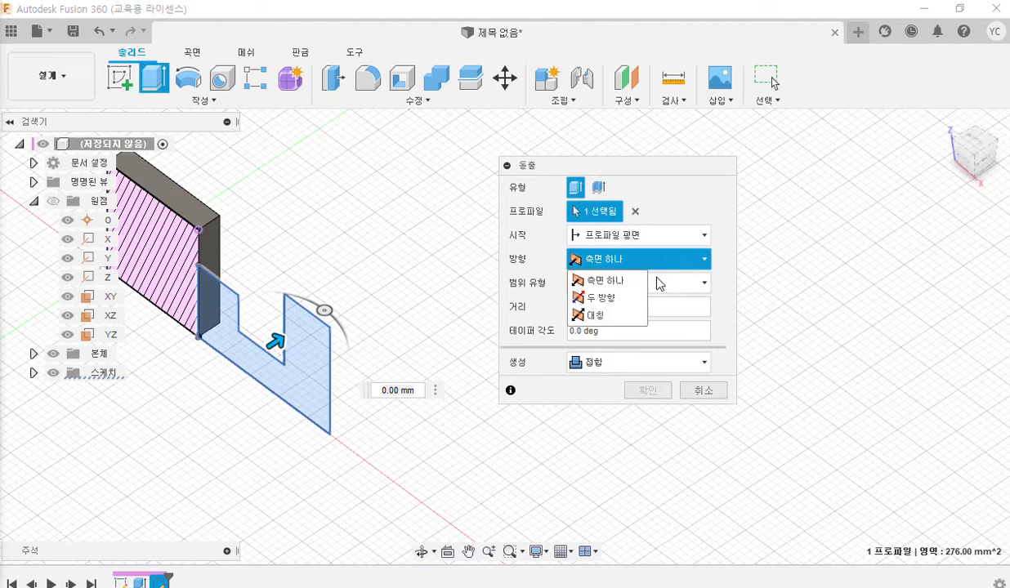
left_click(629, 322)
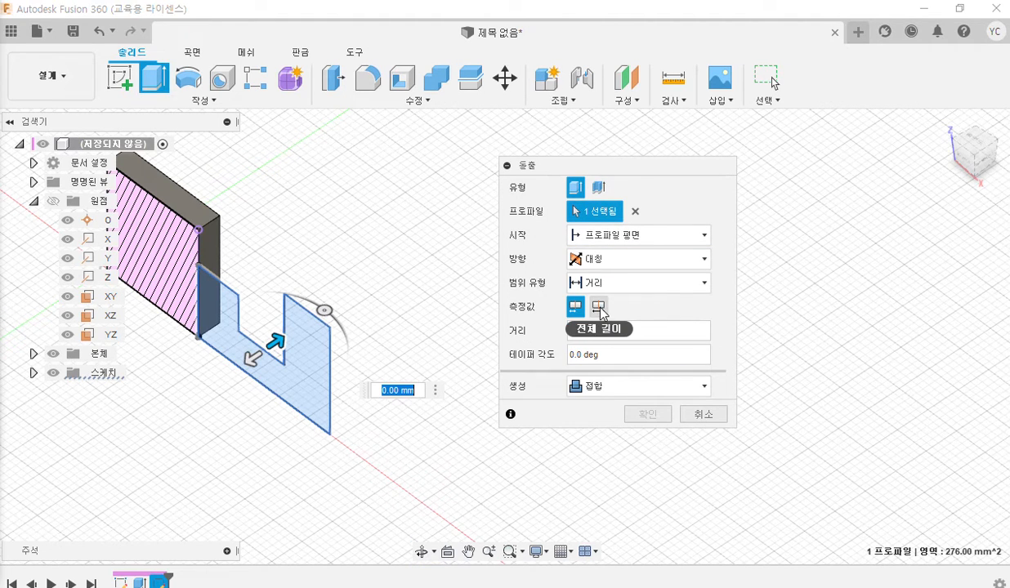
left_click(600, 309)
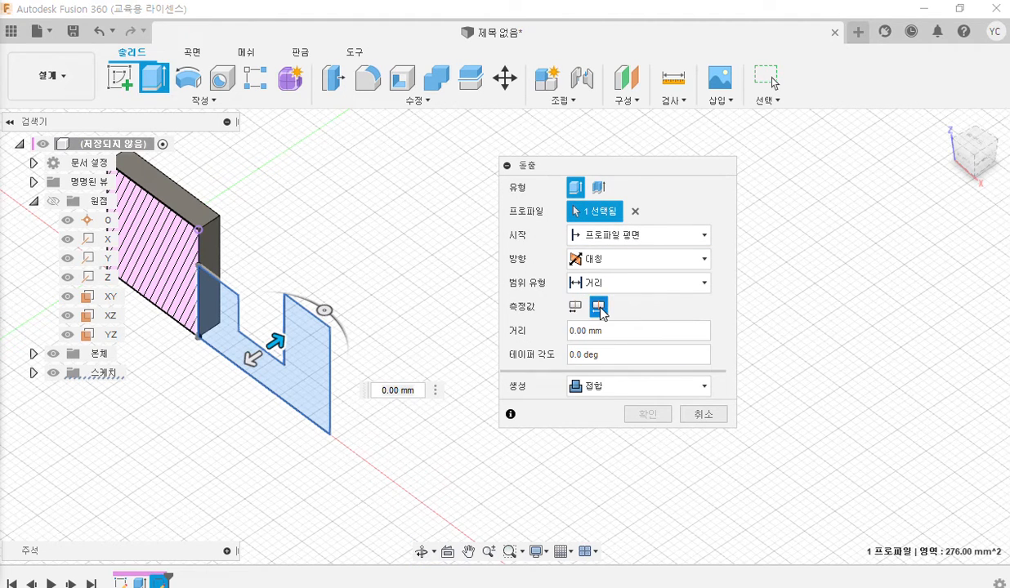
left_click_drag(252, 32, 229, 24)
left_click(634, 331)
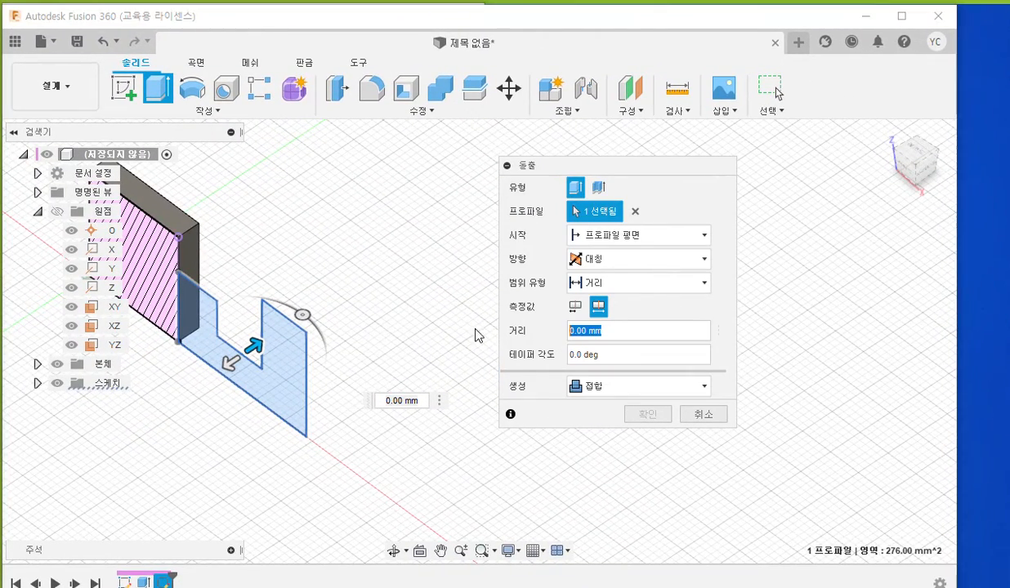
type("15")
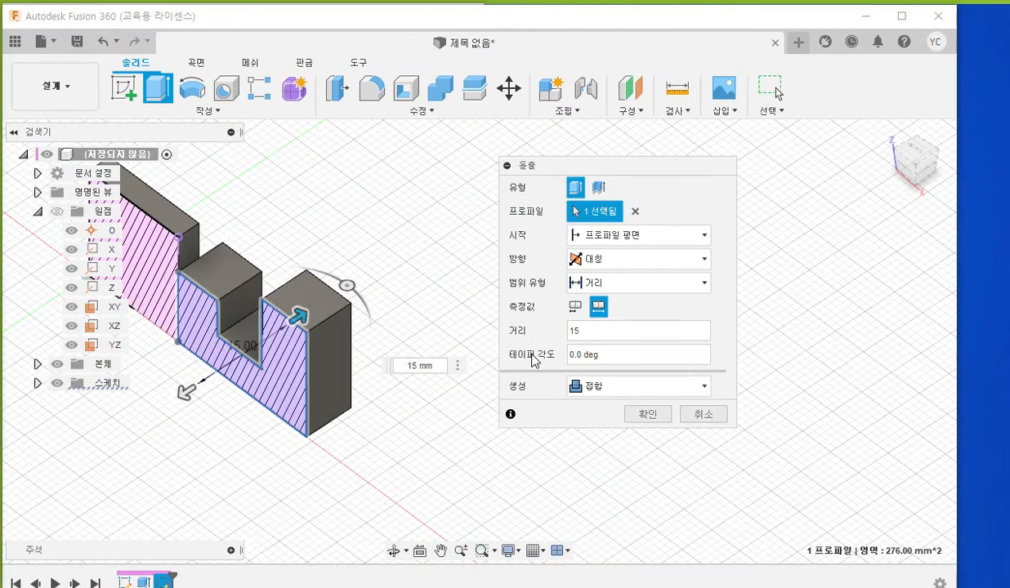
middle_click_drag(381, 263, 425, 271)
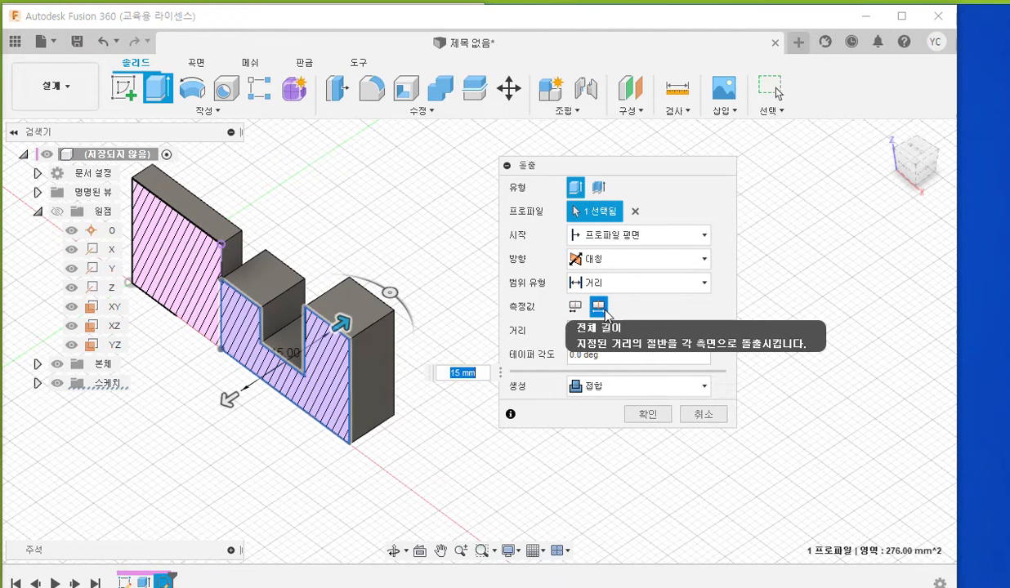
left_click(605, 332)
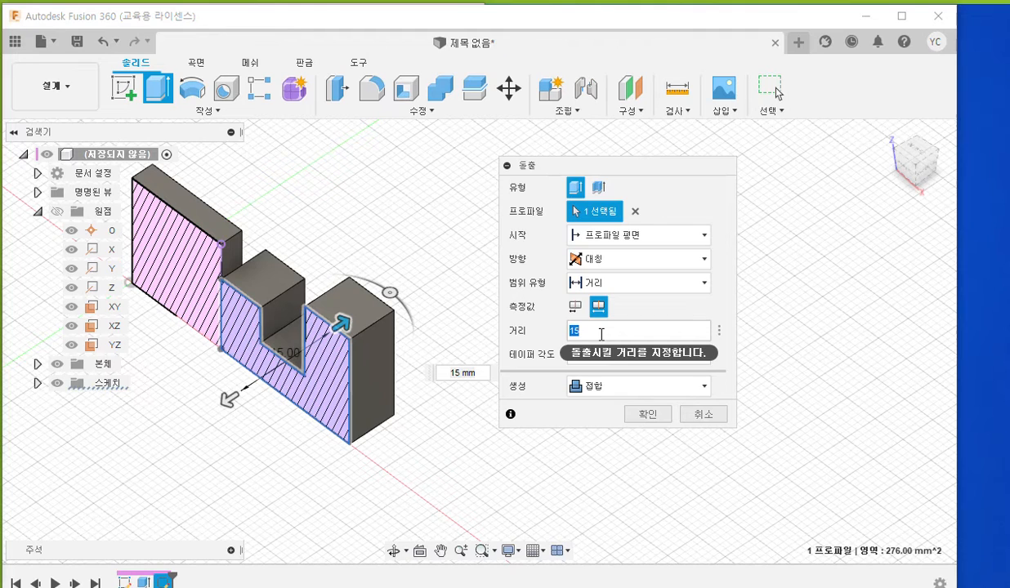
left_click(648, 415)
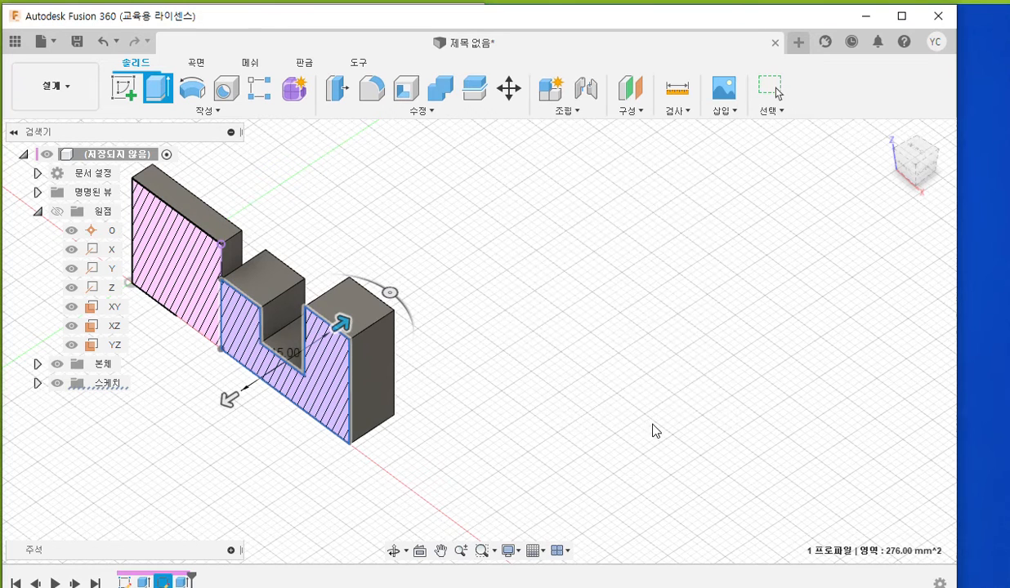
- Inspect the joined body, and move the modelling window aside so the PDF drawing is visible next to it
mouse_move(486, 406)
middle_mouse_down()
mouse_move(564, 372)
mouse_move(660, 384)
middle_mouse_up()
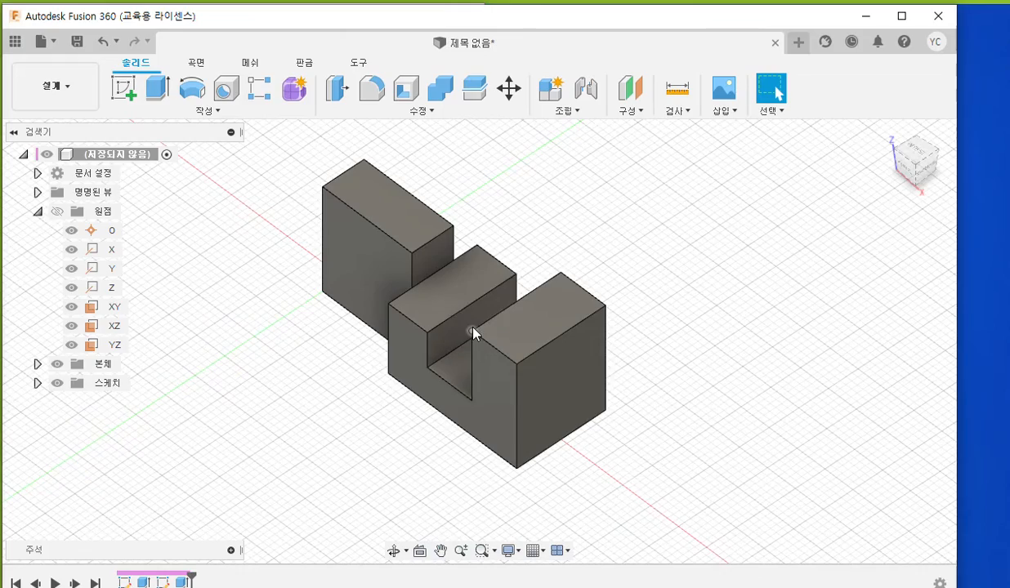
mouse_move(460, 309)
middle_mouse_down("shift")
mouse_move(575, 296)
mouse_move(500, 286)
mouse_move(458, 305)
mouse_move(537, 309)
mouse_move(428, 303)
mouse_move(500, 304)
mouse_move(466, 311)
middle_mouse_up("shift")
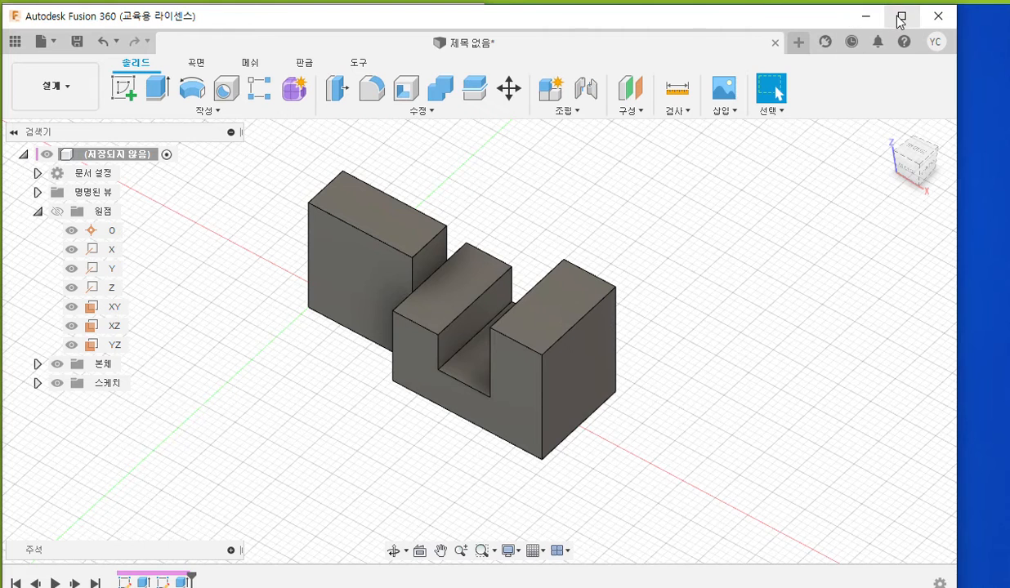
mouse_move(7, 19)
left_mouse_down()
mouse_move(187, 27)
mouse_move(0, 21)
left_mouse_up()
left_click_drag(105, 23, 488, 20)
middle_click_drag(709, 271, 609, 295)
- Select the XZ origin plane, mark it and the hole in the drawing's front view in red, and clear the marks
left_click(495, 326)
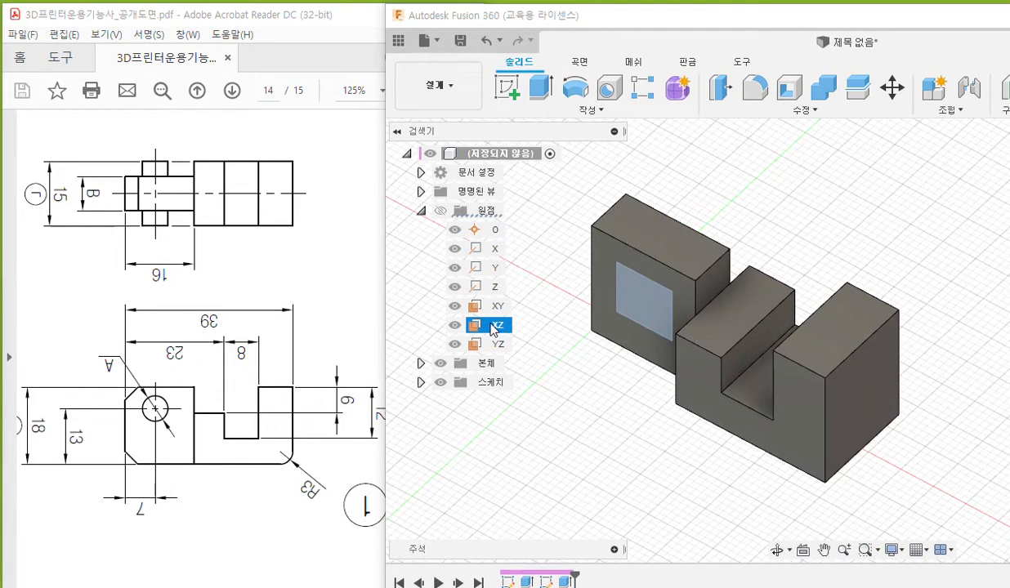
key("ctrl+shift+p")
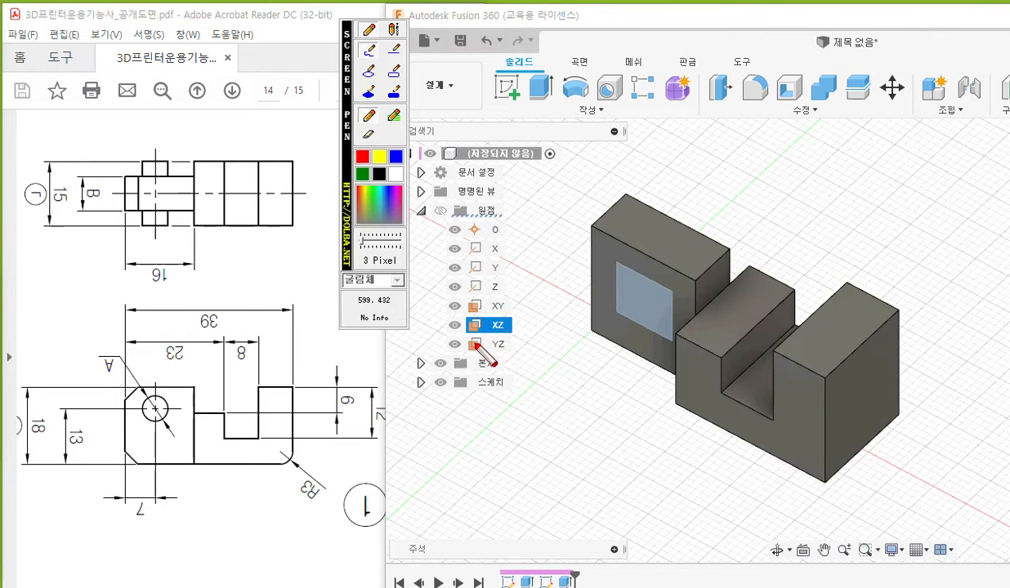
left_click_drag(457, 338, 537, 337)
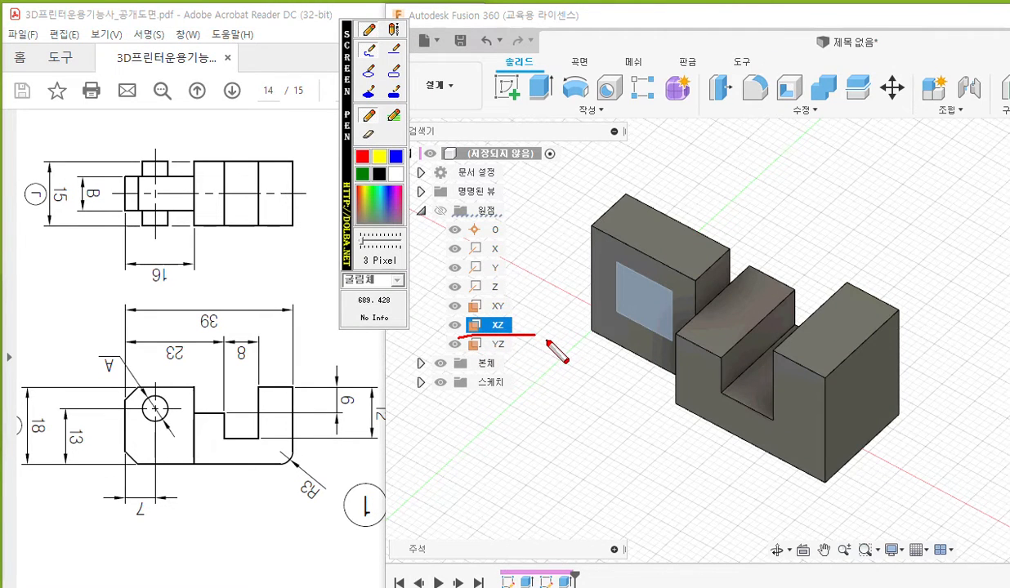
mouse_move(163, 414)
left_mouse_down()
mouse_move(168, 399)
mouse_move(148, 397)
mouse_move(167, 419)
left_mouse_up()
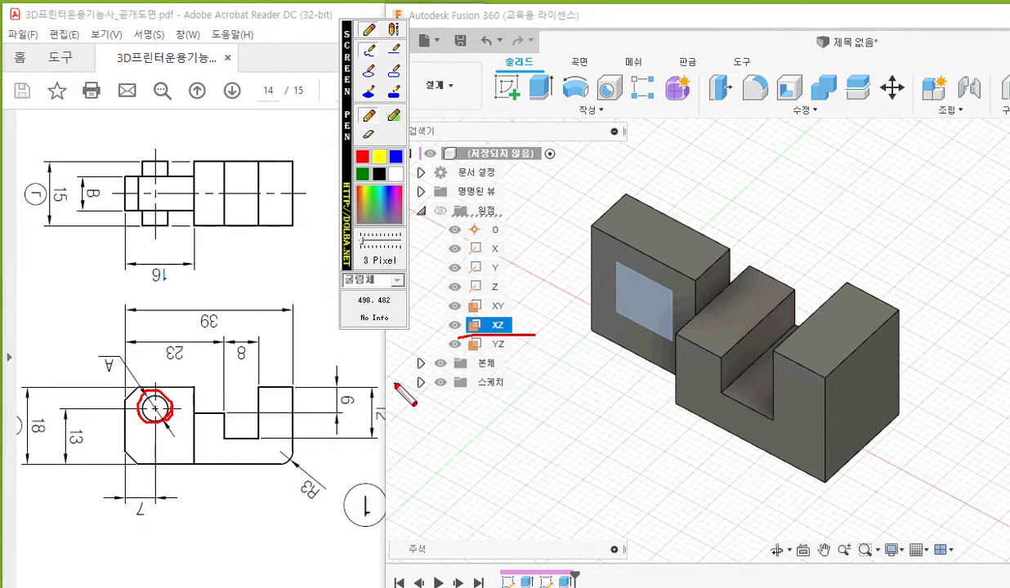
right_click(547, 332)
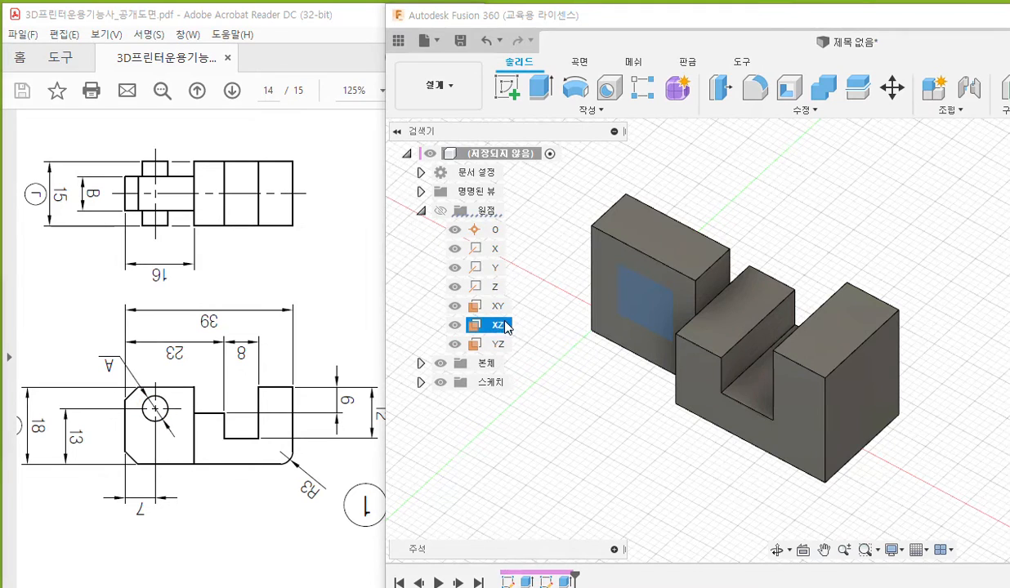
- Create a new sketch on the XZ origin plane, with the block in view
right_click(512, 328)
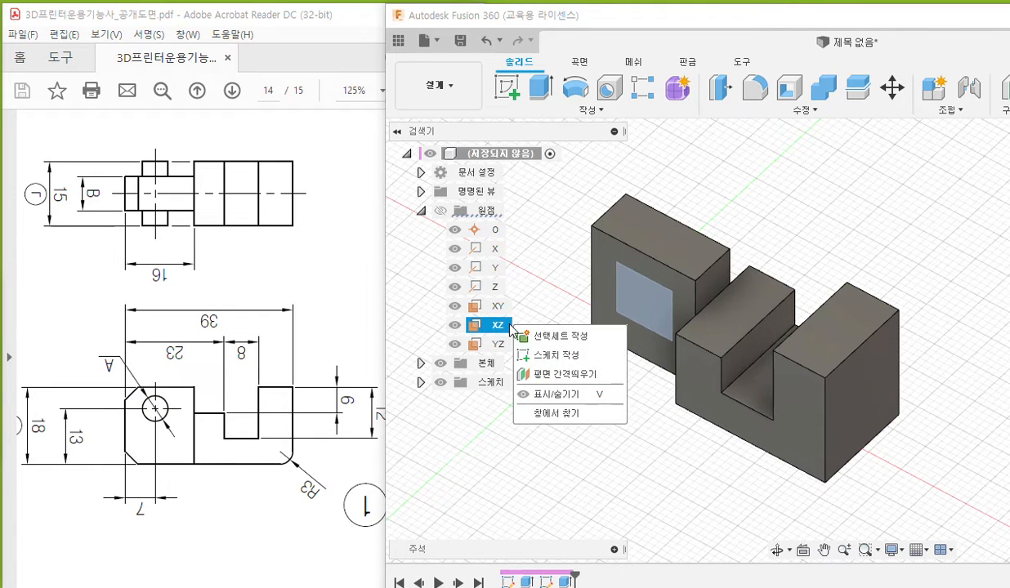
left_click(562, 358)
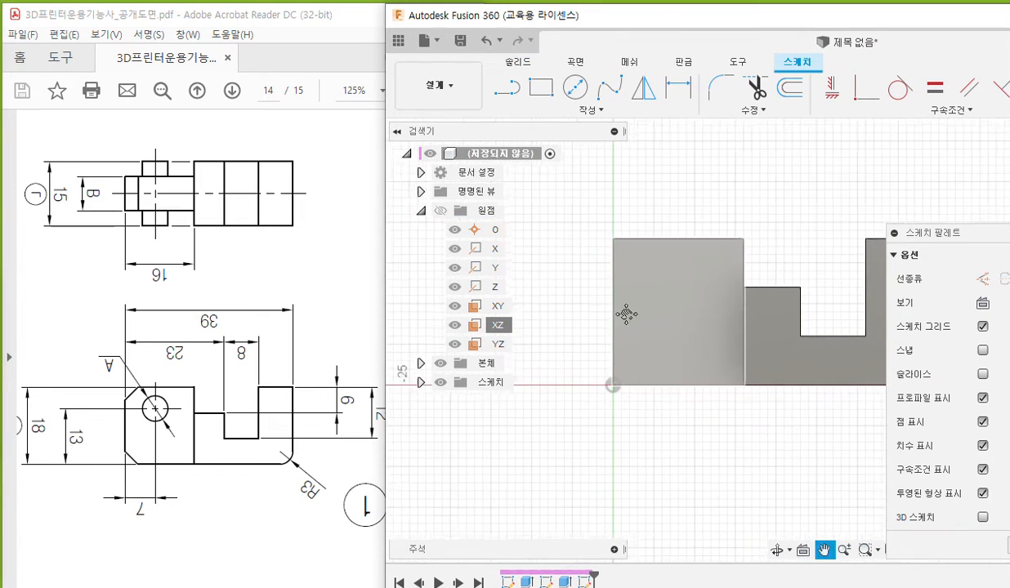
middle_click_drag(656, 295, 646, 311)
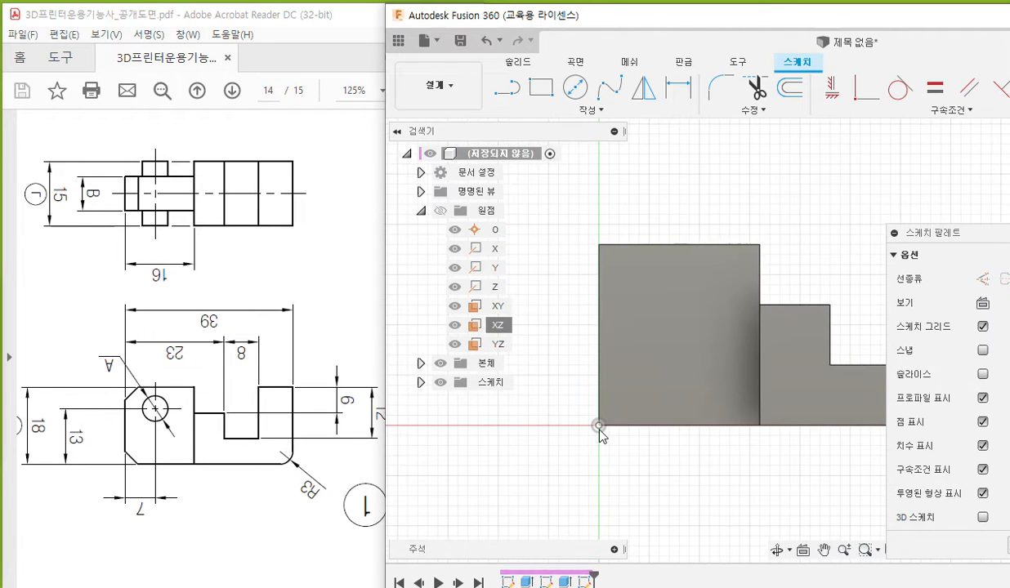
- Mark in red the circle tool and a Ø5 circle labelled X1 on the block, and clear the marks
key("F9")
mouse_move(593, 99)
left_mouse_down()
mouse_move(556, 100)
mouse_move(587, 100)
left_mouse_up()
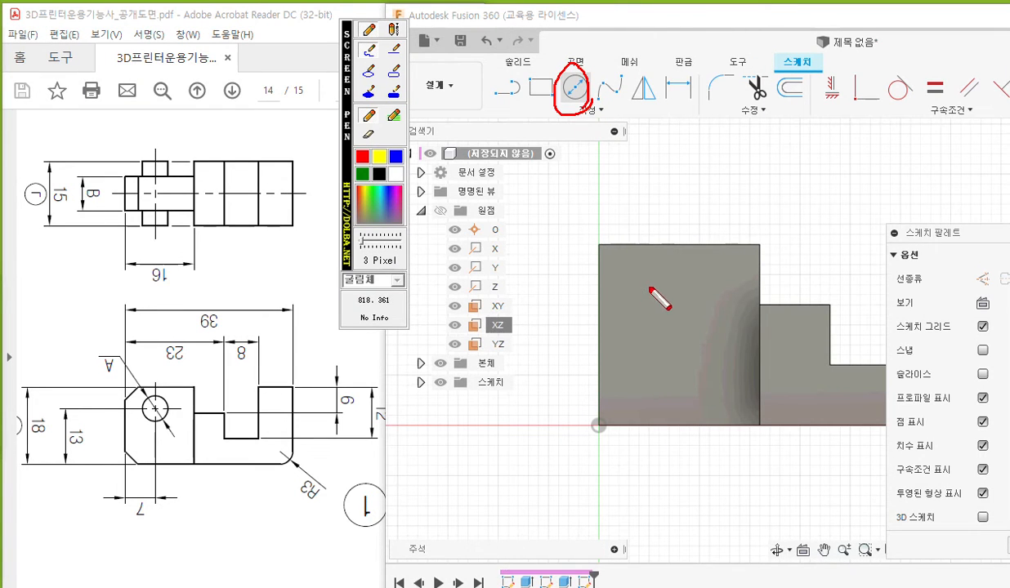
left_click_drag(650, 286, 638, 301)
mouse_move(638, 285)
left_mouse_down()
mouse_move(668, 305)
mouse_move(646, 263)
mouse_move(672, 332)
left_mouse_up()
mouse_move(685, 216)
left_mouse_down()
mouse_move(667, 256)
mouse_move(718, 224)
left_mouse_up()
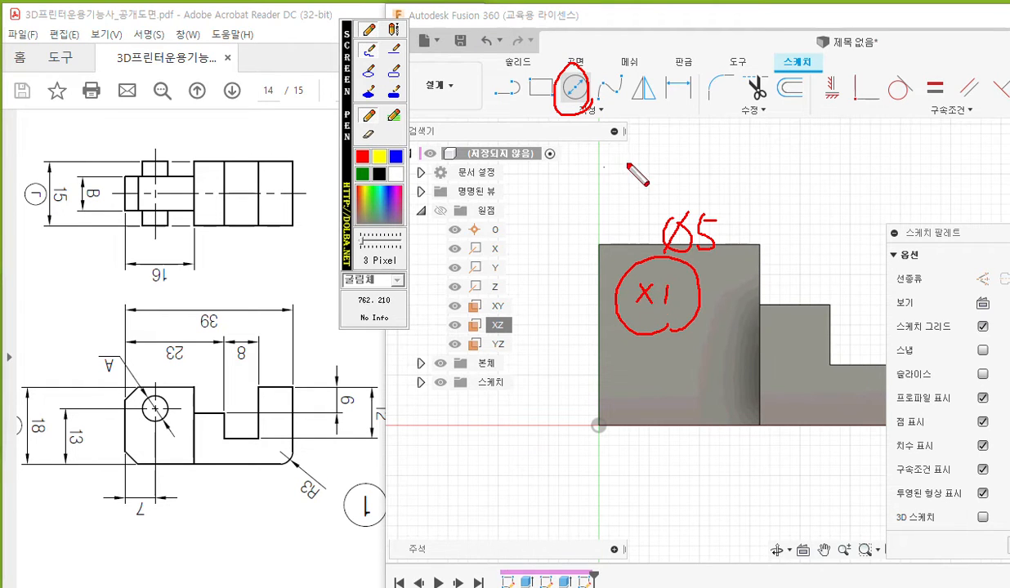
key("Escape")
- Sketch a circle of 5 mm diameter in the block's upper area, toward its outer side edge
left_click(574, 86)
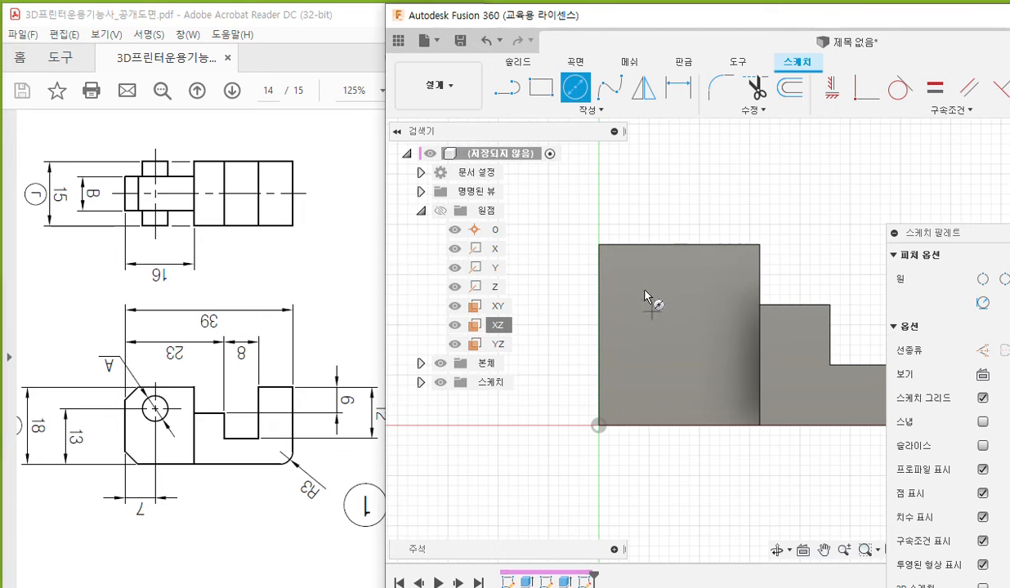
left_click(645, 288)
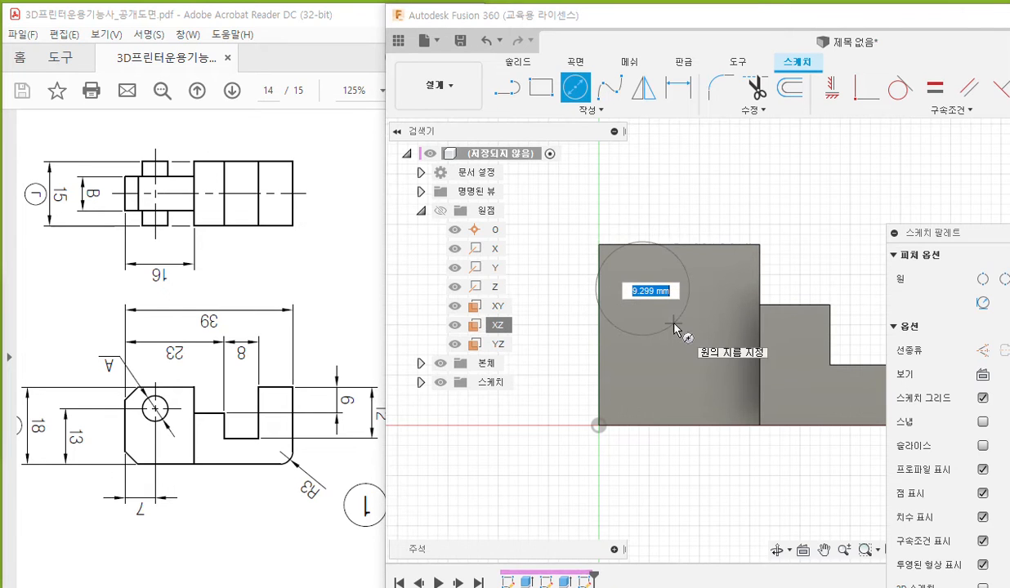
type("5")
key("Return")
key("Escape")
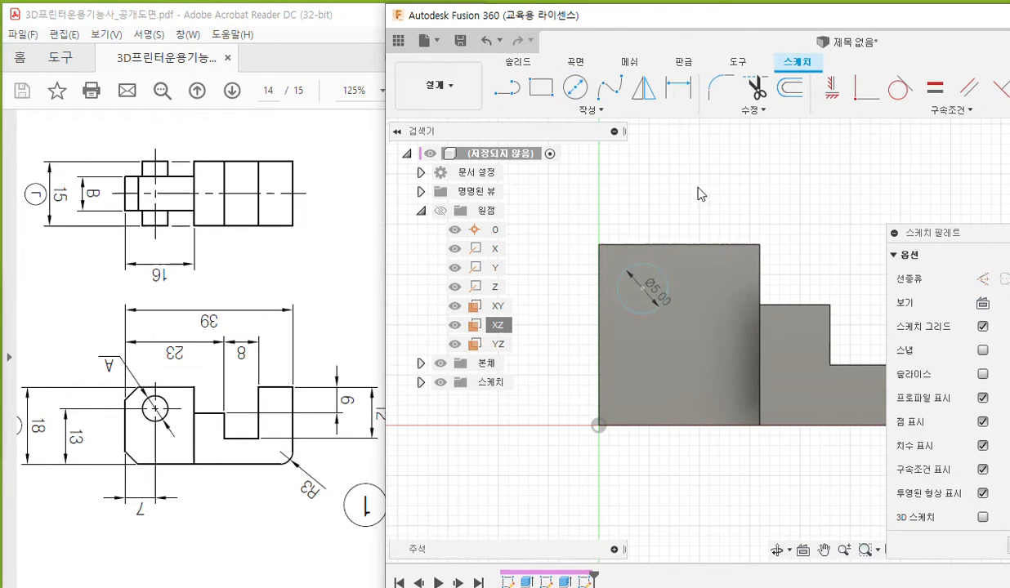
- Start a sketch dimension, mark in red the circle, the origin and the horizontal distance of 7 between them, and clear the marks
left_click(678, 86)
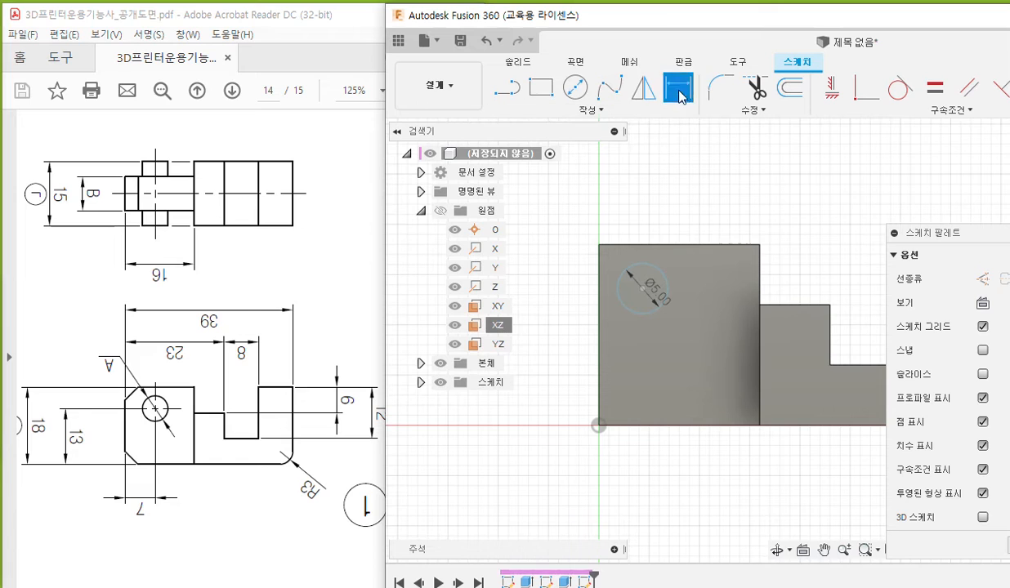
key("F12")
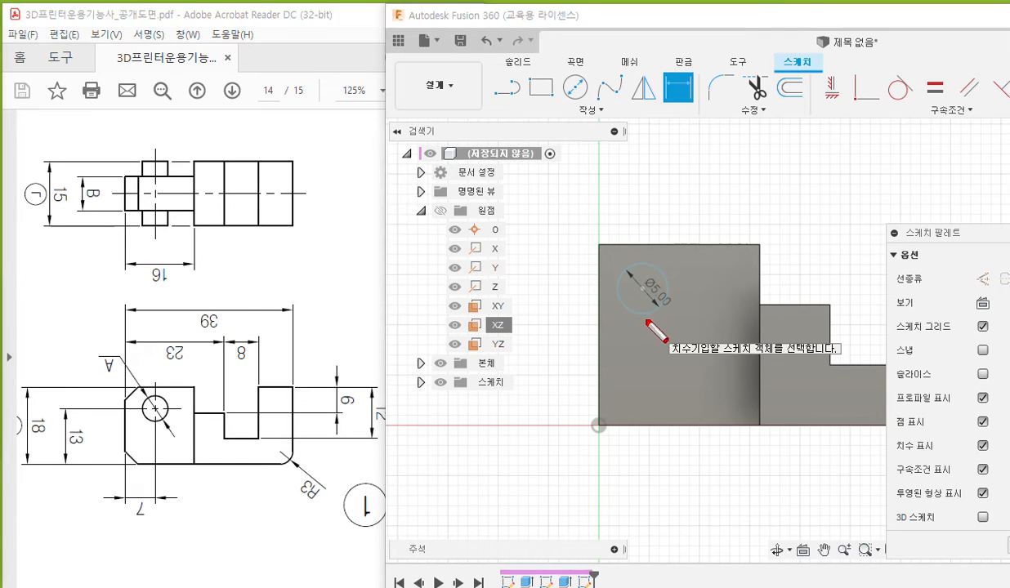
mouse_move(656, 317)
left_mouse_down()
mouse_move(619, 299)
mouse_move(644, 263)
mouse_move(659, 309)
left_mouse_up()
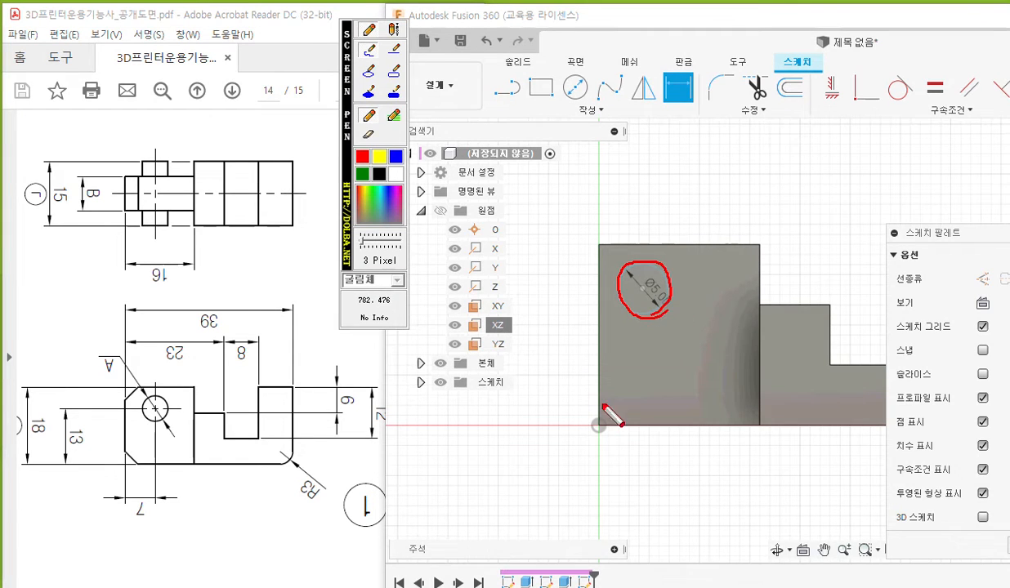
mouse_move(605, 425)
left_mouse_down()
mouse_move(596, 438)
mouse_move(588, 415)
mouse_move(605, 420)
left_mouse_up()
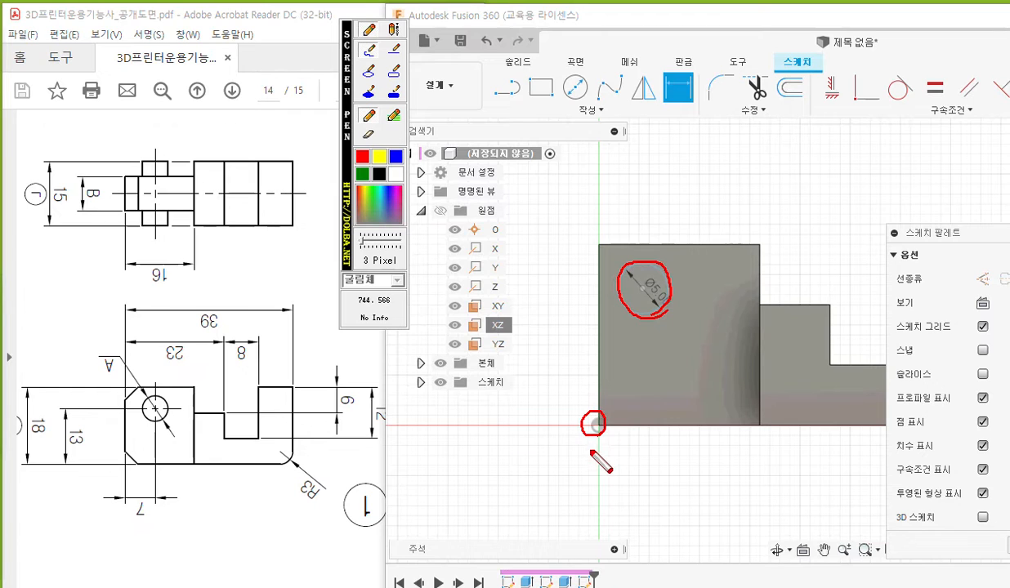
left_click_drag(649, 324, 640, 464)
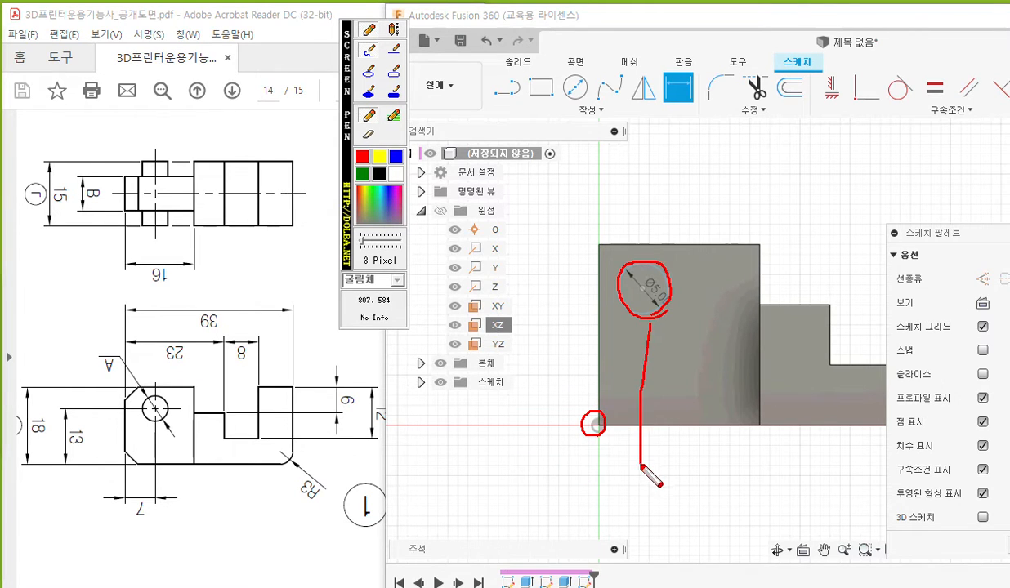
mouse_move(597, 437)
left_mouse_down()
mouse_move(596, 477)
mouse_move(642, 461)
mouse_move(651, 472)
mouse_move(593, 471)
left_mouse_up()
mouse_move(608, 428)
left_mouse_down()
mouse_move(631, 428)
mouse_move(618, 451)
left_mouse_up()
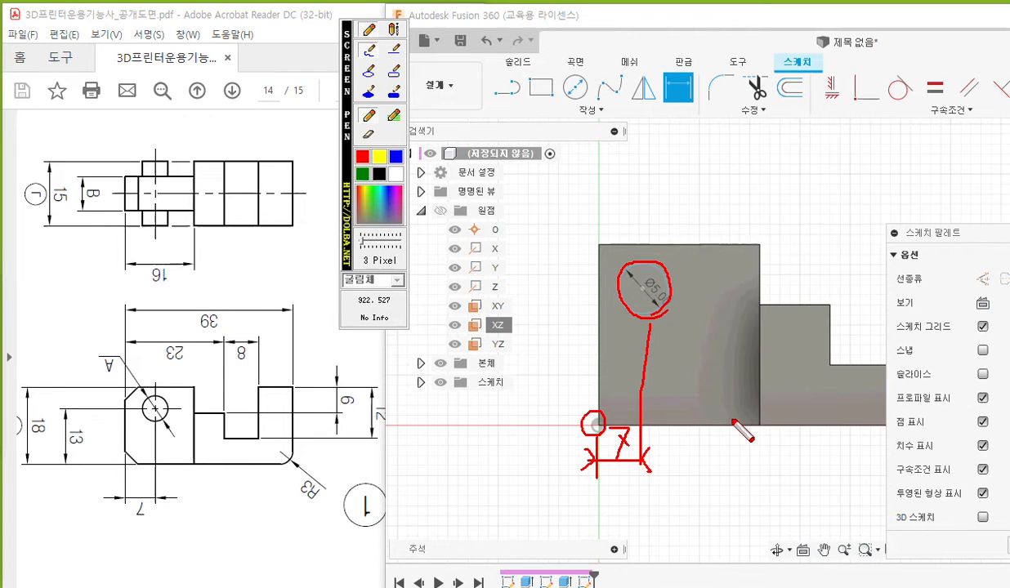
key("Escape")
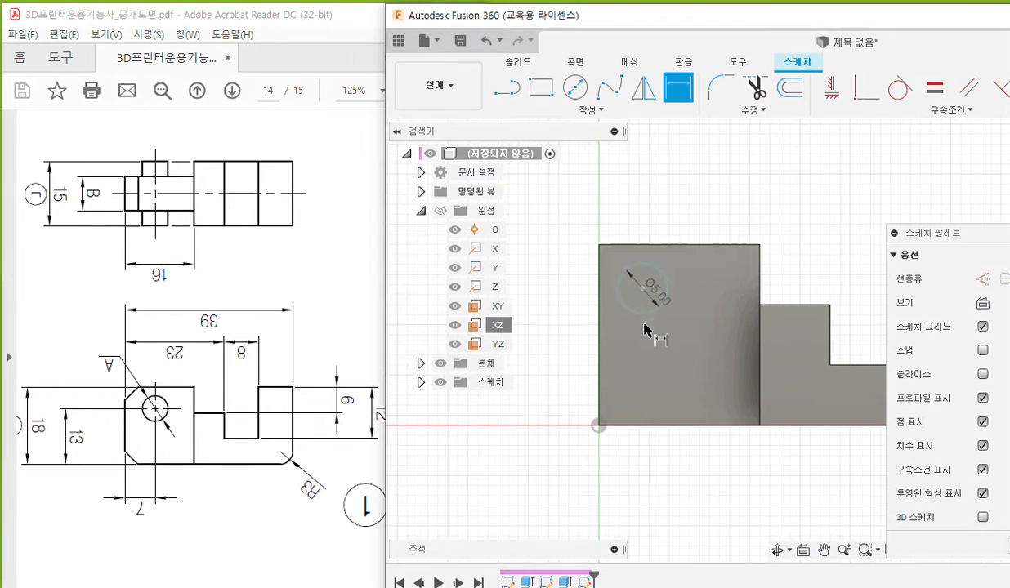
- Dimension the horizontal distance from the origin to the circle's center as 7 mm
left_click(624, 282)
left_click(599, 425)
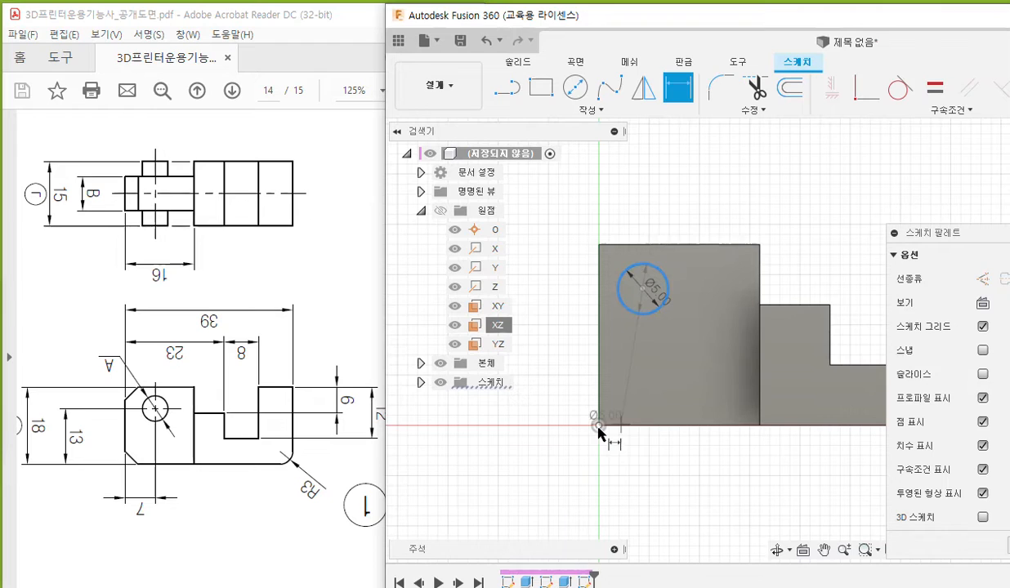
left_click(640, 478)
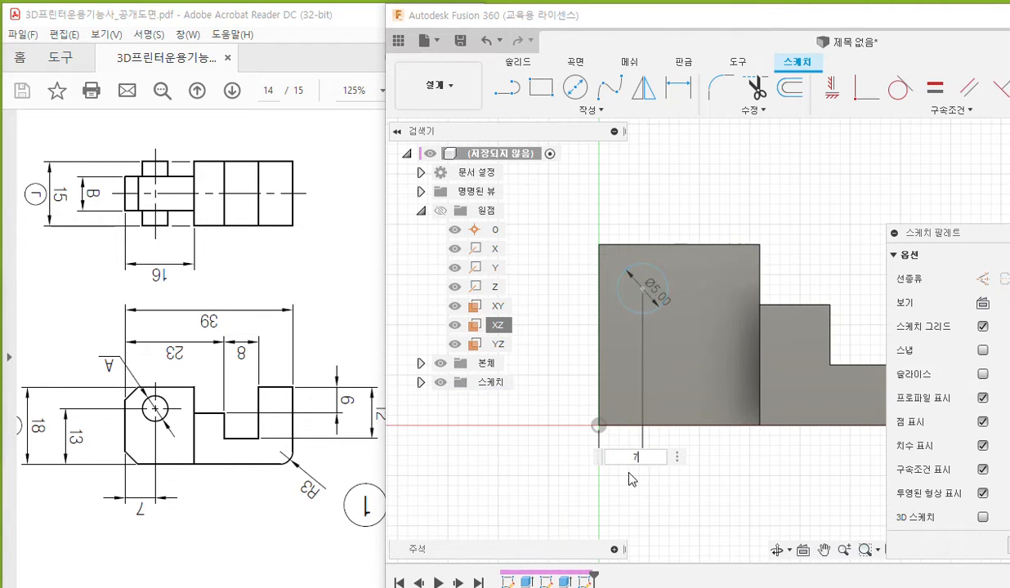
type("7")
key("Return")
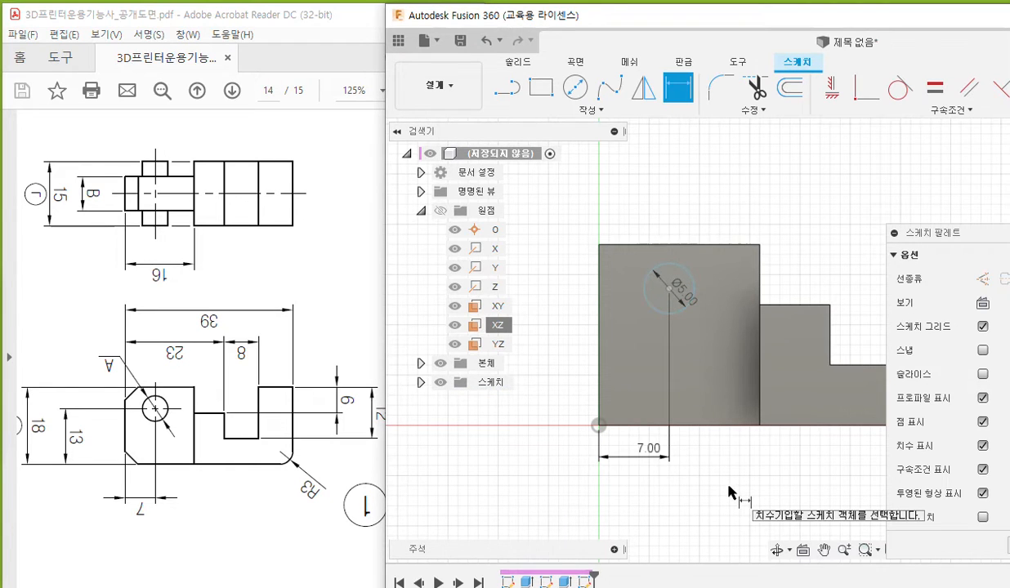
- Mark in red the circle, the origin and the vertical distance of 13 between them, and clear the marks
key("F9")
mouse_move(691, 307)
left_mouse_down()
mouse_move(645, 269)
mouse_move(677, 327)
left_mouse_up()
left_click_drag(603, 432, 593, 437)
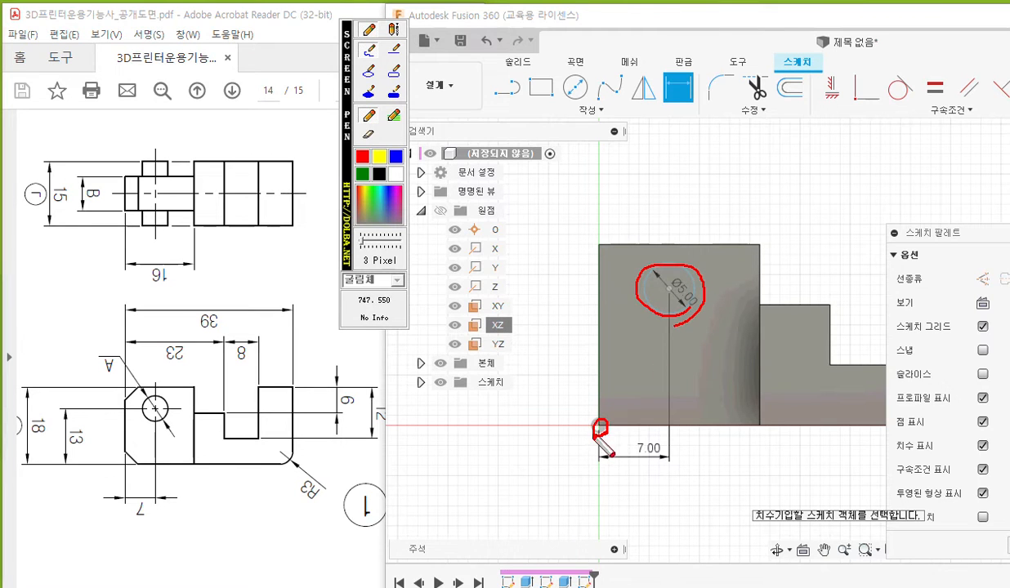
mouse_move(639, 290)
left_mouse_down()
mouse_move(550, 291)
mouse_move(559, 425)
mouse_move(597, 423)
mouse_move(559, 425)
left_mouse_up()
left_click_drag(555, 310, 570, 299)
mouse_move(529, 335)
left_mouse_down()
mouse_move(532, 373)
mouse_move(555, 373)
mouse_move(531, 372)
left_mouse_up()
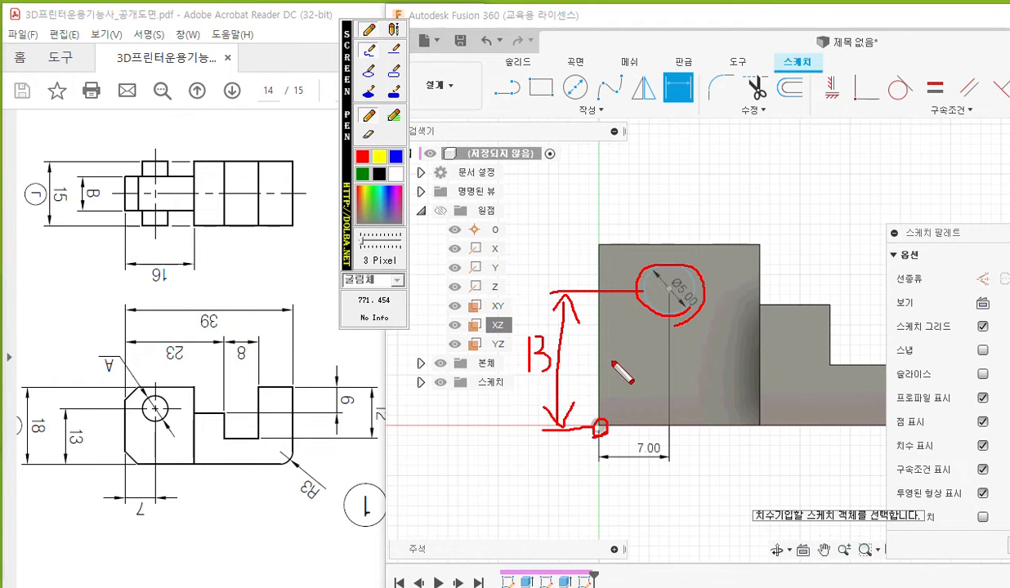
key("Escape")
- Dimension the vertical distance from the origin to the circle's center as 13 mm and end dimensioning
left_click(650, 307)
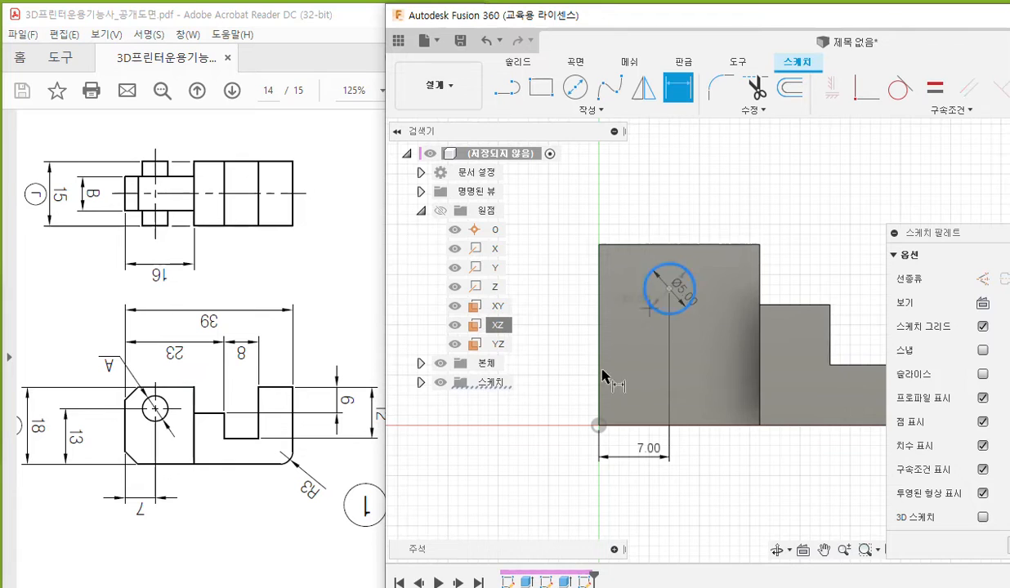
left_click(599, 426)
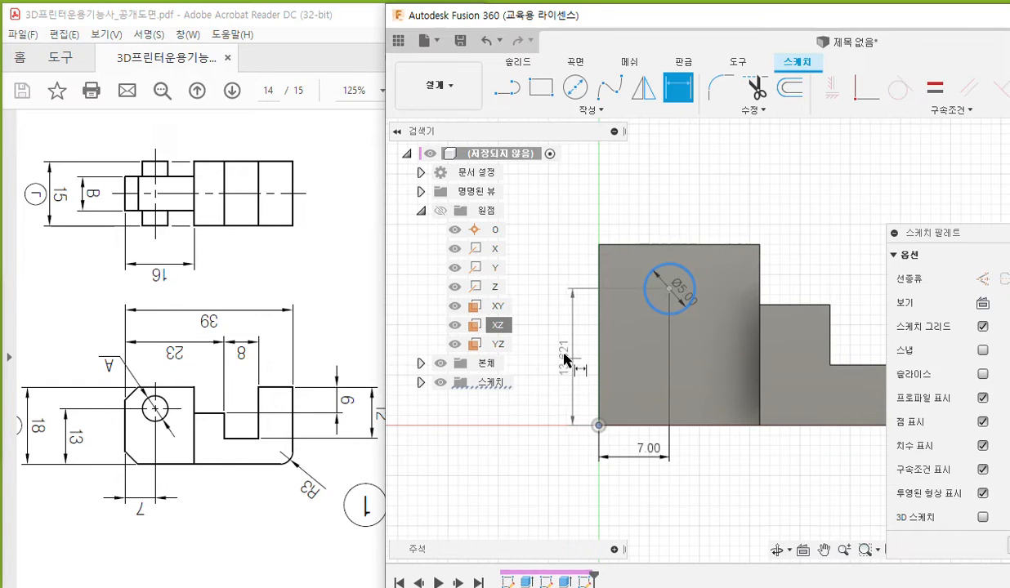
left_click(559, 424)
type("13")
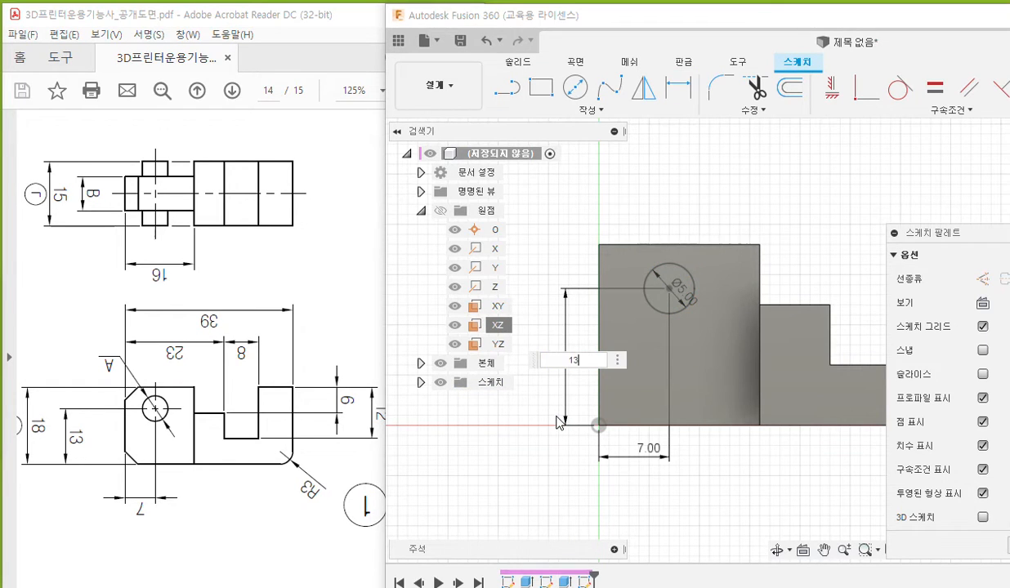
key("Return")
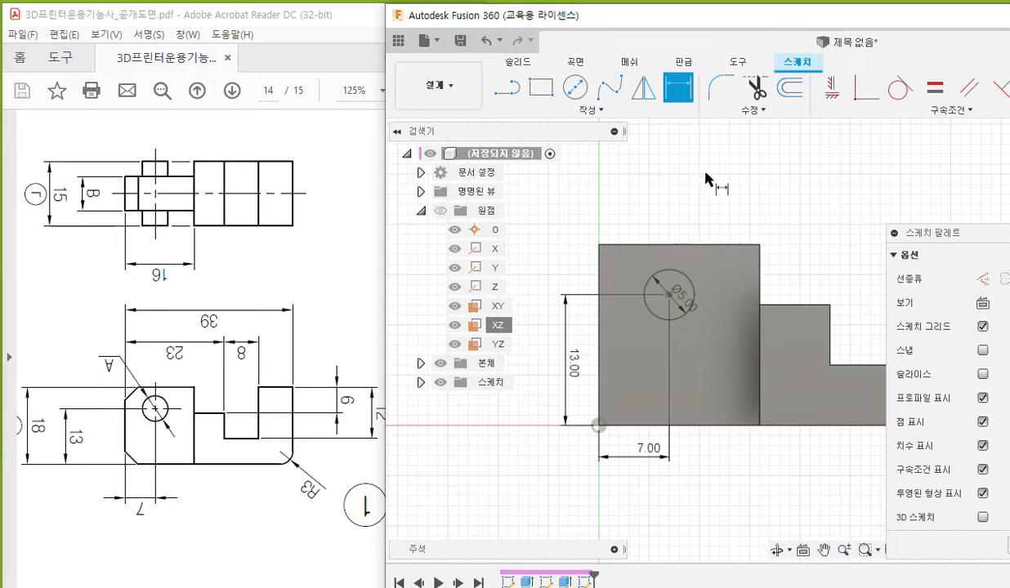
key("Escape")
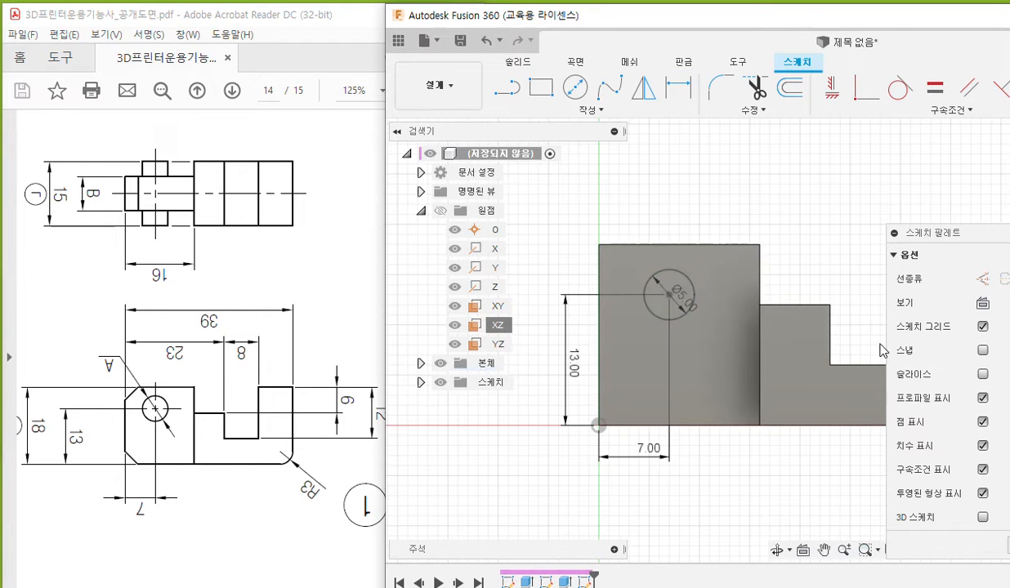
- Underline the sketch's Slice option in red, clear the mark, and enable Slice
key("F12")
left_click_drag(872, 382, 1009, 382)
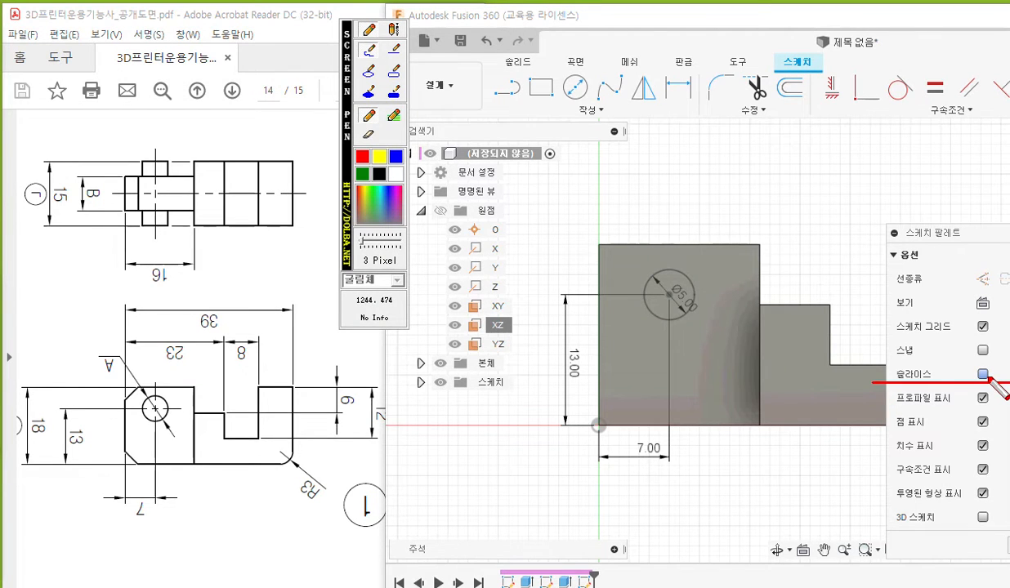
key("F12")
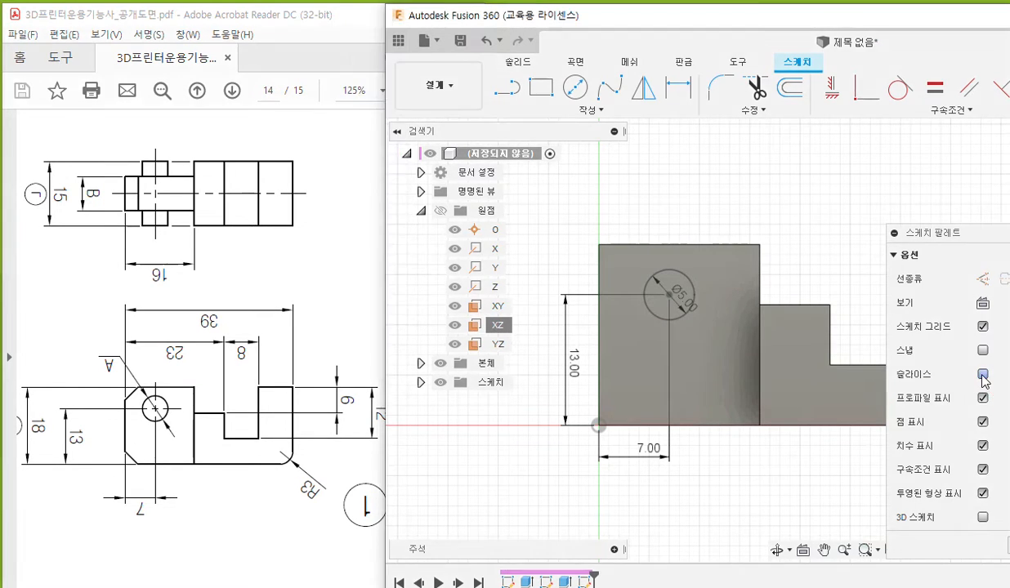
left_click(983, 374)
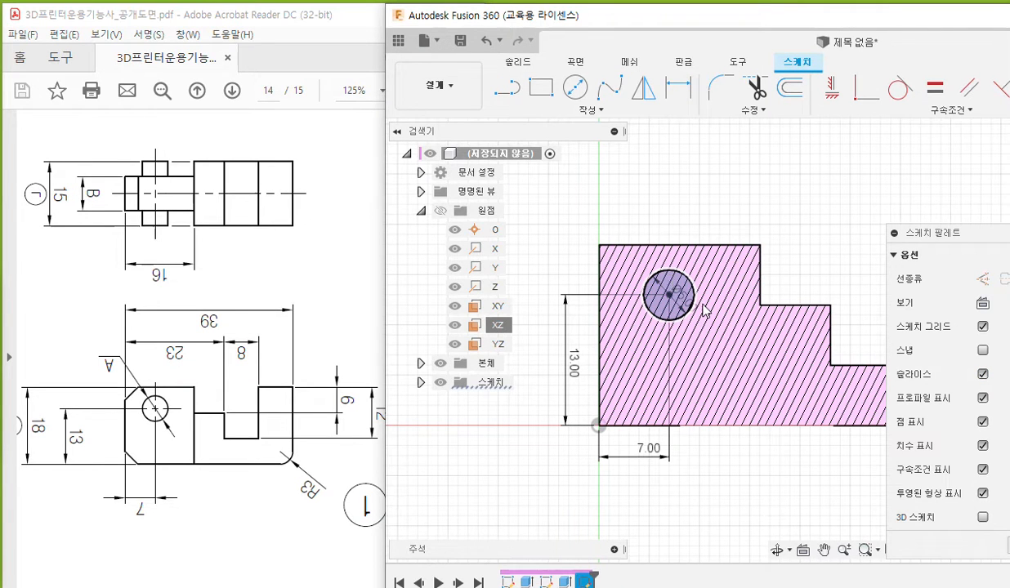
- Mark in red the enabled Slice option and the outline of the circle on the sectioned block, and clear the marks
key("F12")
left_click_drag(885, 378, 989, 379)
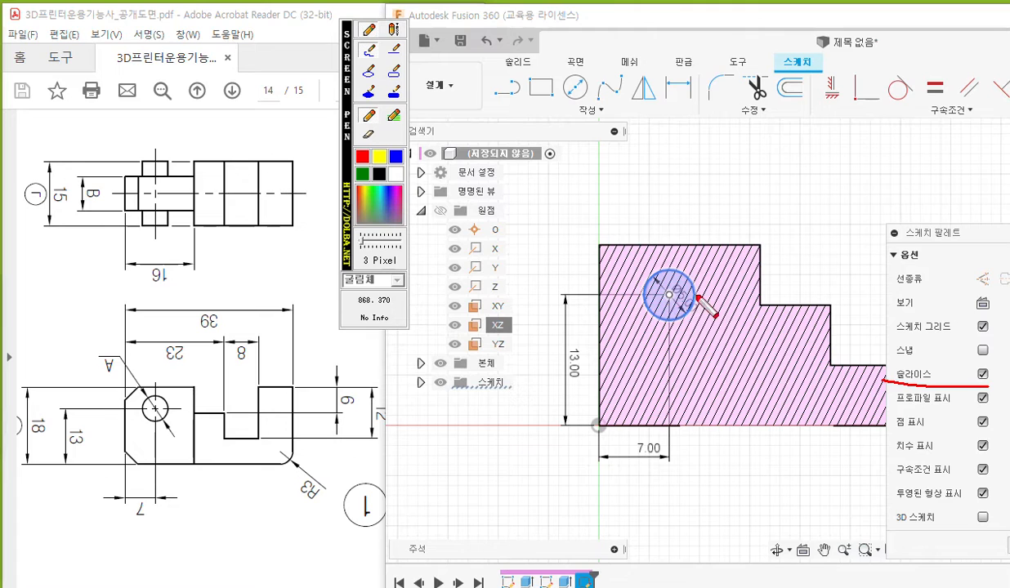
mouse_move(688, 307)
left_mouse_down()
mouse_move(645, 313)
mouse_move(694, 273)
left_mouse_up()
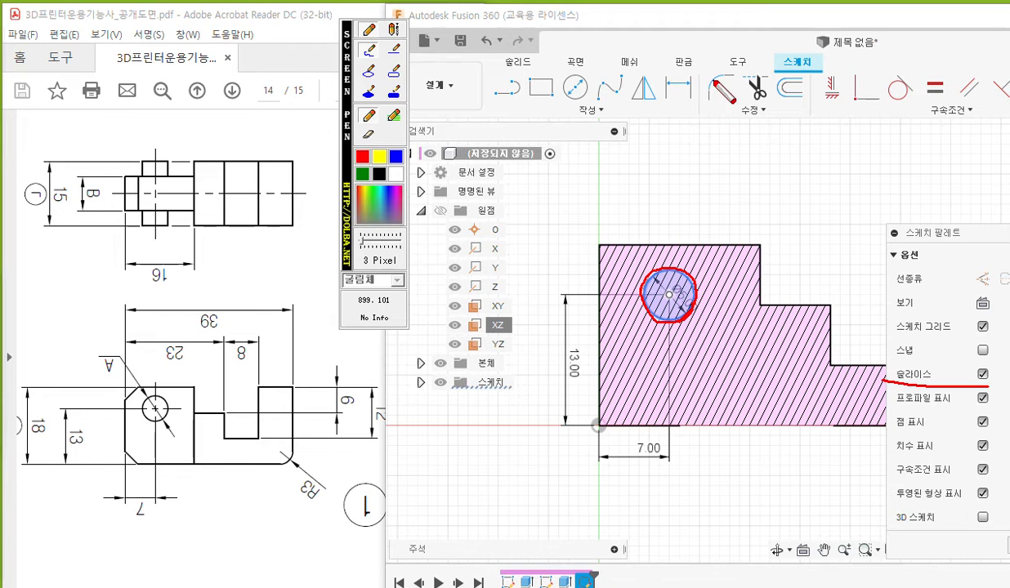
key("Escape")
- Maximize the modeling window and start extruding the Ø5 circle profile with the operation set to Join
double_click(759, 20)
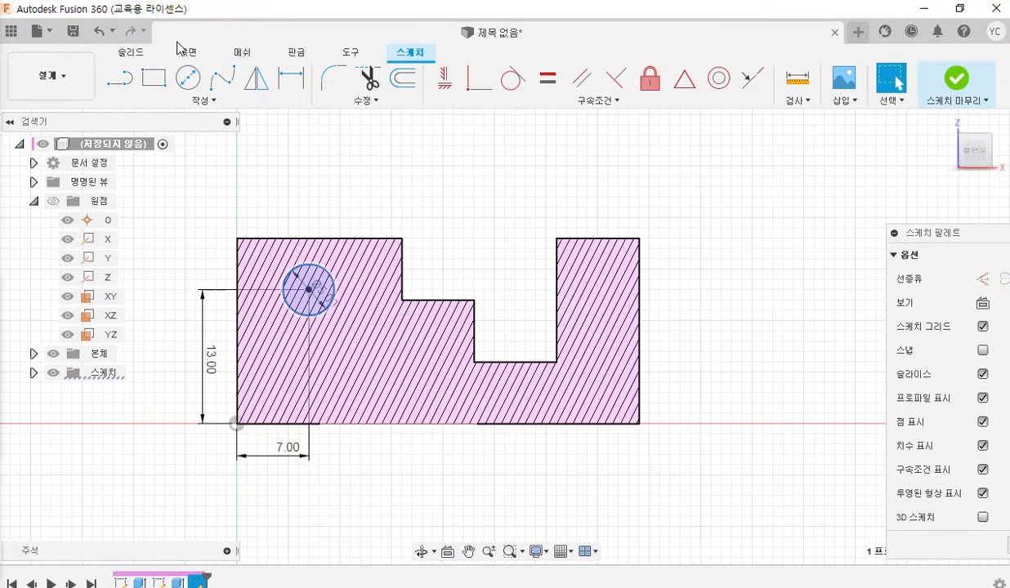
left_click(132, 54)
left_click(154, 78)
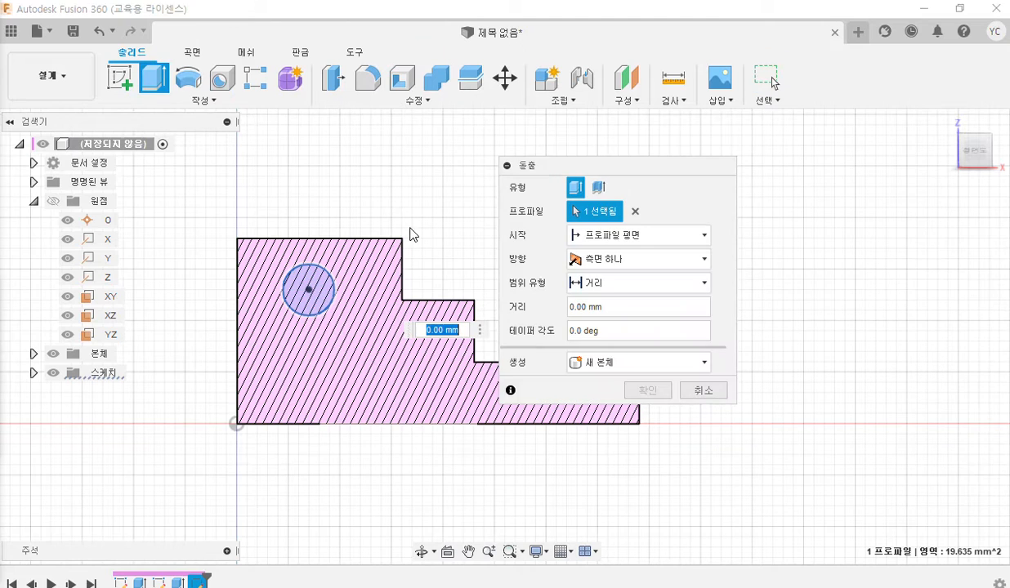
left_click(642, 362)
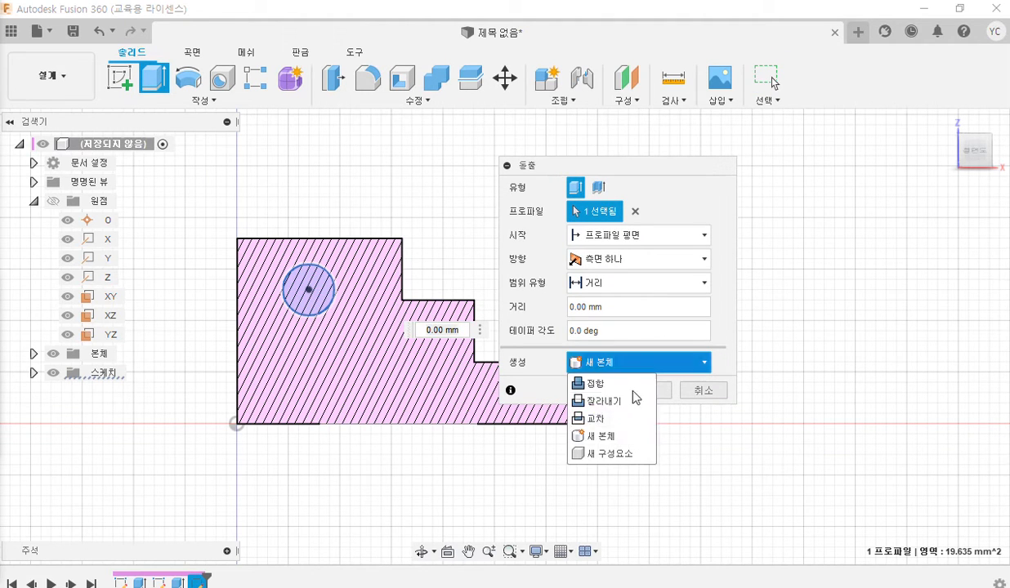
left_click(632, 392)
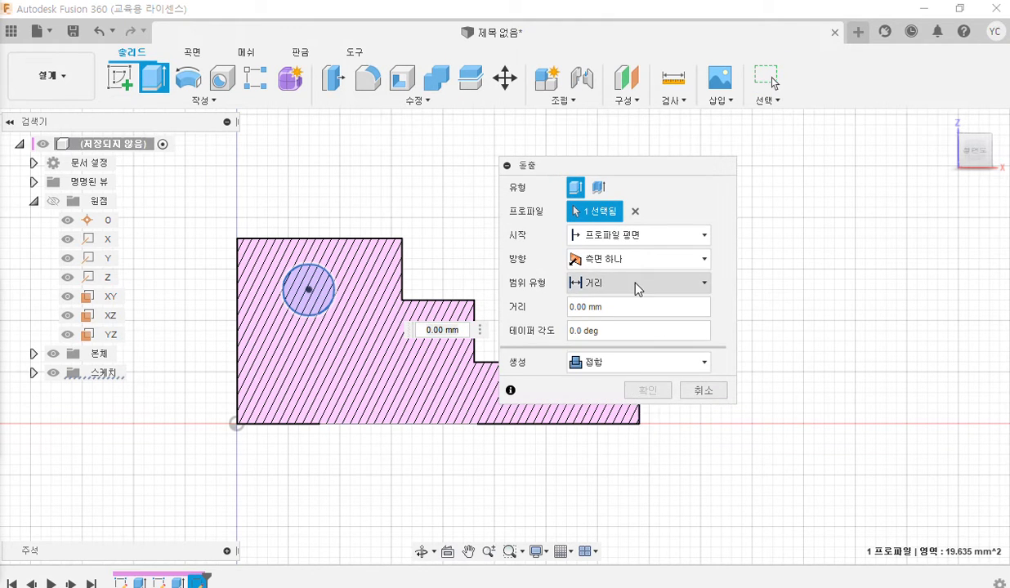
- Extrude the circle symmetrically about the sketch plane to a whole length of 15 mm, joined to the block
left_click(641, 265)
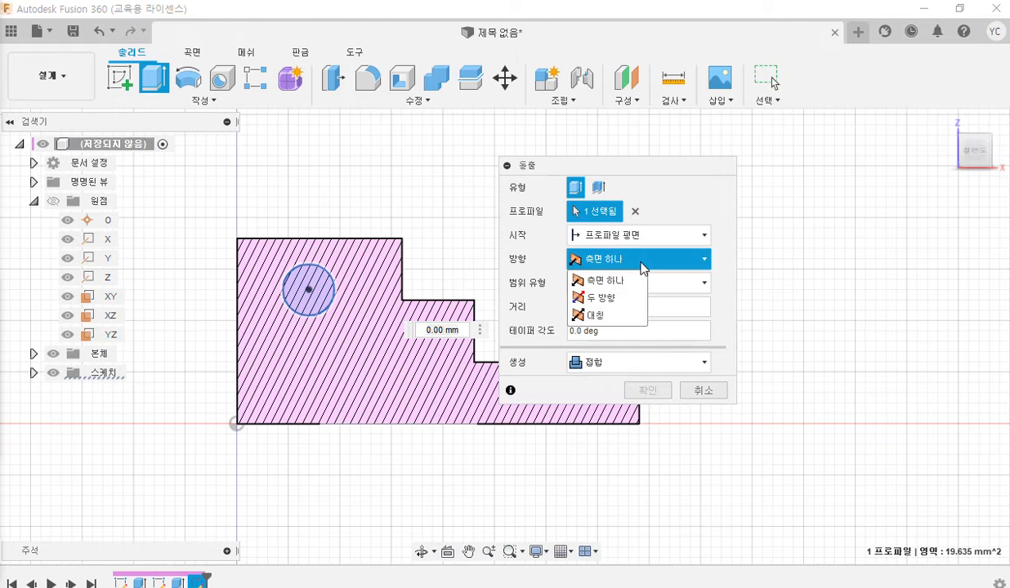
left_click(605, 315)
left_click(598, 307)
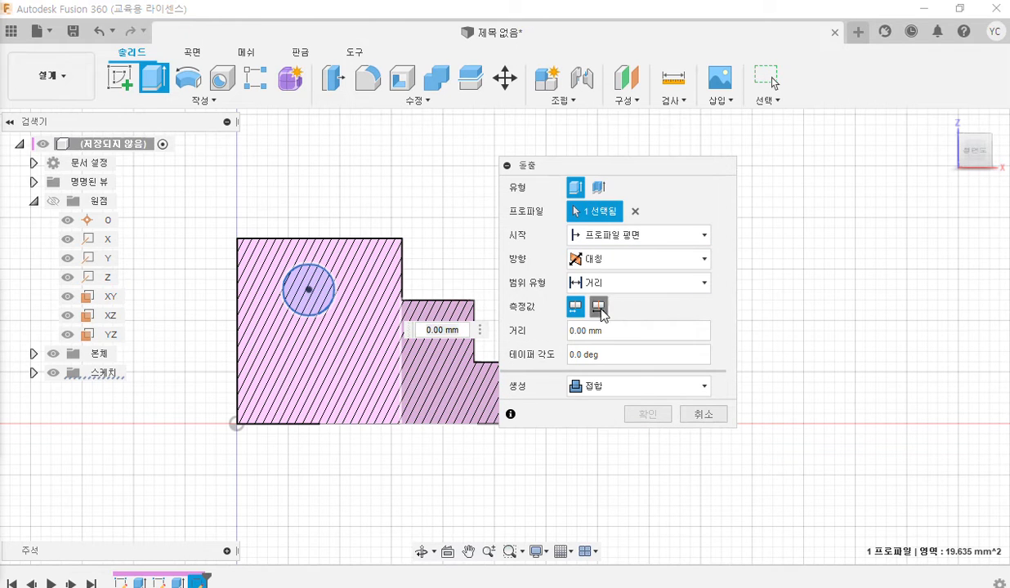
left_click(612, 330)
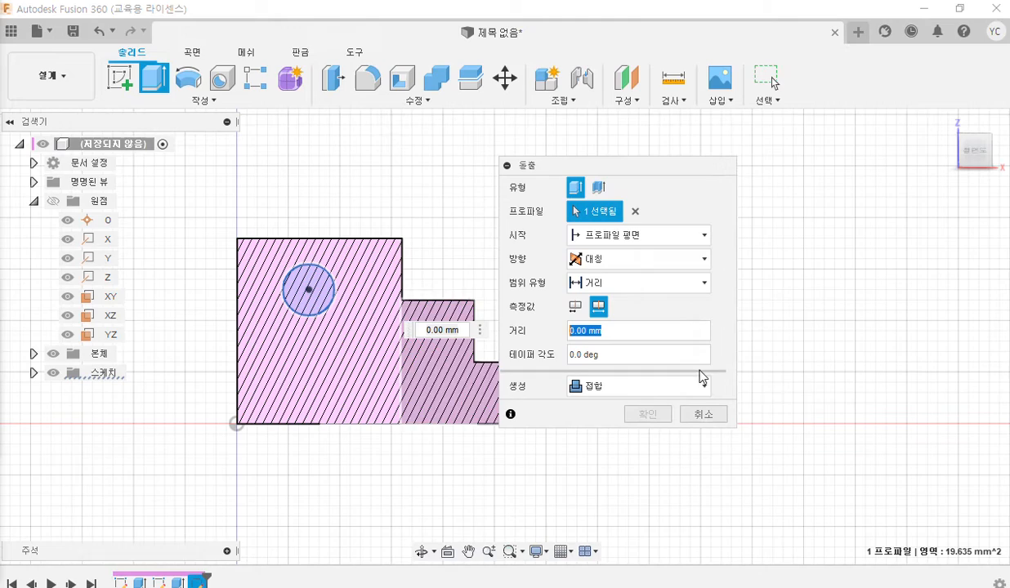
type("15")
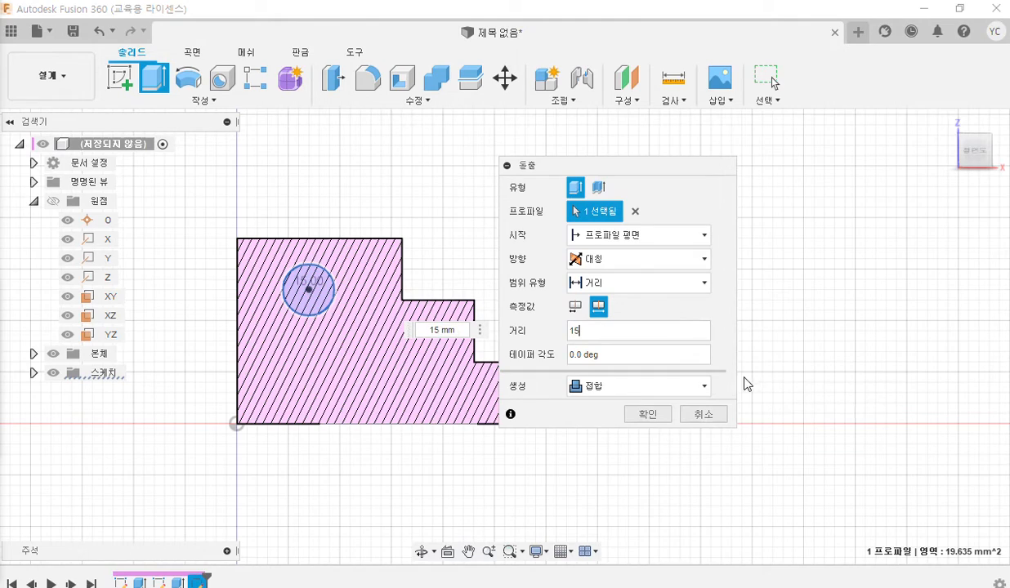
middle_click_drag(441, 215, 458, 192, "shift")
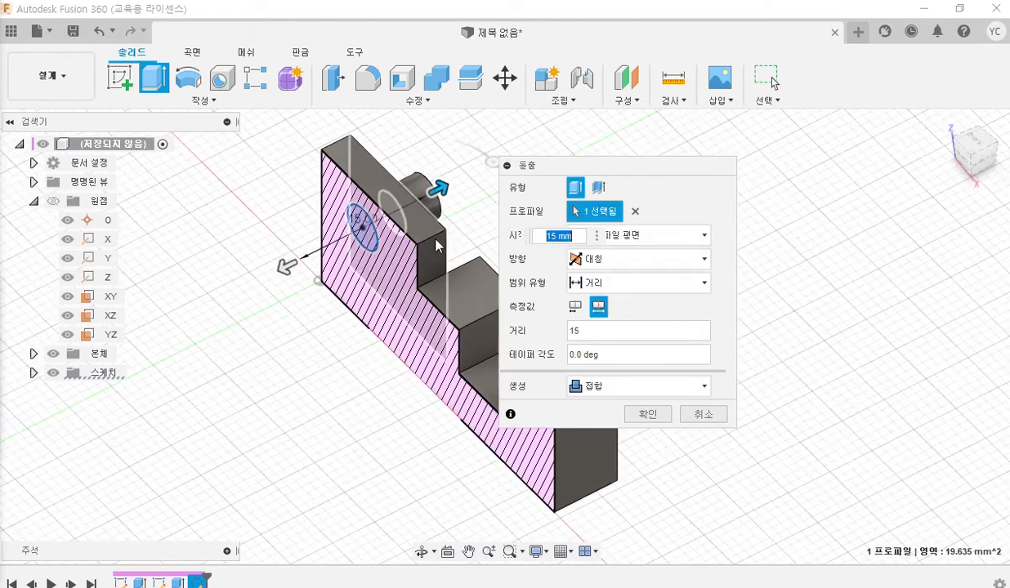
middle_click_drag(442, 259, 339, 254)
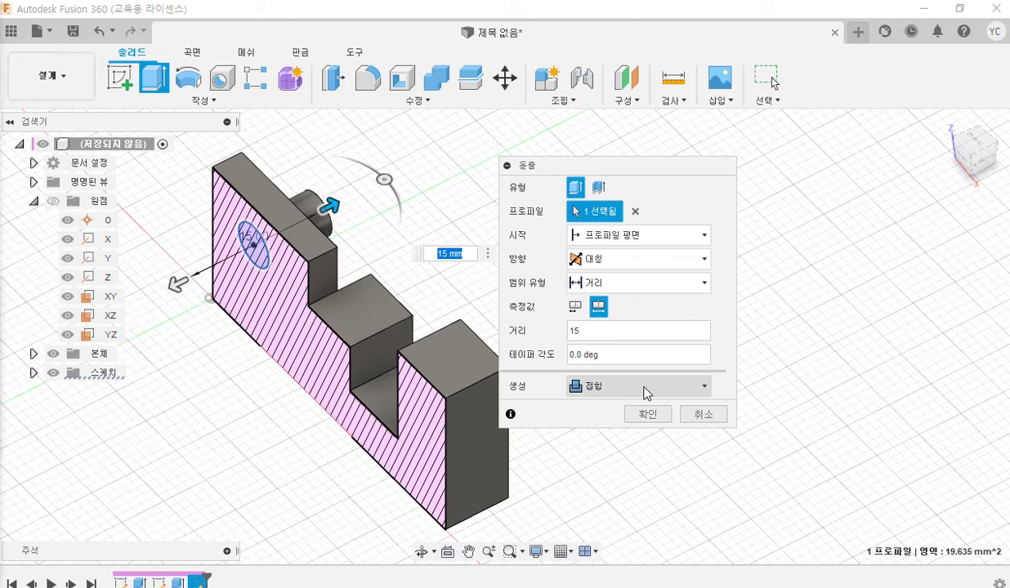
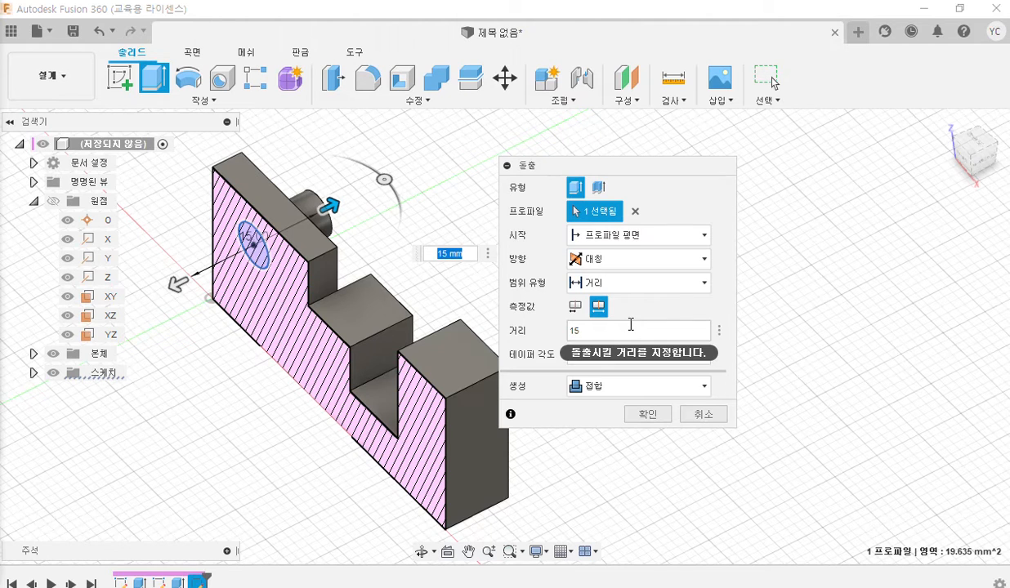
left_click(646, 415)
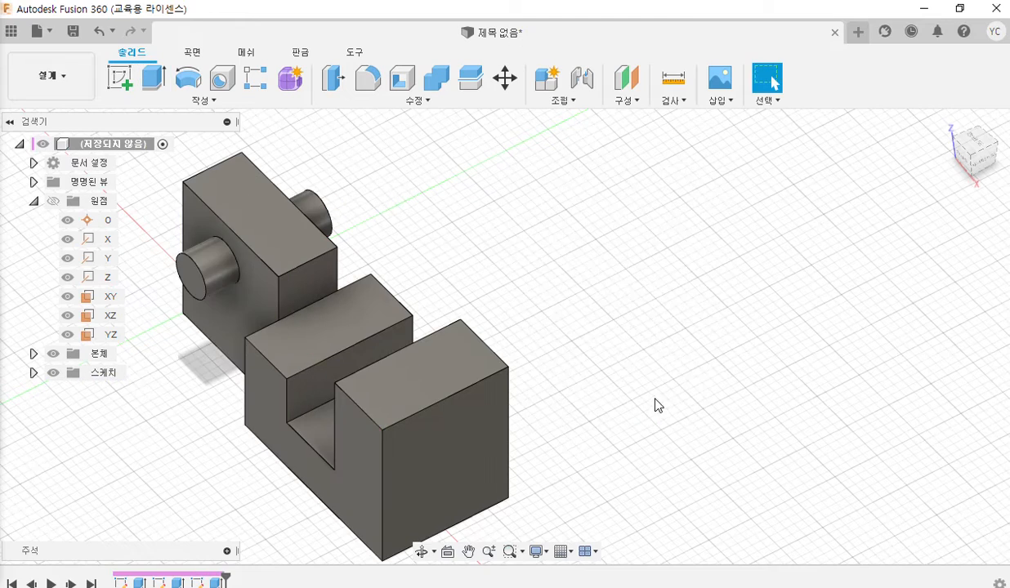
- Restore the smaller modeling window beside the PDF drawing and examine the drawing's isometric views and notes for the chamfer size
middle_click_drag(416, 290, 551, 267)
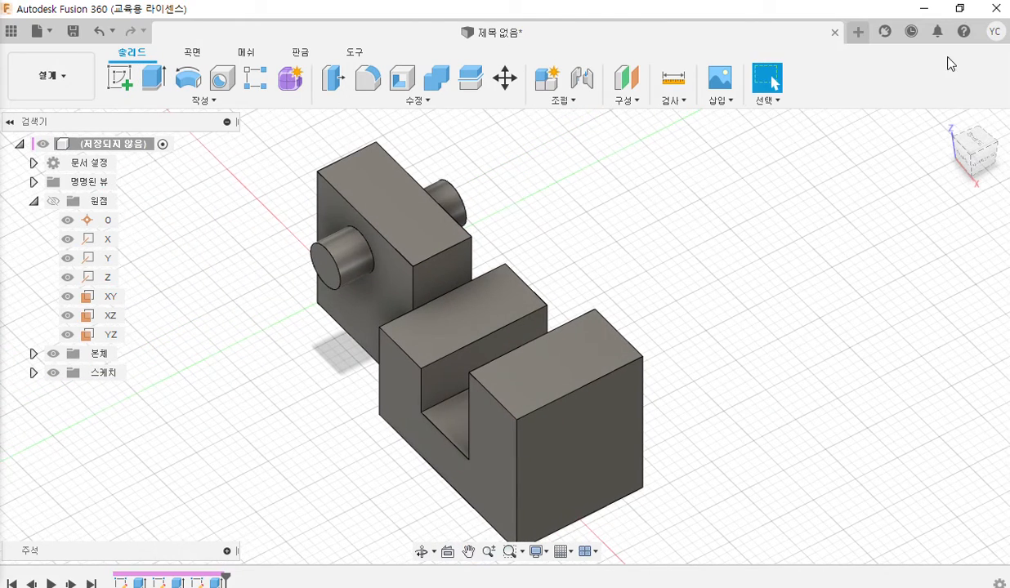
left_click(961, 9)
middle_click_drag(834, 246, 727, 261)
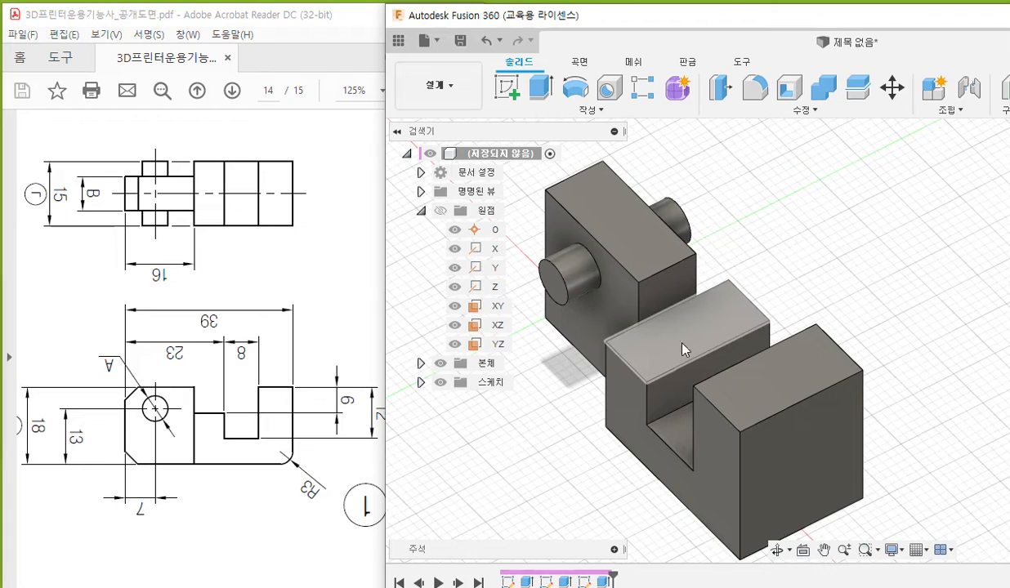
mouse_move(687, 348)
middle_mouse_down("shift")
mouse_move(717, 309)
mouse_move(778, 318)
mouse_move(671, 386)
mouse_move(690, 335)
middle_mouse_up("shift")
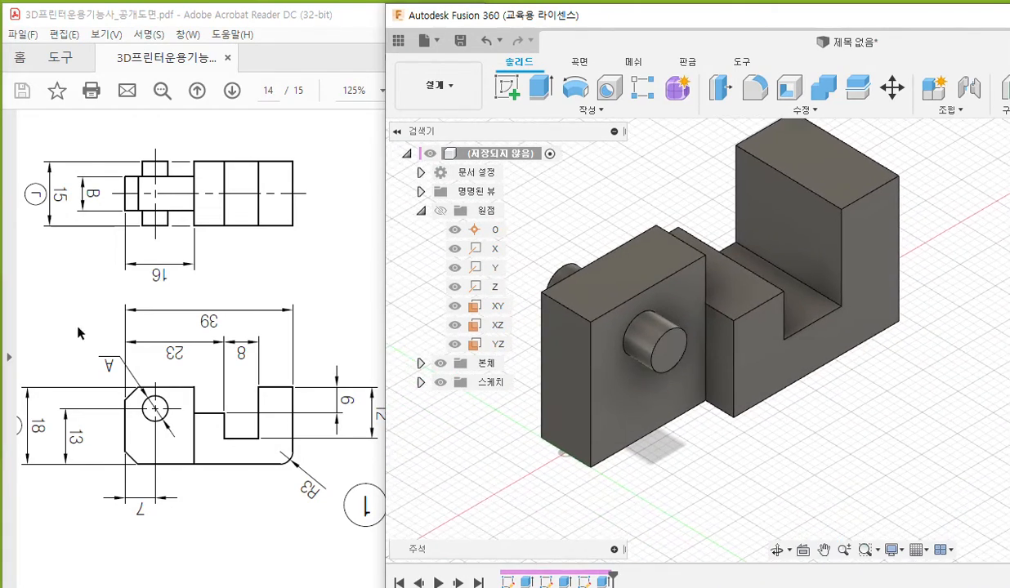
left_click(193, 340)
scroll(202, 356, "up", 10)
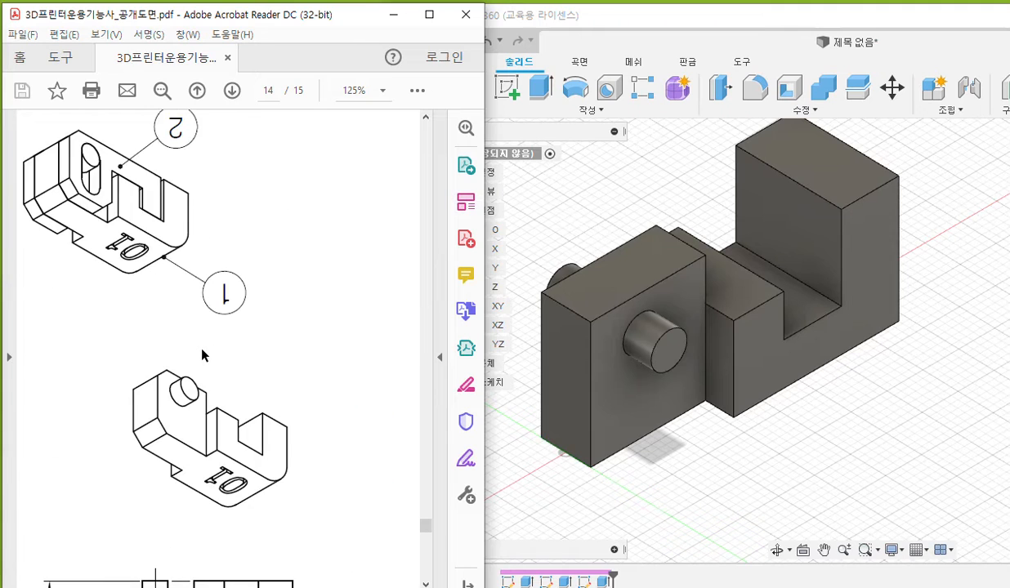
scroll(219, 339, "left", 10)
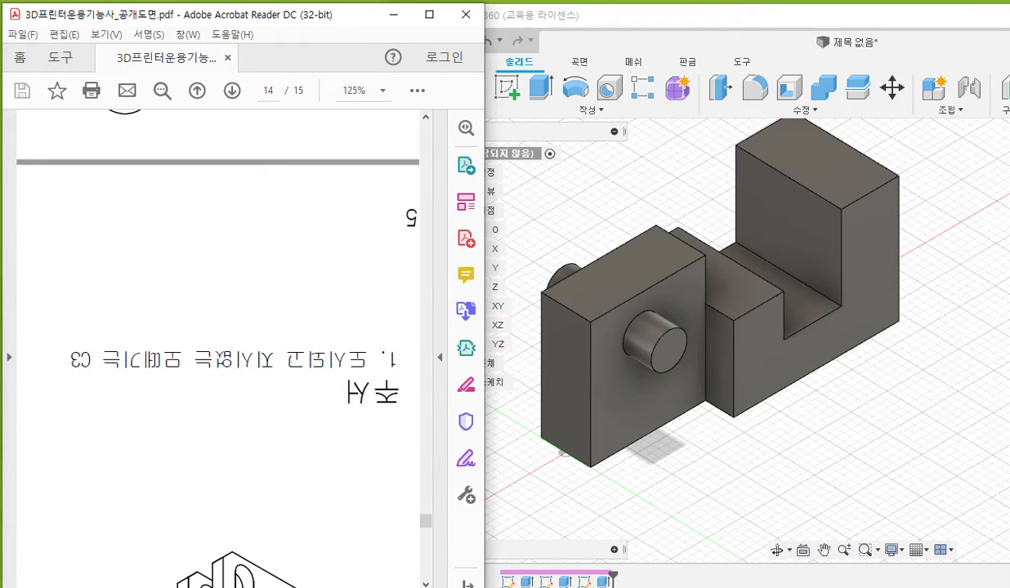
scroll(303, 586, "right", 8)
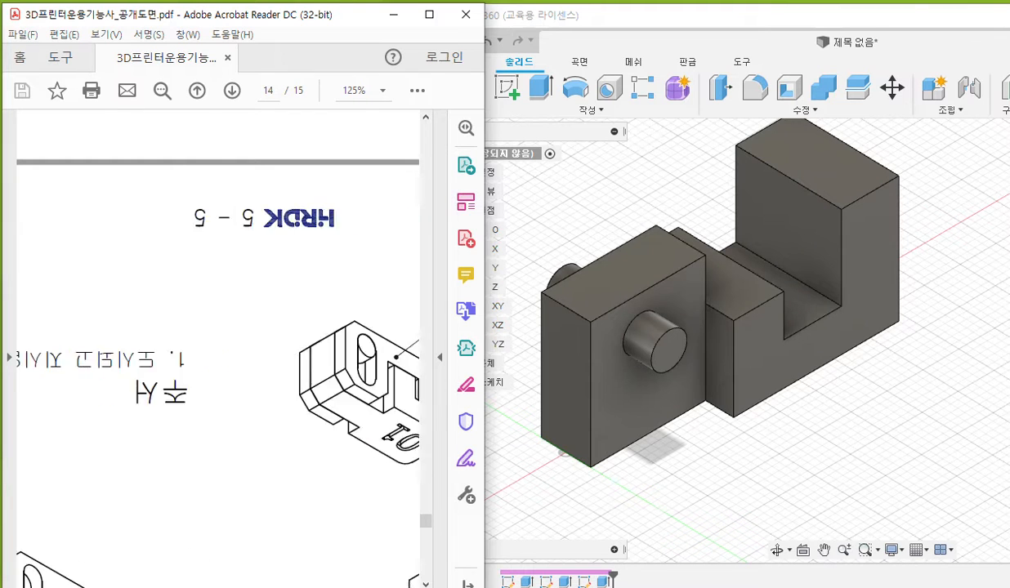
scroll(322, 496, "down", 15)
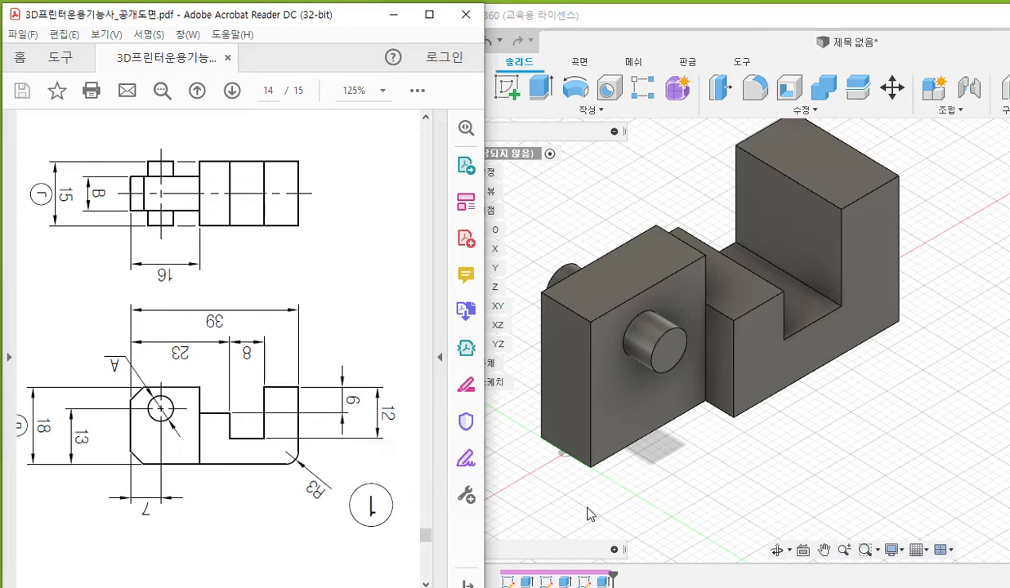
- Mark in red the upper and lower end edges of the narrow block, note C3 beside them, and clear the marks
key("F12")
left_click_drag(523, 429, 609, 477)
left_click_drag(527, 284, 585, 316)
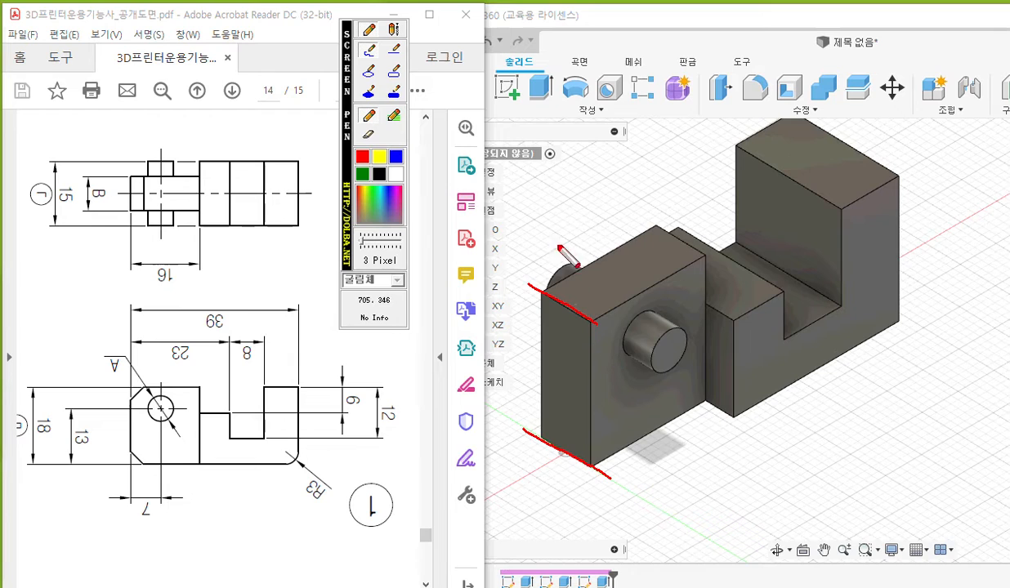
mouse_move(535, 212)
left_mouse_down()
mouse_move(571, 209)
mouse_move(561, 215)
left_mouse_up()
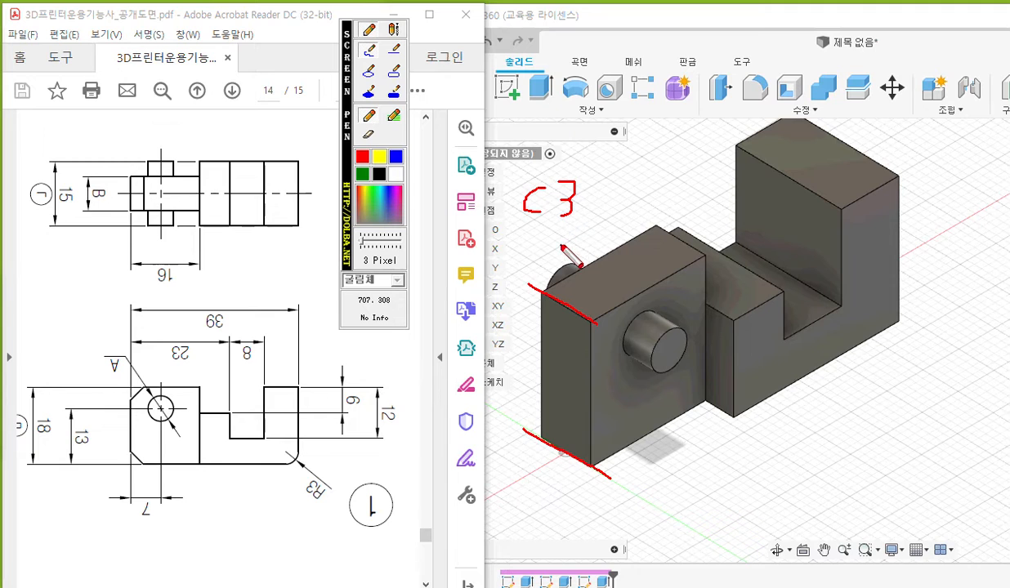
key("Escape")
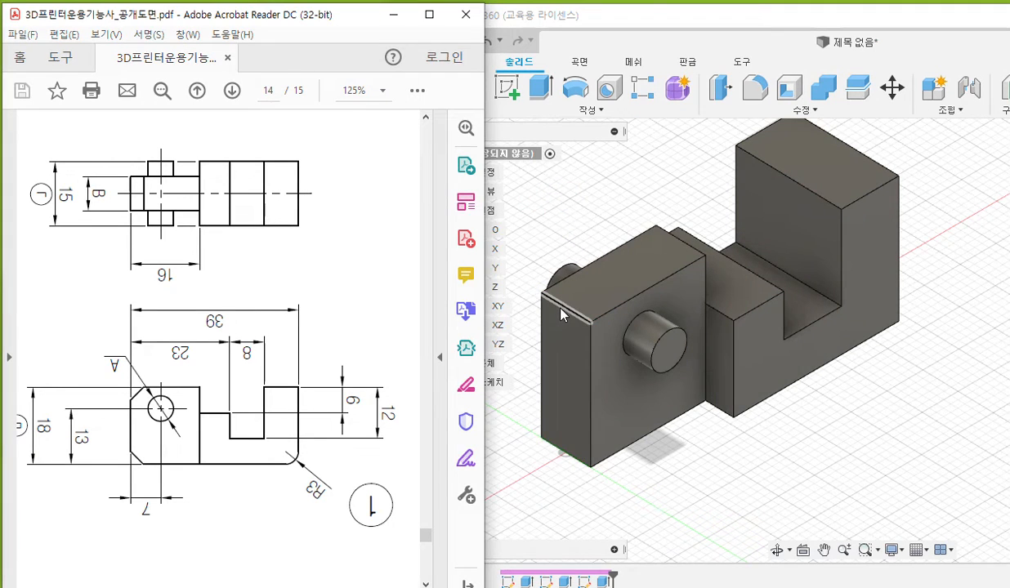
- Chamfer the upper and lower end edges of the narrow block by 3 mm
left_click(542, 296)
left_click(562, 456)
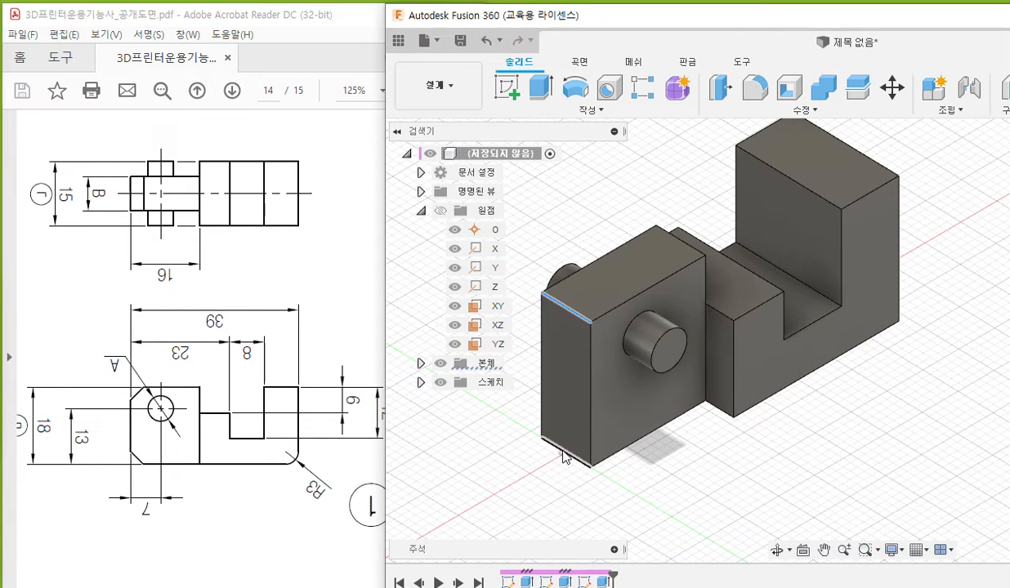
left_click(811, 110)
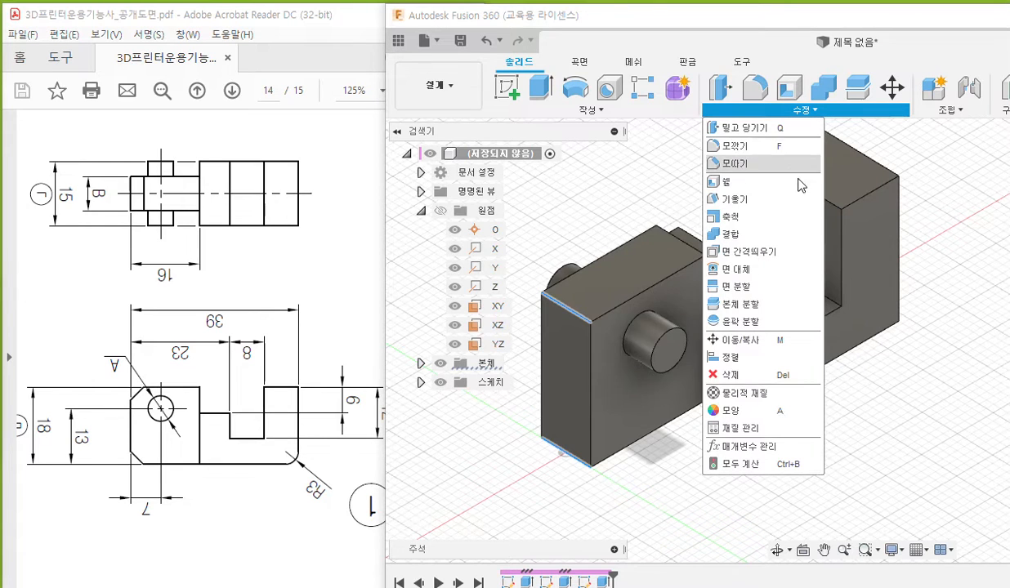
left_click(740, 164)
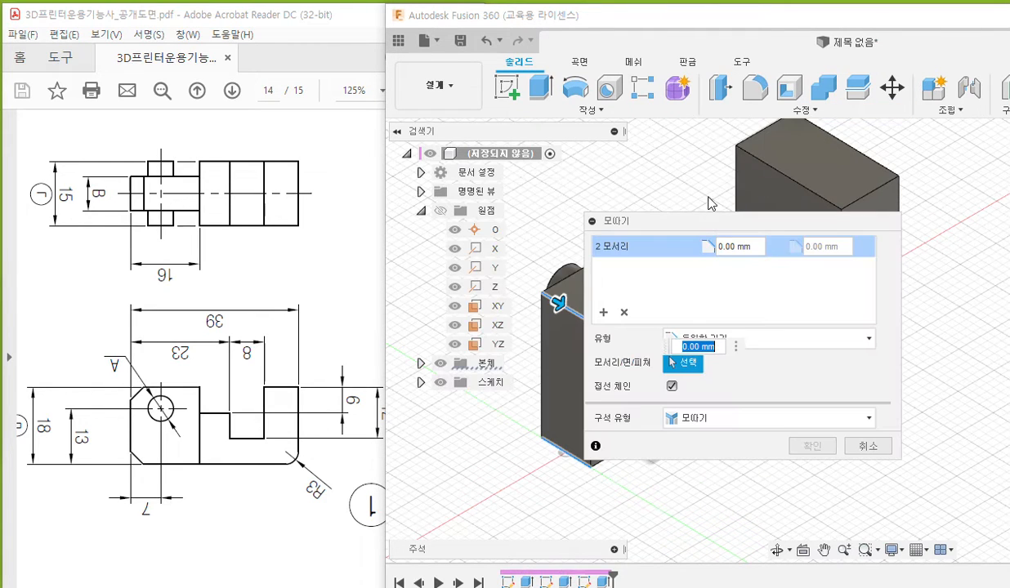
type("3")
key("Return")
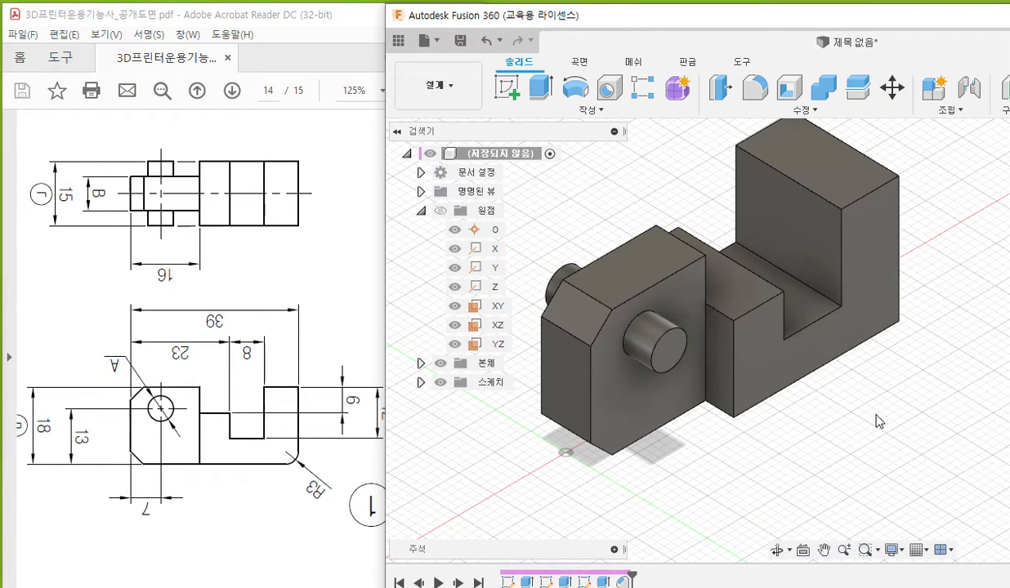
- Mark in red the lower outer edge of the wide block, the Fillet command and the drawing's R3 dimension, and clear the marks
middle_click_drag(891, 404, 838, 487, "shift")
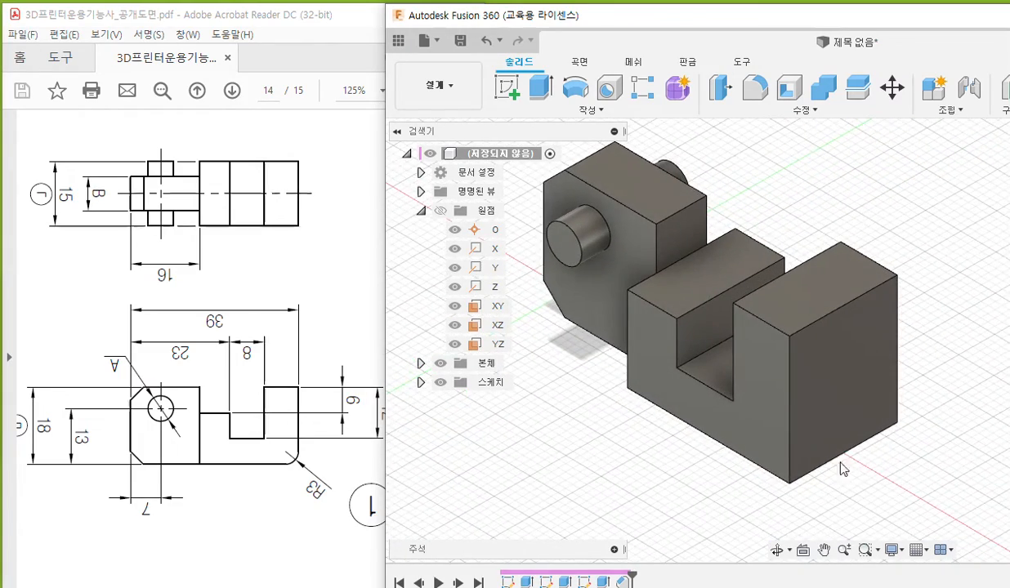
key("F12")
left_click_drag(910, 413, 779, 492)
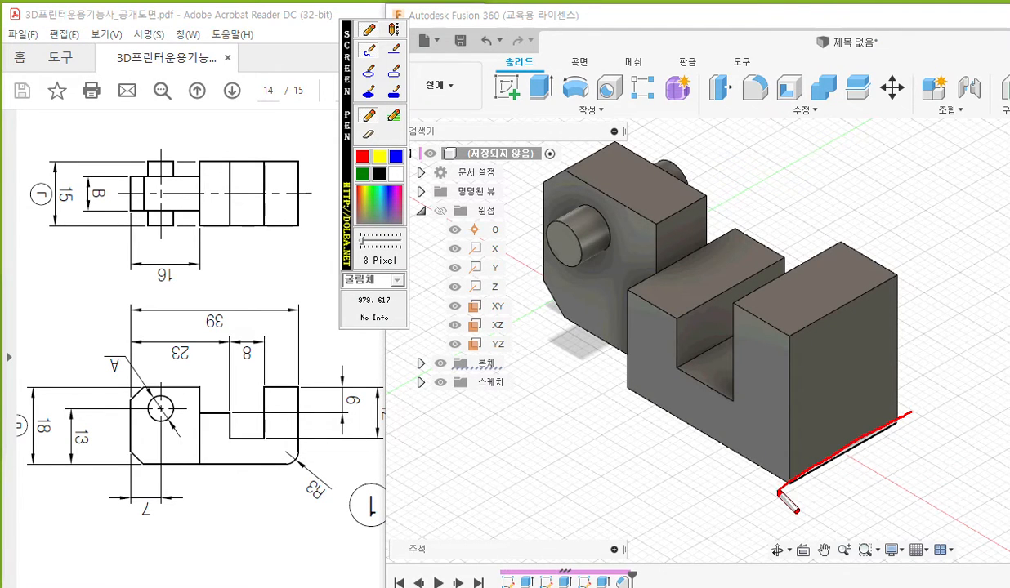
mouse_move(742, 122)
left_mouse_down()
mouse_move(770, 119)
mouse_move(760, 134)
left_mouse_up()
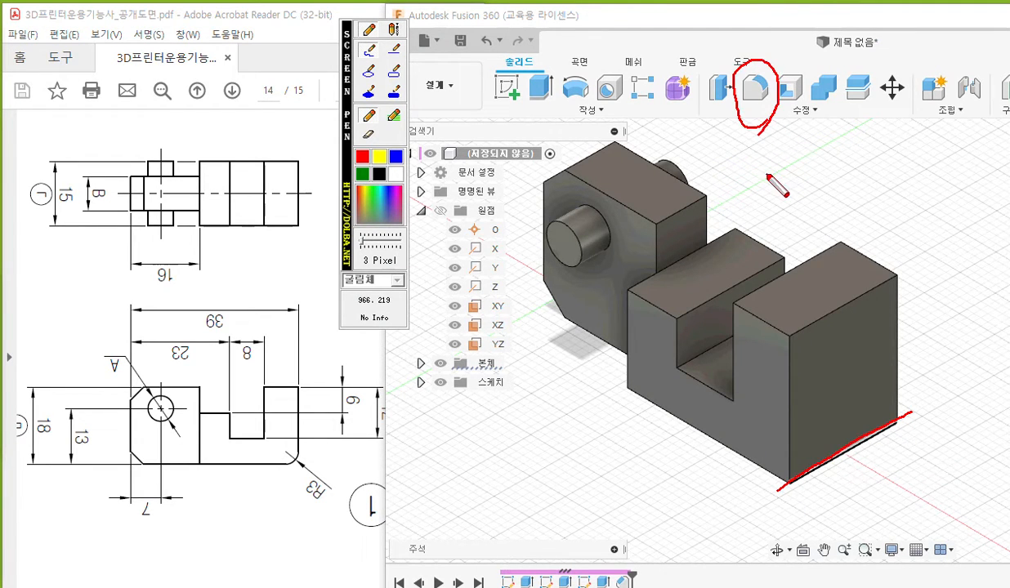
mouse_move(317, 461)
left_mouse_down()
mouse_move(313, 499)
mouse_move(337, 464)
mouse_move(328, 492)
left_mouse_up()
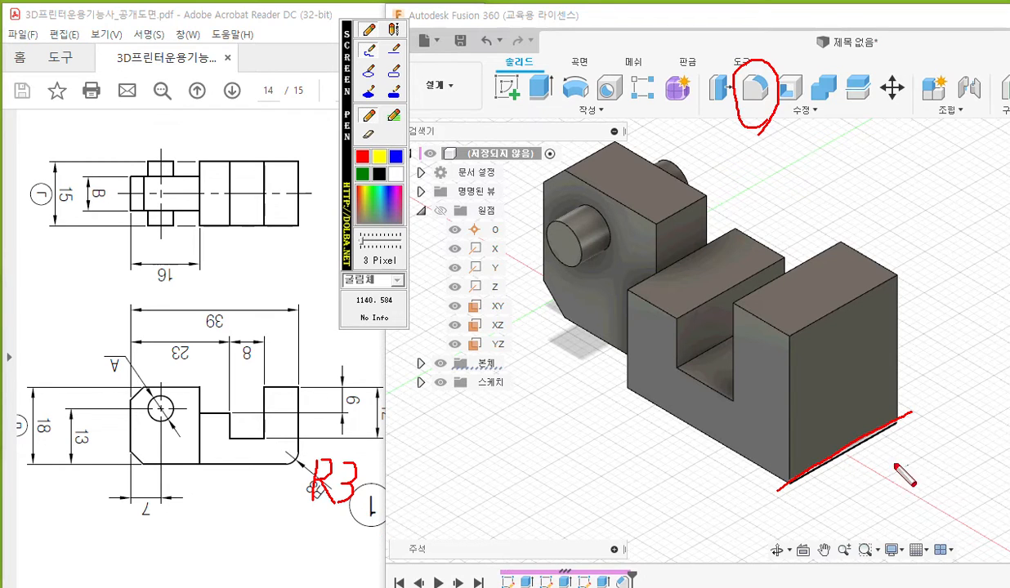
key("Escape")
- Fillet the lower outer edge of the wide block with a 3 mm radius
left_click(849, 451)
left_click(755, 86)
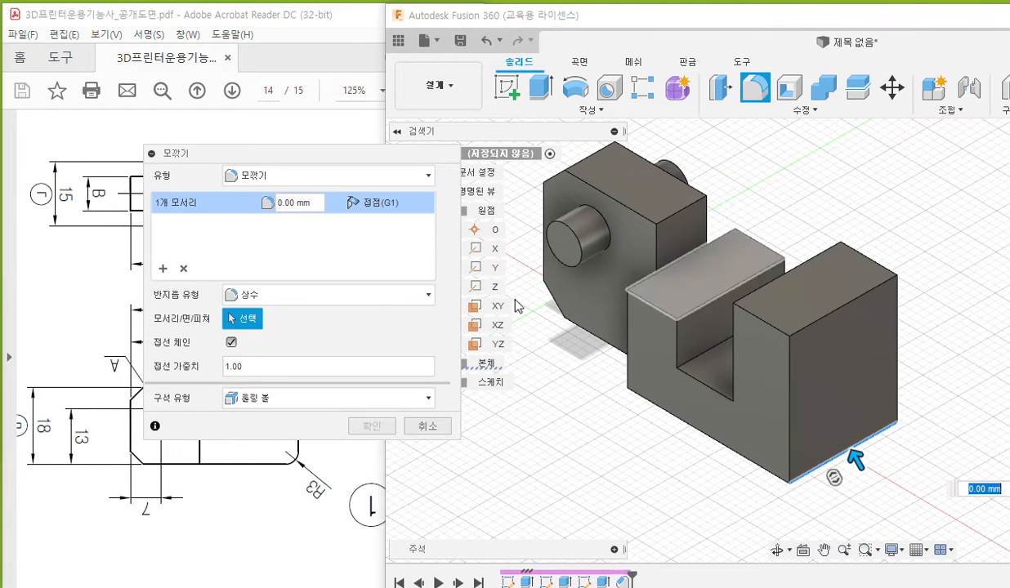
left_click(311, 202)
triple_click(310, 201)
type("3")
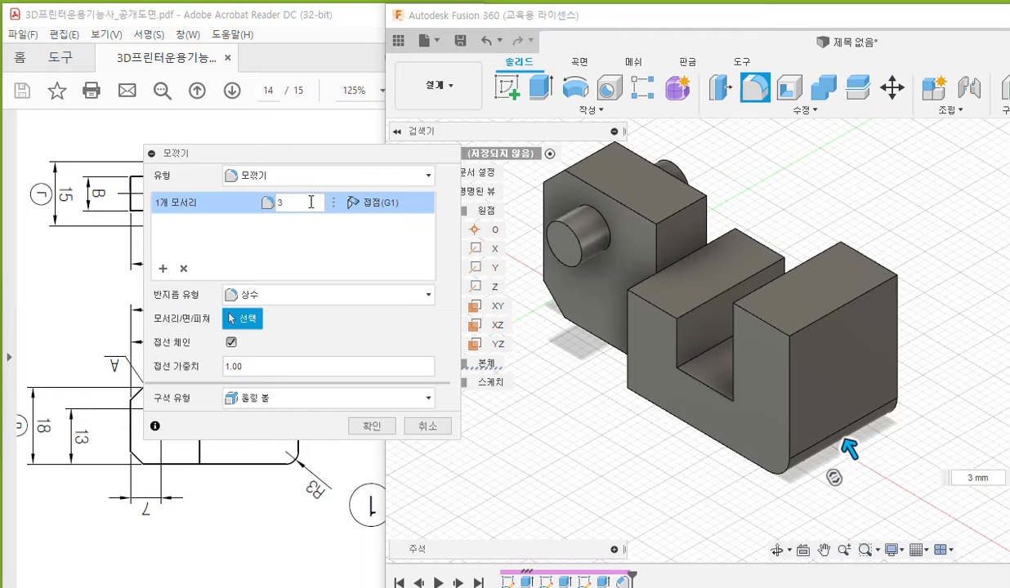
key("Return")
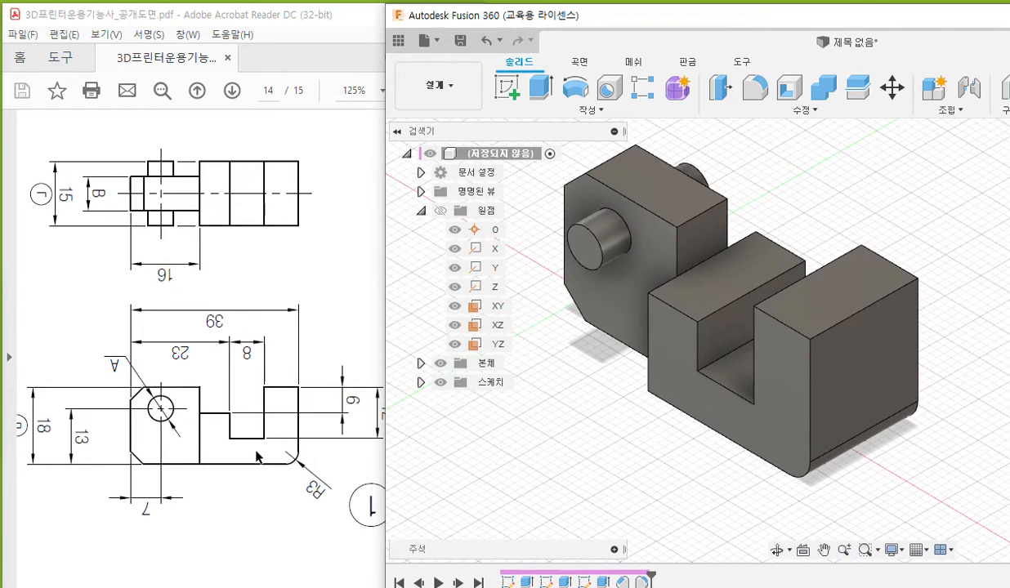
- Examine the PDF drawing's front, top and isometric views for the remaining engraved number on the underside
left_click(318, 469)
scroll(217, 347, "right", 1)
scroll(218, 348, "left", 5)
scroll(218, 348, "right", 5)
scroll(310, 523, "left", 3)
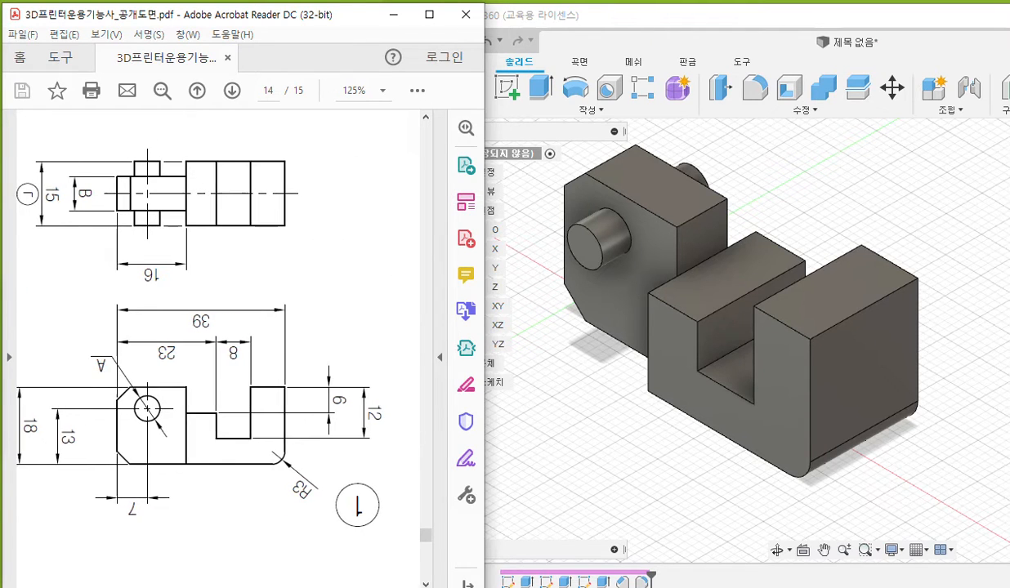
scroll(310, 523, "up", 4)
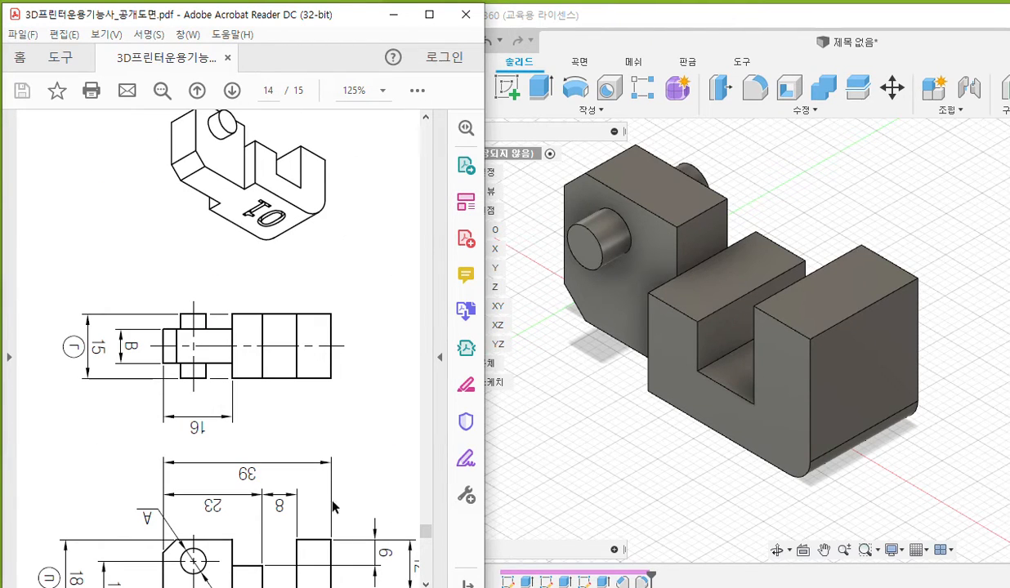
left_click(662, 453)
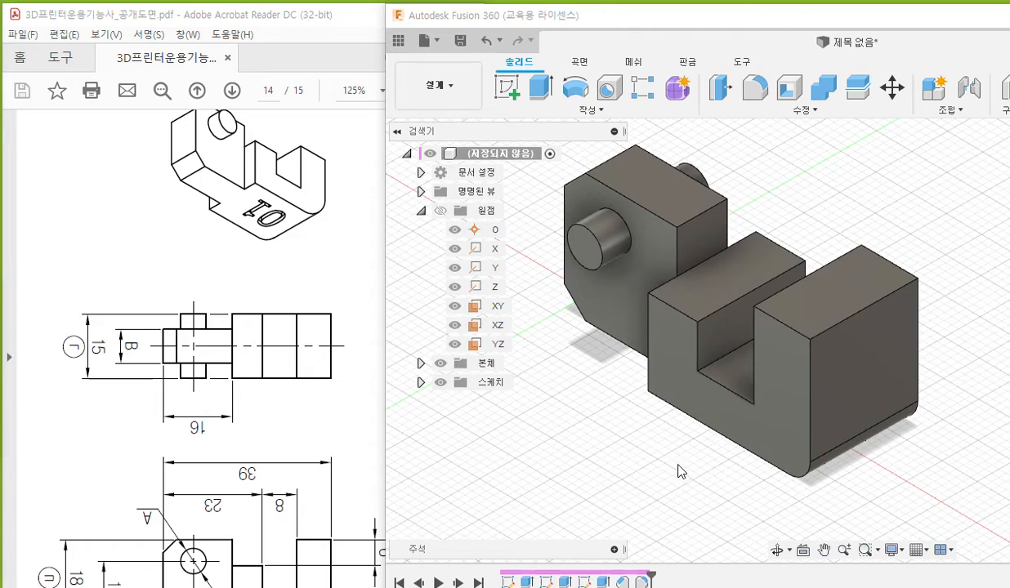
- Select the flat bottom face of the part, handwrite 25 on it in red, and clear the marks
middle_click_drag(677, 465, 595, 473, "shift")
middle_click_drag(900, 350, 938, 356, "shift")
left_click(767, 300)
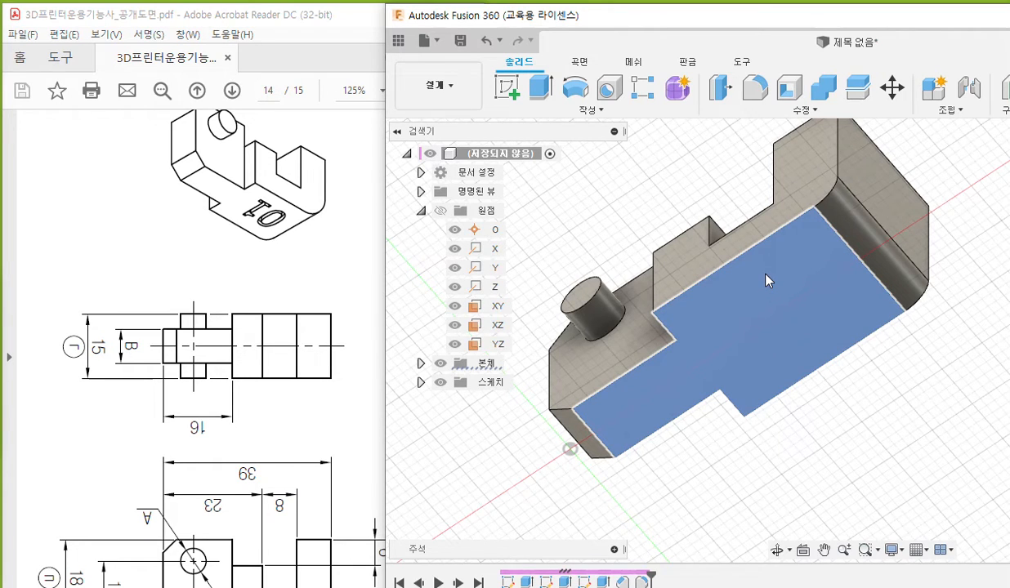
key("F9")
mouse_move(838, 308)
left_mouse_down()
mouse_move(808, 323)
mouse_move(804, 259)
mouse_move(766, 279)
left_mouse_up()
mouse_move(749, 355)
left_mouse_down()
mouse_move(772, 335)
mouse_move(737, 323)
mouse_move(726, 294)
left_mouse_up()
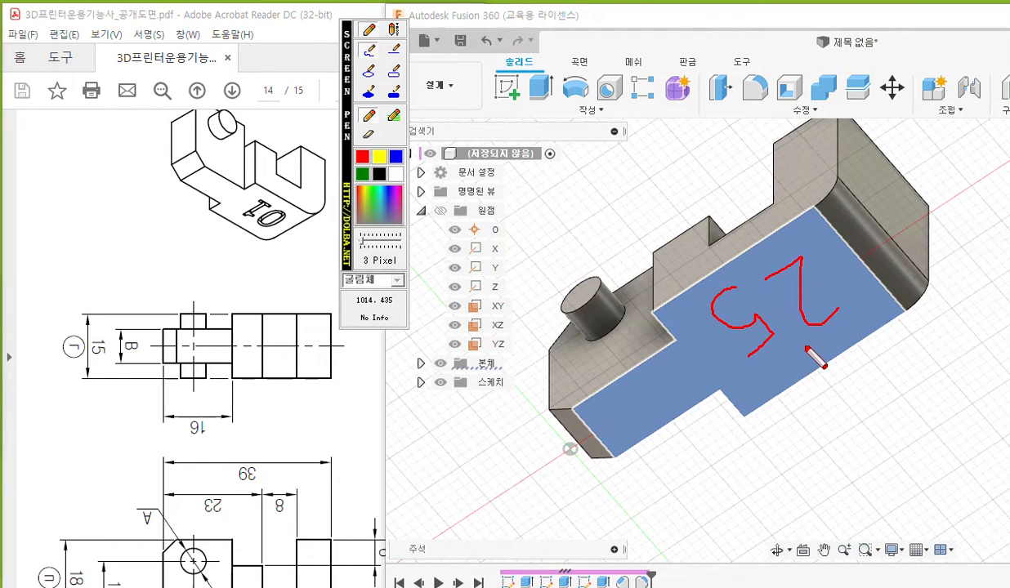
key("Escape")
- Create a sketch on the selected bottom face and maximize the modeling window
right_click(778, 322)
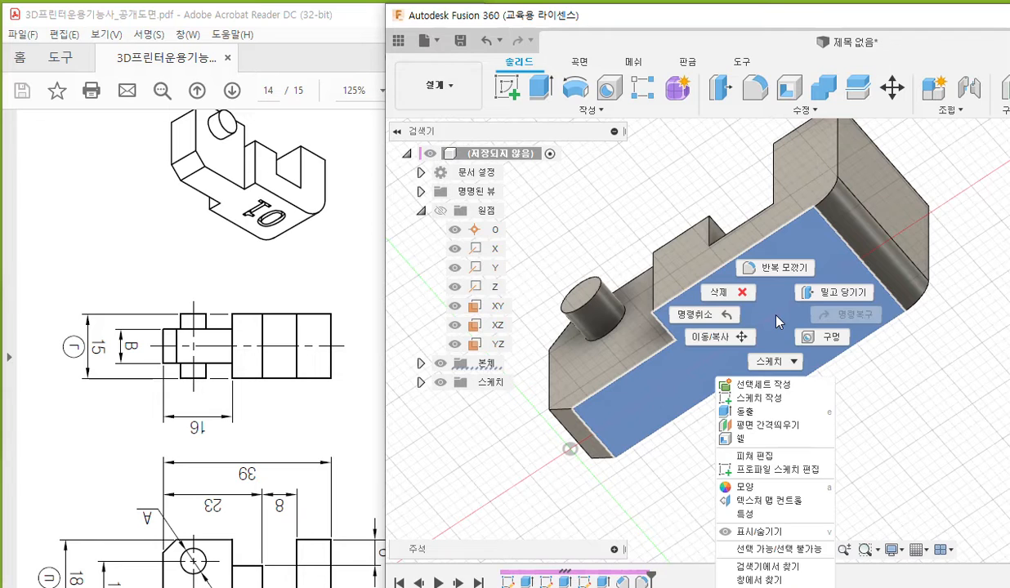
left_click(769, 402)
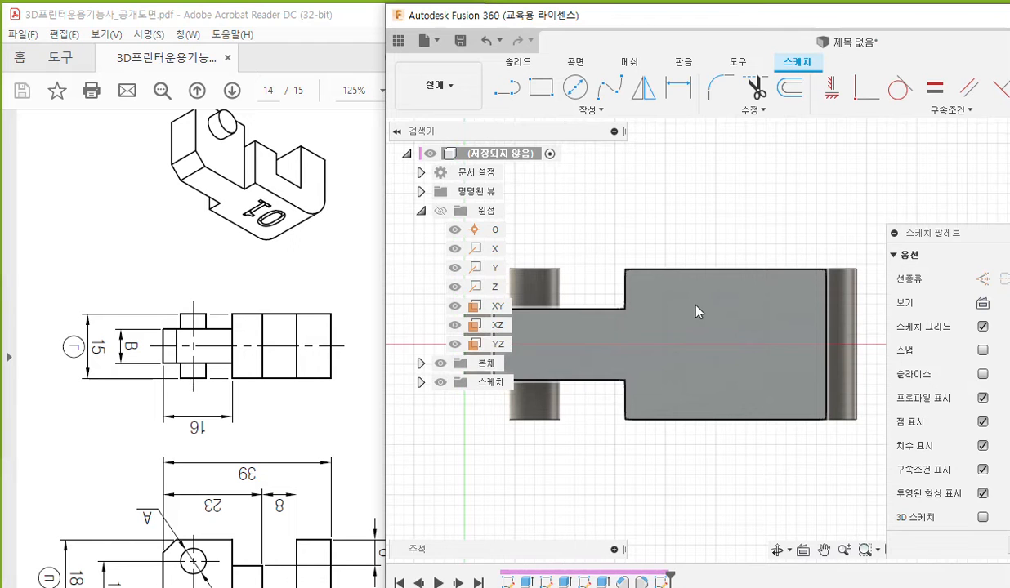
double_click(683, 25)
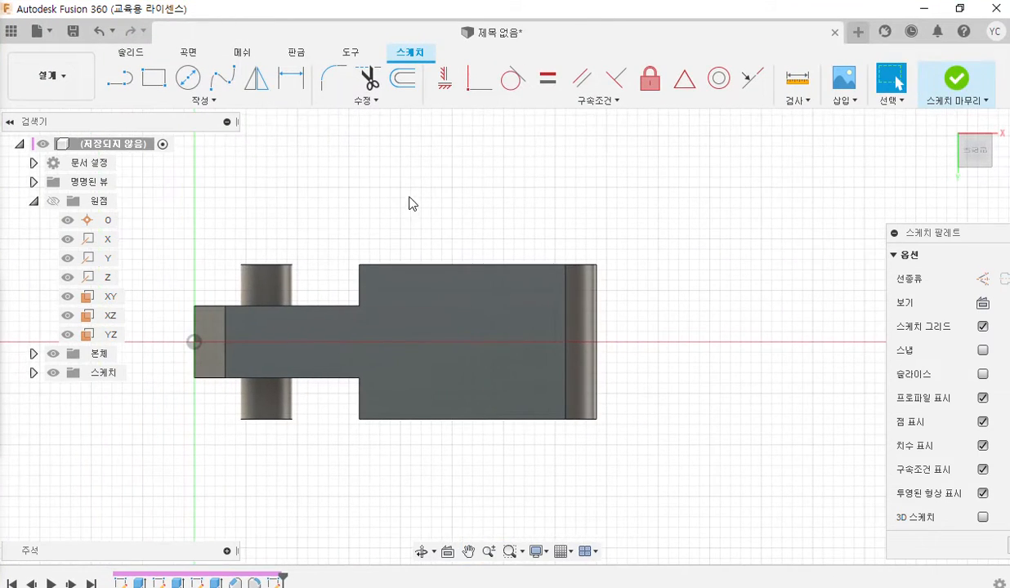
- Show the sketch creation commands and circle the Text command in red
left_click(186, 103)
key("ctrl+2")
key("Escape")
left_click(203, 103)
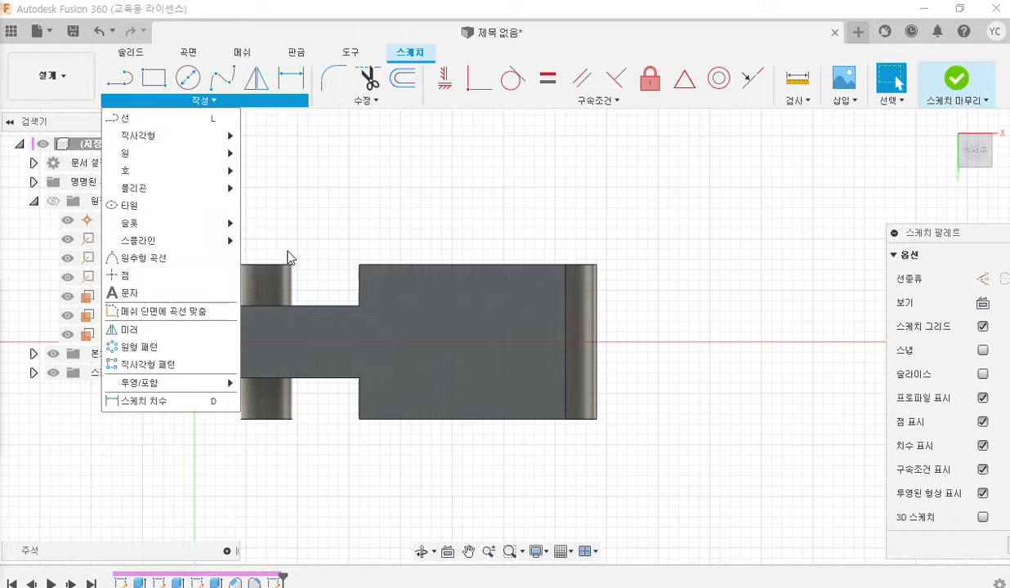
key("ctrl+2")
mouse_move(226, 293)
left_mouse_down()
mouse_move(219, 300)
mouse_move(225, 290)
left_mouse_up()
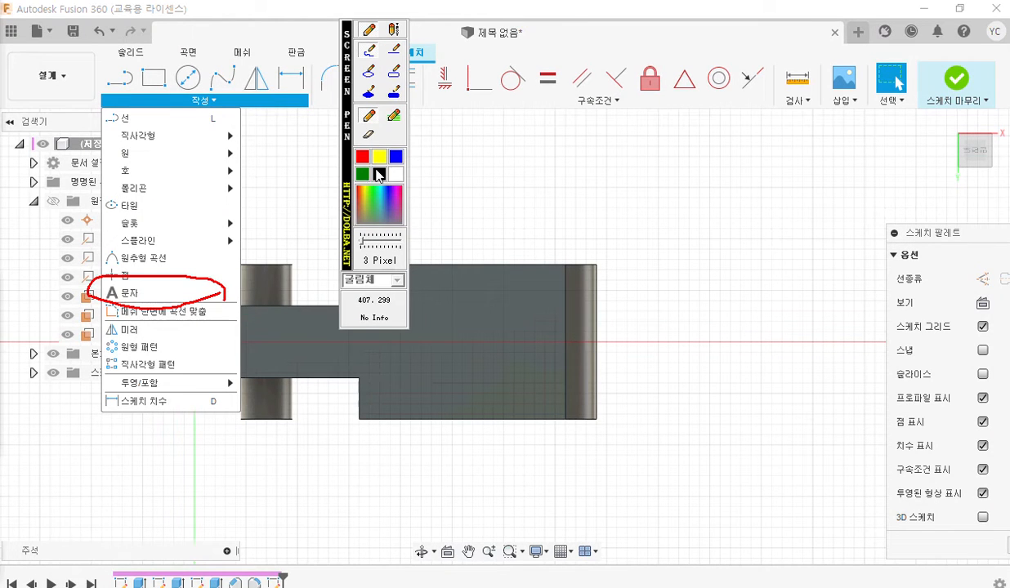
- Mark in red two diagonal corners, 1 and 2, and a rectangular text frame on the wide bottom face, and clear the marks
left_click_drag(347, 204, 834, 300)
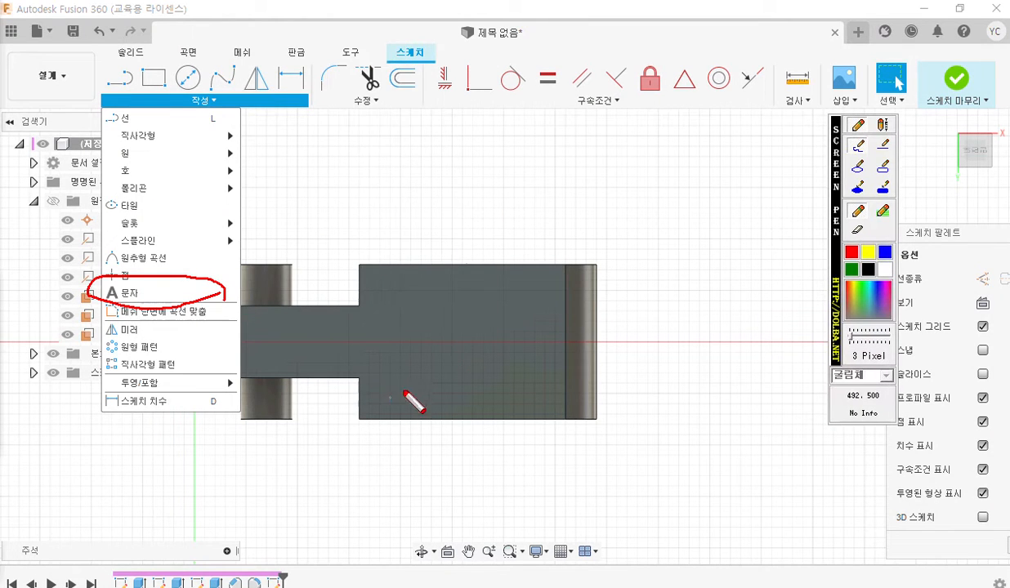
left_click_drag(385, 382, 409, 400)
left_click_drag(409, 380, 379, 409)
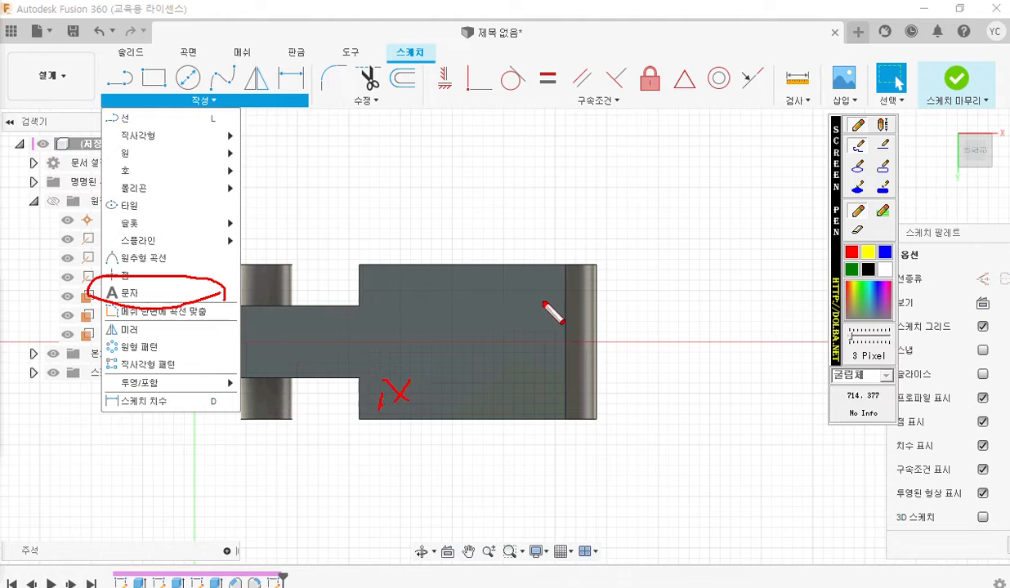
left_click_drag(520, 284, 533, 296)
mouse_move(531, 281)
left_mouse_down()
mouse_move(523, 298)
mouse_move(549, 288)
left_mouse_up()
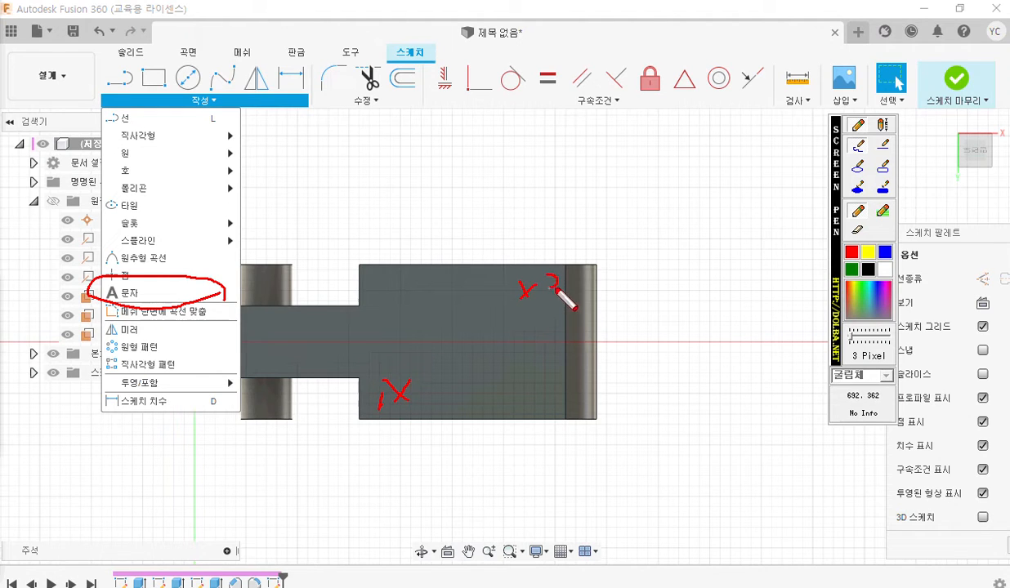
mouse_move(411, 390)
left_mouse_down()
mouse_move(482, 389)
mouse_move(535, 300)
mouse_move(410, 296)
mouse_move(408, 389)
left_mouse_up()
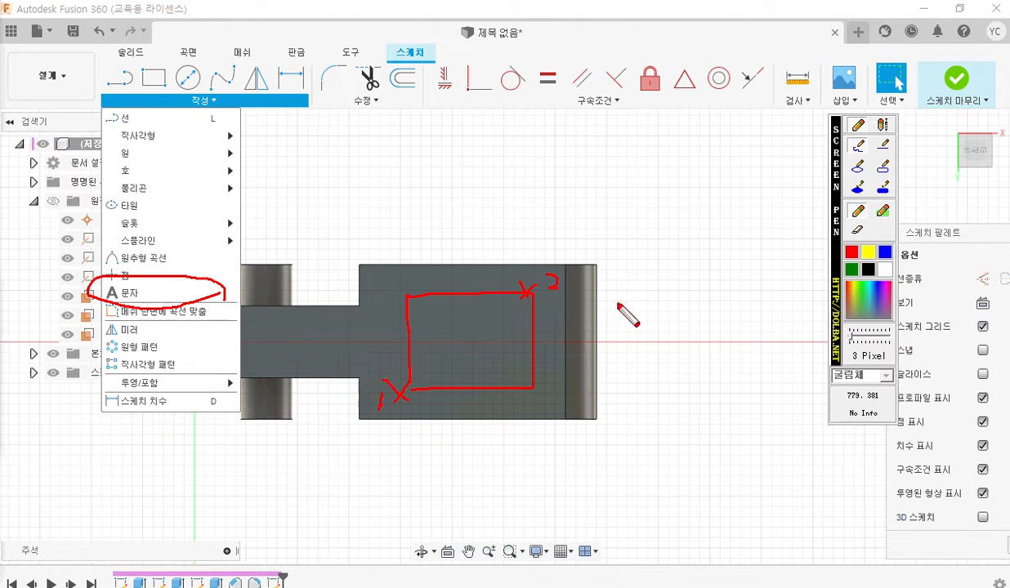
key("Escape")
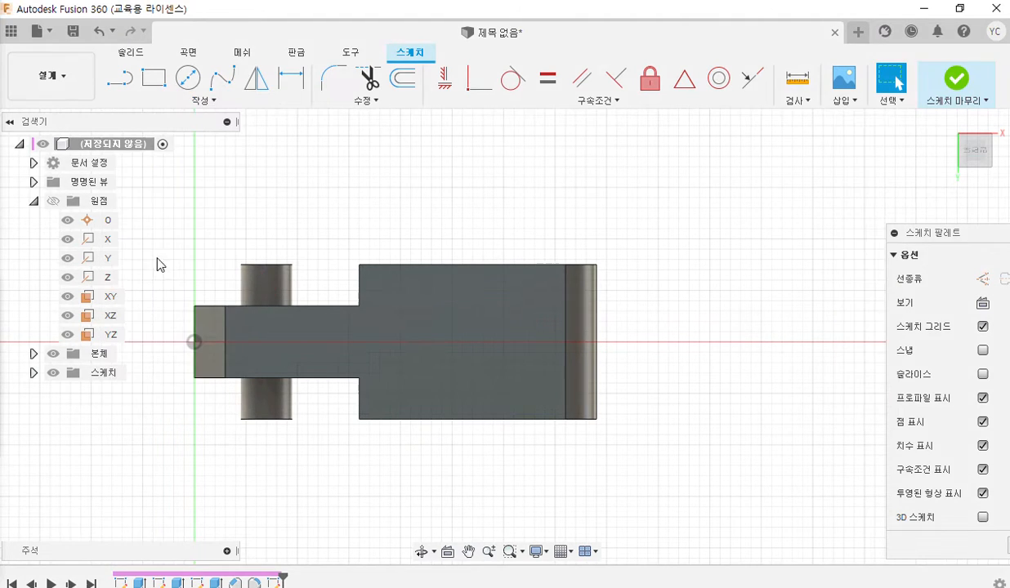
- Add sketch text with its rectangular frame spanning diagonally across the wide part of the bottom face
left_click(200, 99)
left_click(125, 291)
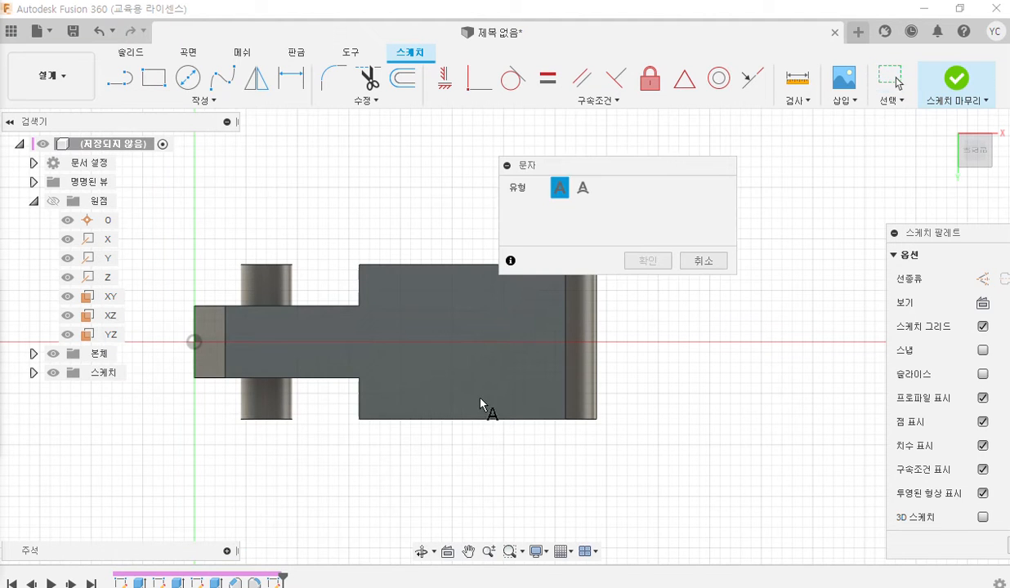
left_click(382, 398)
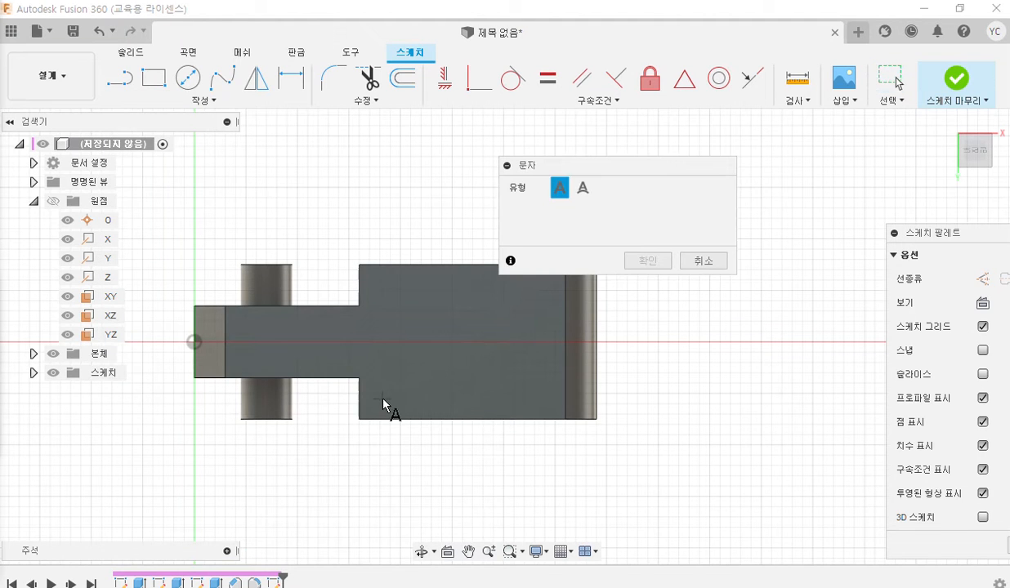
left_click(543, 287)
mouse_move(336, 201)
middle_mouse_down()
mouse_move(228, 194)
mouse_move(219, 161)
middle_mouse_up()
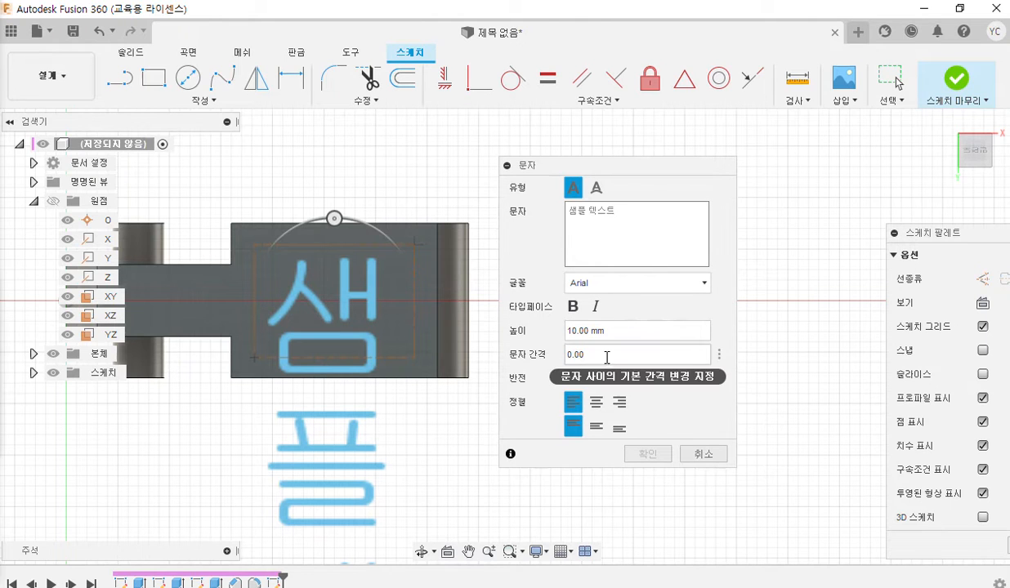
- Centre the sketch text horizontally and vertically in its frame, set its content to 25, and confirm it
left_click(598, 404)
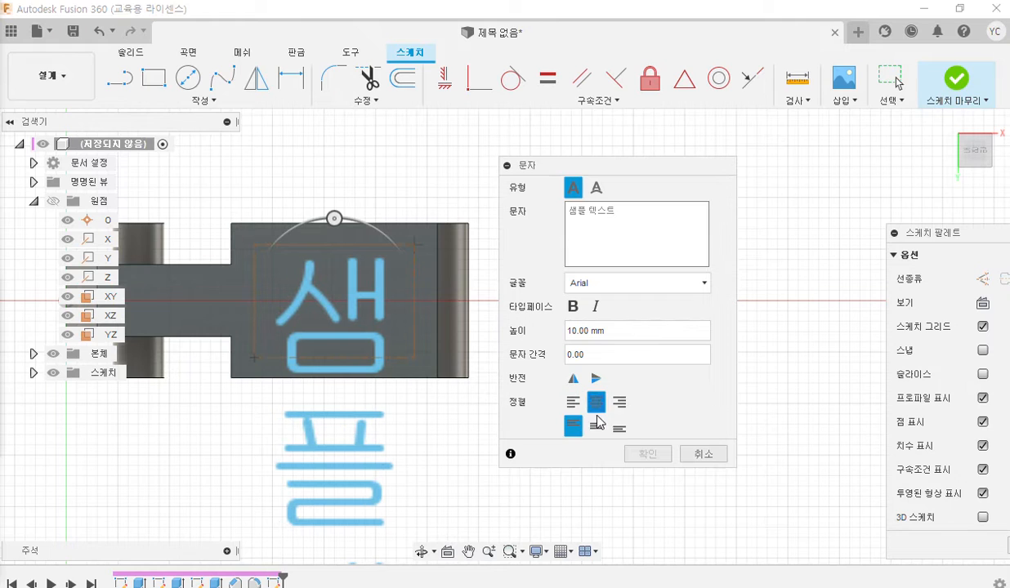
left_click(597, 428)
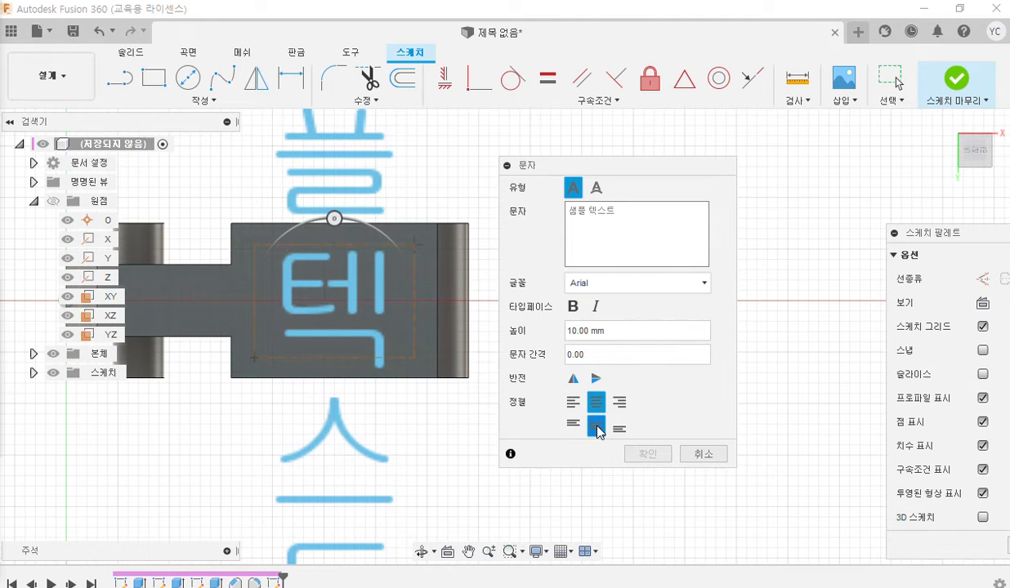
left_click(622, 213)
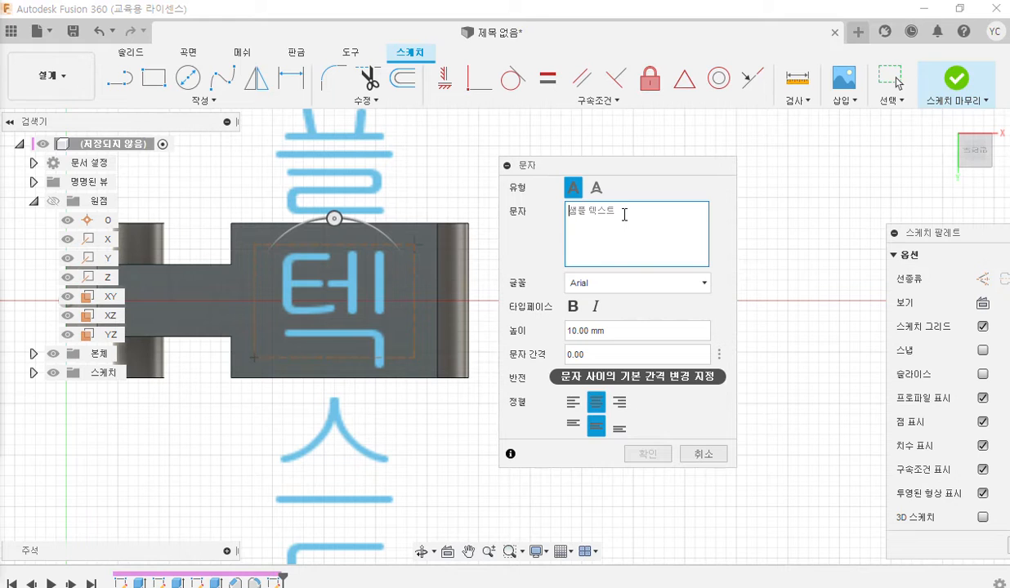
type("25")
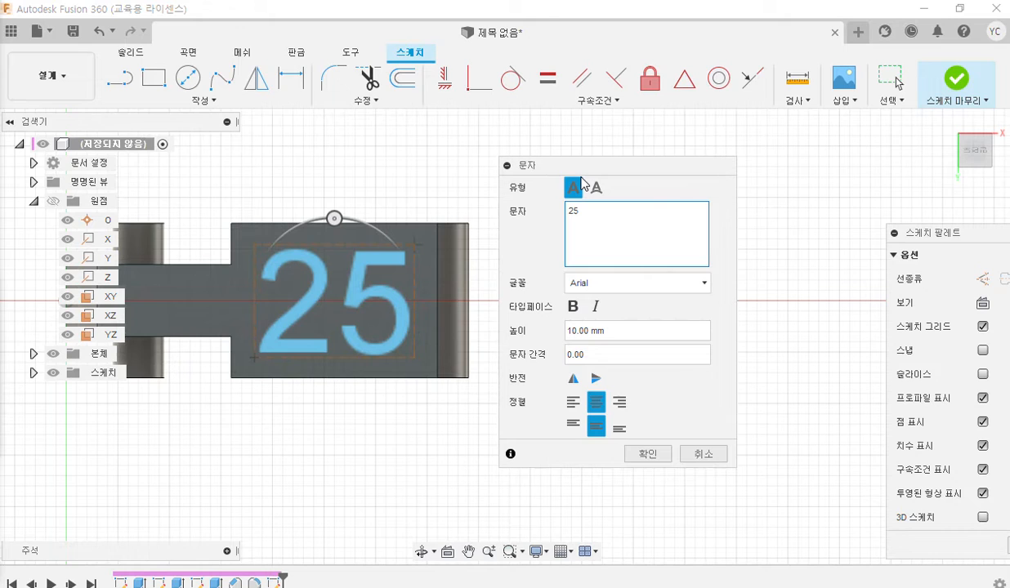
left_click(650, 455)
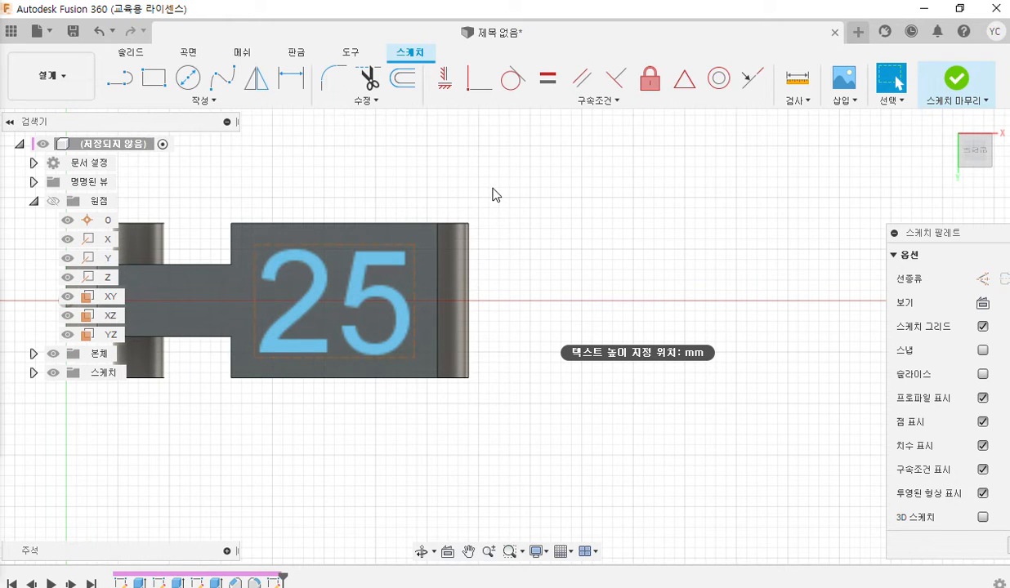
- Open the 25 text for editing, mark its rotation handle in red with an arrow and 180, and clear the marks
double_click(359, 277)
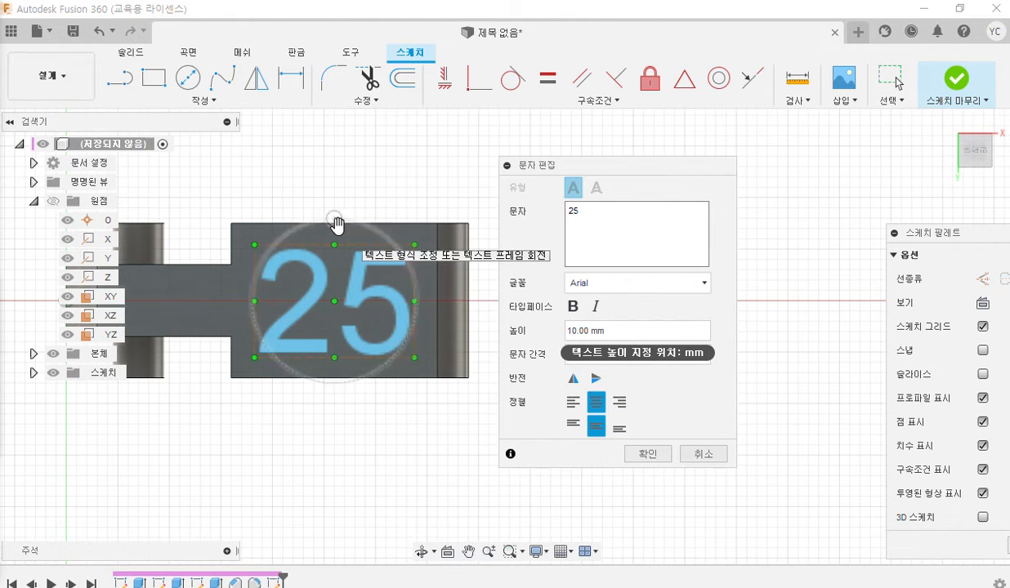
key("F12")
mouse_move(342, 225)
left_mouse_down()
mouse_move(327, 211)
mouse_move(336, 219)
left_mouse_up()
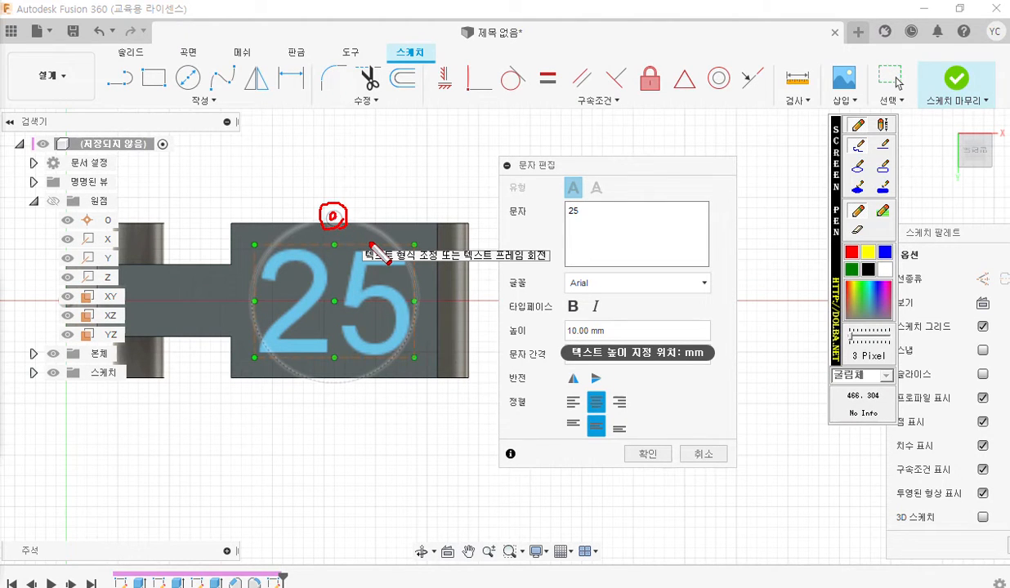
left_click_drag(351, 203, 423, 227)
mouse_move(437, 181)
left_mouse_down()
mouse_move(432, 212)
mouse_move(454, 186)
mouse_move(488, 189)
left_mouse_up()
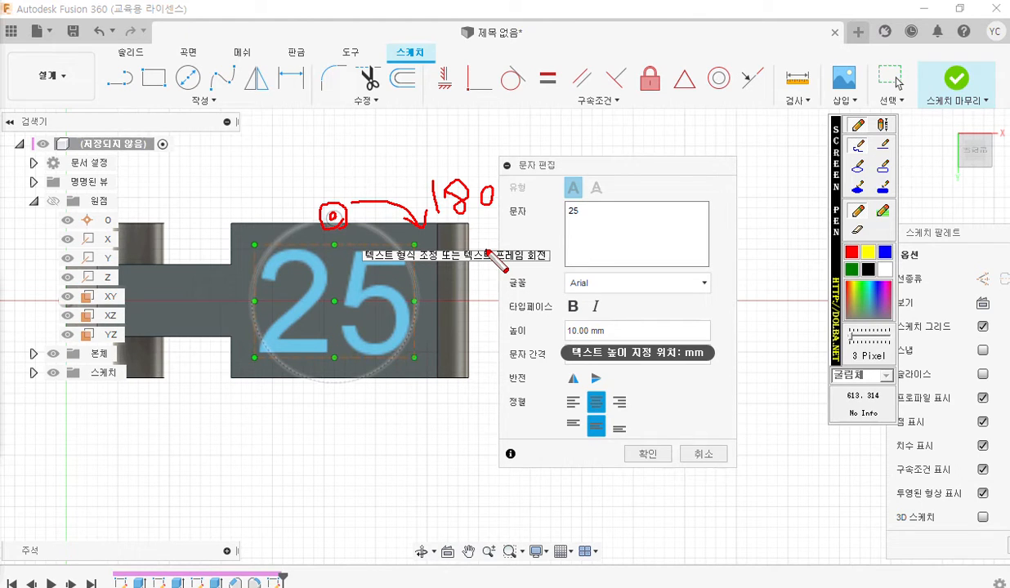
key("Escape")
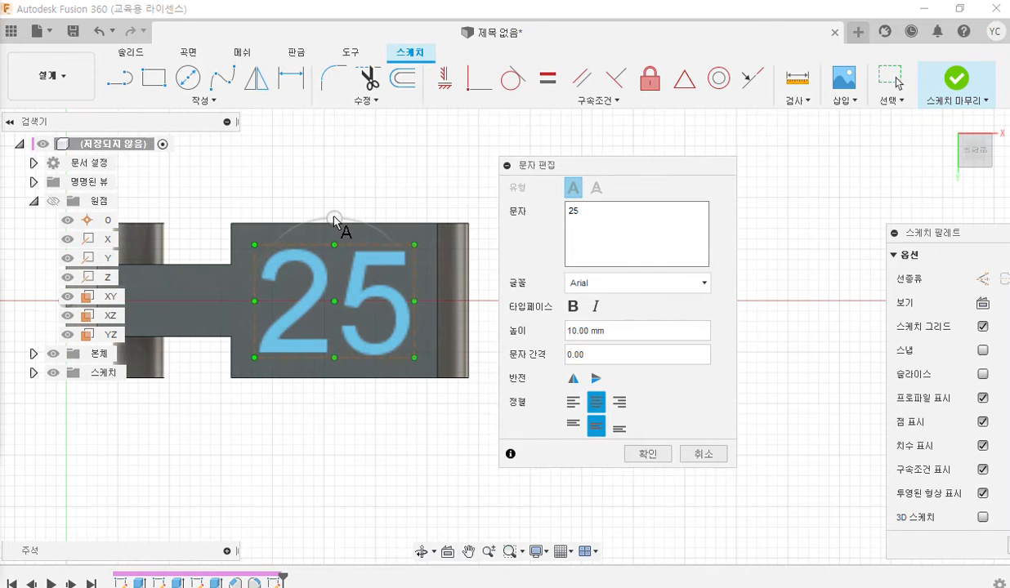
key("Escape")
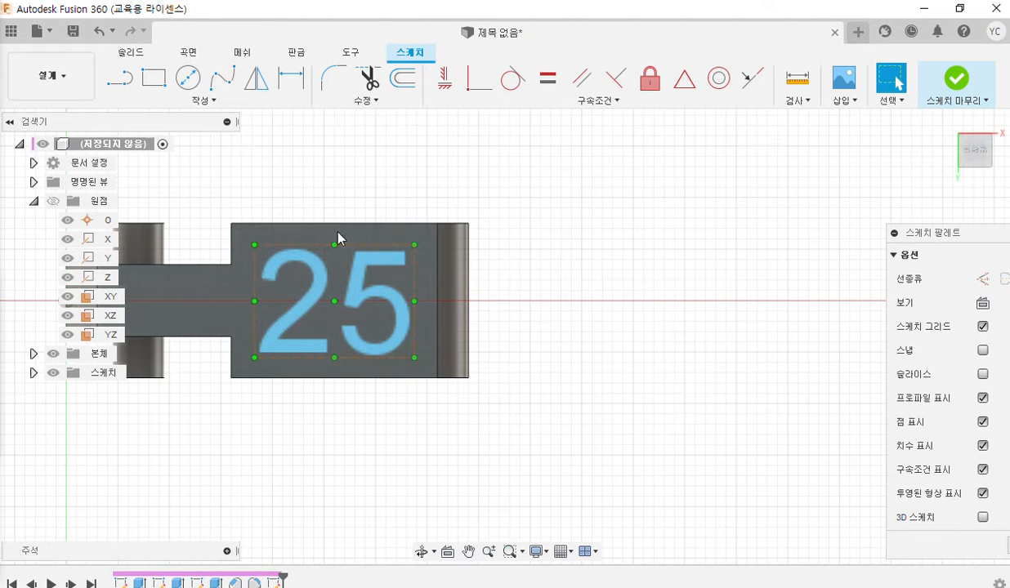
- Open the 25 sketch text on the bottom face for editing
double_click(407, 255)
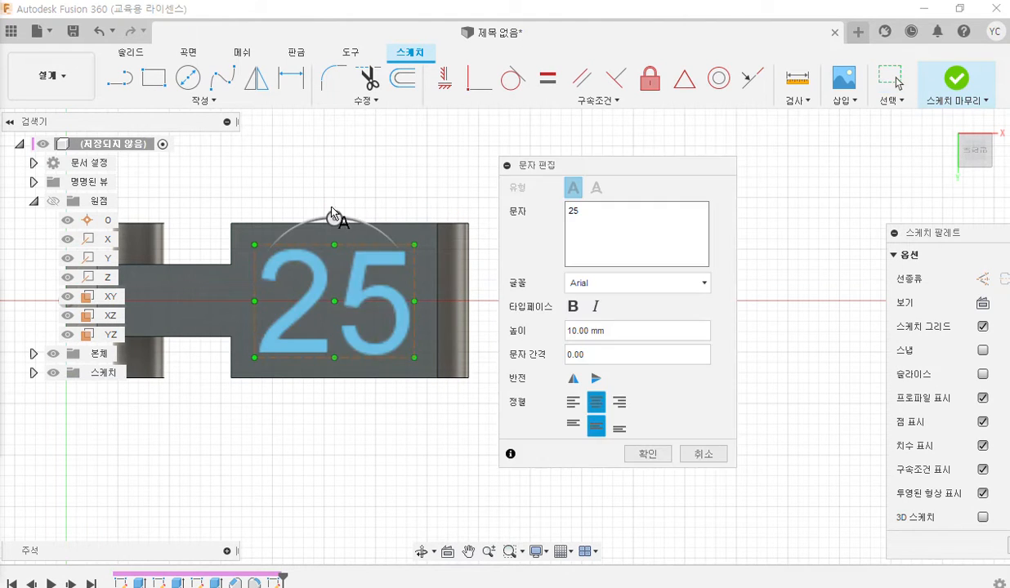
- Rotate the "25" sketch text by 180 degrees and finish editing the text
left_click_drag(334, 219, 452, 347)
type("180")
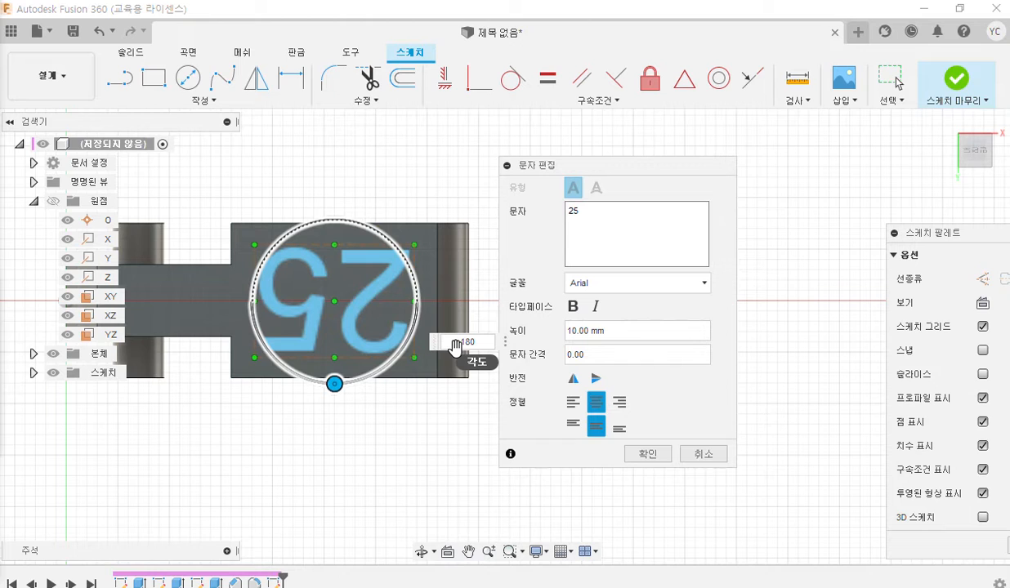
key("Return")
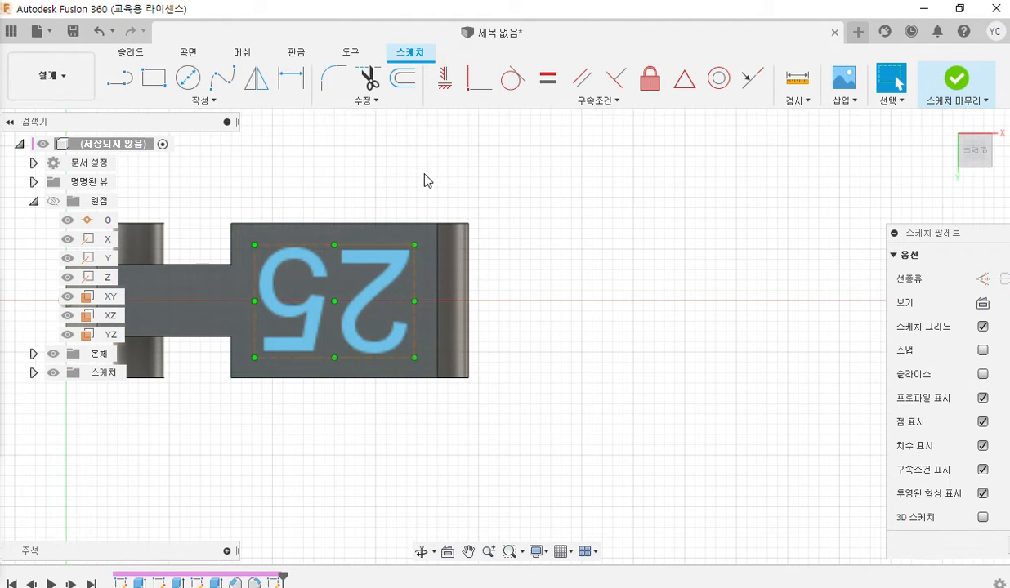
- Dimension the gap between the block's upper edge and the upper edge of the "25" text frame as 2.5 mm
middle_click_drag(471, 211, 533, 208)
scroll(452, 202, "up", 1)
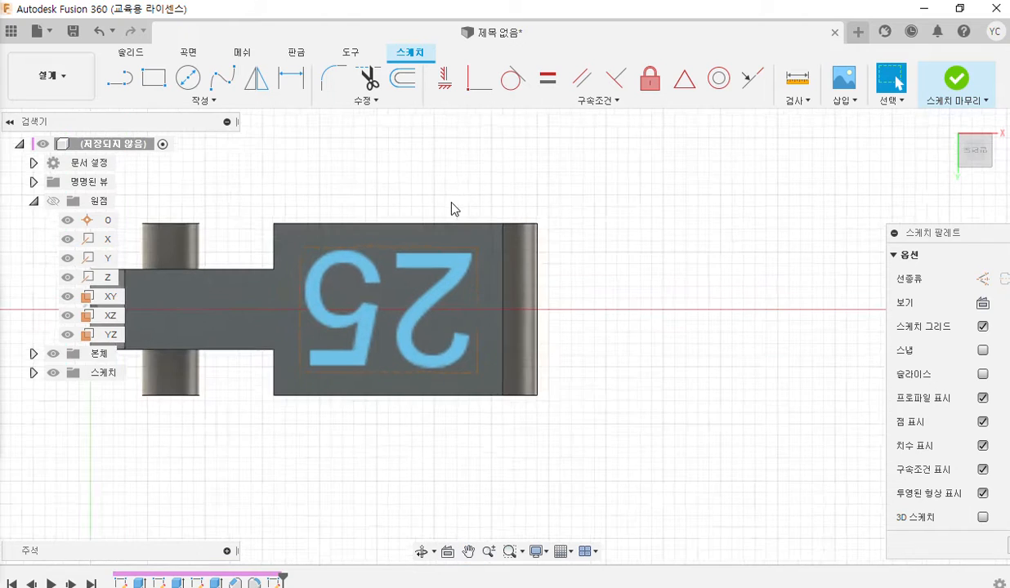
scroll(451, 201, "up", 2)
middle_click_drag(451, 201, 558, 184)
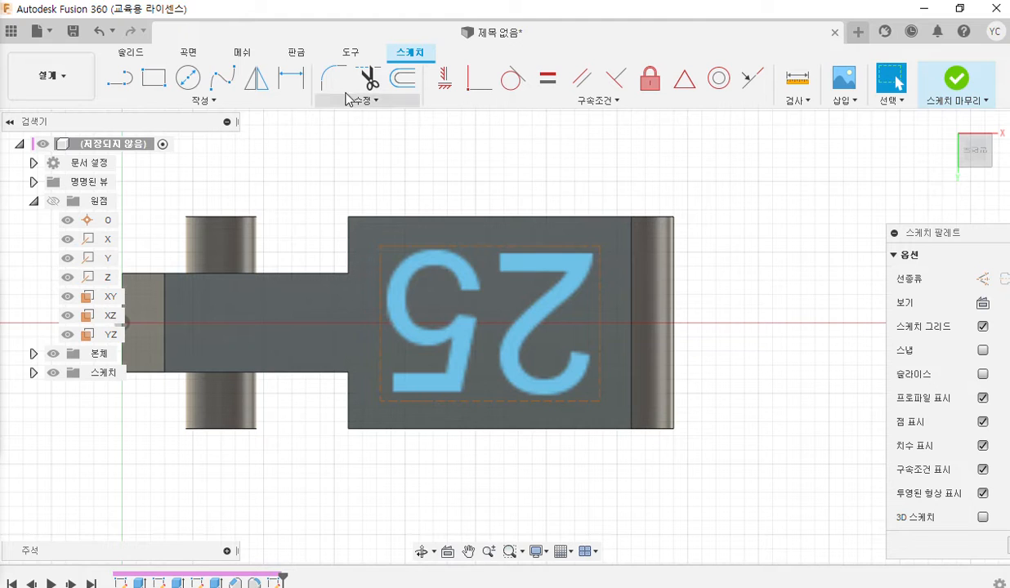
left_click(291, 78)
key("F12")
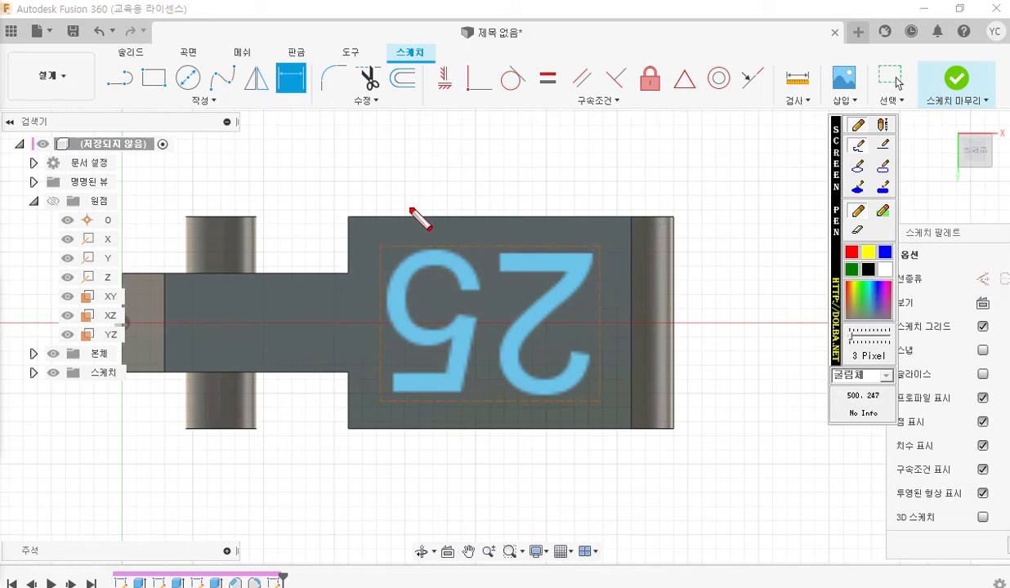
key("F12")
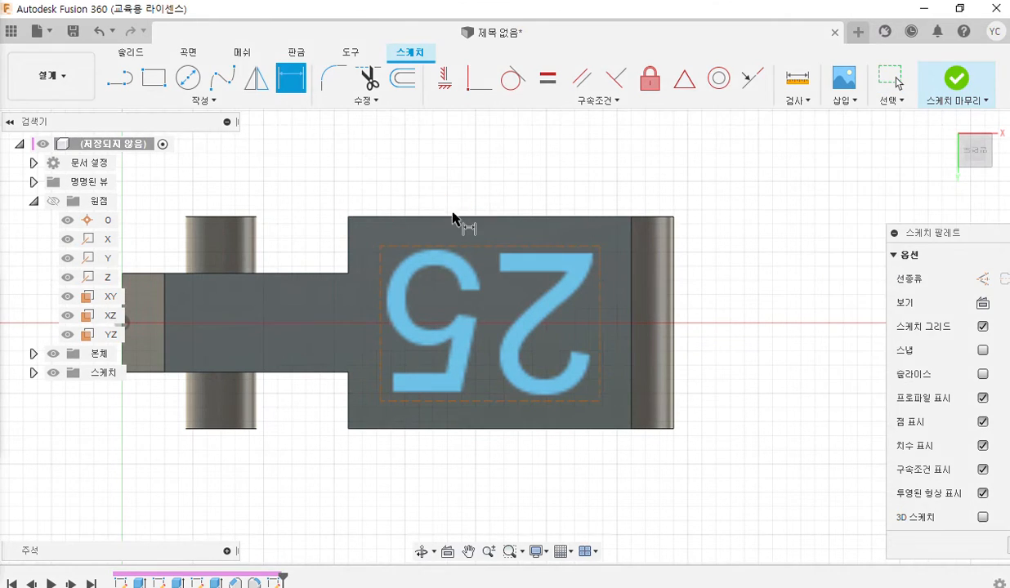
left_click(445, 217)
left_click(456, 247)
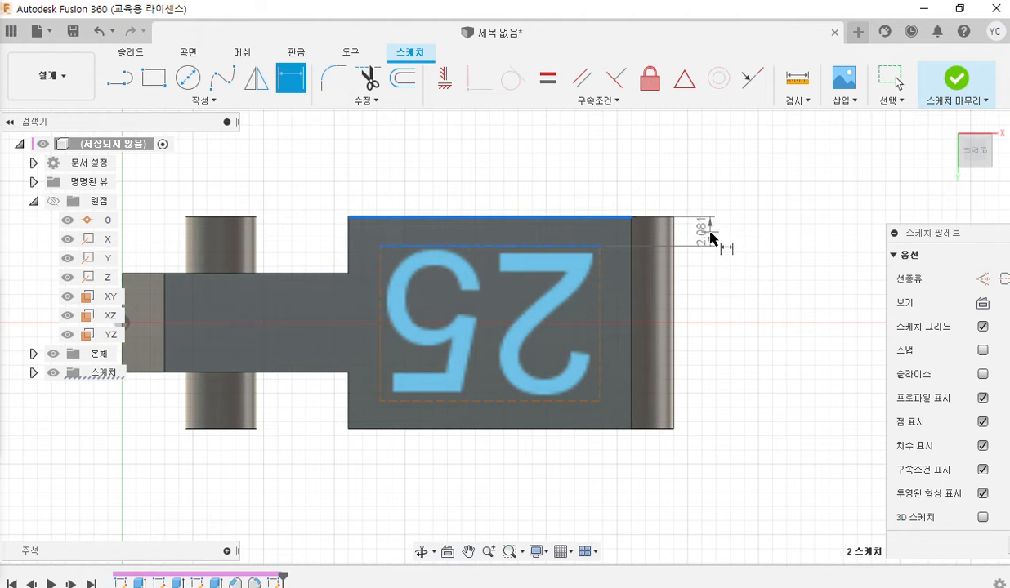
left_click(716, 232)
type("2")
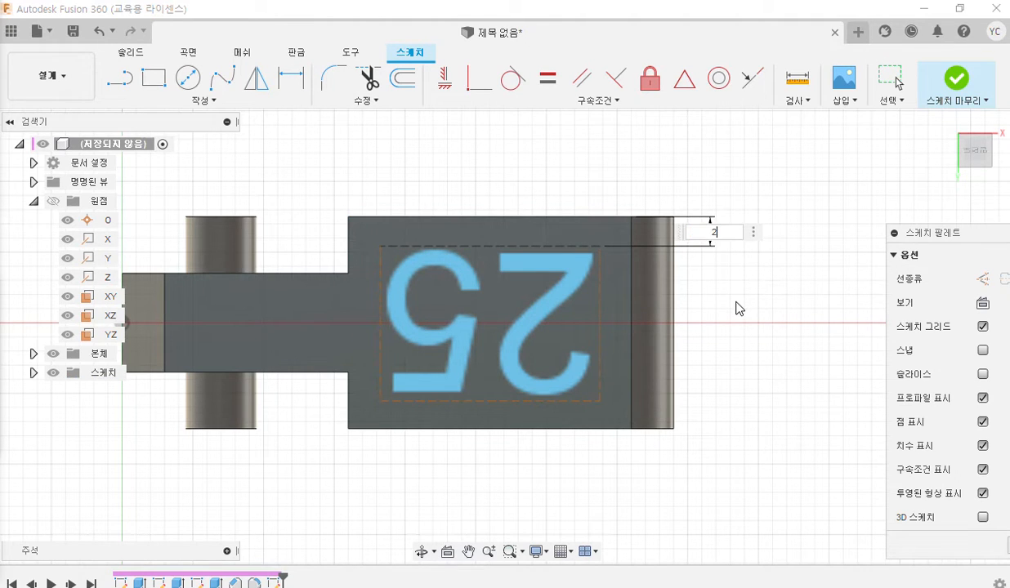
type(".5")
key("Return")
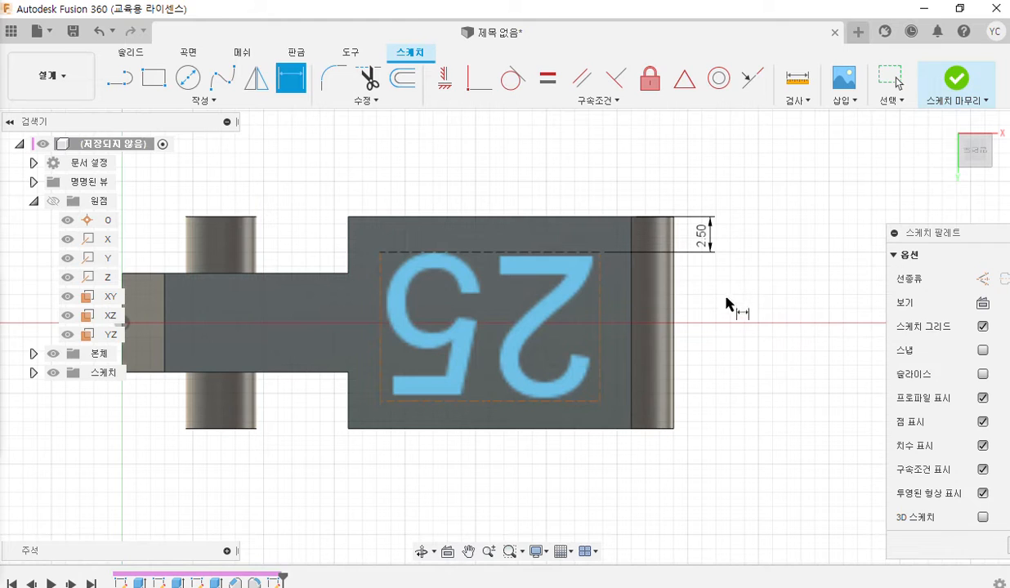
- Dimension the height of the "25" text frame as 10 mm
left_click(488, 254)
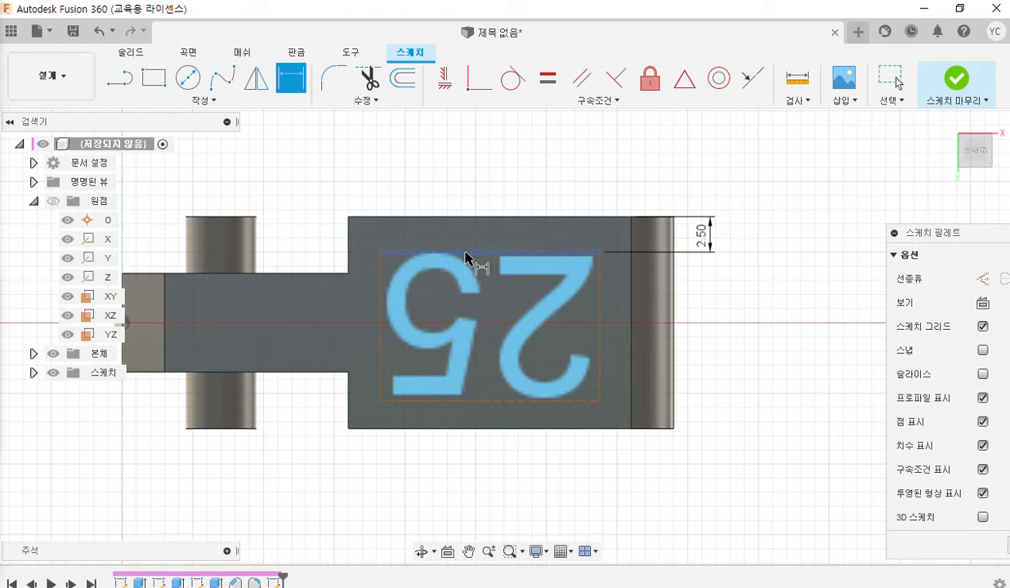
left_click(472, 402)
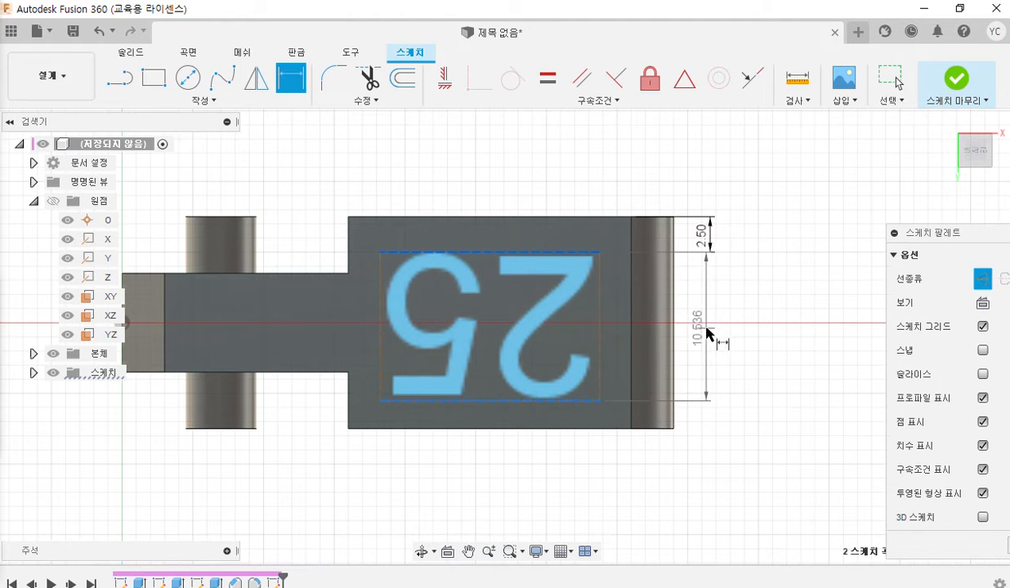
left_click(707, 337)
type("10")
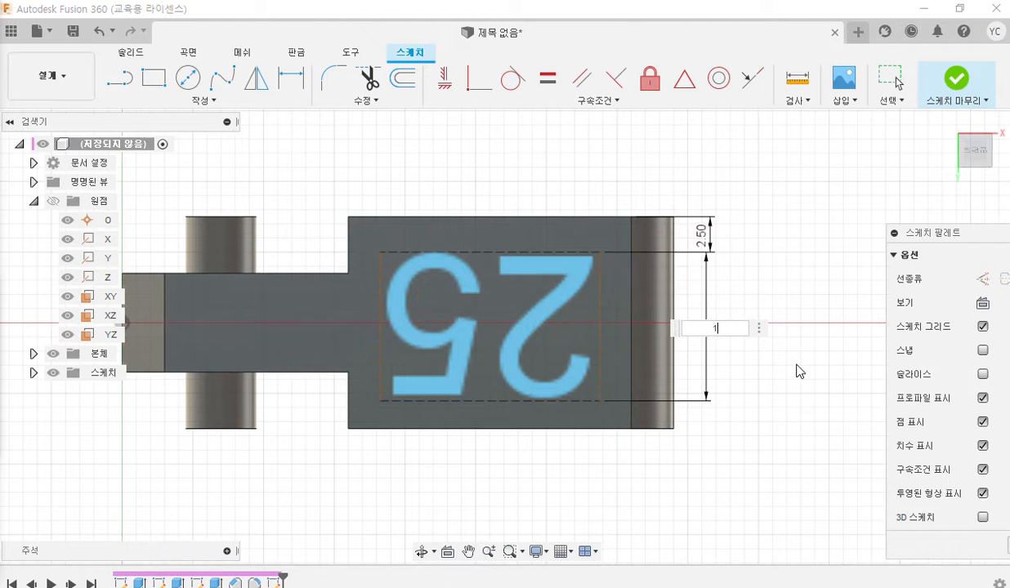
key("Return")
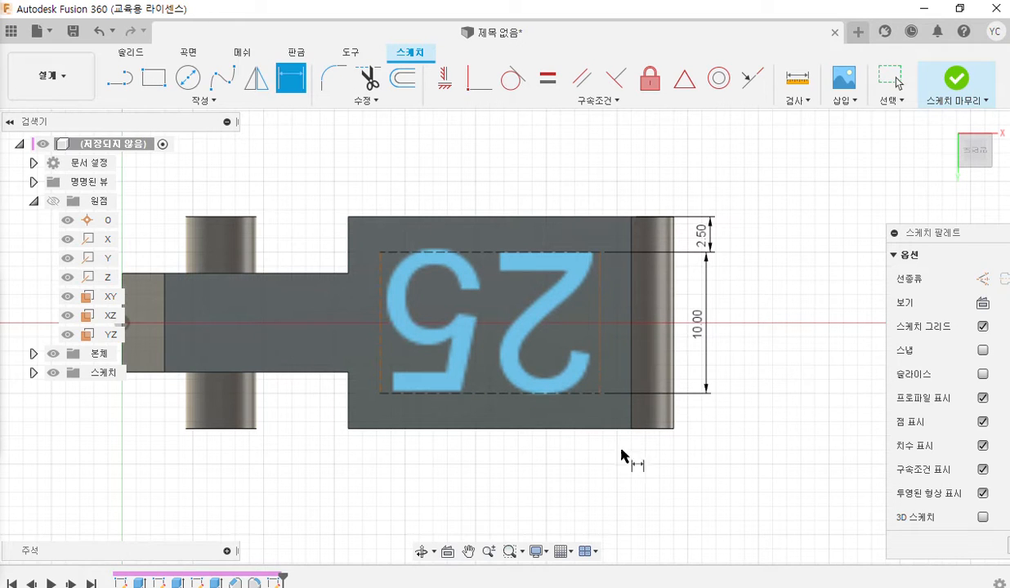
left_click(472, 394)
left_click(461, 429)
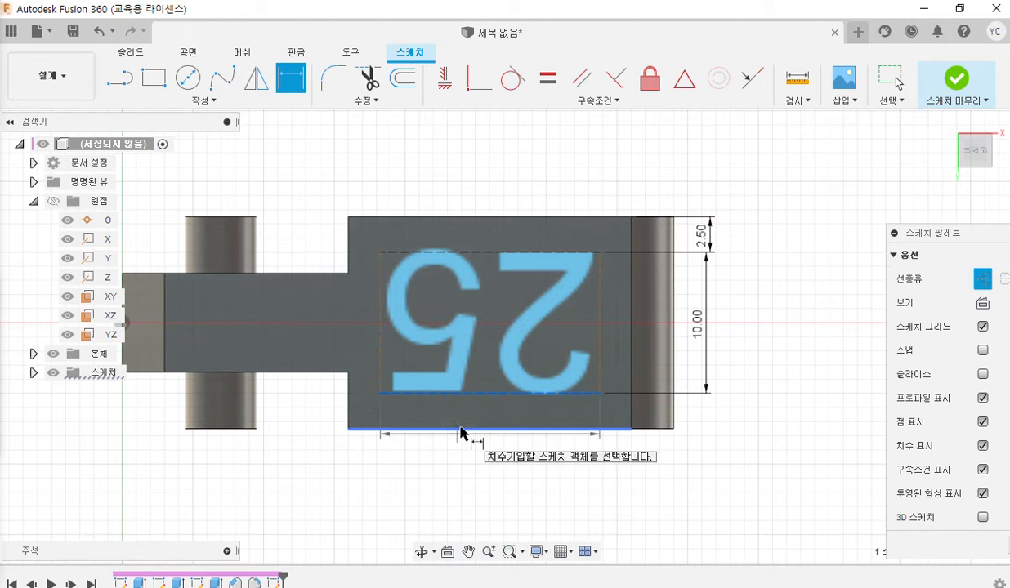
left_click(707, 410)
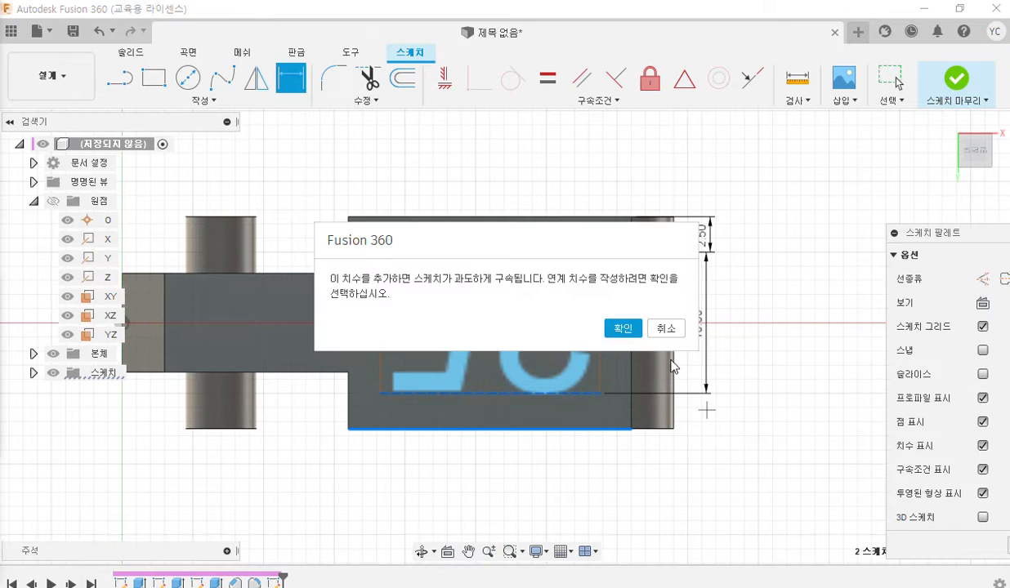
left_click(666, 328)
key("Escape")
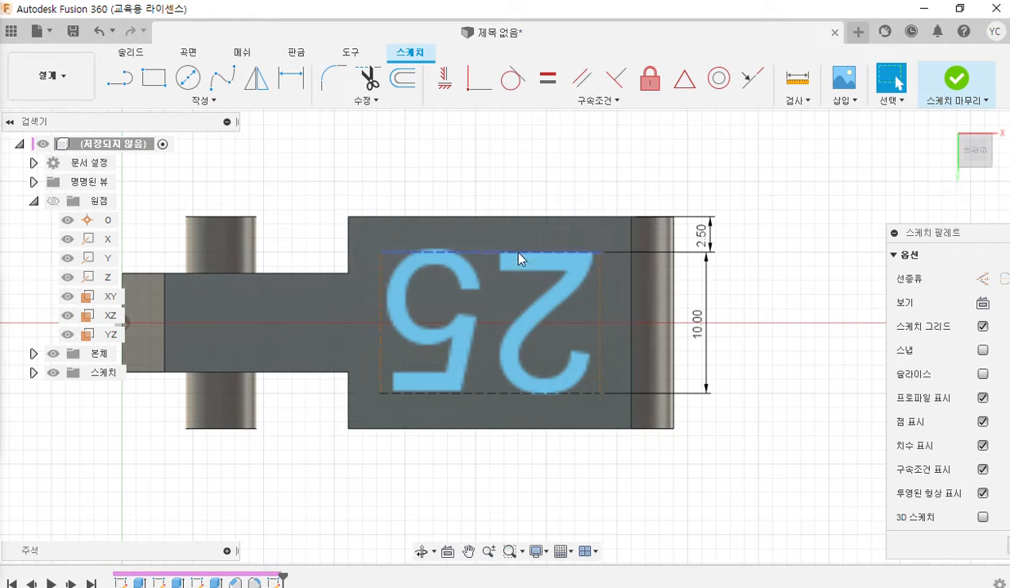
- Dimension the width of the "25" text frame and set it to 15 mm
left_click(291, 78)
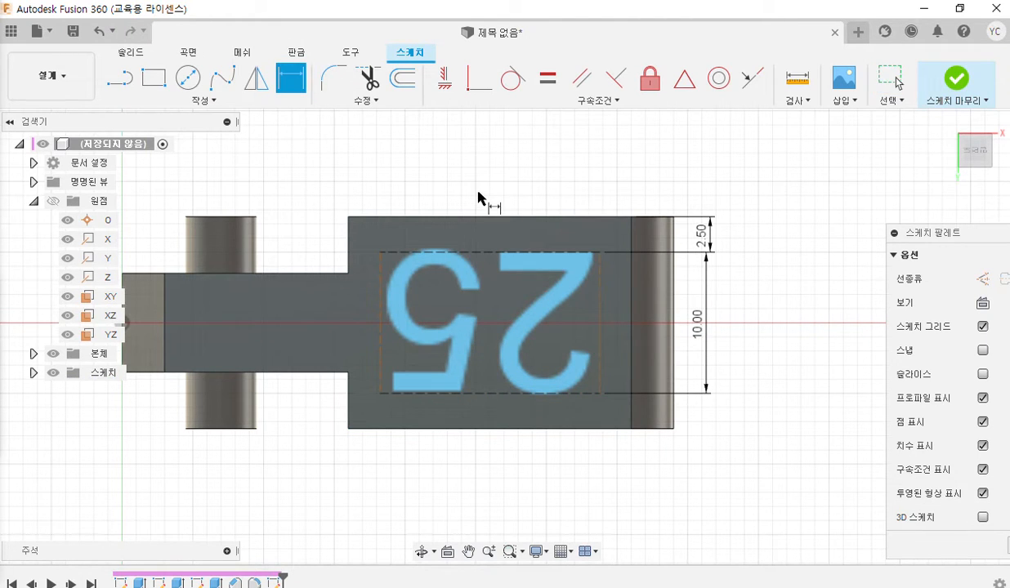
left_click(381, 276)
left_click(602, 294)
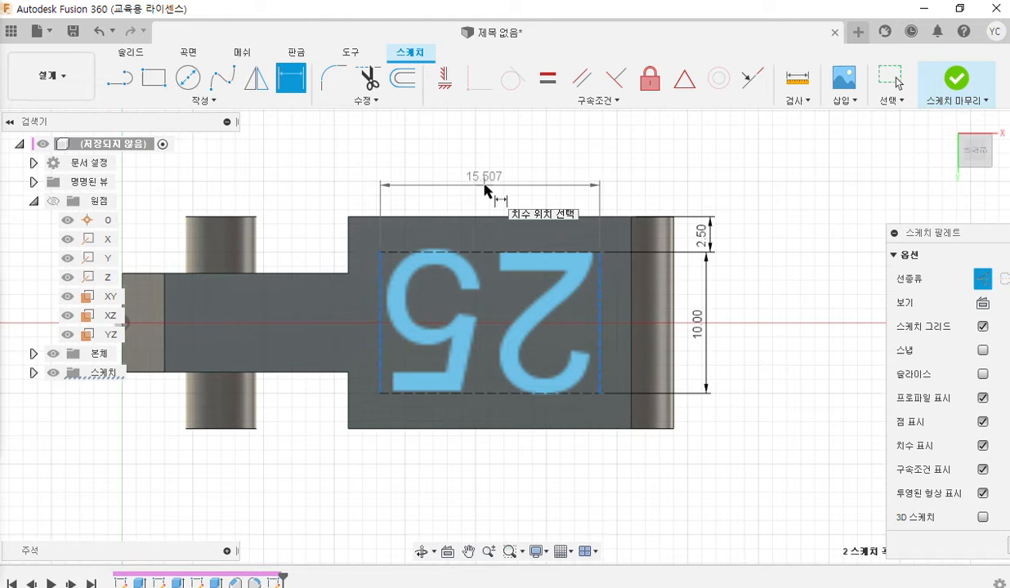
left_click(490, 188)
type("14")
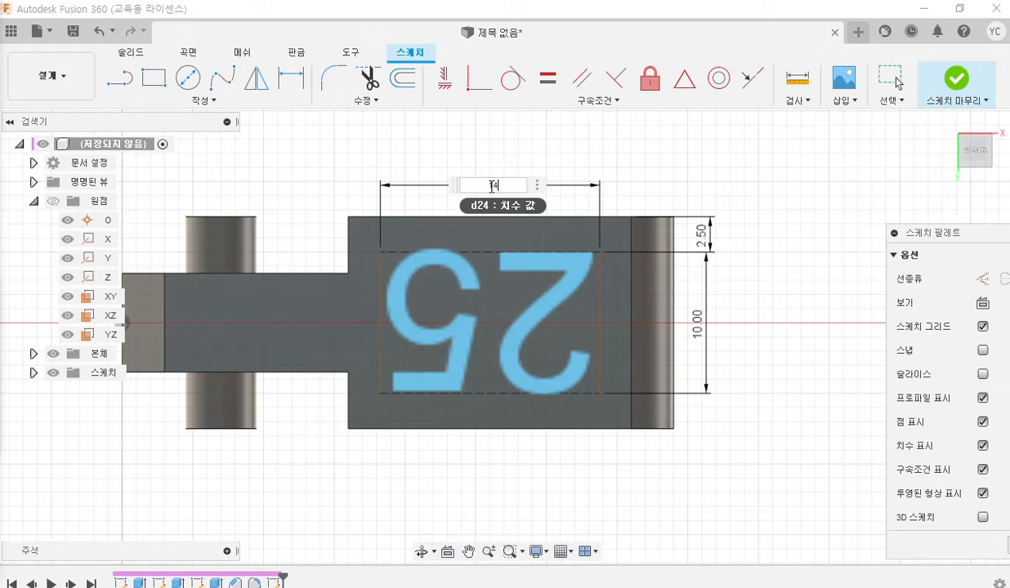
key("Return")
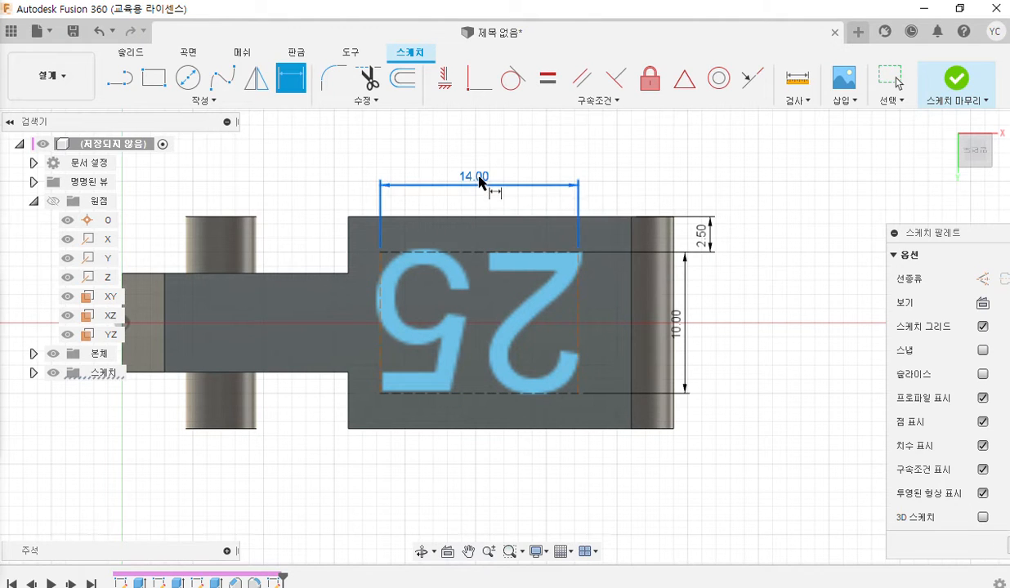
double_click(481, 180)
type("15")
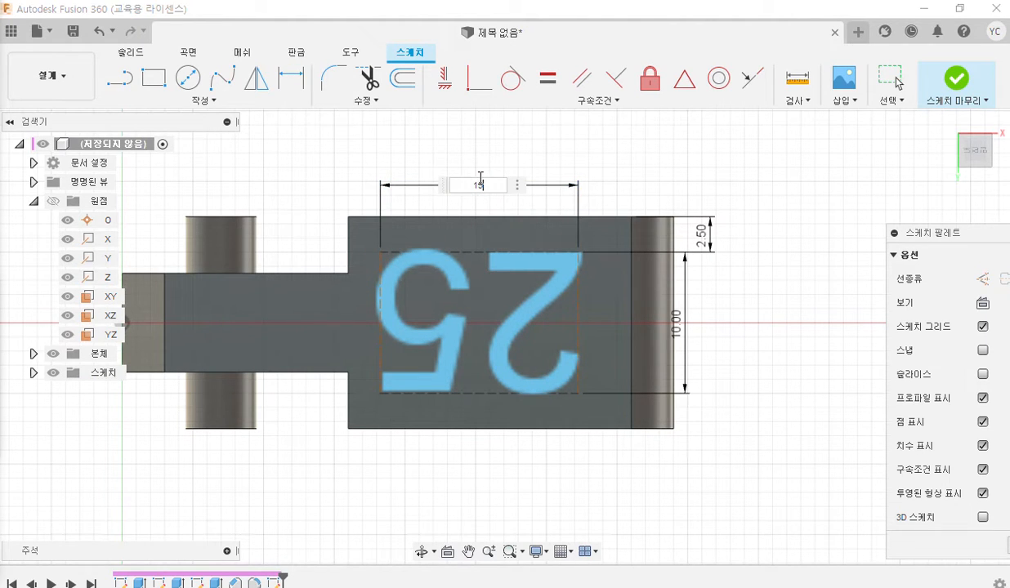
key("Return")
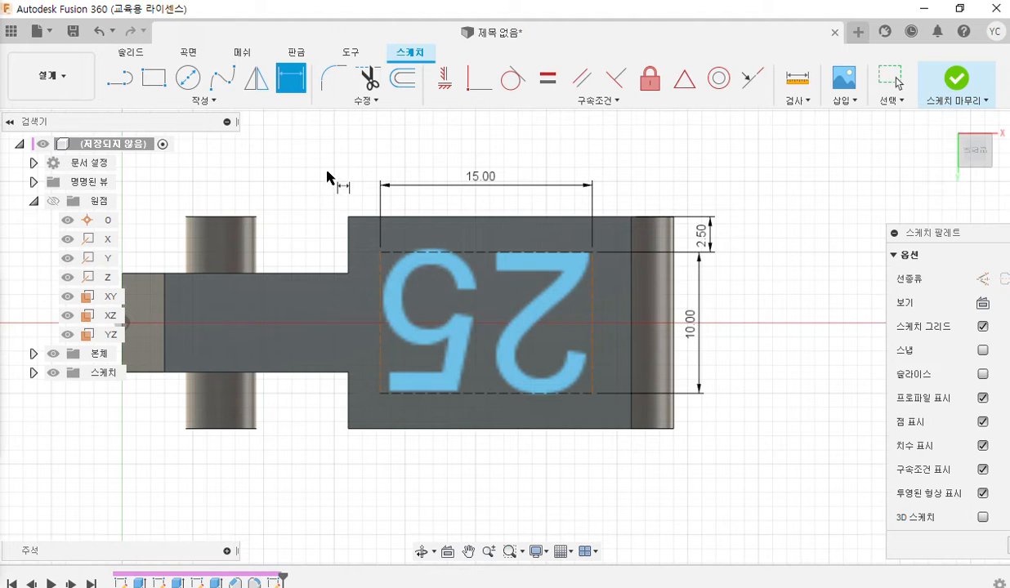
- Dimension the gap between the block's short stepped edge and the nearest side of the "25" text frame as 2.5 mm
left_click(350, 233)
left_click(380, 270)
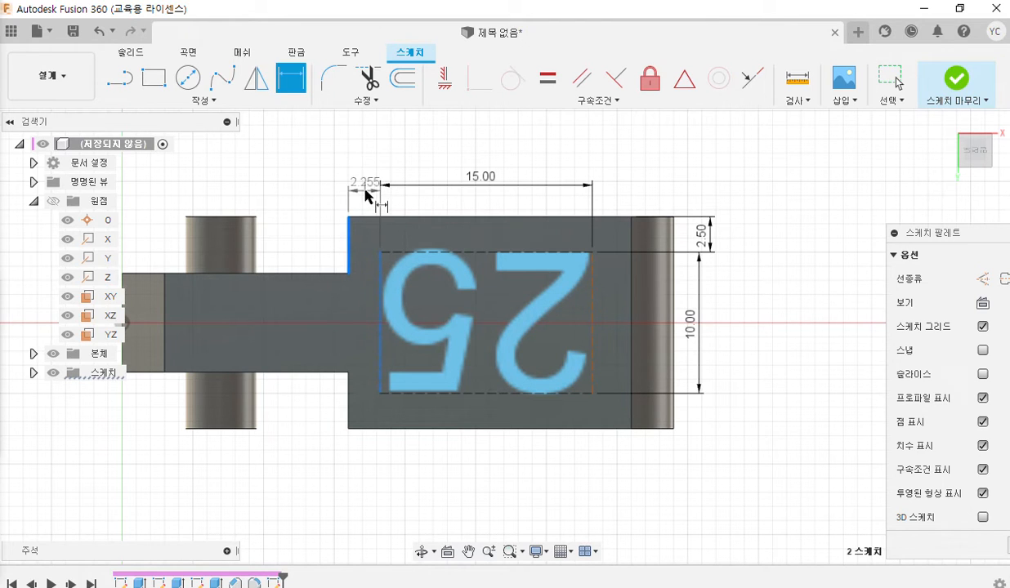
left_click(365, 191)
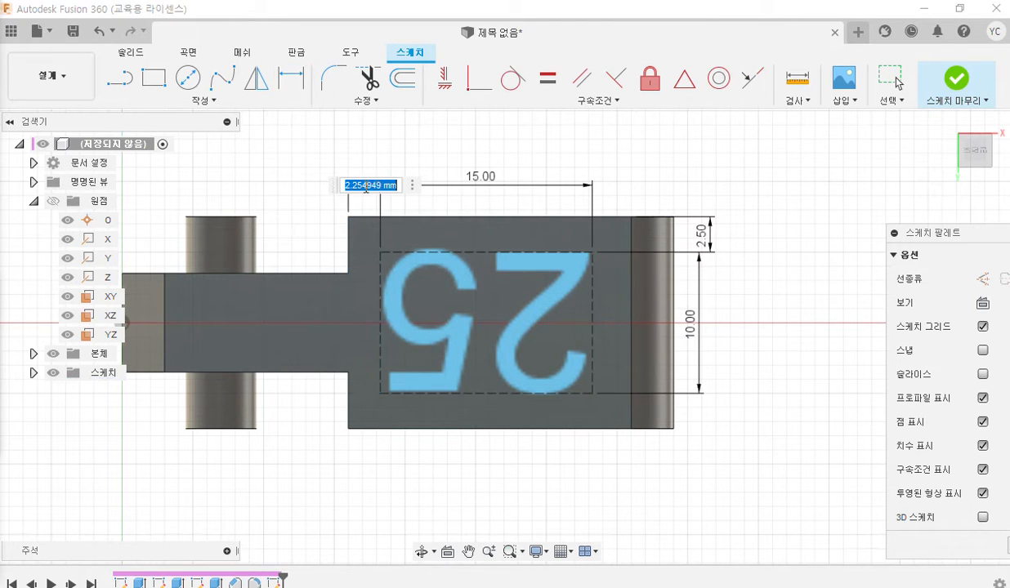
type("2")
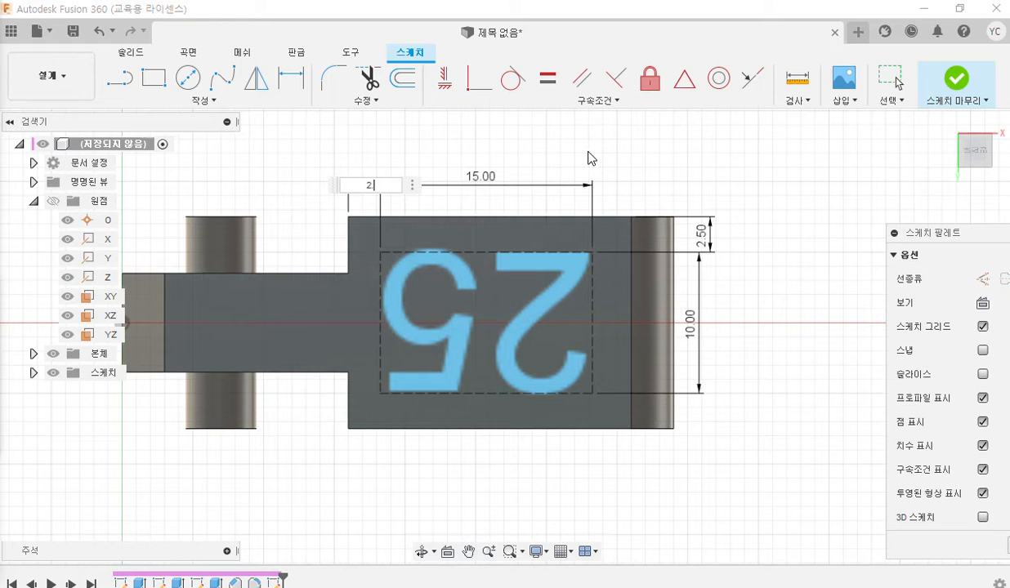
type(".5")
key("Return")
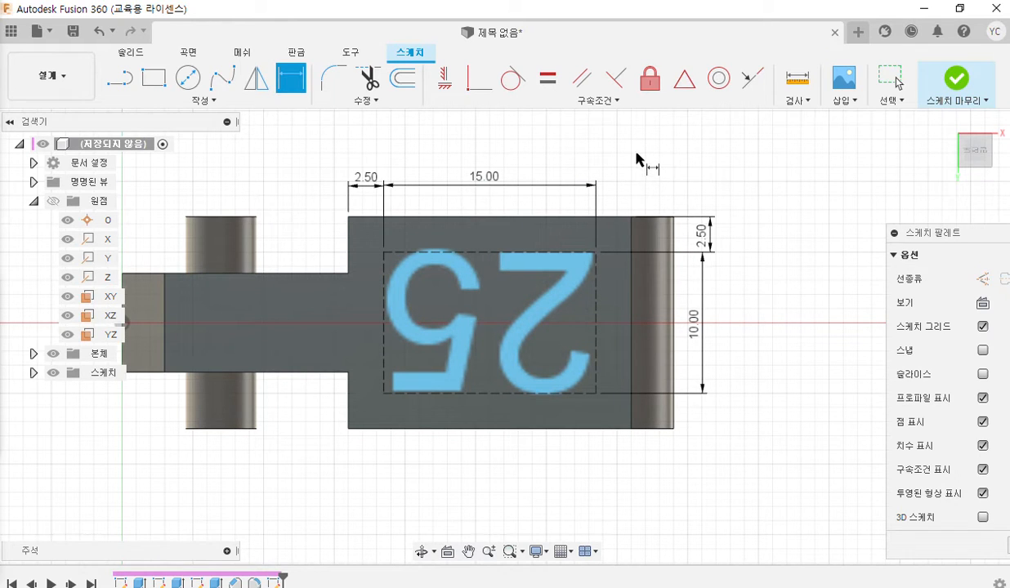
key("ctrl+F1")
left_click_drag(579, 218, 685, 217)
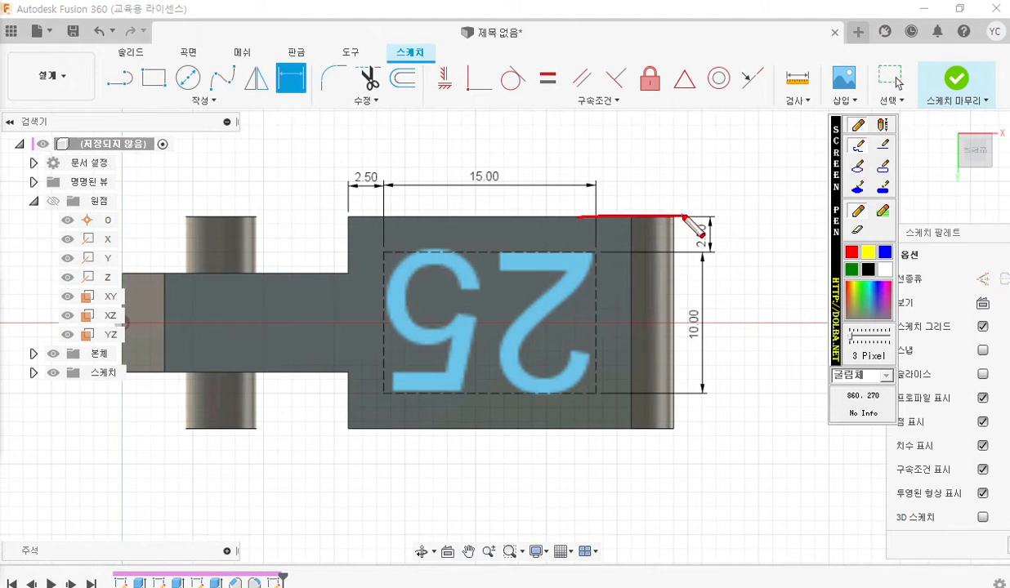
mouse_move(552, 251)
left_mouse_down()
mouse_move(742, 252)
mouse_move(757, 228)
left_mouse_up()
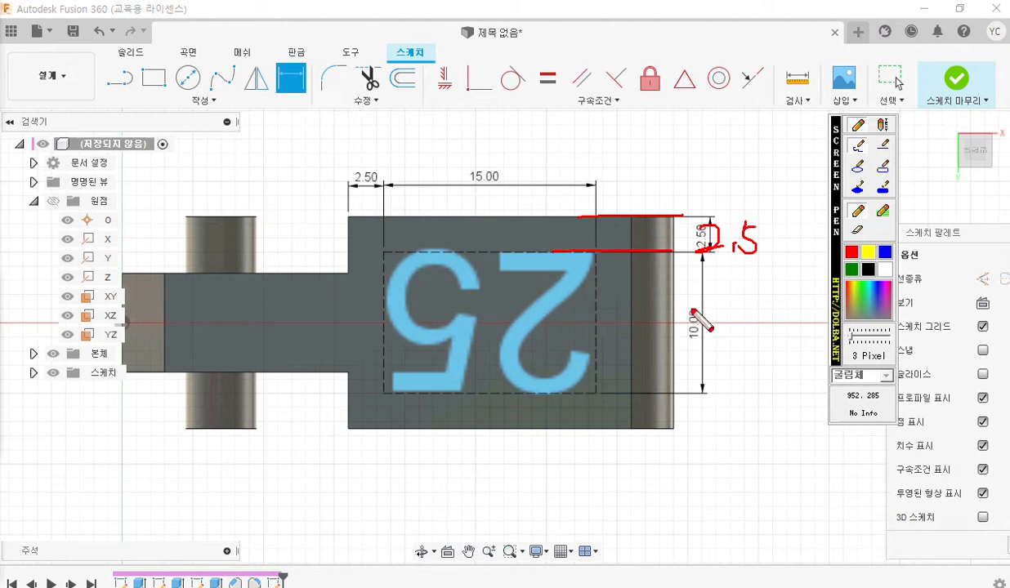
left_click_drag(536, 397, 599, 396)
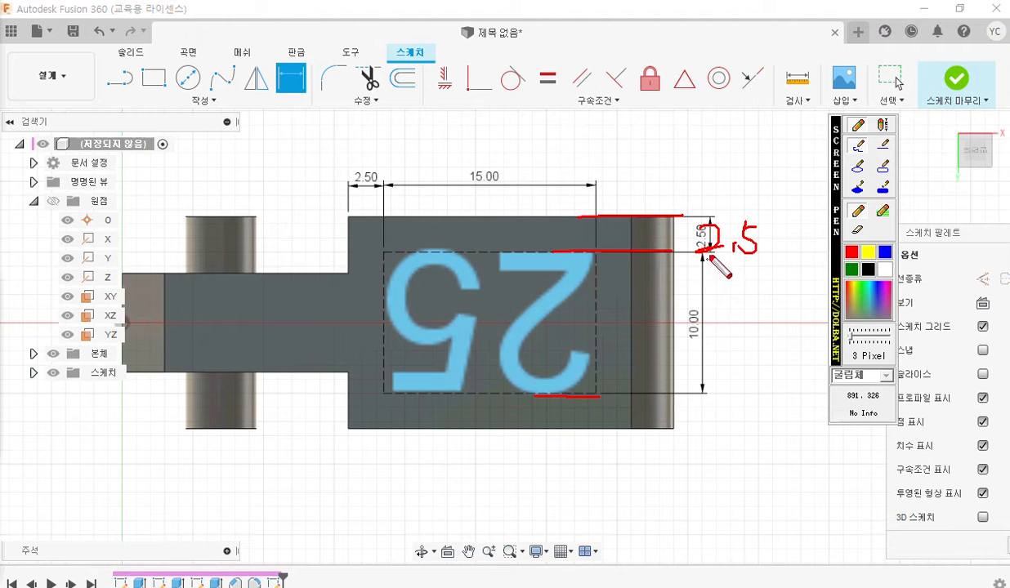
left_click_drag(713, 300, 694, 344)
left_click_drag(739, 312, 733, 338)
left_click_drag(345, 212, 346, 260)
left_click_drag(381, 216, 385, 254)
left_click_drag(339, 163, 365, 185)
mouse_move(372, 149)
left_mouse_down()
mouse_move(360, 187)
mouse_move(393, 156)
left_mouse_up()
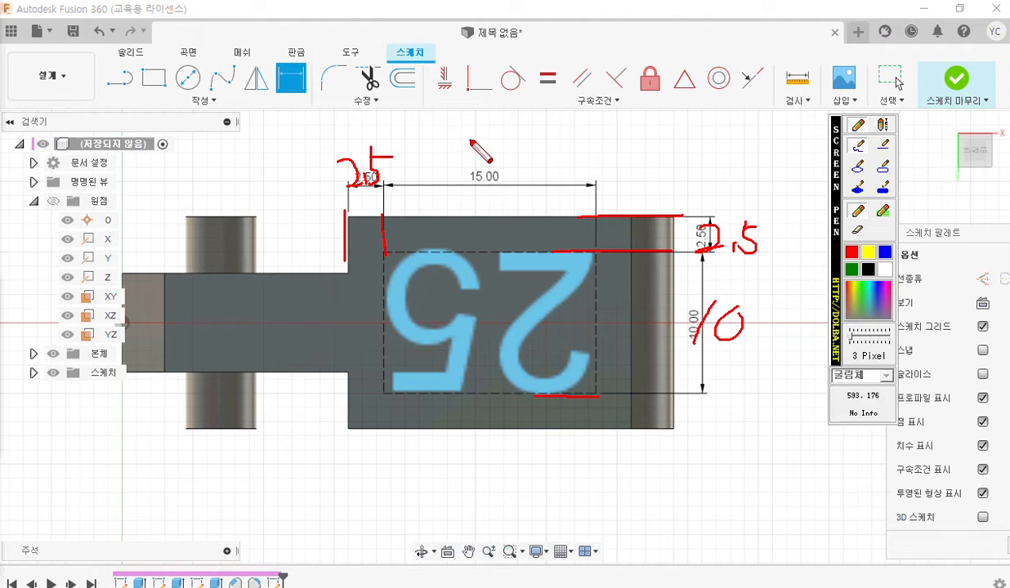
mouse_move(471, 194)
left_mouse_down()
mouse_move(471, 149)
mouse_move(473, 195)
left_mouse_up()
left_click_drag(482, 152, 520, 154)
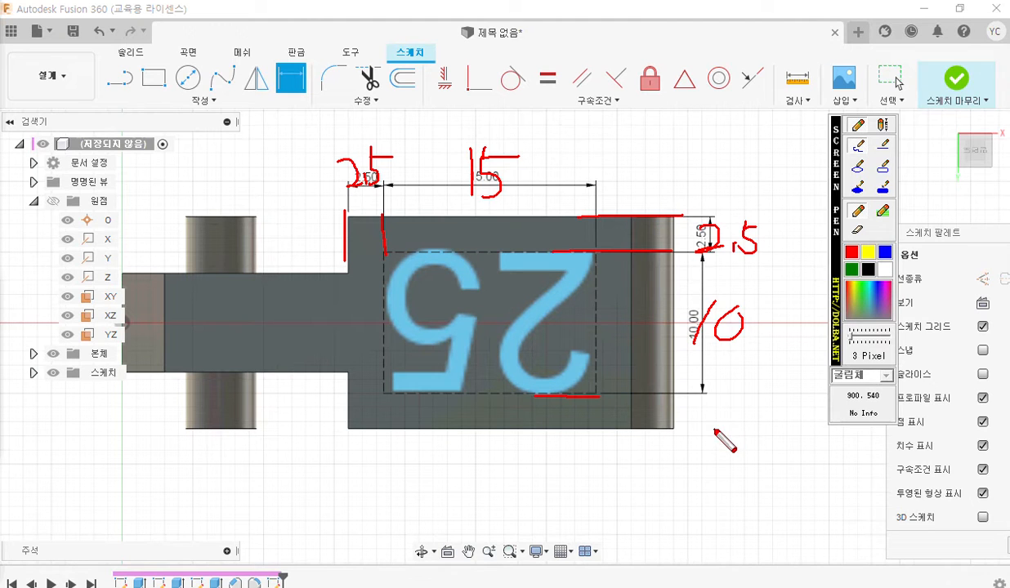
key("Escape")
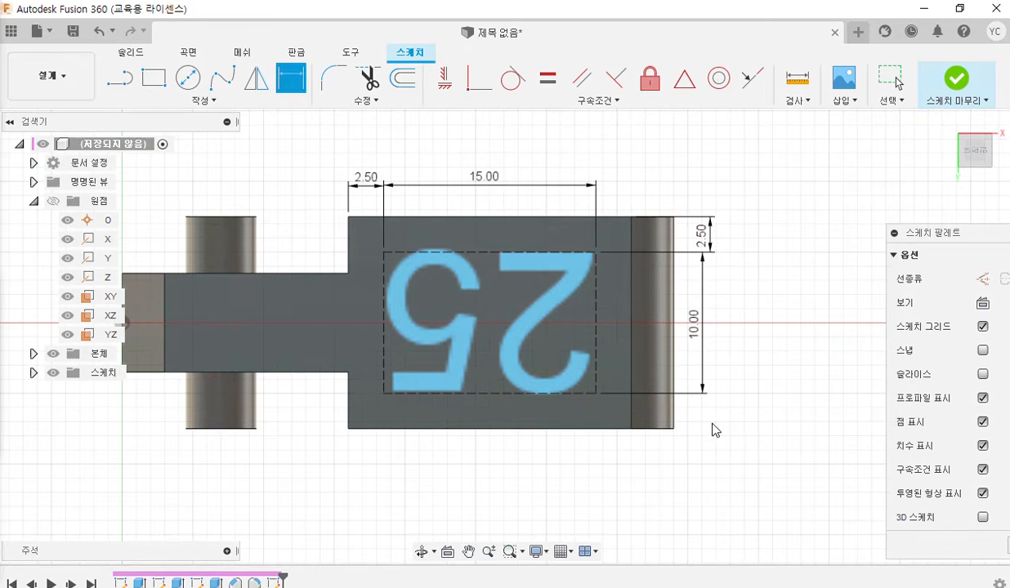
- Extrude the "25" sketch text as a cut with a distance of -1 mm into the block's face
left_click(960, 9)
middle_click_drag(668, 181, 569, 188)
left_click(708, 269)
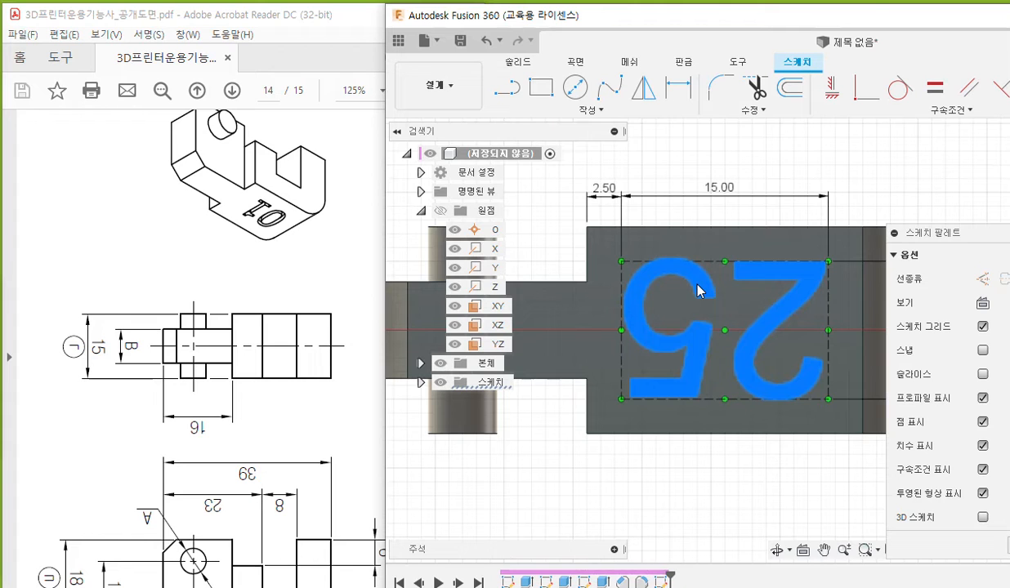
middle_click_drag(725, 482, 666, 482)
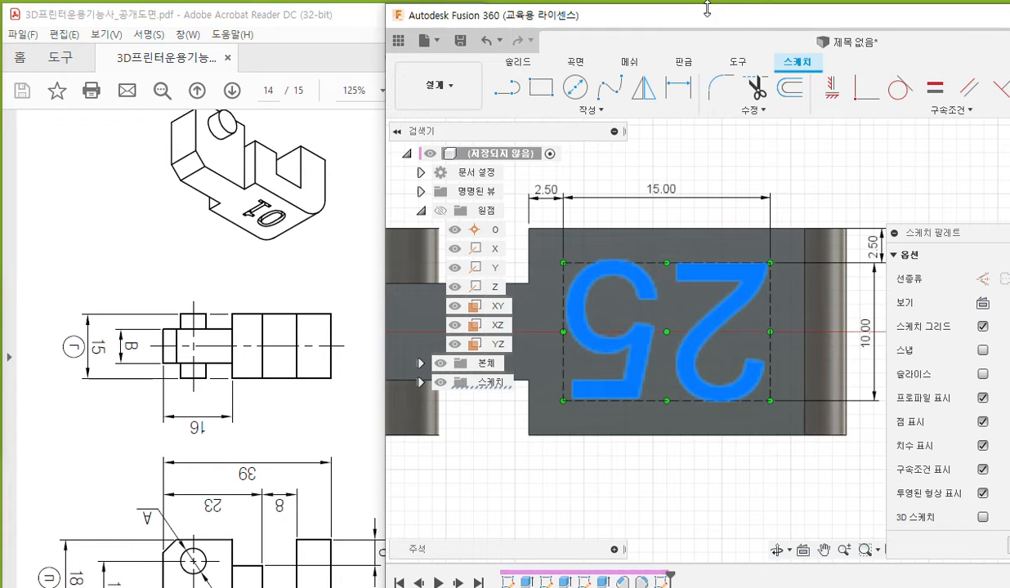
double_click(687, 11)
left_click(130, 52)
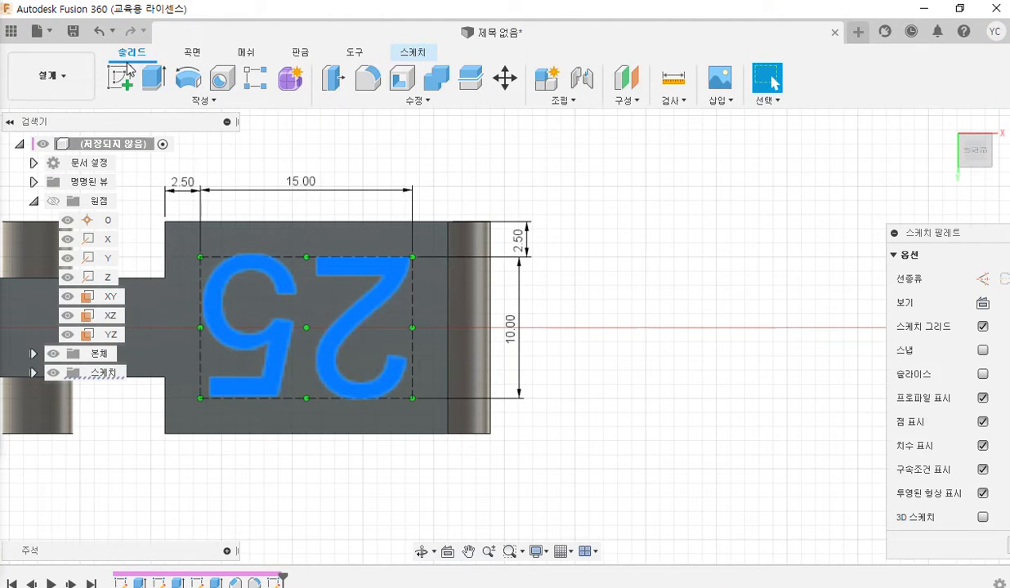
left_click(156, 79)
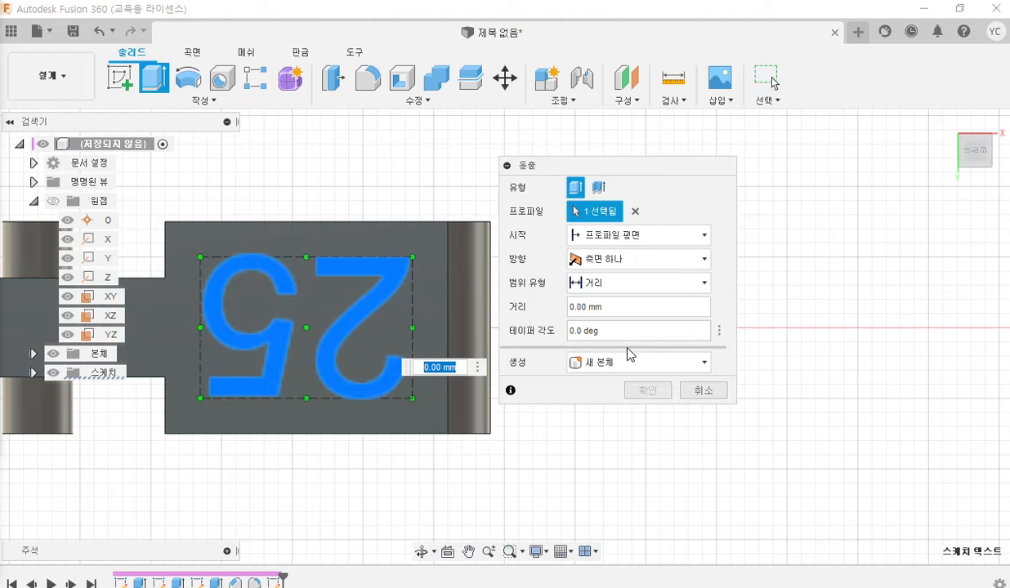
left_click(644, 364)
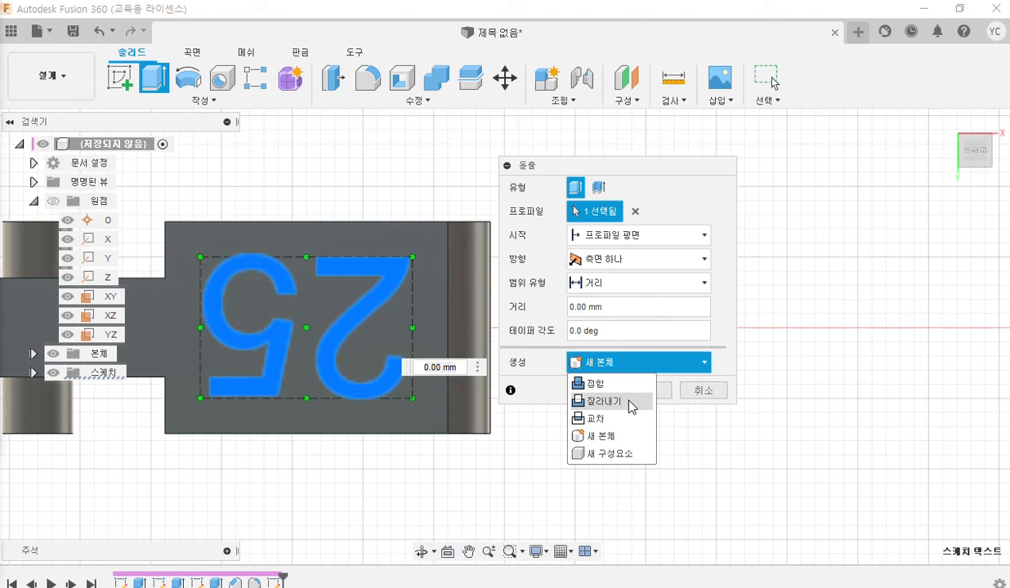
left_click(605, 401)
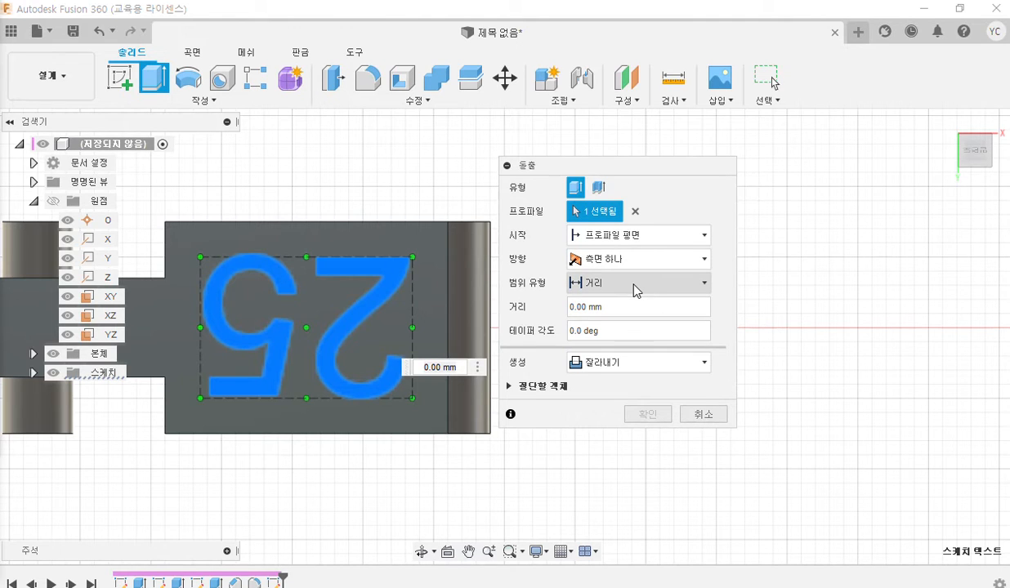
left_click(627, 308)
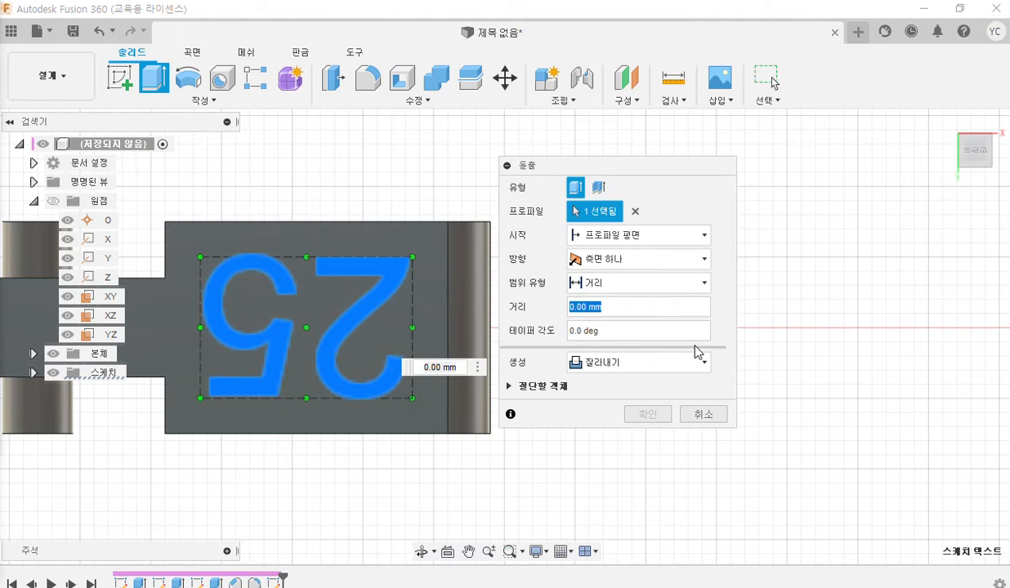
type("-1")
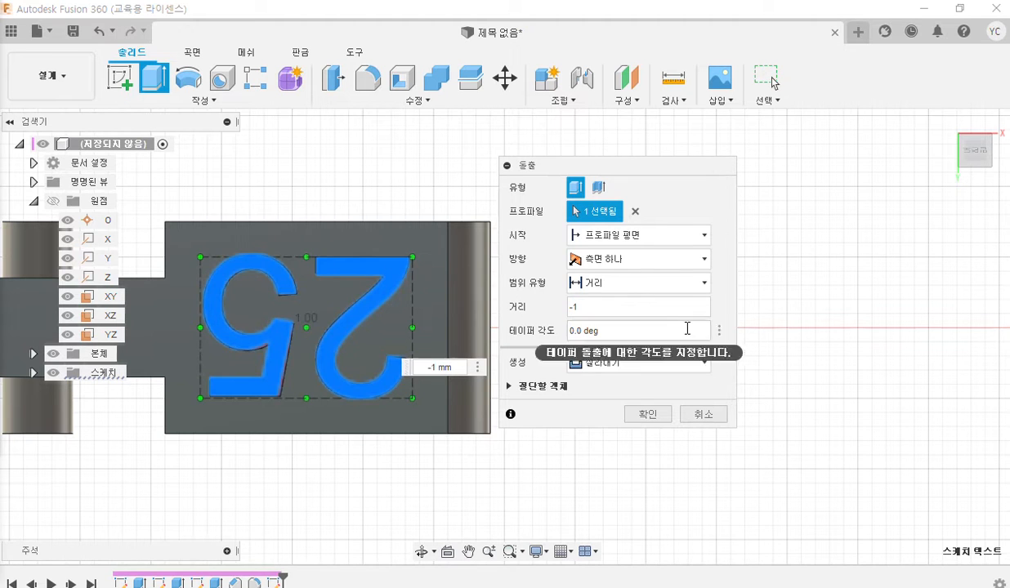
middle_click_drag(381, 421, 442, 499, "shift")
left_click_drag(617, 174, 606, 157)
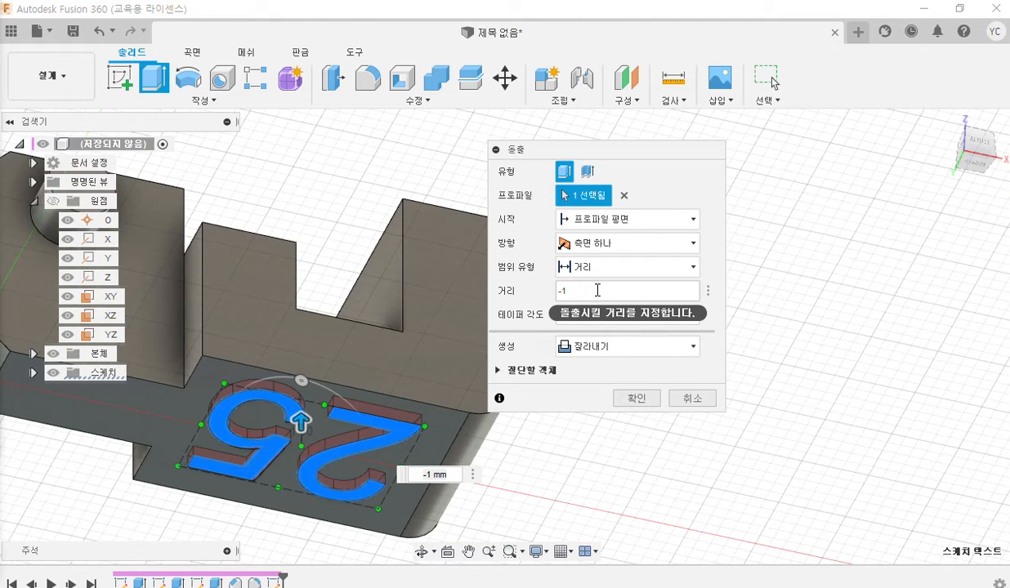
left_click(645, 404)
middle_click_drag(313, 226, 615, 213)
left_click_drag(615, 213, 654, 215)
key("Escape")
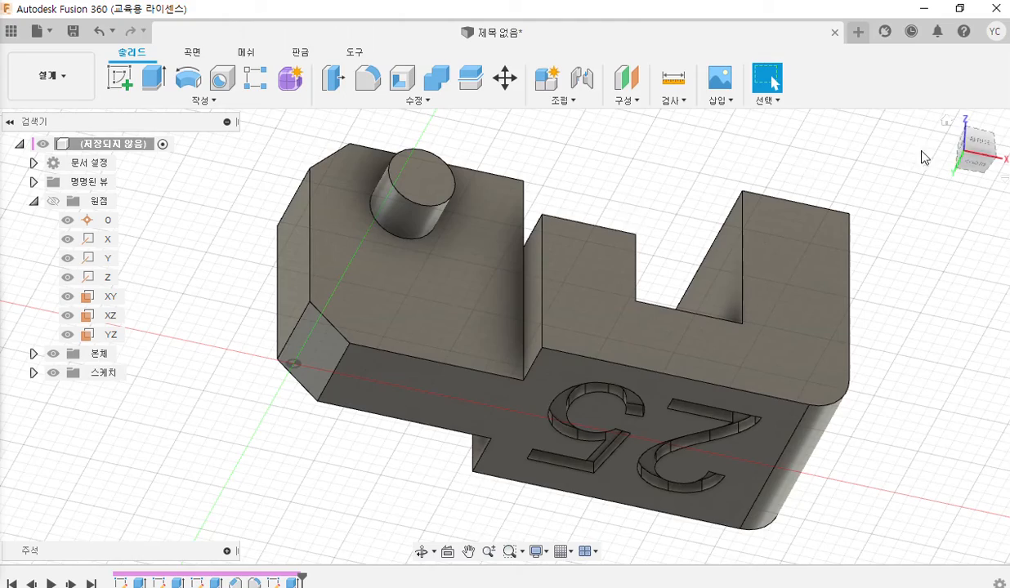
- Return the model to its home view, place its window beside the PDF drawing and select the XZ origin plane
left_click(922, 116)
middle_click_drag(577, 224, 465, 211)
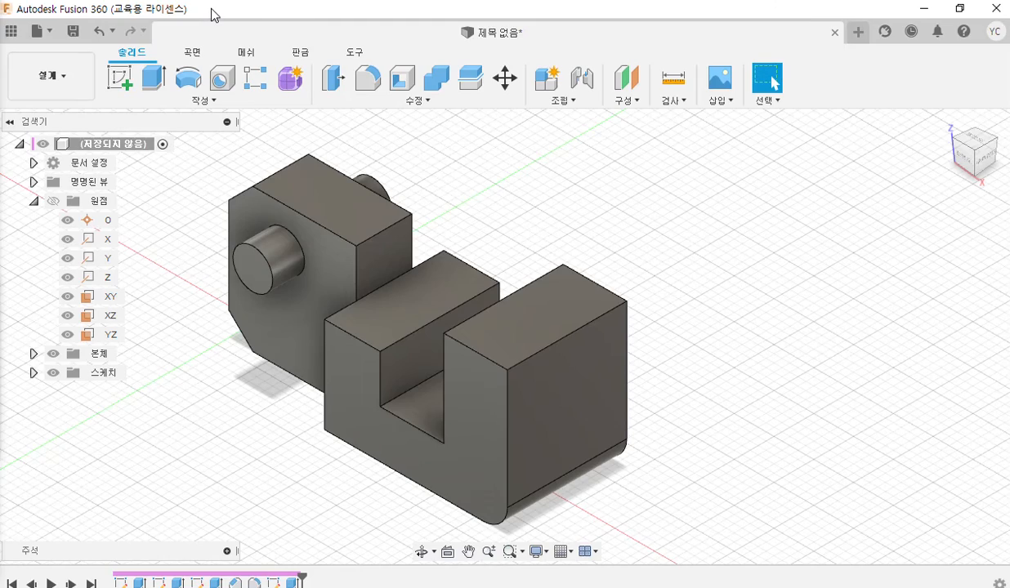
left_click_drag(211, 15, 685, 24)
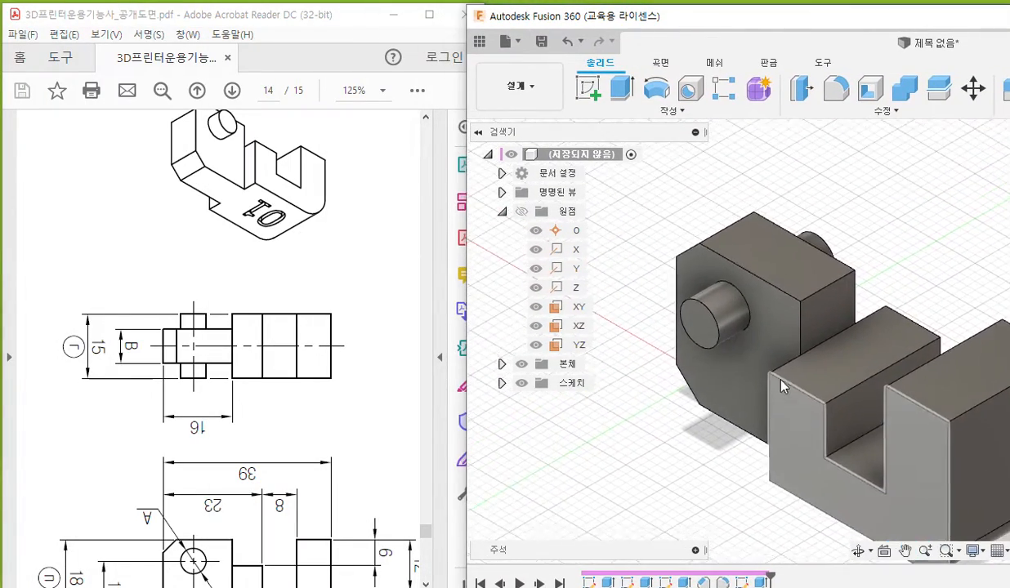
scroll(781, 381, "down", 2)
middle_click_drag(781, 381, 796, 377)
left_click(564, 326)
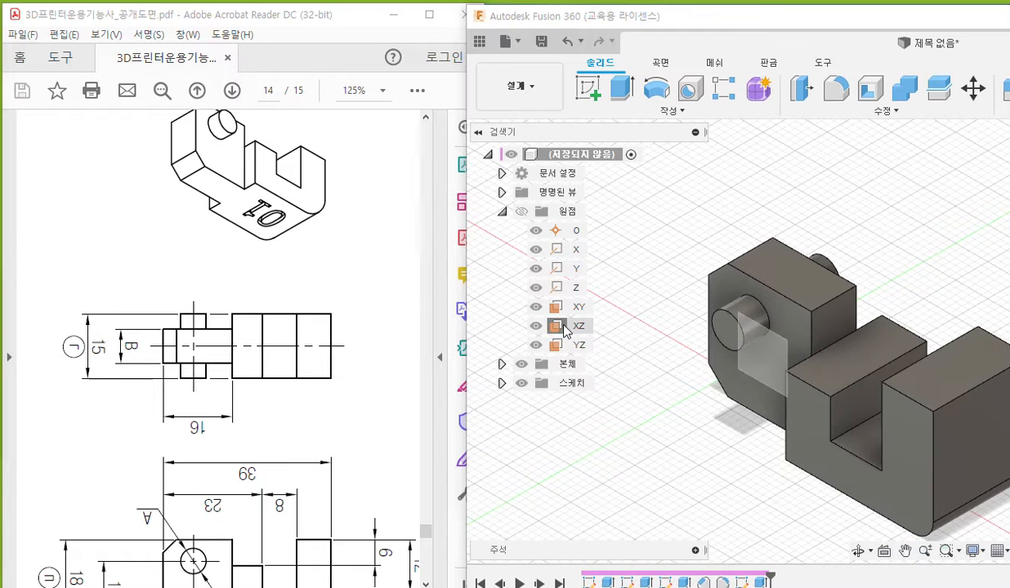
- Switch to Adobe Acrobat Reader, bring up part 2's views and rotate the page clockwise twice so they read upright
left_click(325, 448)
scroll(294, 447, "down", 5)
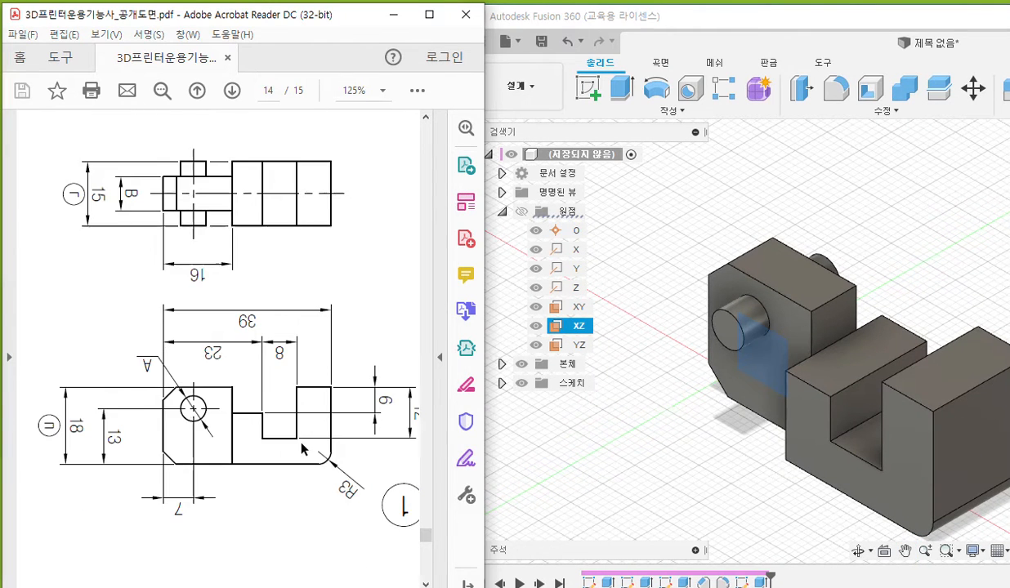
scroll(220, 343, "down", 10)
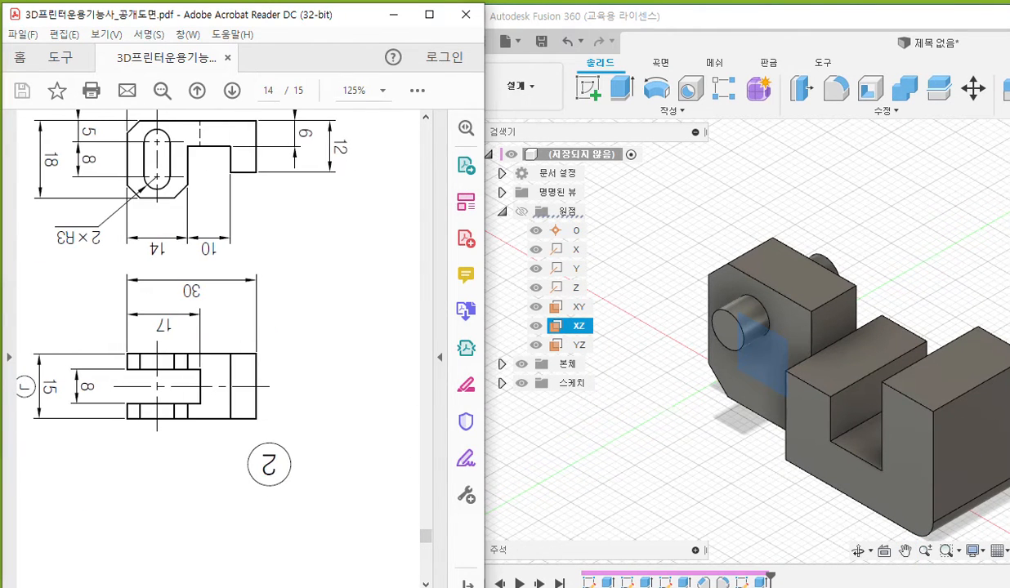
scroll(303, 429, "up", 2)
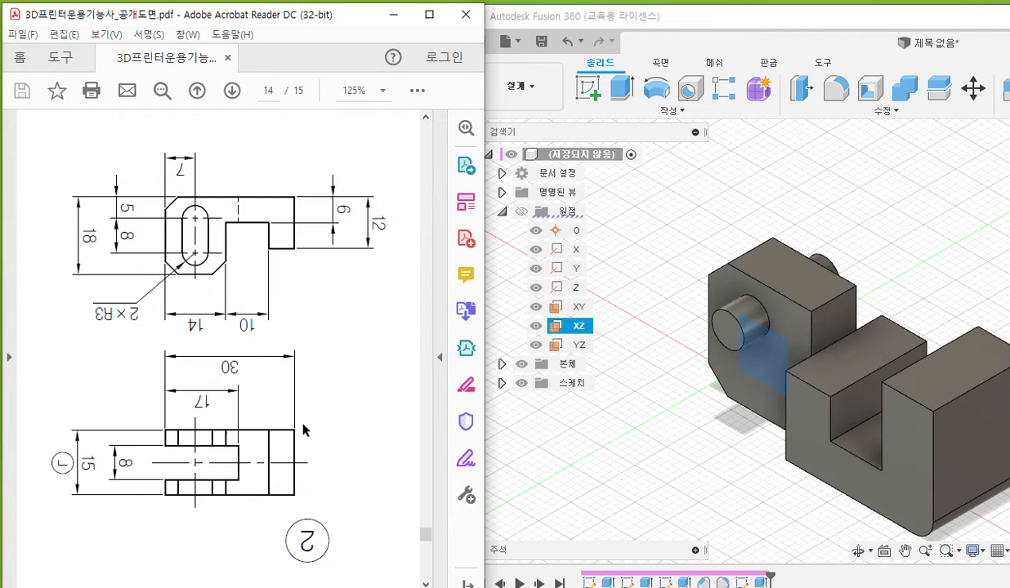
right_click(335, 338)
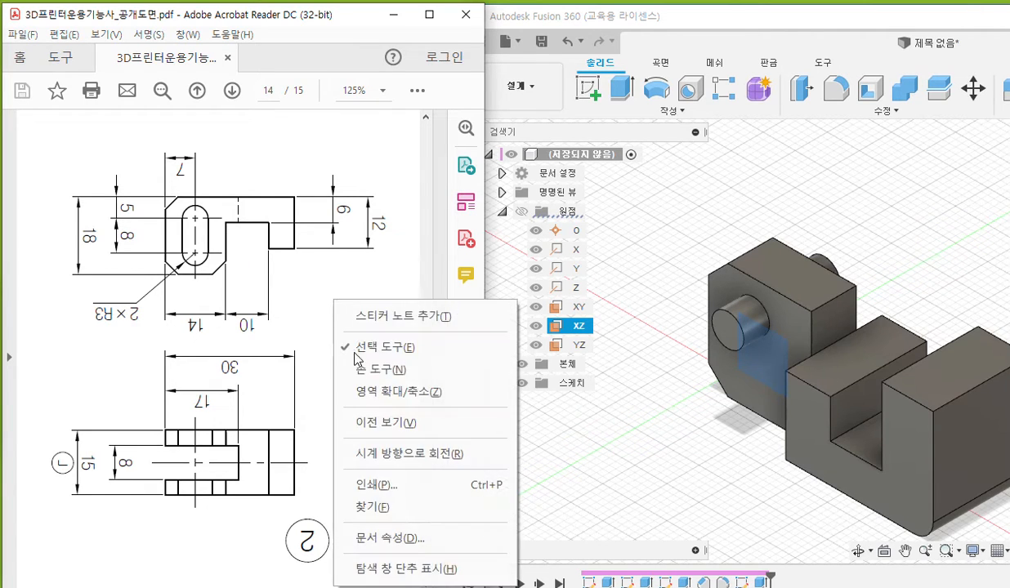
left_click(406, 455)
right_click(280, 287)
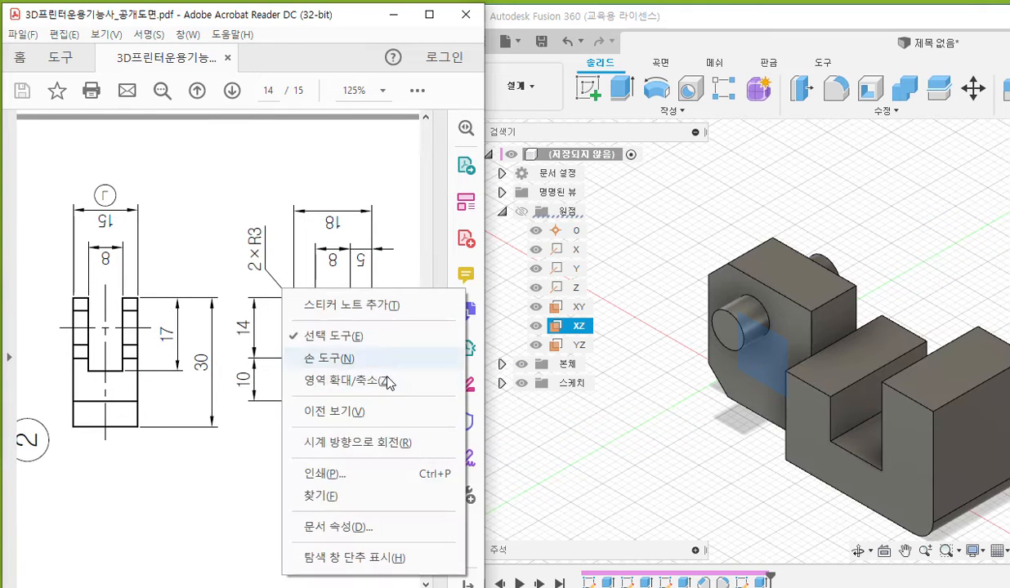
left_click(381, 443)
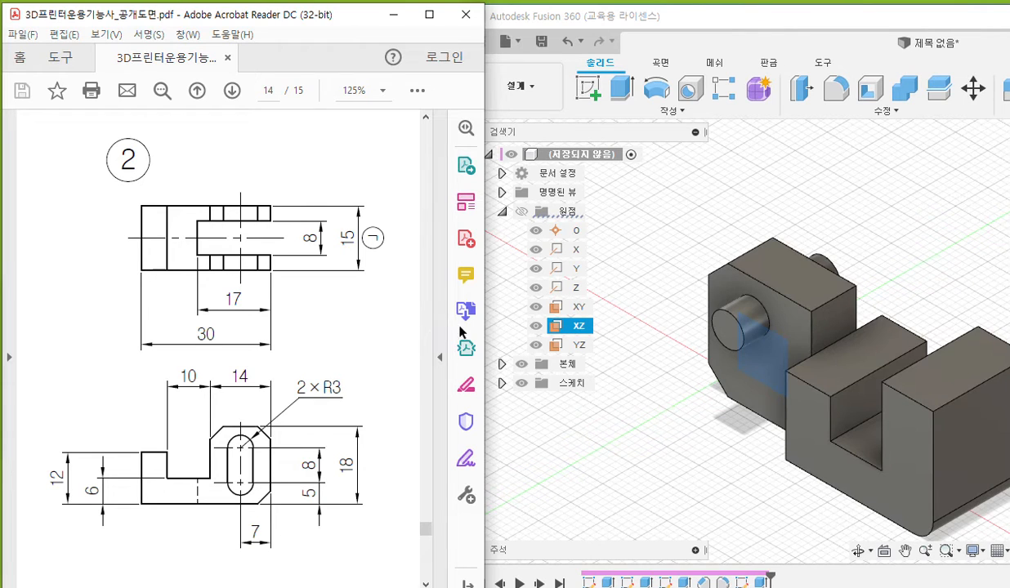
key("F2")
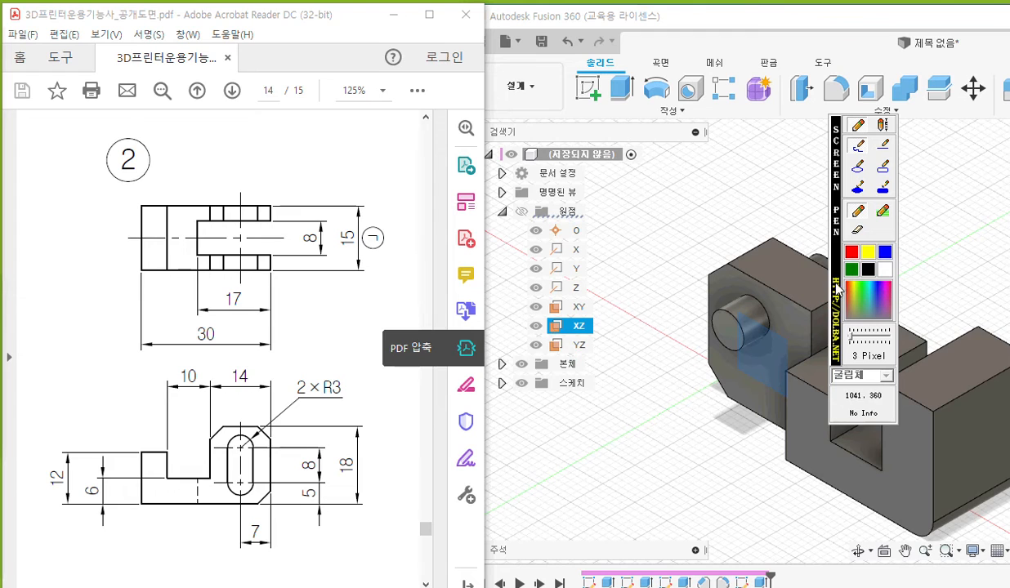
left_click_drag(837, 286, 926, 251)
left_click_drag(535, 336, 615, 335)
mouse_move(618, 299)
left_mouse_down()
mouse_move(599, 332)
mouse_move(641, 327)
left_mouse_up()
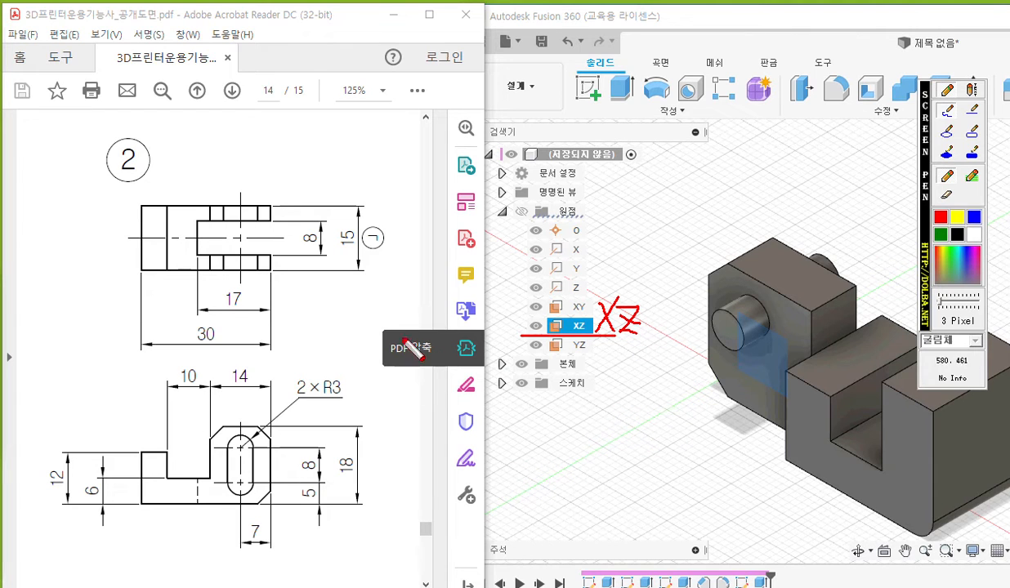
mouse_move(140, 448)
left_mouse_down()
mouse_move(140, 505)
mouse_move(263, 496)
mouse_move(273, 470)
mouse_move(273, 435)
mouse_move(209, 425)
mouse_move(211, 476)
mouse_move(141, 449)
left_mouse_up()
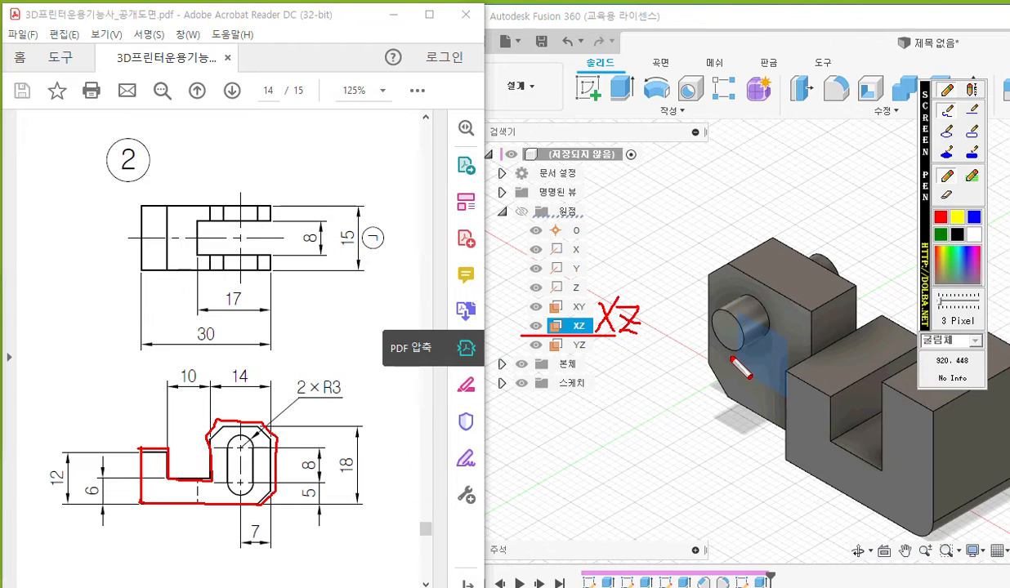
mouse_move(736, 315)
left_mouse_down()
mouse_move(742, 335)
mouse_move(717, 340)
mouse_move(713, 318)
mouse_move(738, 323)
mouse_move(736, 353)
left_mouse_up()
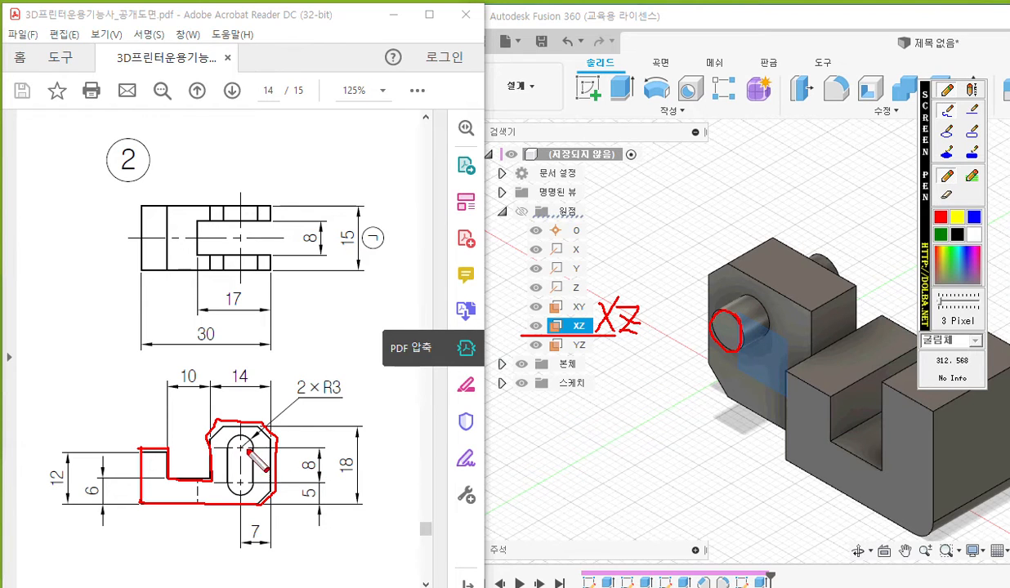
mouse_move(242, 474)
left_mouse_down()
mouse_move(224, 480)
mouse_move(229, 433)
mouse_move(251, 464)
mouse_move(230, 495)
mouse_move(250, 490)
left_mouse_up()
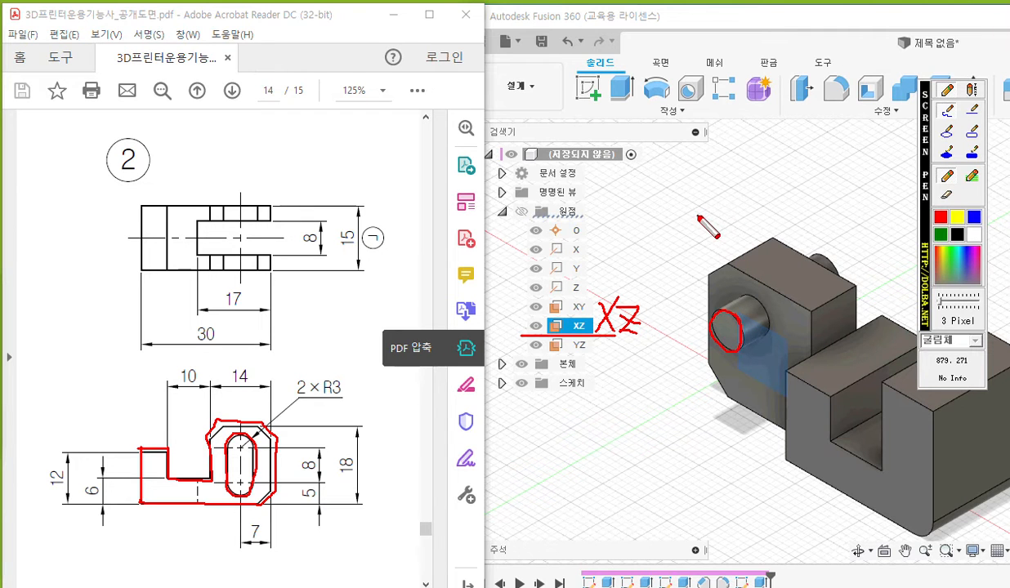
key("Escape")
- Switch to Fusion 360, create a sketch on the XZ origin plane and turn on the Slice display
right_click(575, 327)
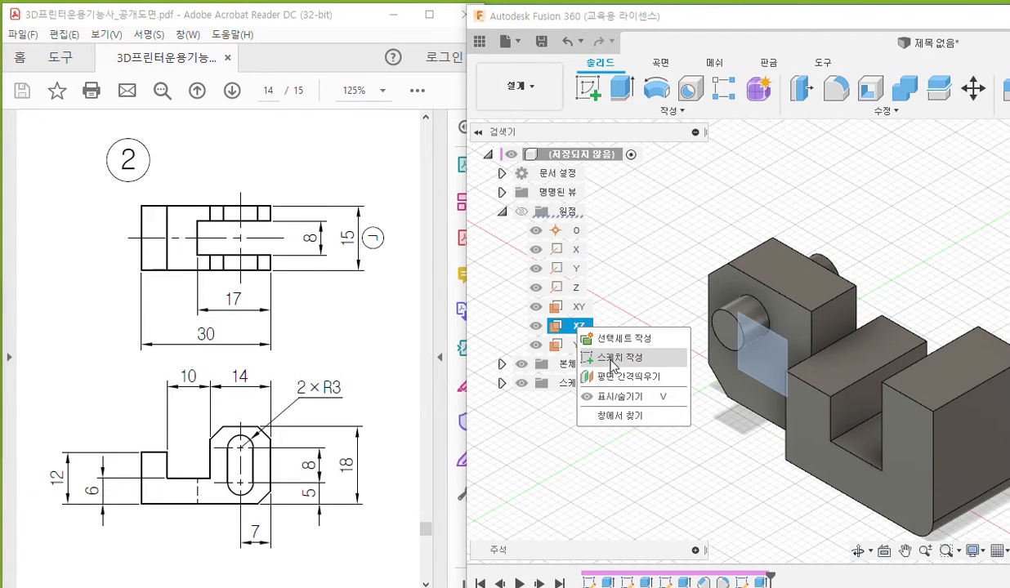
left_click(613, 358)
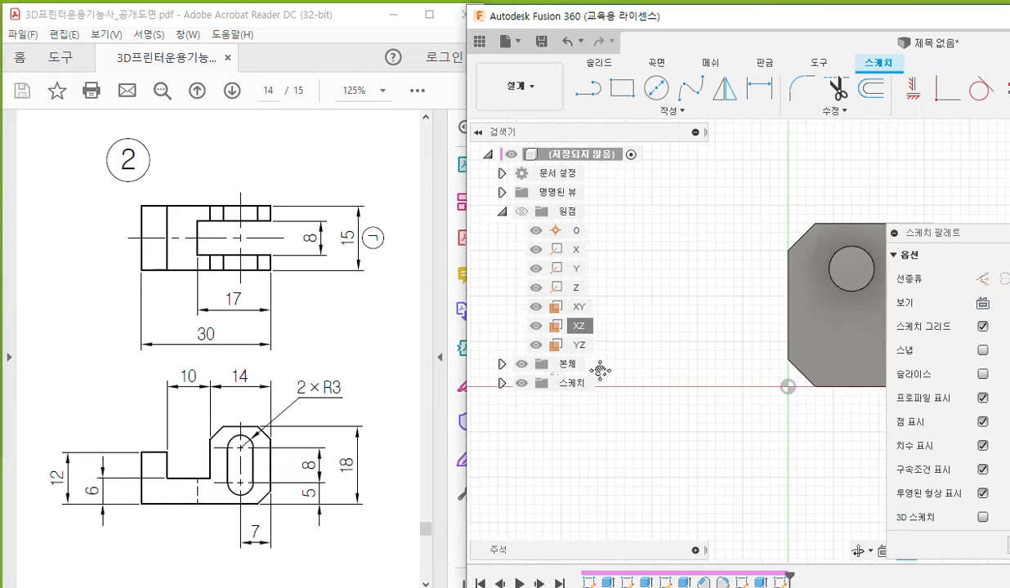
left_click(984, 375)
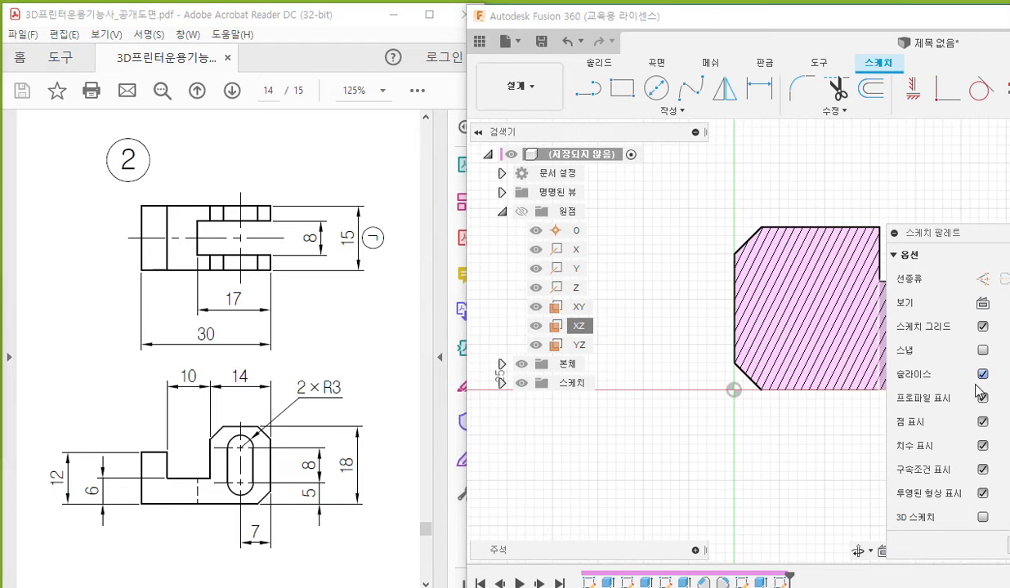
left_click_drag(907, 291, 424, 240)
left_click_drag(886, 387, 1000, 388)
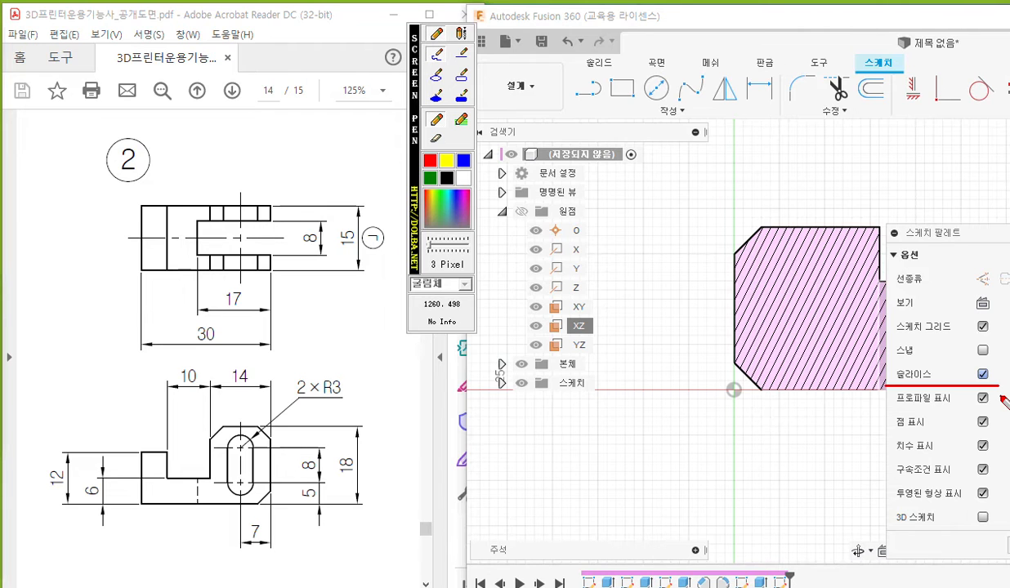
key("Escape")
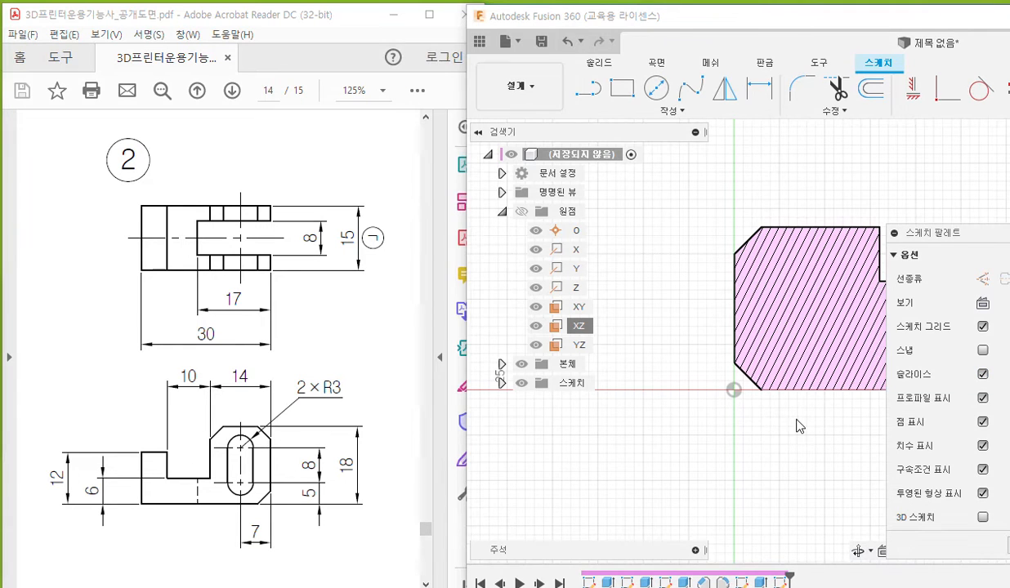
- Maximize the modelling window and frame the whole sliced part around the hidden circular boss
middle_click_drag(789, 419, 665, 435)
scroll(769, 415, "down", 1)
scroll(786, 411, "down", 1)
mouse_move(796, 418)
middle_mouse_down()
mouse_move(762, 398)
mouse_move(778, 407)
middle_mouse_up()
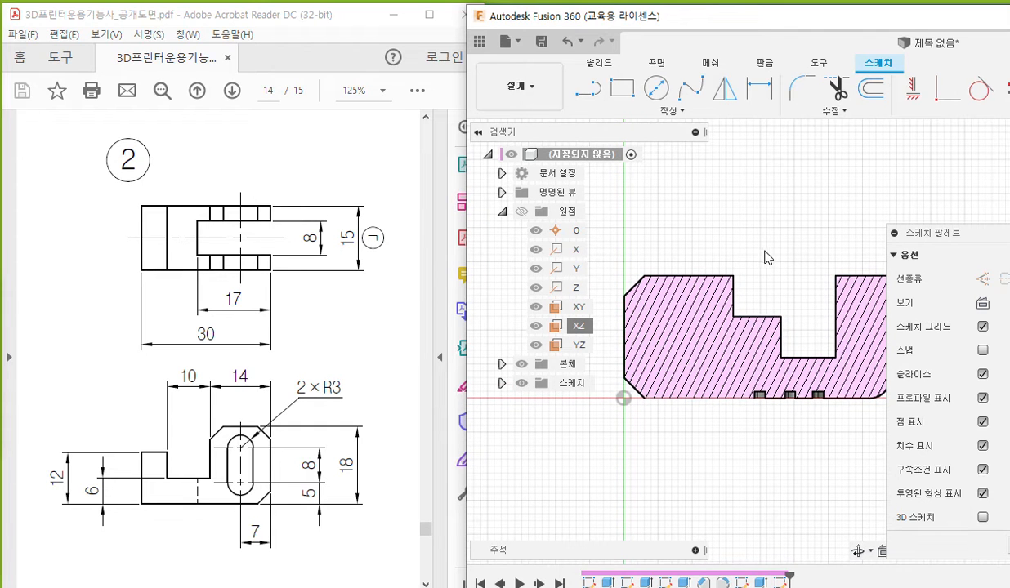
double_click(706, 23)
middle_click_drag(350, 230, 449, 234)
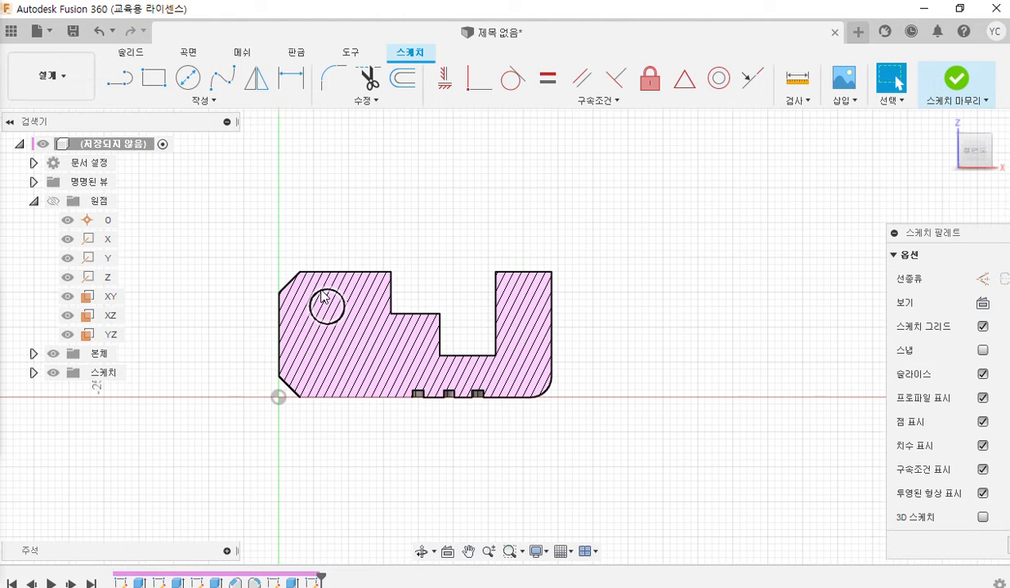
left_click(321, 293)
scroll(335, 259, "up", 3)
left_click(335, 260)
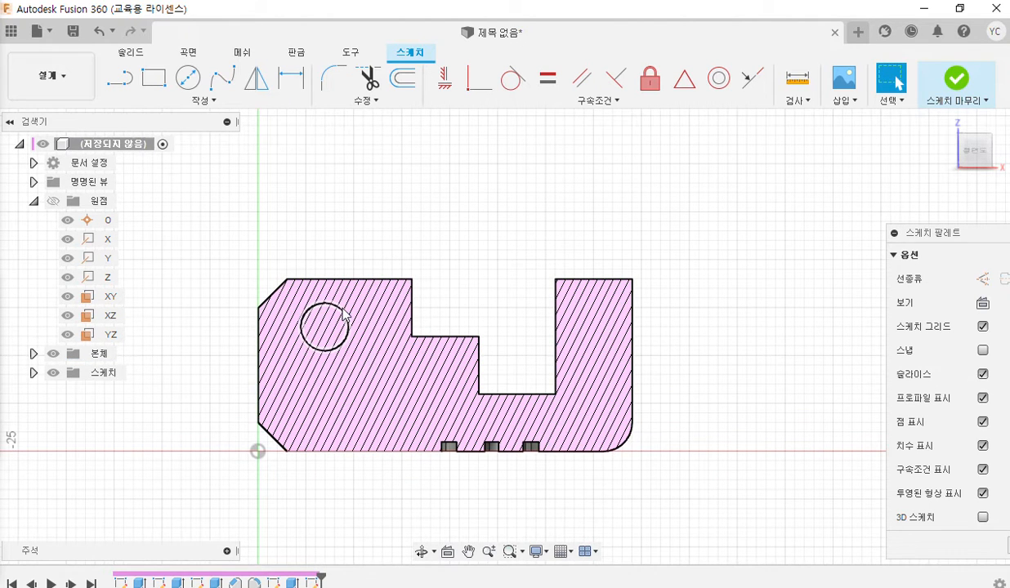
middle_click_drag(361, 260, 377, 221)
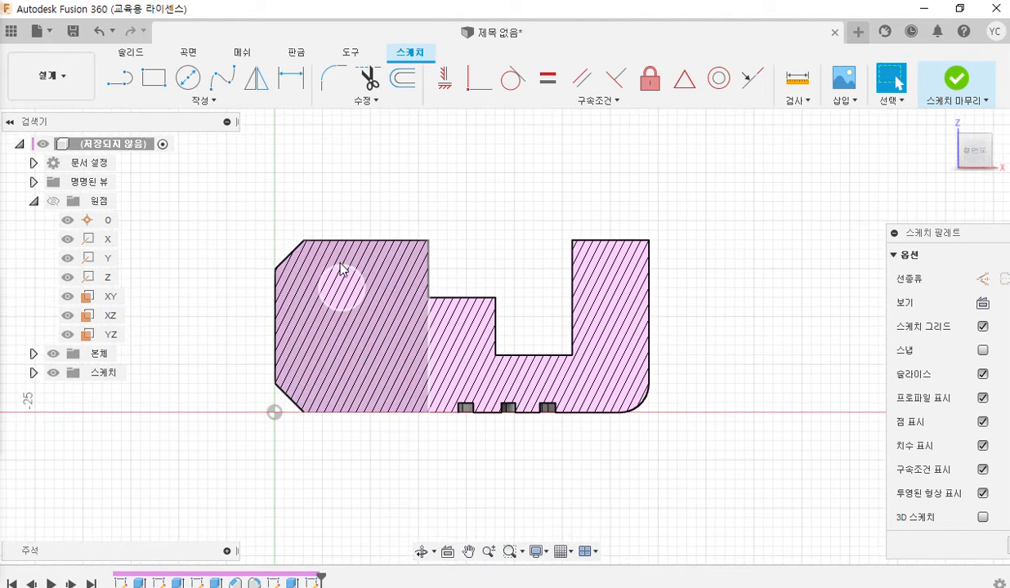
left_click(180, 101)
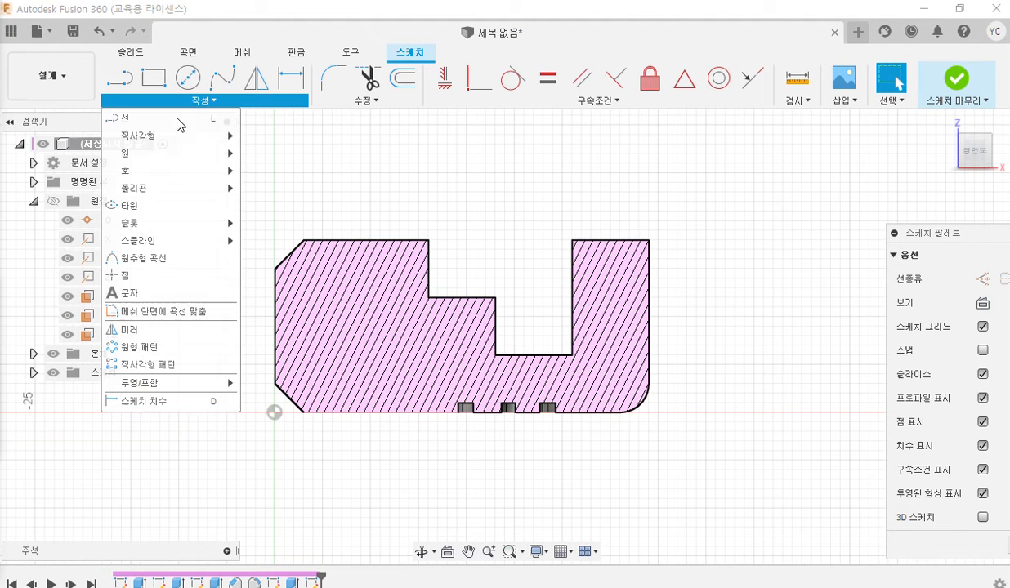
mouse_move(229, 387)
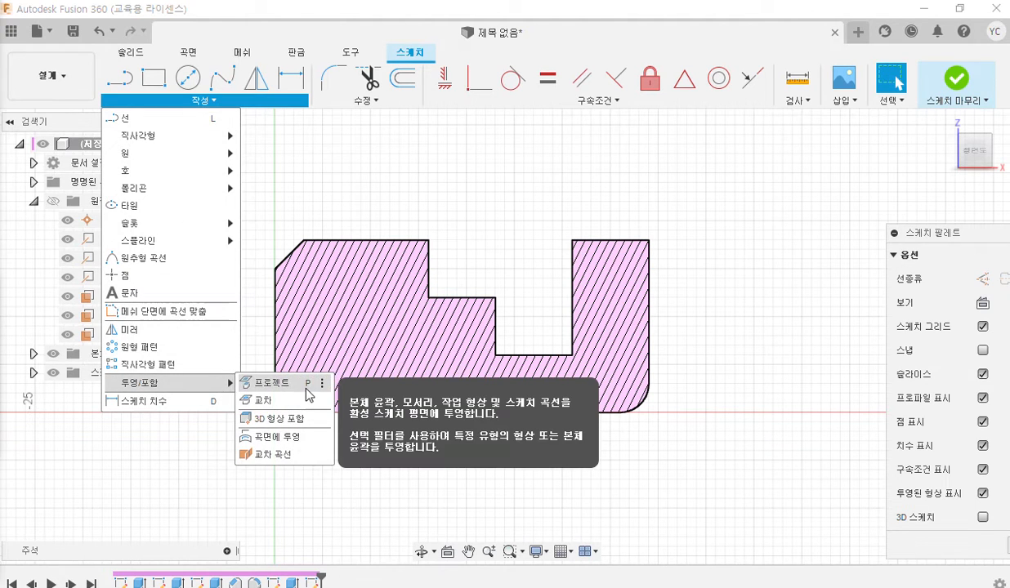
key("F9")
mouse_move(326, 390)
left_mouse_down()
mouse_move(230, 381)
mouse_move(340, 376)
left_mouse_up()
key("F9")
left_click(340, 287)
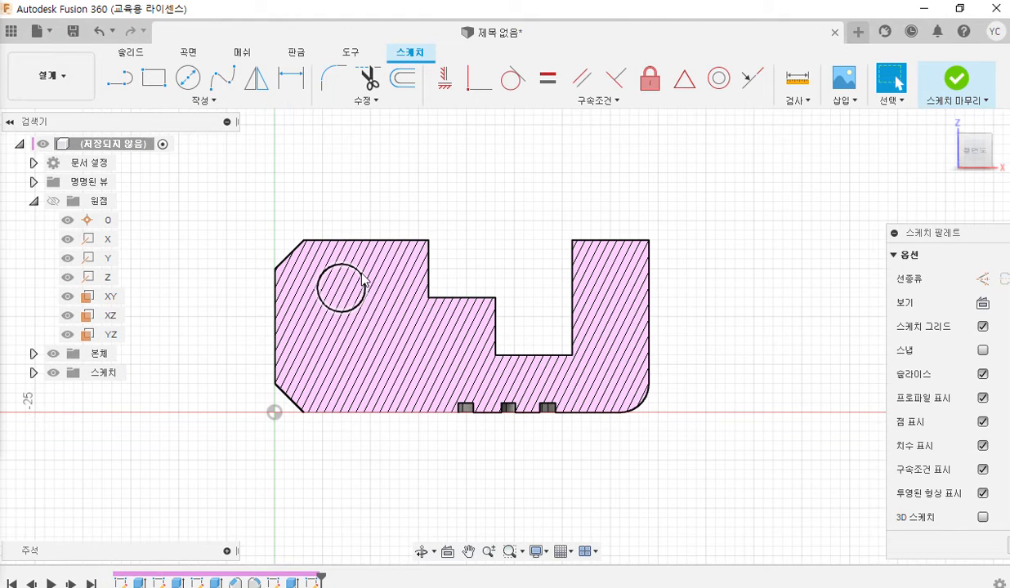
key("F9")
mouse_move(335, 263)
left_mouse_down()
mouse_move(365, 285)
mouse_move(329, 311)
mouse_move(323, 264)
mouse_move(359, 270)
mouse_move(374, 305)
mouse_move(385, 284)
mouse_move(366, 272)
left_mouse_up()
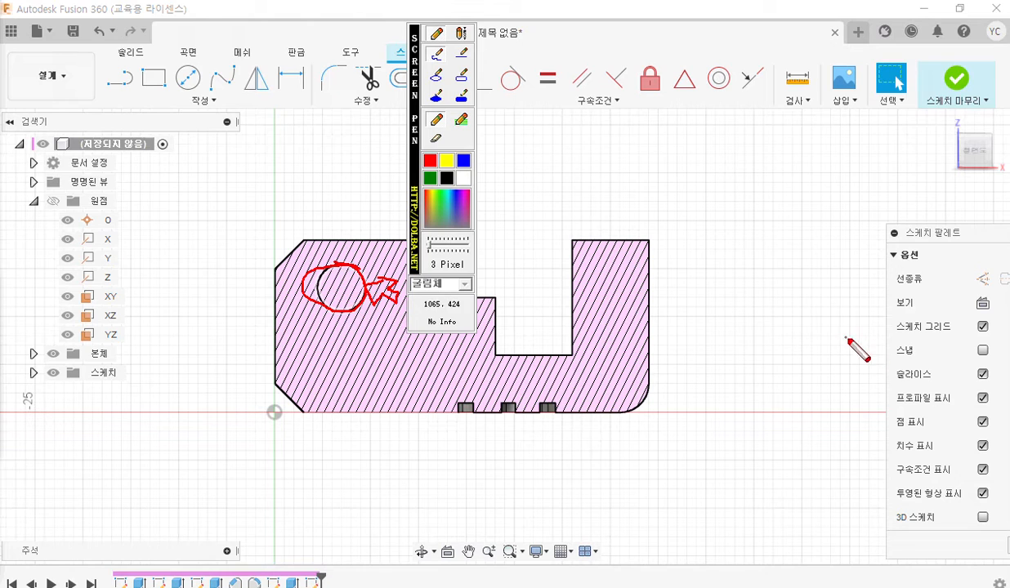
left_click_drag(883, 384, 1009, 381)
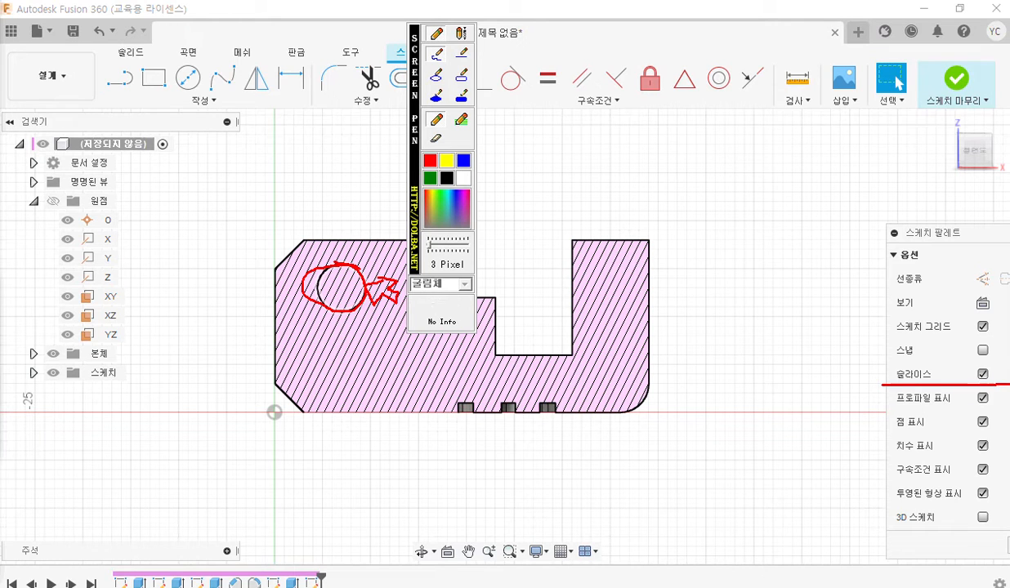
- Turn off the Slice display and project the circular boss face onto the XZ sketch with the projection link kept on
right_click(986, 378)
left_click(984, 376)
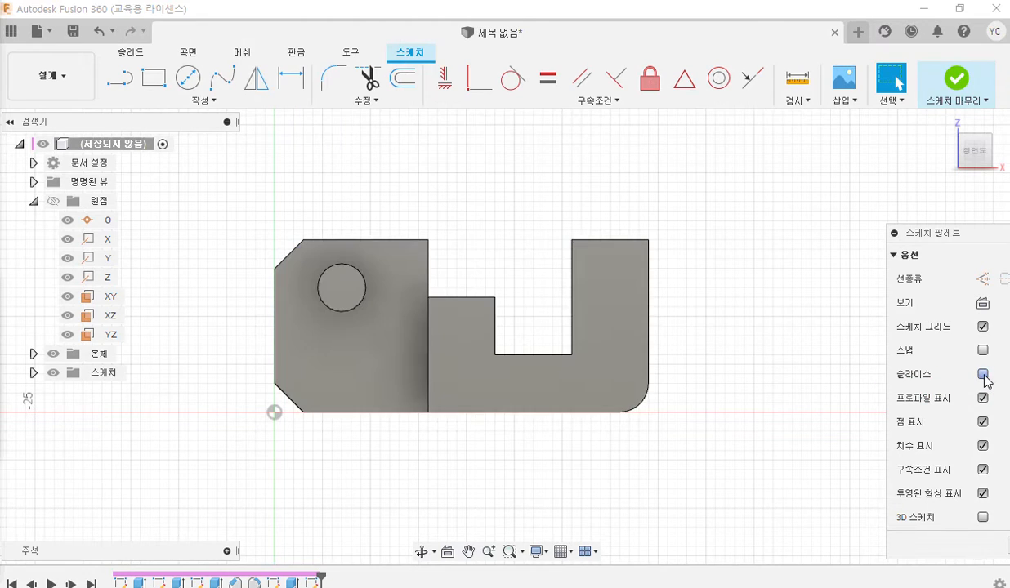
left_click(206, 100)
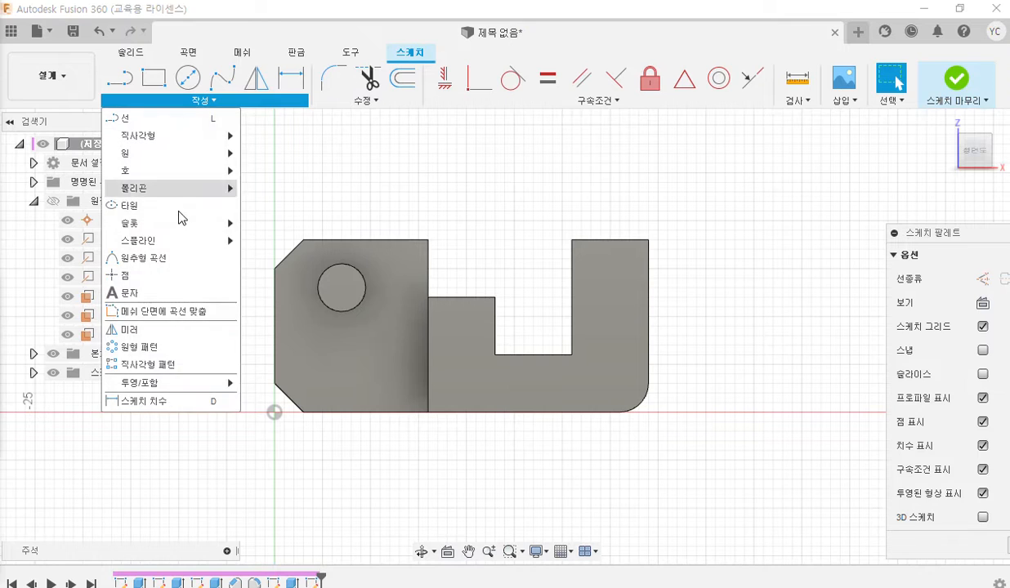
mouse_move(181, 393)
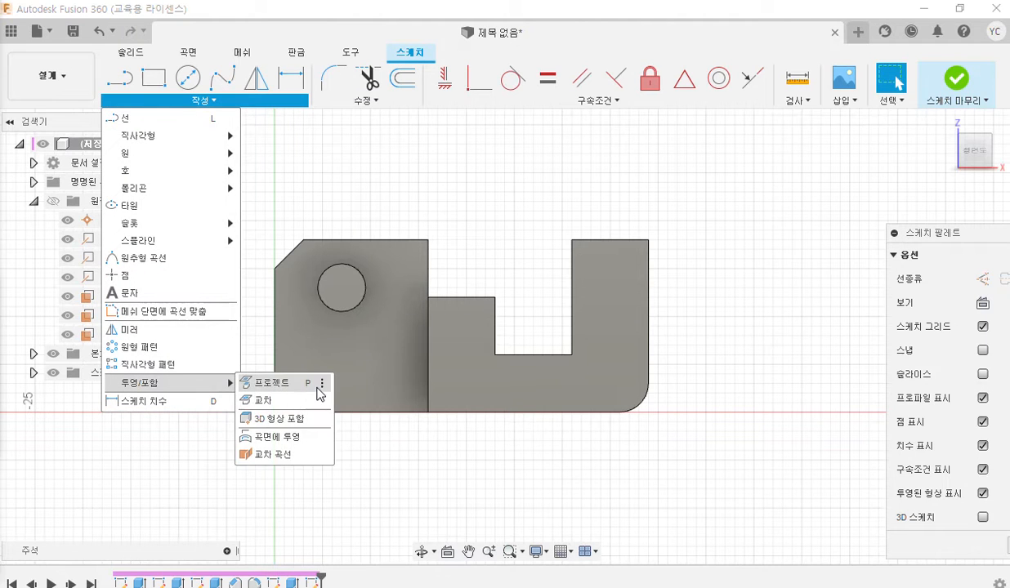
middle_click(327, 386)
mouse_move(330, 388)
left_mouse_down()
mouse_move(270, 366)
mouse_move(335, 381)
left_mouse_up()
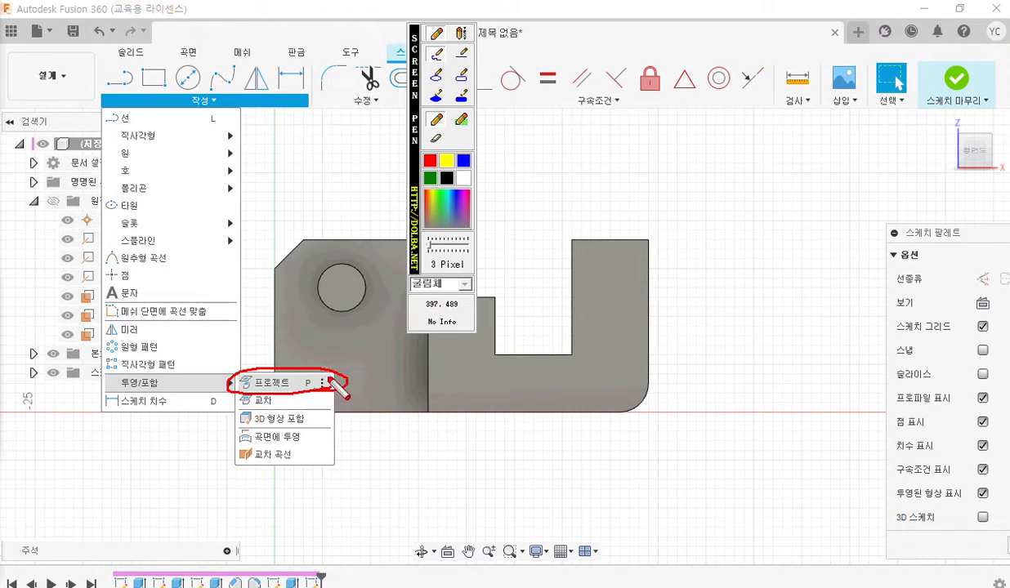
mouse_move(360, 304)
left_mouse_down()
mouse_move(321, 303)
mouse_move(350, 268)
mouse_move(357, 313)
left_mouse_up()
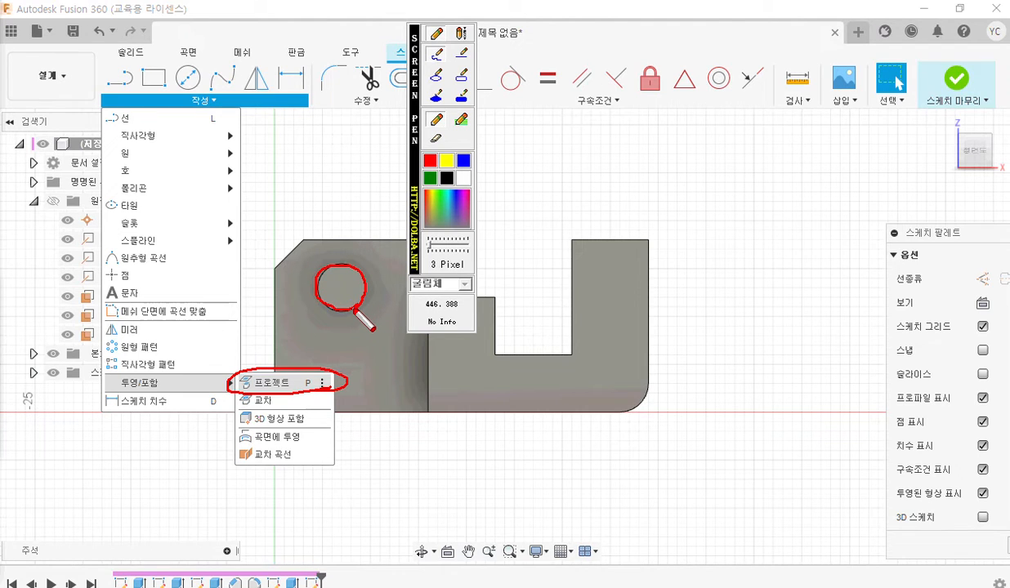
left_click_drag(891, 379, 1009, 382)
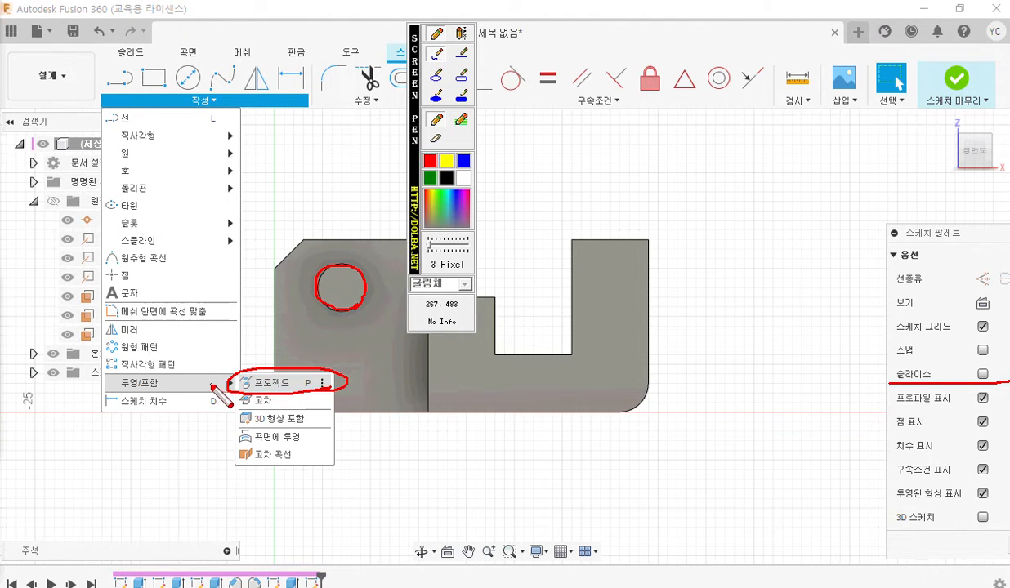
key("Escape")
left_click(273, 384)
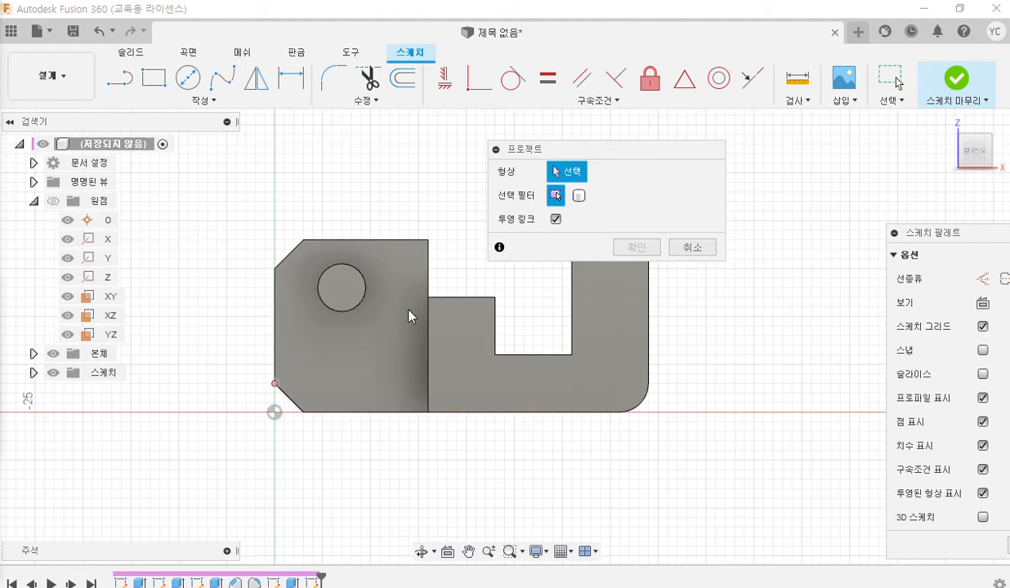
left_click(348, 294)
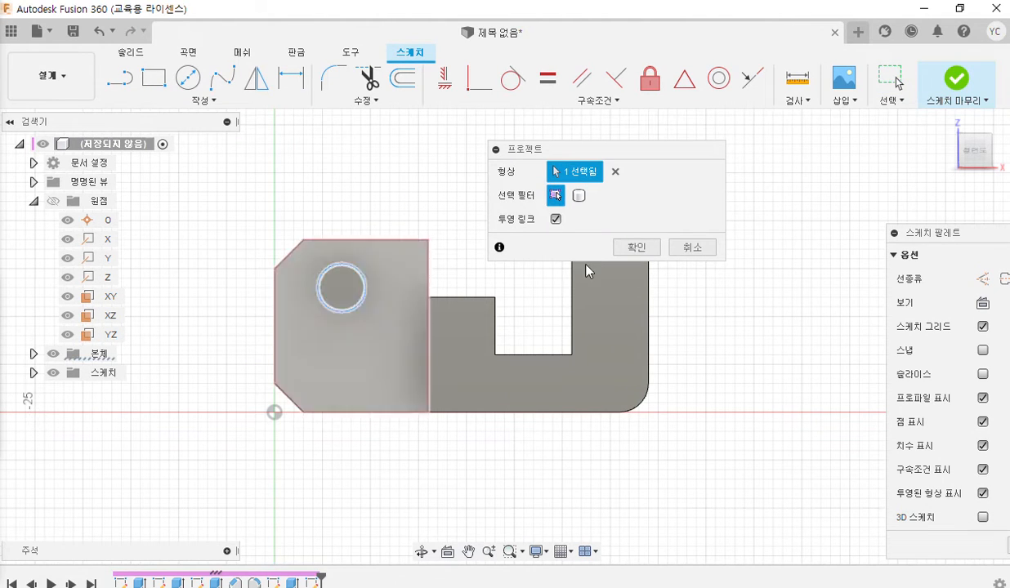
left_click(642, 248)
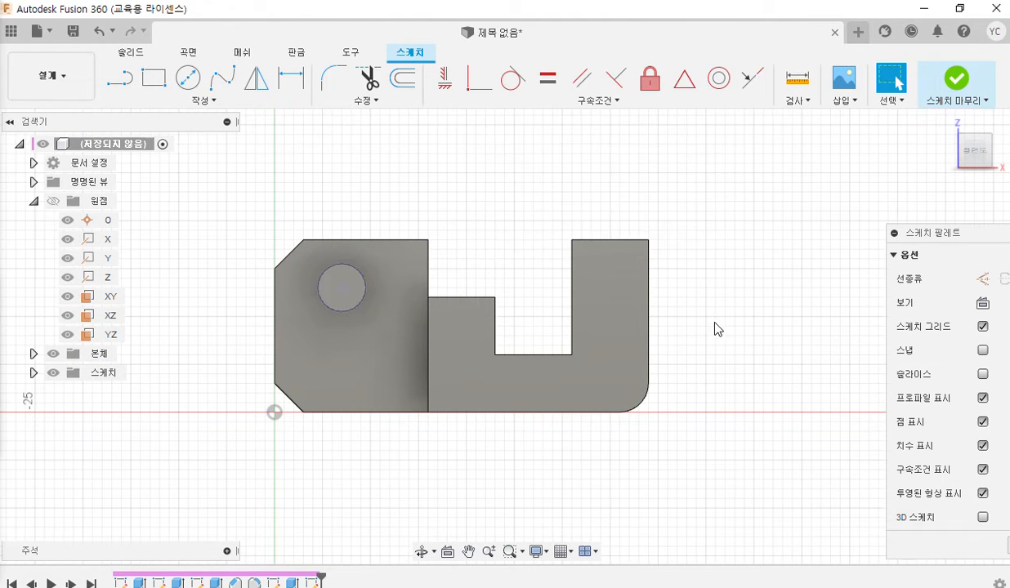
- Turn the Slice display back on and select the projected circle in the sketch
left_click(983, 374)
key("F12")
left_click_drag(878, 391, 1009, 385)
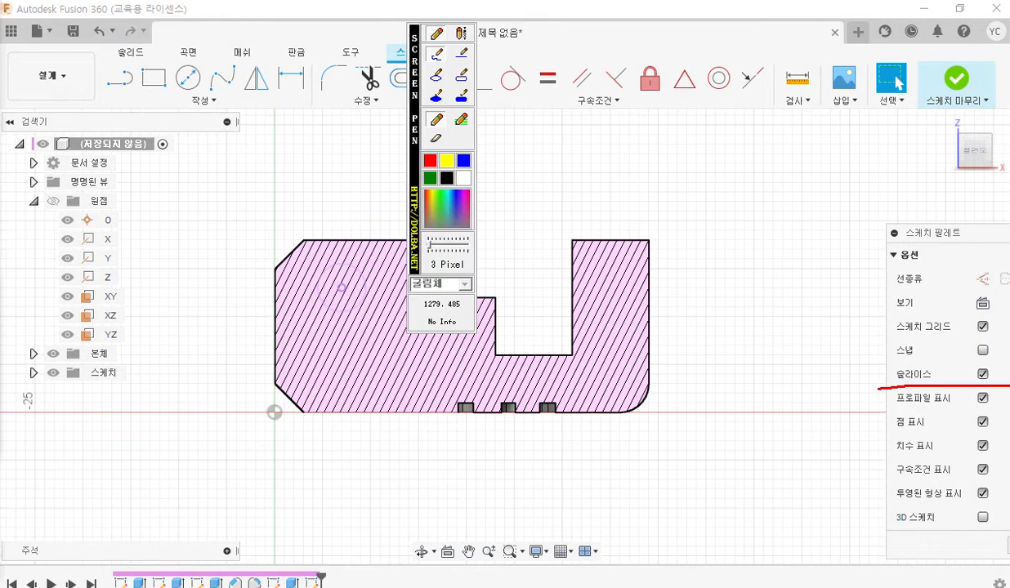
key("F12")
left_click(331, 293)
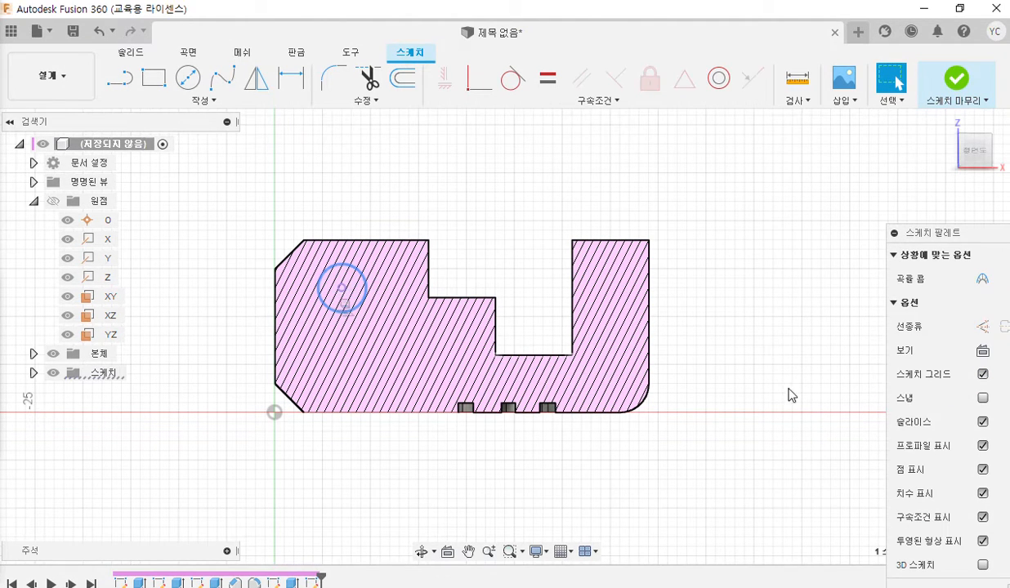
key("F12")
left_click_drag(872, 427, 1009, 434)
mouse_move(369, 304)
left_mouse_down()
mouse_move(315, 268)
mouse_move(370, 299)
left_mouse_up()
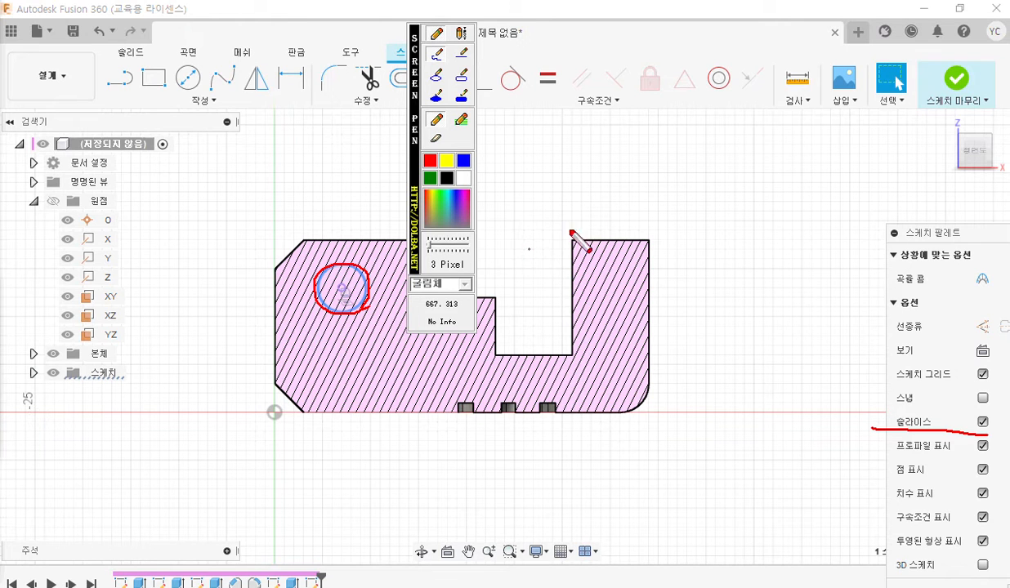
key("Escape")
- Check part 2's slot in the PDF drawing beside the model and look through the slot types, ending with the modelling window maximized
left_click(960, 8)
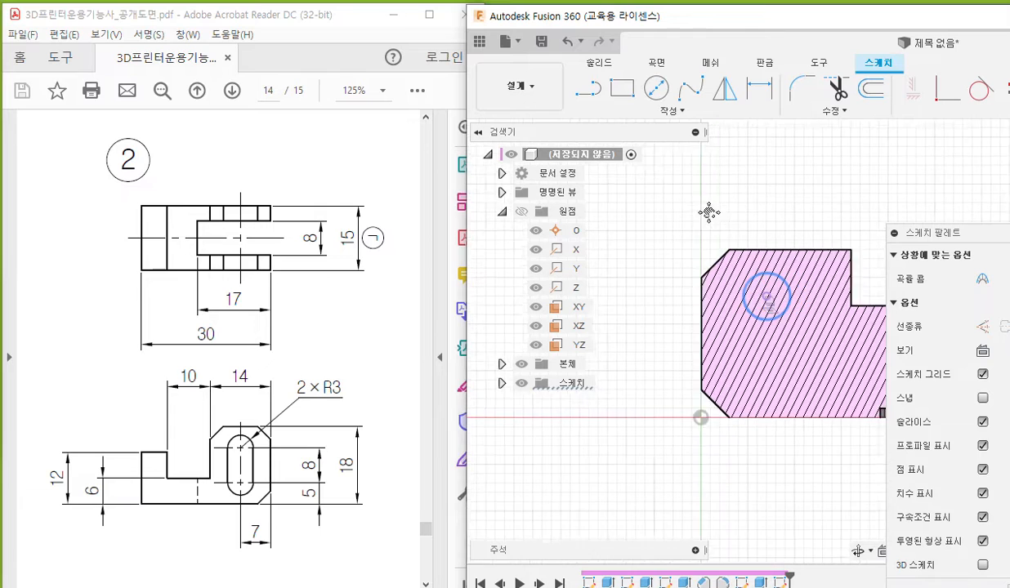
middle_click_drag(723, 227, 711, 220)
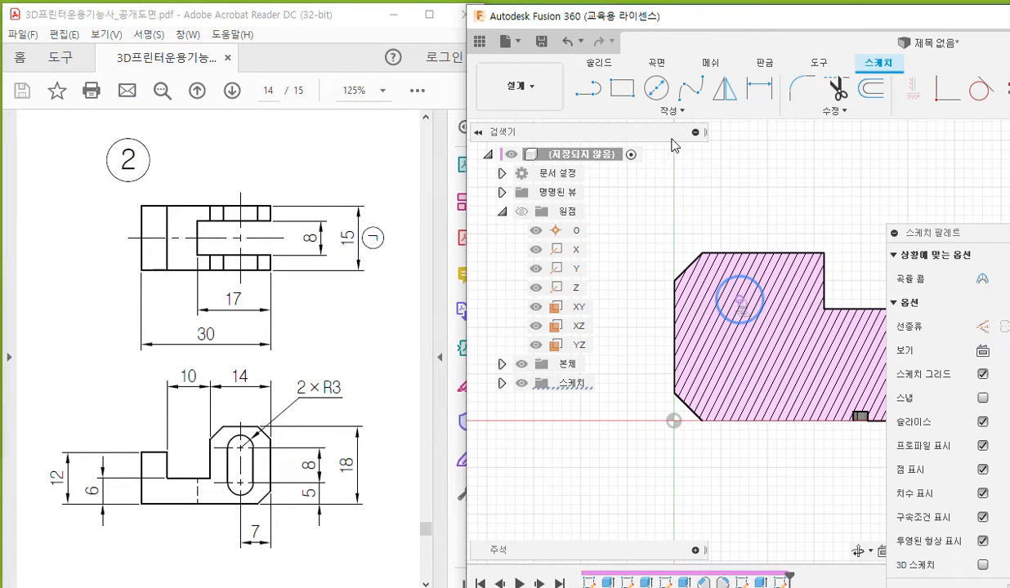
left_click(672, 110)
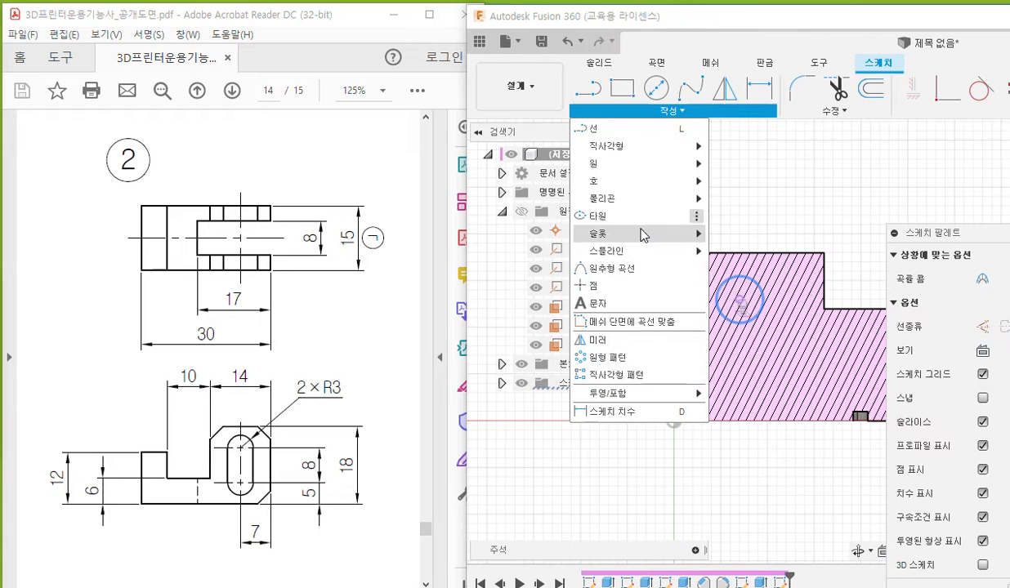
mouse_move(647, 233)
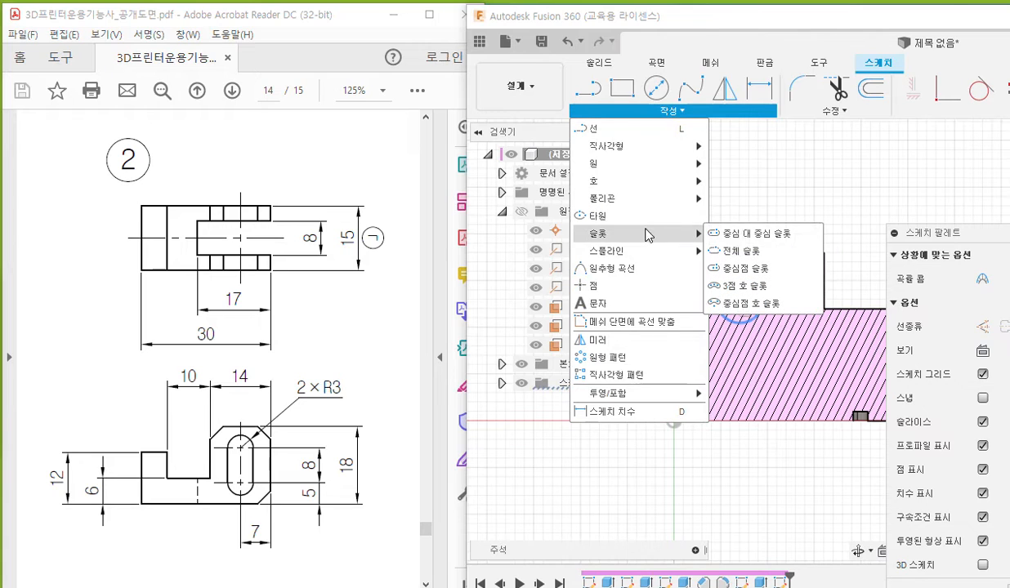
left_click(760, 22)
double_click(760, 22)
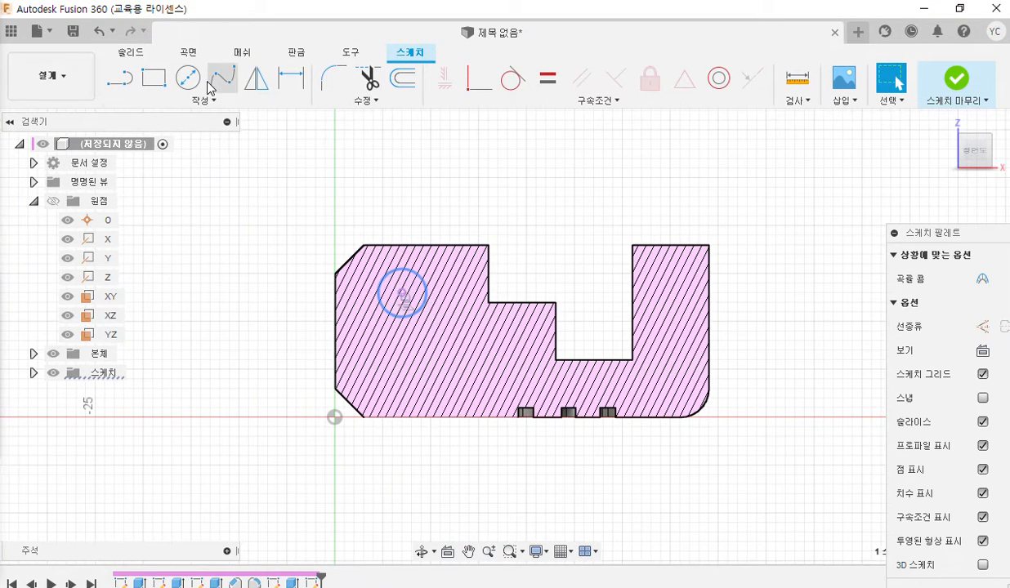
left_click(204, 101)
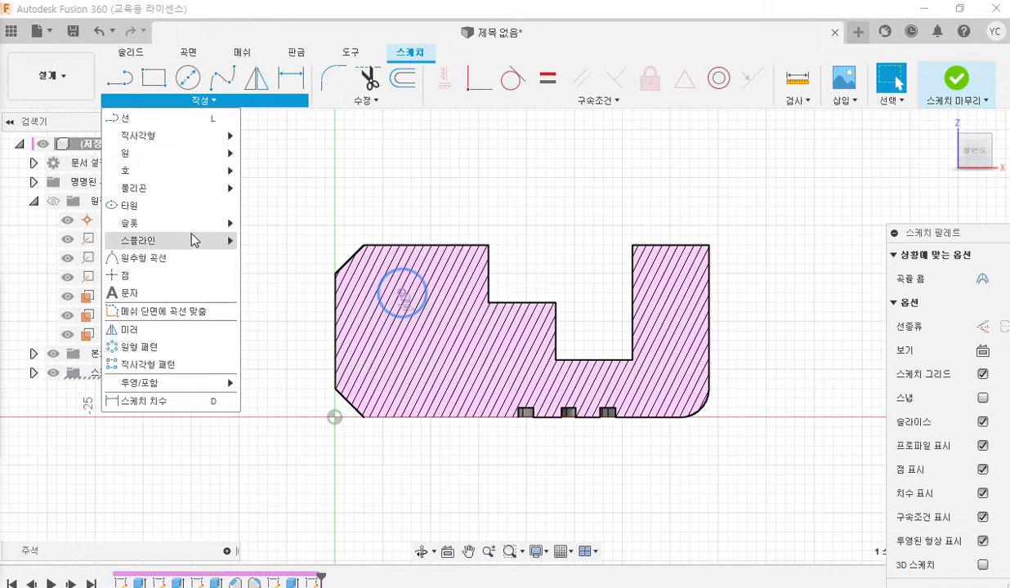
mouse_move(193, 223)
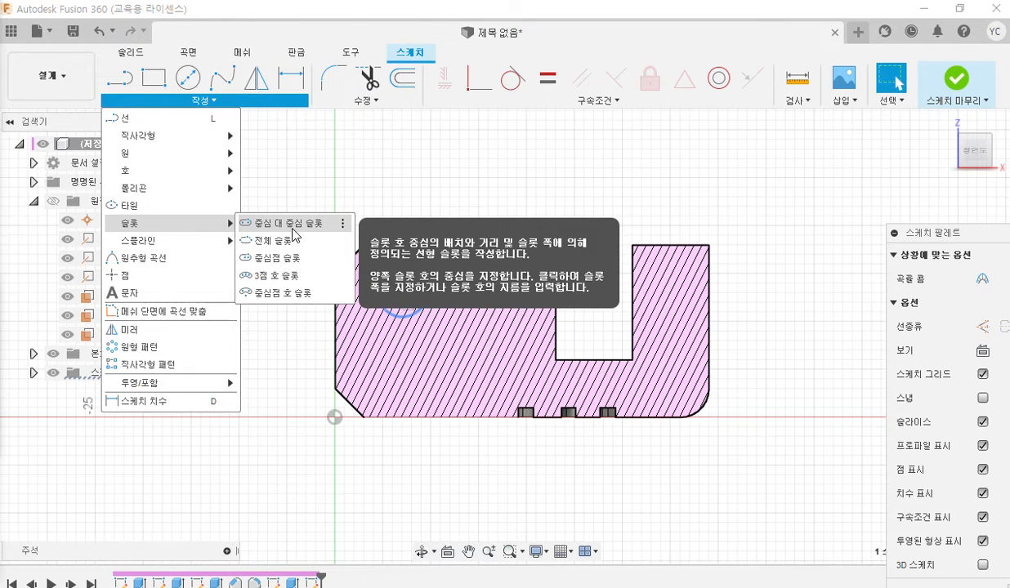
key("F12")
left_click_drag(417, 203, 712, 246)
mouse_move(353, 223)
left_mouse_down()
mouse_move(250, 235)
mouse_move(319, 204)
mouse_move(343, 217)
left_mouse_up()
left_click_drag(399, 286, 401, 294)
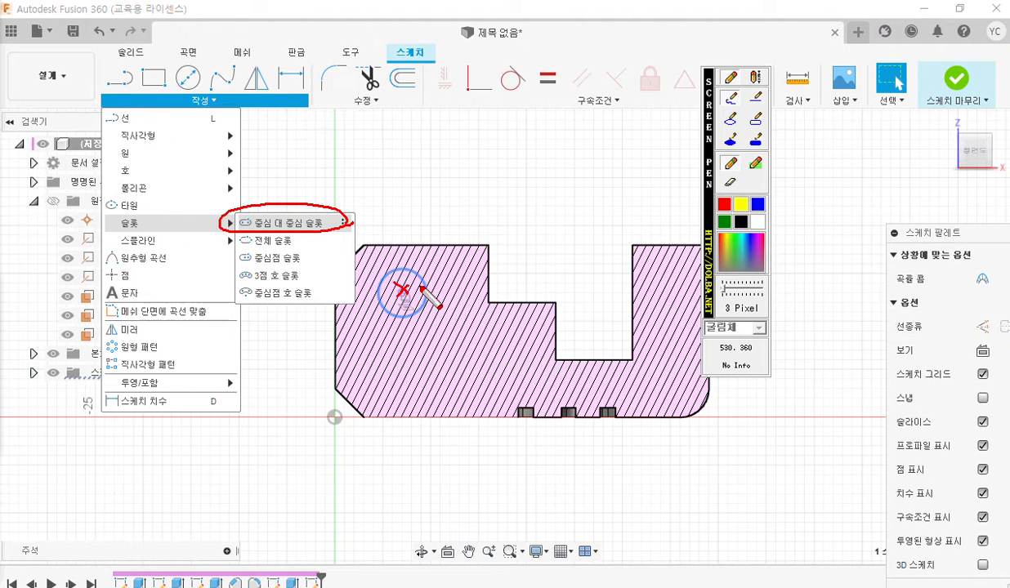
mouse_move(421, 285)
left_mouse_down()
mouse_move(403, 368)
mouse_move(447, 380)
left_mouse_up()
mouse_move(443, 275)
left_mouse_down()
mouse_move(442, 366)
mouse_move(413, 401)
mouse_move(373, 363)
mouse_move(371, 285)
mouse_move(403, 260)
mouse_move(447, 281)
left_mouse_up()
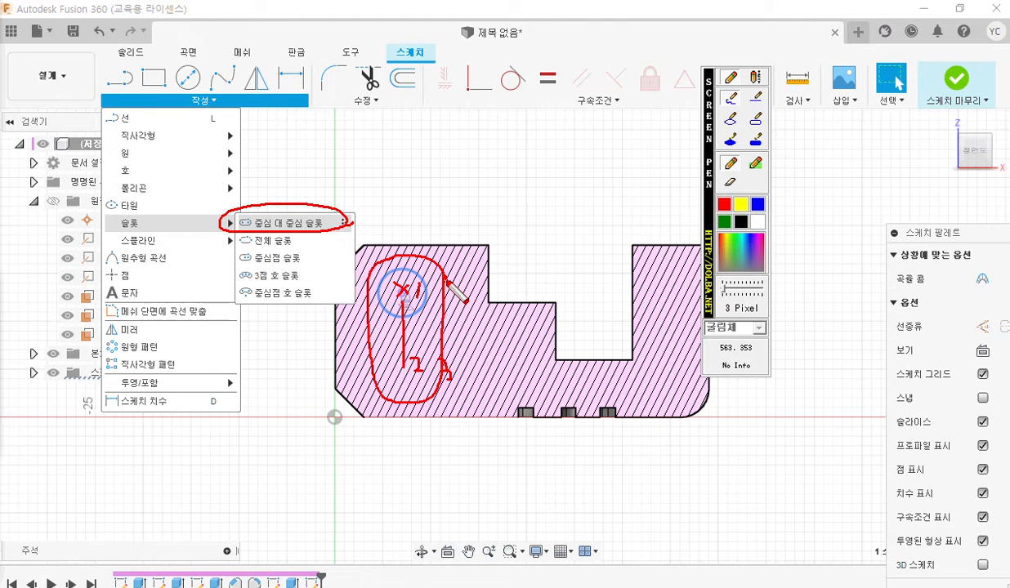
key("Escape")
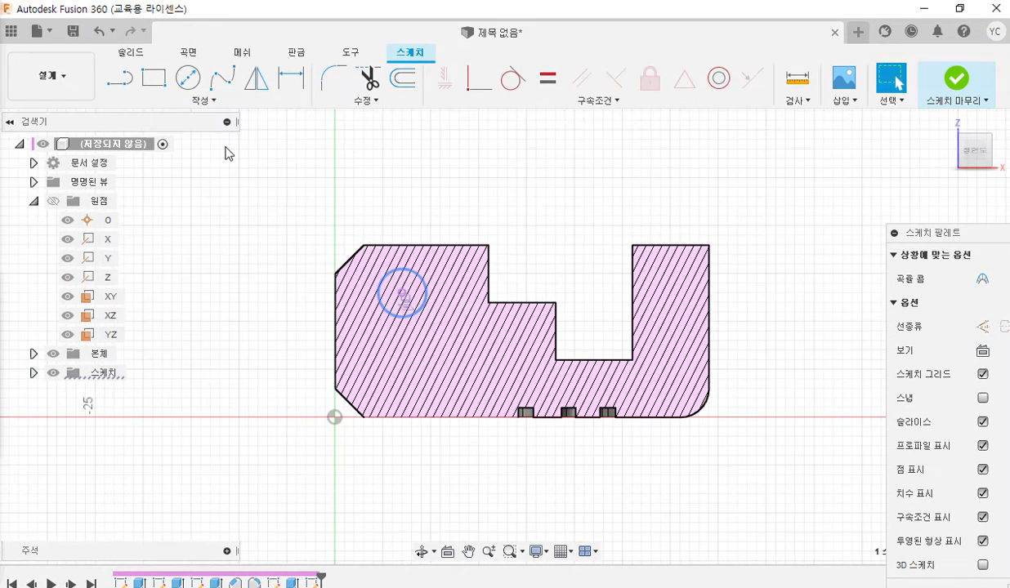
- Sketch a vertical center-to-center slot from the projected circle's center downward, with its centers about 12.6 mm apart
left_click(199, 100)
mouse_move(196, 227)
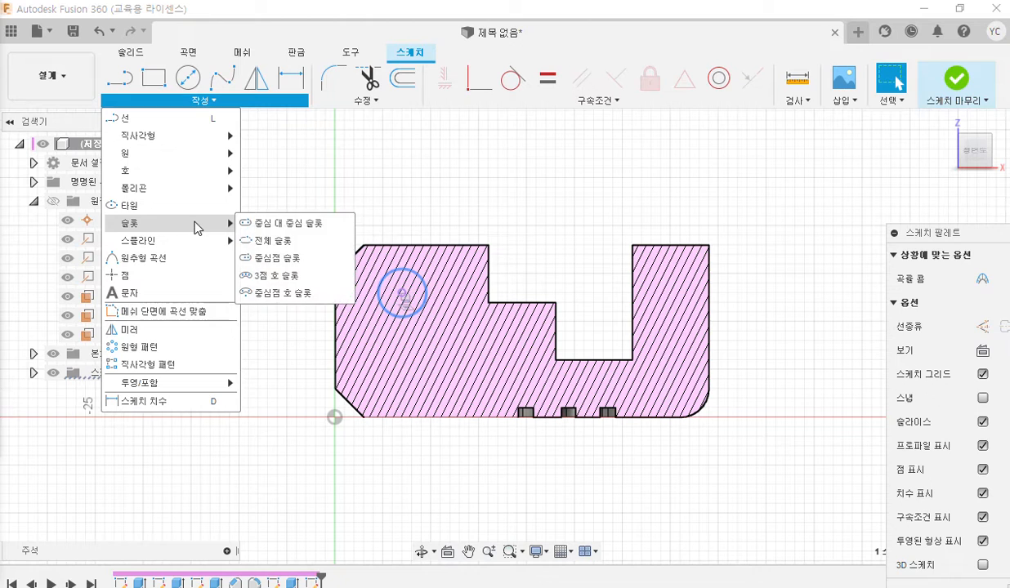
left_click(288, 223)
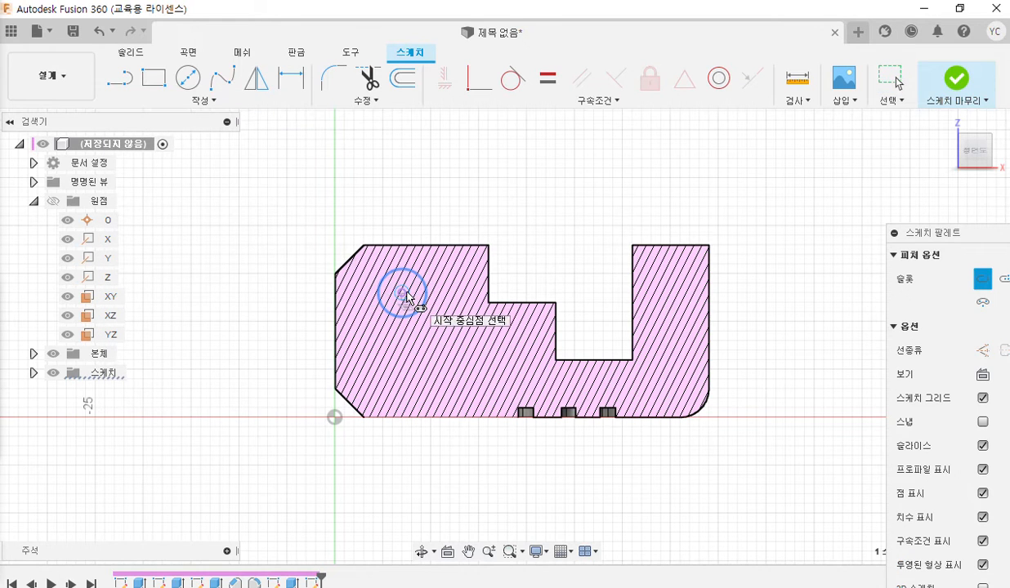
left_click(402, 294)
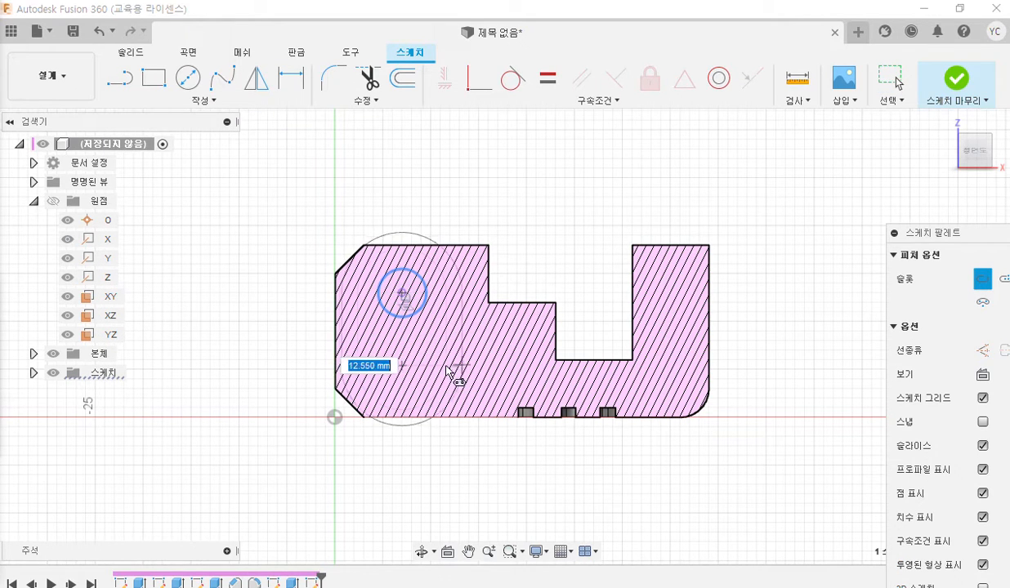
key("Return")
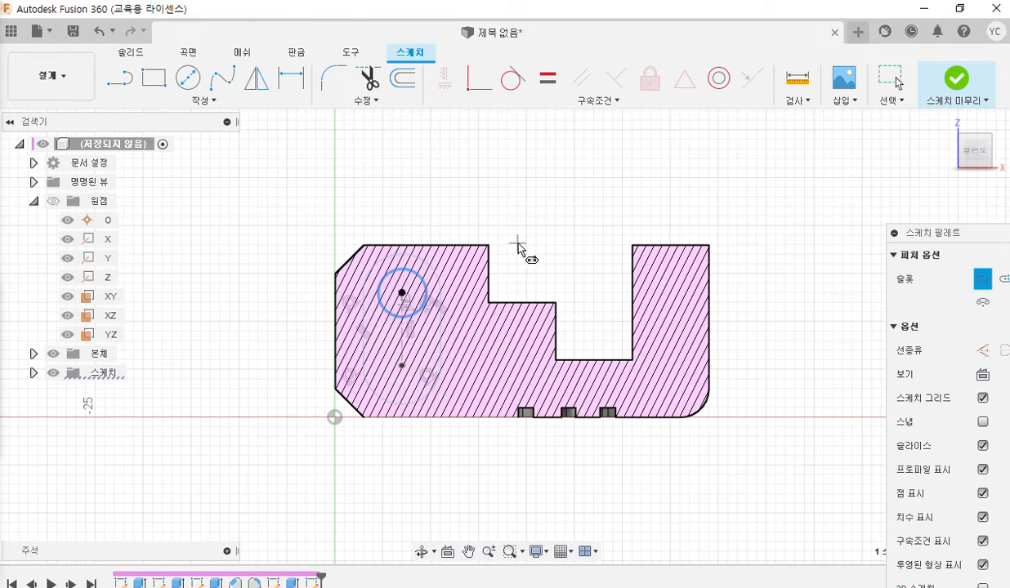
- Leave the slot command, inspect the slot's profile, and bring part 2's PDF drawing back into view beside the model
right_click(549, 182)
left_click(605, 171)
scroll(444, 327, "up", 2)
scroll(442, 324, "up", 2)
middle_click_drag(408, 322, 433, 308)
left_click(431, 342)
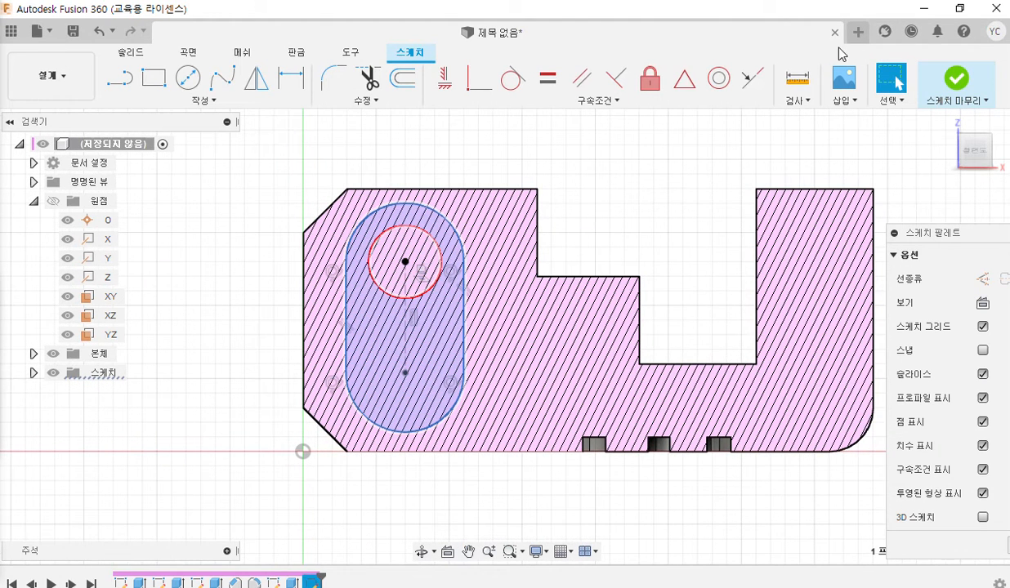
left_click(958, 8)
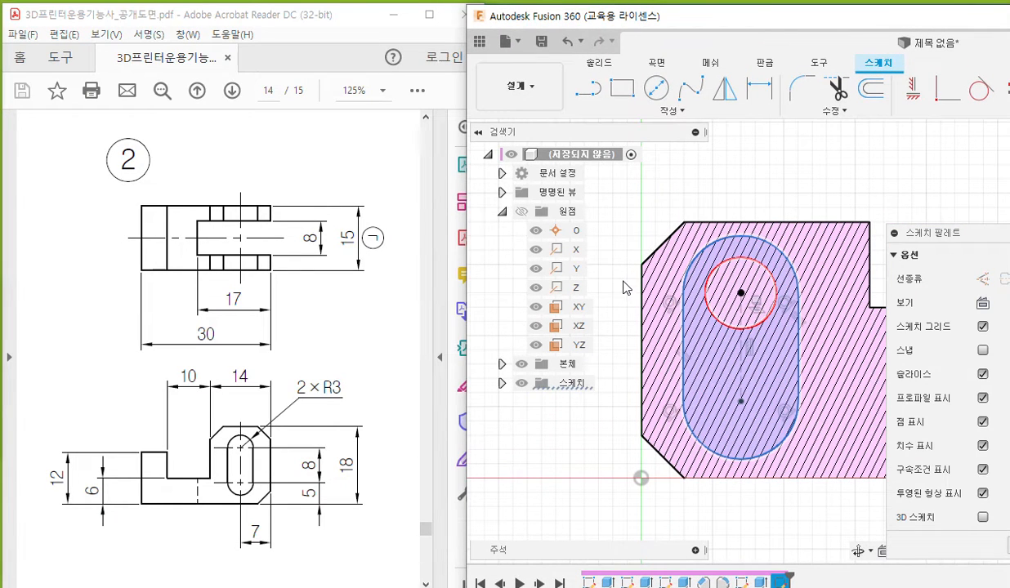
middle_click_drag(623, 288, 607, 287)
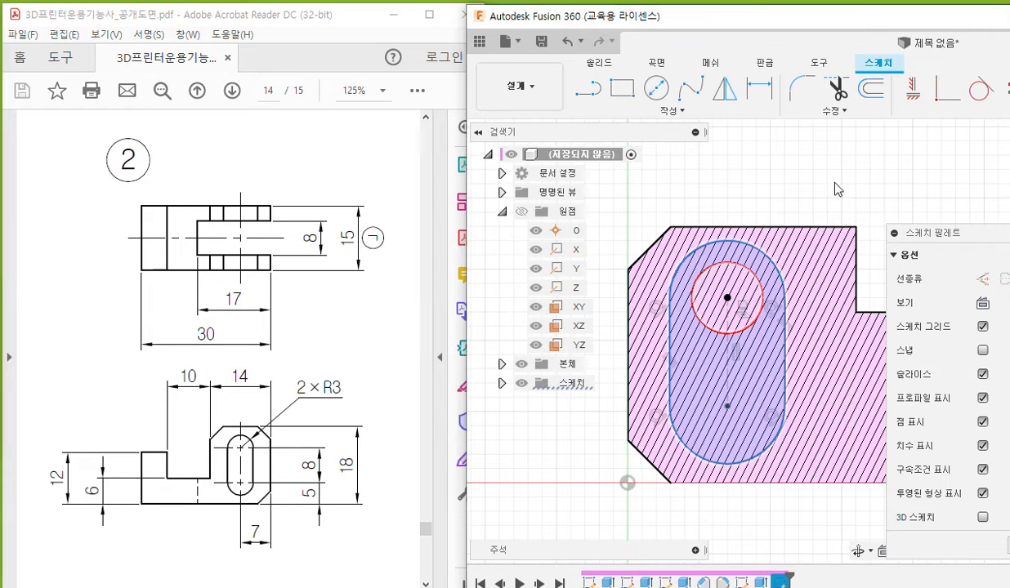
right_click(750, 141)
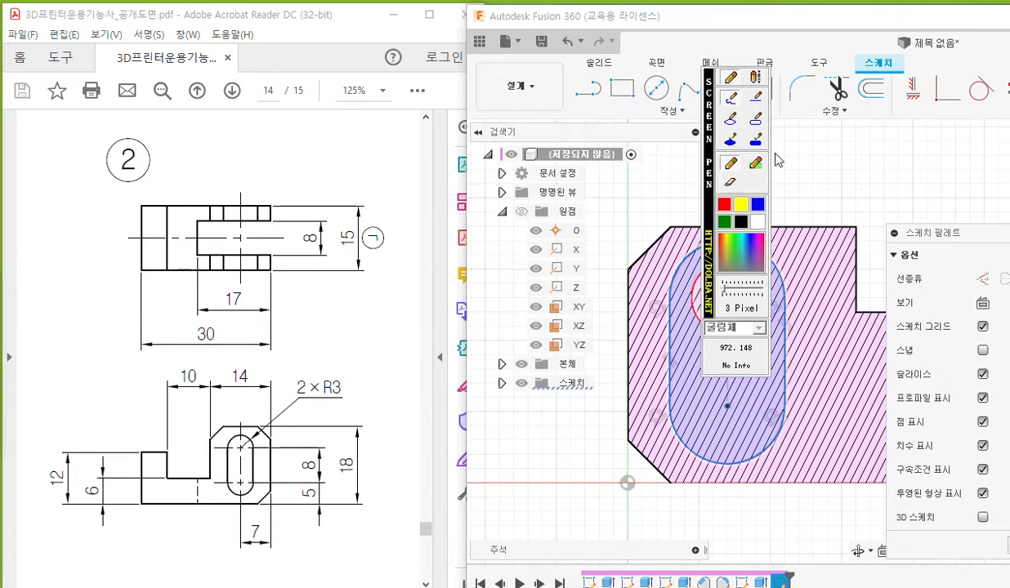
mouse_move(772, 105)
left_mouse_down()
mouse_move(745, 98)
mouse_move(770, 121)
left_mouse_up()
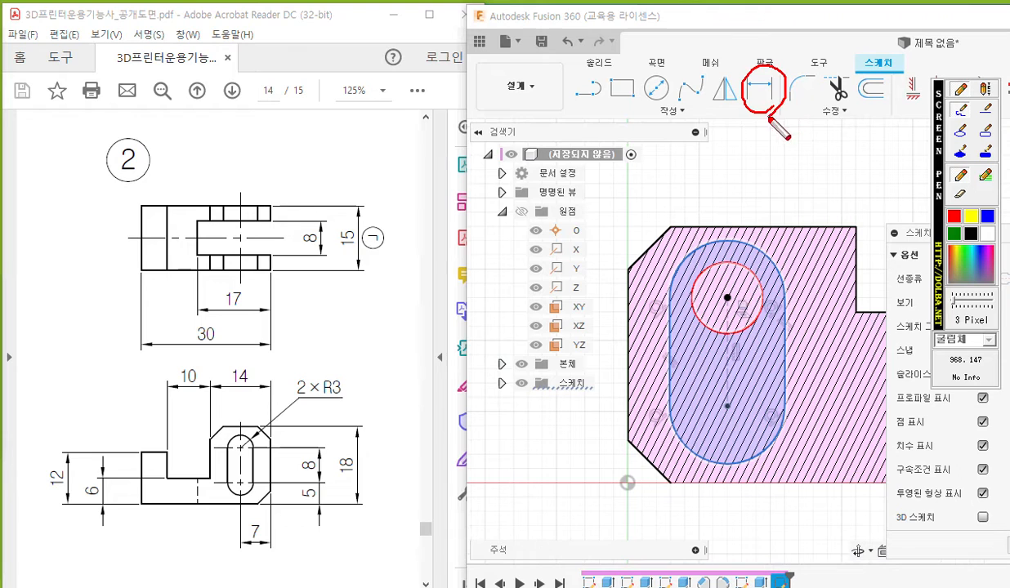
mouse_move(670, 282)
left_mouse_down()
mouse_move(711, 240)
mouse_move(777, 278)
mouse_move(786, 214)
mouse_move(803, 188)
left_mouse_up()
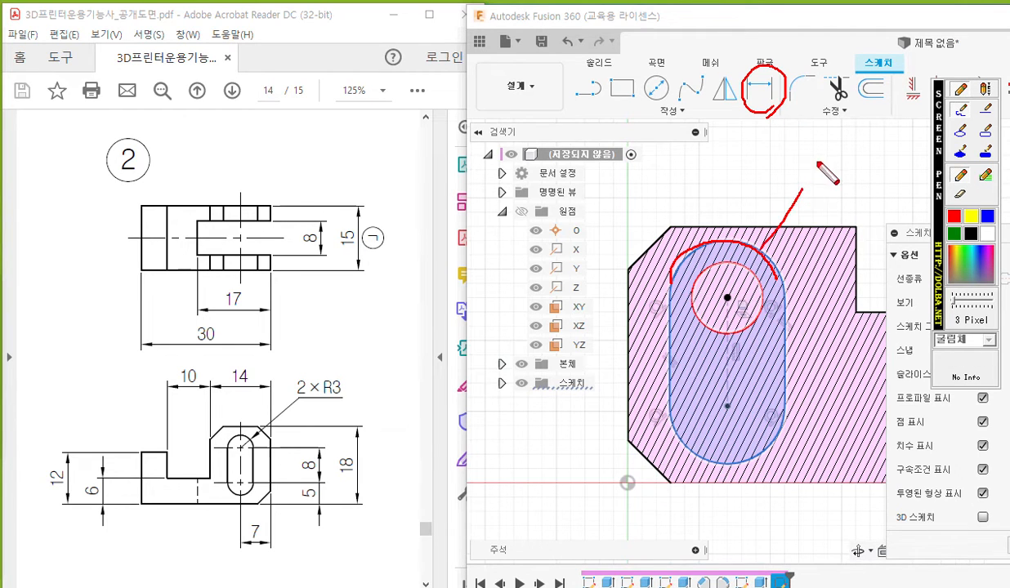
mouse_move(767, 217)
left_mouse_down()
mouse_move(760, 245)
mouse_move(779, 245)
left_mouse_up()
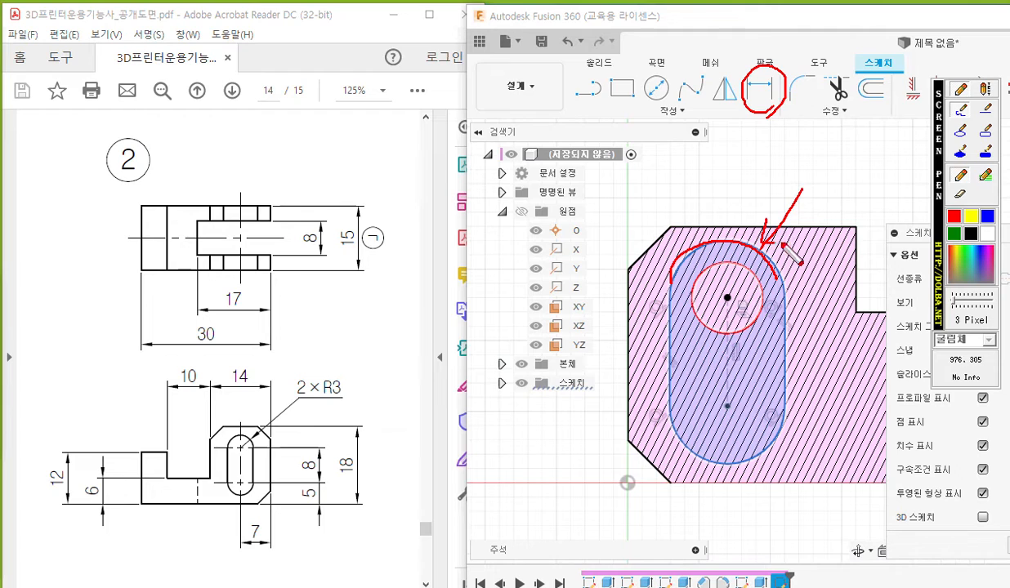
mouse_move(811, 162)
left_mouse_down()
mouse_move(807, 206)
mouse_move(834, 204)
left_mouse_up()
left_click_drag(841, 164, 852, 197)
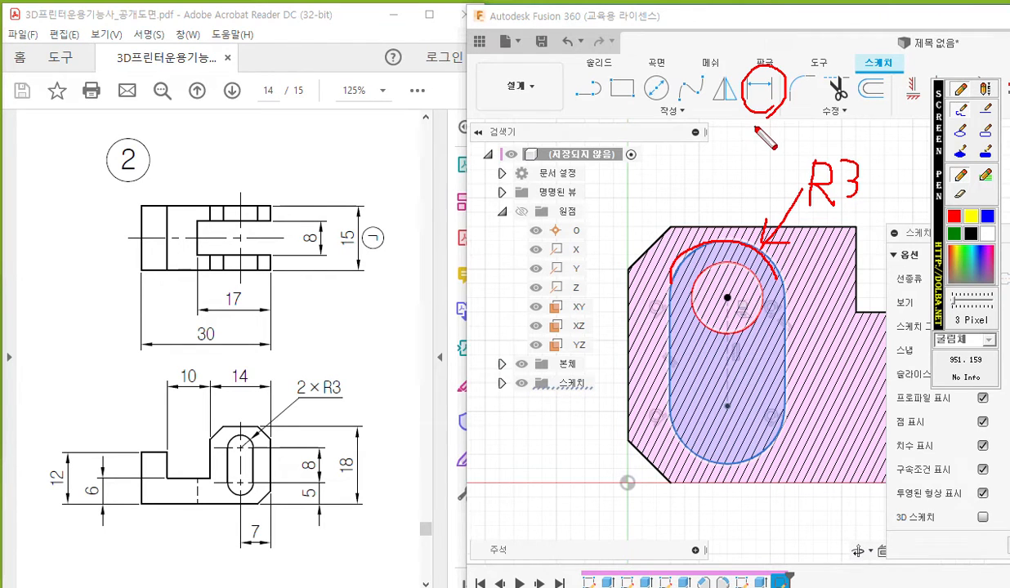
key("Escape")
- Dimension the slot's upper end arc with a radius of 3 mm
left_click(758, 90)
left_click(769, 256)
left_click(786, 209)
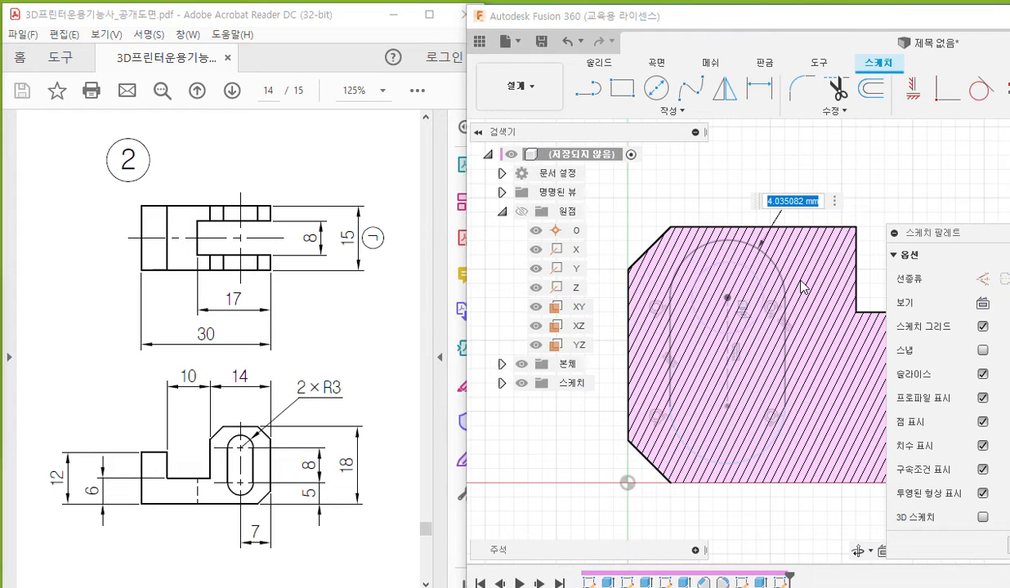
type("3")
key("Return")
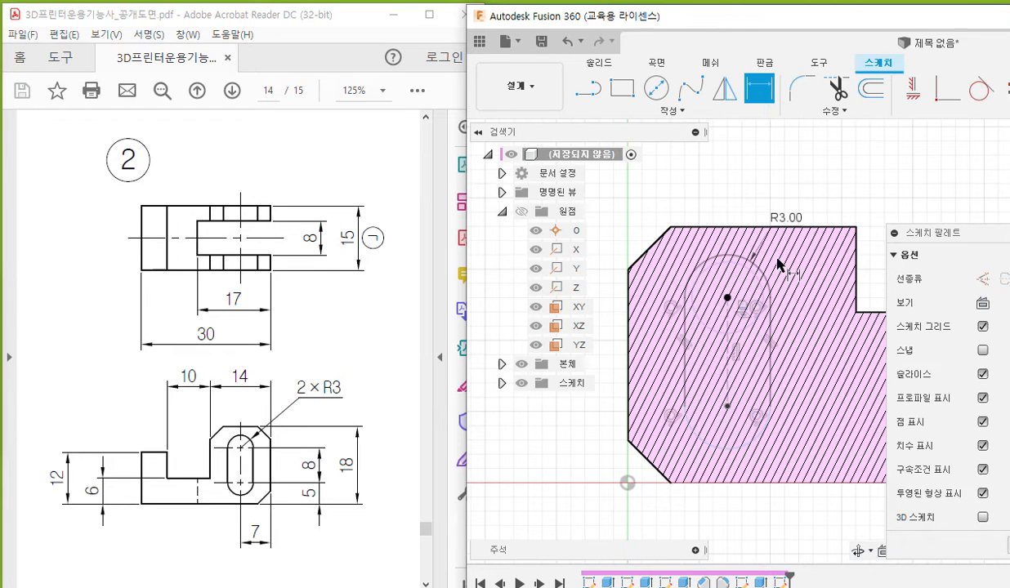
key("F12")
mouse_move(682, 296)
left_mouse_down()
mouse_move(727, 250)
mouse_move(769, 286)
left_mouse_up()
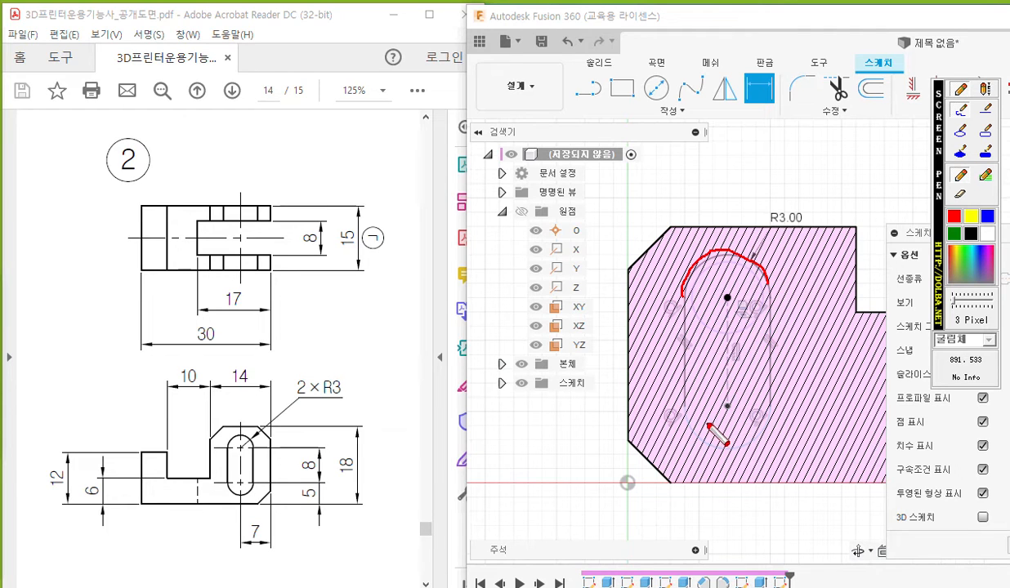
mouse_move(688, 416)
left_mouse_down()
mouse_move(709, 446)
mouse_move(775, 406)
left_mouse_up()
left_click_drag(776, 278, 794, 279)
left_click_drag(793, 406, 819, 406)
mouse_move(794, 279)
left_mouse_down()
mouse_move(827, 279)
mouse_move(818, 386)
mouse_move(829, 381)
left_mouse_up()
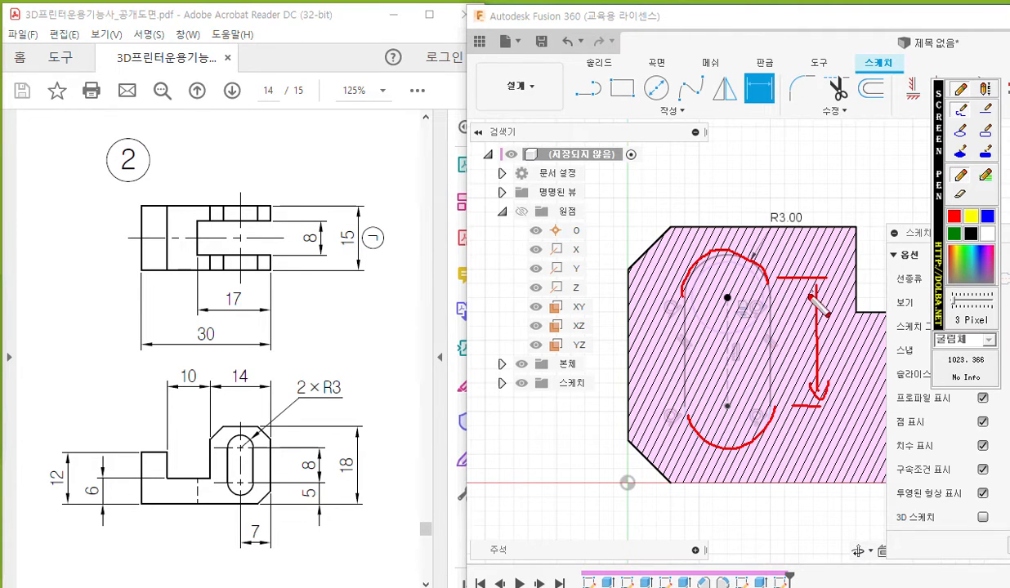
left_click_drag(806, 297, 828, 298)
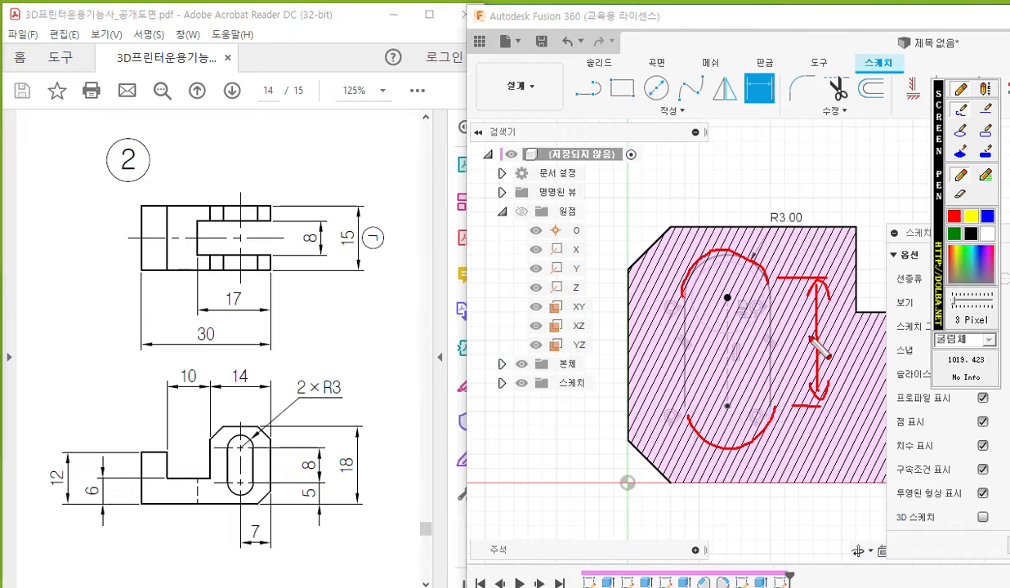
mouse_move(792, 322)
left_mouse_down()
mouse_move(804, 331)
mouse_move(805, 353)
left_mouse_up()
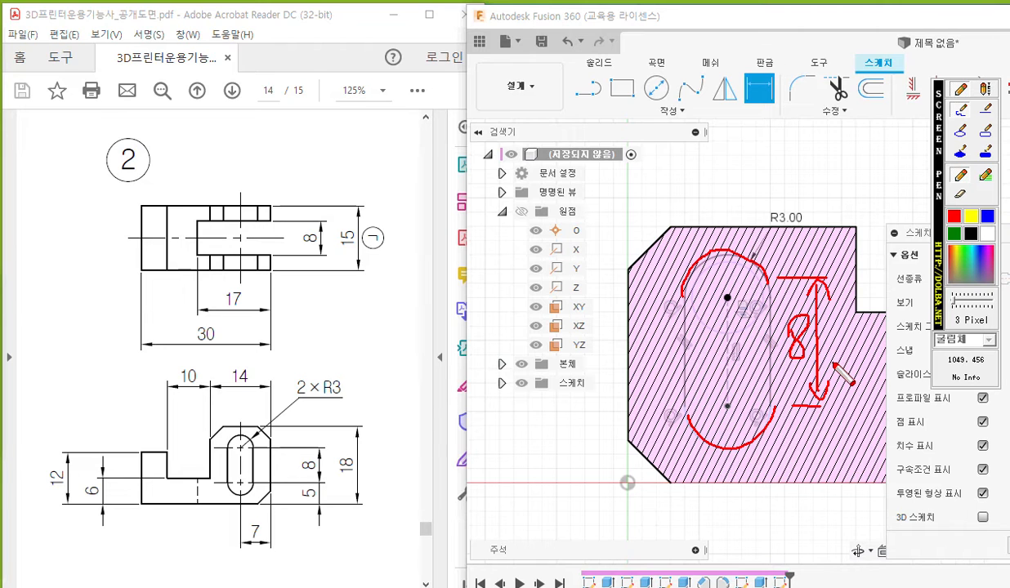
key("Escape")
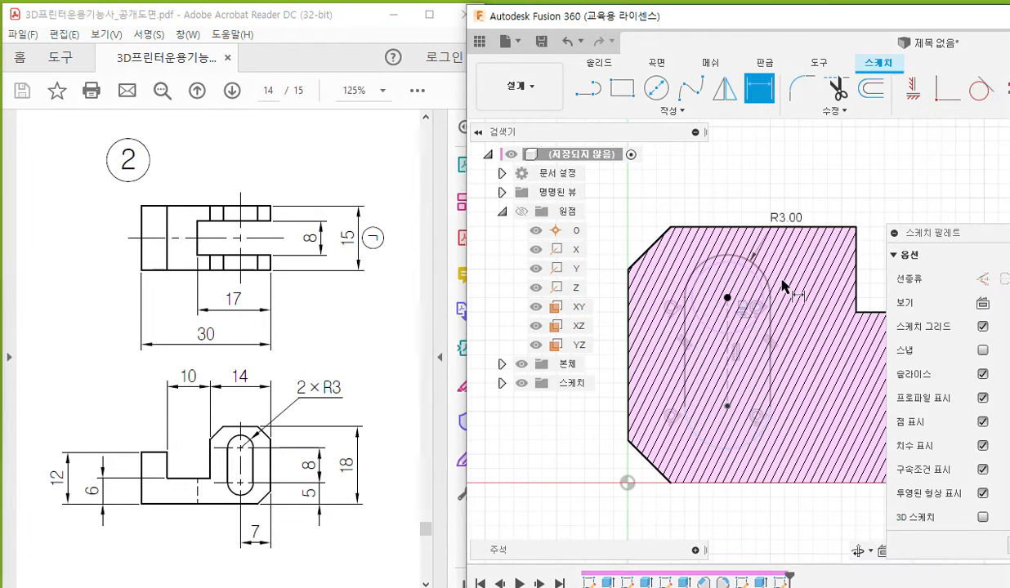
- Dimension the distance between the slot's two arc centers as 8 mm and end the dimension command
left_click(764, 429)
left_click(805, 352)
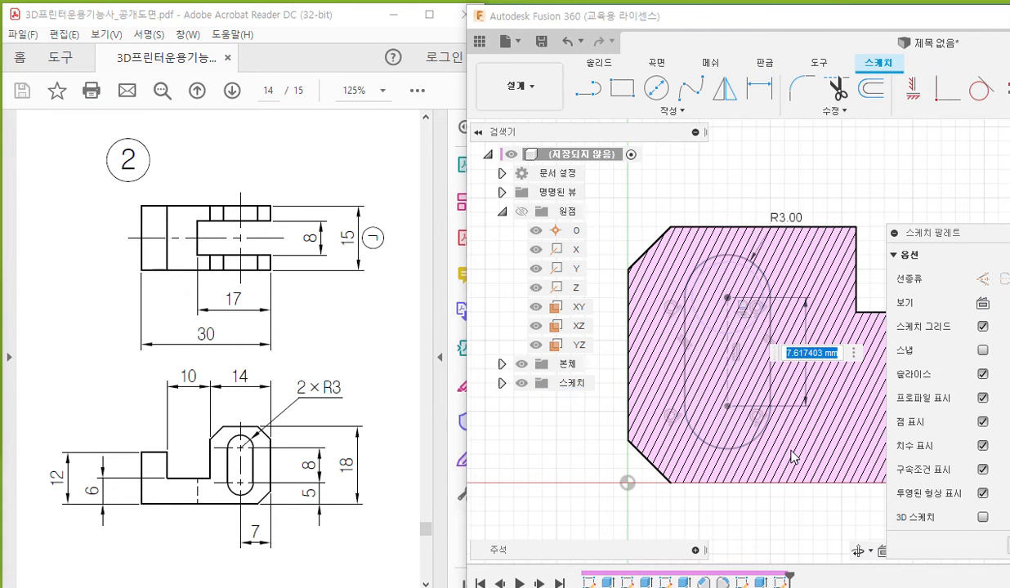
type("8")
key("Return")
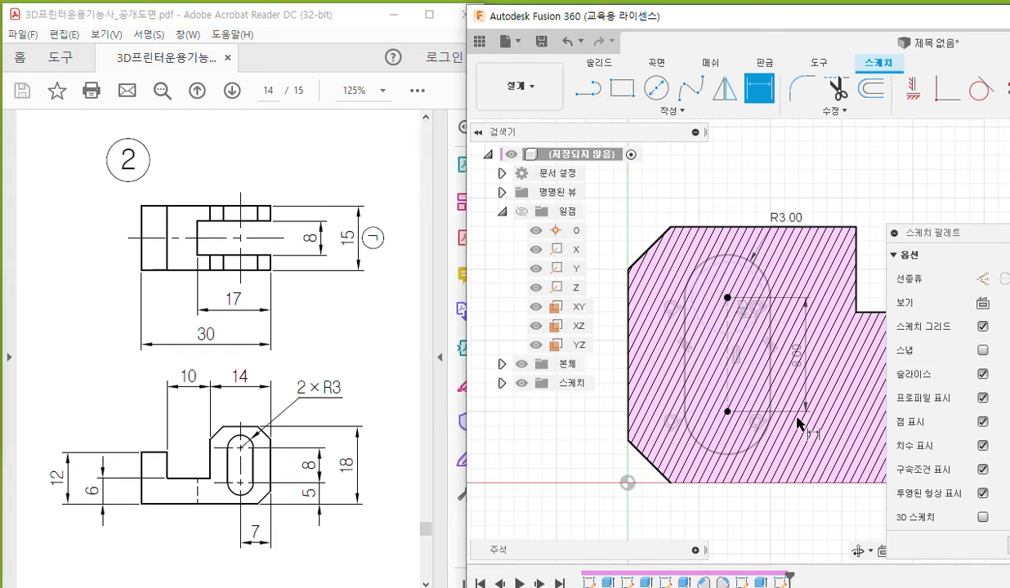
key("Escape")
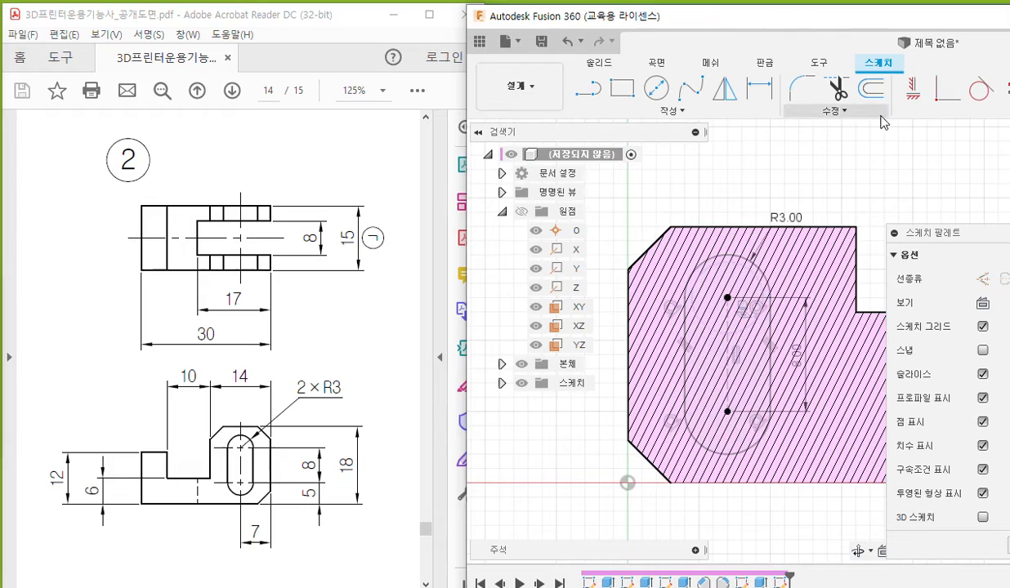
- Maximize the modelling window and inspect the dimensioned slot profile around the projected circle
double_click(894, 18)
scroll(389, 345, "up", 5)
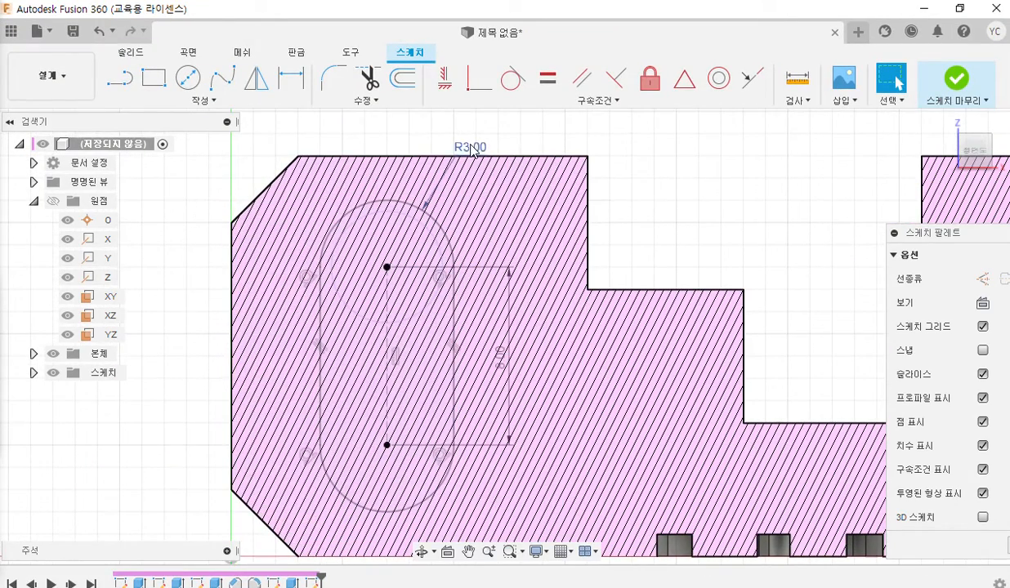
left_click(449, 384)
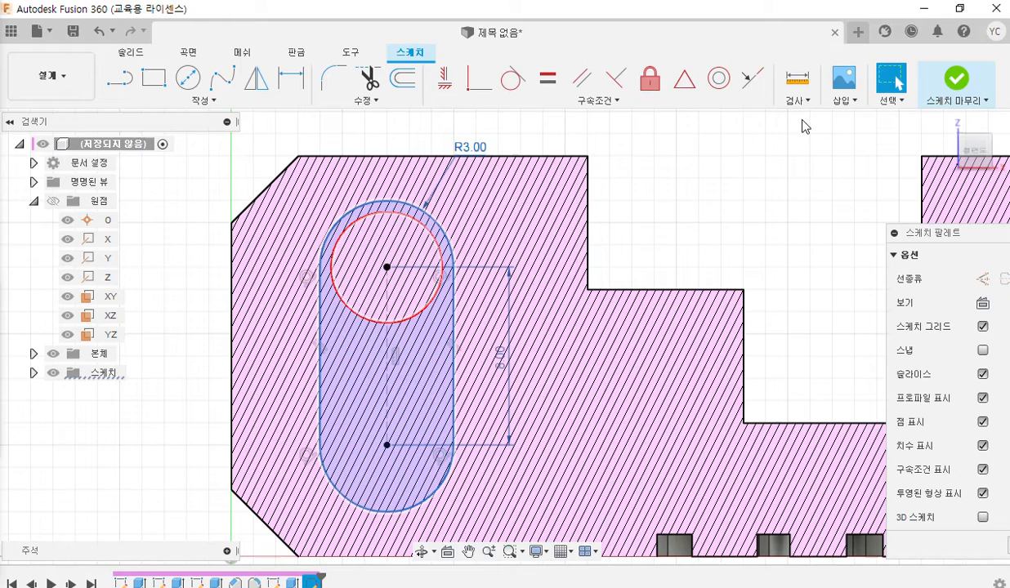
key("Escape")
- Bring part 2's PDF drawing back into view beside the sketch and start a two-point rectangle
left_click(961, 10)
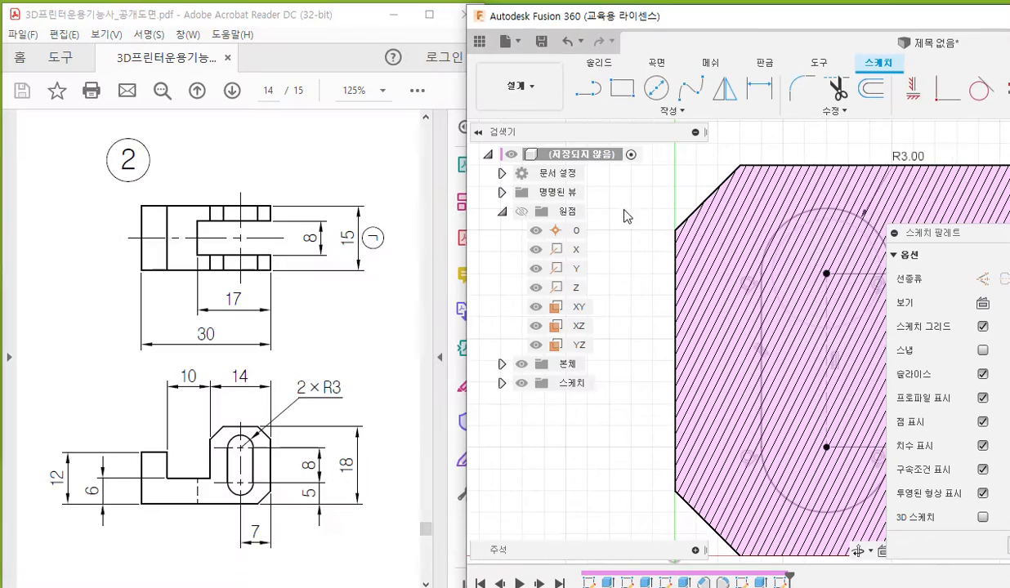
mouse_move(735, 344)
middle_mouse_down()
mouse_move(753, 315)
mouse_move(784, 325)
middle_mouse_up()
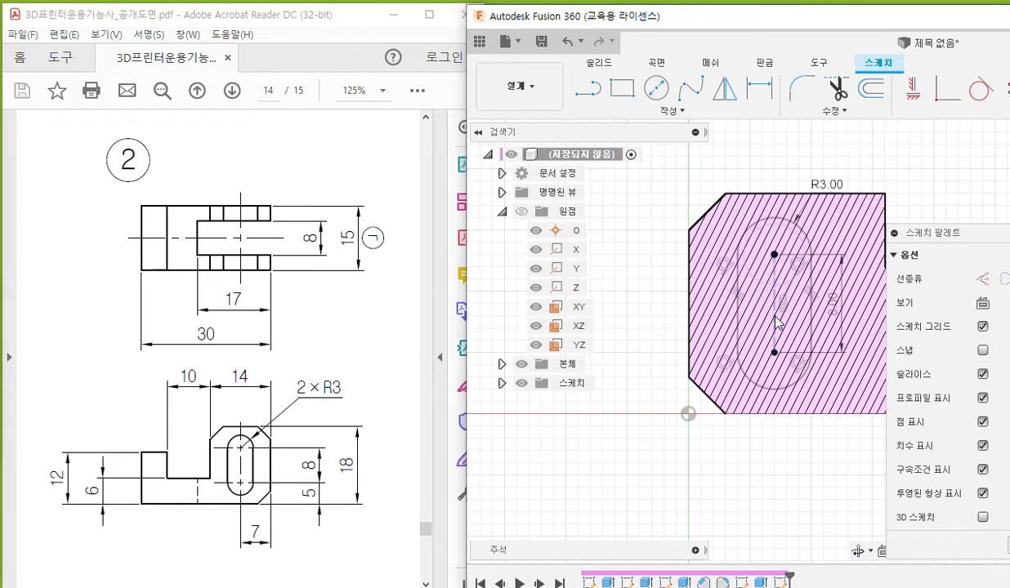
middle_click_drag(776, 323, 739, 347)
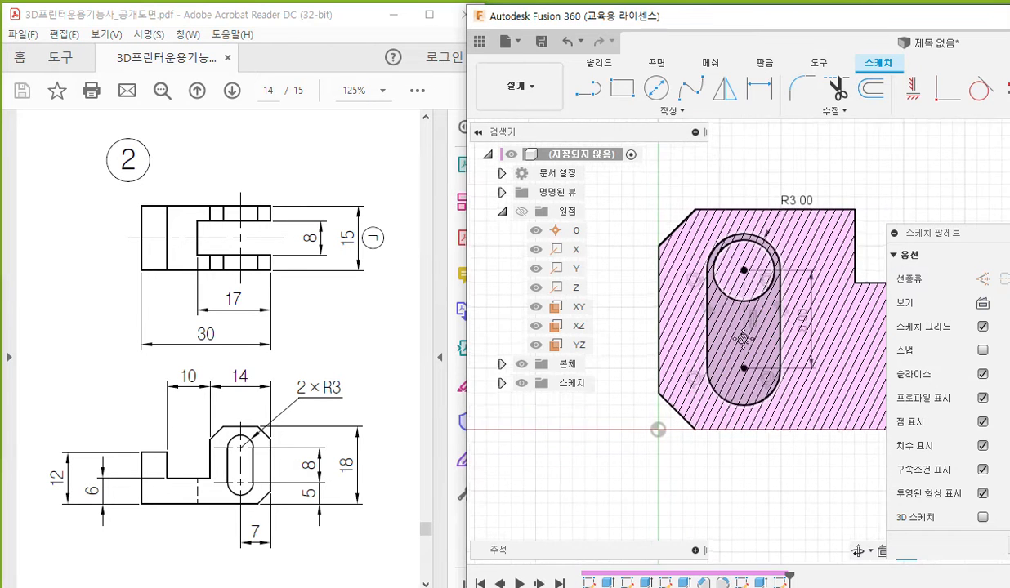
left_click(622, 88)
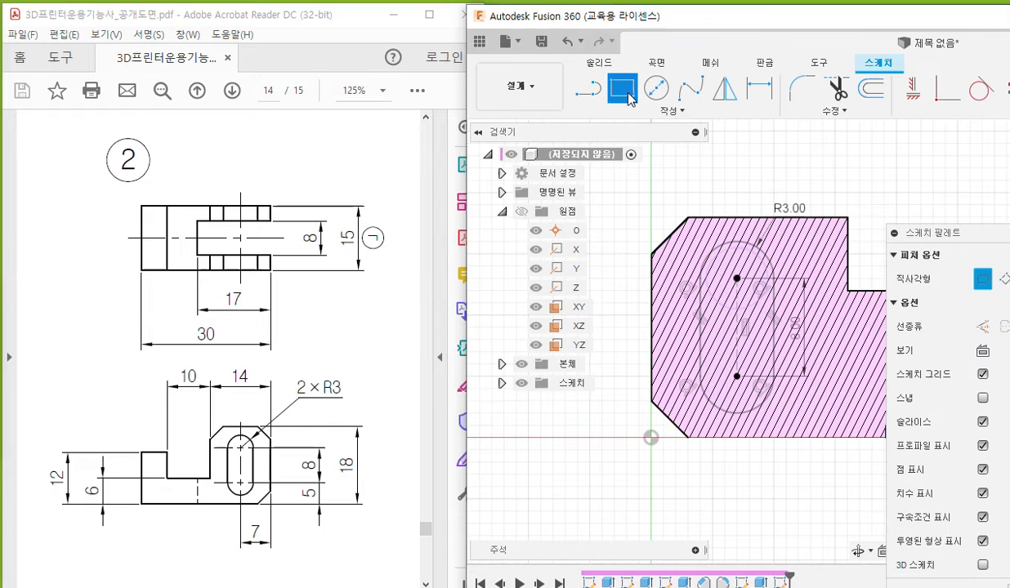
mouse_move(640, 108)
left_mouse_down()
mouse_move(606, 64)
mouse_move(629, 116)
left_mouse_up()
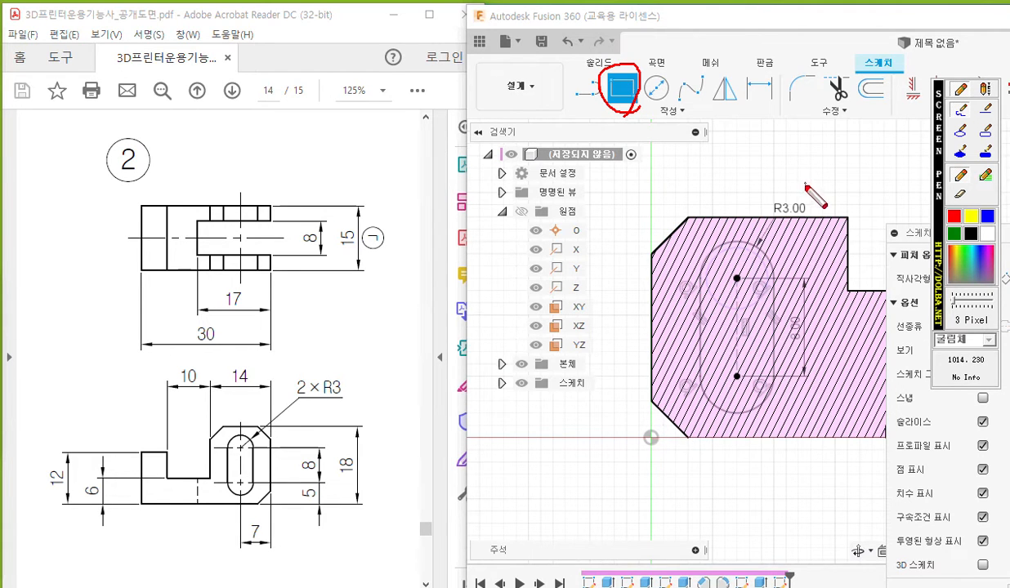
left_click_drag(808, 183, 819, 198)
left_click_drag(818, 182, 806, 198)
left_click_drag(830, 156, 828, 172)
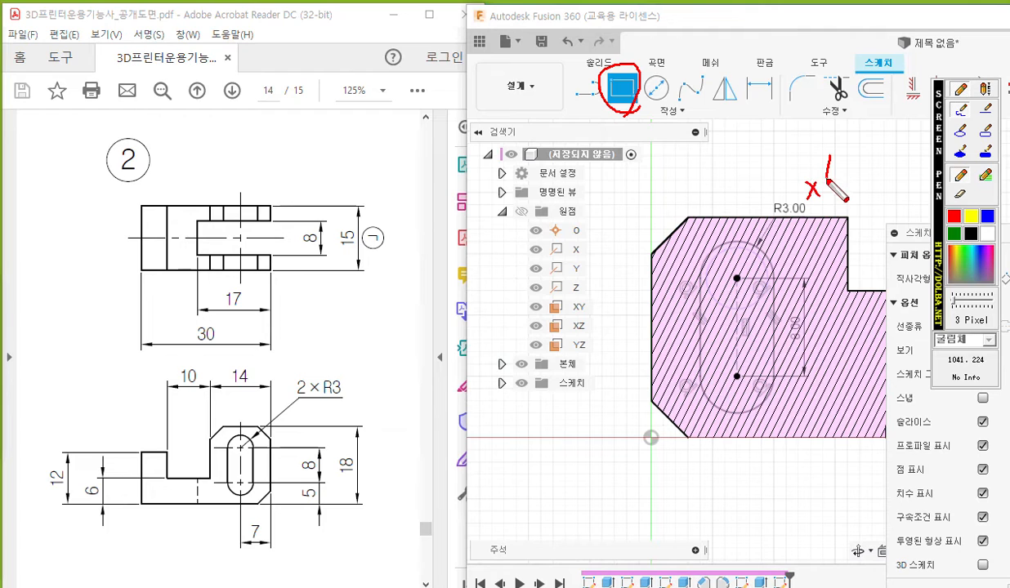
mouse_move(691, 471)
left_mouse_down()
mouse_move(678, 499)
mouse_move(819, 487)
mouse_move(817, 192)
mouse_move(671, 193)
mouse_move(684, 489)
left_mouse_up()
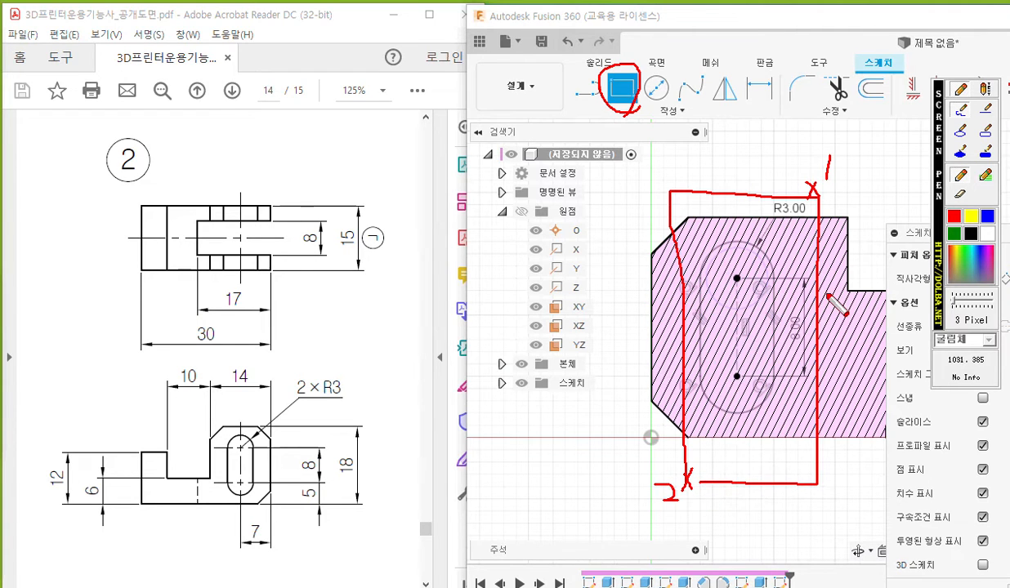
key("Escape")
- Draw a two-point rectangle enclosing the slot, extending above and below part 1's outline, and end the command
left_click(815, 193)
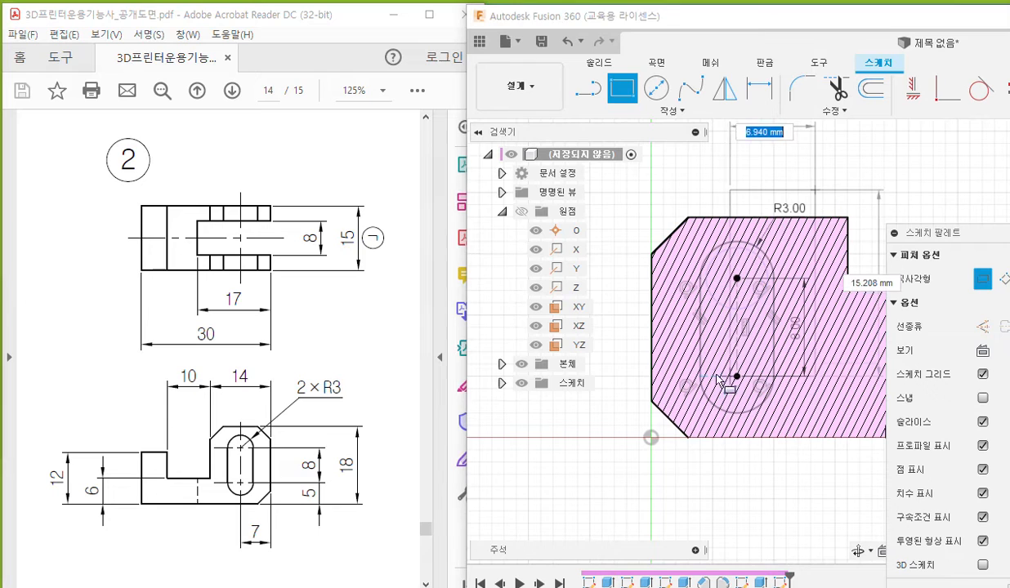
left_click(669, 471)
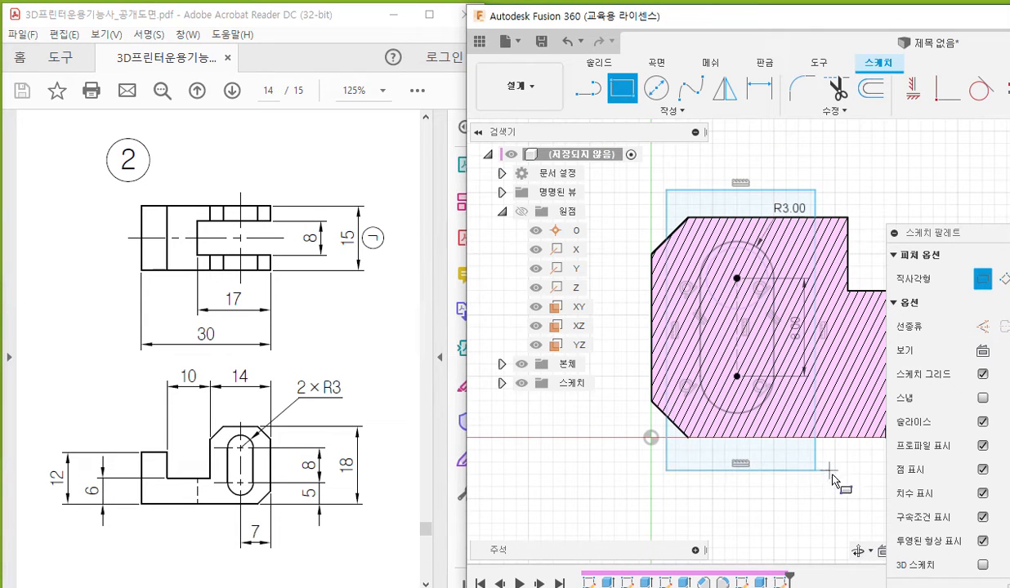
key("Escape")
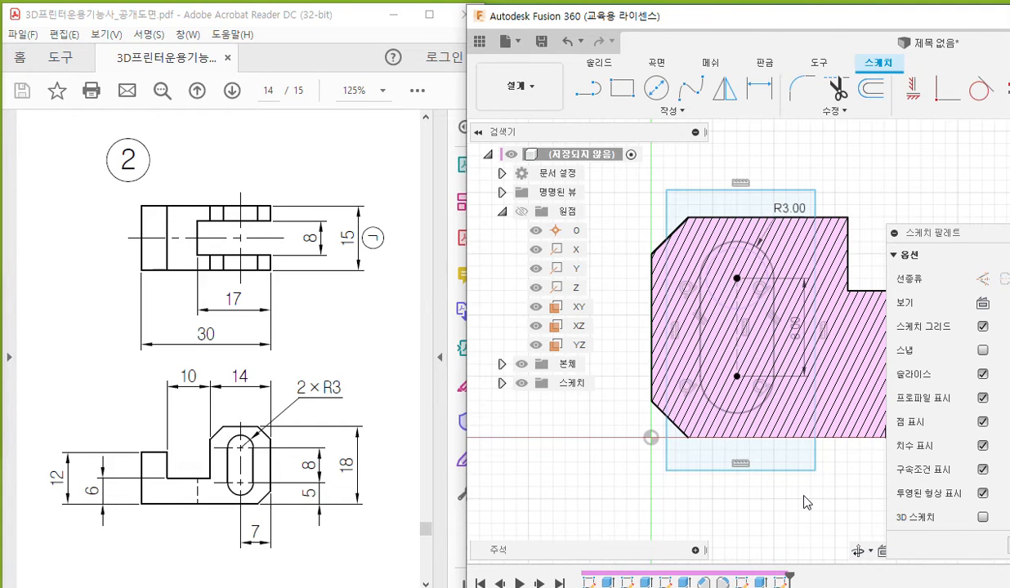
key("F4")
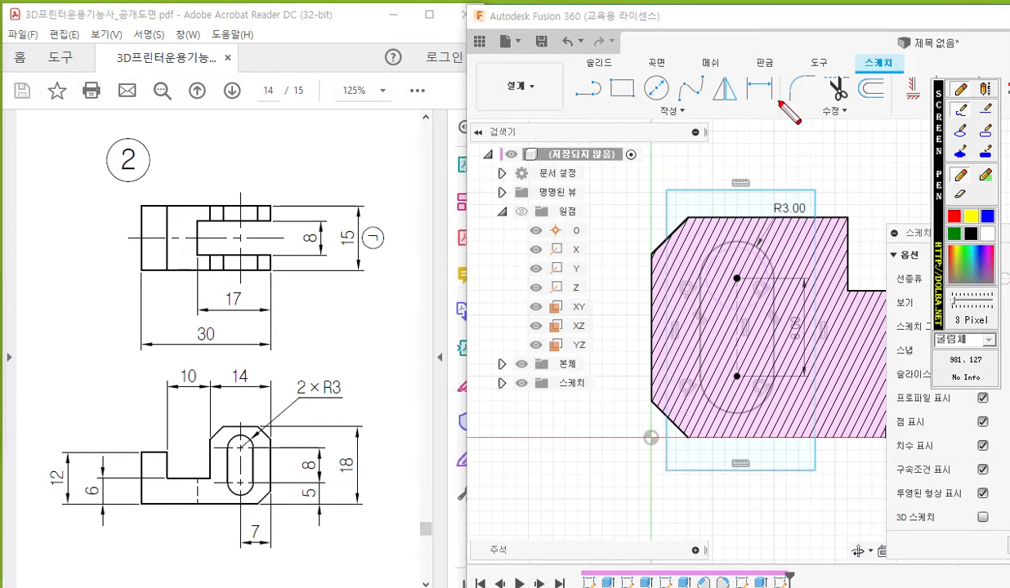
mouse_move(748, 108)
left_mouse_down()
mouse_move(738, 82)
mouse_move(768, 105)
mouse_move(753, 115)
left_mouse_up()
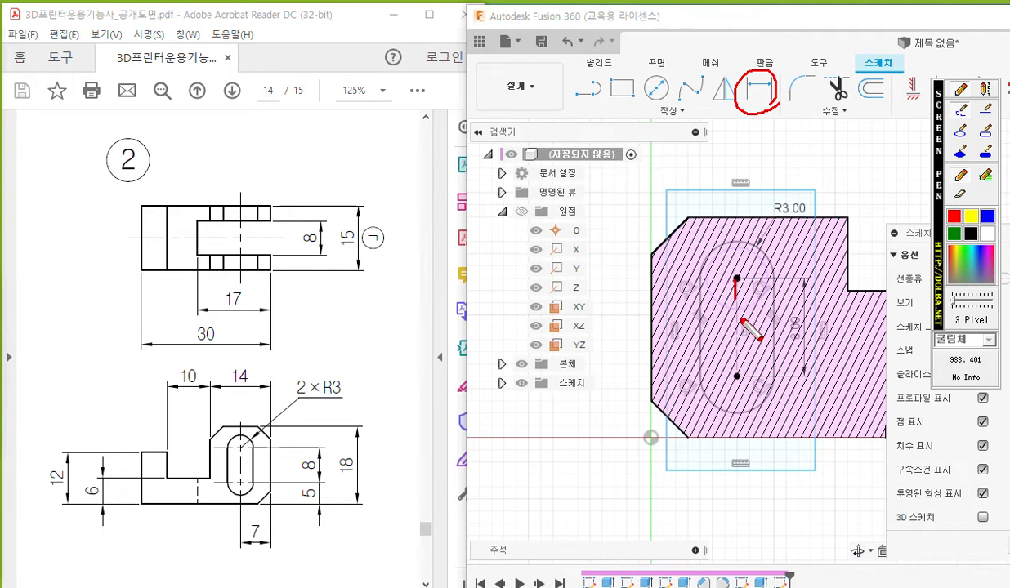
left_click_drag(736, 346, 738, 373)
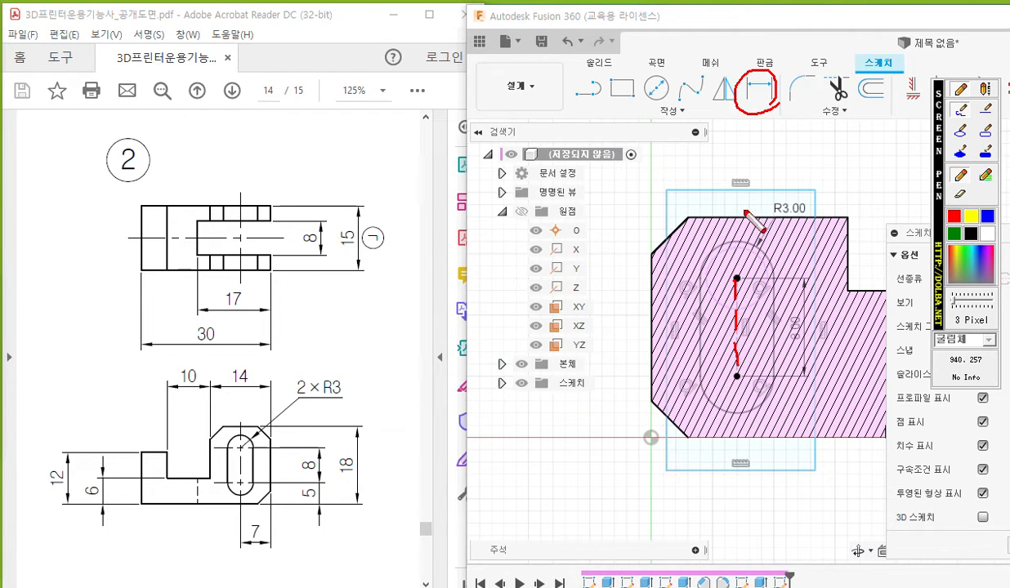
left_click_drag(751, 304, 809, 303)
left_click_drag(817, 182, 816, 360)
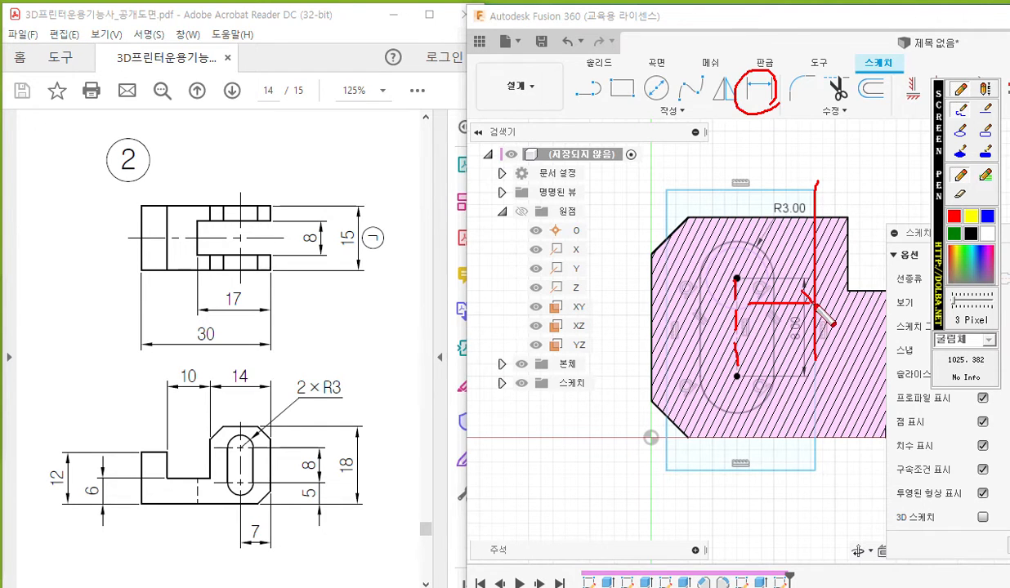
left_click_drag(760, 293, 751, 308)
mouse_move(773, 262)
left_mouse_down()
mouse_move(791, 259)
mouse_move(780, 288)
left_mouse_up()
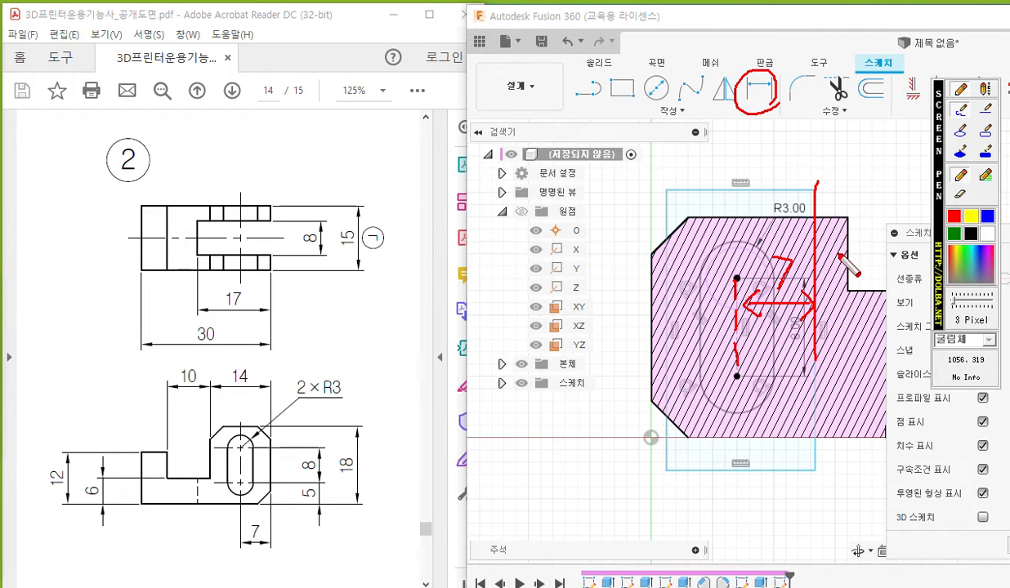
- Dimension the horizontal distance from the slot's upper arc center to the rectangle's right edge as 7 mm
key("Escape")
left_click(759, 88)
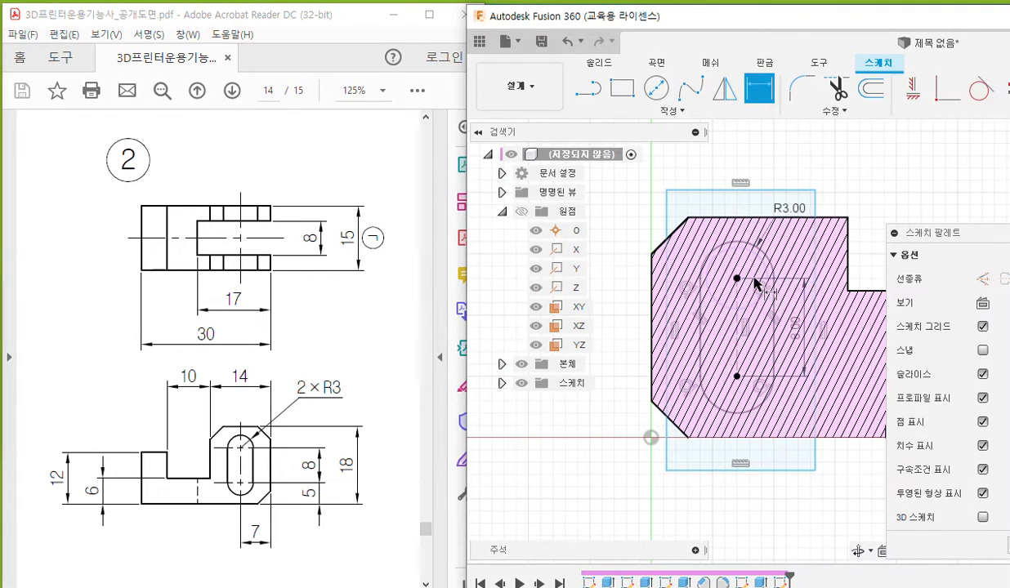
left_click(815, 209)
left_click(776, 159)
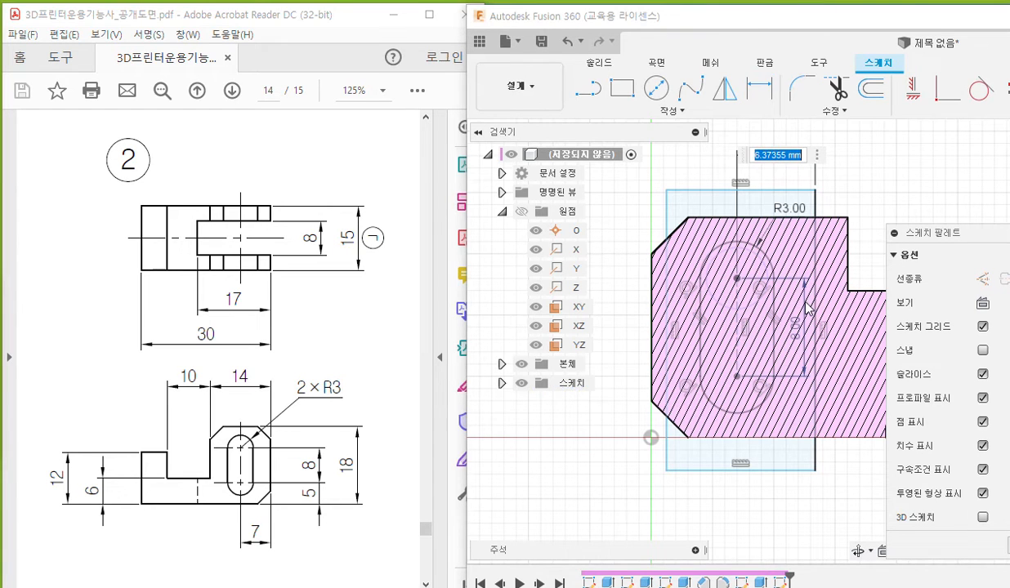
type("7")
key("Return")
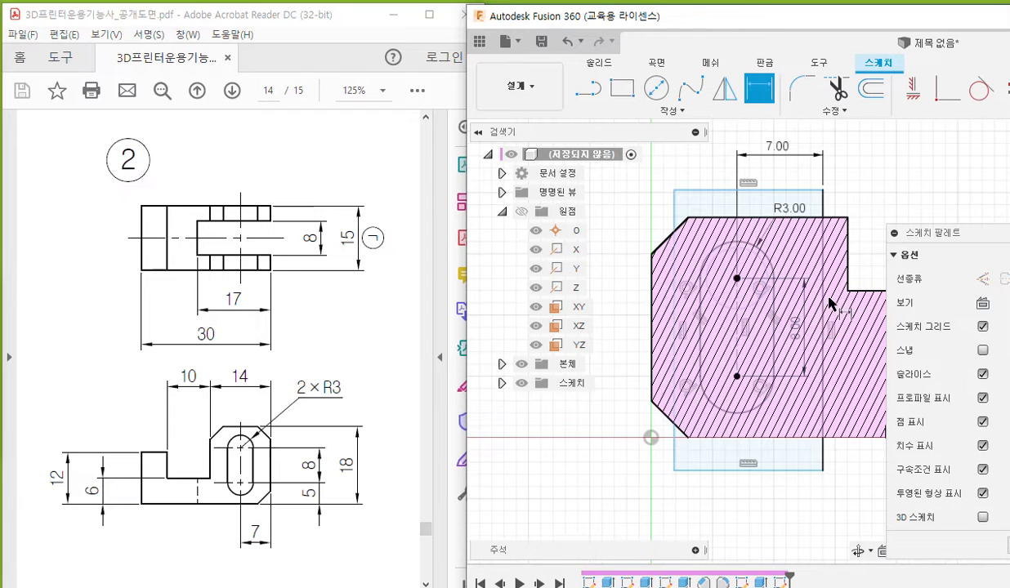
middle_click_drag(829, 297, 819, 319)
key("F12")
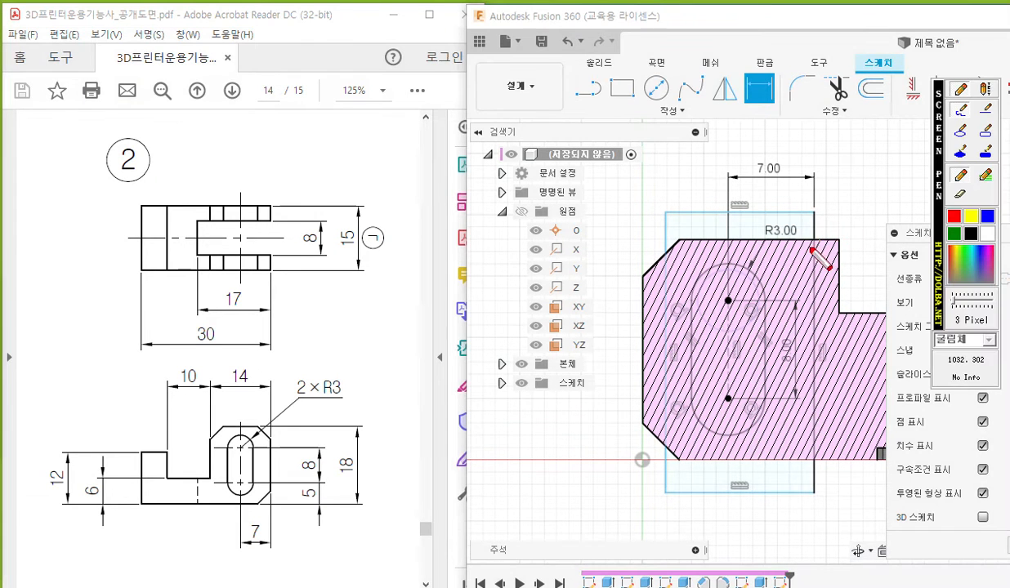
left_click_drag(808, 209, 818, 518)
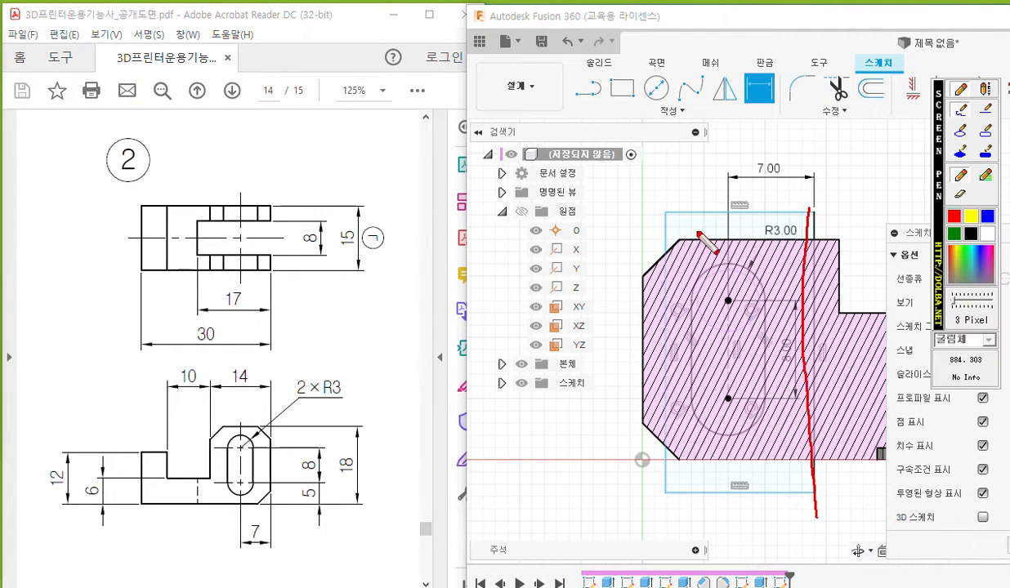
left_click_drag(663, 206, 659, 513)
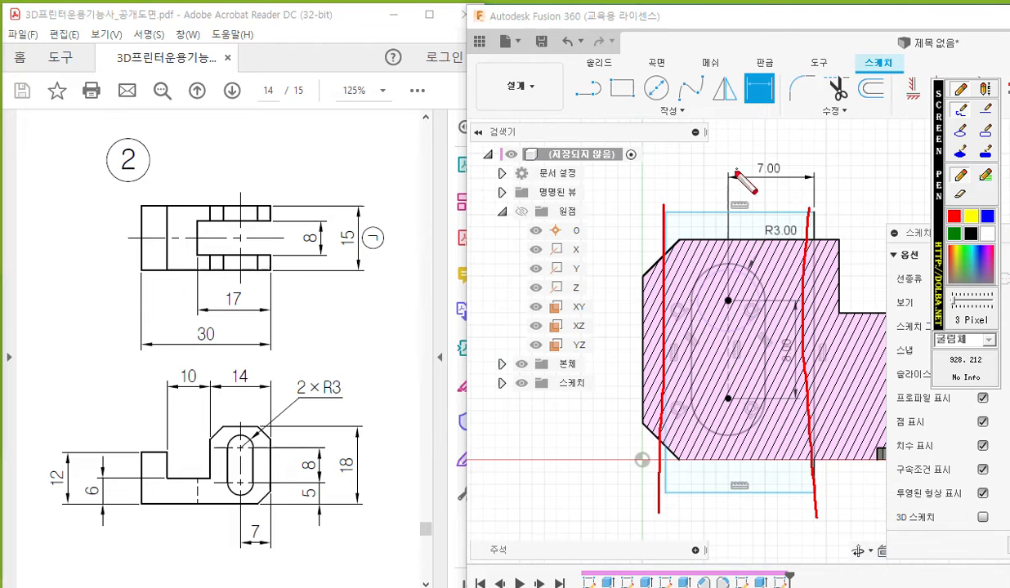
mouse_move(665, 143)
left_mouse_down()
mouse_move(667, 194)
mouse_move(687, 146)
mouse_move(811, 150)
mouse_move(812, 206)
left_mouse_up()
mouse_move(733, 109)
left_mouse_down()
mouse_move(723, 137)
mouse_move(764, 131)
mouse_move(750, 135)
left_mouse_up()
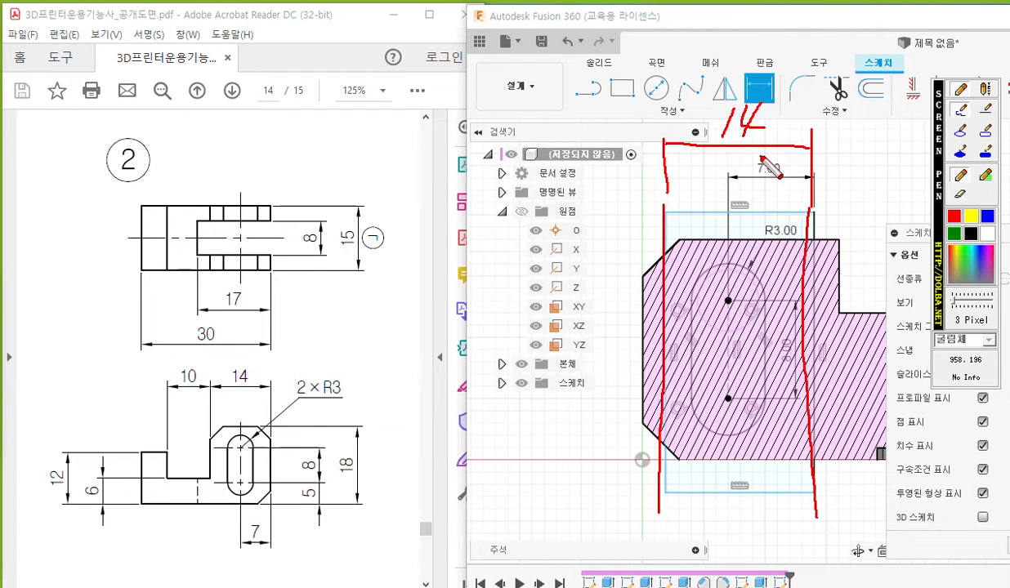
right_click(808, 215)
- Dimension the rectangle's width between its two vertical edges as 14 mm and end the dimension command
left_click(814, 243)
left_click(666, 225)
left_click(732, 152)
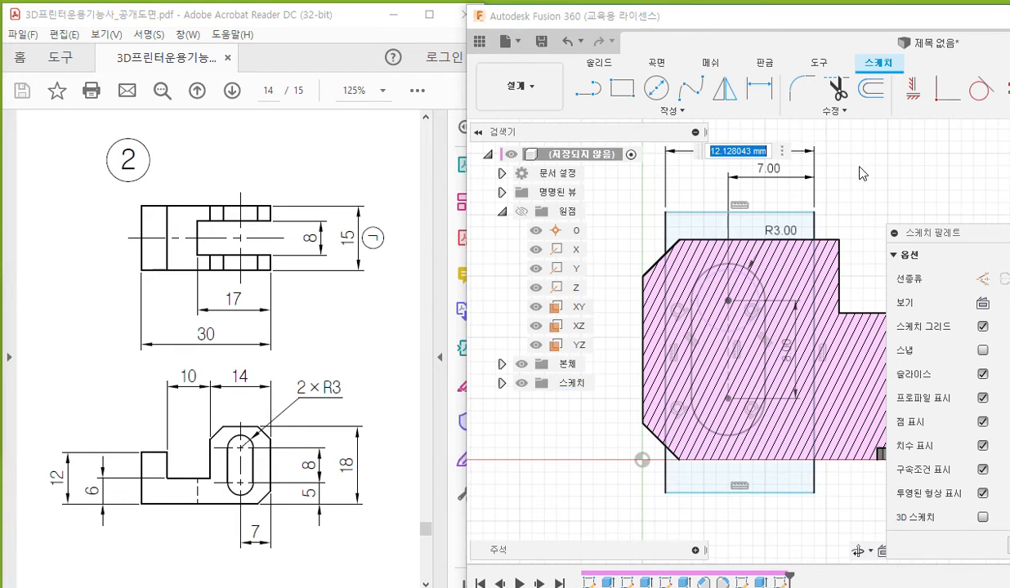
type("14")
key("Return")
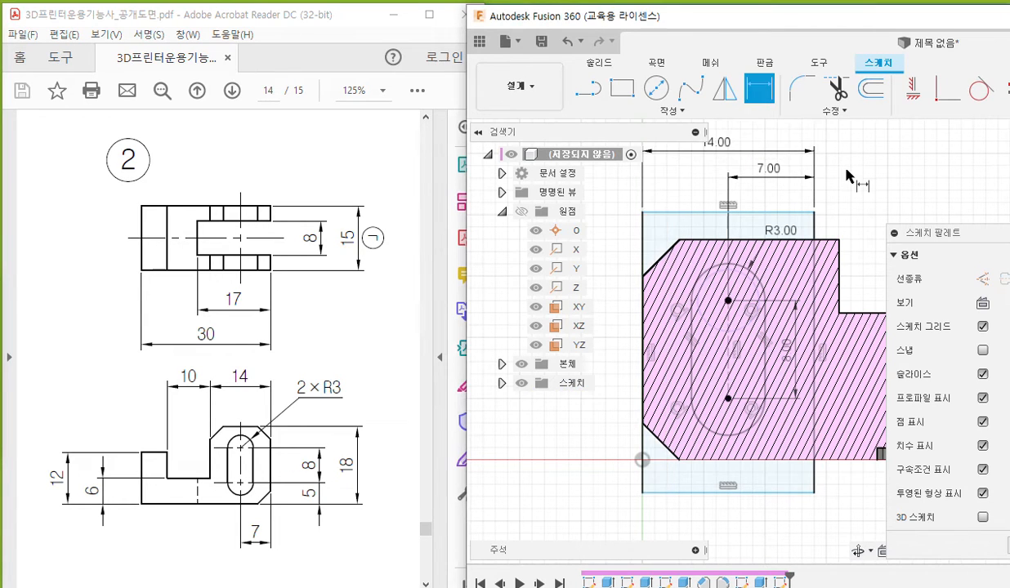
middle_click_drag(682, 380, 699, 382)
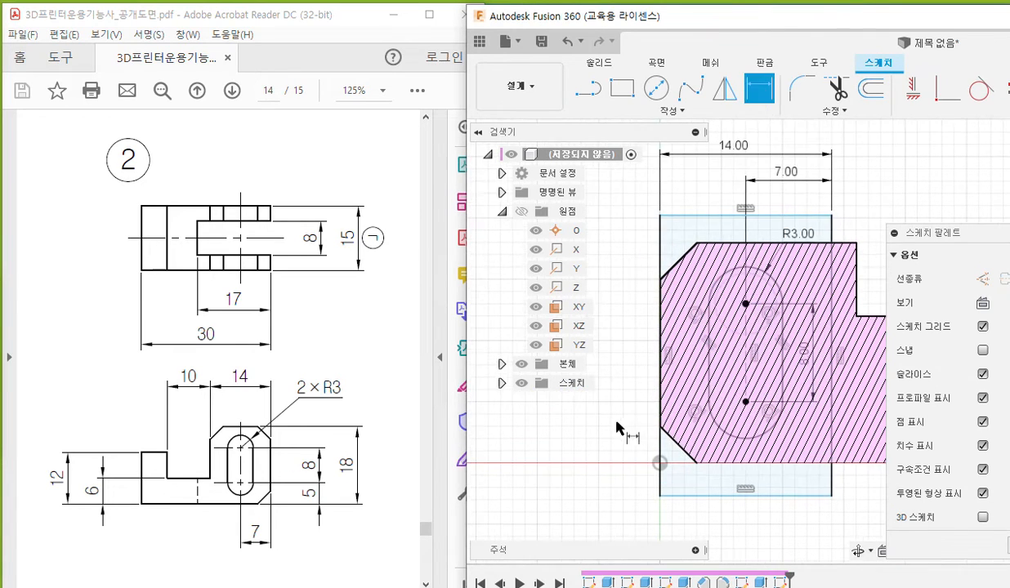
middle_click_drag(619, 421, 614, 403)
key("Escape")
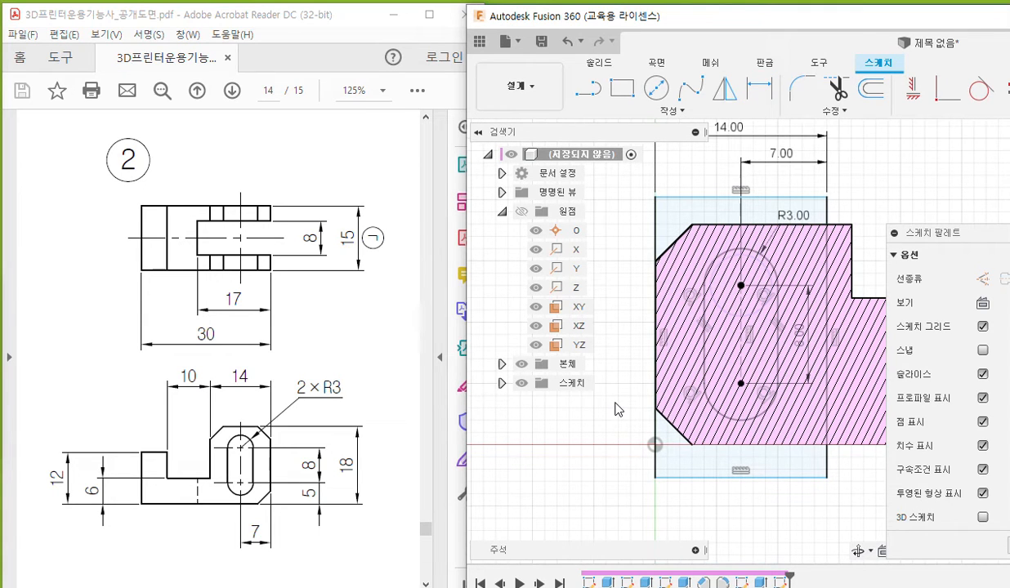
middle_click_drag(824, 455, 809, 425)
key("F12")
left_click_drag(716, 359, 726, 362)
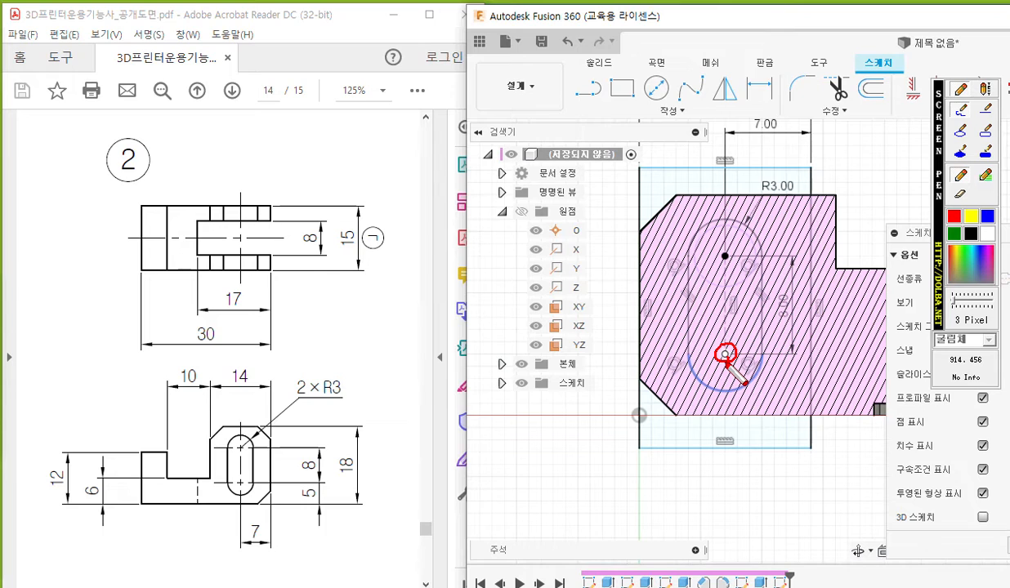
left_click_drag(621, 449, 818, 448)
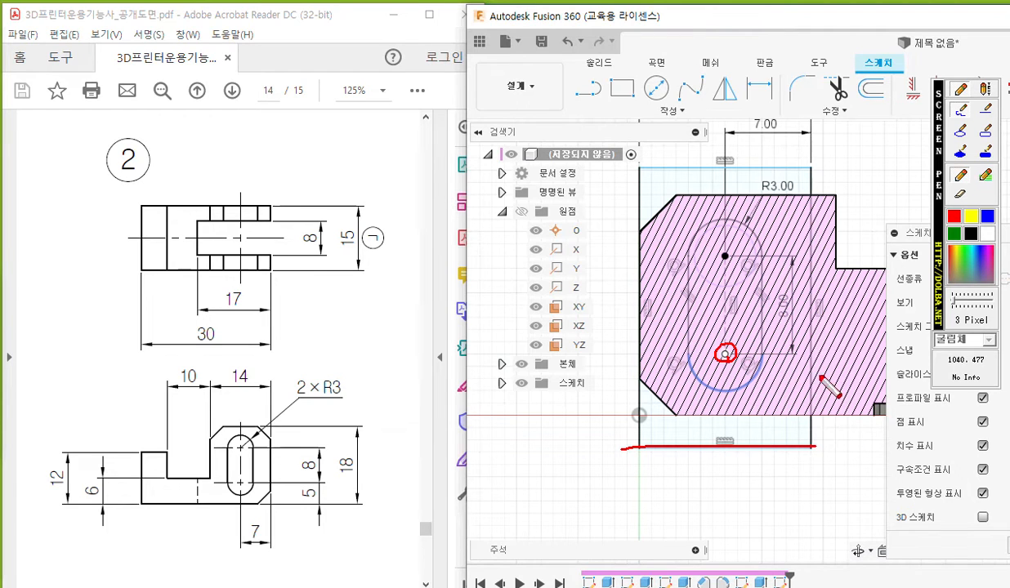
mouse_move(786, 360)
left_mouse_down()
mouse_move(865, 360)
mouse_move(846, 433)
mouse_move(873, 442)
mouse_move(865, 425)
left_mouse_up()
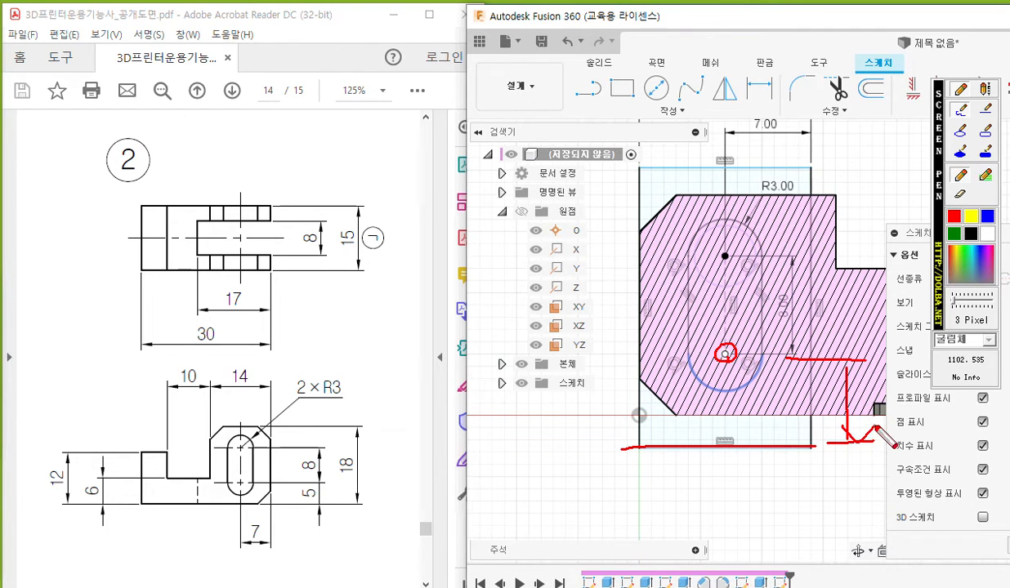
left_click_drag(837, 369, 857, 365)
mouse_move(819, 395)
left_mouse_down()
mouse_move(815, 408)
mouse_move(832, 389)
left_mouse_up()
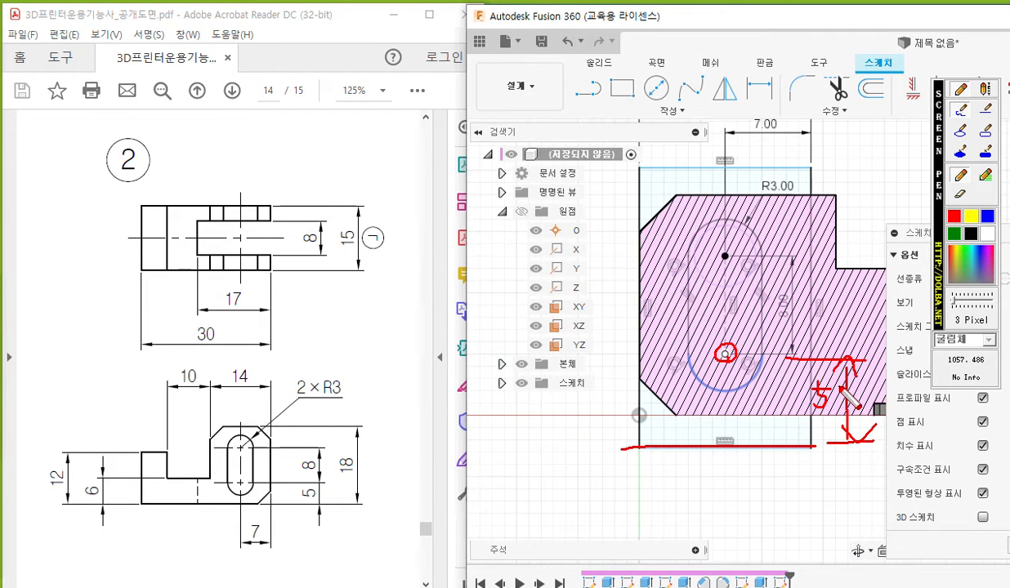
key("Escape")
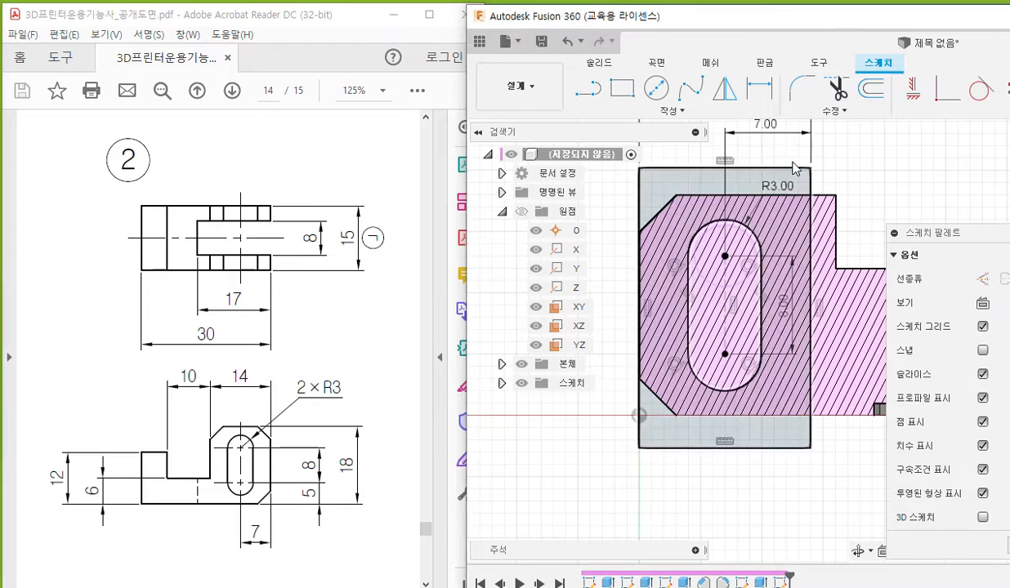
- Dimension the vertical distance from the slot's lower arc center to the rectangle's bottom edge as 5 mm
left_click(760, 88)
left_click(726, 355)
left_click(730, 448)
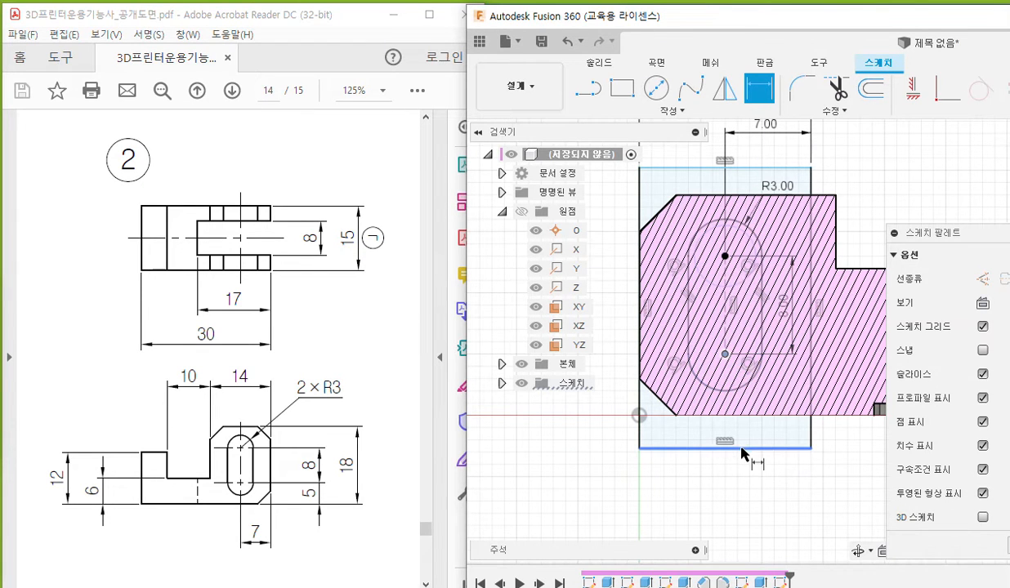
left_click(839, 400)
type("6")
key("Return")
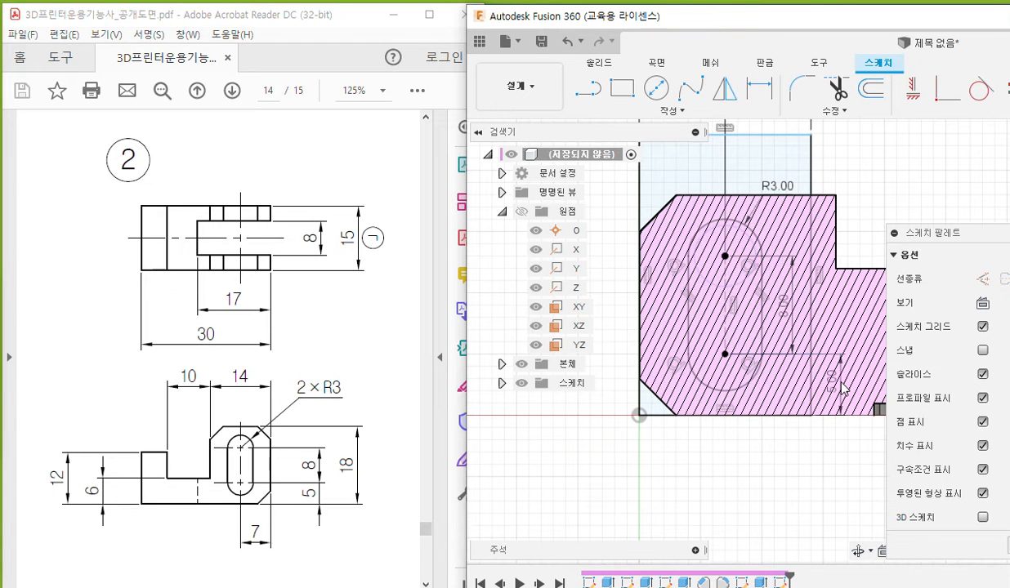
scroll(770, 306, "down", 2)
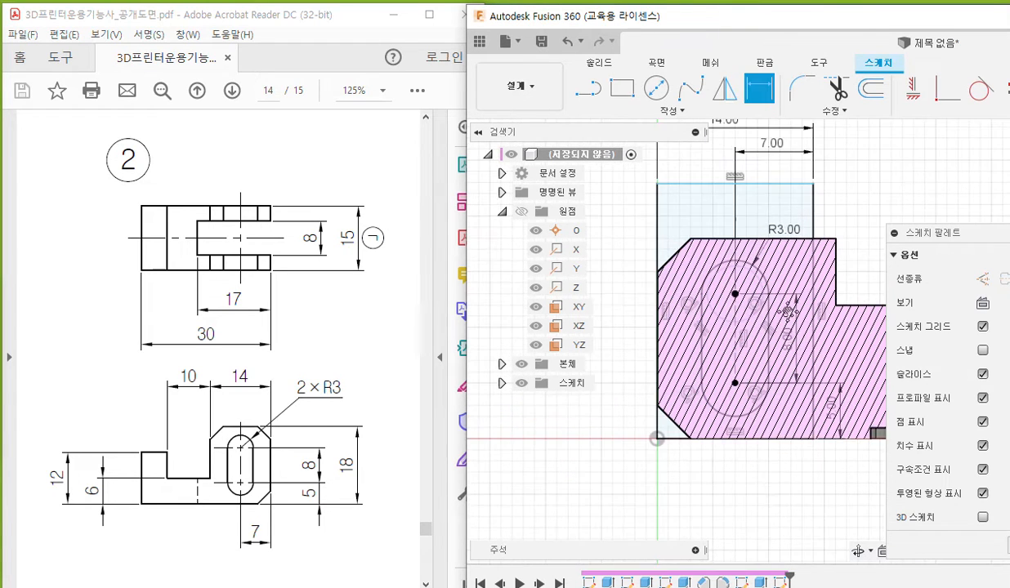
key("Escape")
key("d")
left_click_drag(659, 455, 822, 456)
mouse_move(653, 197)
left_mouse_down()
mouse_move(862, 197)
mouse_move(873, 433)
mouse_move(855, 454)
mouse_move(887, 452)
mouse_move(873, 449)
mouse_move(881, 428)
left_mouse_up()
mouse_move(847, 214)
left_mouse_down()
mouse_move(856, 197)
mouse_move(863, 215)
left_mouse_up()
mouse_move(850, 282)
left_mouse_down()
mouse_move(837, 319)
mouse_move(852, 304)
mouse_move(855, 315)
left_mouse_up()
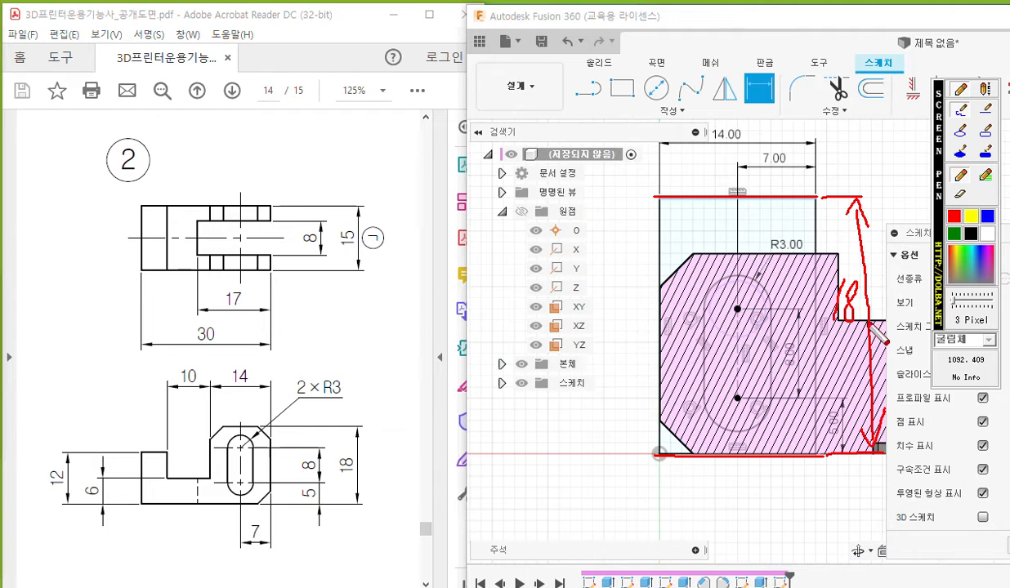
right_click(827, 248)
- Dimension the rectangle's height between its top and bottom edges as 18 mm and end the dimension command
left_click(760, 199)
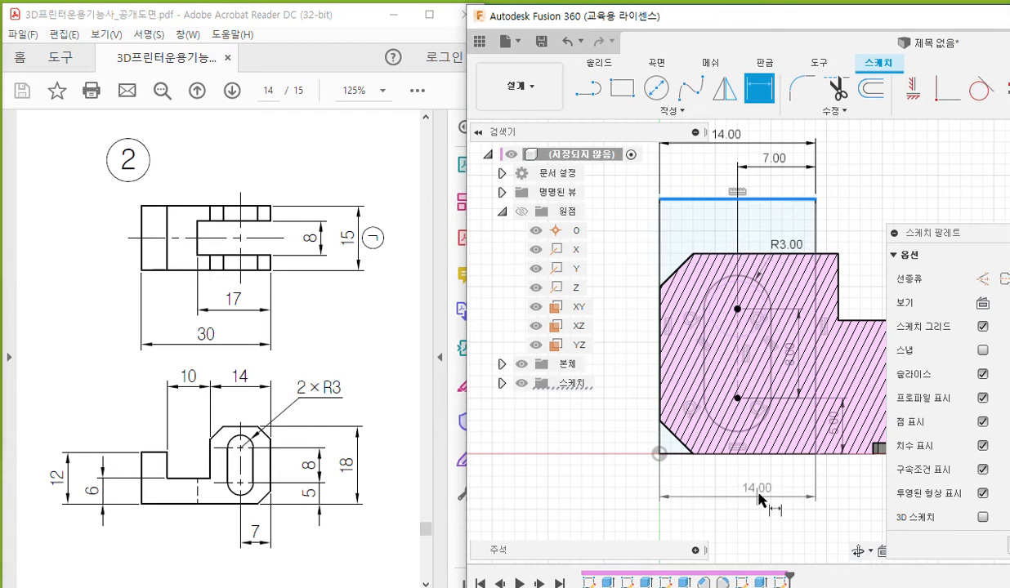
left_click(781, 454)
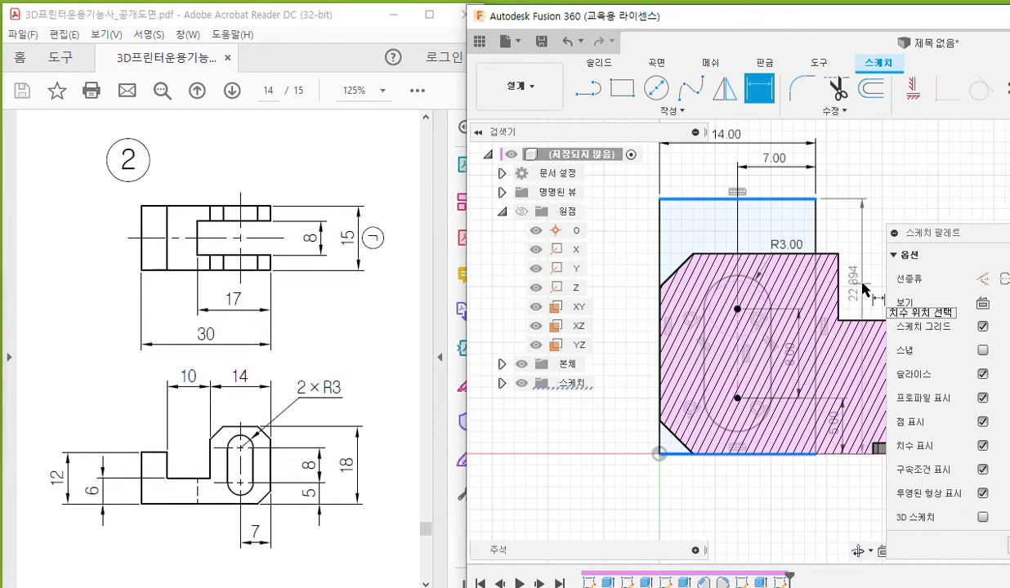
left_click(866, 309)
type("18")
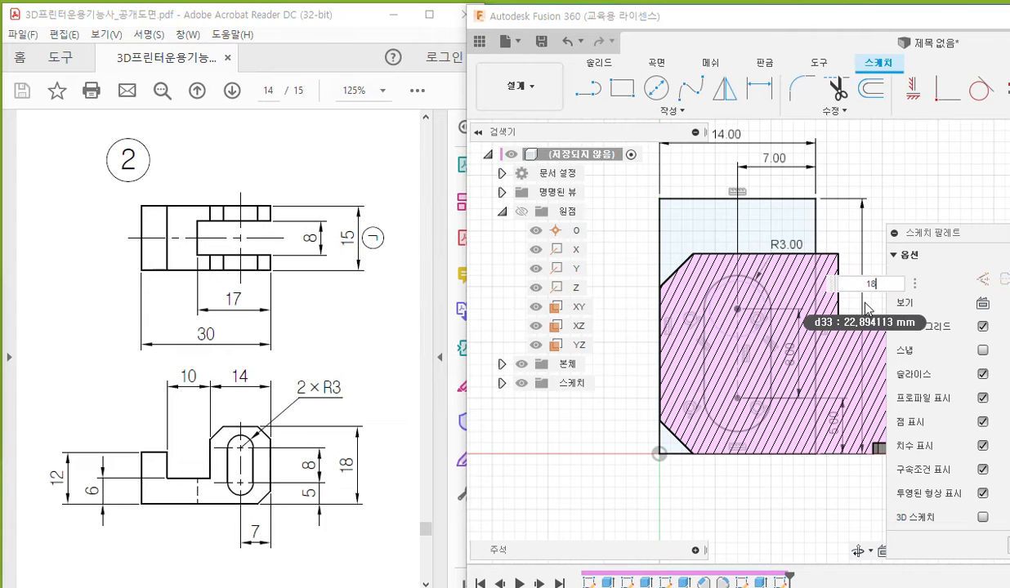
key("Return")
middle_click_drag(752, 505, 752, 477)
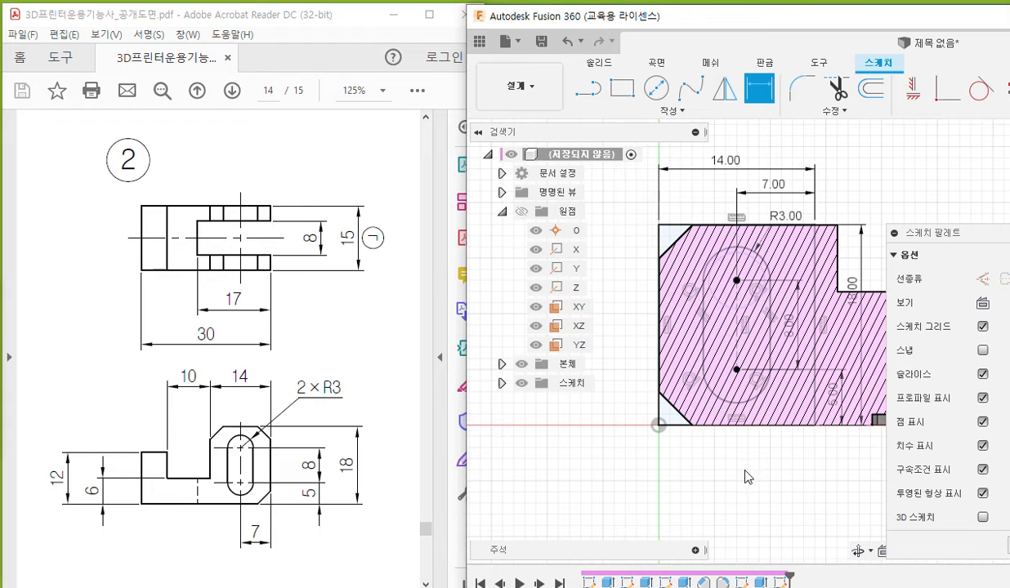
key("Escape")
- Widen the modelling window over part of the PDF and move the sketch palette aside to free space around the outline
middle_click_drag(665, 462, 777, 477)
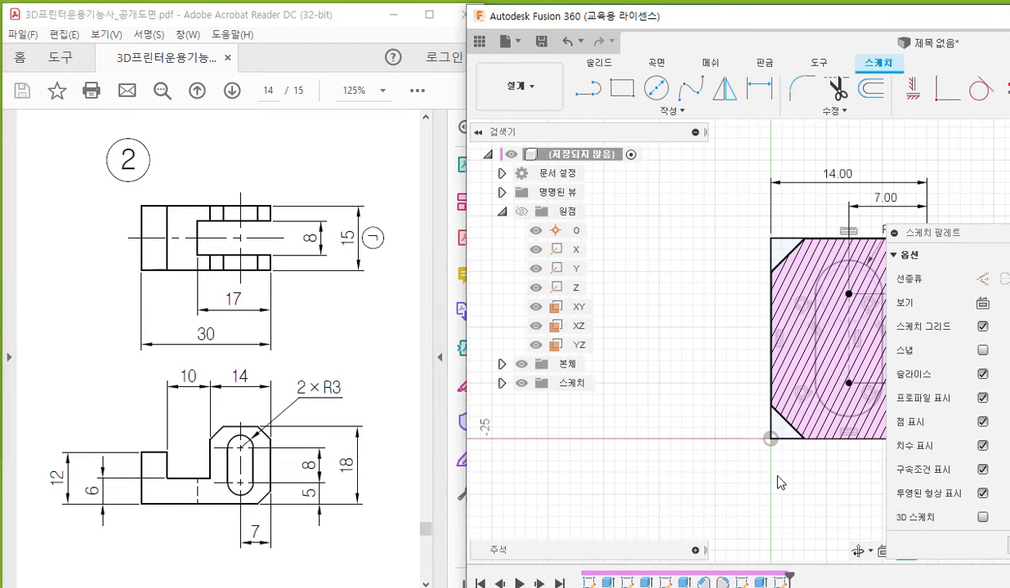
middle_click_drag(703, 471, 631, 472)
left_click_drag(464, 316, 370, 316)
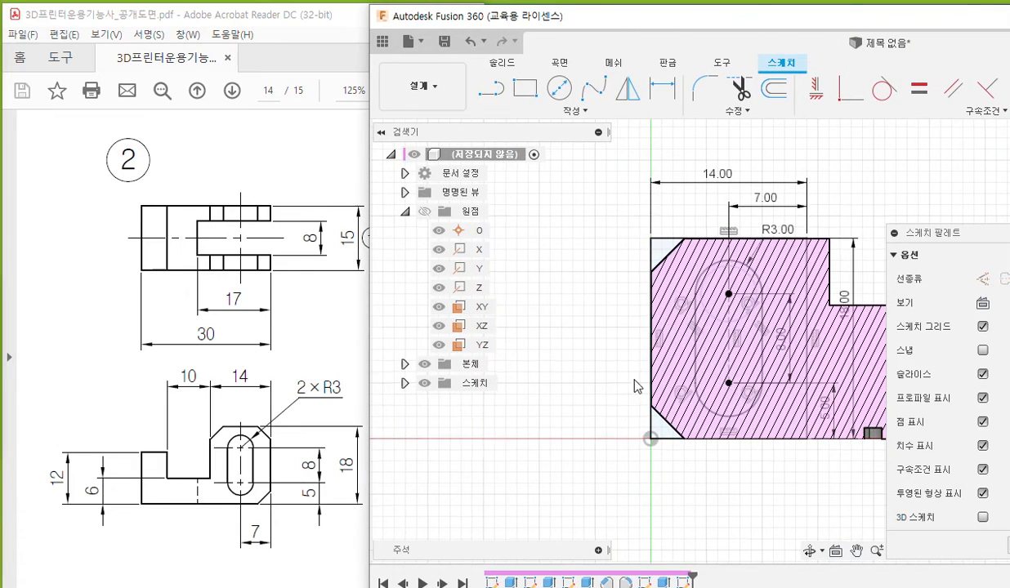
mouse_move(713, 473)
middle_mouse_down()
mouse_move(647, 467)
mouse_move(671, 471)
mouse_move(706, 453)
middle_mouse_up()
middle_click_drag(643, 477, 649, 474)
left_click_drag(928, 237, 954, 235)
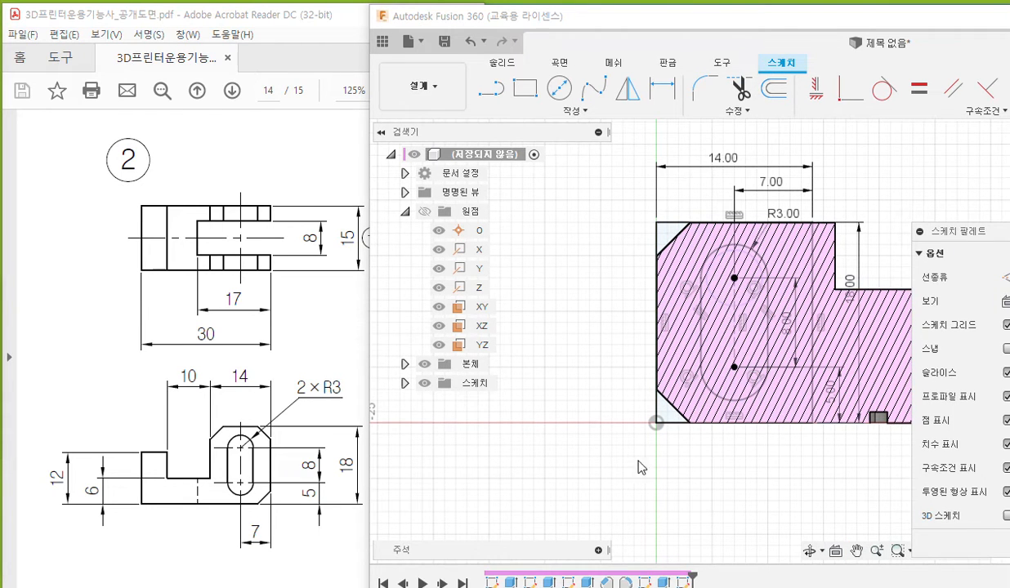
middle_click_drag(624, 473, 648, 487)
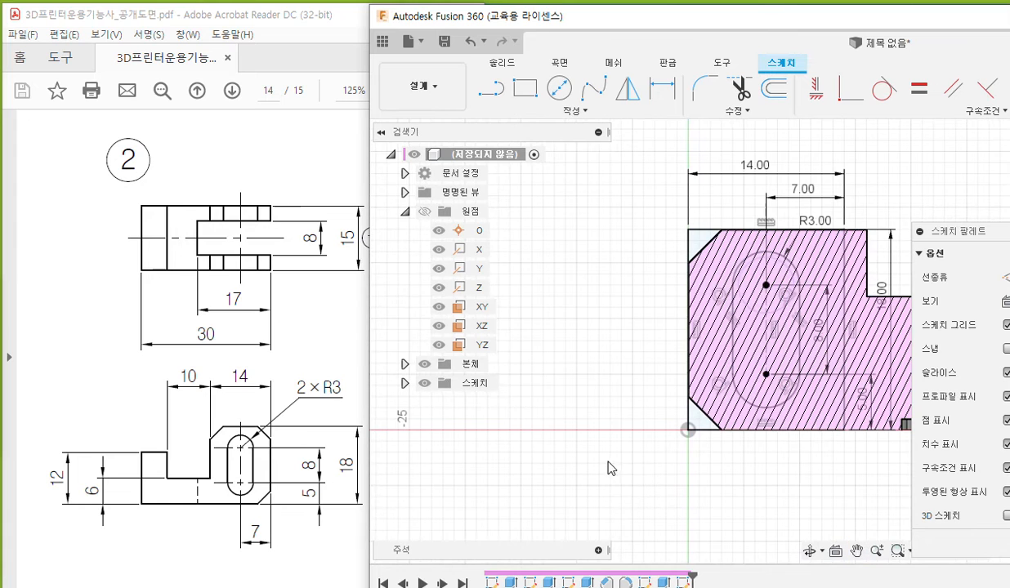
key("ctrl+F12")
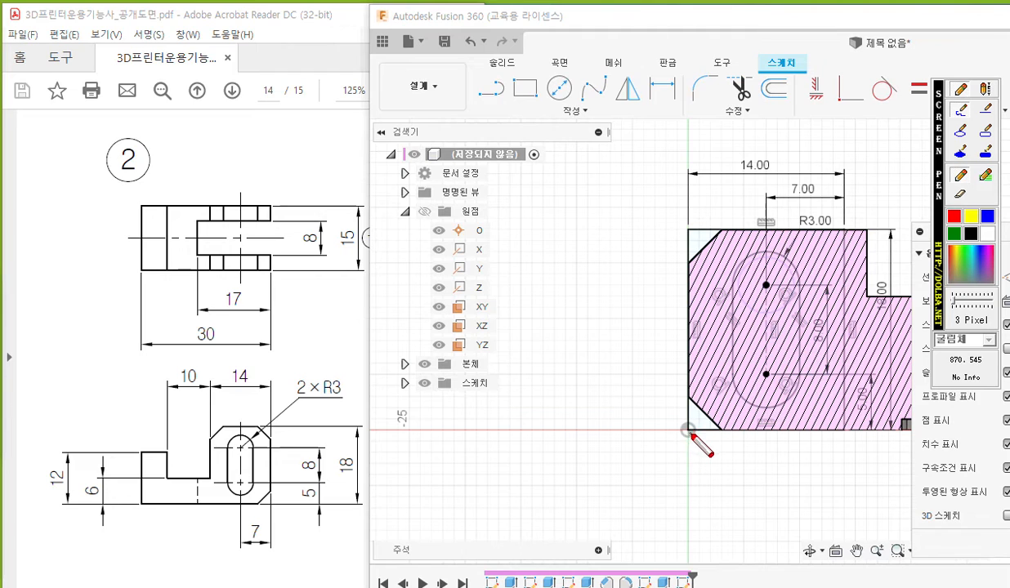
left_click_drag(685, 430, 834, 429)
mouse_move(680, 423)
left_mouse_down()
mouse_move(688, 444)
mouse_move(705, 437)
mouse_move(669, 418)
left_mouse_up()
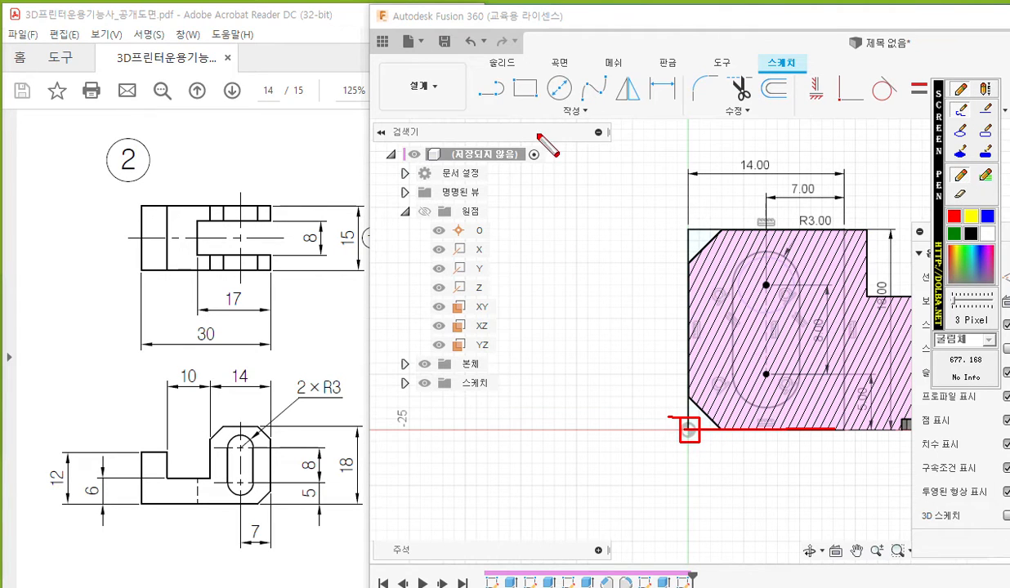
mouse_move(501, 114)
left_mouse_down()
mouse_move(500, 91)
mouse_move(507, 111)
left_mouse_up()
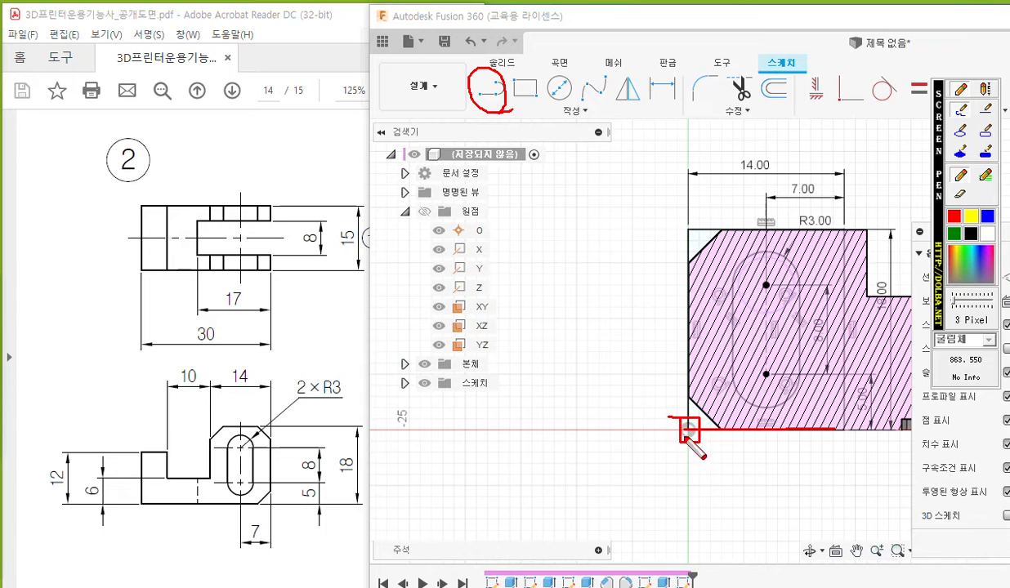
left_click_drag(659, 431, 506, 428)
left_click_drag(691, 453, 679, 474)
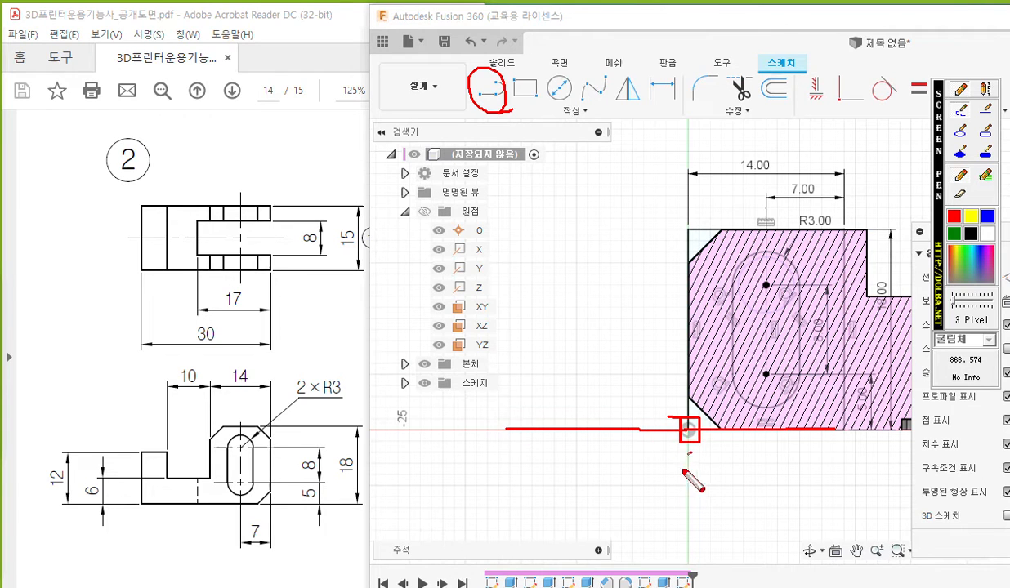
mouse_move(500, 446)
left_mouse_down()
mouse_move(516, 446)
mouse_move(485, 464)
left_mouse_up()
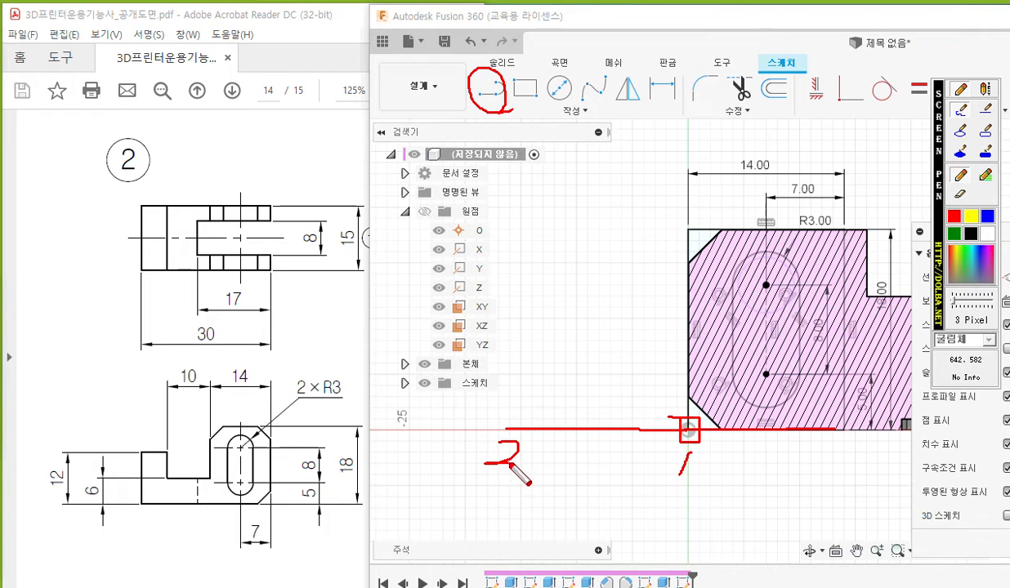
mouse_move(506, 427)
left_mouse_down()
mouse_move(501, 315)
mouse_move(477, 327)
mouse_move(564, 309)
mouse_move(587, 290)
mouse_move(575, 380)
mouse_move(564, 378)
mouse_move(562, 391)
mouse_move(601, 369)
mouse_move(691, 369)
mouse_move(683, 384)
left_mouse_up()
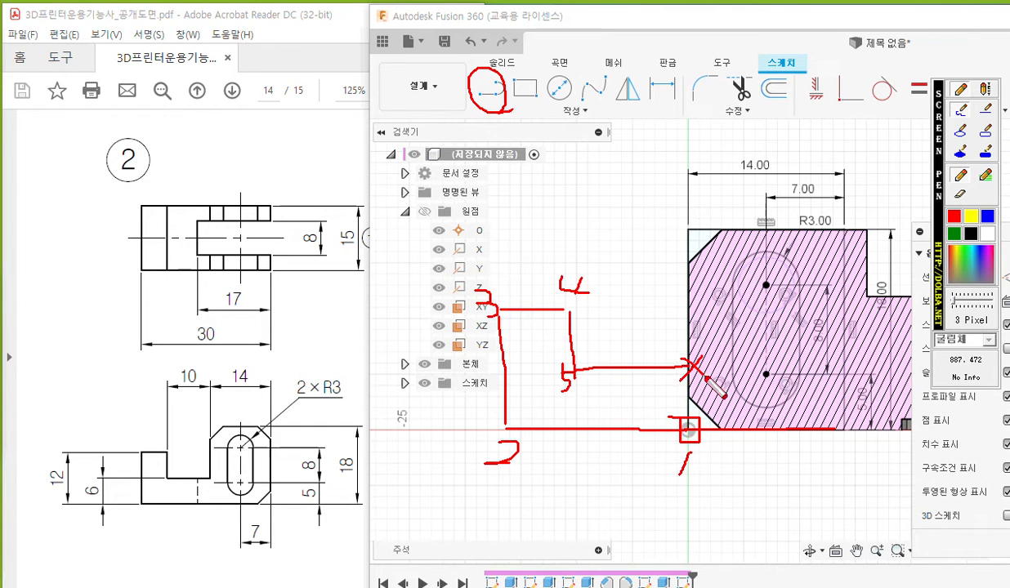
mouse_move(716, 349)
left_mouse_down()
mouse_move(705, 372)
mouse_move(713, 365)
left_mouse_up()
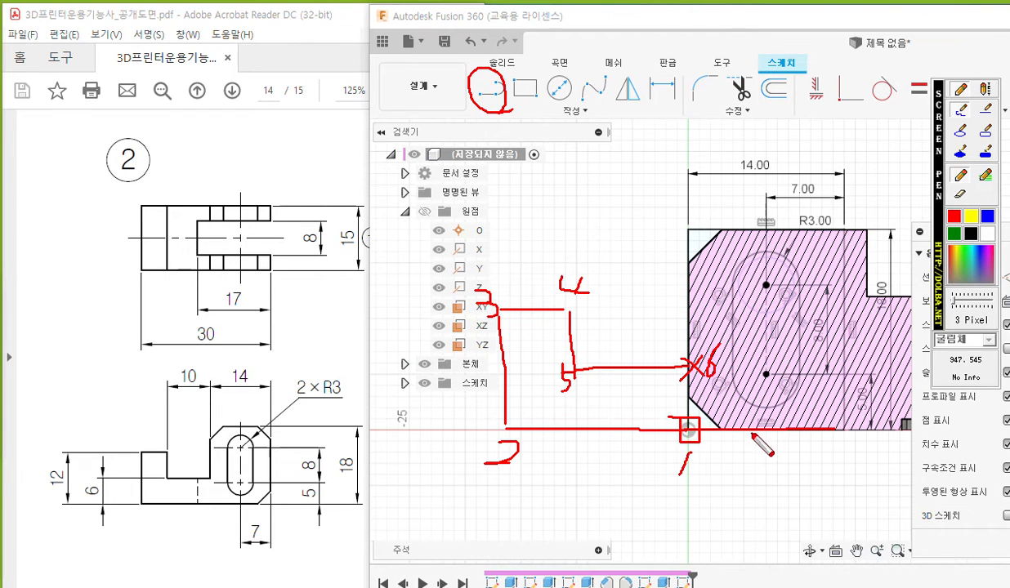
- Sketch a closed stepped profile with lines from the origin to the rectangle's left edge, about 16 mm wide and 12.5 mm high
key("Escape")
left_click(490, 90)
left_click(688, 429)
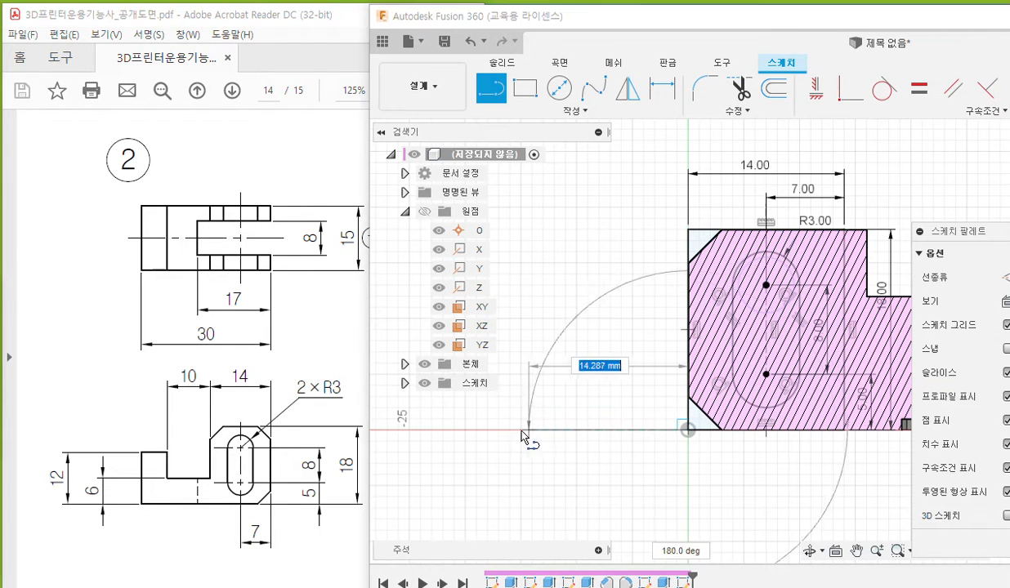
left_click(506, 429)
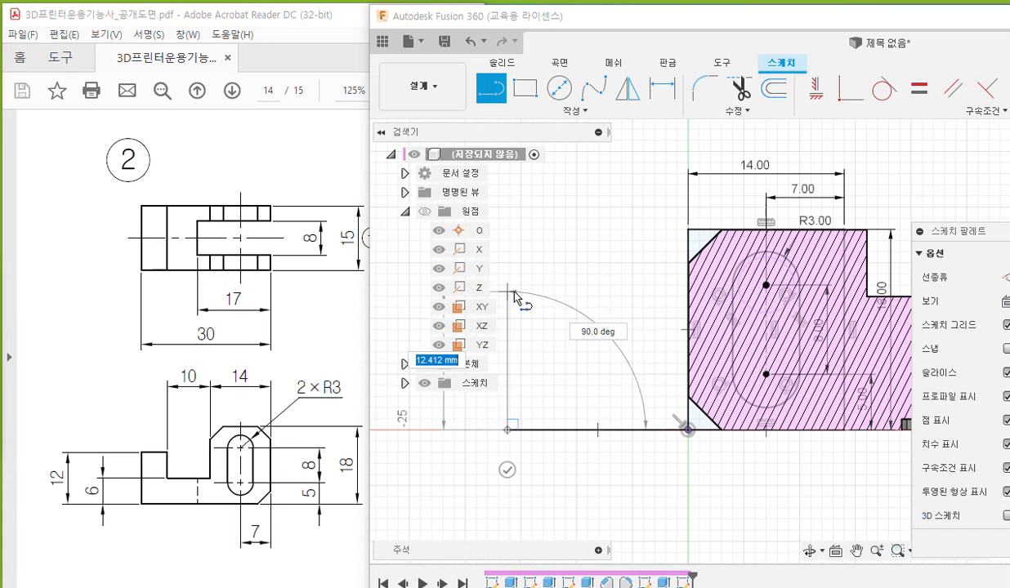
left_click(508, 290)
left_click(570, 290)
left_click(571, 360)
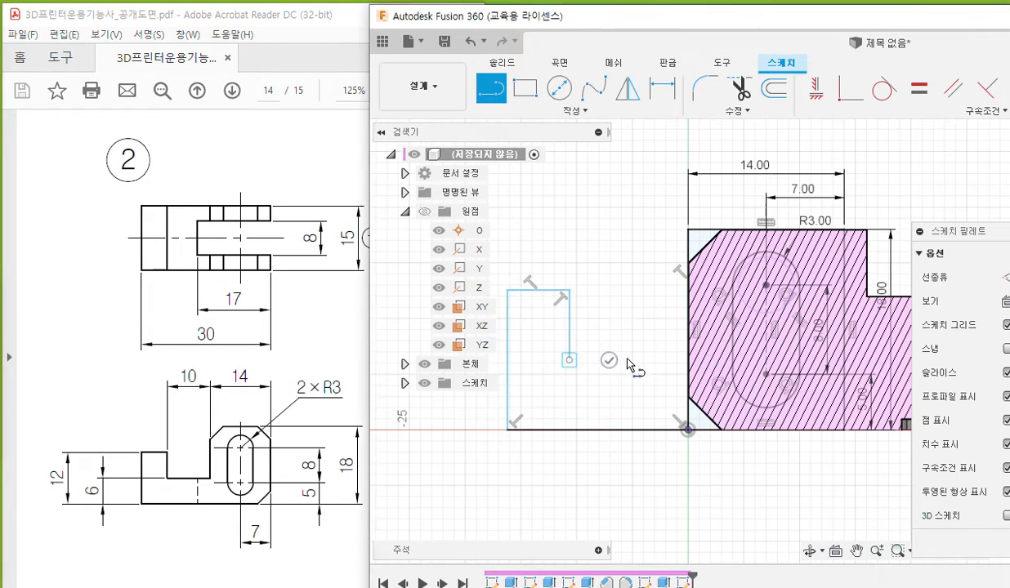
left_click(690, 360)
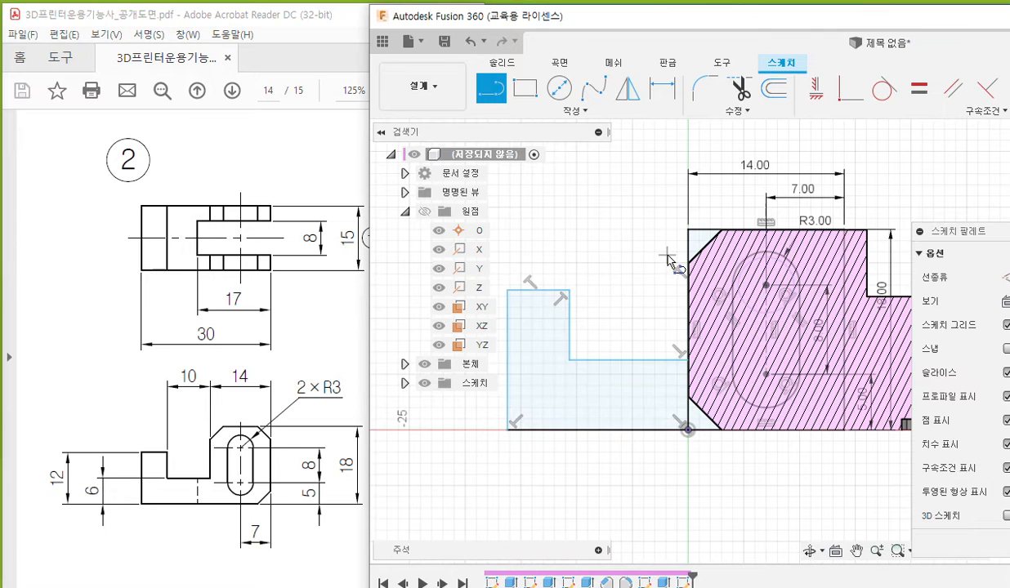
key("Escape")
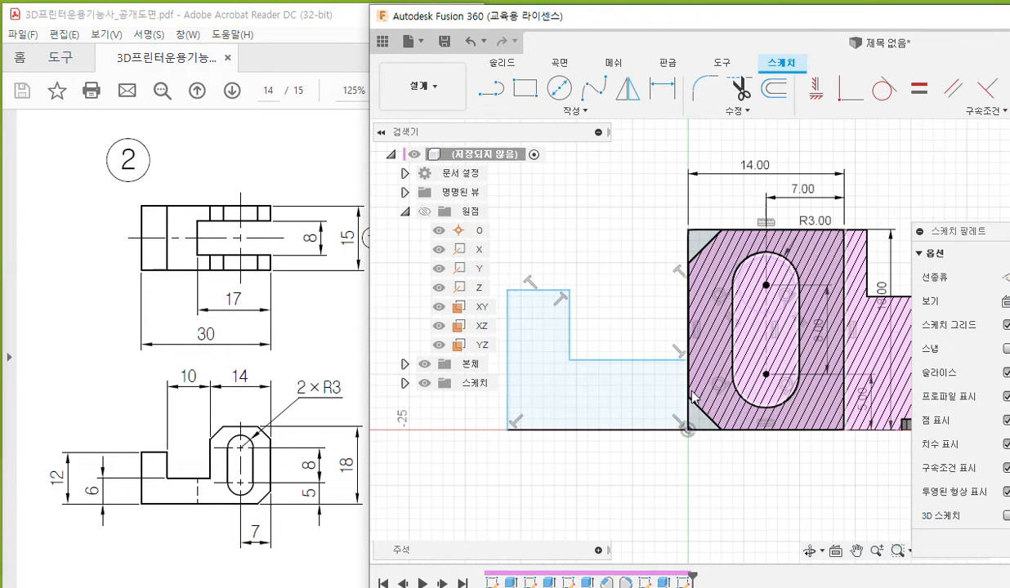
- Select the stepped profile together with the adjoining slotted rectangle profile to check the closed regions, and clear the selection
key("ctrl+F12")
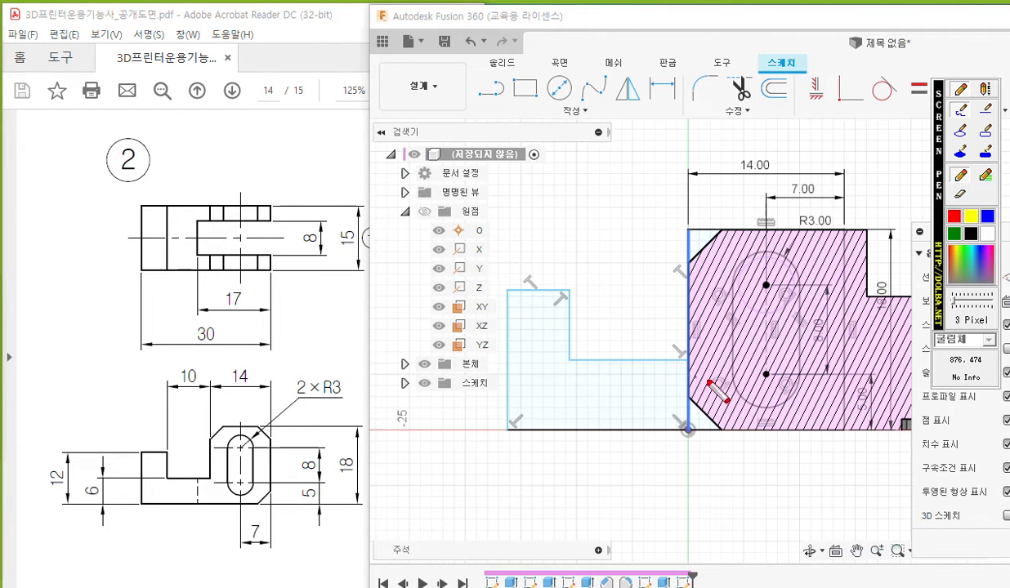
left_click(562, 392)
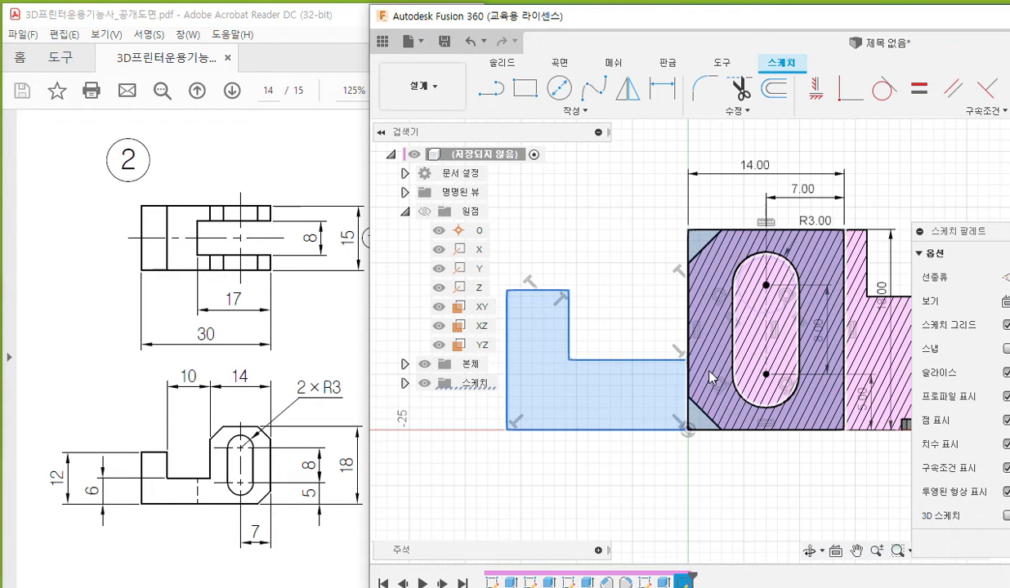
left_click(710, 378, "ctrl")
left_click(659, 482)
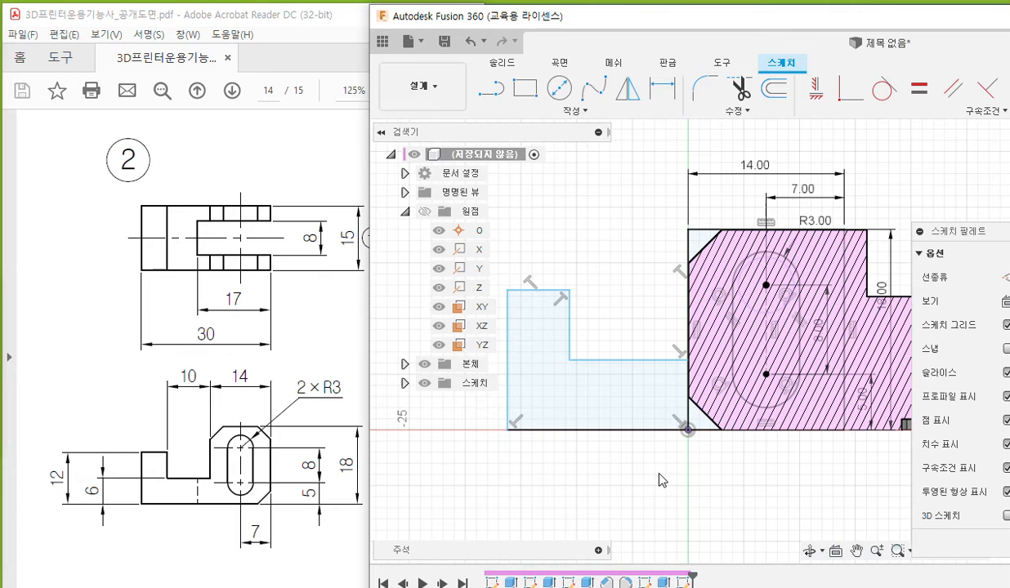
middle_click_drag(623, 473, 659, 472)
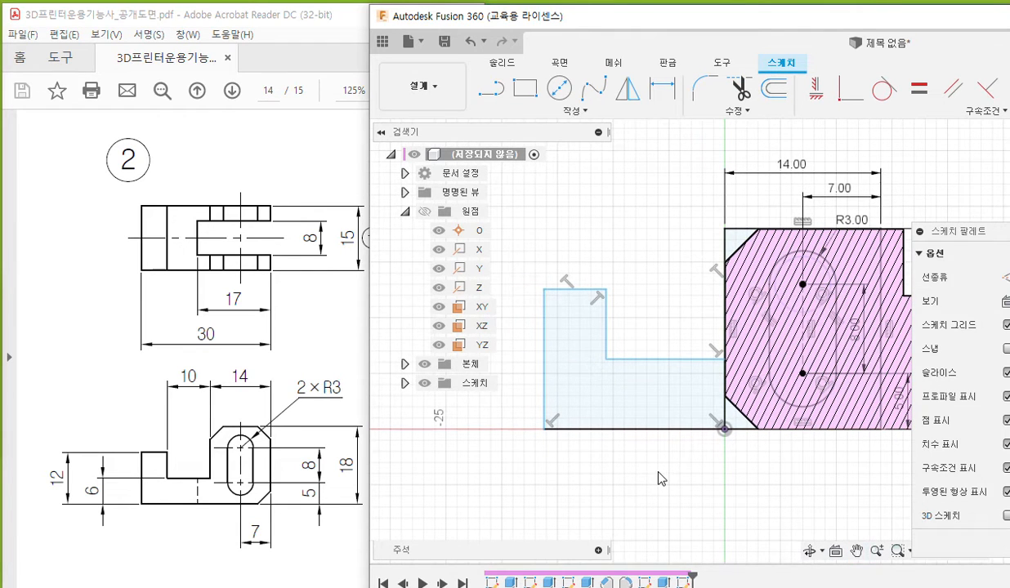
key("F12")
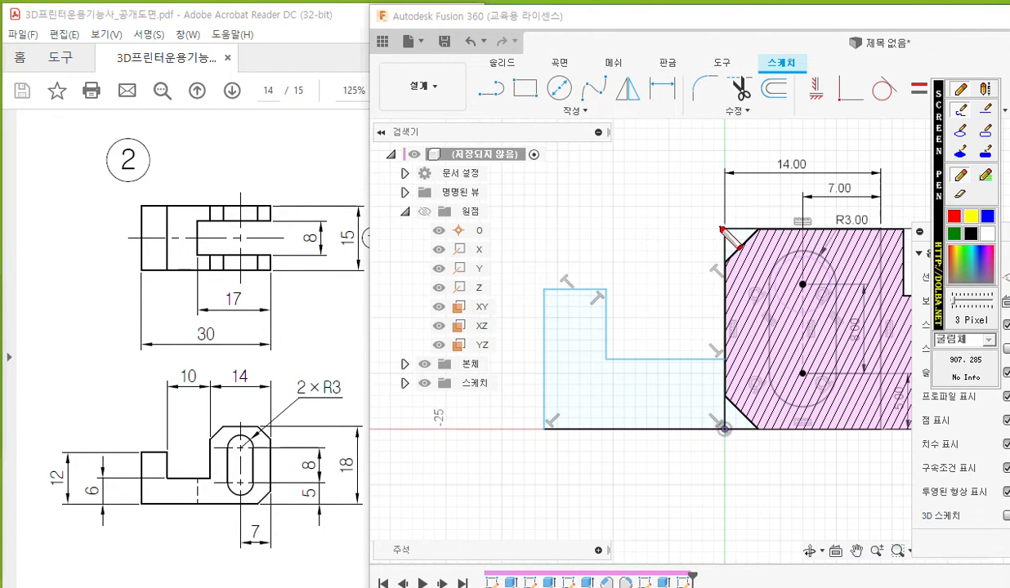
left_click_drag(721, 222, 724, 411)
left_click_drag(604, 268, 604, 362)
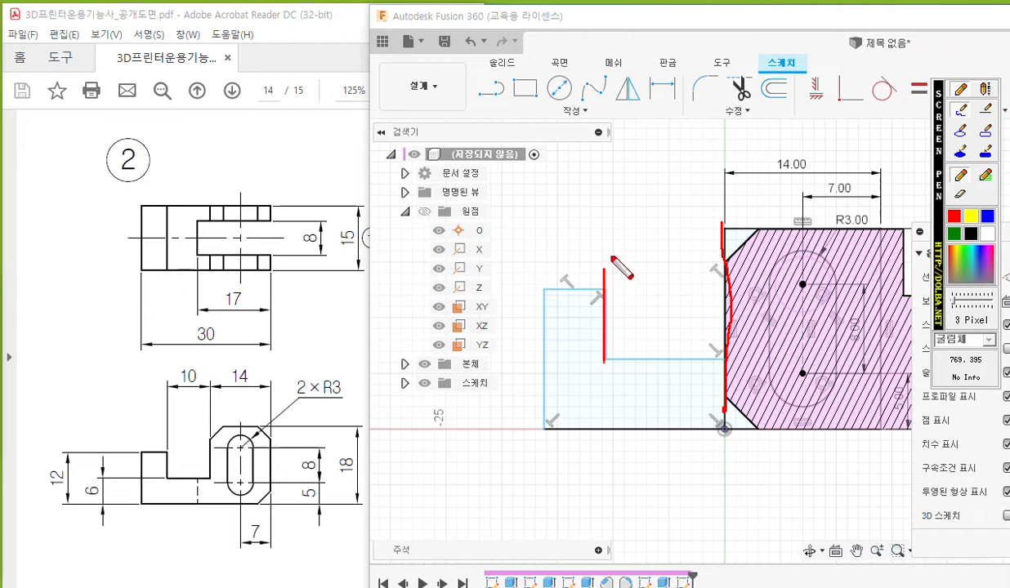
mouse_move(606, 194)
left_mouse_down()
mouse_move(612, 246)
mouse_move(718, 195)
mouse_move(700, 210)
left_mouse_up()
mouse_move(611, 188)
left_mouse_down()
mouse_move(622, 164)
mouse_move(643, 206)
left_mouse_up()
mouse_move(660, 147)
left_mouse_down()
mouse_move(654, 173)
mouse_move(686, 155)
left_mouse_up()
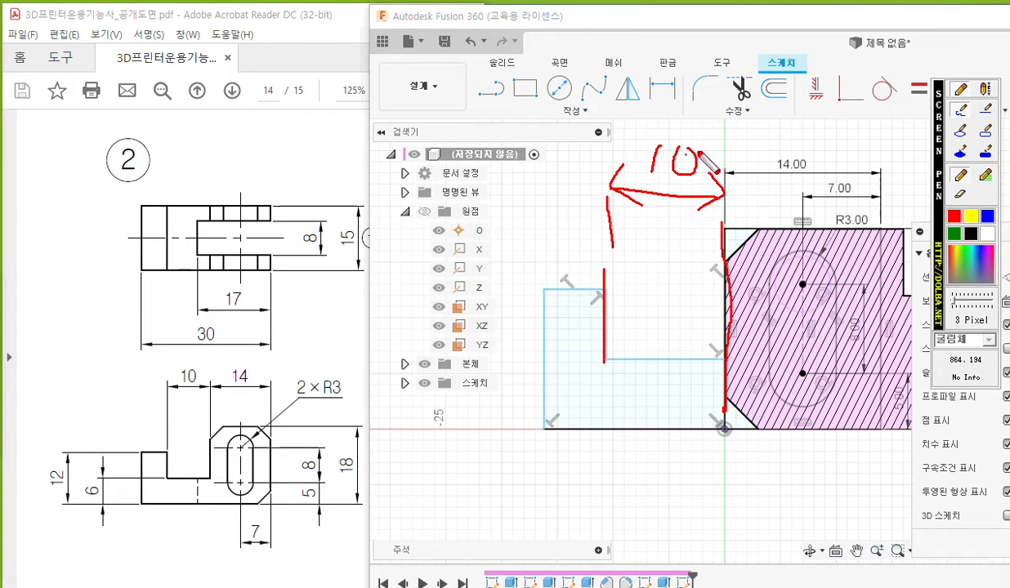
- Dimension the horizontal distance from the step's inner vertical edge to the rectangle's left edge as 10 mm
key("Escape")
left_click(665, 92)
left_click(607, 327)
left_click(724, 245)
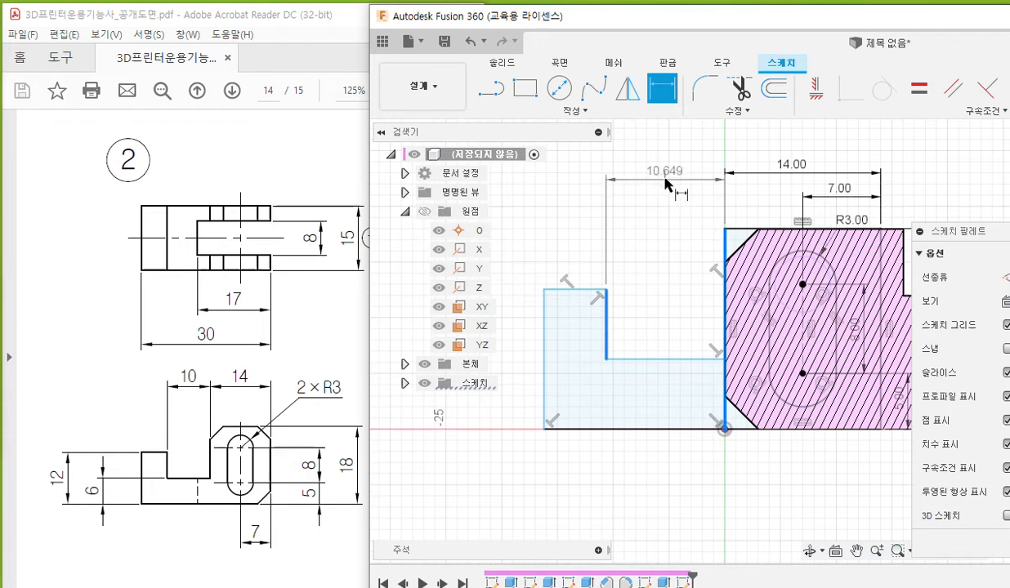
left_click(666, 184)
type("10")
key("Return")
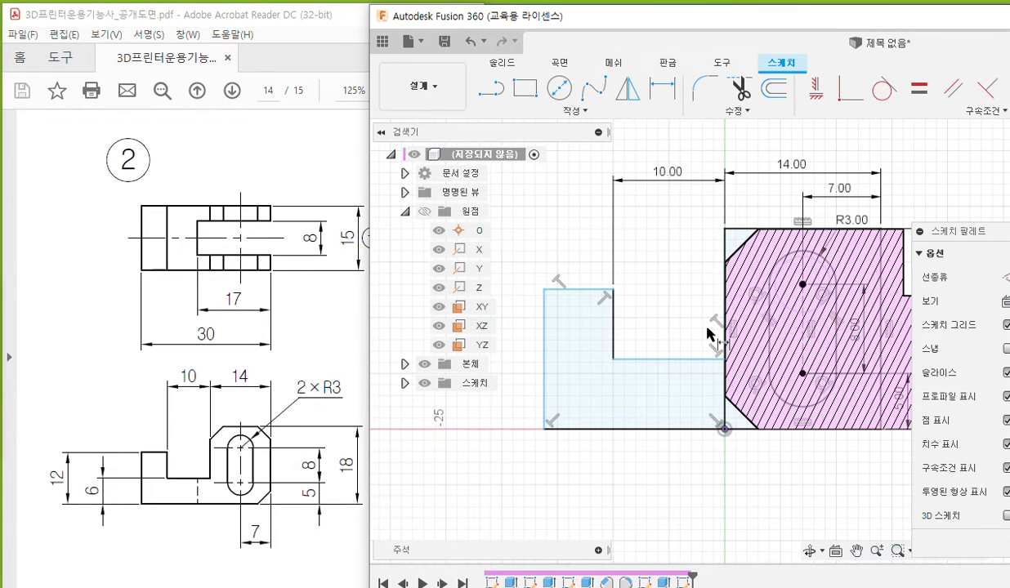
key("ctrl+F1")
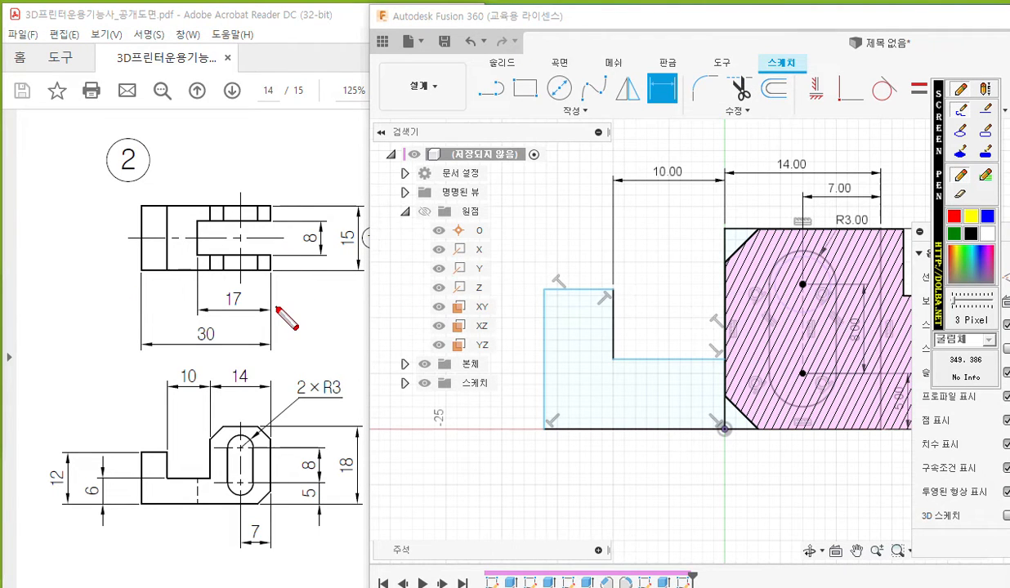
left_click_drag(270, 195, 274, 346)
mouse_move(191, 326)
left_mouse_down()
mouse_move(203, 335)
mouse_move(194, 347)
mouse_move(223, 330)
left_mouse_up()
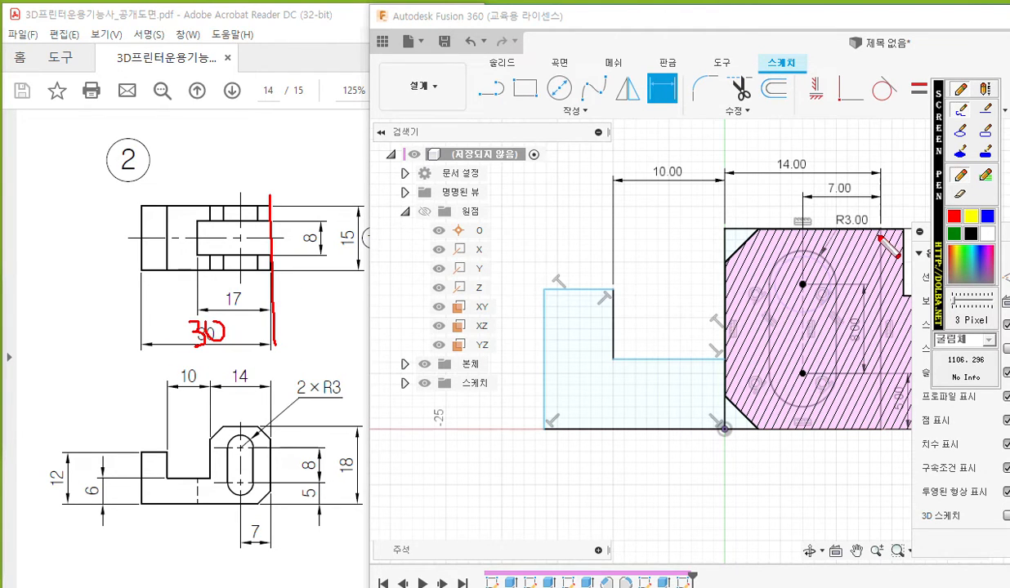
left_click_drag(880, 234, 885, 451)
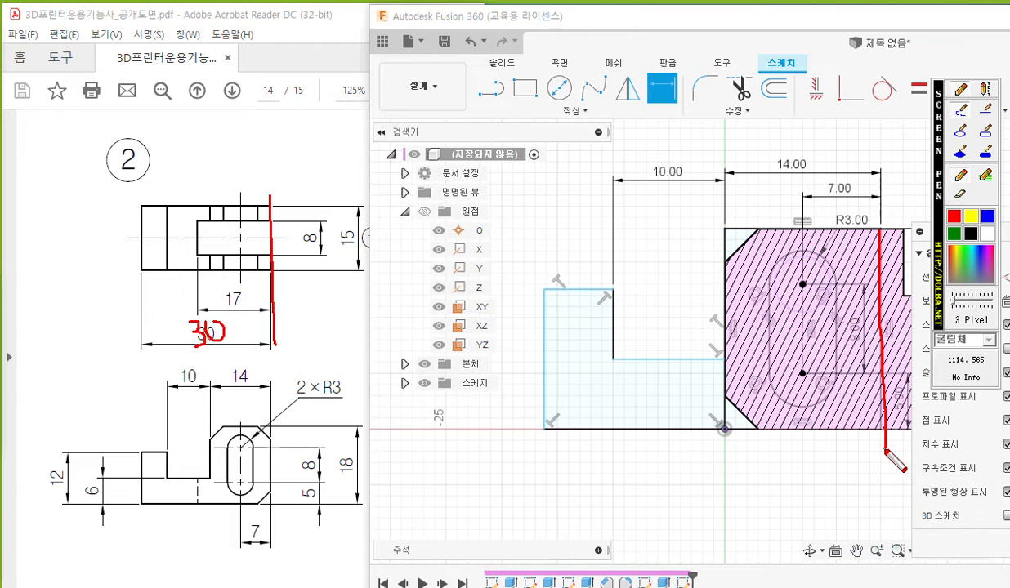
left_click_drag(539, 285, 538, 438)
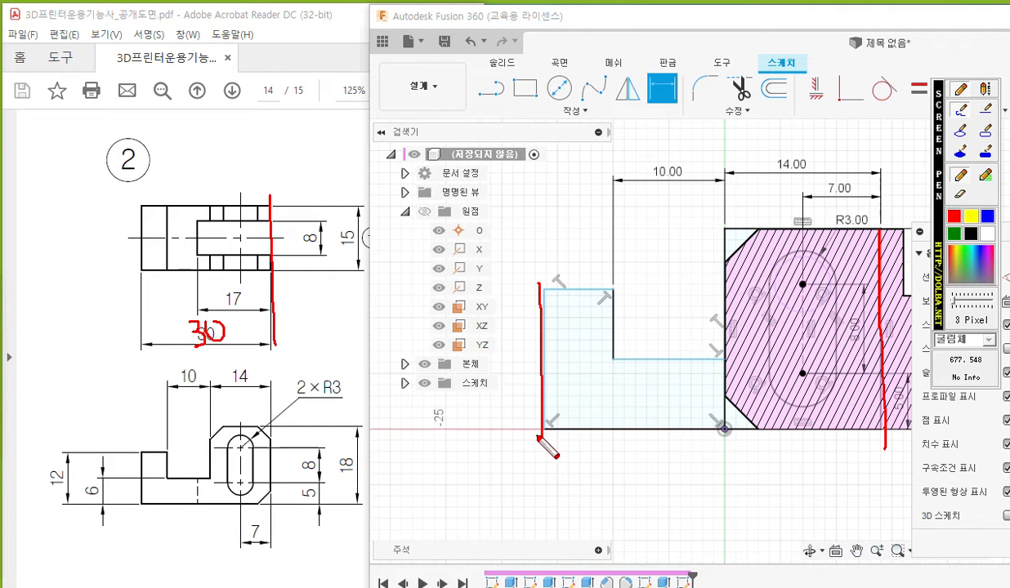
mouse_move(543, 252)
left_mouse_down()
mouse_move(546, 129)
mouse_move(866, 135)
mouse_move(876, 220)
left_mouse_up()
mouse_move(659, 101)
left_mouse_down()
mouse_move(685, 107)
mouse_move(660, 128)
left_mouse_up()
mouse_move(712, 100)
left_mouse_down()
mouse_move(708, 121)
mouse_move(713, 103)
left_mouse_up()
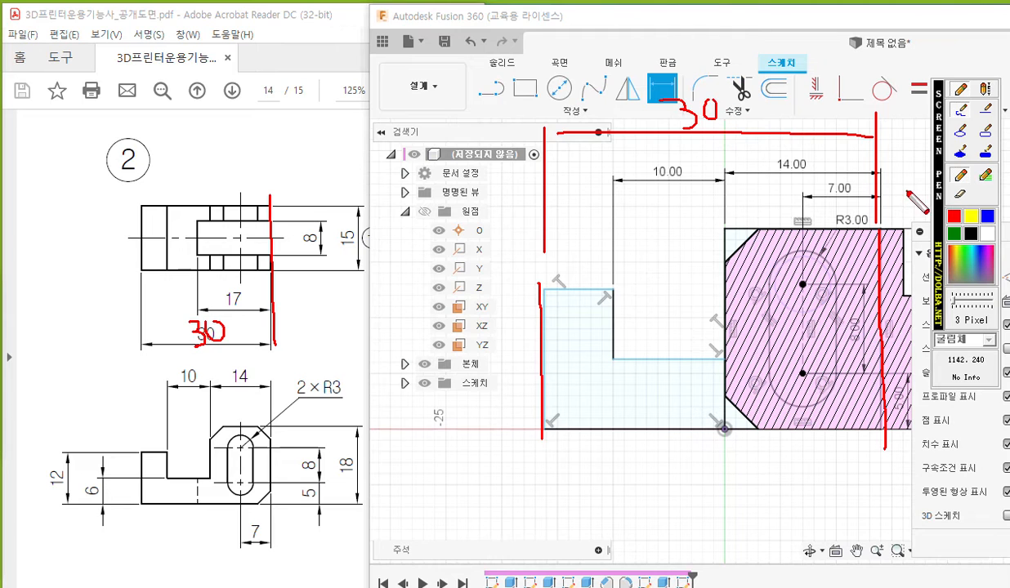
- Dimension the overall width from the rectangle's right edge to the stepped profile's outer left edge as 30 mm
key("Escape")
left_click(882, 255)
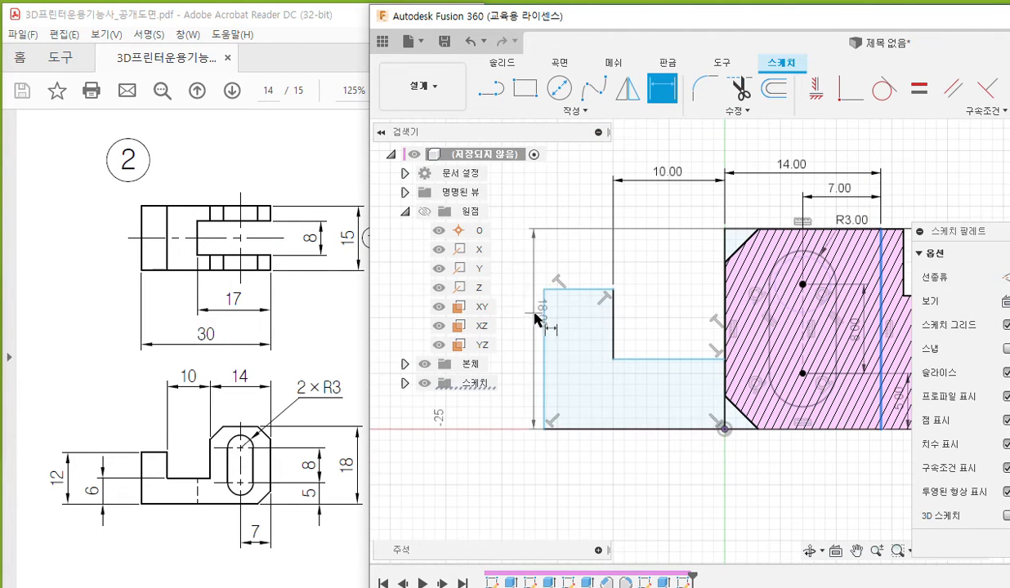
left_click(545, 318)
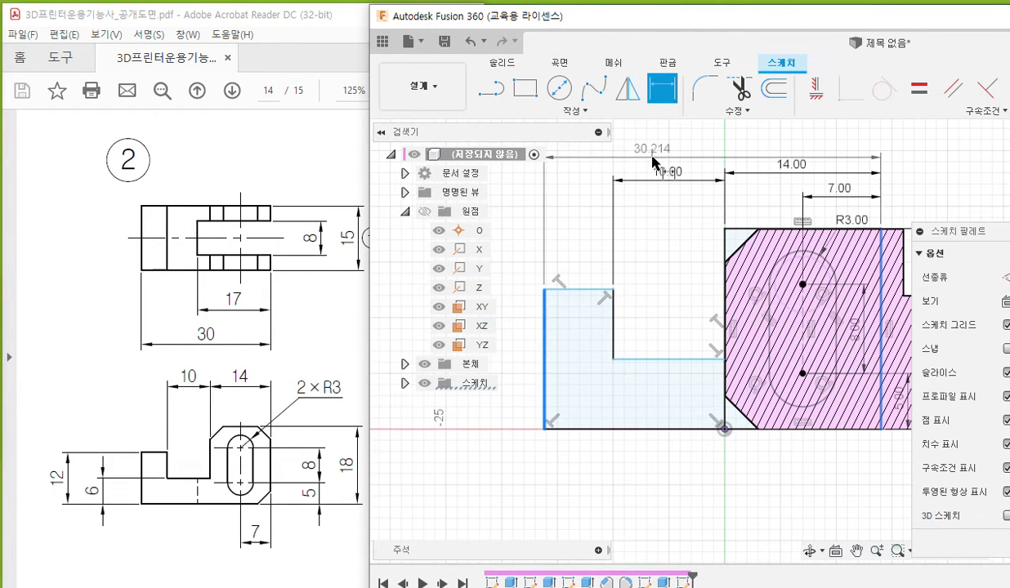
left_click(702, 152)
type("30")
key("Return")
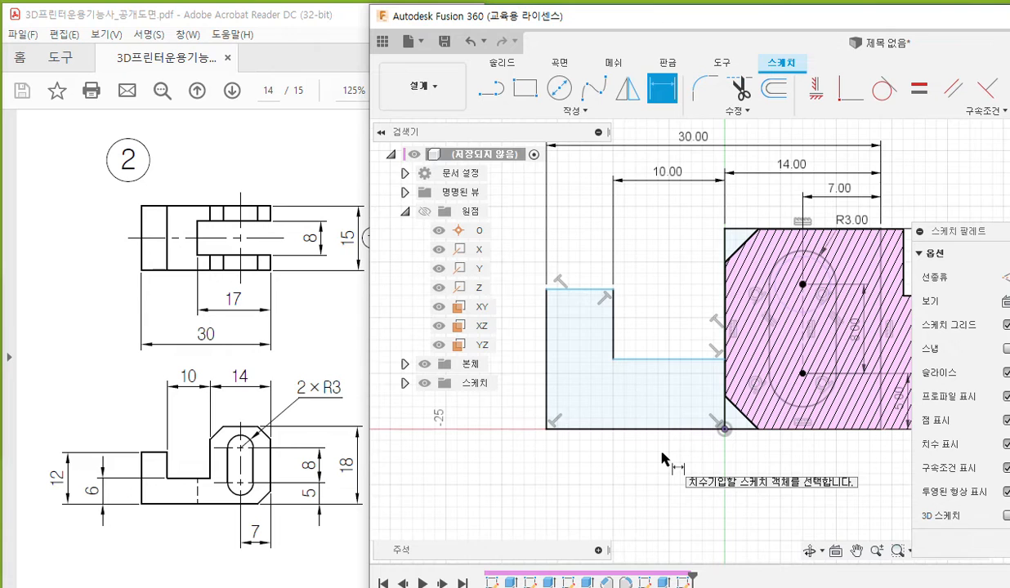
key("Escape")
middle_click_drag(662, 462, 704, 461)
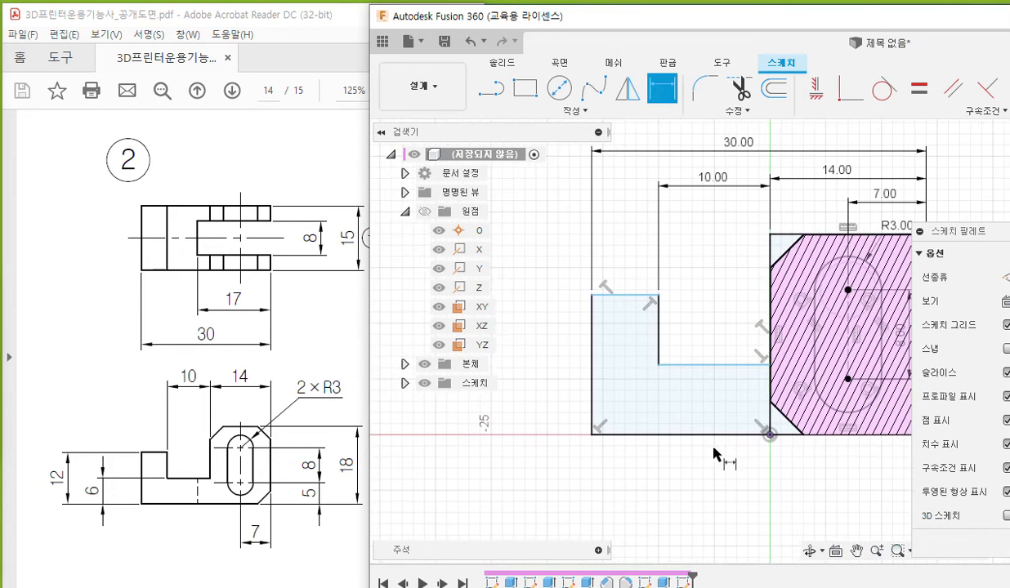
key("F12")
left_click_drag(651, 362, 780, 361)
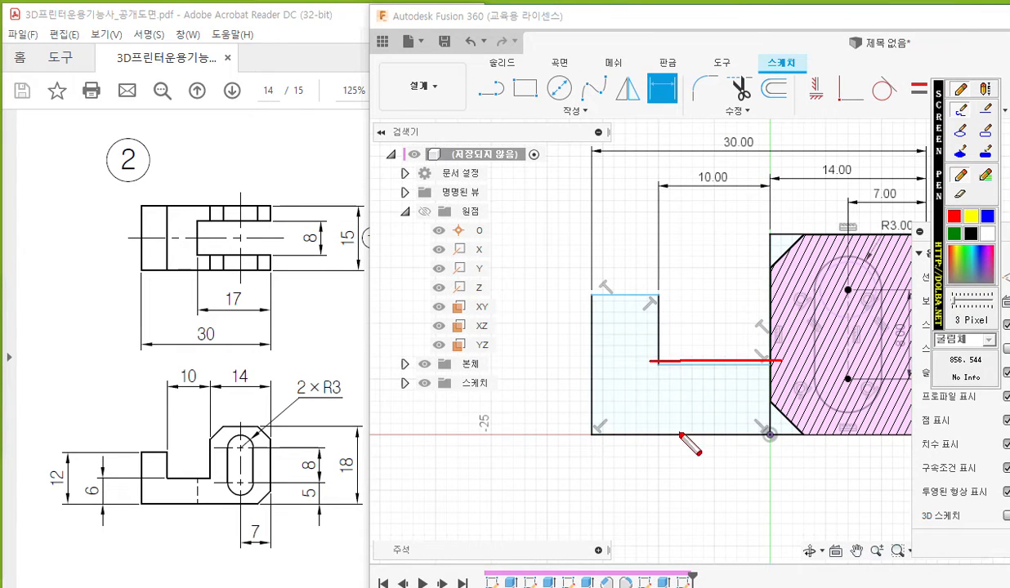
left_click_drag(586, 438, 834, 437)
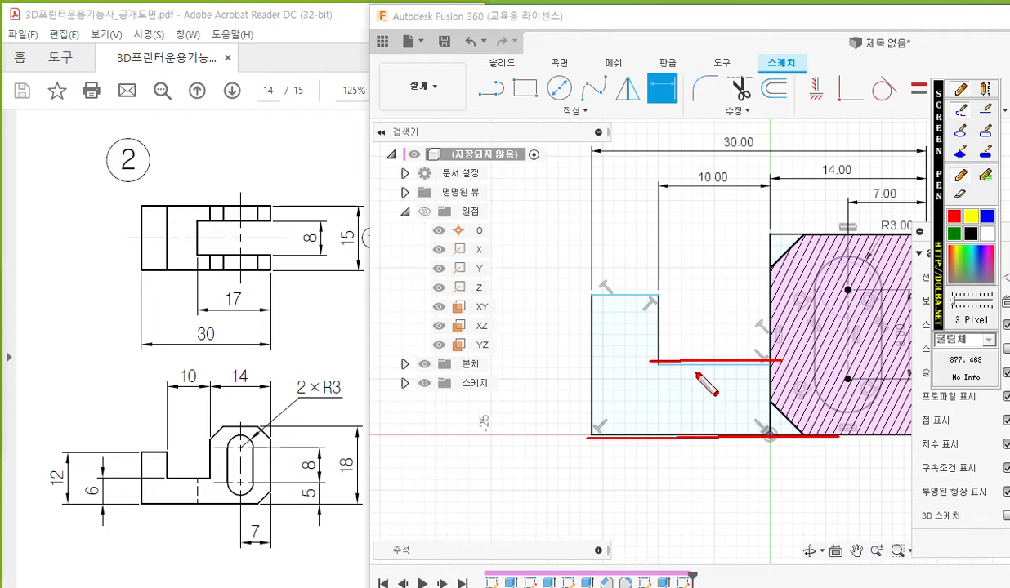
left_click_drag(640, 361, 539, 360)
left_click_drag(585, 429, 531, 429)
mouse_move(551, 366)
left_mouse_down()
mouse_move(551, 427)
mouse_move(565, 379)
mouse_move(517, 399)
left_mouse_up()
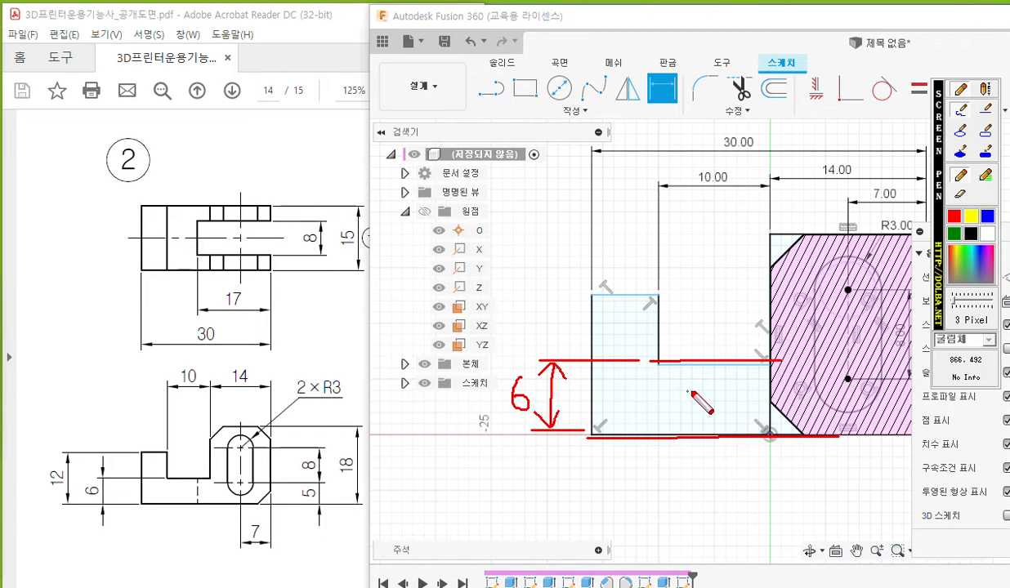
- Dimension the height of the stepped profile's lower ledge above its bottom edge as 6 mm
right_click(703, 361)
left_click(694, 365)
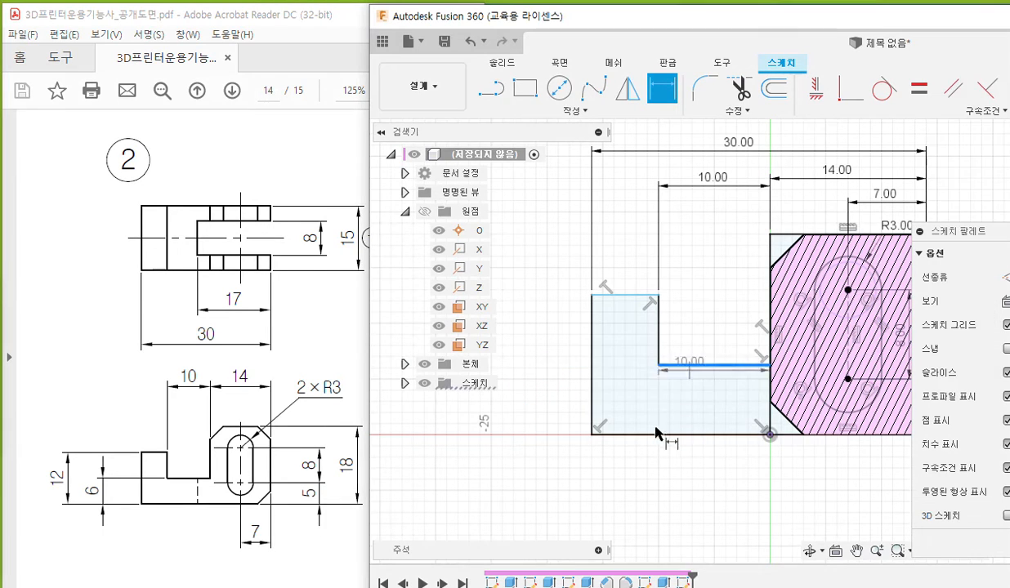
left_click(674, 434)
left_click(563, 402)
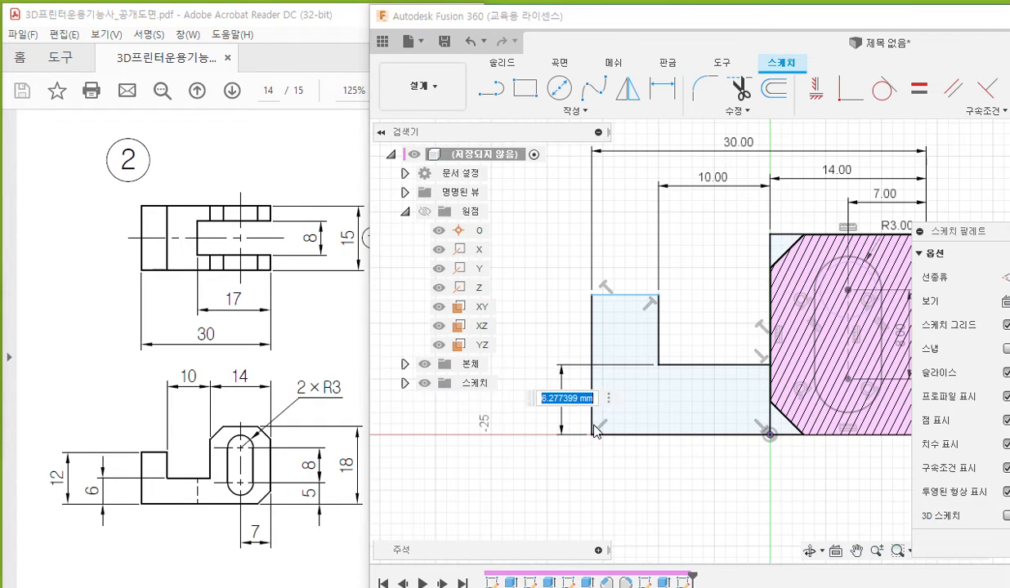
type("6")
key("Return")
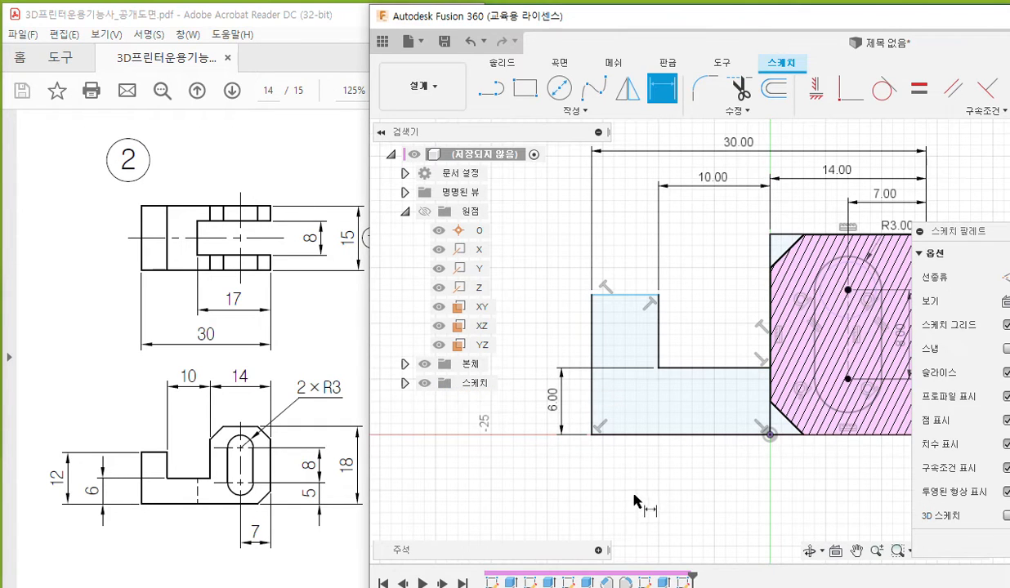
middle_click_drag(673, 486, 717, 487)
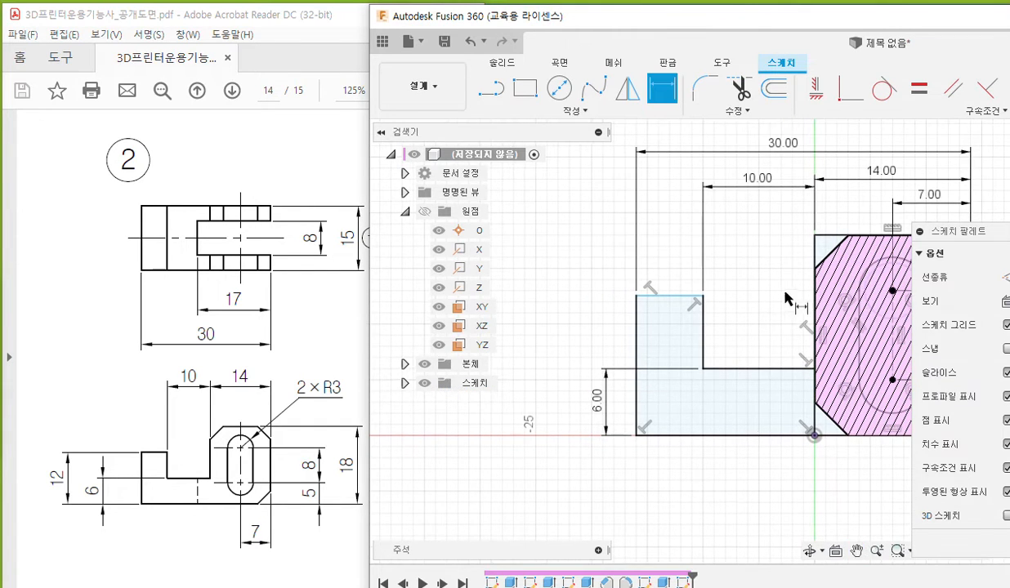
key("F9")
left_click_drag(619, 293, 720, 287)
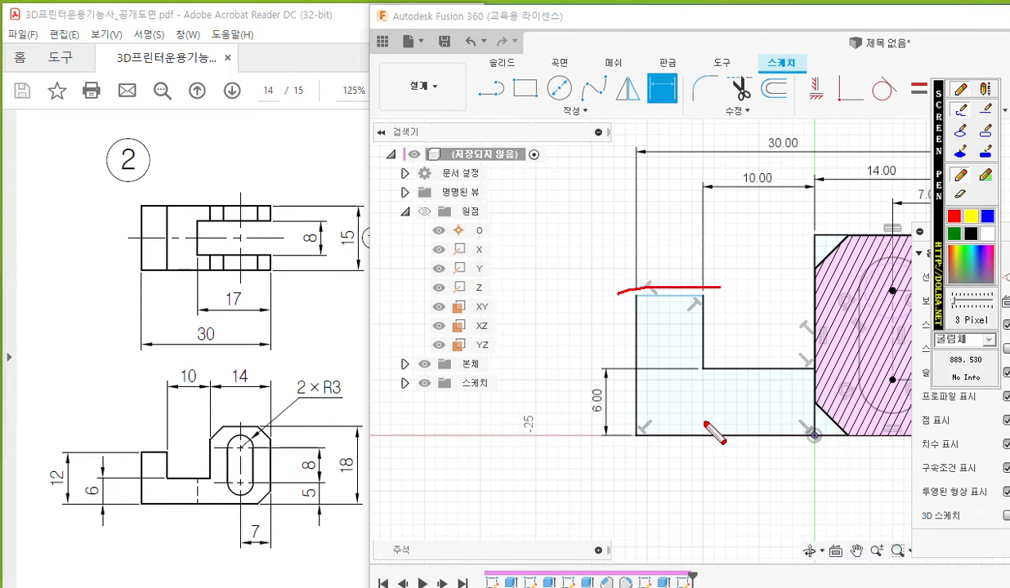
left_click_drag(631, 439, 816, 438)
left_click_drag(627, 444, 543, 447)
mouse_move(603, 292)
left_mouse_down()
mouse_move(532, 293)
mouse_move(555, 433)
mouse_move(572, 419)
left_mouse_up()
mouse_move(537, 316)
left_mouse_down()
mouse_move(546, 297)
mouse_move(559, 317)
left_mouse_up()
mouse_move(505, 341)
left_mouse_down()
mouse_move(511, 370)
mouse_move(539, 362)
left_mouse_up()
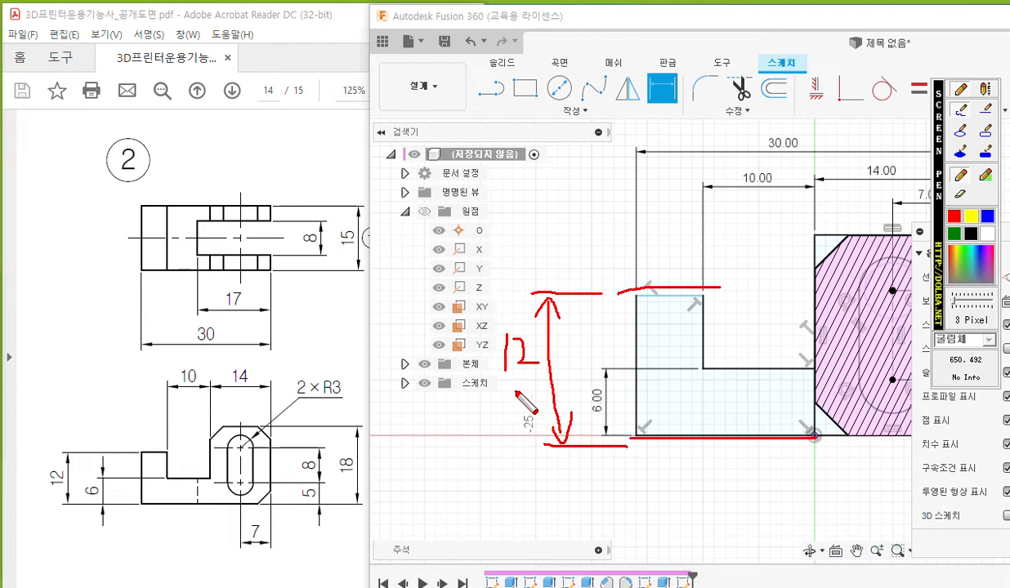
- Dimension the stepped profile's full height between its top and bottom edges as 12 mm
key("Escape")
left_click(666, 296)
left_click(675, 439)
left_click(568, 360)
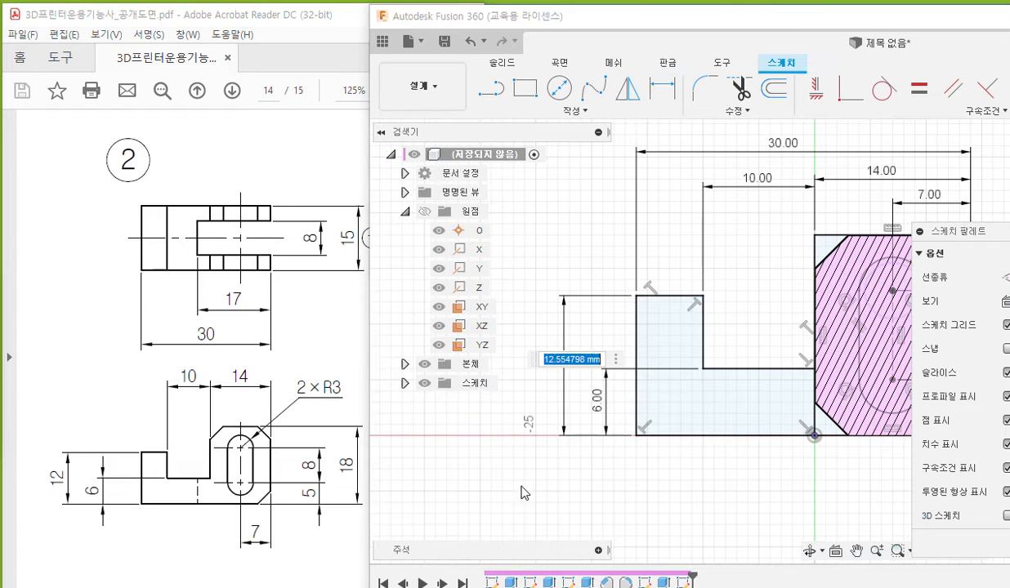
type("12")
key("Return")
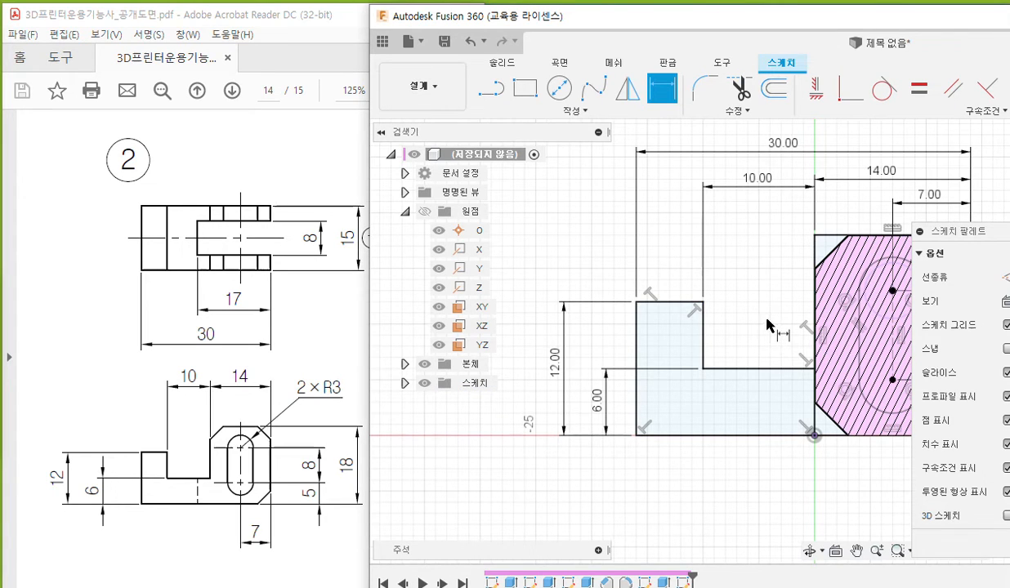
middle_click_drag(760, 316, 690, 317)
key("d")
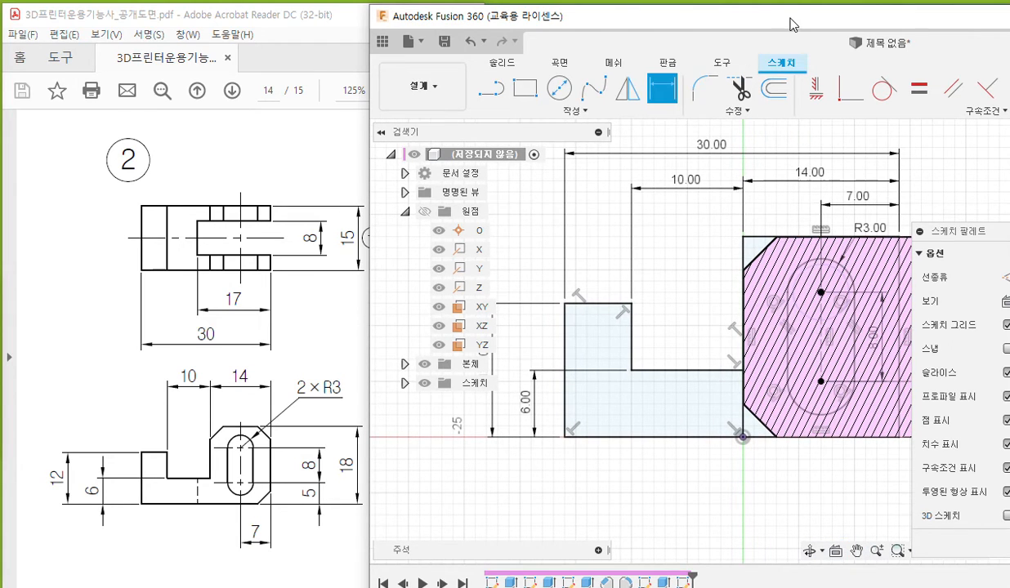
- Select the rectangle profile around the slot and the adjoining stepped profile, leaving the slot itself out
double_click(754, 17)
mouse_move(638, 203)
middle_mouse_down()
mouse_move(616, 223)
mouse_move(660, 241)
middle_mouse_up()
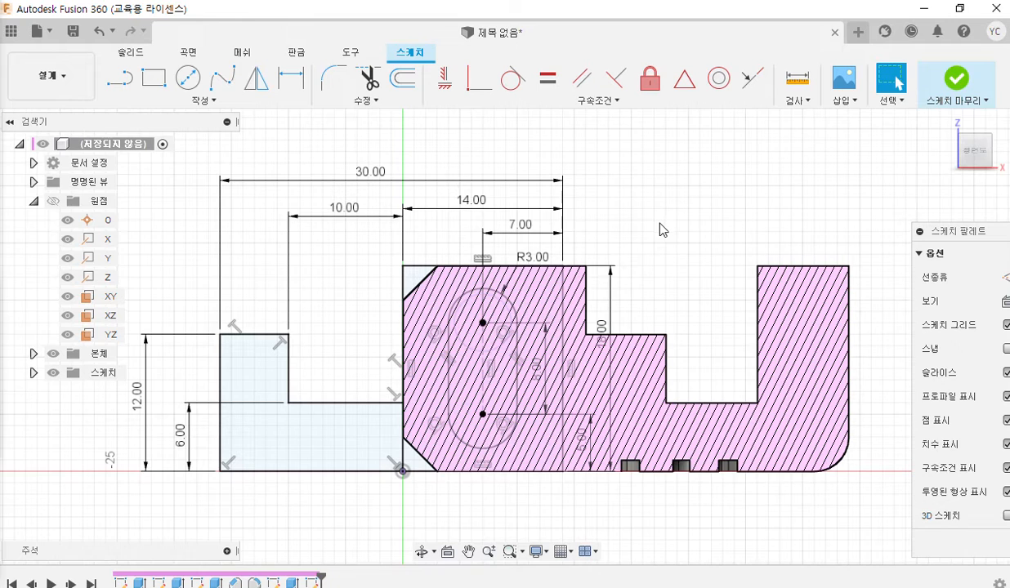
left_click(438, 283)
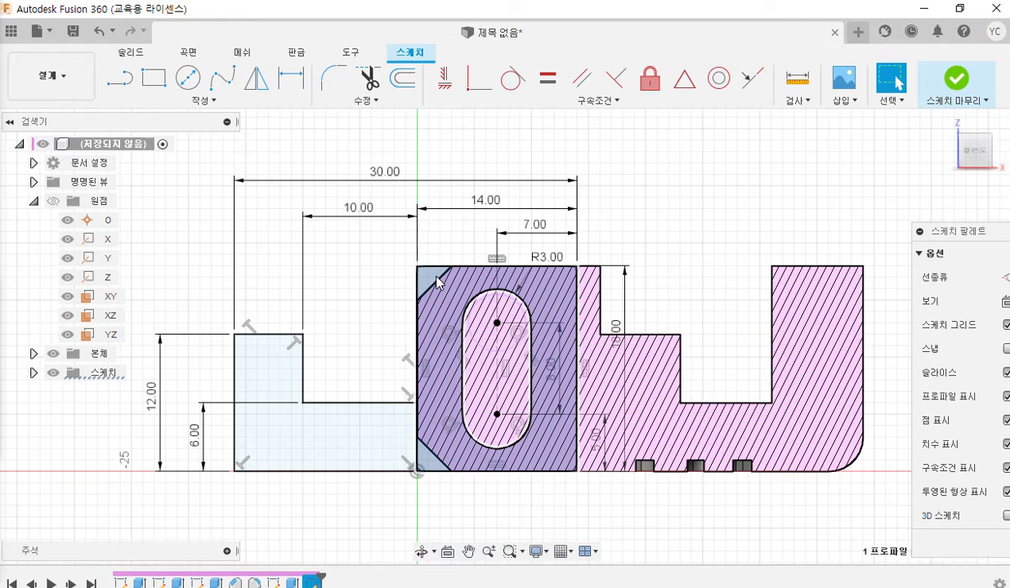
left_click(319, 437)
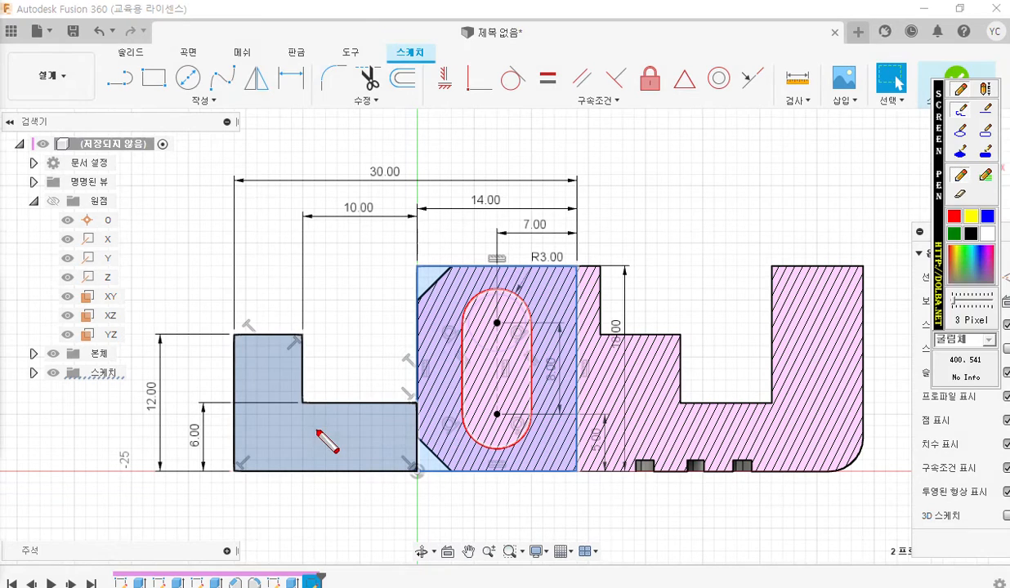
mouse_move(448, 286)
left_mouse_down()
mouse_move(439, 307)
mouse_move(449, 304)
left_mouse_up()
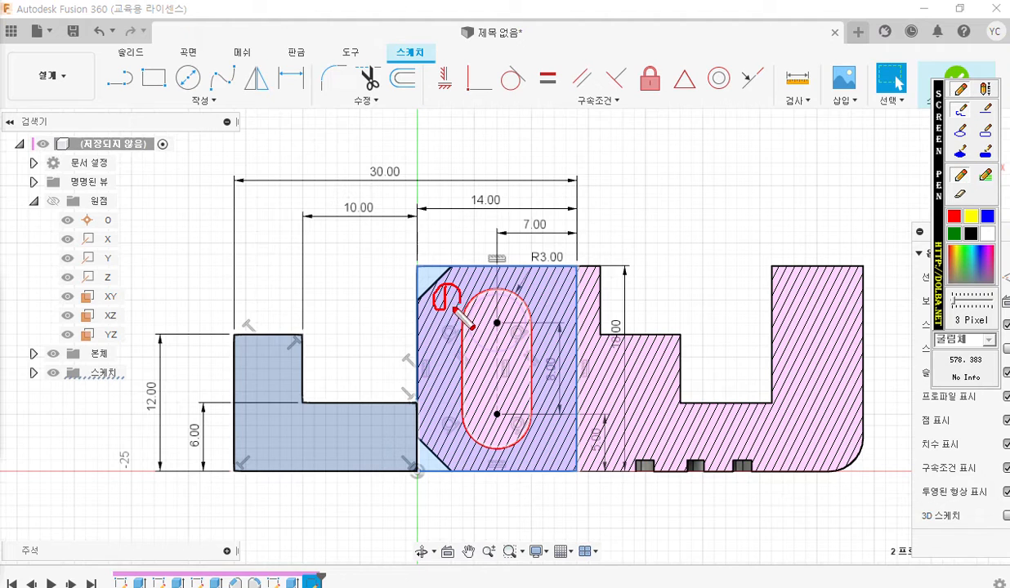
mouse_move(310, 430)
left_mouse_down()
mouse_move(331, 451)
mouse_move(338, 435)
mouse_move(332, 452)
left_mouse_up()
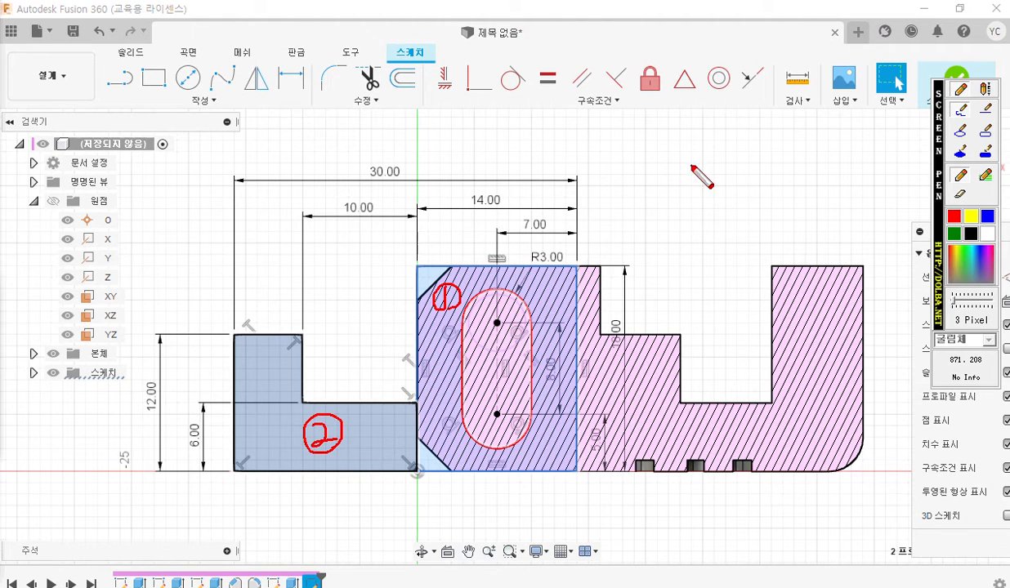
key("Escape")
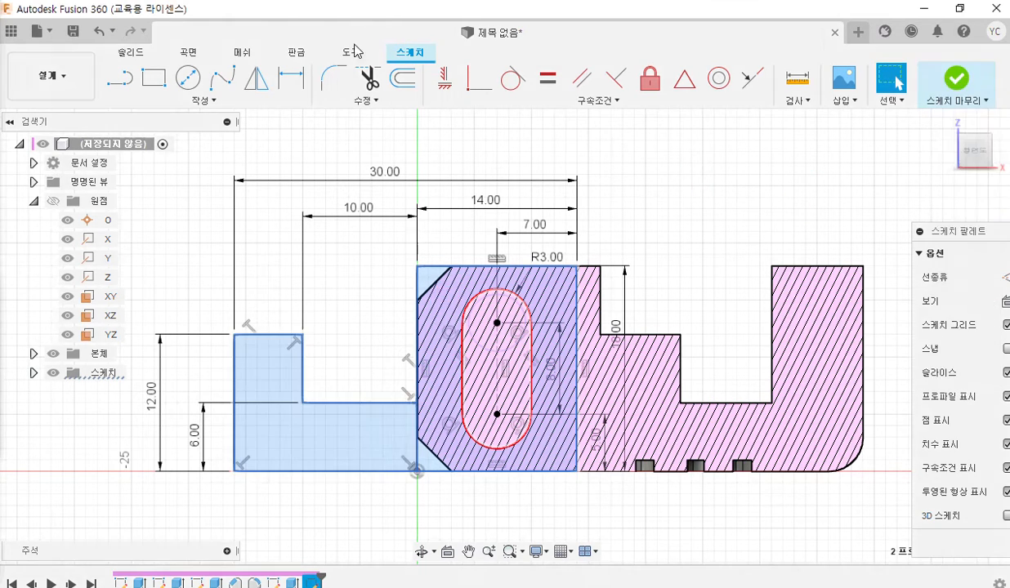
- Extrude both selected profiles symmetrically by a whole length of 15 mm as a new body
left_click(135, 54)
left_click(154, 78)
left_click_drag(609, 142, 647, 155)
middle_click_drag(442, 223, 322, 244, "shift")
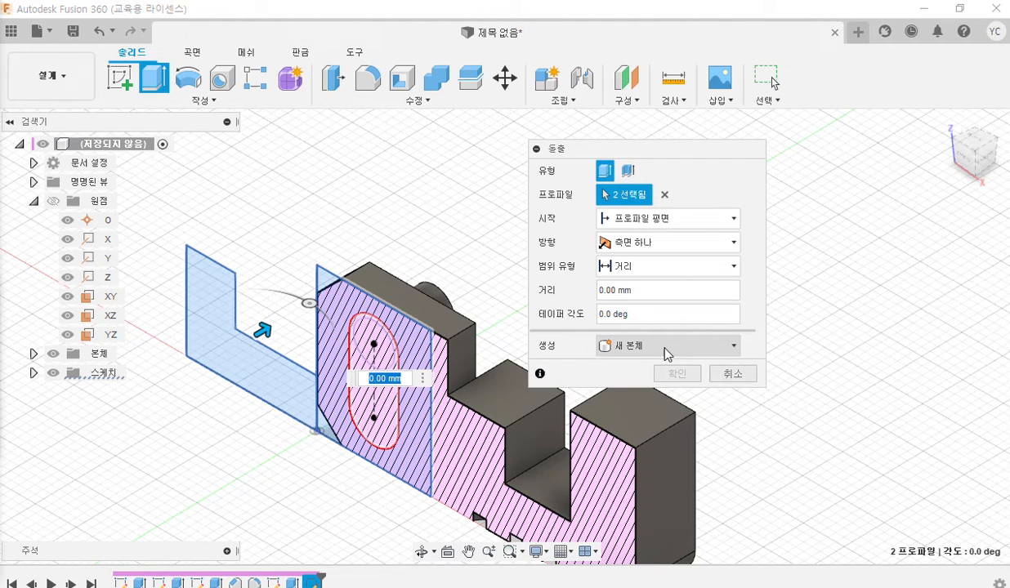
left_click(673, 243)
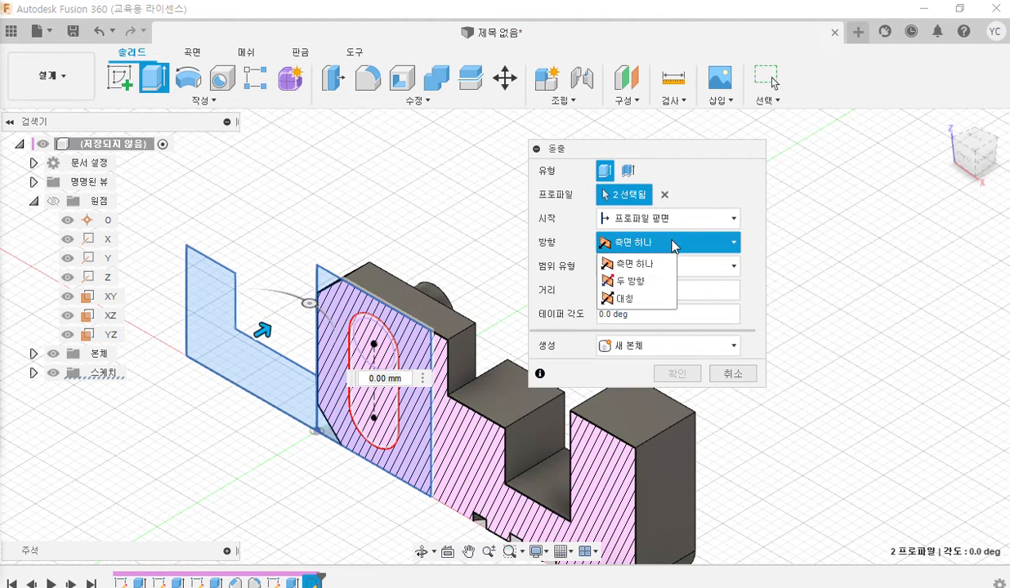
left_click(638, 299)
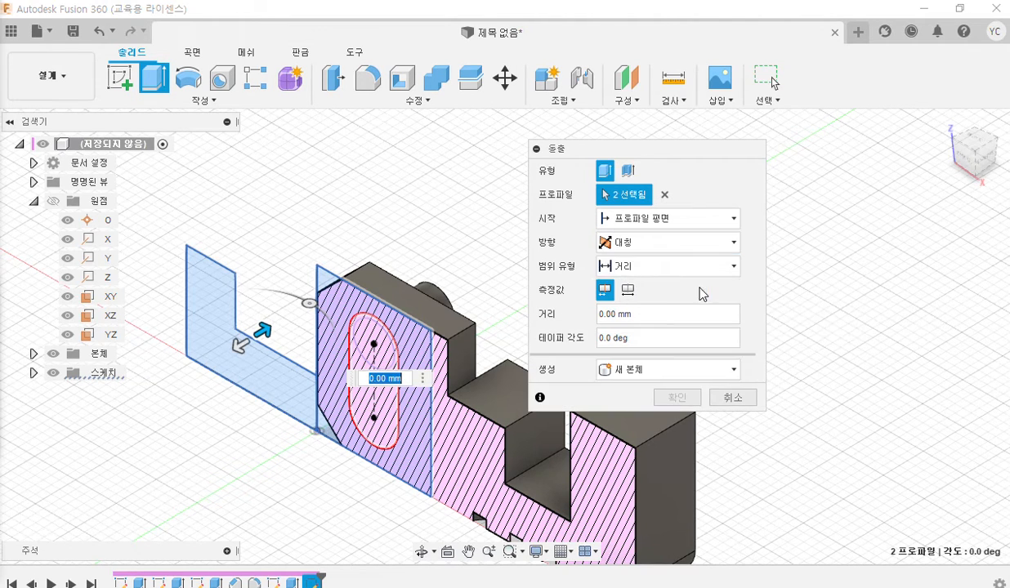
left_click(631, 292)
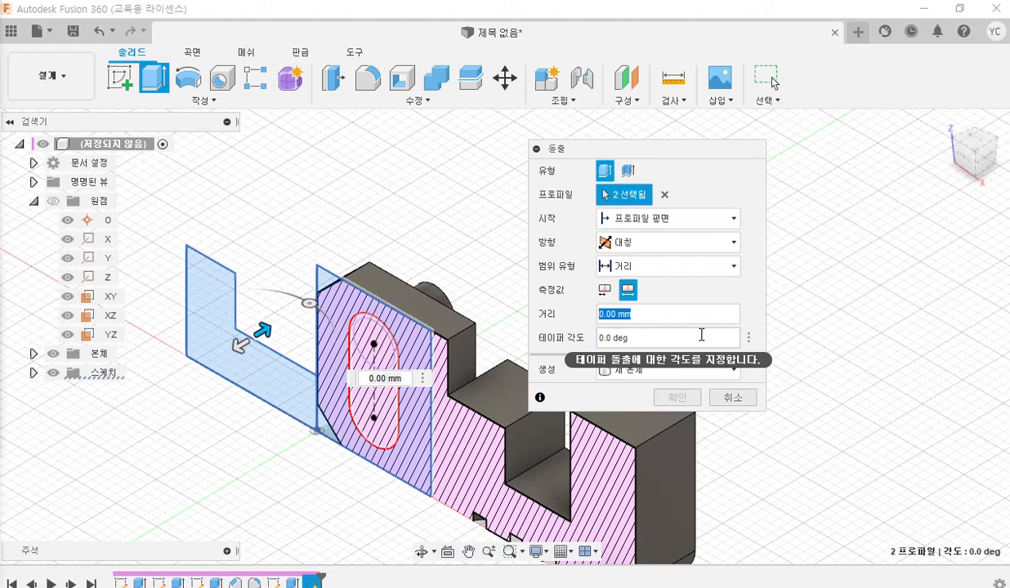
type("15")
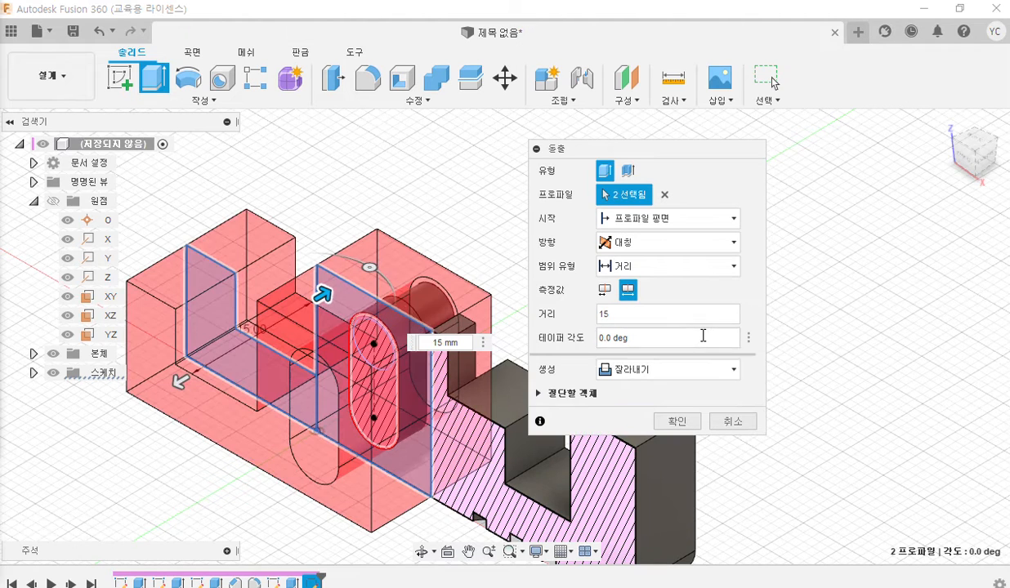
left_click(664, 372)
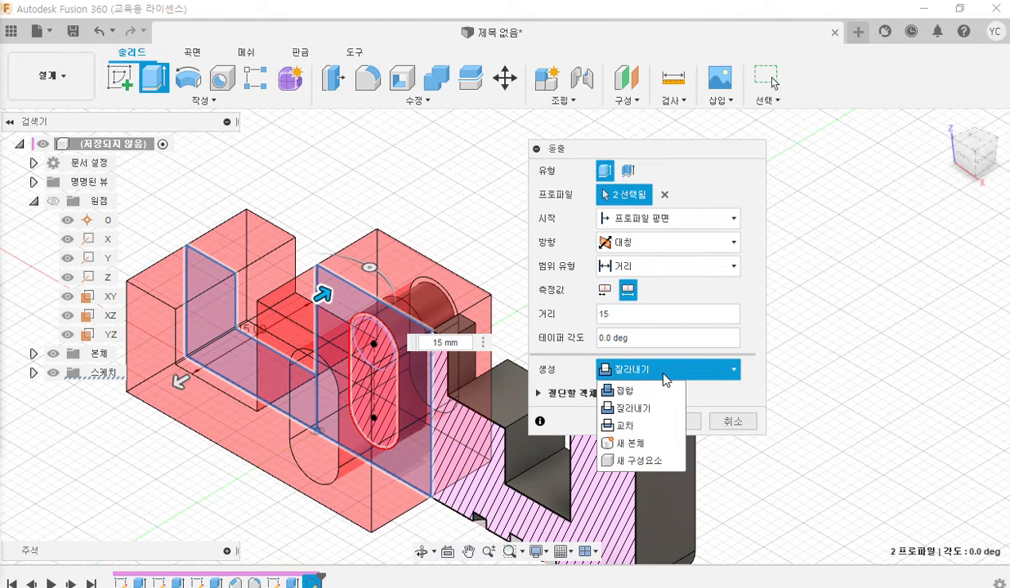
left_click(651, 449)
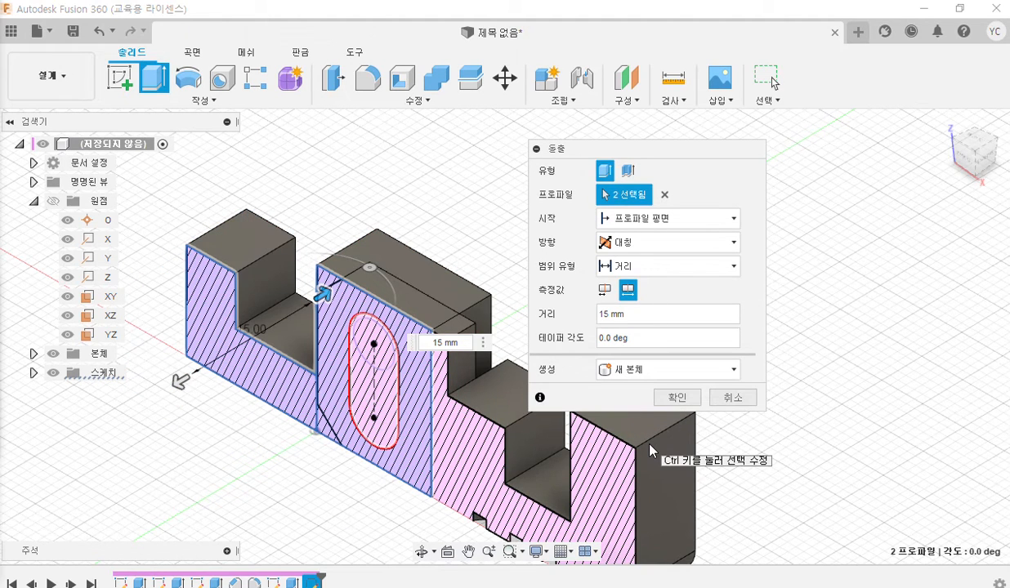
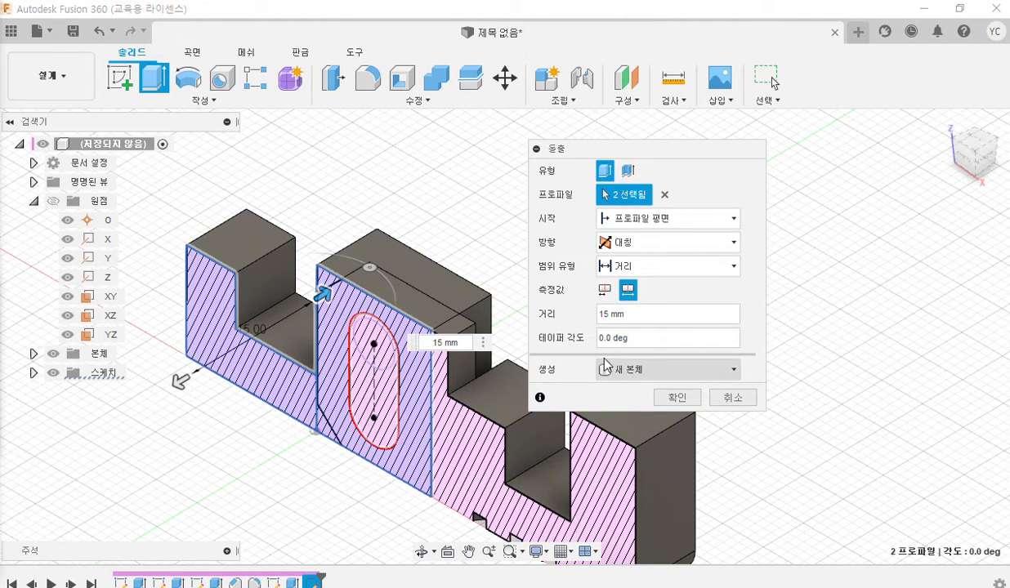
left_click(678, 398)
- Hide the first part's body 본체1 so that only the newly extruded body stays displayed beside the PDF drawing
middle_click_drag(543, 280, 599, 259)
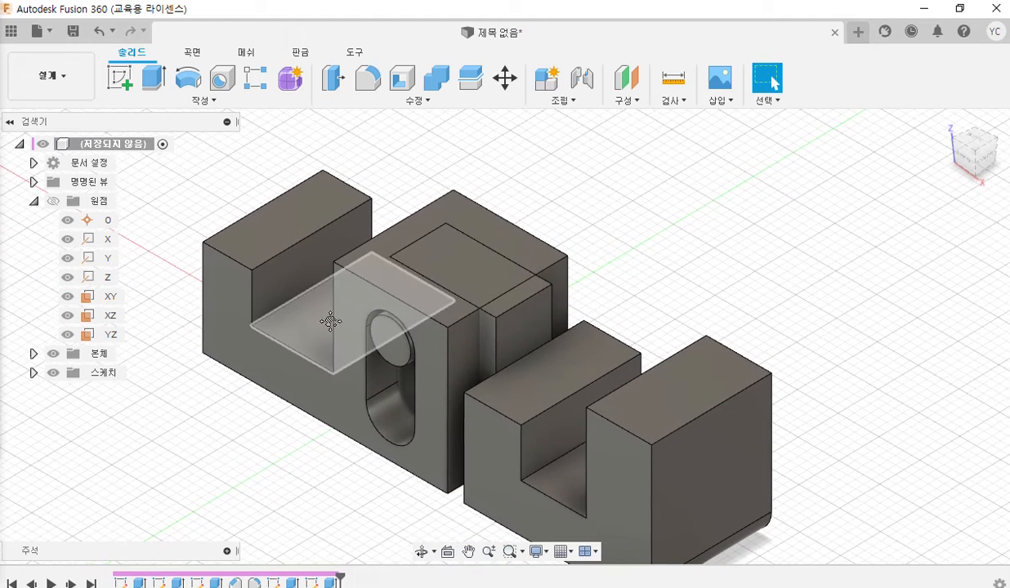
middle_click_drag(319, 317, 352, 330)
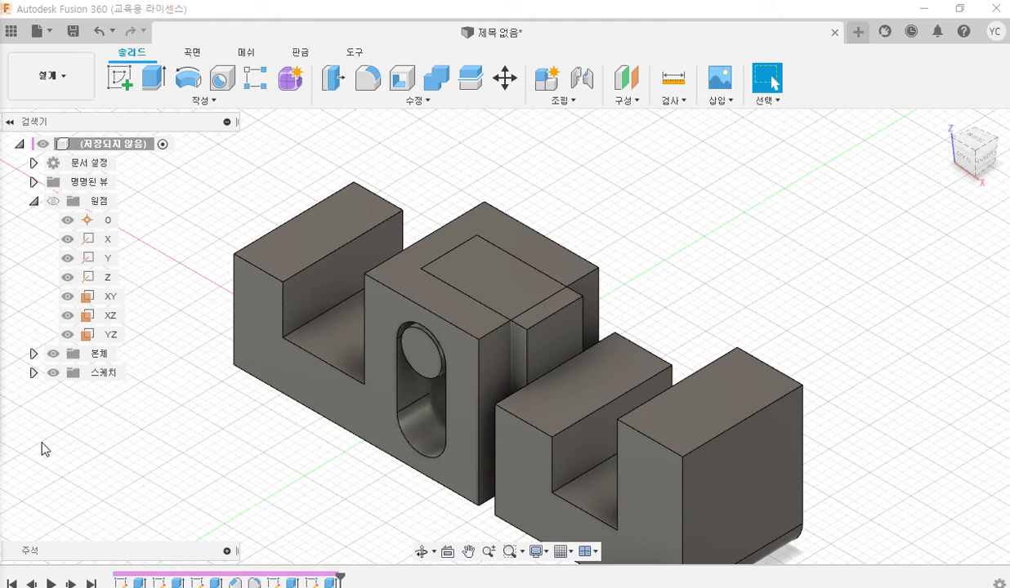
left_click(960, 8)
middle_click_drag(925, 169, 768, 174)
left_click(823, 266)
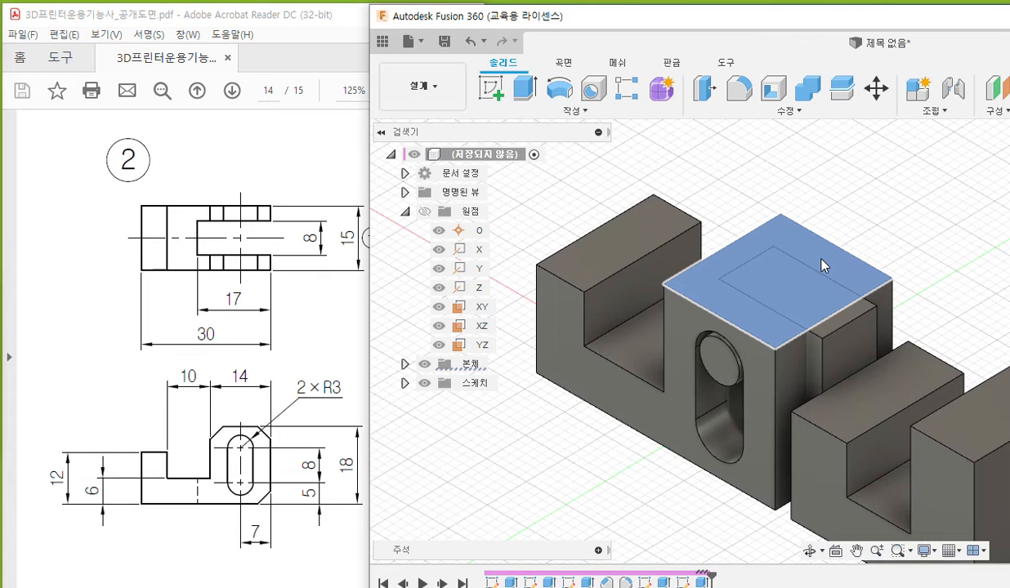
left_click(404, 364)
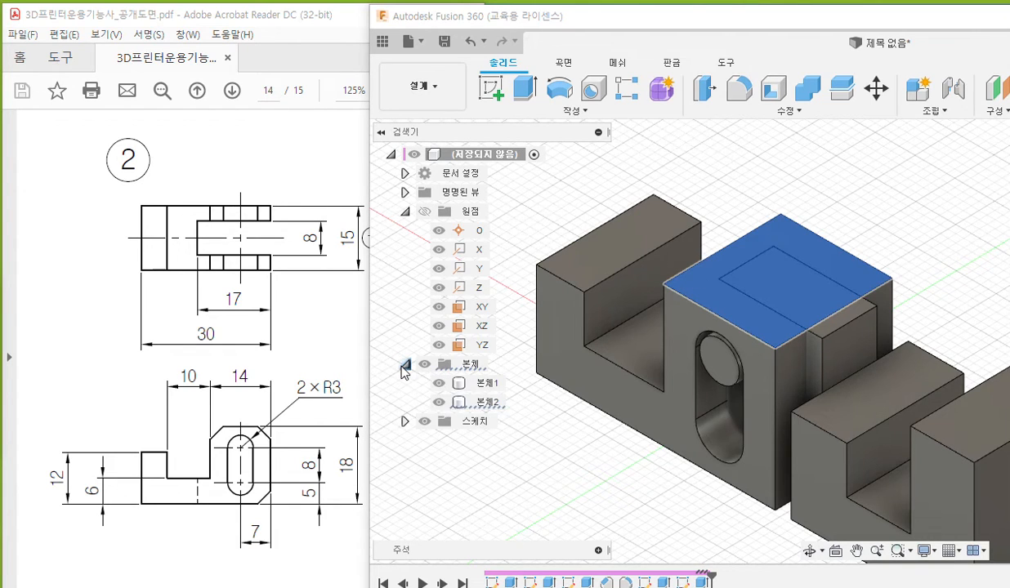
left_click(484, 389)
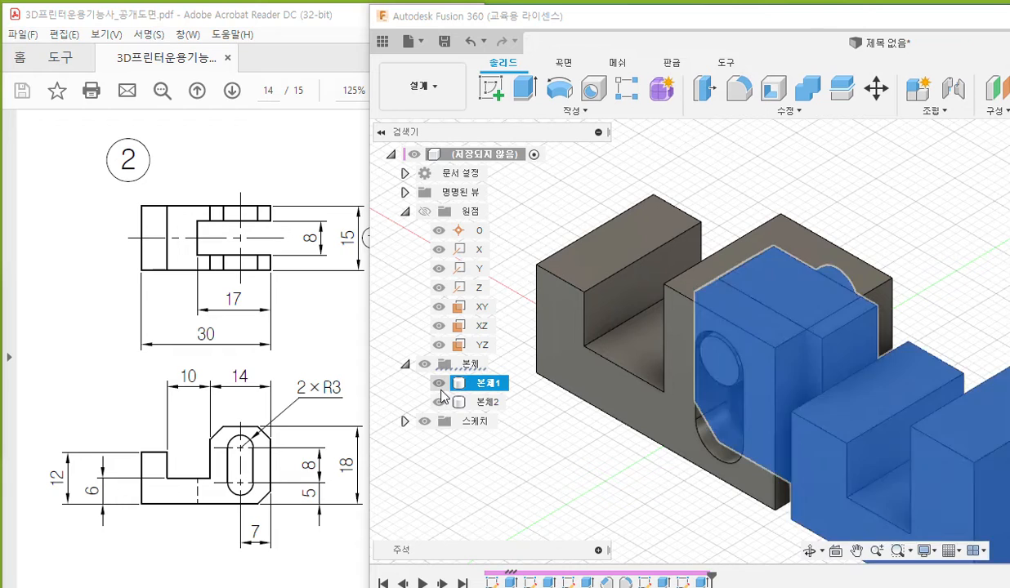
key("F12")
mouse_move(448, 388)
left_mouse_down()
mouse_move(424, 387)
mouse_move(448, 382)
mouse_move(439, 392)
mouse_move(441, 382)
left_mouse_up()
mouse_move(397, 354)
left_mouse_down()
mouse_move(409, 365)
mouse_move(395, 375)
left_mouse_up()
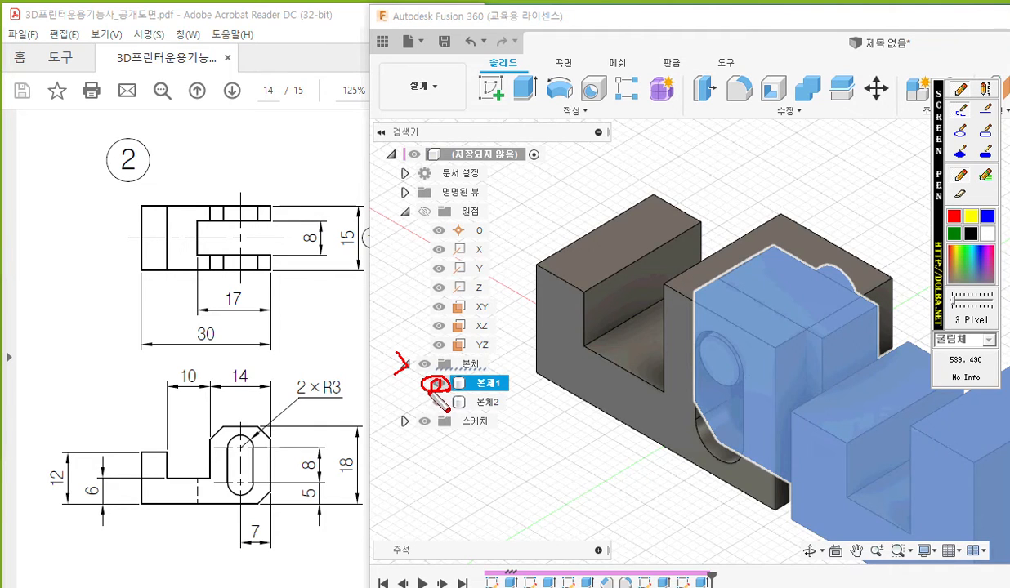
key("Escape")
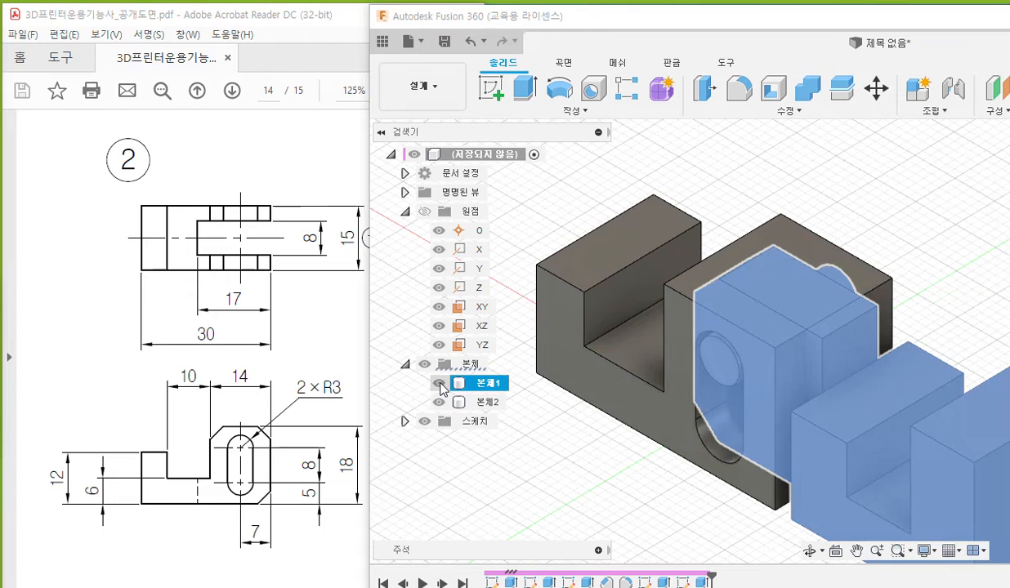
left_click(440, 383)
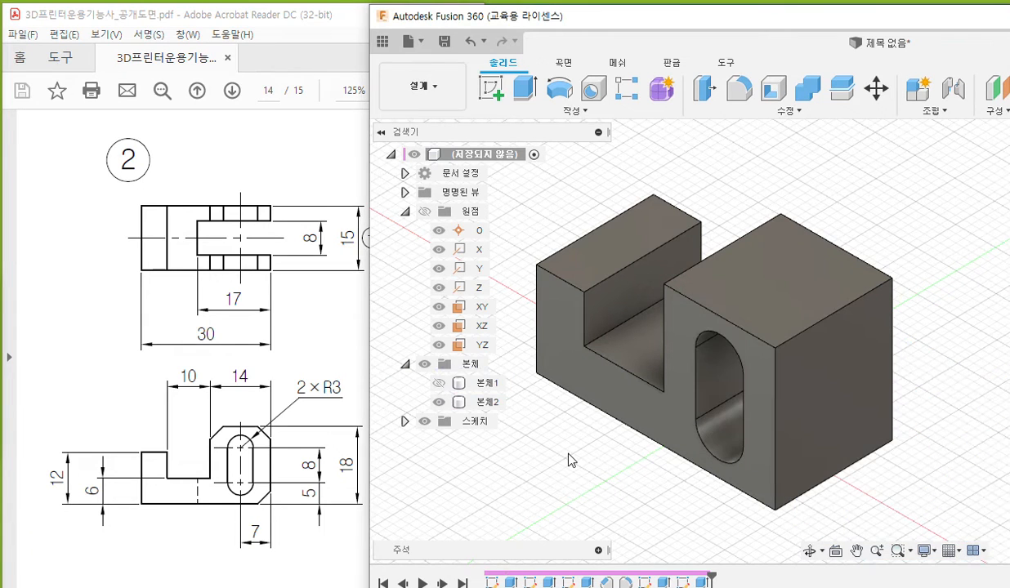
- Create a sketch on the top face of the new body's taller slotted block
left_click(807, 279)
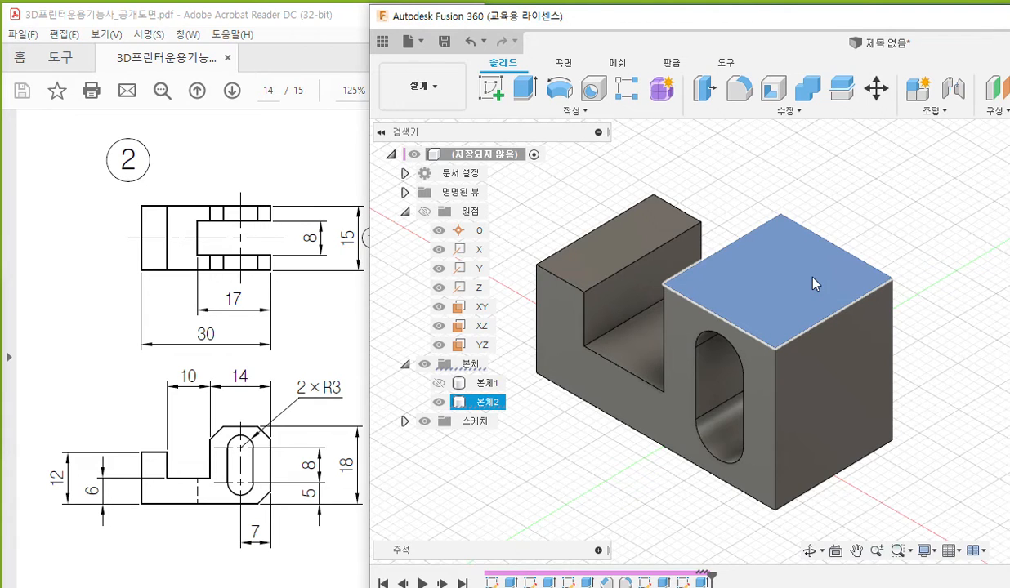
right_click(812, 283)
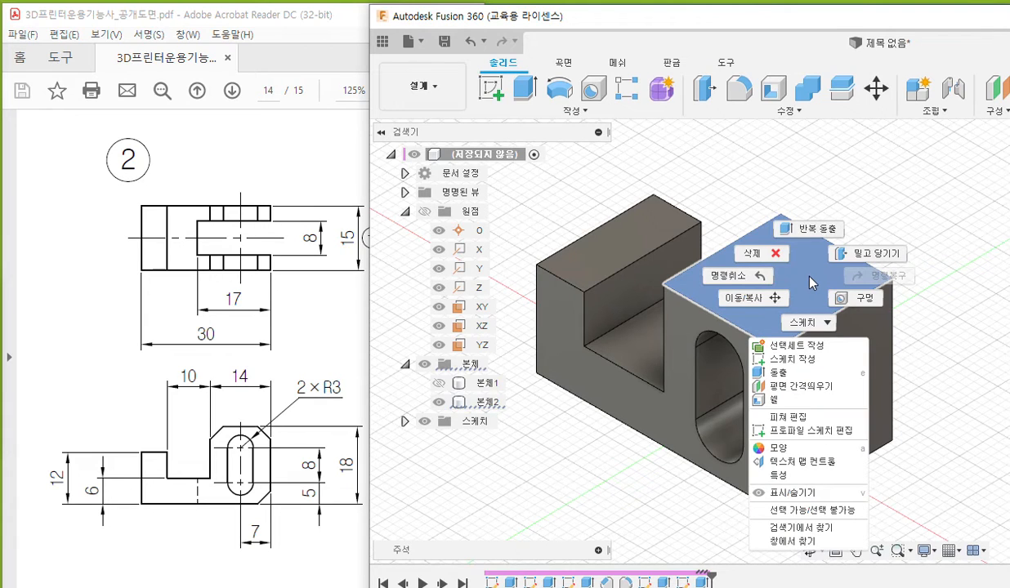
left_click(816, 361)
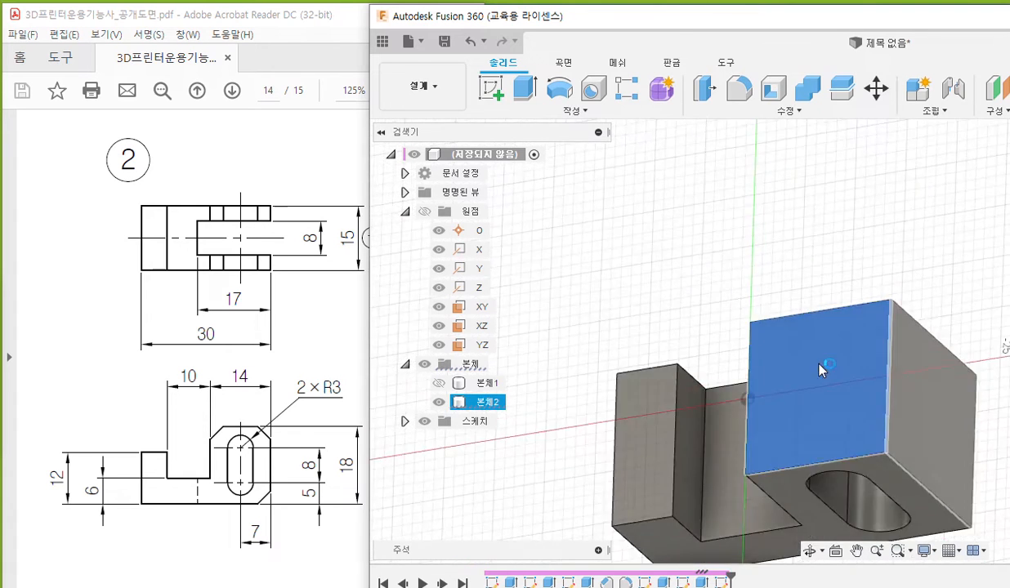
middle_click_drag(721, 365, 722, 367)
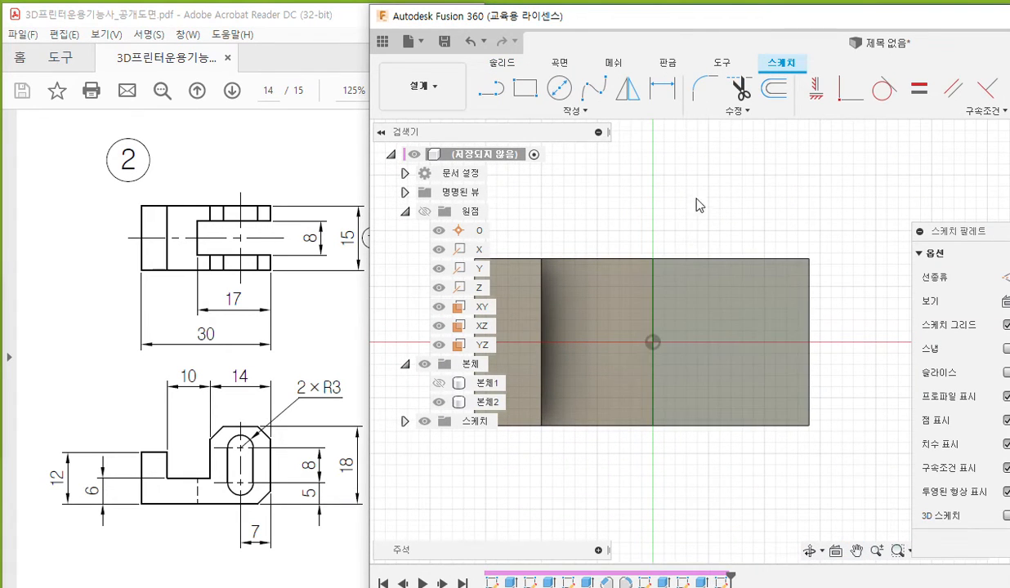
middle_click_drag(697, 210, 724, 209)
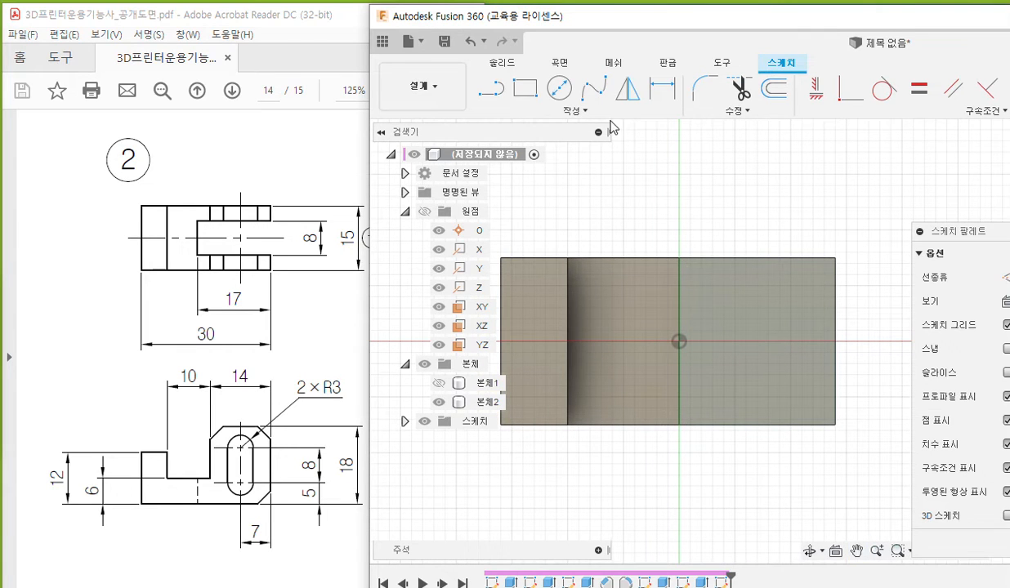
- Draw a two-point rectangle about 21 × 9.5 mm across the slotted block, extending past its free end and into the stepped portion
left_click(525, 88)
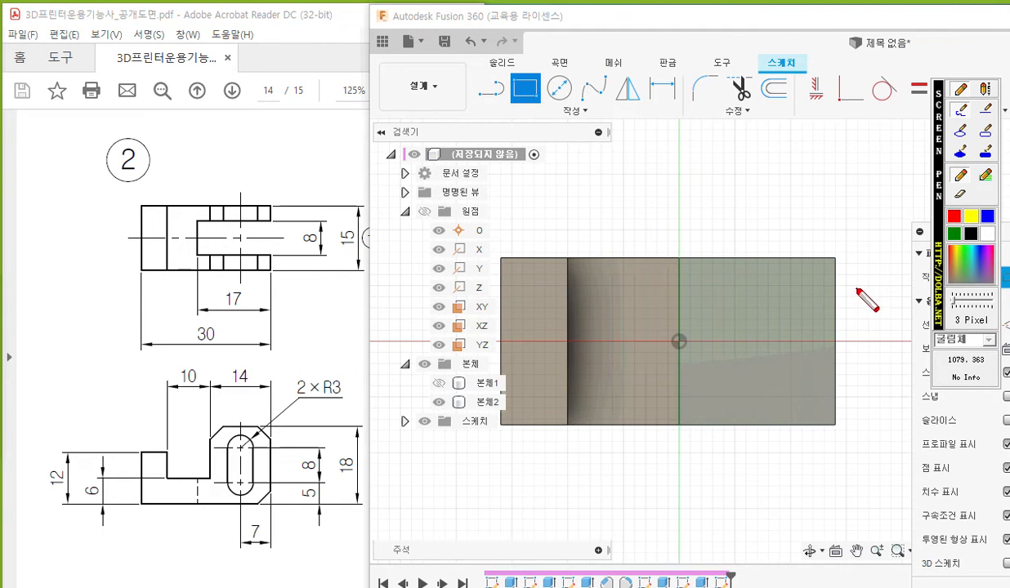
left_click_drag(854, 277, 868, 291)
mouse_move(868, 277)
left_mouse_down()
mouse_move(854, 292)
mouse_move(878, 292)
left_mouse_up()
left_click_drag(629, 383, 643, 401)
mouse_move(644, 383)
left_mouse_down()
mouse_move(617, 404)
mouse_move(647, 393)
left_mouse_up()
mouse_move(643, 385)
left_mouse_down()
mouse_move(832, 386)
mouse_move(869, 351)
mouse_move(869, 291)
mouse_move(628, 288)
mouse_move(636, 378)
left_mouse_up()
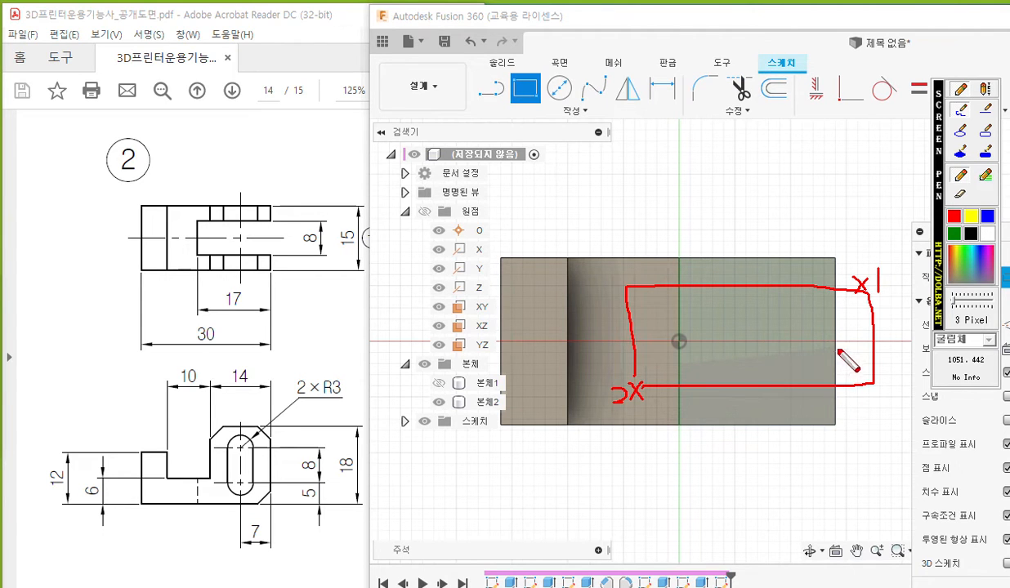
key("Escape")
left_click(862, 288)
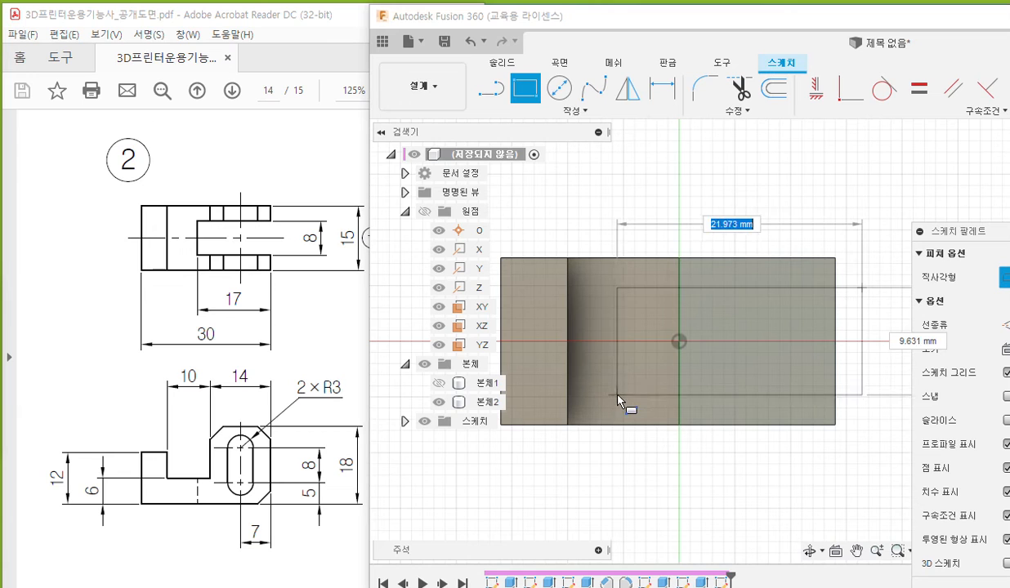
left_click(628, 393)
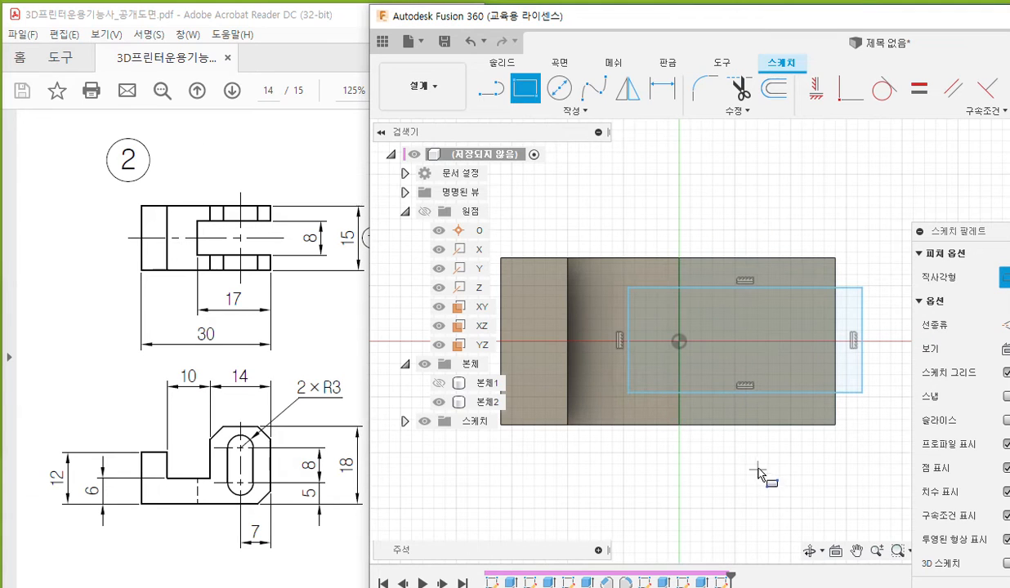
key("Escape")
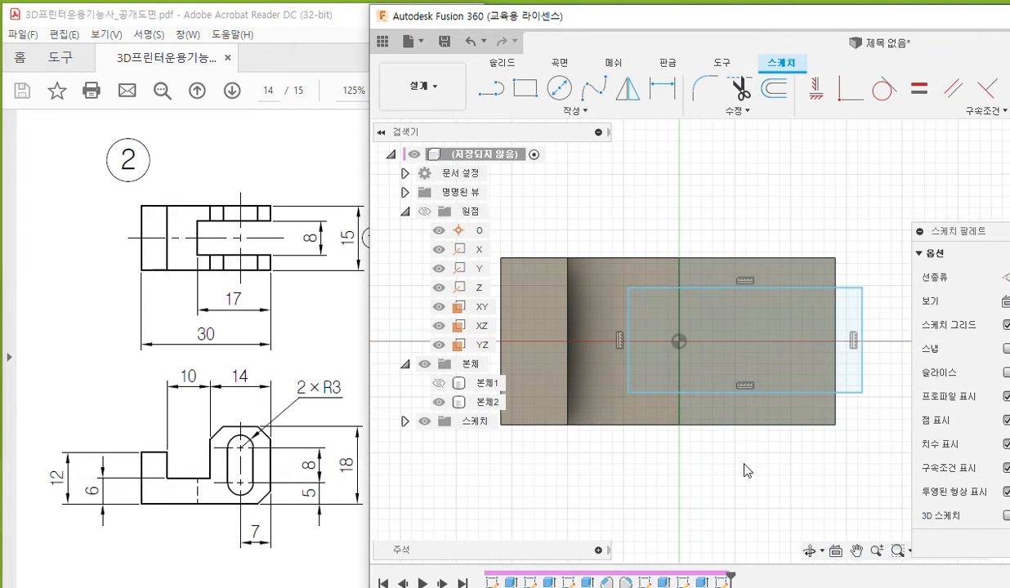
- Start the Line tool for a centre line through the rectangle
middle_click_drag(745, 471, 727, 465)
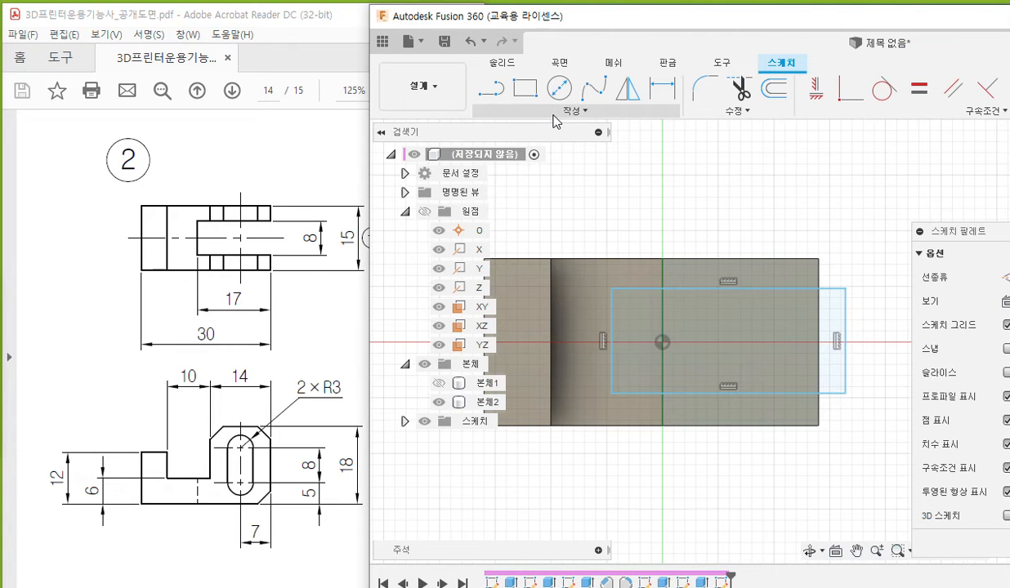
left_click(491, 90)
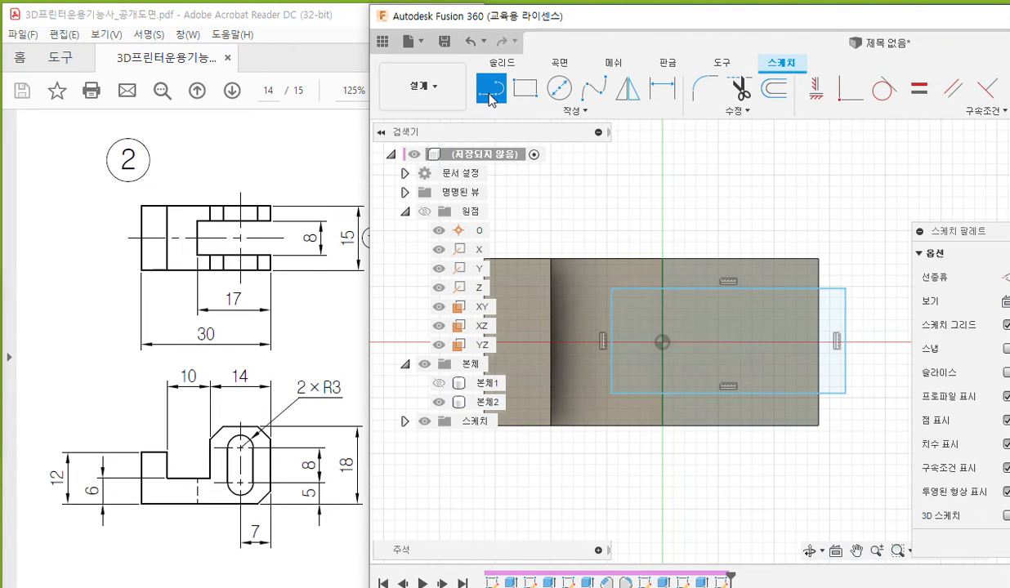
left_click_drag(941, 159, 328, 153)
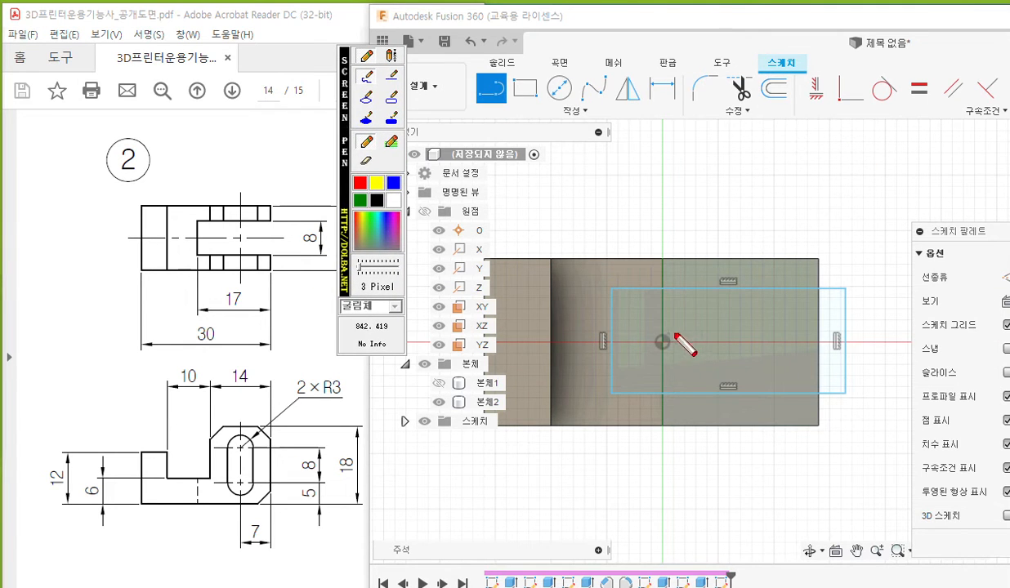
mouse_move(659, 331)
left_mouse_down()
mouse_move(653, 347)
mouse_move(666, 351)
mouse_move(674, 339)
mouse_move(656, 331)
left_mouse_up()
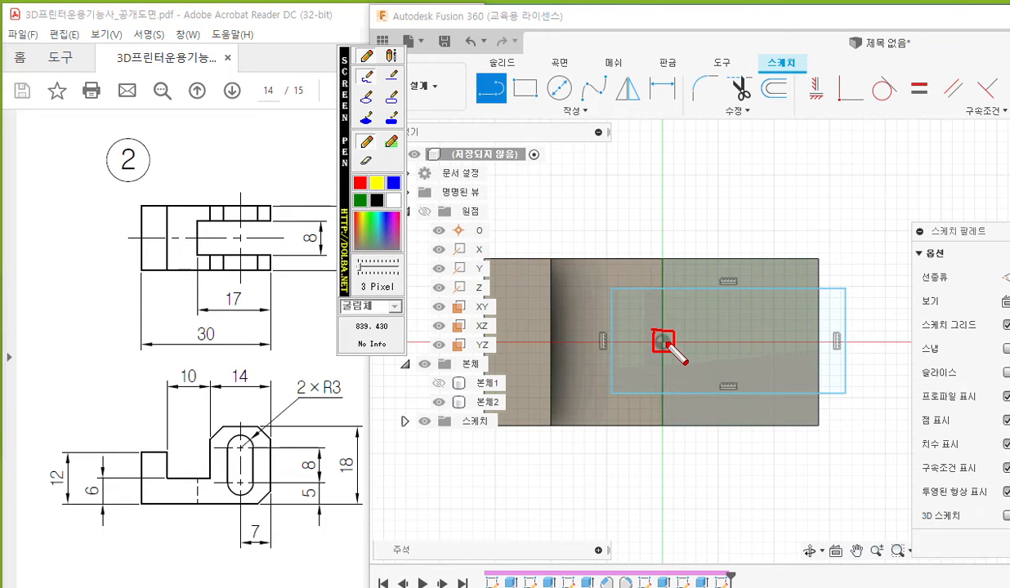
mouse_move(666, 343)
left_mouse_down()
mouse_move(794, 335)
mouse_move(805, 347)
left_mouse_up()
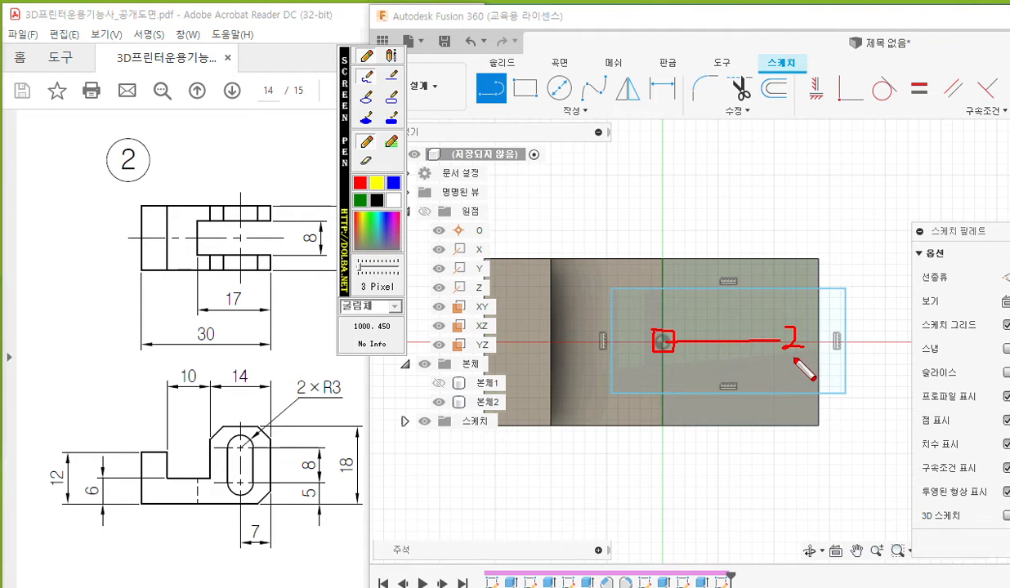
mouse_move(731, 335)
left_mouse_down()
mouse_move(729, 350)
mouse_move(766, 295)
mouse_move(1005, 266)
left_mouse_up()
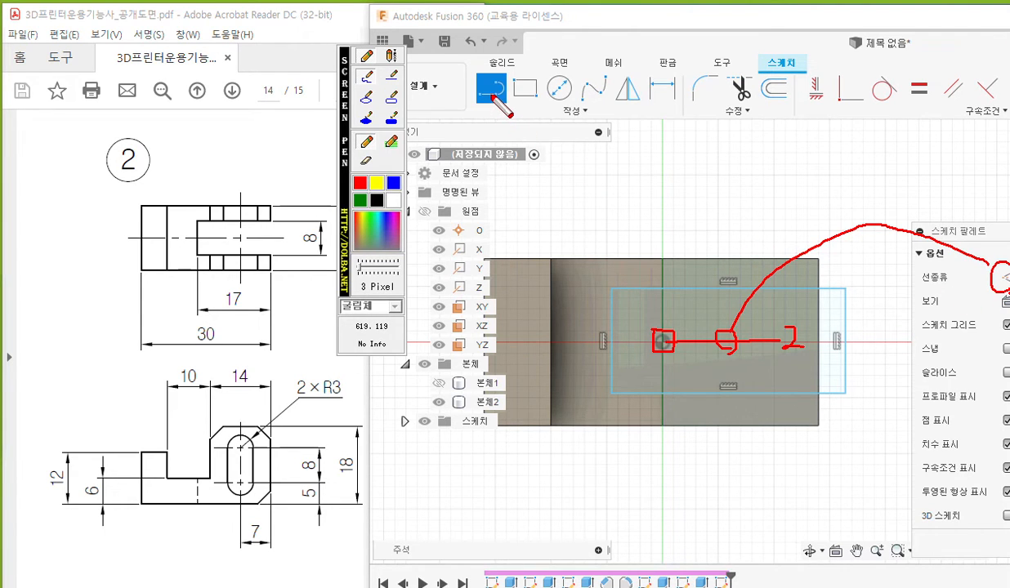
key("Escape")
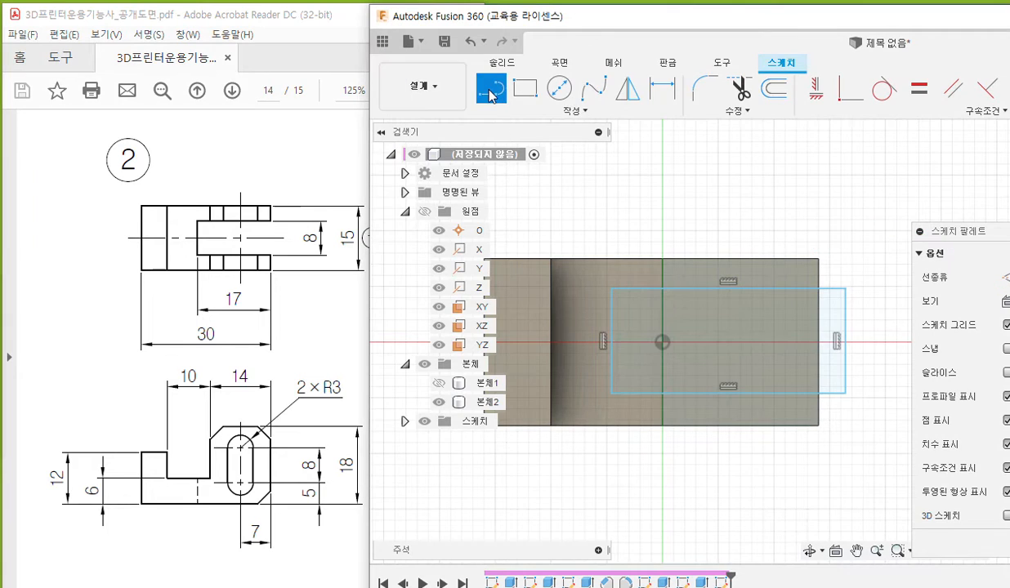
- Draw a horizontal line from the origin toward the block's free end, inside the rectangle, and convert it to a construction line
left_click(662, 342)
left_click(780, 341)
key("Escape")
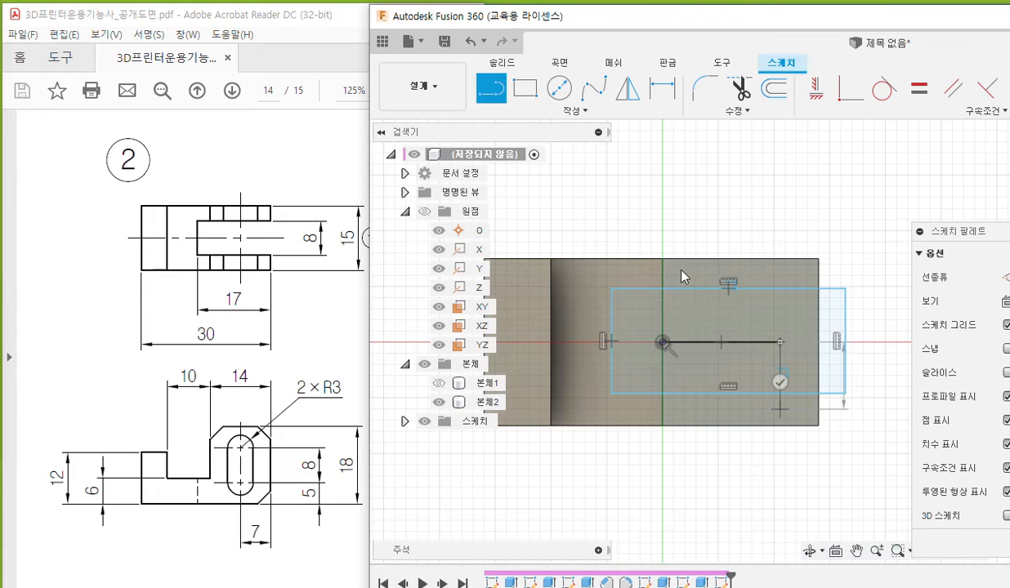
key("Escape")
left_click(748, 341)
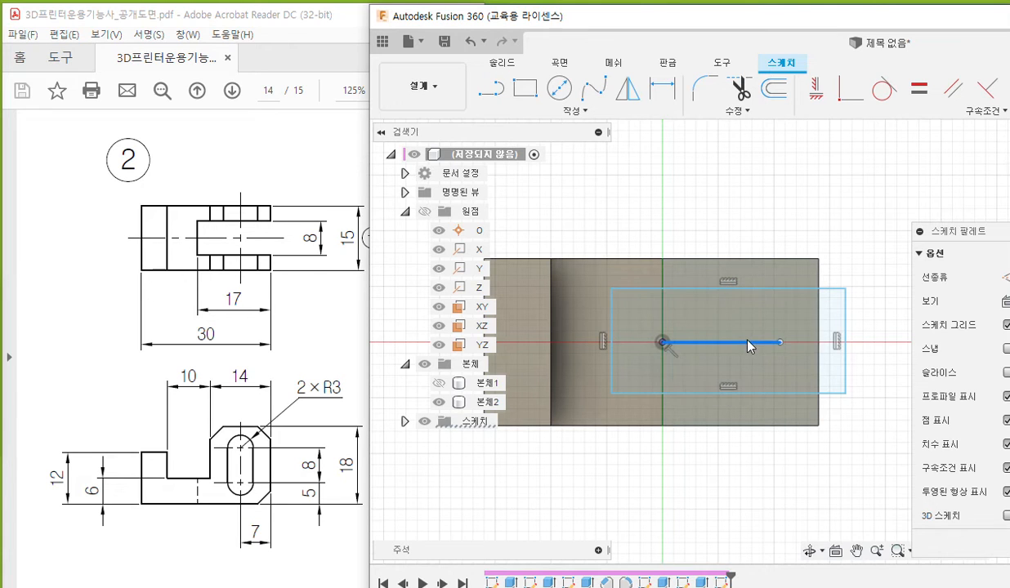
left_click(1007, 279)
left_click(716, 221)
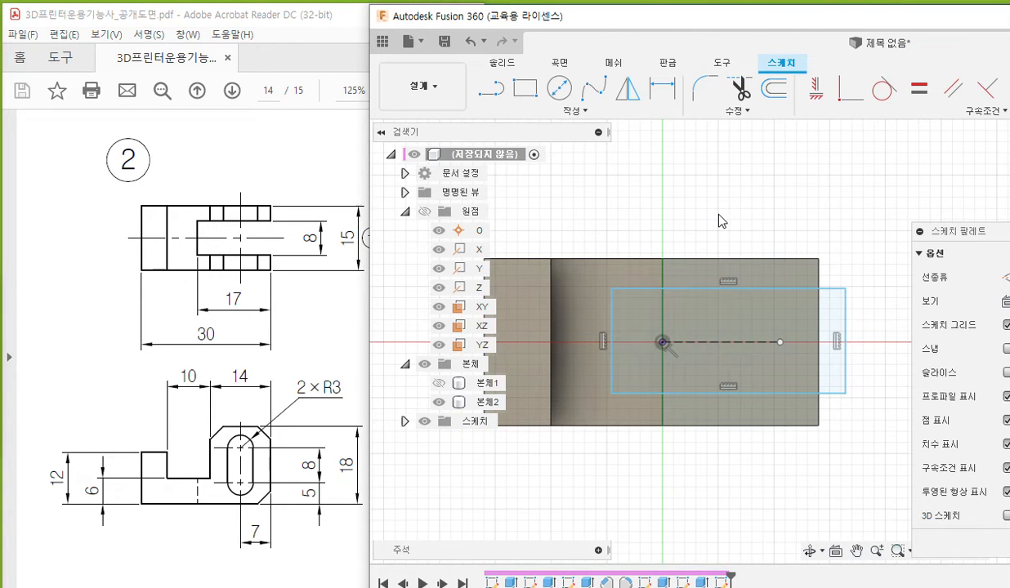
- Maximise the modelling window and list the available sketch constraints
double_click(773, 24)
middle_click_drag(496, 198, 670, 194)
middle_click_drag(627, 152, 557, 149)
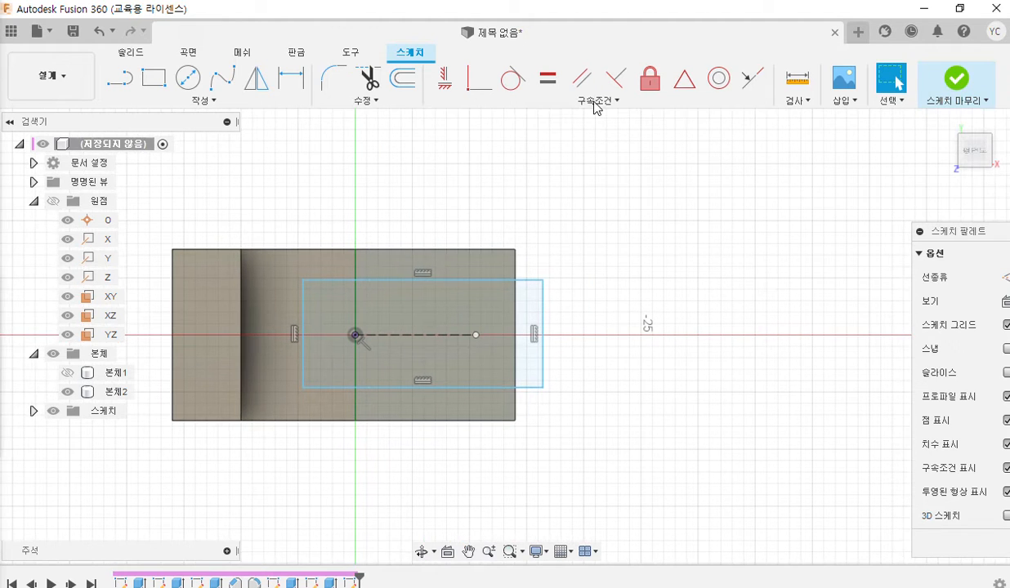
left_click(595, 101)
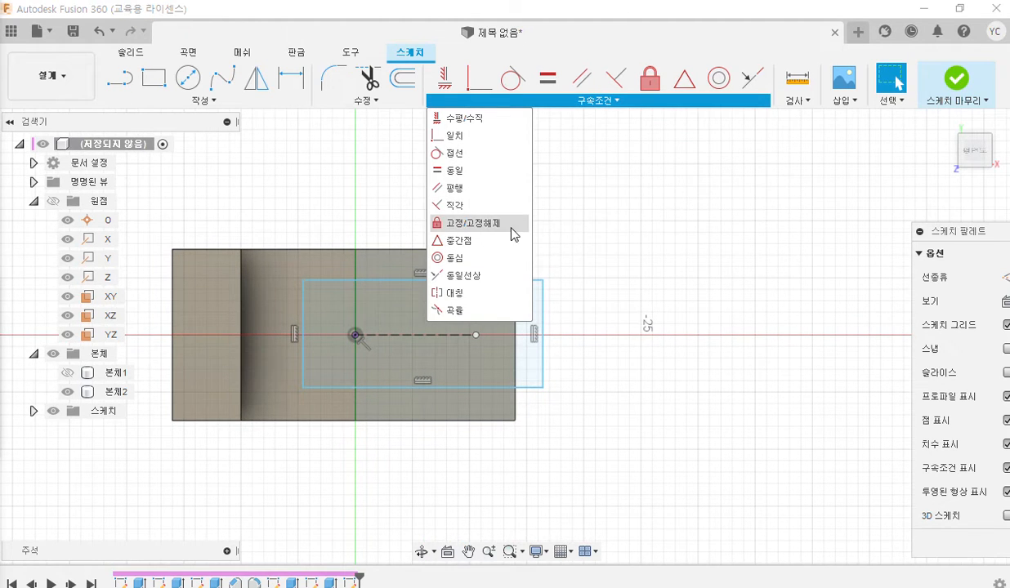
key("F12")
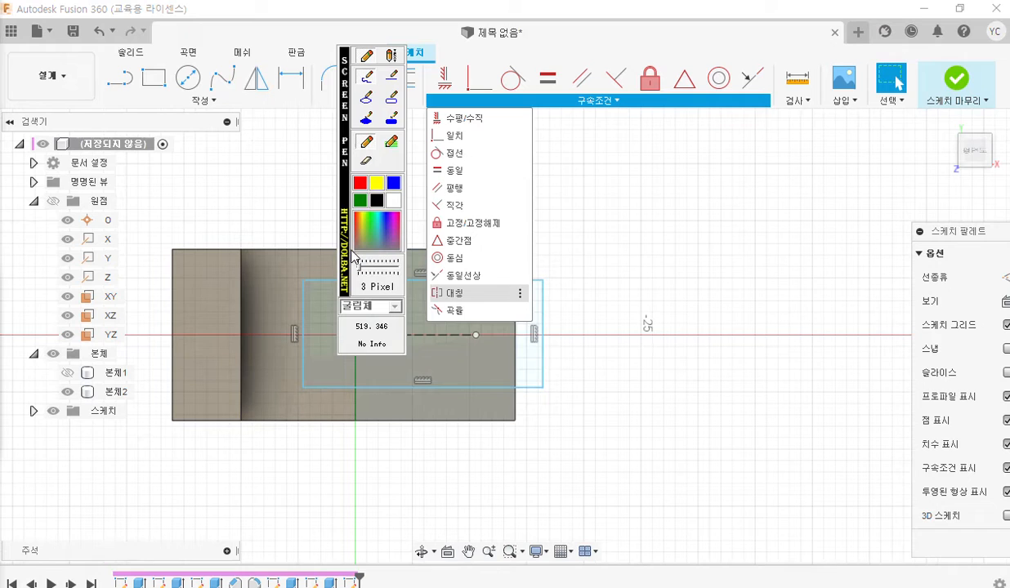
left_click_drag(344, 204, 23, 176)
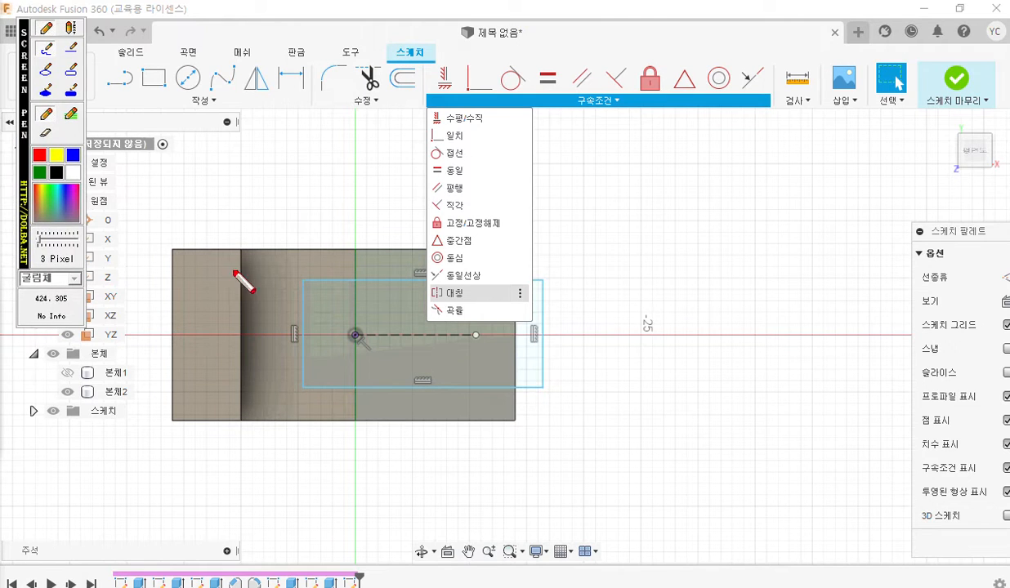
mouse_move(484, 302)
left_mouse_down()
mouse_move(424, 304)
mouse_move(467, 286)
mouse_move(483, 299)
left_mouse_up()
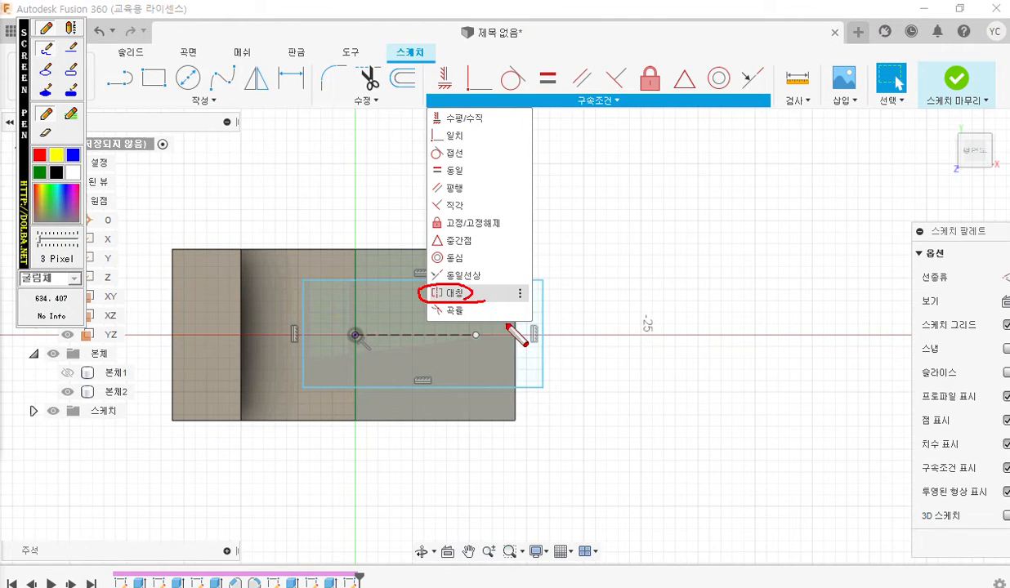
mouse_move(300, 277)
left_mouse_down()
mouse_move(426, 279)
mouse_move(378, 292)
left_mouse_up()
left_click_drag(302, 395, 511, 394)
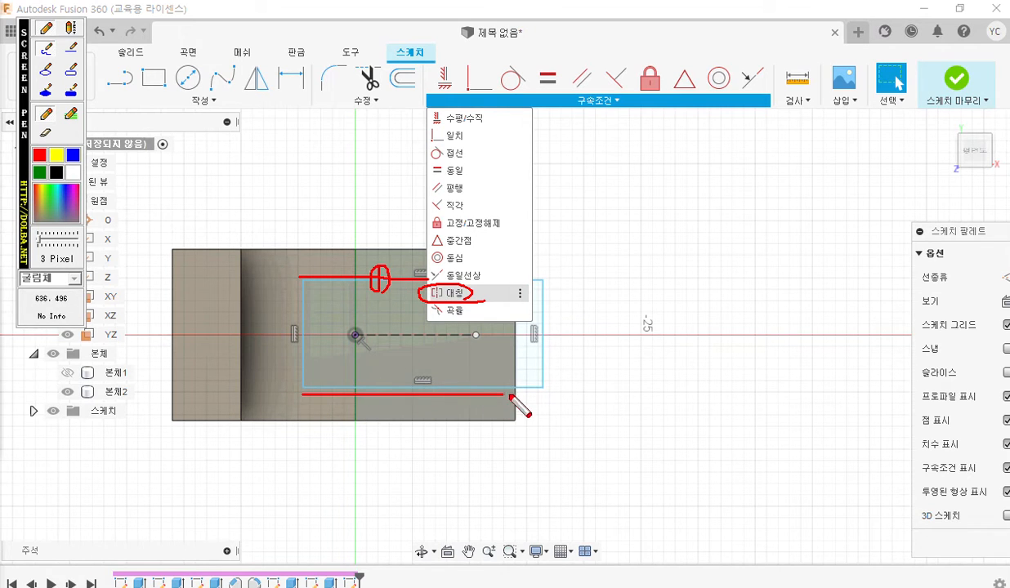
mouse_move(376, 382)
left_mouse_down()
mouse_move(389, 402)
mouse_move(376, 412)
mouse_move(403, 384)
left_mouse_up()
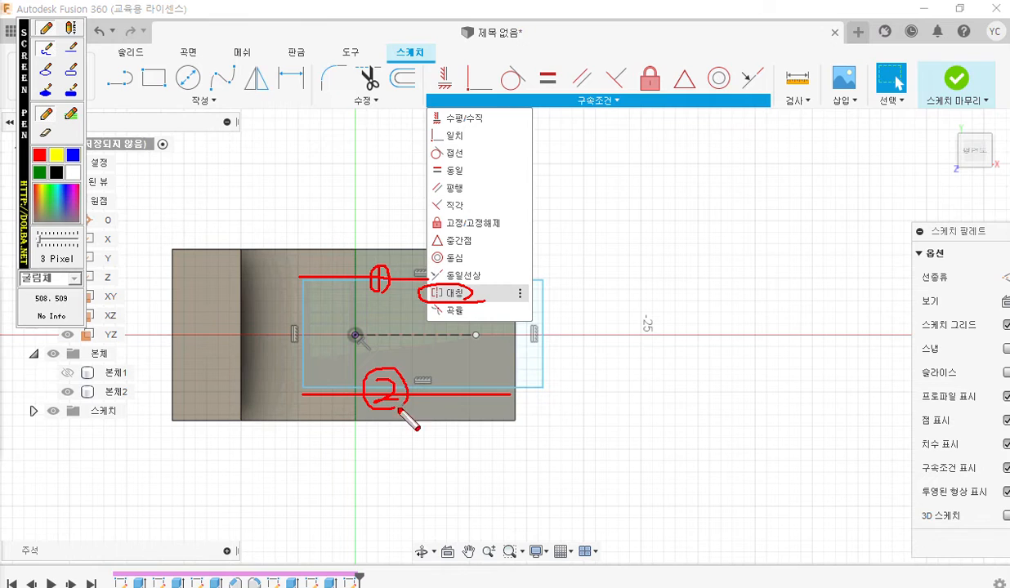
mouse_move(369, 335)
left_mouse_down()
mouse_move(454, 335)
mouse_move(445, 347)
left_mouse_up()
mouse_move(444, 351)
left_mouse_down()
mouse_move(463, 338)
mouse_move(466, 360)
left_mouse_up()
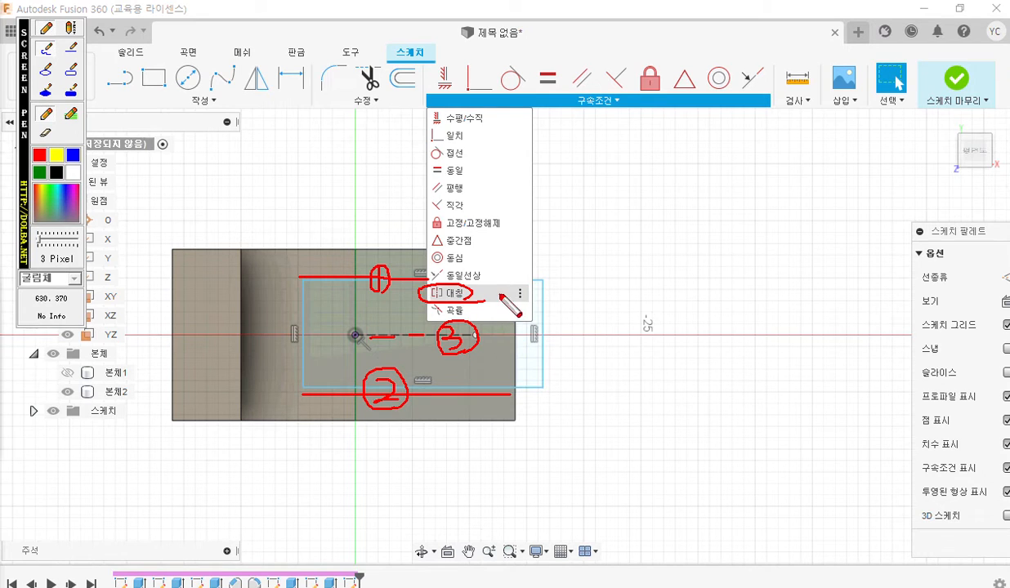
key("Escape")
- Make the rectangle's two long sides symmetric about the construction line, and restore the window beside the PDF drawing
left_click(597, 101)
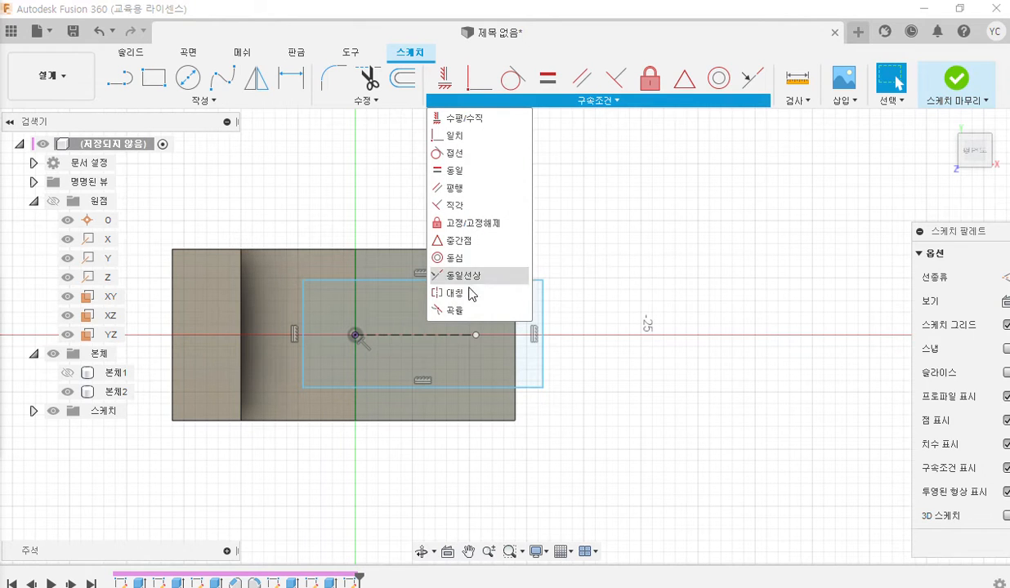
left_click(462, 292)
left_click(378, 281)
left_click(397, 387)
left_click(406, 337)
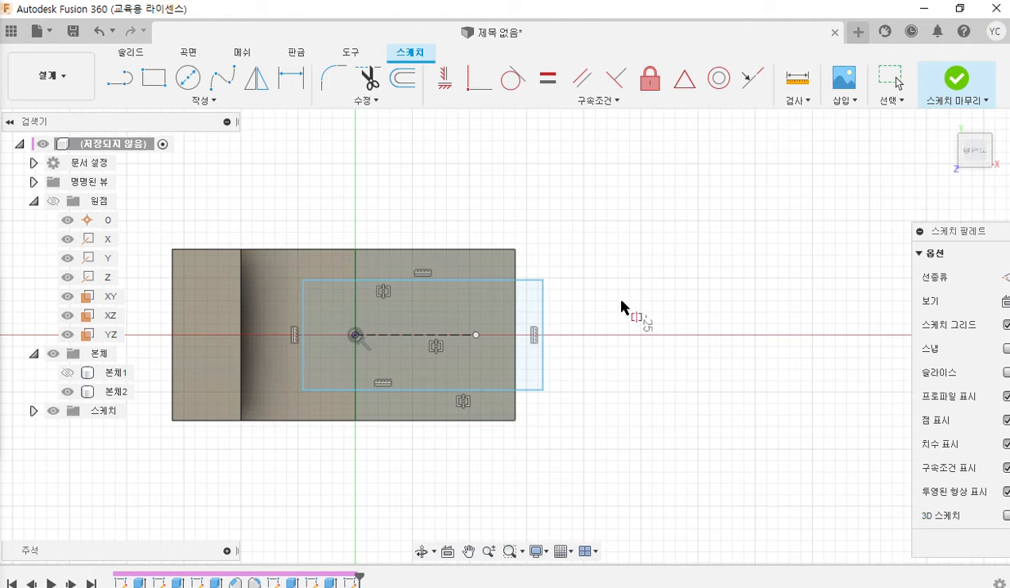
key("Escape")
middle_click_drag(442, 217, 519, 210)
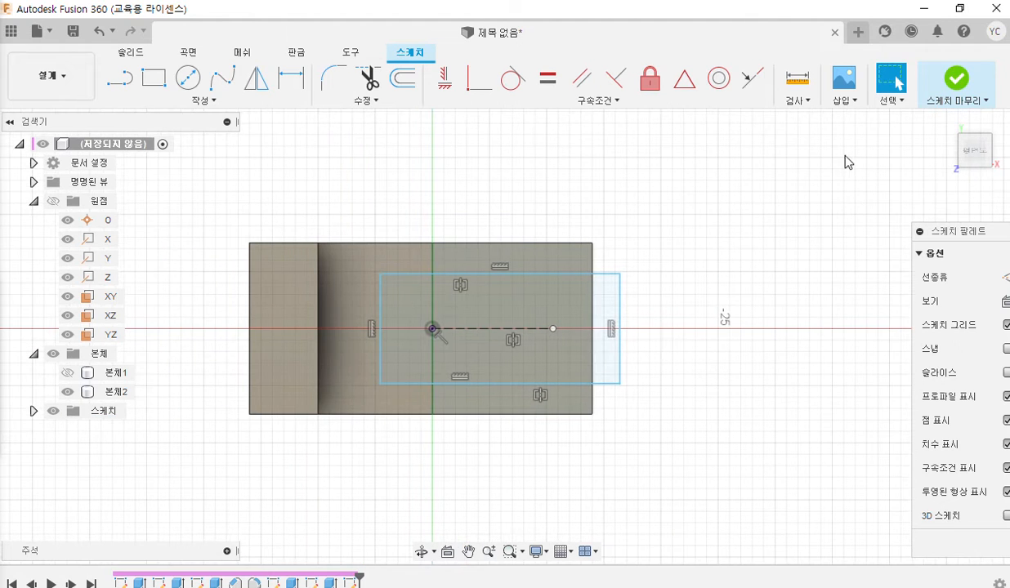
left_click(960, 9)
middle_click_drag(804, 168, 662, 176)
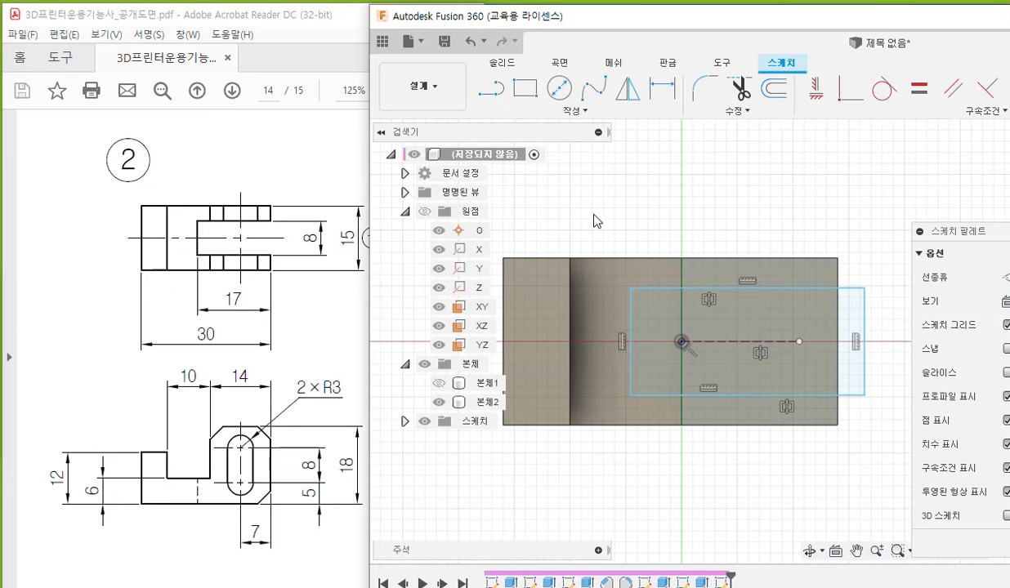
key("F12")
mouse_move(320, 245)
left_mouse_down()
mouse_move(292, 241)
mouse_move(322, 244)
left_mouse_up()
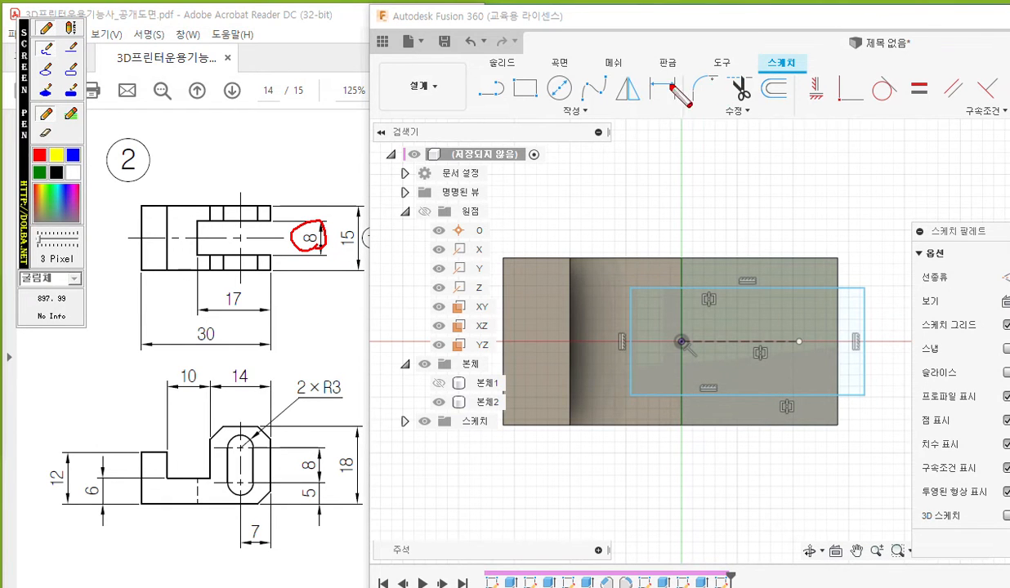
mouse_move(668, 105)
left_mouse_down()
mouse_move(654, 67)
mouse_move(677, 98)
left_mouse_up()
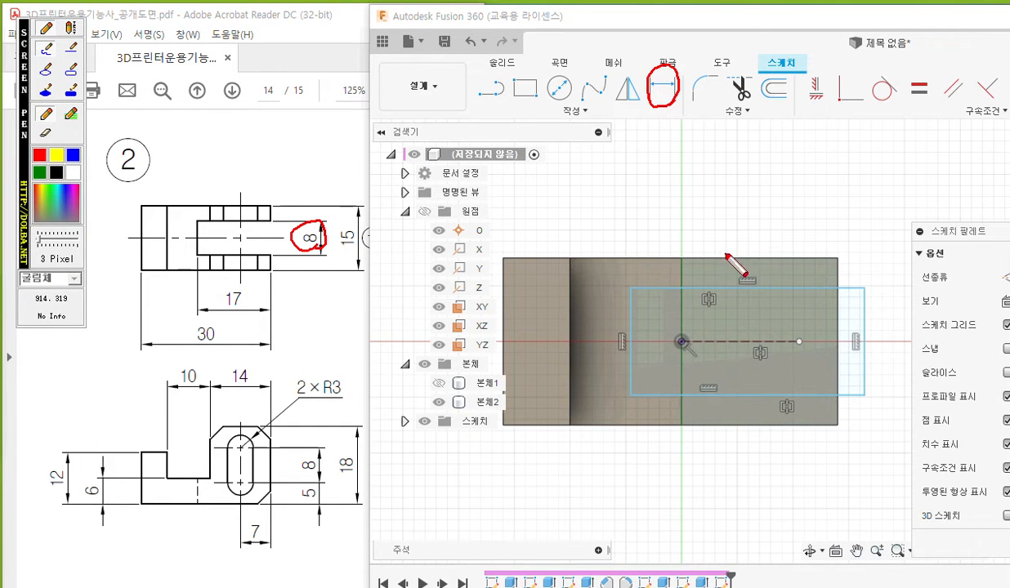
left_click_drag(631, 286, 844, 289)
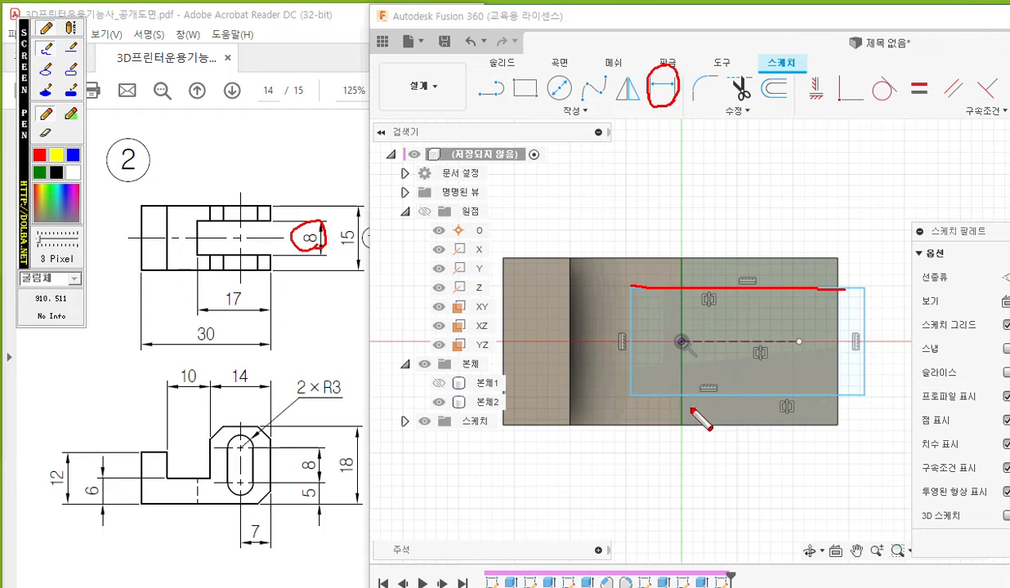
left_click_drag(638, 398, 841, 397)
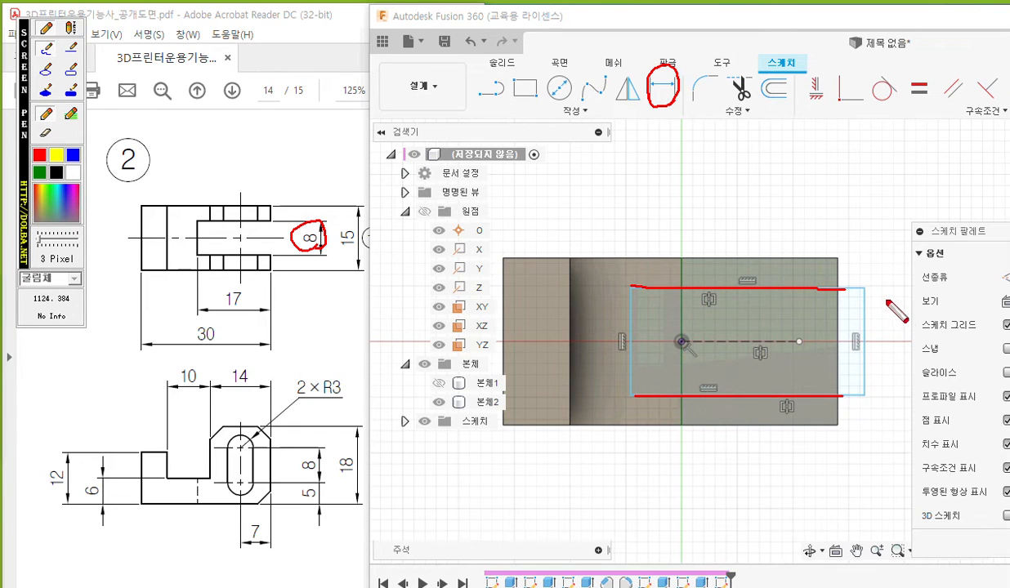
left_click_drag(880, 293, 911, 292)
left_click_drag(870, 397, 899, 393)
mouse_move(897, 303)
left_mouse_down()
mouse_move(903, 384)
mouse_move(910, 372)
left_mouse_up()
left_click_drag(891, 304, 911, 305)
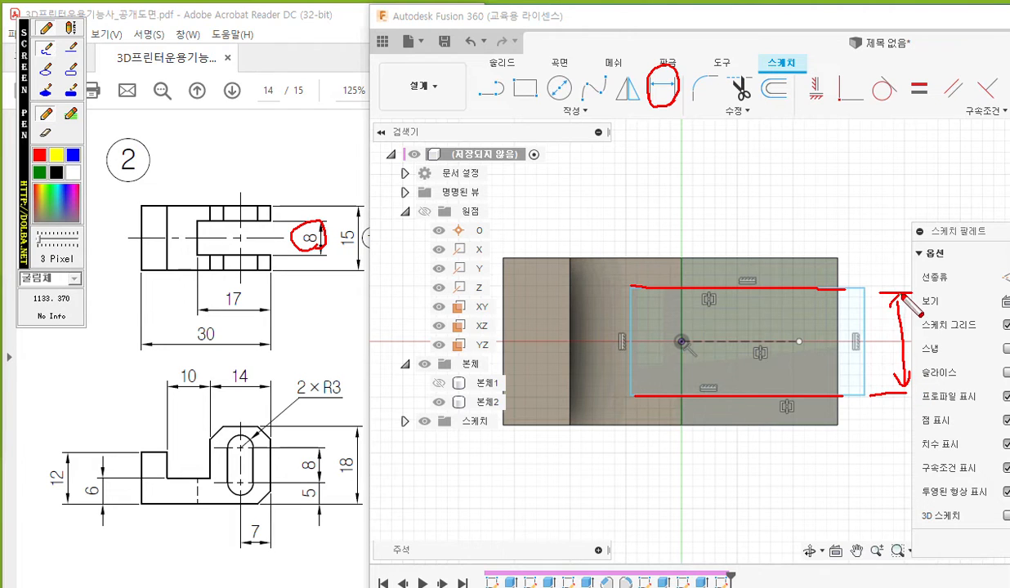
mouse_move(878, 335)
left_mouse_down()
mouse_move(871, 324)
mouse_move(873, 347)
mouse_move(883, 327)
left_mouse_up()
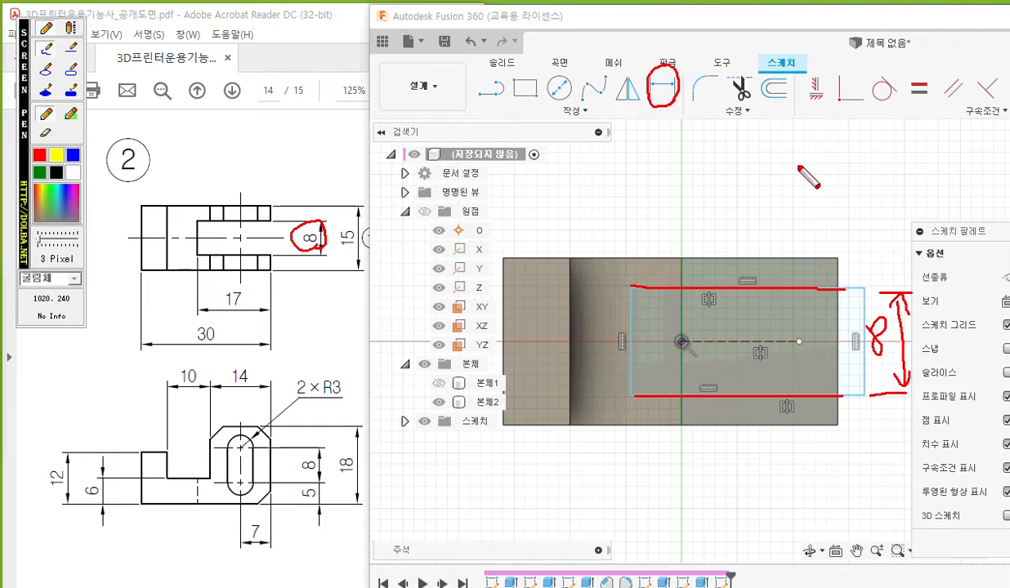
key("Escape")
- Dimension the distance between the rectangle's two long sides as 8 mm, placing it beyond the block's free end
left_click(665, 93)
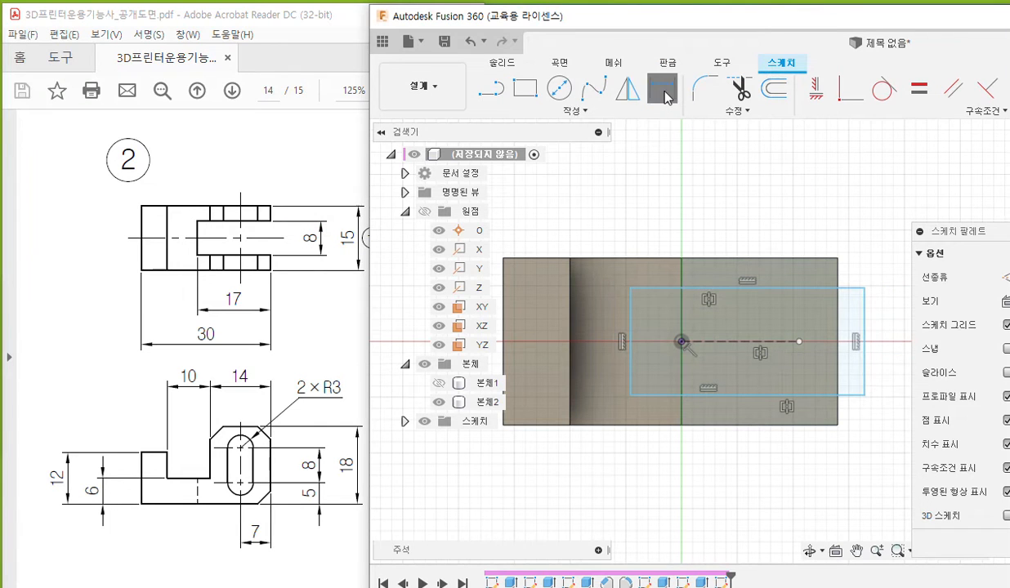
left_click(805, 288)
left_click(813, 399)
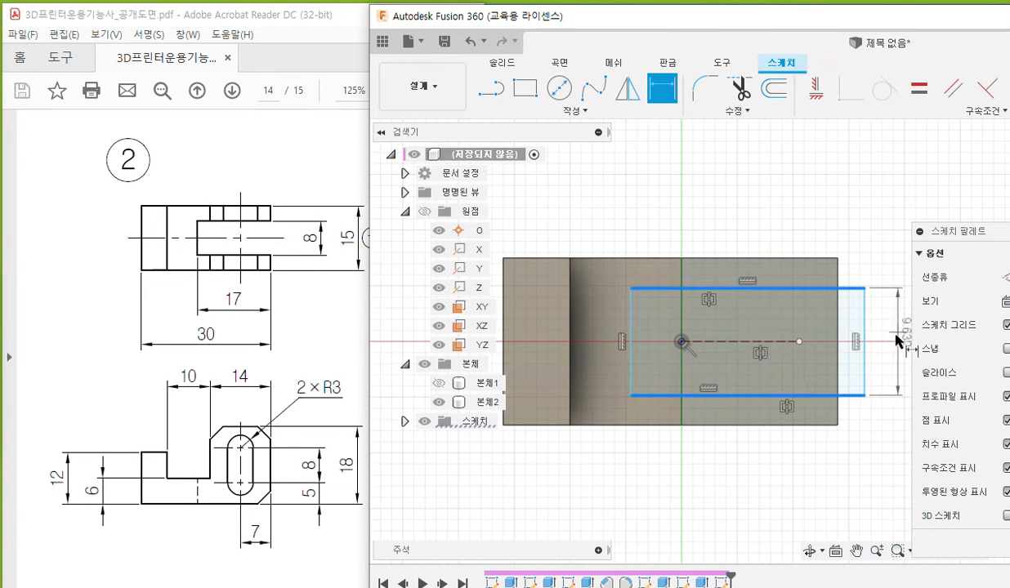
left_click(883, 383)
type("8")
key("Return")
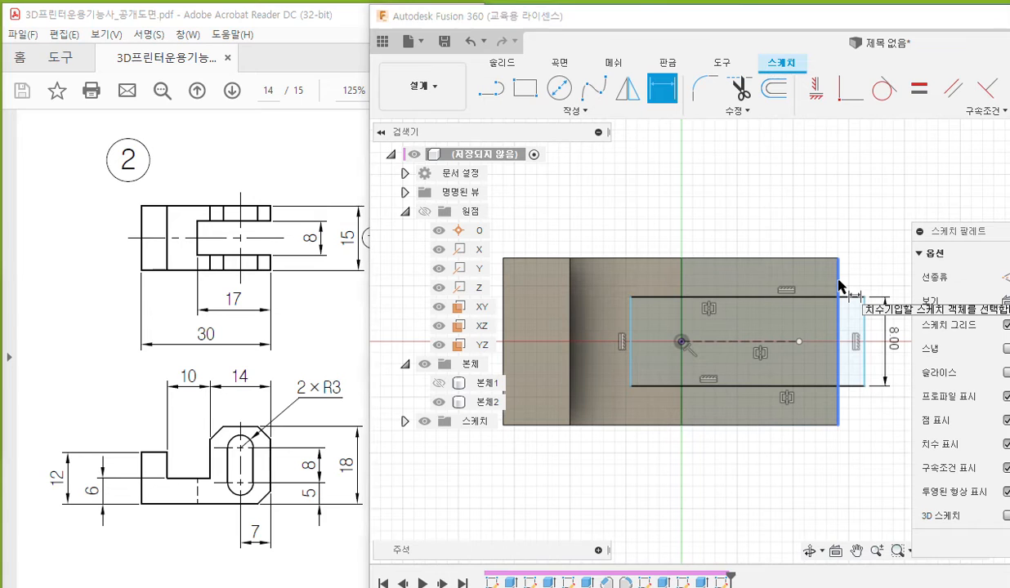
key("F9")
left_click_drag(841, 243, 839, 412)
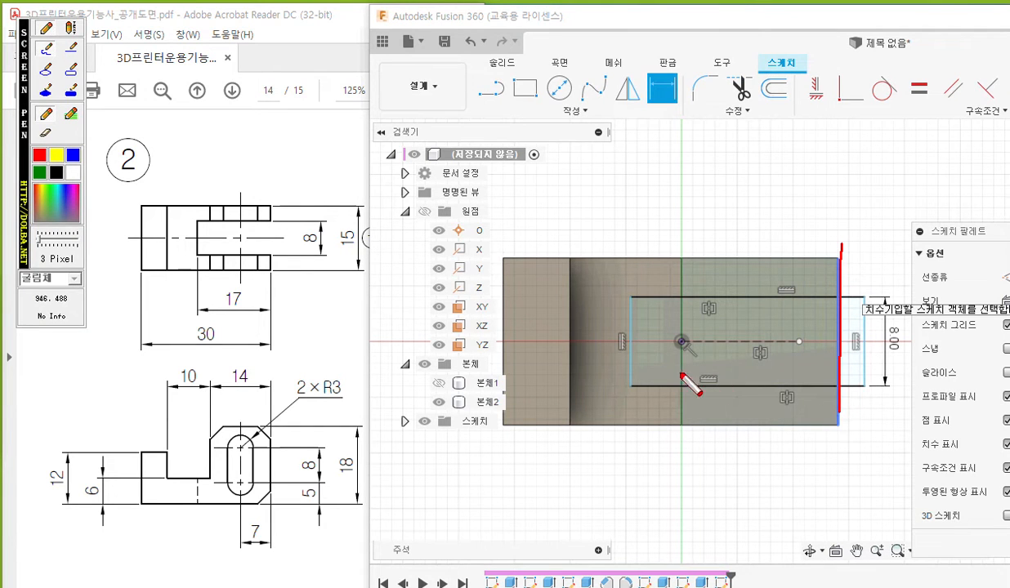
left_click_drag(626, 292, 631, 378)
left_click_drag(634, 219, 631, 279)
mouse_move(634, 242)
left_mouse_down()
mouse_move(835, 244)
mouse_move(815, 254)
left_mouse_up()
mouse_move(650, 226)
left_mouse_down()
mouse_move(634, 241)
mouse_move(661, 262)
left_mouse_up()
mouse_move(704, 190)
left_mouse_down()
mouse_move(705, 219)
mouse_move(745, 211)
left_mouse_up()
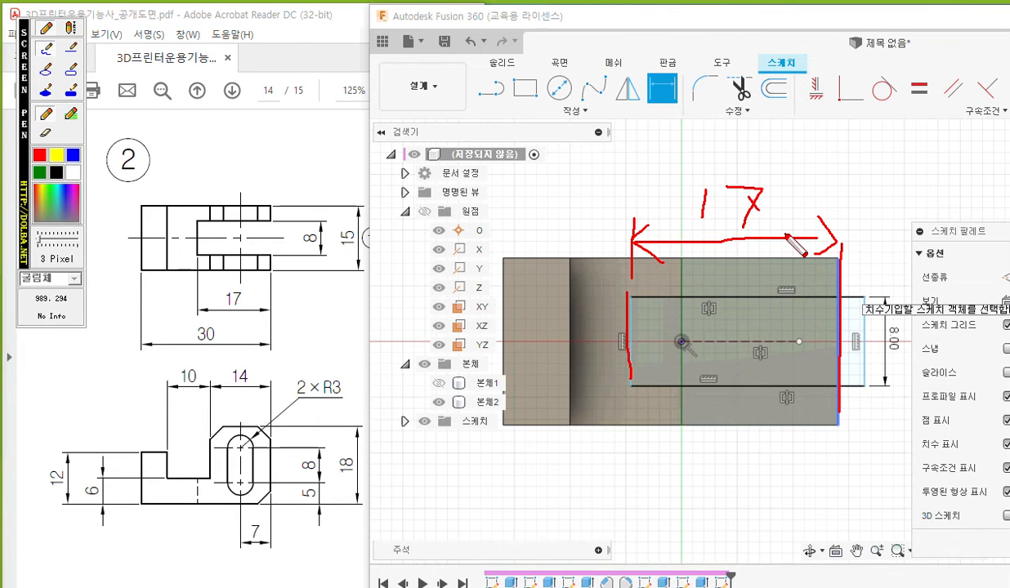
right_click(846, 280)
- Dimension the distance between the block's free-end edge and the rectangle's inner short side as 17 mm, placing it beyond the block's long edge
left_click(838, 276)
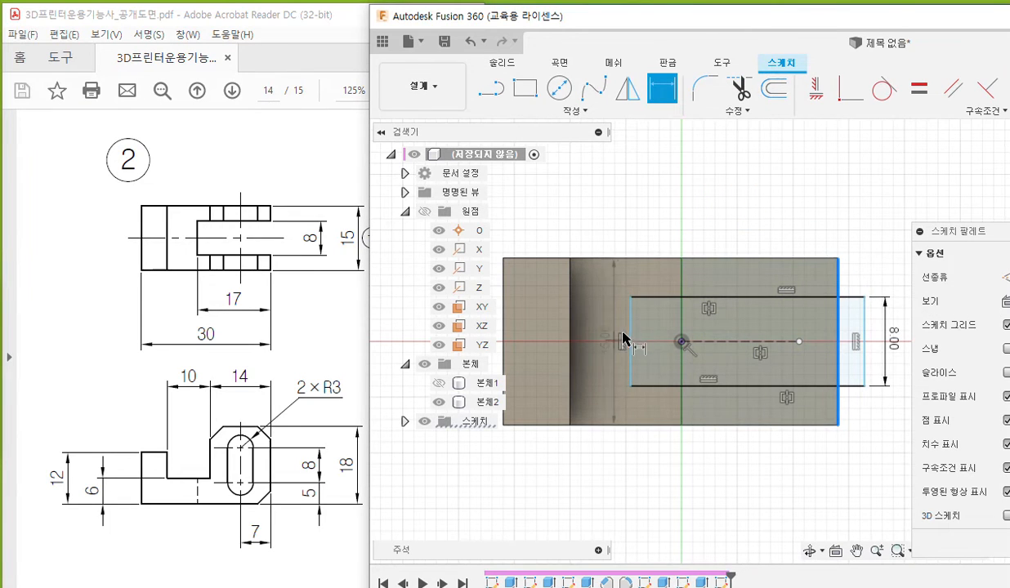
left_click(631, 327)
left_click(724, 232)
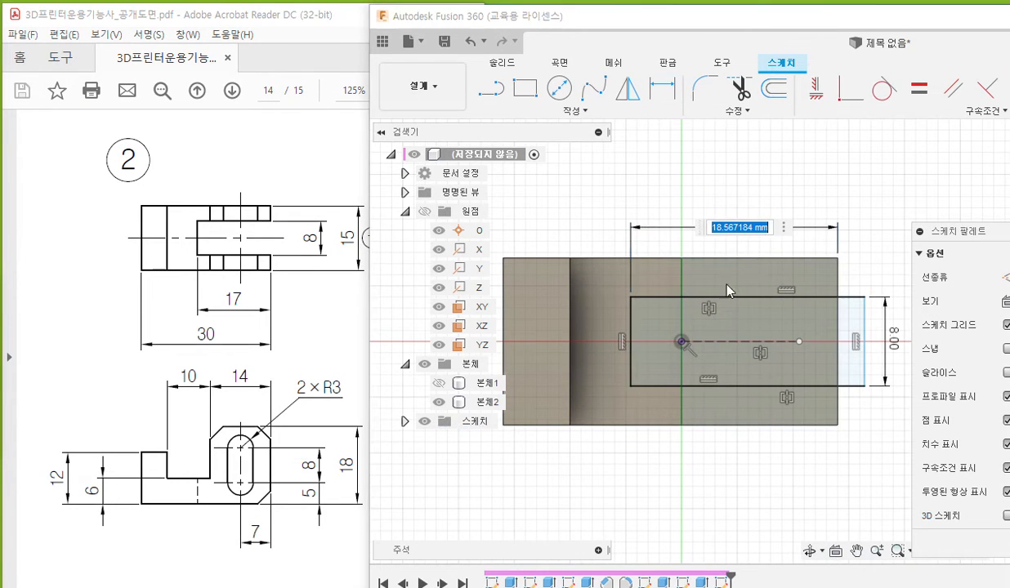
type("17")
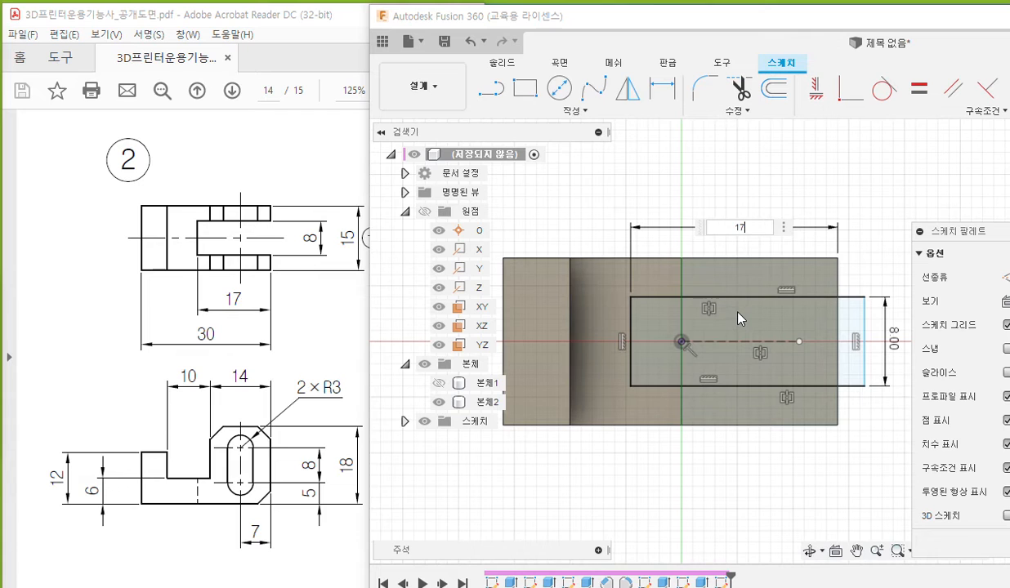
key("Return")
key("Escape")
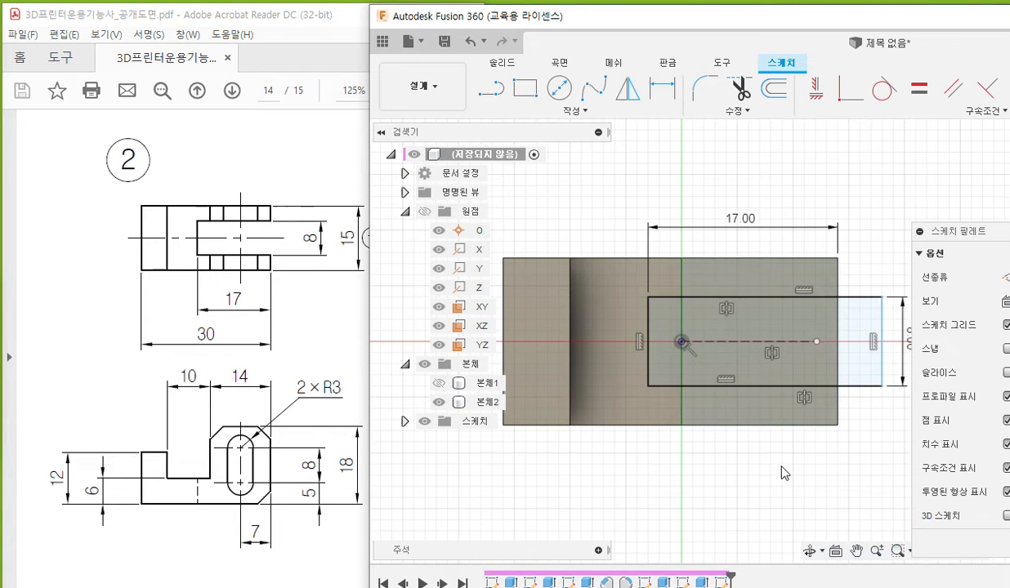
middle_click_drag(871, 424, 825, 422)
key("F12")
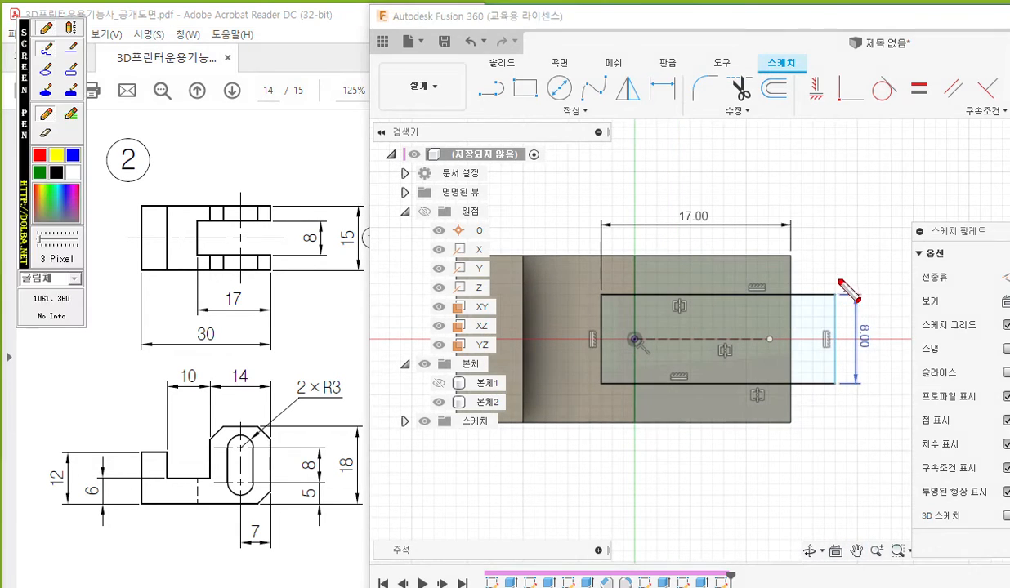
left_click_drag(838, 280, 842, 385)
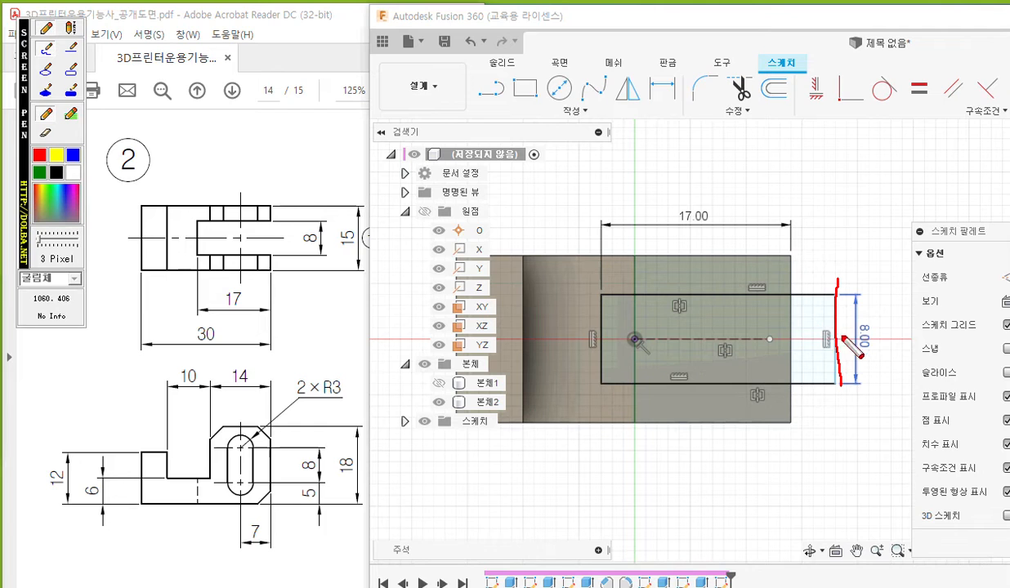
key("Escape")
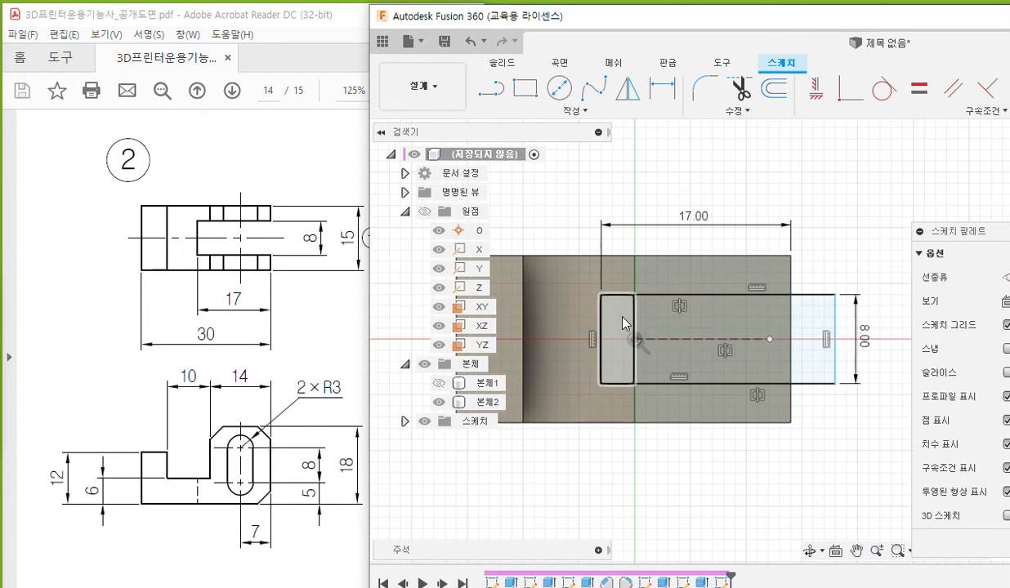
- Select the two rectangle regions that lie within the block as profiles, leaving out the part overhanging the free end
left_click(612, 307)
left_click(738, 323, "shift")
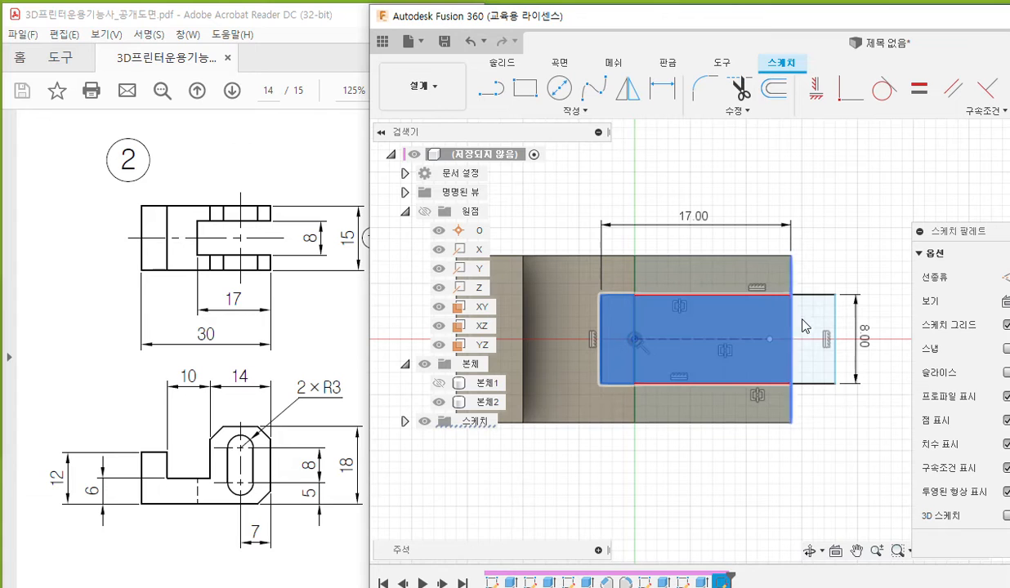
key("F12")
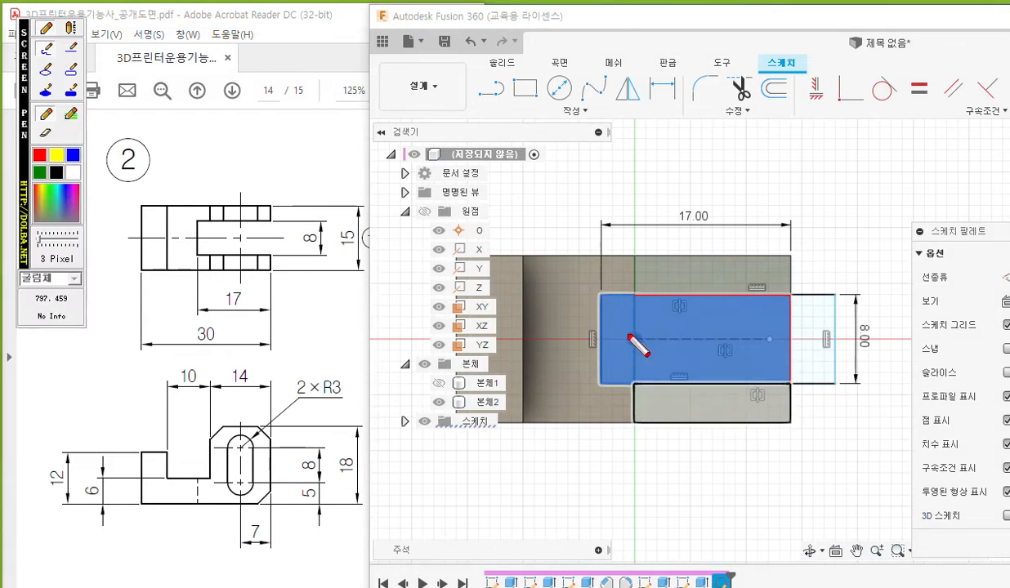
mouse_move(618, 313)
left_mouse_down()
mouse_move(608, 320)
mouse_move(622, 329)
left_mouse_up()
mouse_move(694, 311)
left_mouse_down()
mouse_move(709, 325)
mouse_move(691, 302)
mouse_move(703, 301)
left_mouse_up()
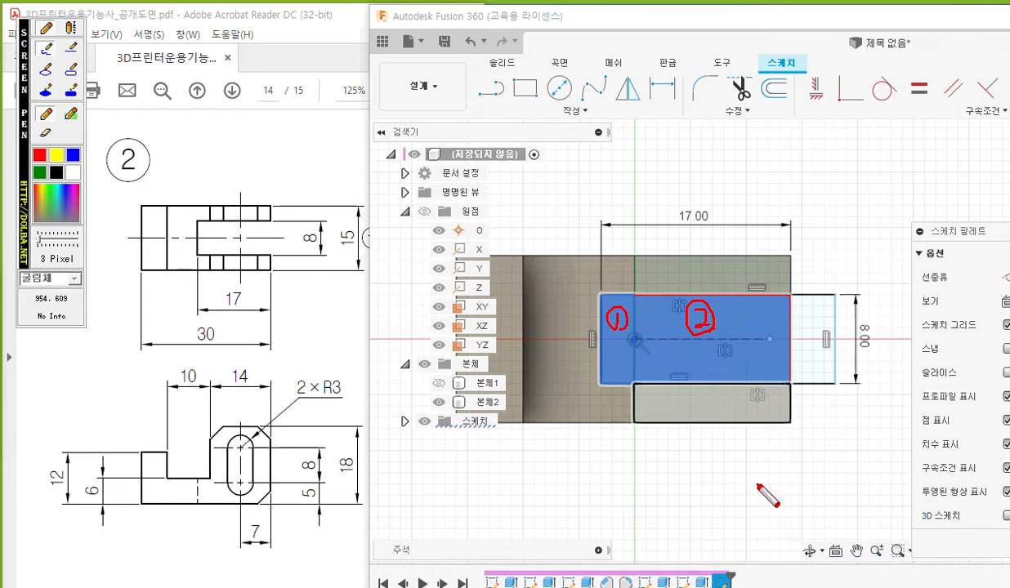
key("Escape")
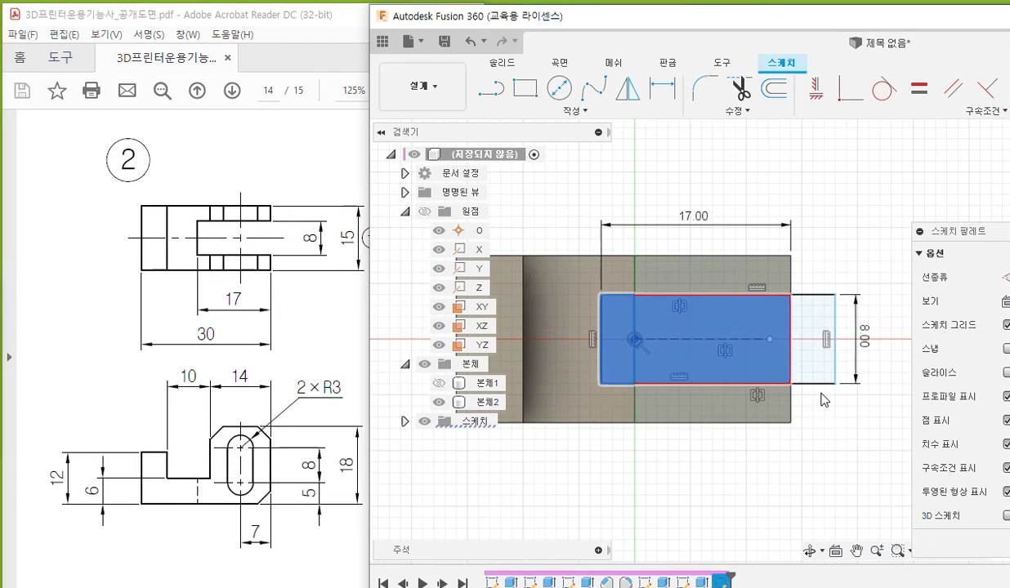
- Maximise the modelling window, start an Extrude of the two selected profiles and list the available result operations
double_click(892, 30)
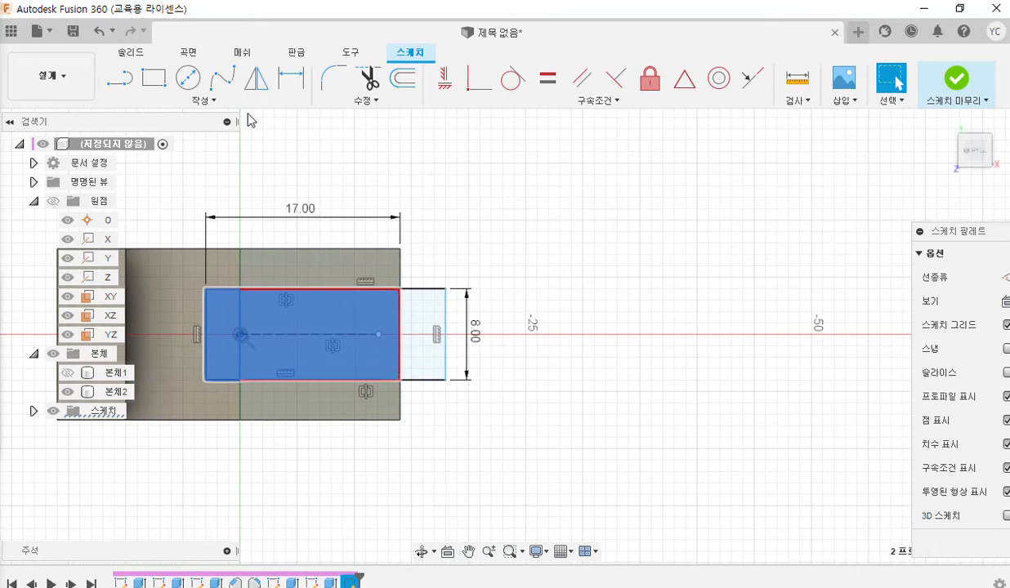
left_click(131, 52)
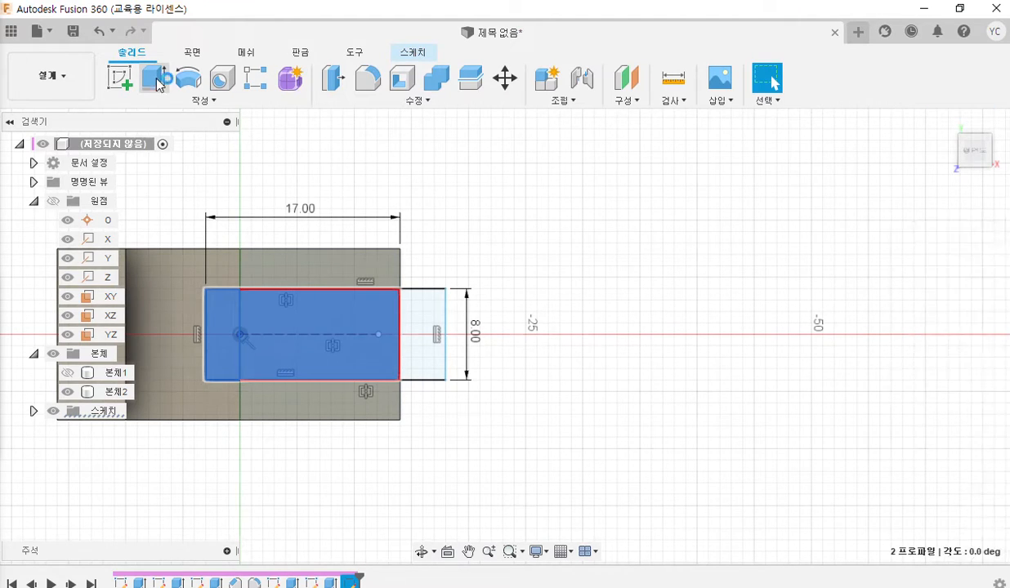
left_click(154, 78)
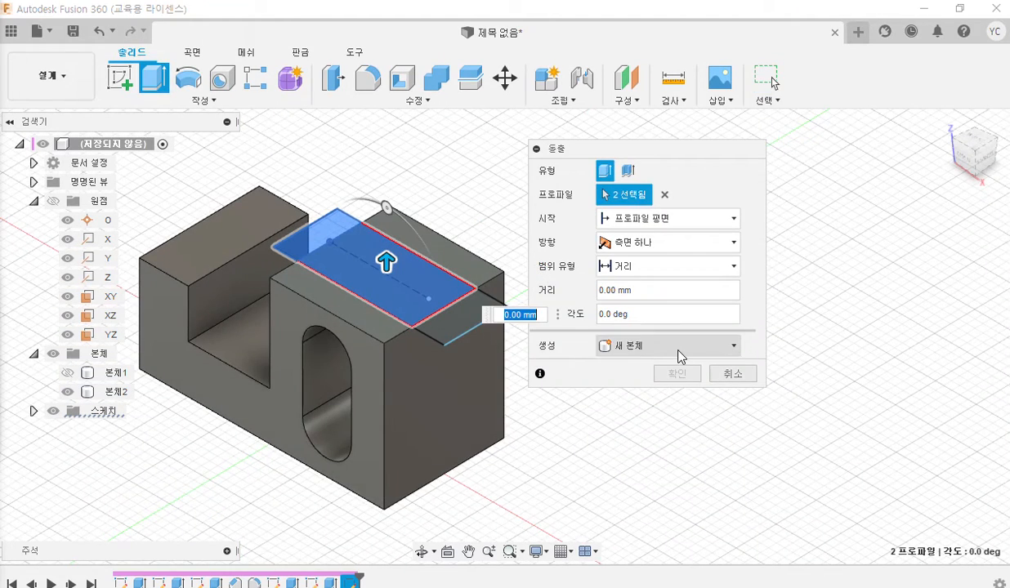
left_click(678, 349)
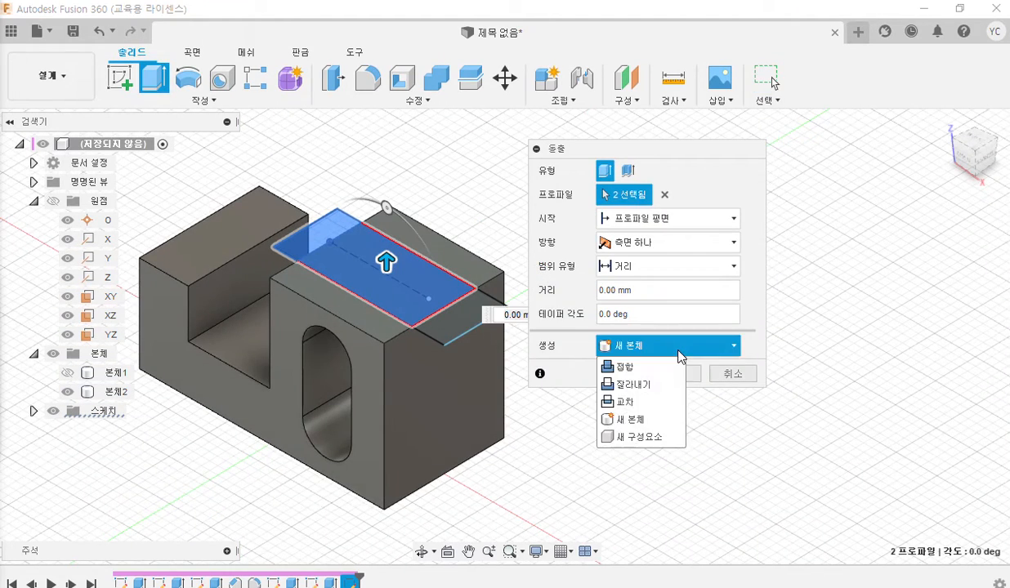
- Set the extrusion of the two selected top profiles to cut on one side with the extent set to all
left_click(670, 391)
left_click(679, 248)
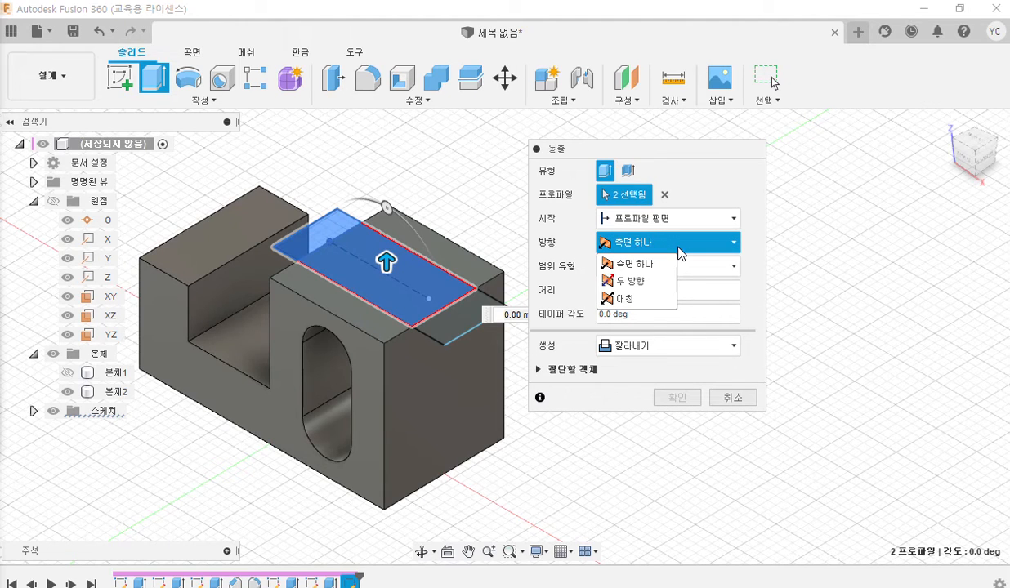
left_click(678, 250)
left_click(683, 268)
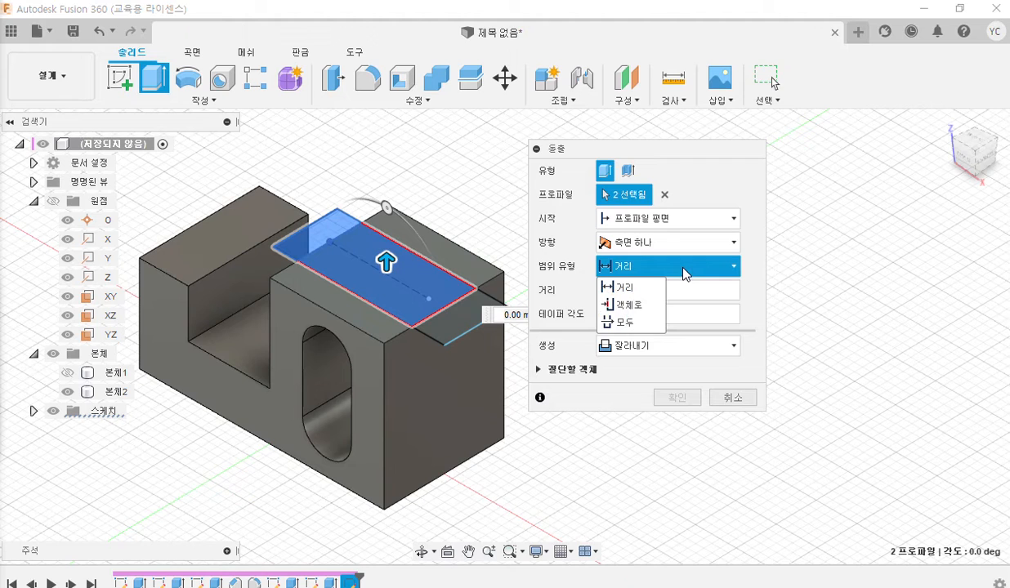
left_click(644, 327)
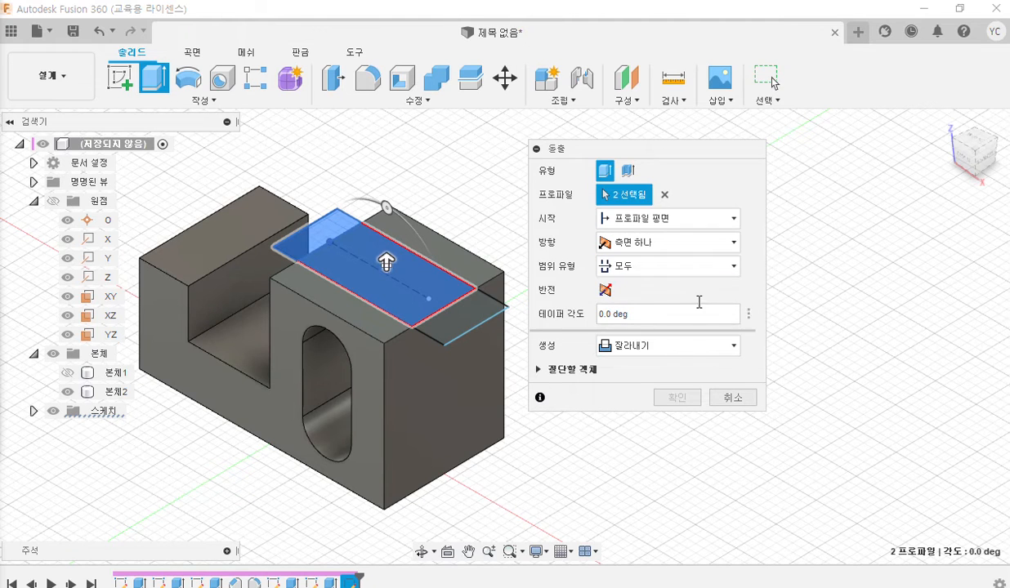
- Flip the cut so it runs down through the slotted block and complete the extrusion
left_click(605, 291)
mouse_move(595, 305)
left_mouse_down()
mouse_move(590, 276)
mouse_move(615, 303)
left_mouse_up()
key("Escape")
left_click(606, 290)
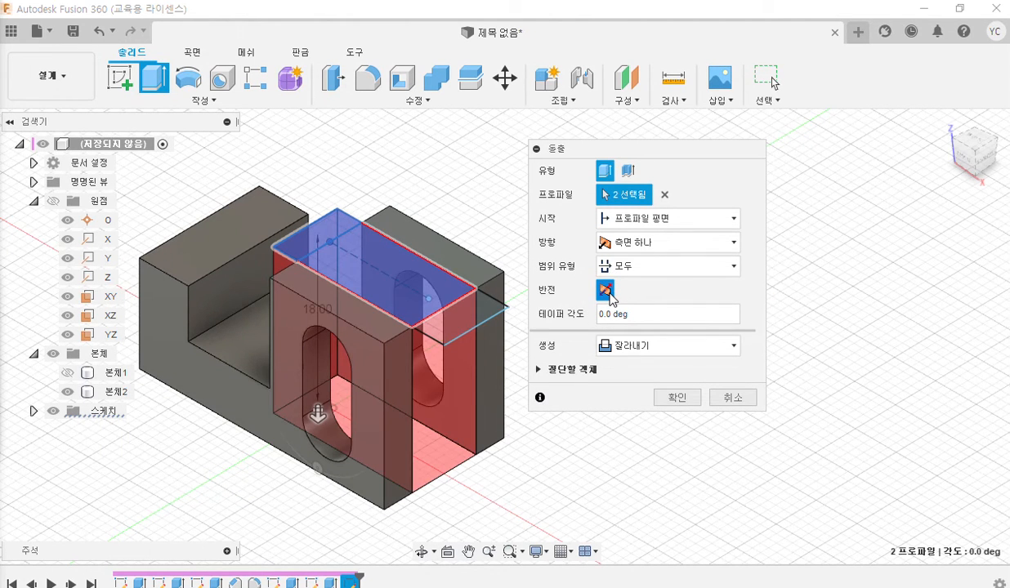
left_click(606, 290)
left_click(605, 290)
left_click(605, 291)
left_click(605, 290)
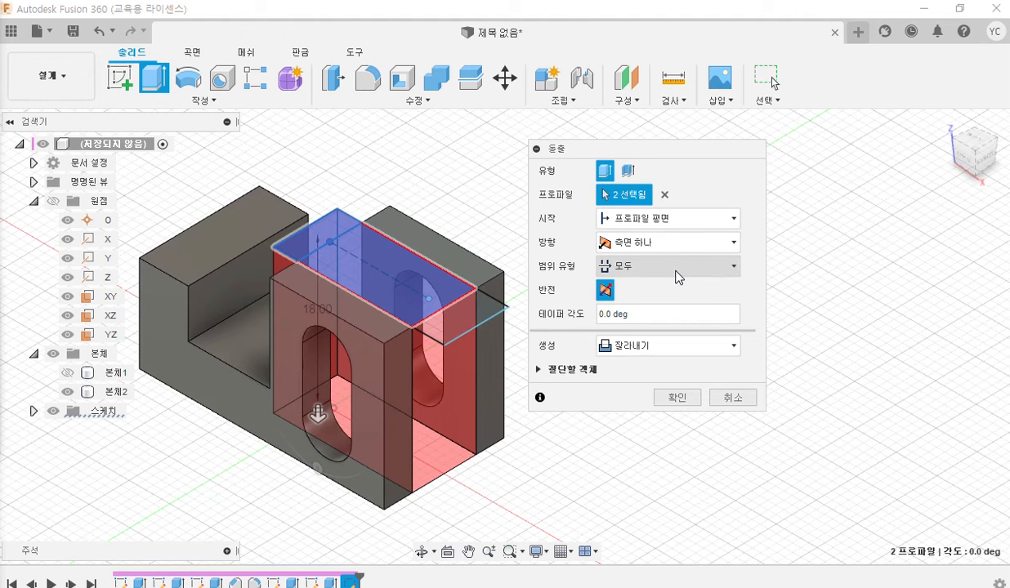
left_click(605, 291)
left_click(605, 290)
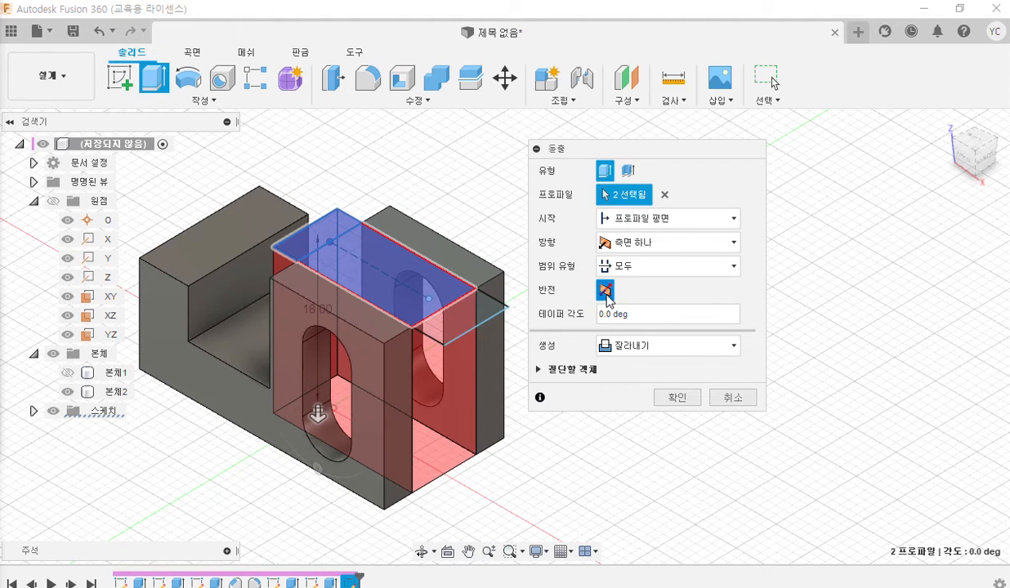
left_click(678, 398)
middle_click_drag(407, 192, 435, 182)
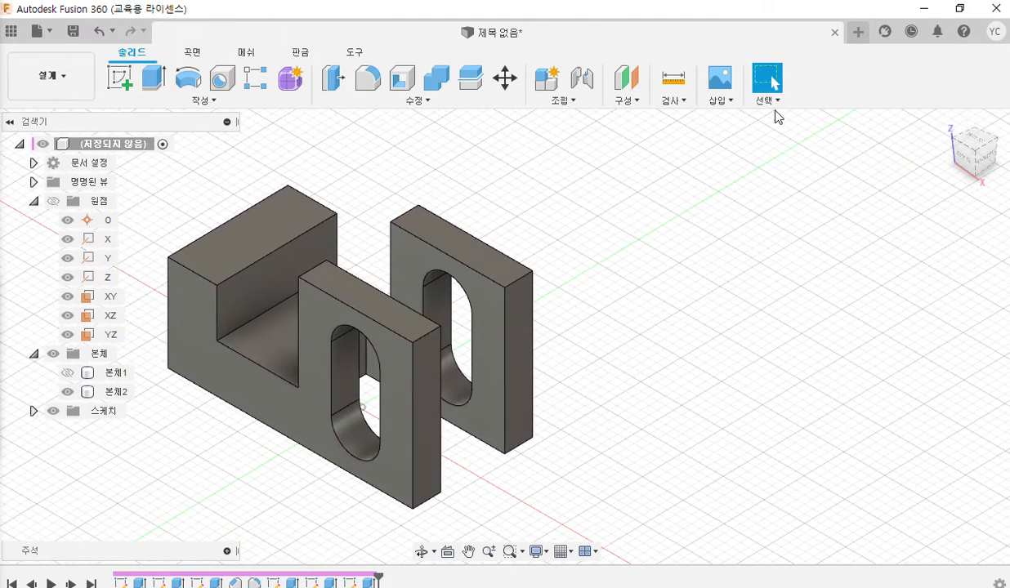
- Bring the PDF drawing into view beside the model and mark the six arm edges to chamfer with red strokes and the note C3
left_click(961, 9)
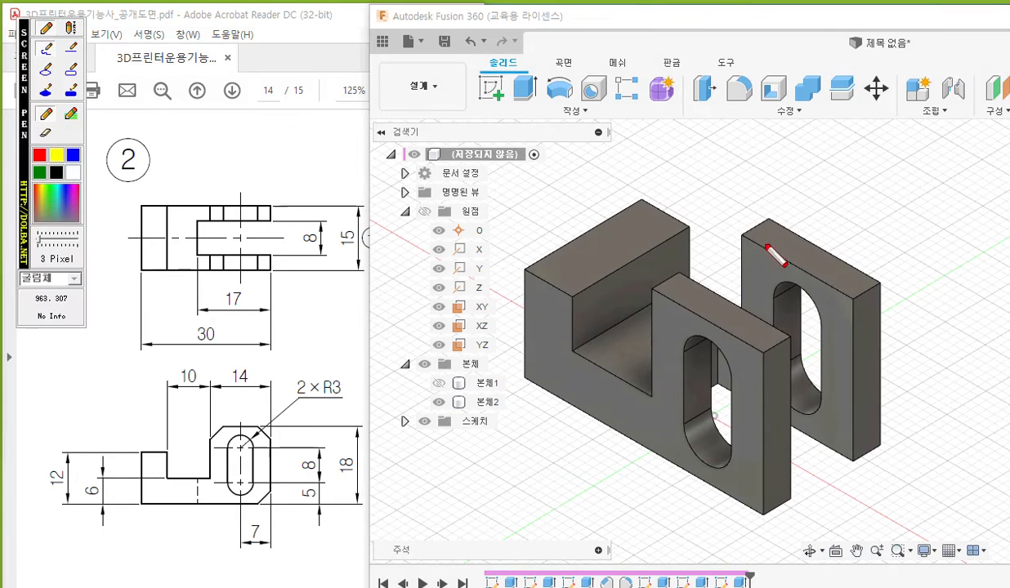
left_click_drag(768, 213, 736, 235)
left_click_drag(682, 267, 645, 288)
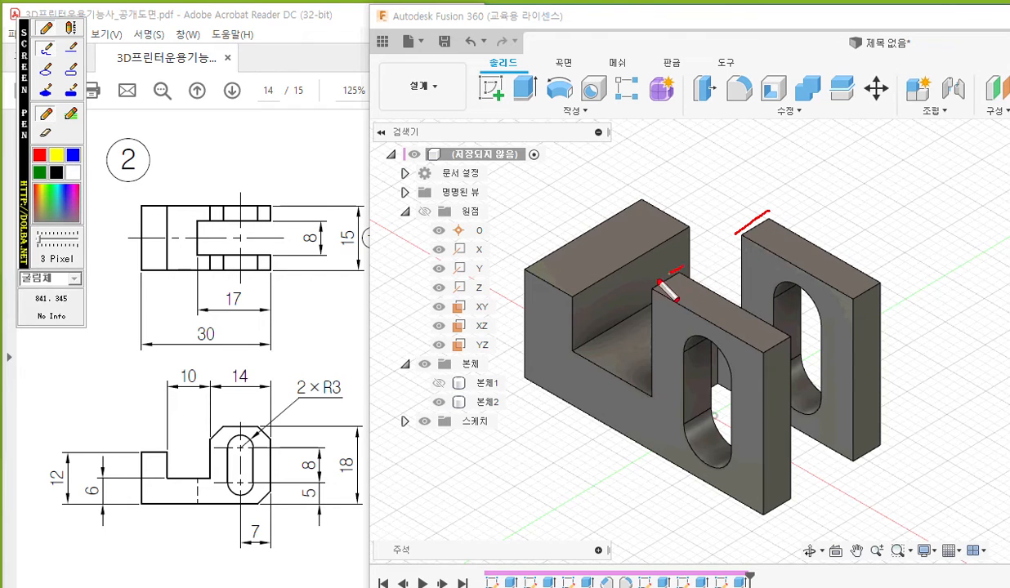
left_click_drag(886, 273, 851, 300)
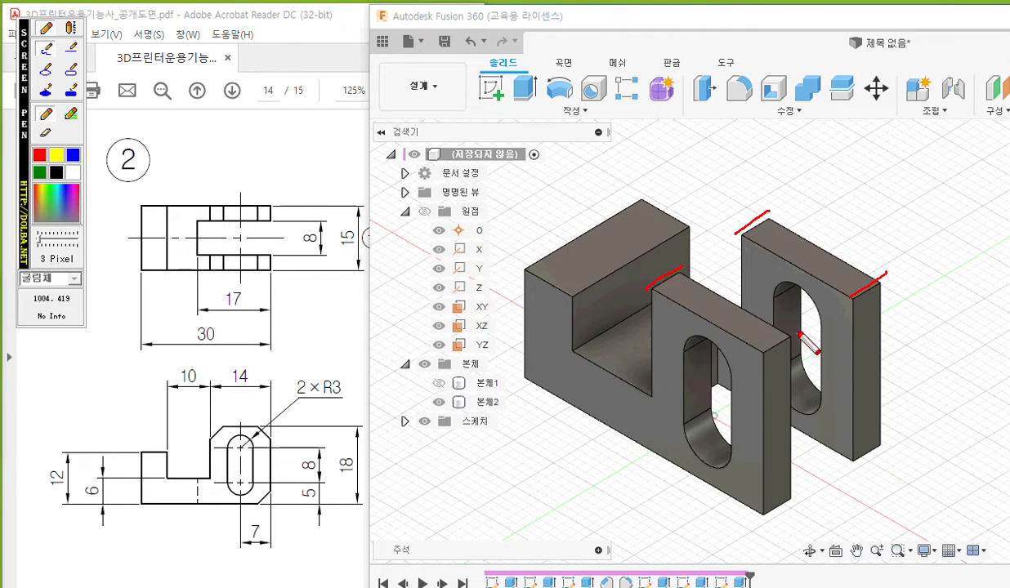
left_click_drag(795, 333, 755, 346)
left_click_drag(799, 496, 753, 519)
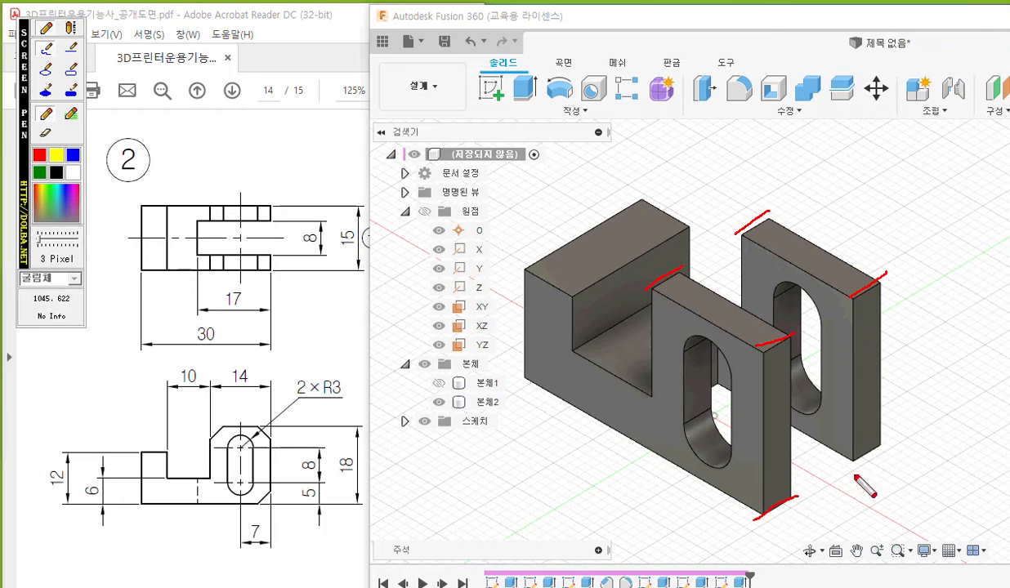
left_click_drag(883, 438, 845, 469)
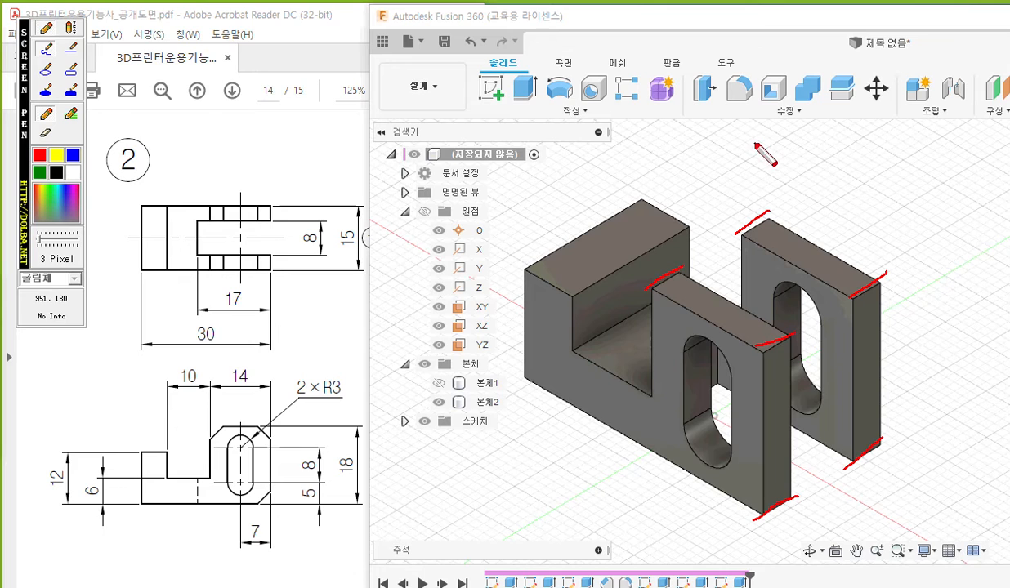
mouse_move(779, 151)
left_mouse_down()
mouse_move(755, 166)
mouse_move(780, 173)
mouse_move(797, 153)
mouse_move(789, 177)
left_mouse_up()
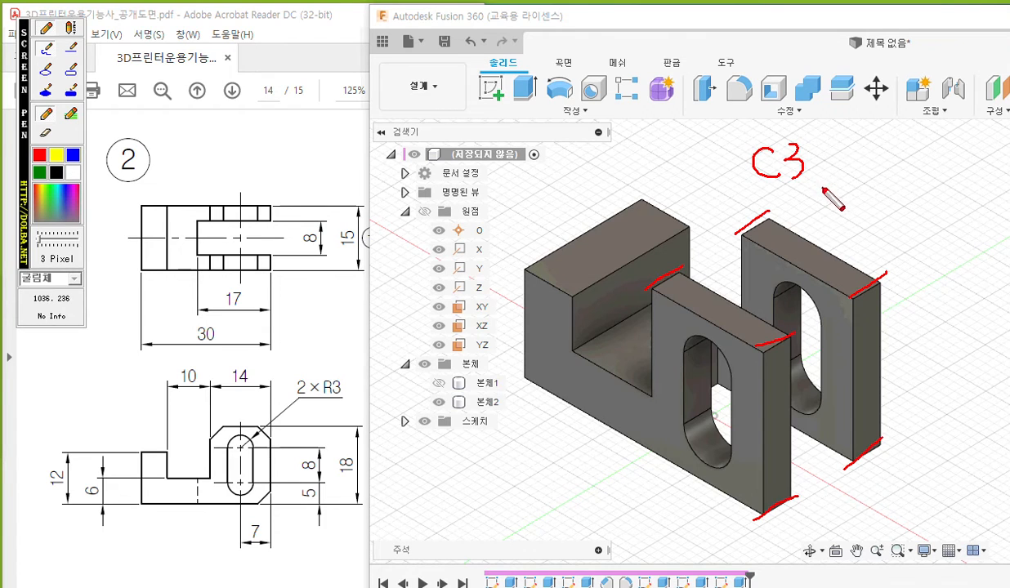
key("Escape")
- Chamfer the upper front, upper rear and lower outer edges of both slotted arms with an equal distance of 3 mm
left_click(667, 280)
left_click(866, 293, "ctrl")
left_click(867, 454, "ctrl")
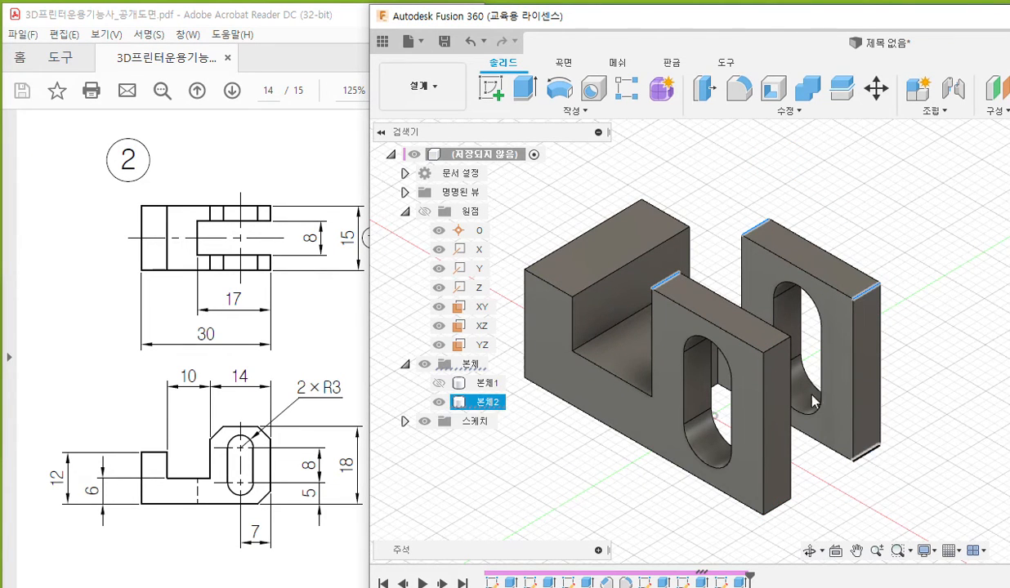
left_click(773, 353, "ctrl")
left_click(781, 508, "ctrl")
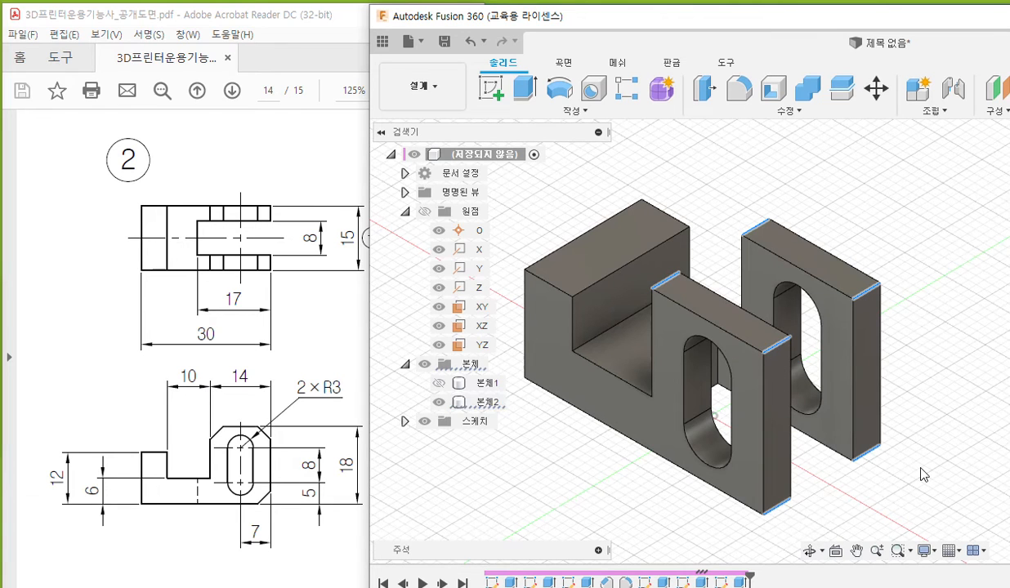
middle_click_drag(921, 286, 801, 266)
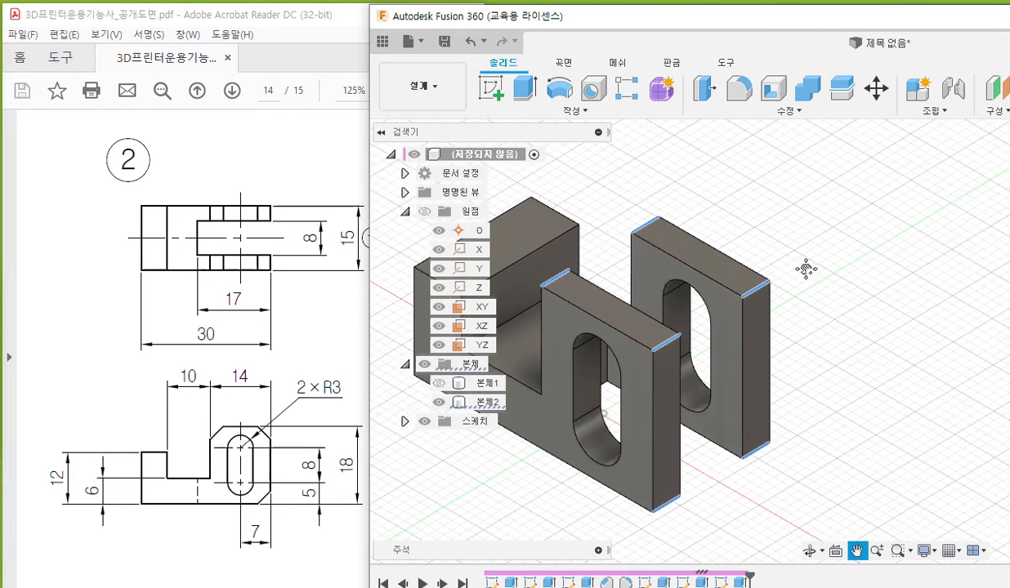
left_click(800, 113)
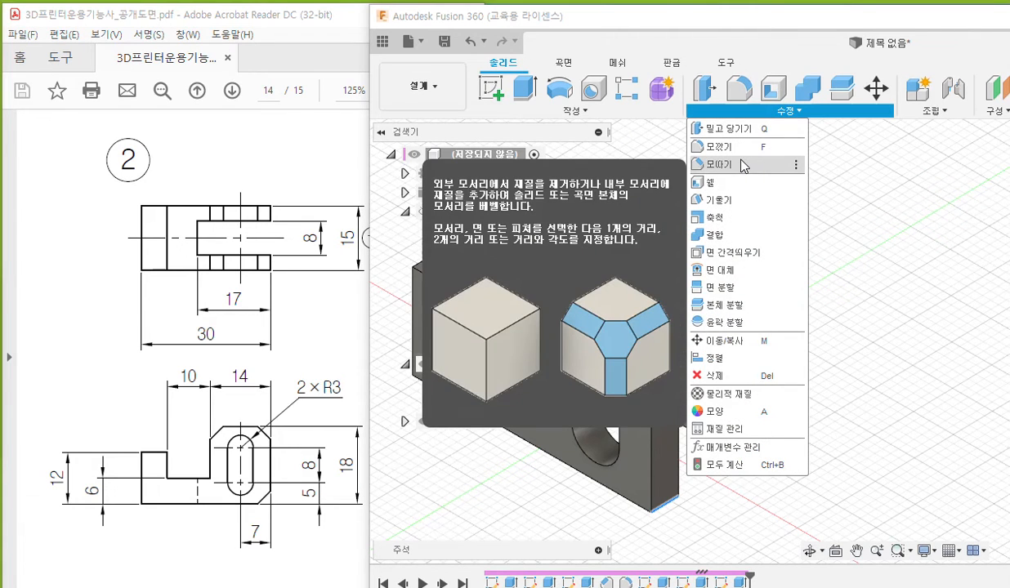
left_click(744, 167)
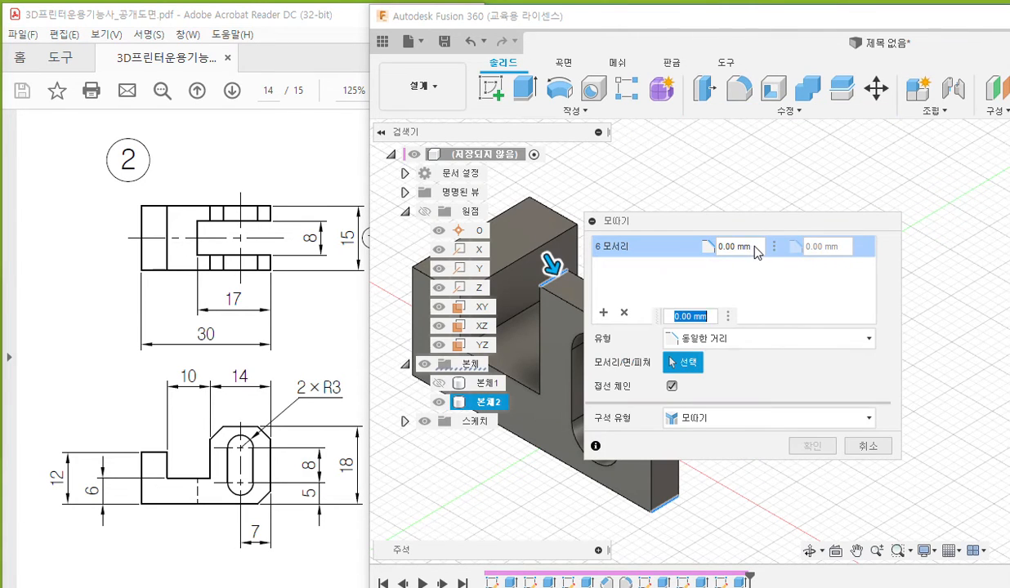
type("3")
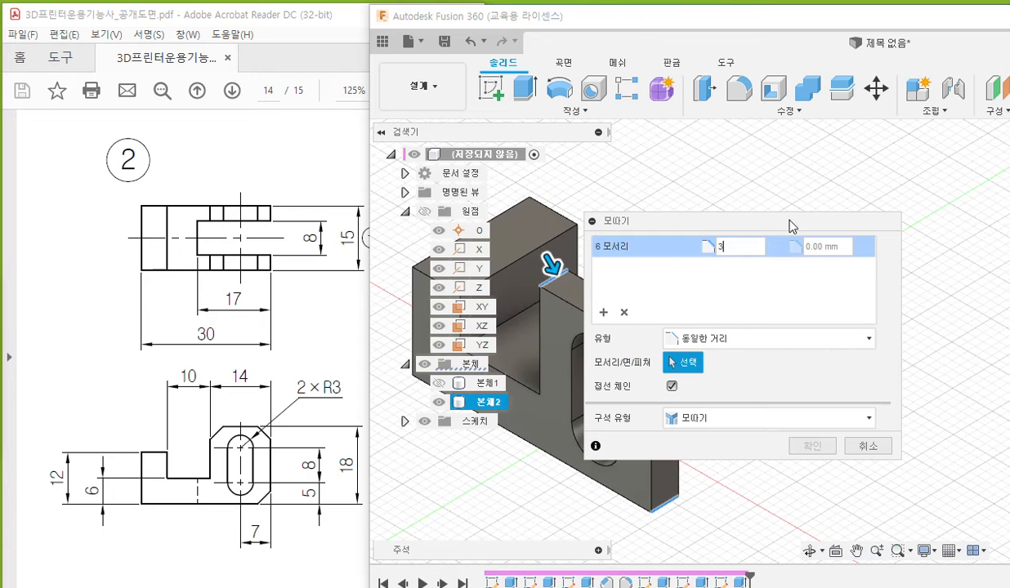
left_click_drag(708, 222, 883, 157)
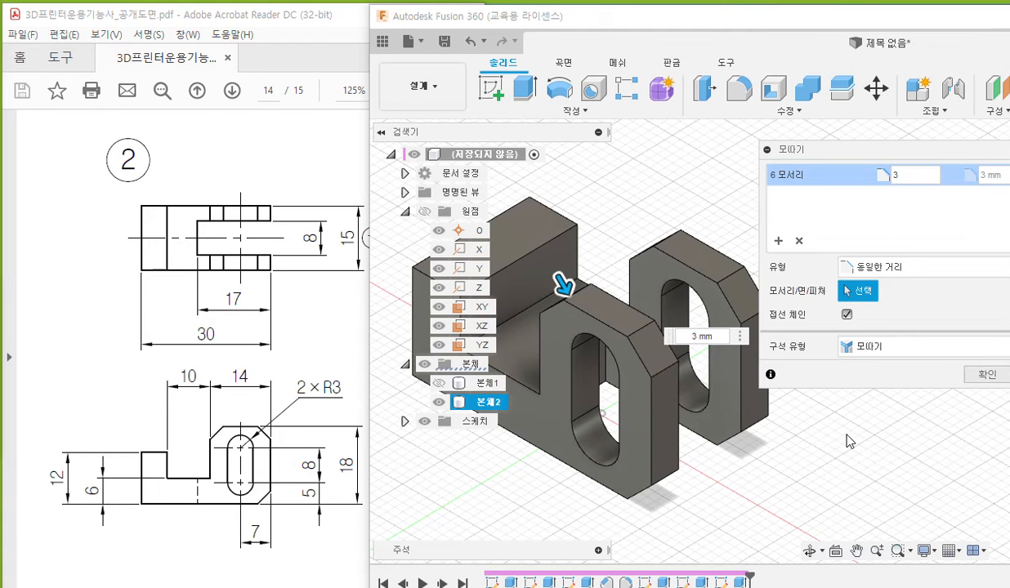
left_click(980, 378)
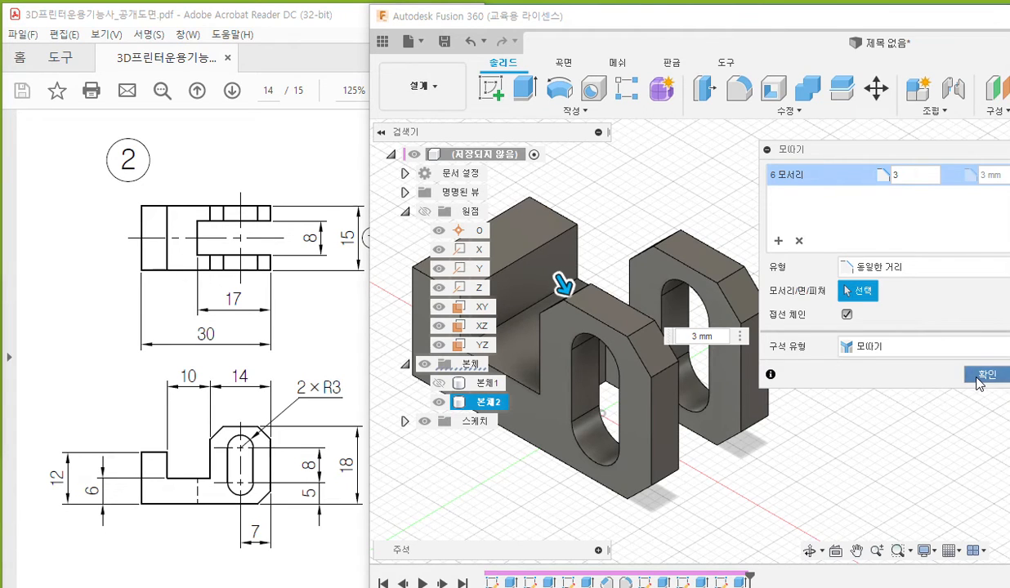
left_click(697, 478)
middle_click_drag(524, 499, 591, 491)
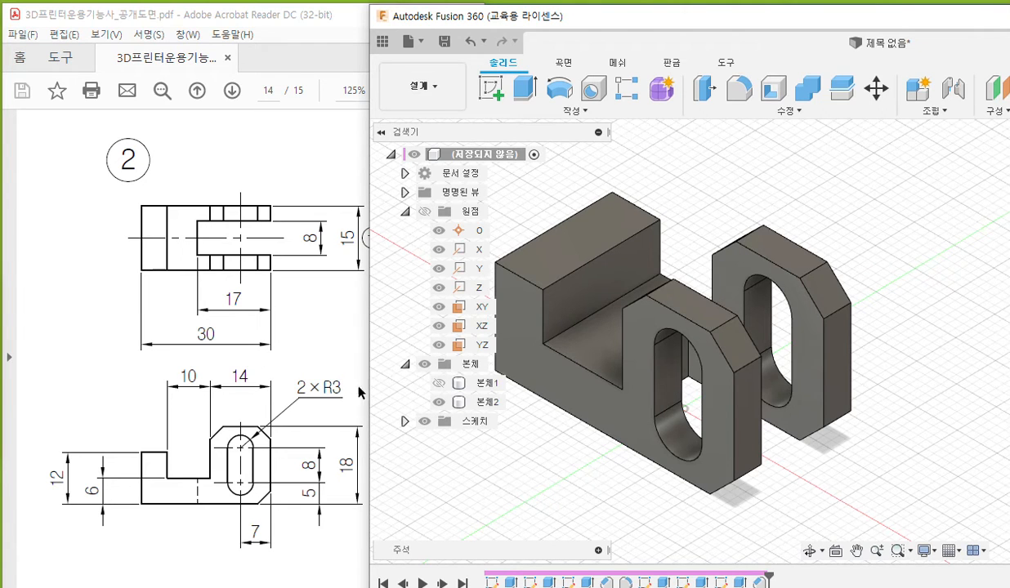
- Compare the chamfered body with the dimensioned and isometric views of part 2 in the PDF drawing
left_click(362, 463)
scroll(328, 524, "left", 3)
scroll(328, 525, "right", 4)
scroll(328, 525, "down", 5)
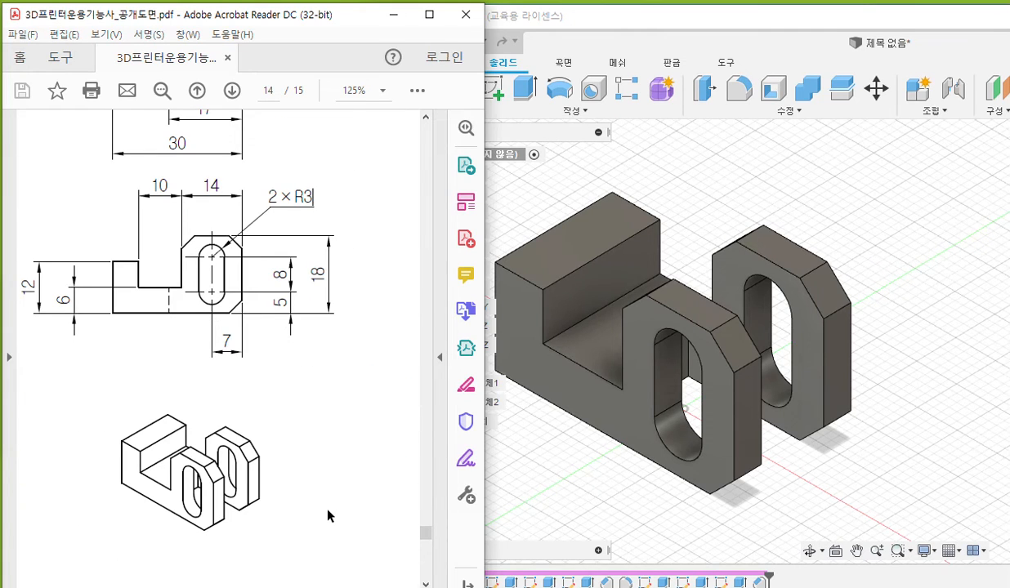
scroll(327, 515, "up", 4)
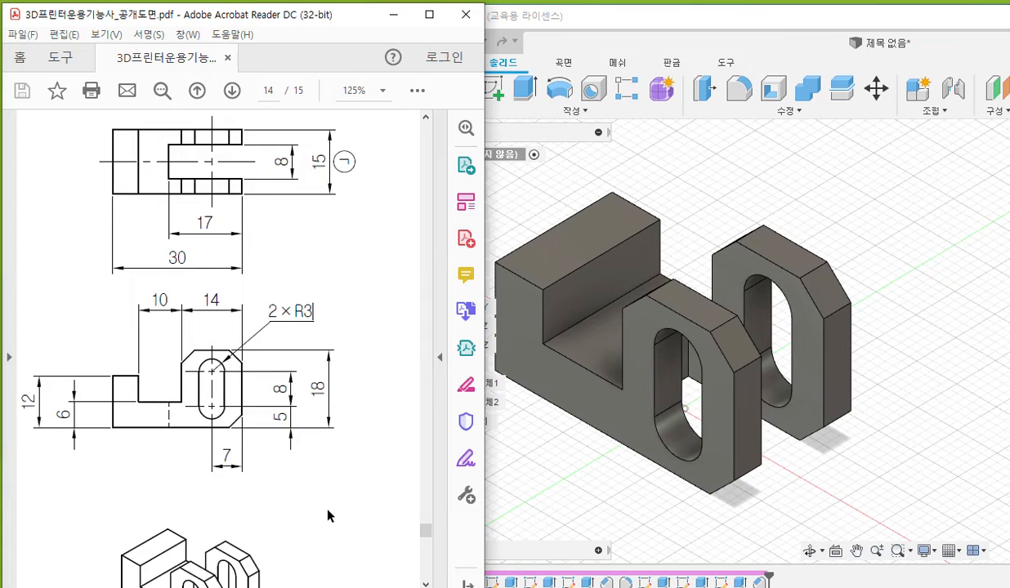
left_click(708, 188)
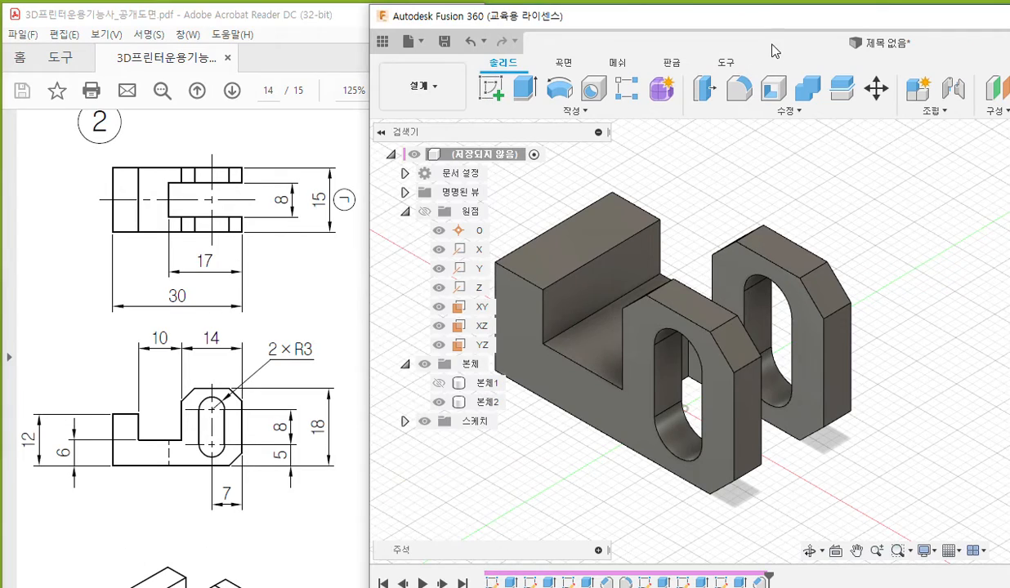
- Move the modelling window lower so the PDF window shows behind it, with the whole body in view
double_click(758, 18)
left_click_drag(67, 9, 149, 16)
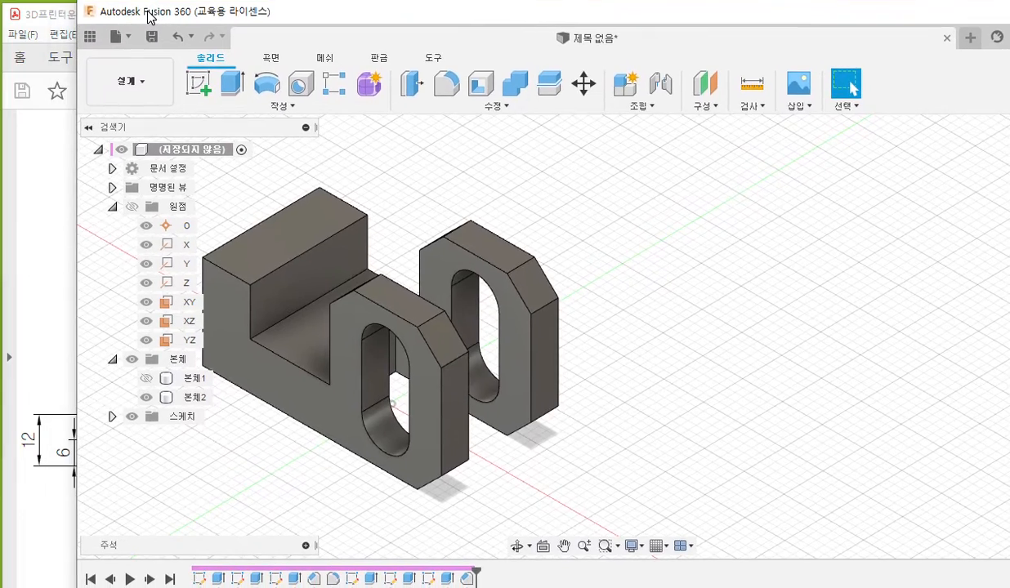
left_click_drag(80, 72, 173, 72)
left_click_drag(372, 12, 385, 163)
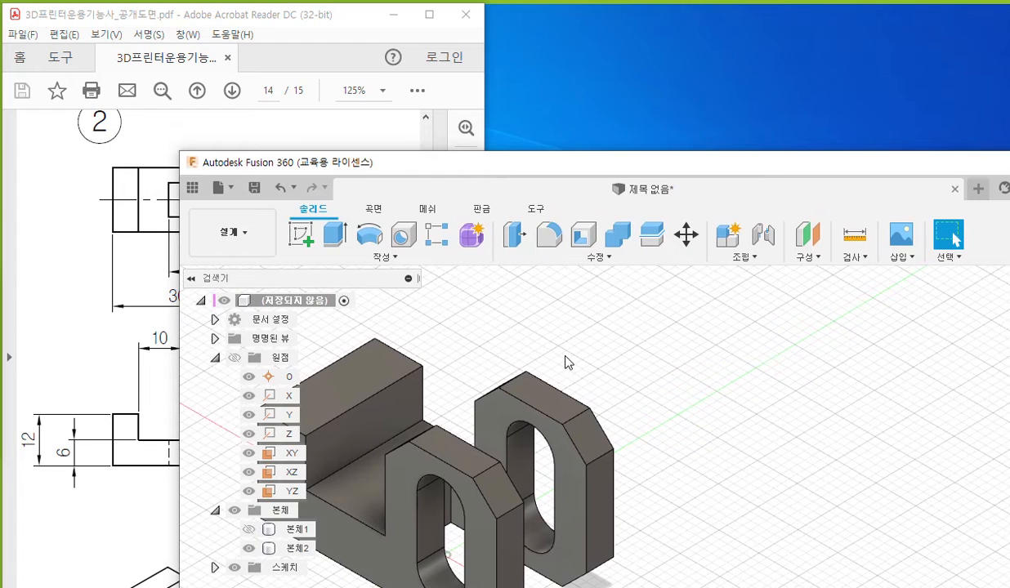
middle_click_drag(566, 360, 692, 323)
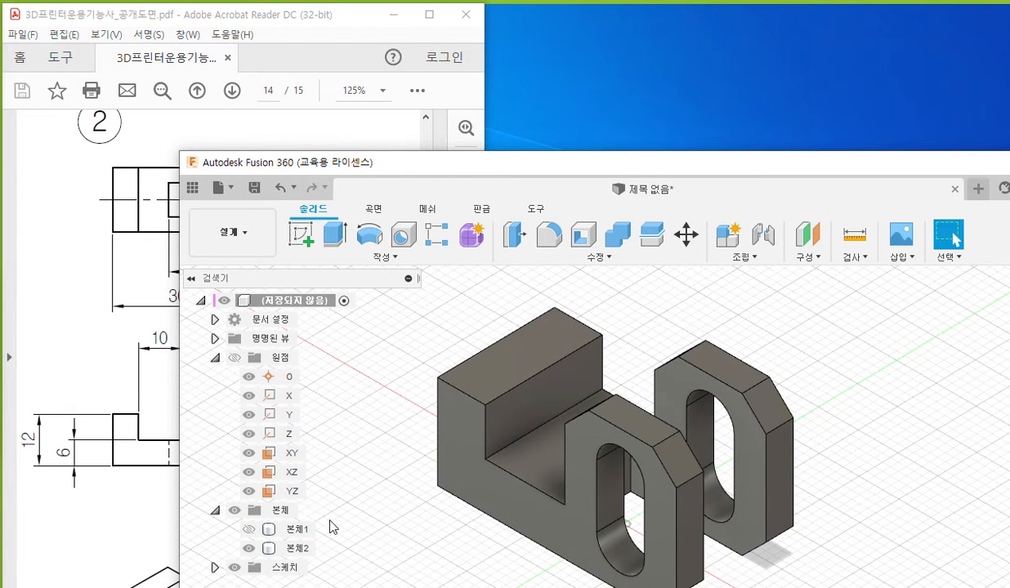
- Circle the visibility icon of body 본체1 in red and underline its browser entry with the screen pen
key("ctrl+F12")
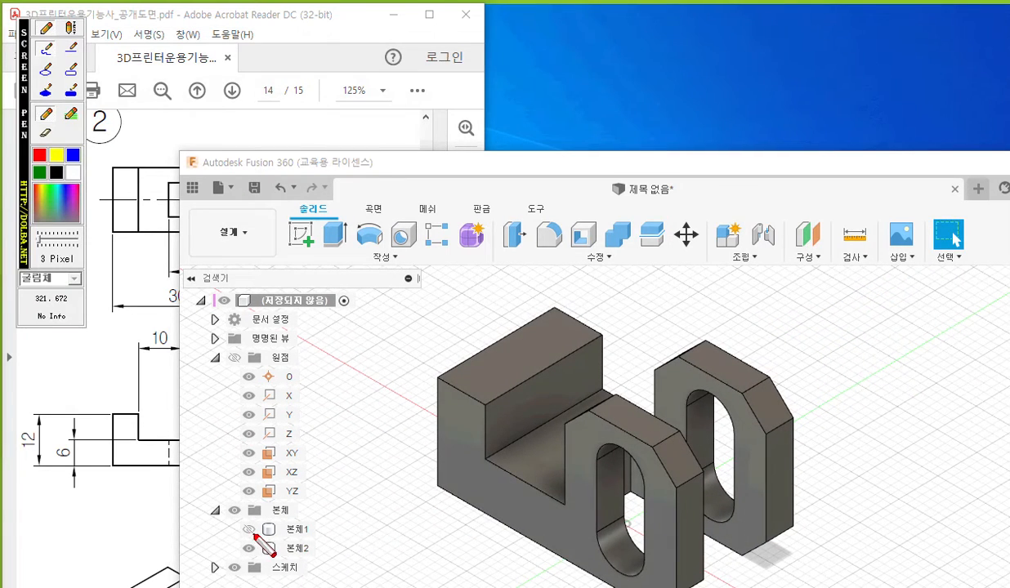
mouse_move(257, 531)
left_mouse_down()
mouse_move(239, 531)
mouse_move(237, 520)
mouse_move(257, 518)
mouse_move(248, 526)
left_mouse_up()
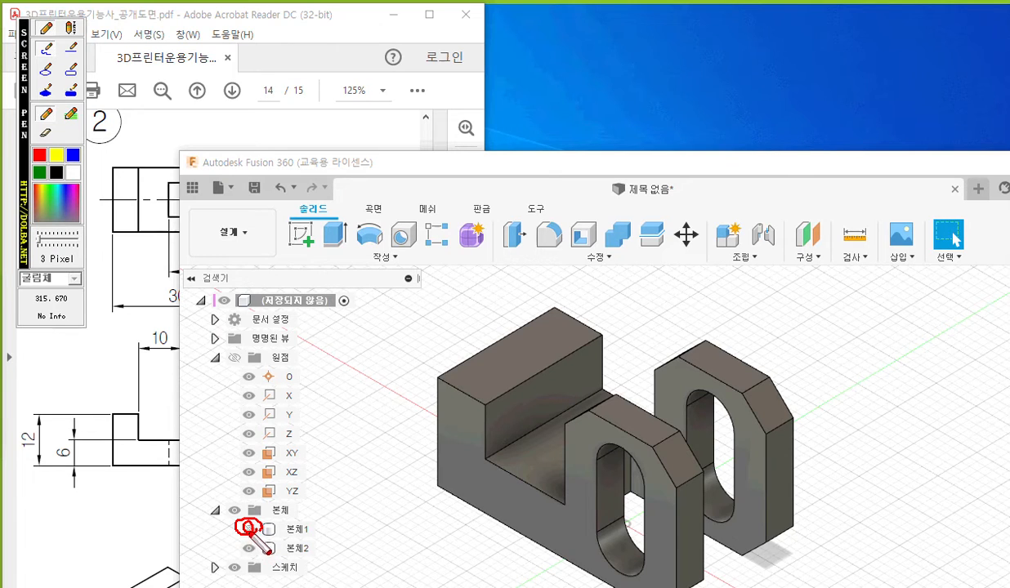
left_click_drag(238, 540, 331, 538)
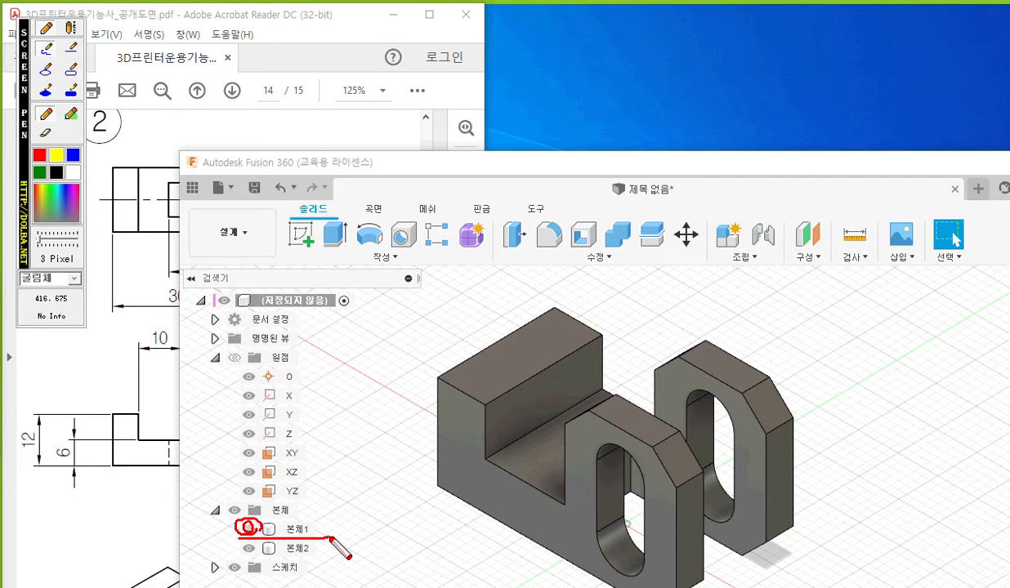
right_click(253, 523)
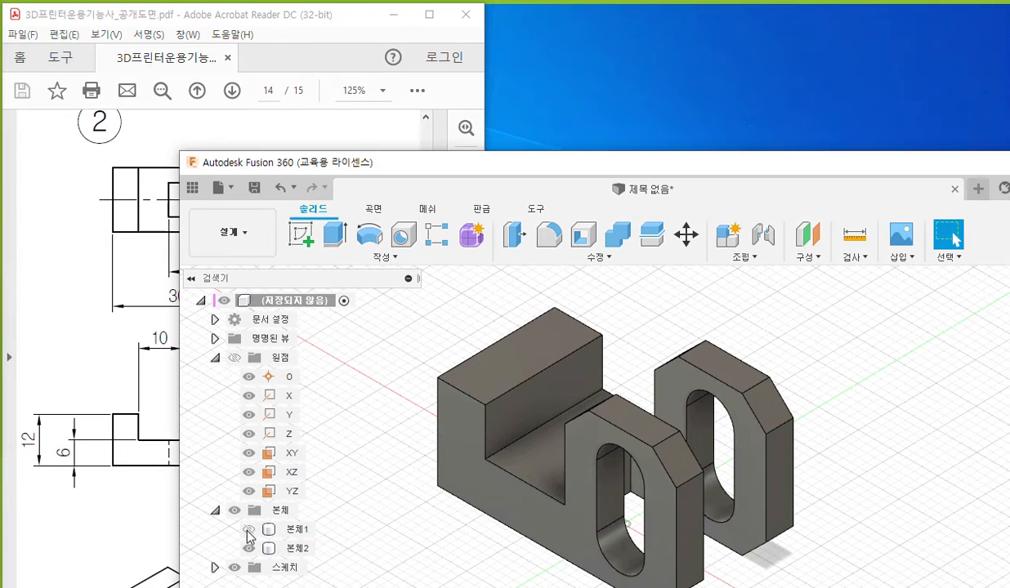
- Show the hidden body 본체1, examine how both bodies fit together, and minimize the PDF drawing window
left_click(249, 530)
left_click(680, 455)
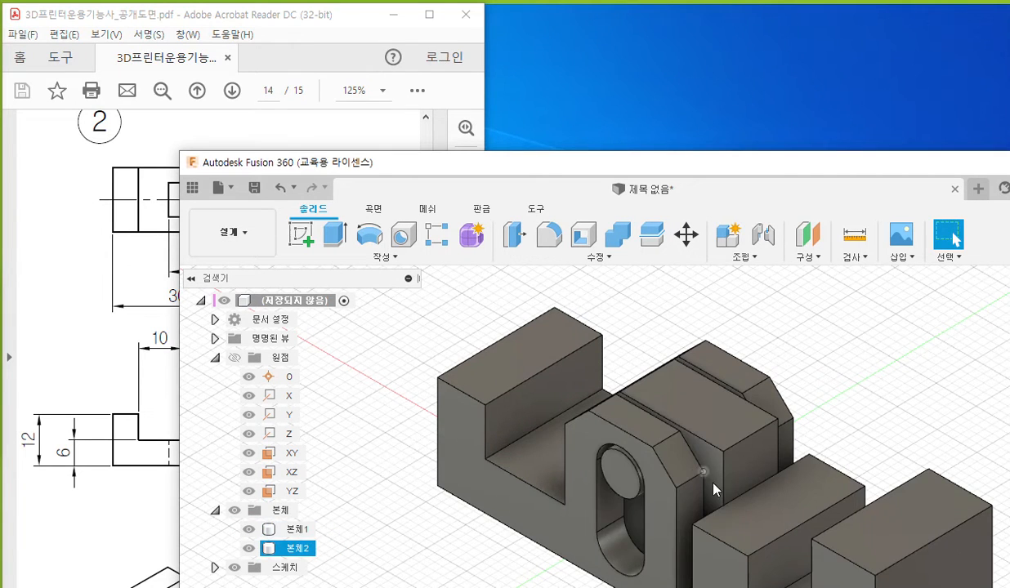
middle_click_drag(769, 442, 676, 402)
mouse_move(741, 350)
middle_mouse_down()
mouse_move(763, 347)
mouse_move(733, 345)
mouse_move(638, 410)
mouse_move(683, 419)
mouse_move(671, 415)
mouse_move(743, 384)
mouse_move(789, 323)
mouse_move(800, 296)
mouse_move(790, 288)
mouse_move(761, 343)
mouse_move(781, 357)
mouse_move(776, 332)
mouse_move(793, 313)
mouse_move(769, 329)
mouse_move(778, 341)
mouse_move(773, 318)
mouse_move(793, 306)
mouse_move(751, 354)
mouse_move(764, 360)
mouse_move(781, 327)
mouse_move(772, 336)
mouse_move(784, 334)
mouse_move(809, 376)
mouse_move(762, 363)
mouse_move(748, 334)
mouse_move(746, 343)
mouse_move(770, 349)
mouse_move(757, 356)
middle_mouse_up()
scroll(734, 354, "down", 2)
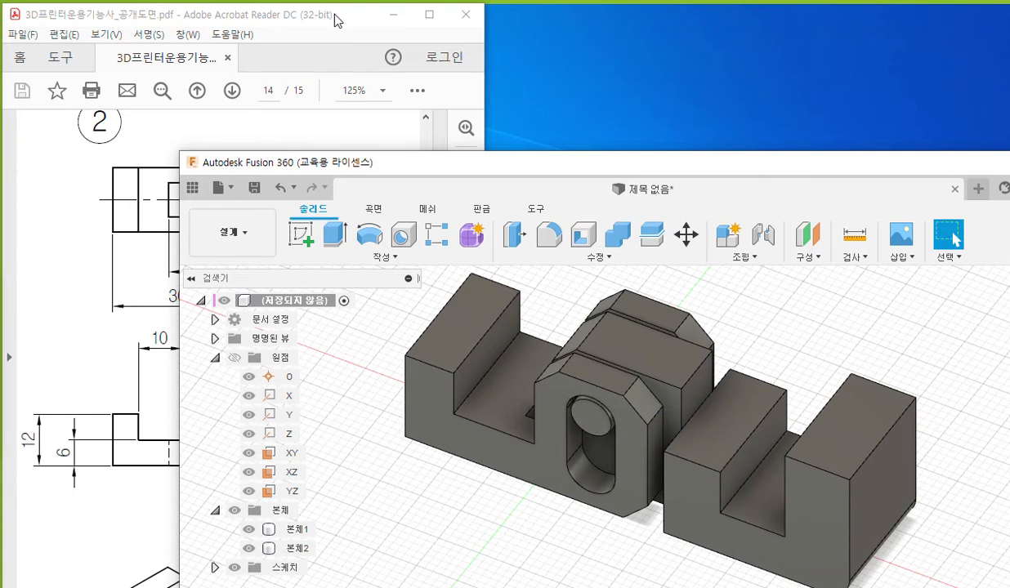
left_click(393, 15)
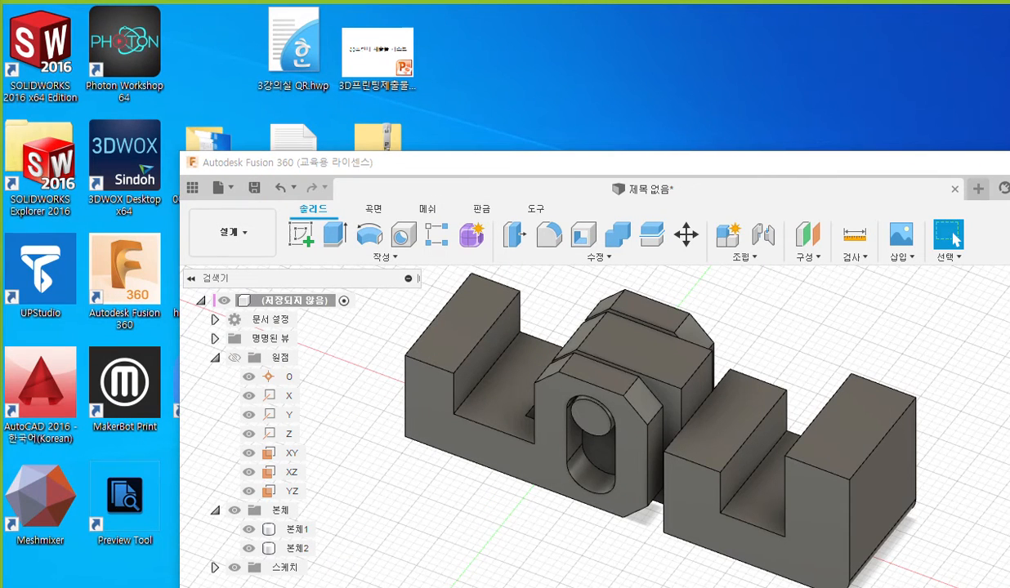
- Fit a Notepad window across the space above the model and write "본체1>MR>본체에서구성요소작성> 구성요소1:1 생성" on the first line
left_click_drag(2, 118, 302, 22)
left_click_drag(522, 585, 1006, 162)
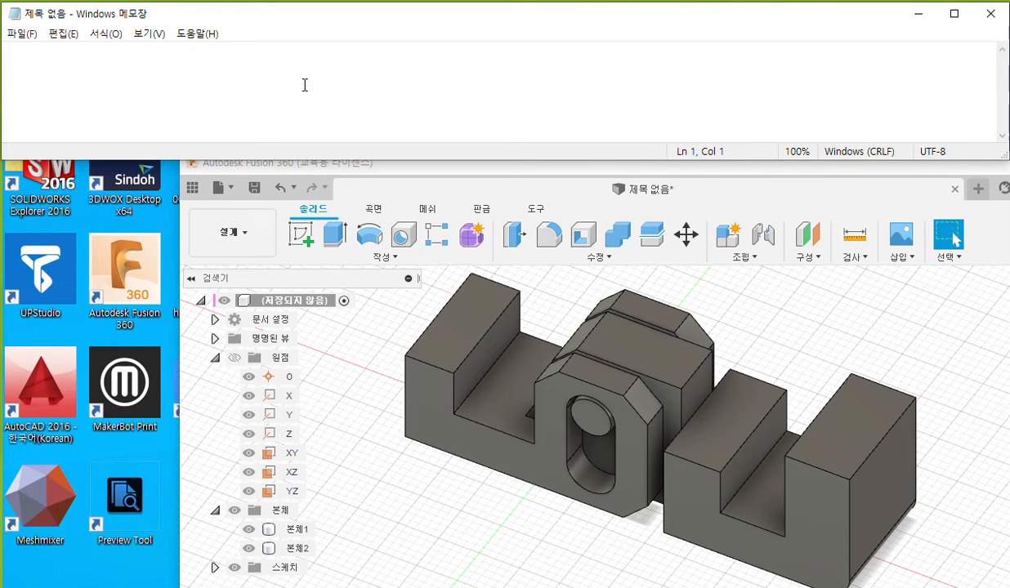
type("본체1")
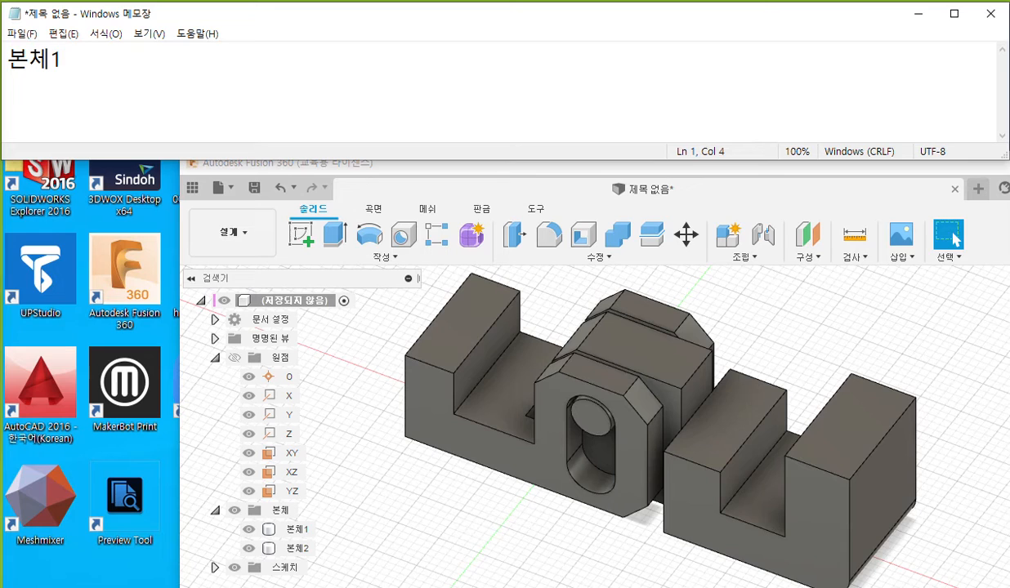
type(">MR>")
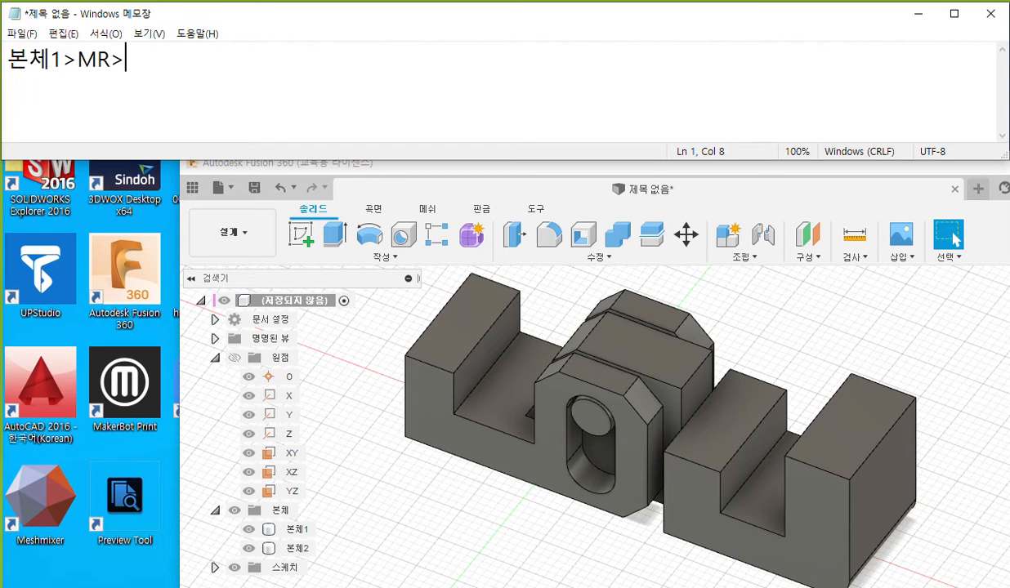
type("본체")
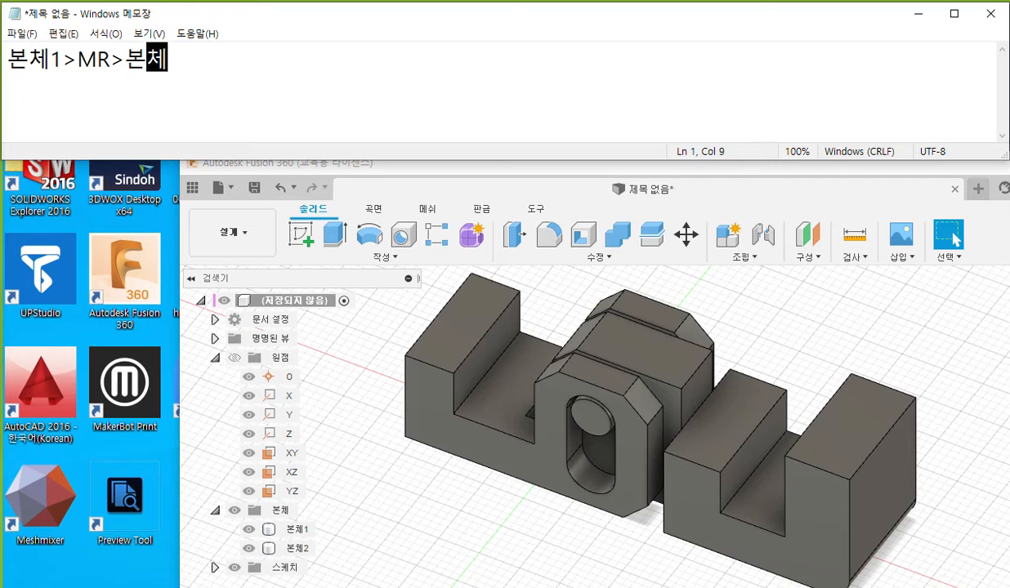
type("에서구성")
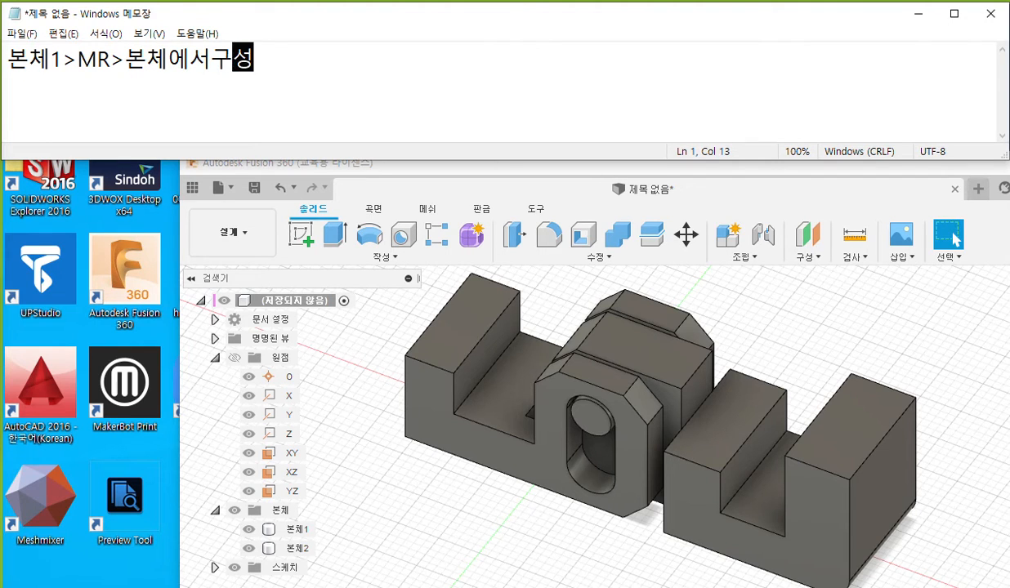
type("요솟작성")
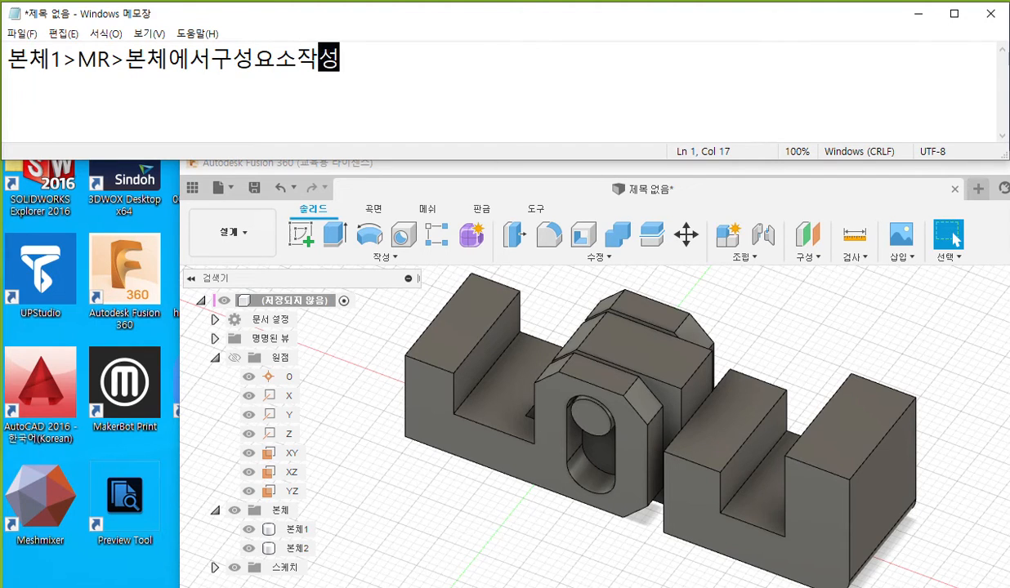
type("> 구성요소1")
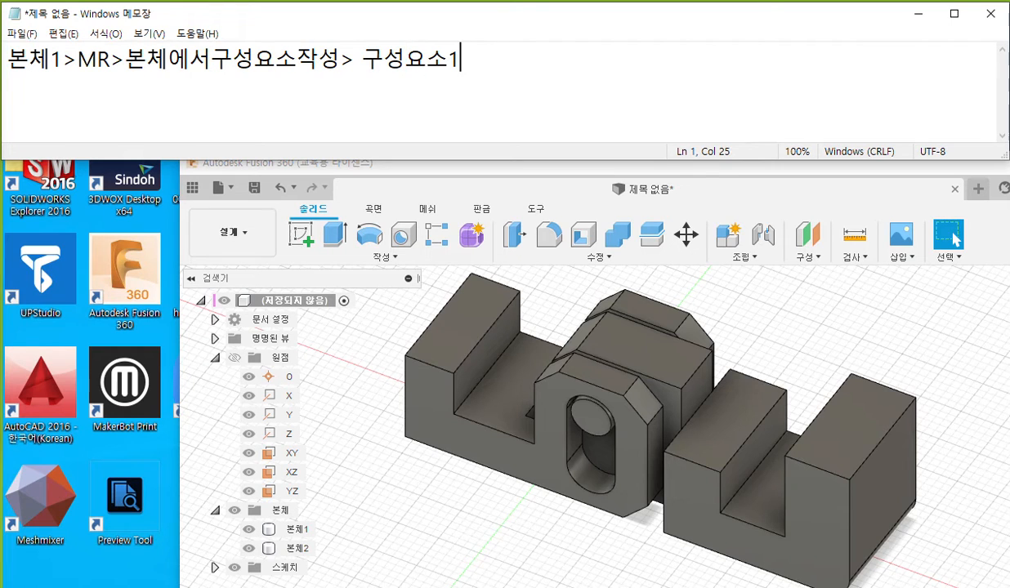
type(":1 생성")
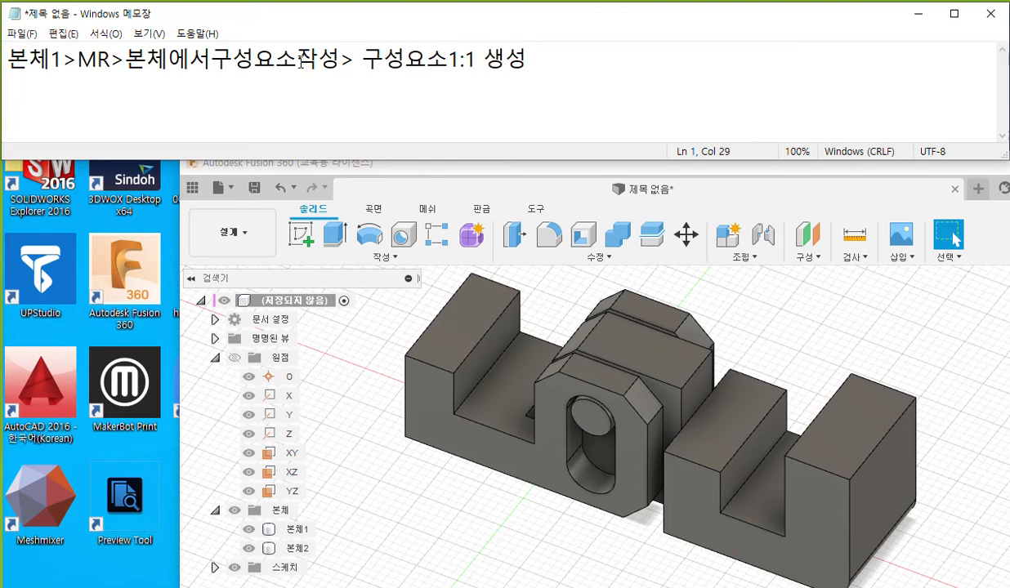
- Begin a second note line with "구성요소1:1>MR>" by reusing the matching text from the first line
left_click_drag(353, 65, 474, 75)
key("ctrl+c")
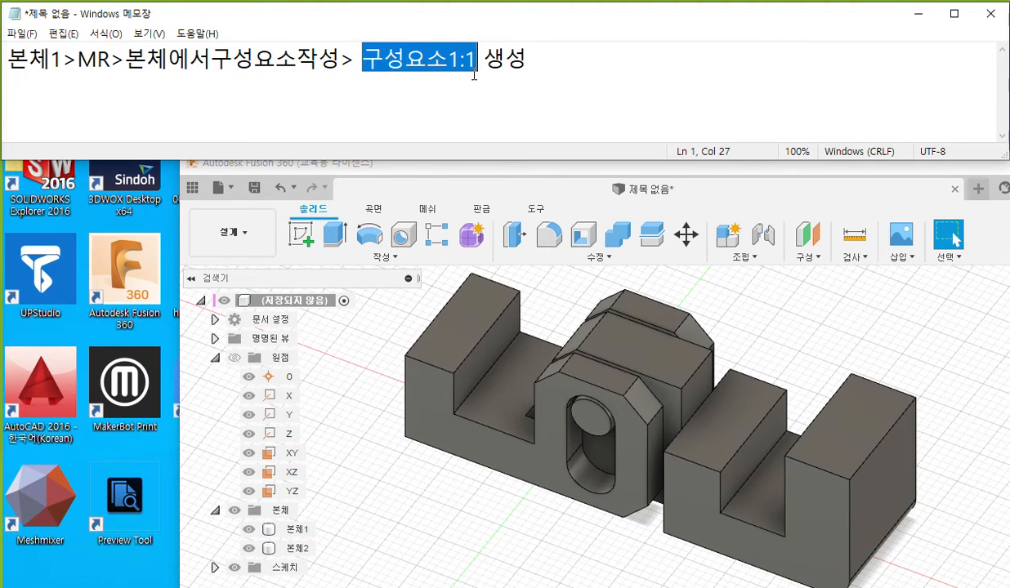
left_click(559, 64)
key("Return")
key("ctrl+v")
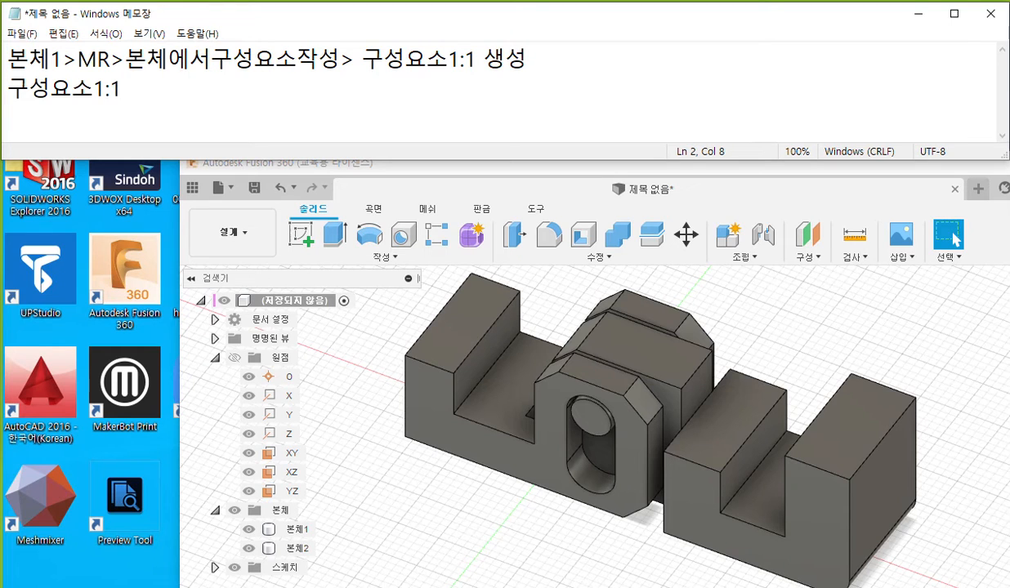
left_click_drag(67, 60, 125, 59)
key("ctrl+c")
left_click(143, 108)
key("ctrl+v")
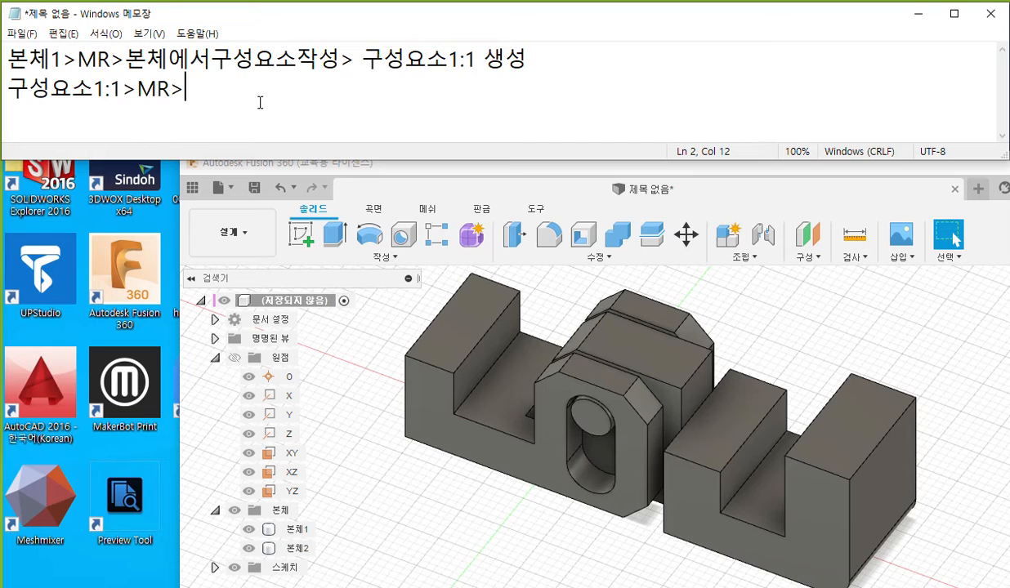
- Continue the second note line with the export instruction "내보내기> 내컴퓨터에저장 체크 ...버튼"
type("내보")
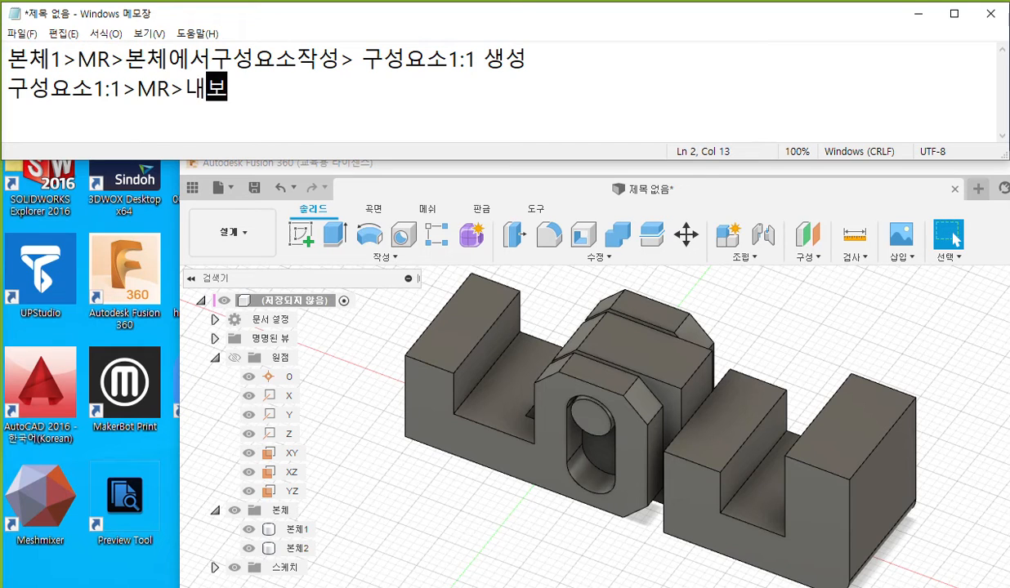
type("내기>")
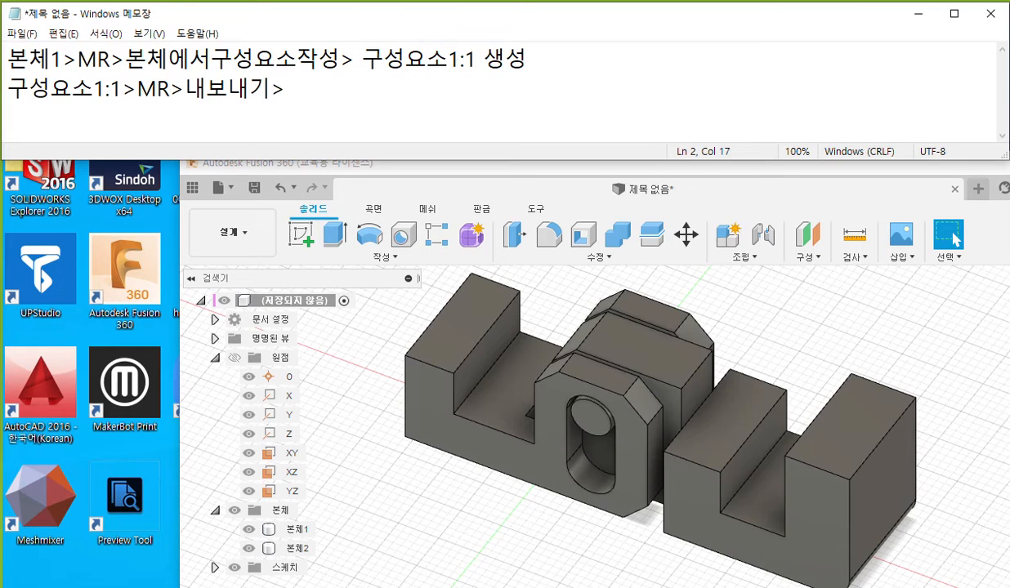
type("내컴퓨")
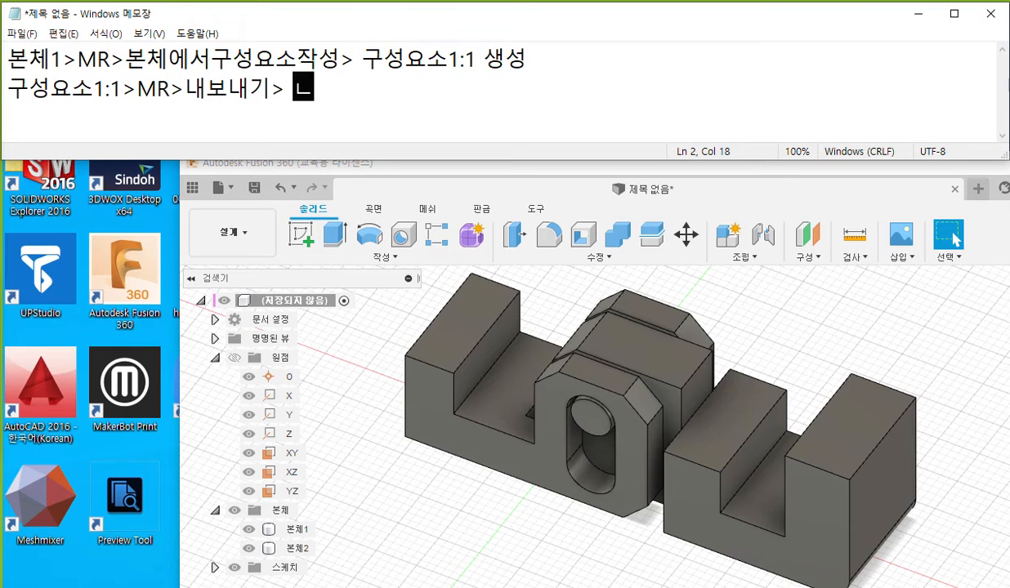
type("터에젖")
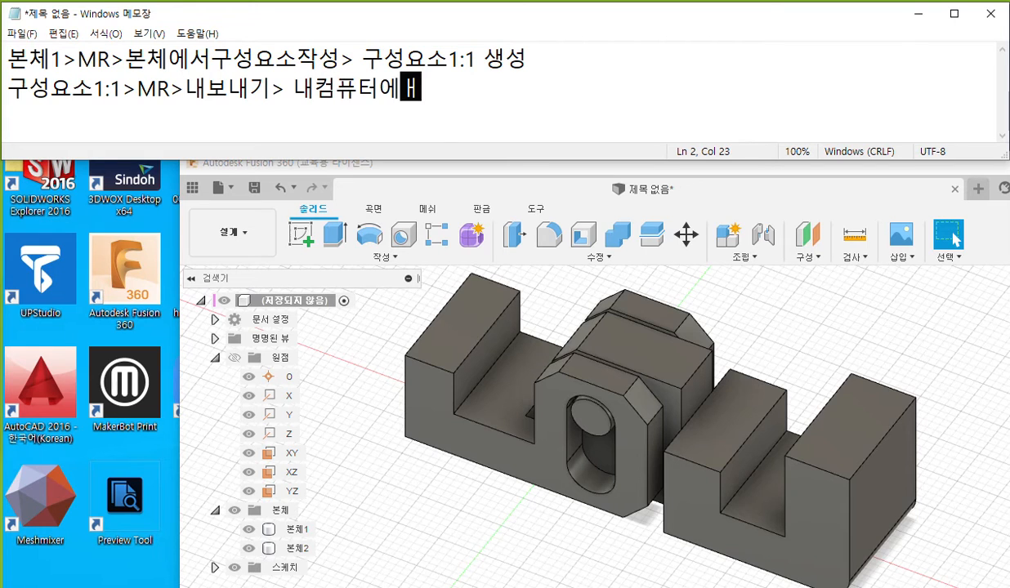
type("장")
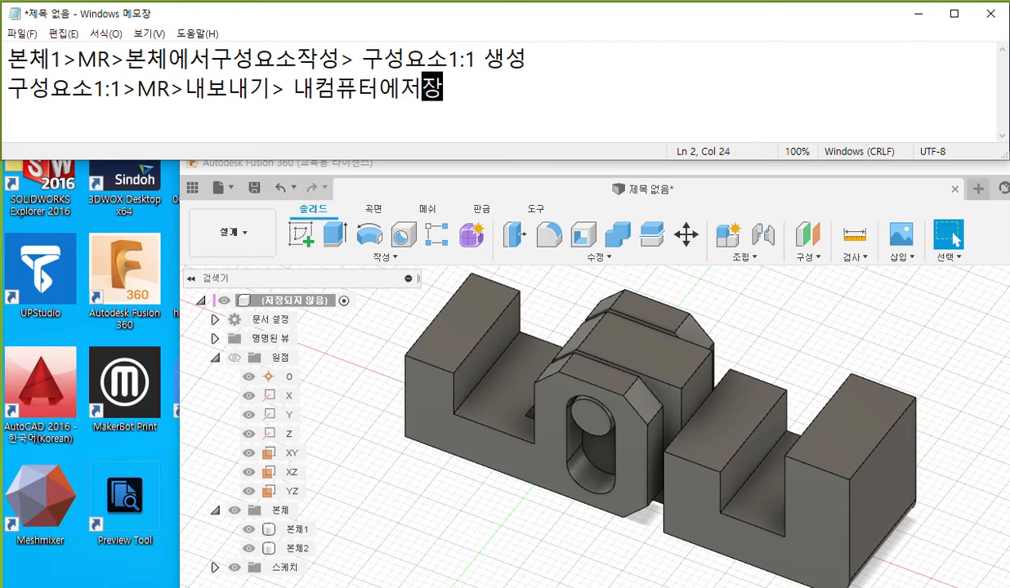
type("...ㅂ")
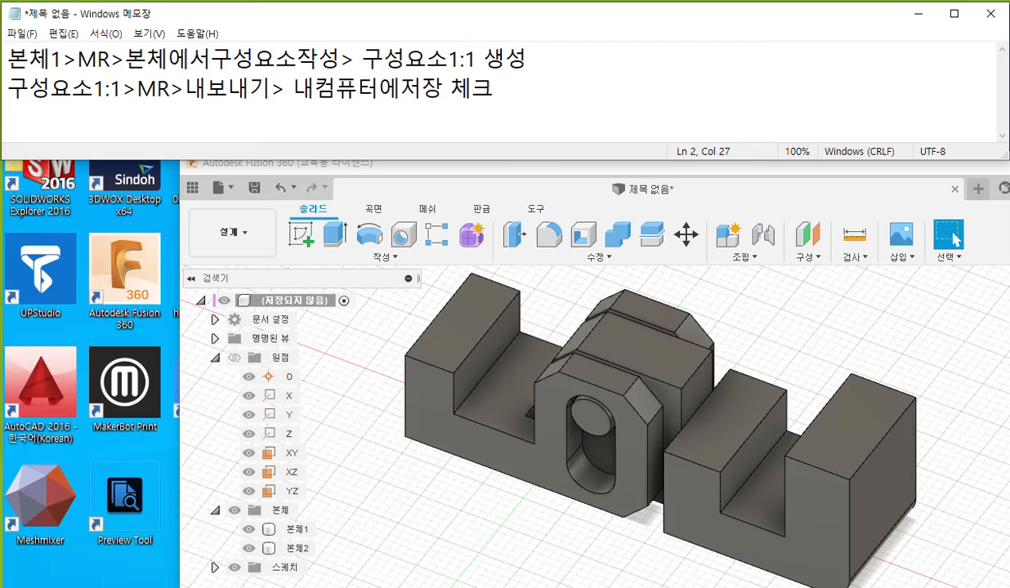
type("ㅓ튼")
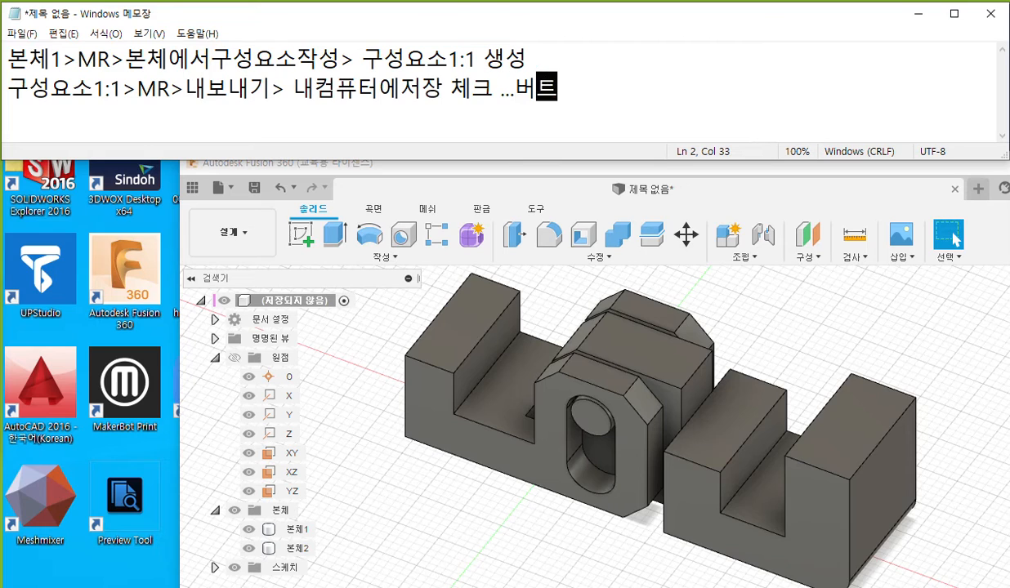
- Complete the second note line with the save path and file name ">경로:이름폴더/20211025폴더>25_01.f3d"
type(">")
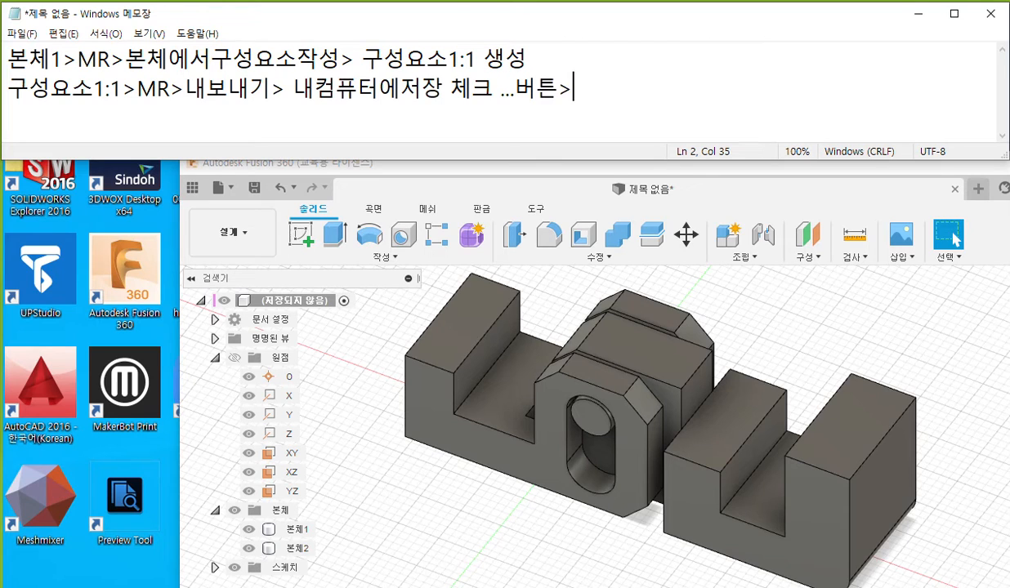
type("경로")
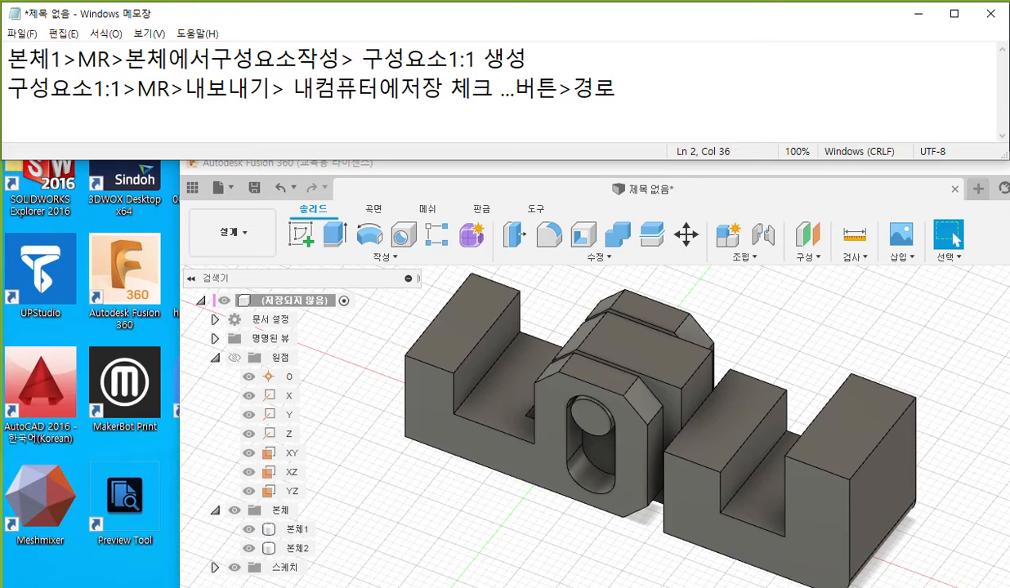
type(":이름폴더")
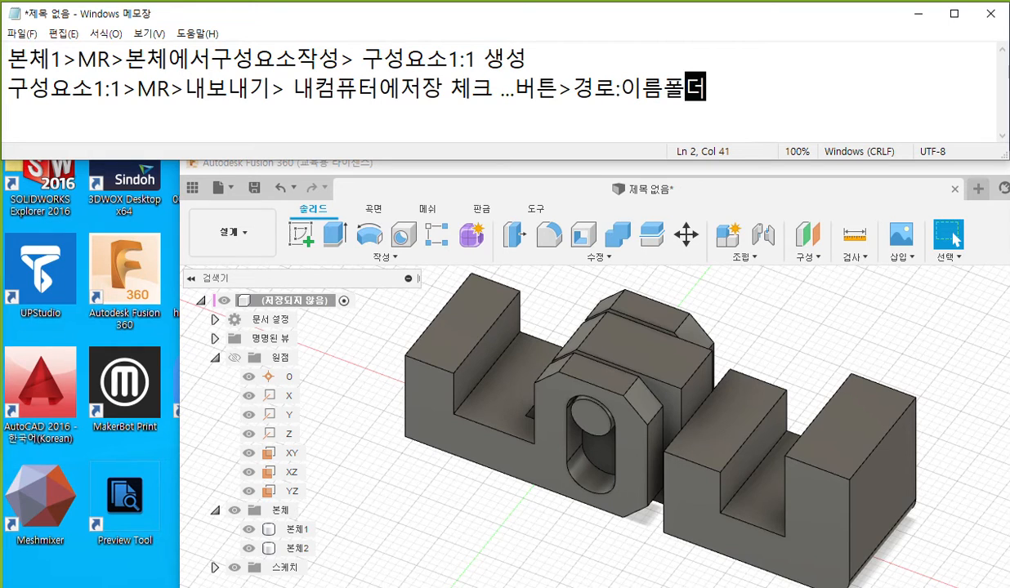
type("/")
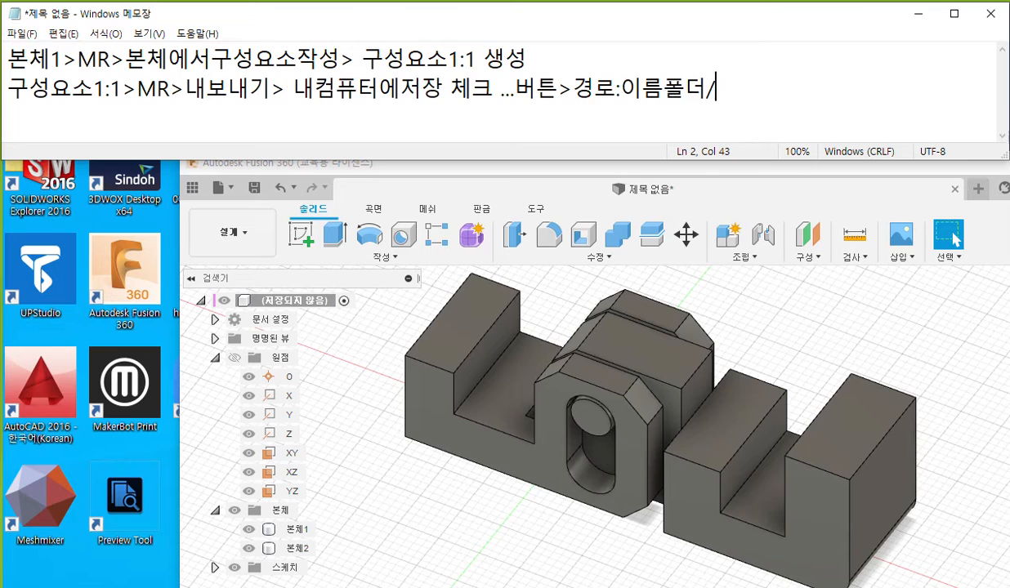
type("2021102")
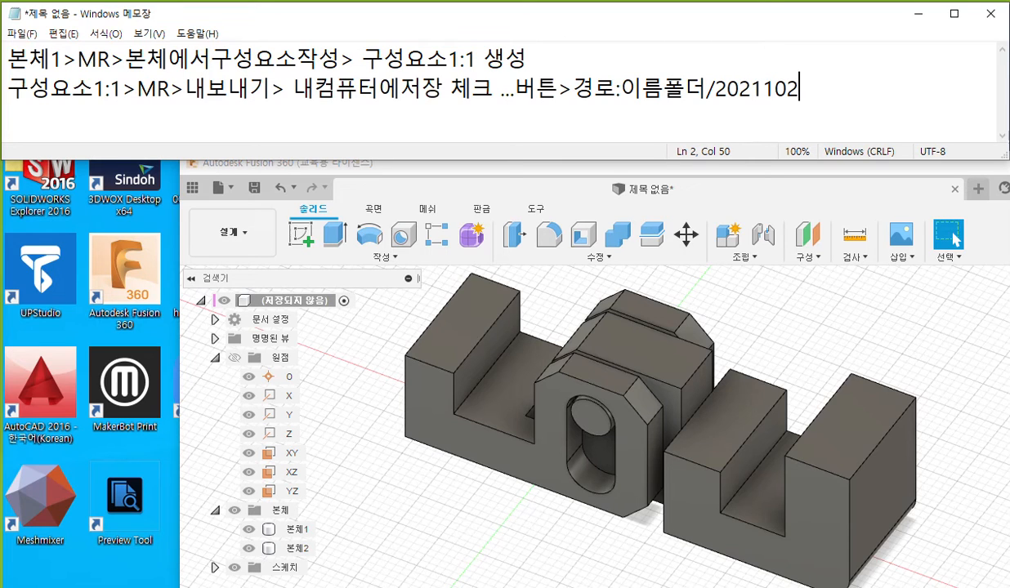
type("5폴더")
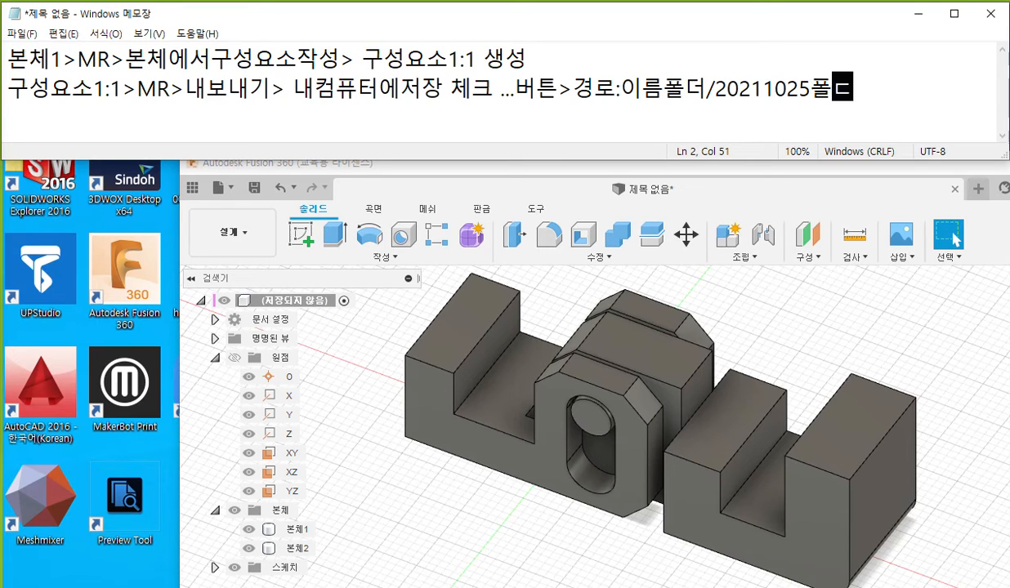
type(">")
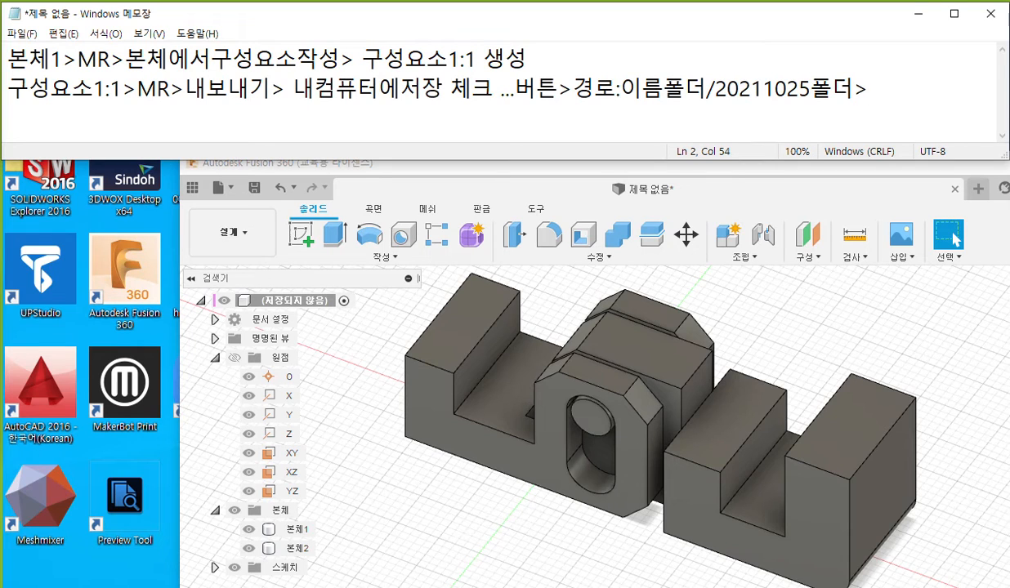
type("25_01.")
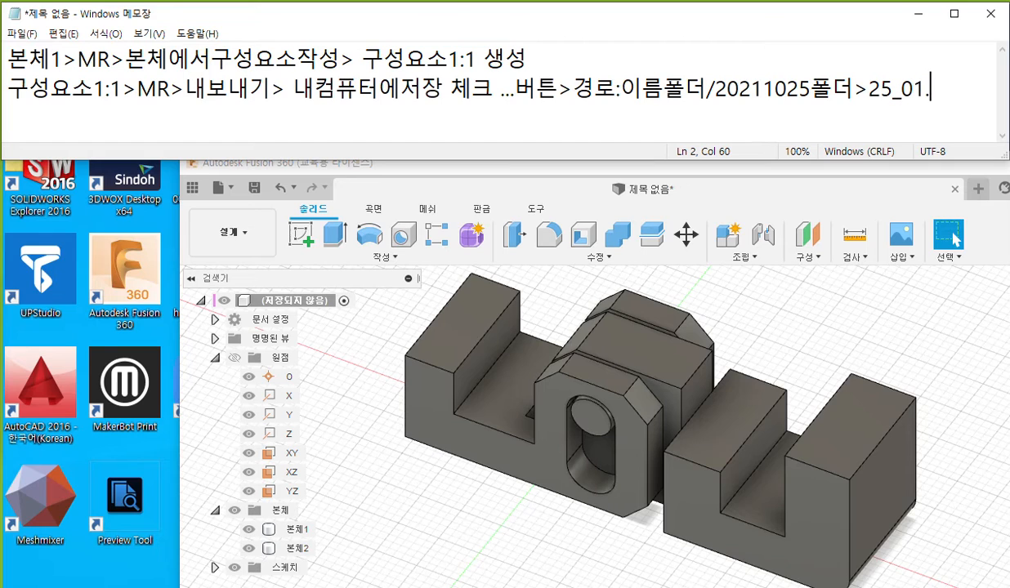
type("f3d")
- Duplicate the whole second note line as a third line directly below it
key("shift+Left")
left_click_drag(963, 88, 7, 88)
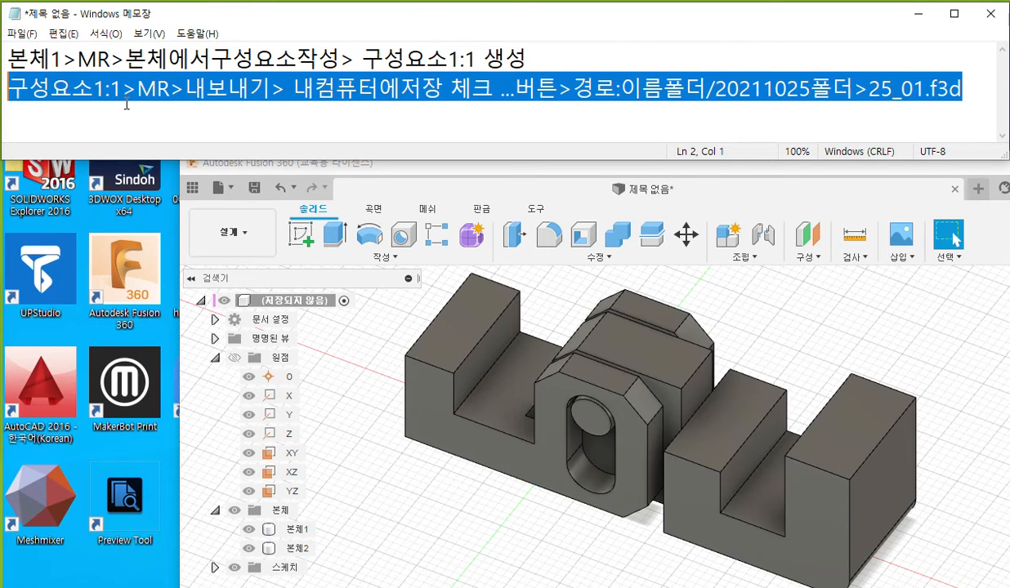
left_click(979, 97)
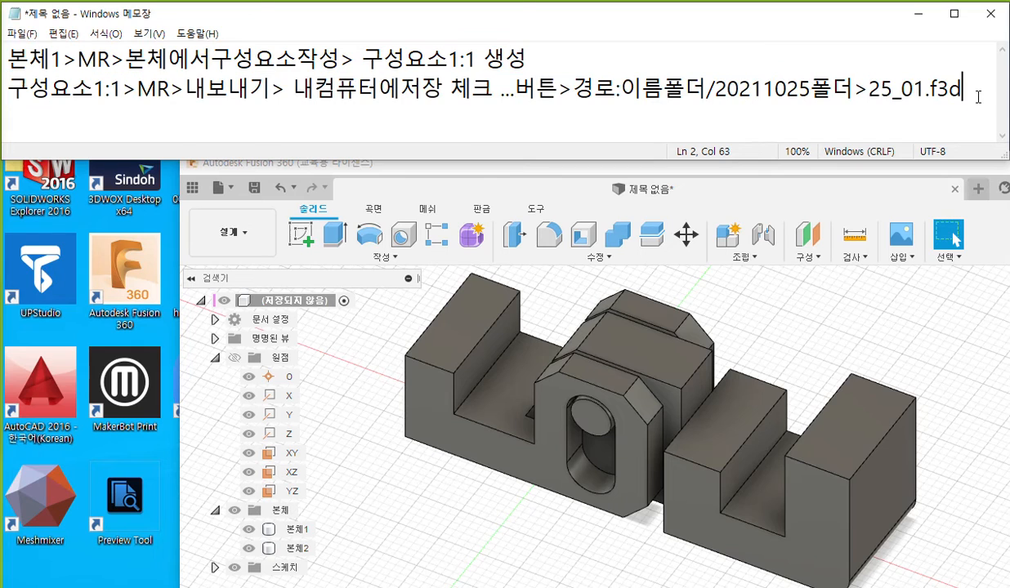
key("Return")
key("ctrl+v")
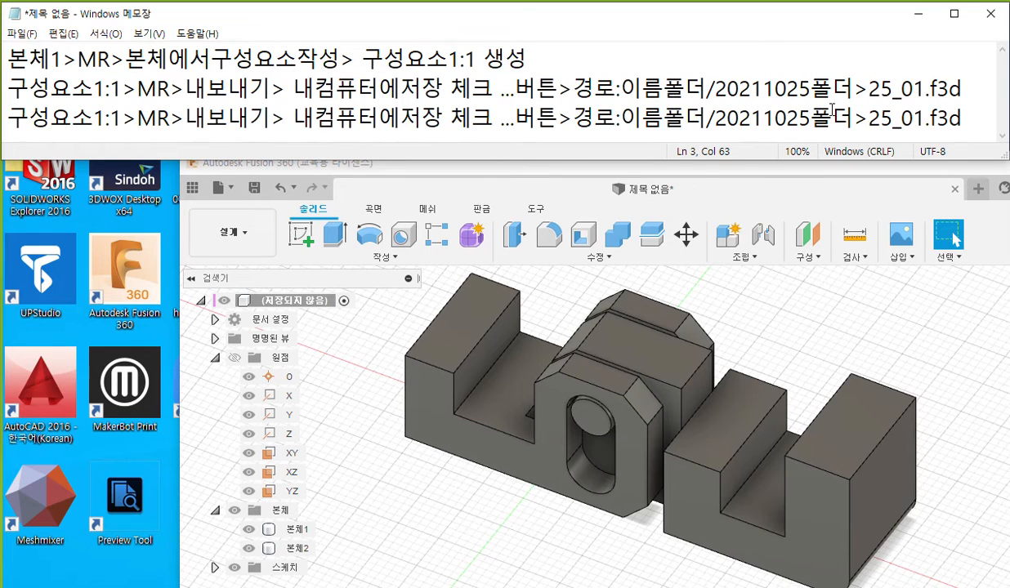
- In the third note line, replace the text from "내컴퓨터에저장" through the folder path with "같은경로" and change the file extension to STEP
left_click_drag(292, 119, 853, 120)
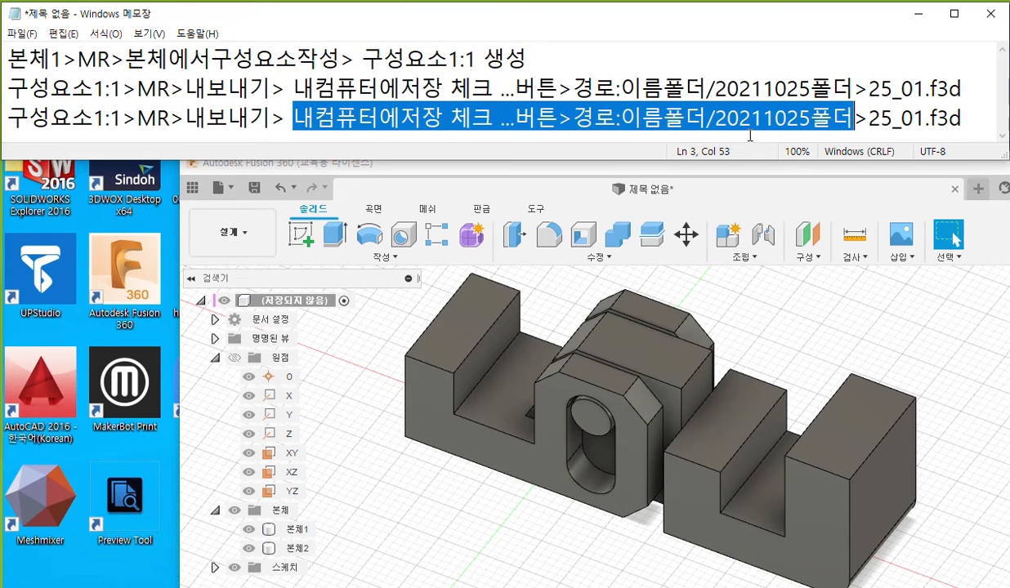
type("같은경로")
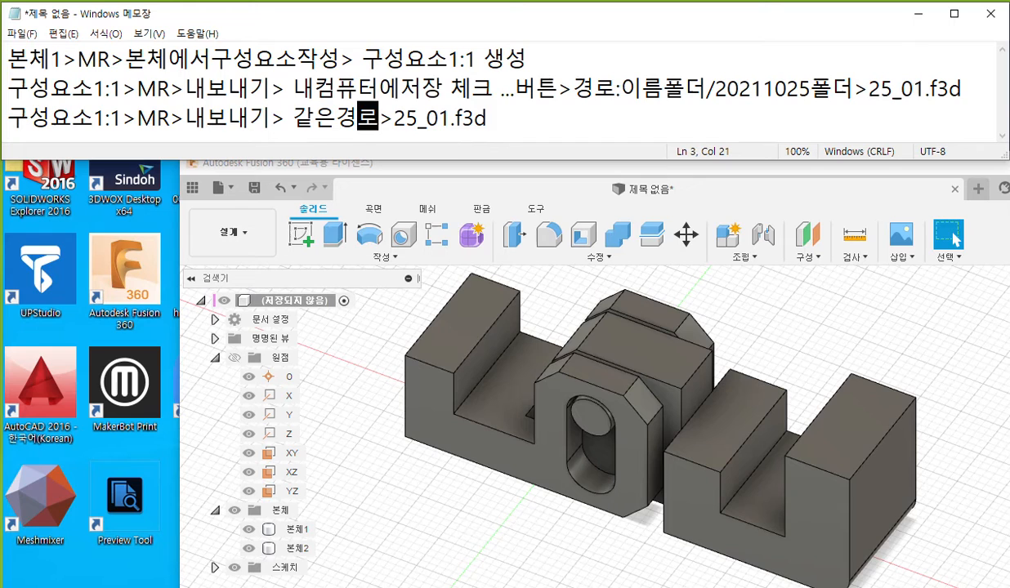
left_click_drag(455, 119, 515, 117)
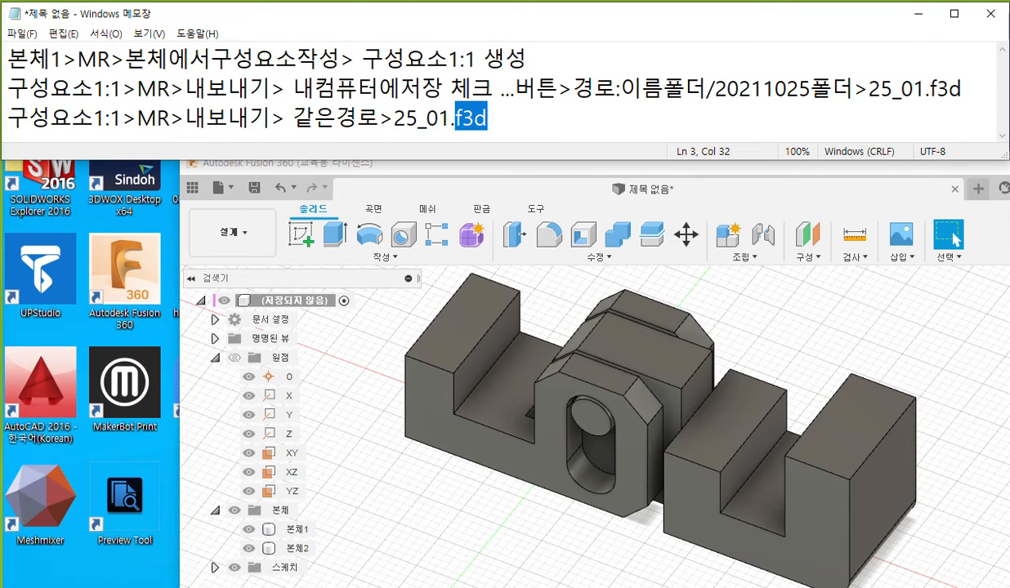
type("T")
key("BackSpace")
type("sT")
key("BackSpace")
key("BackSpace")
type("S")
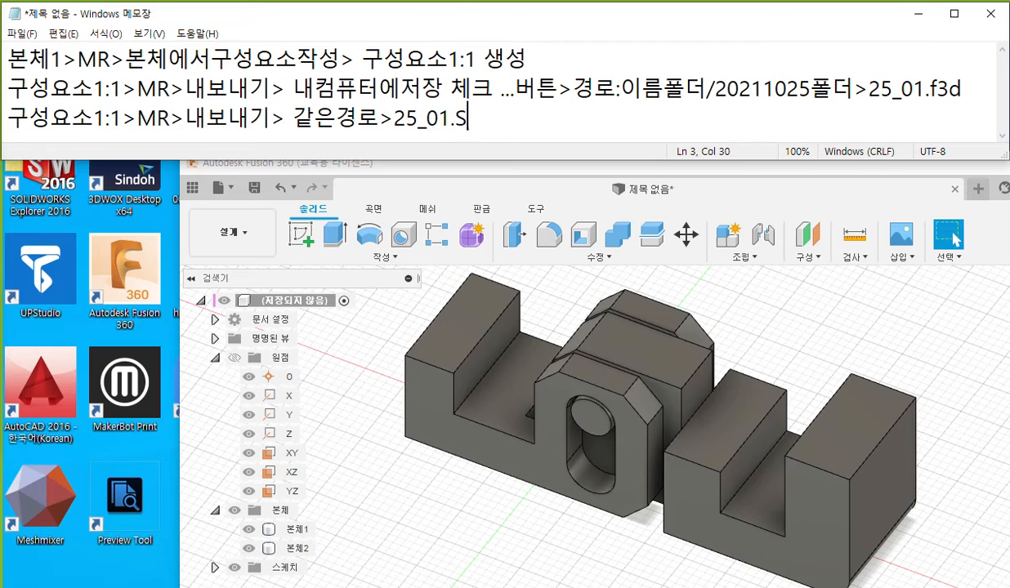
type("TEP")
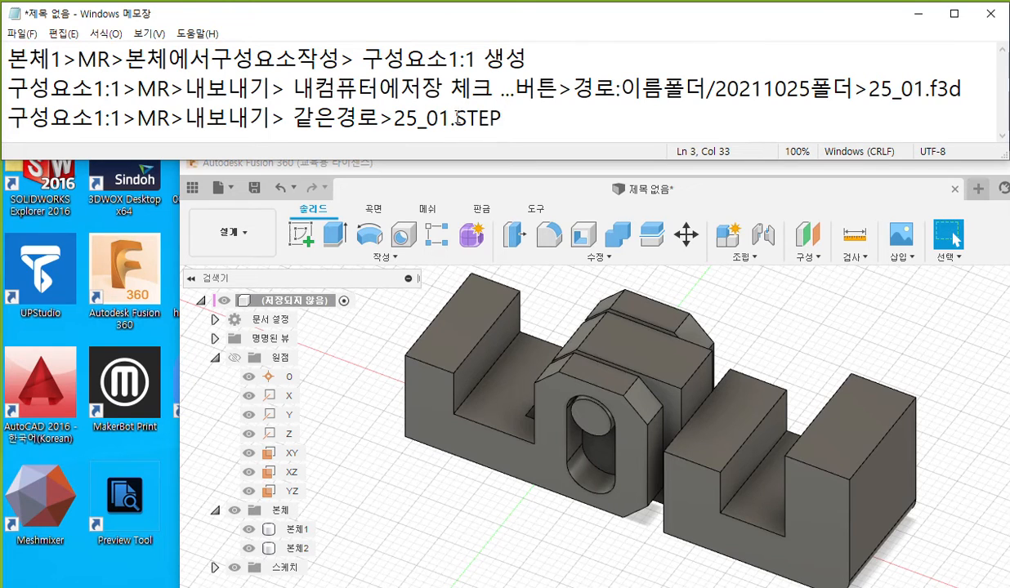
- Copy the file name 25_01 from the third note line, switch to Fusion 360 and create a component from 본체1
left_click_drag(393, 119, 451, 118)
key("ctrl+c")
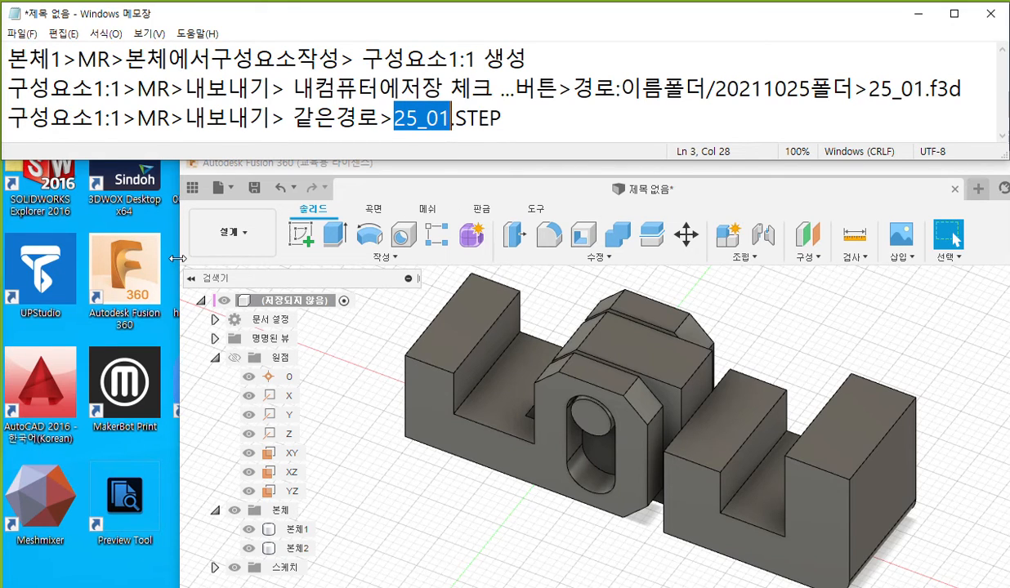
left_click_drag(178, 258, 180, 259)
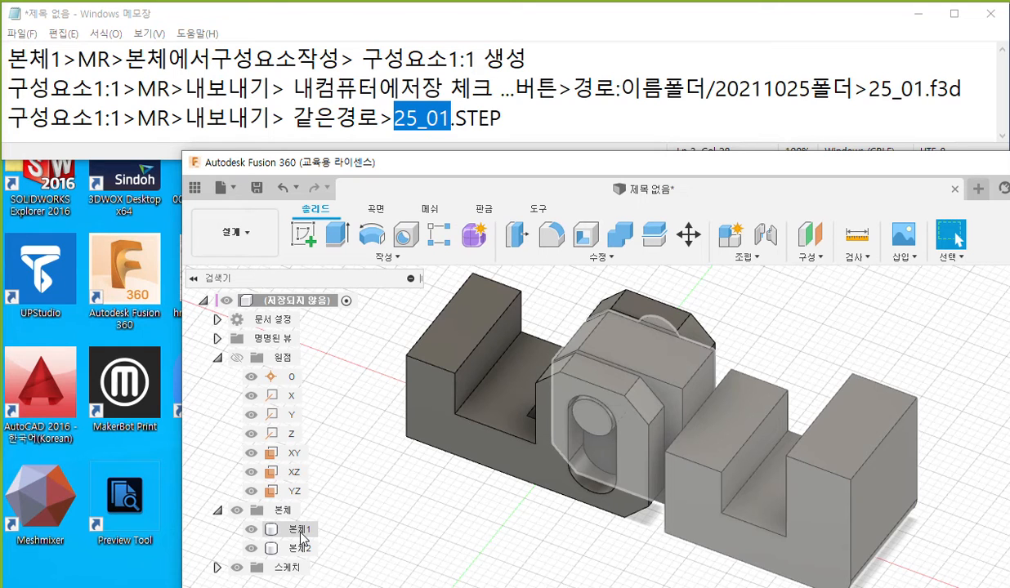
right_click(301, 537)
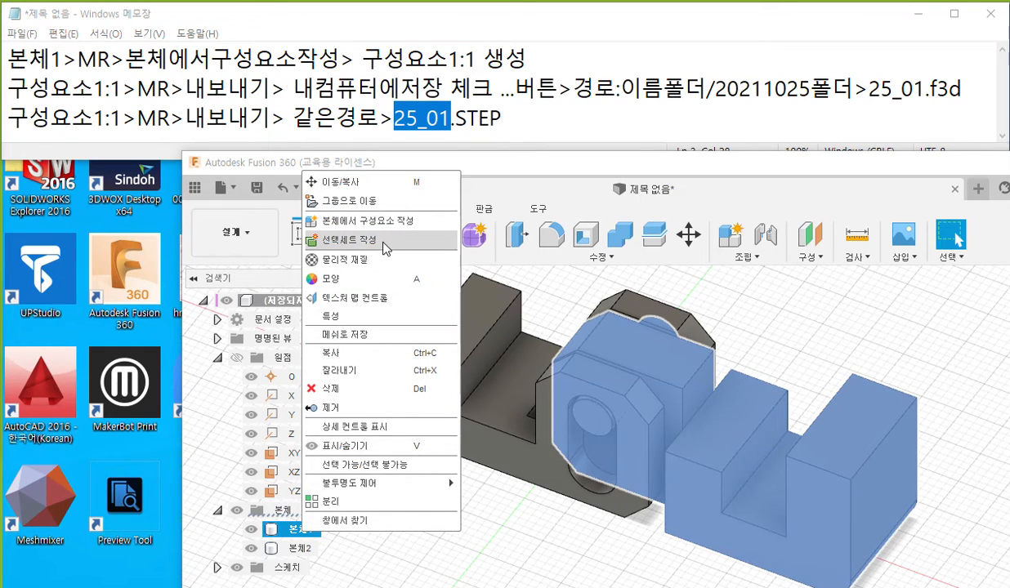
left_click(369, 221)
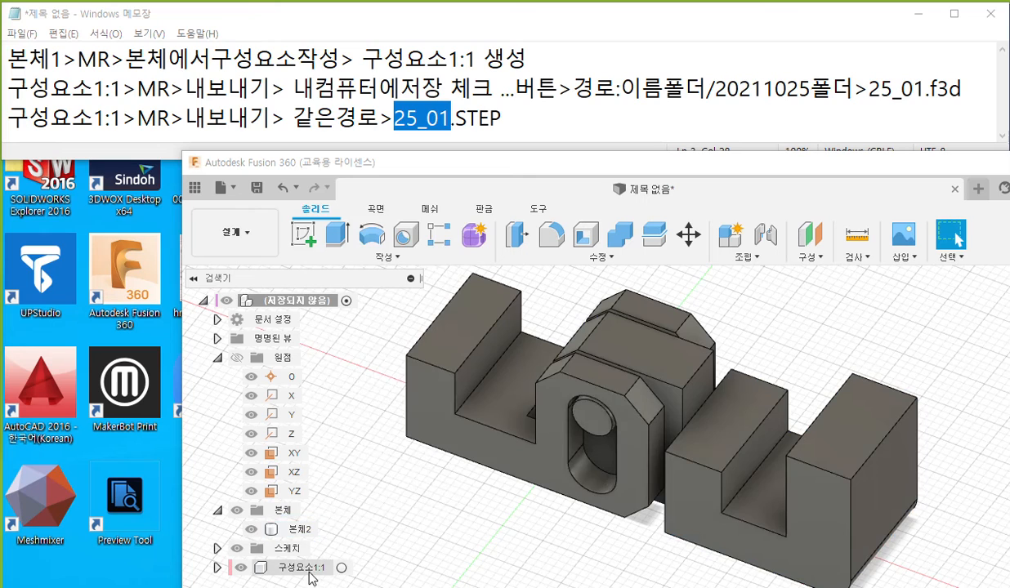
- Start exporting component 구성요소1:1 as a Fusion f3d file and name it 25_01
left_click(310, 572)
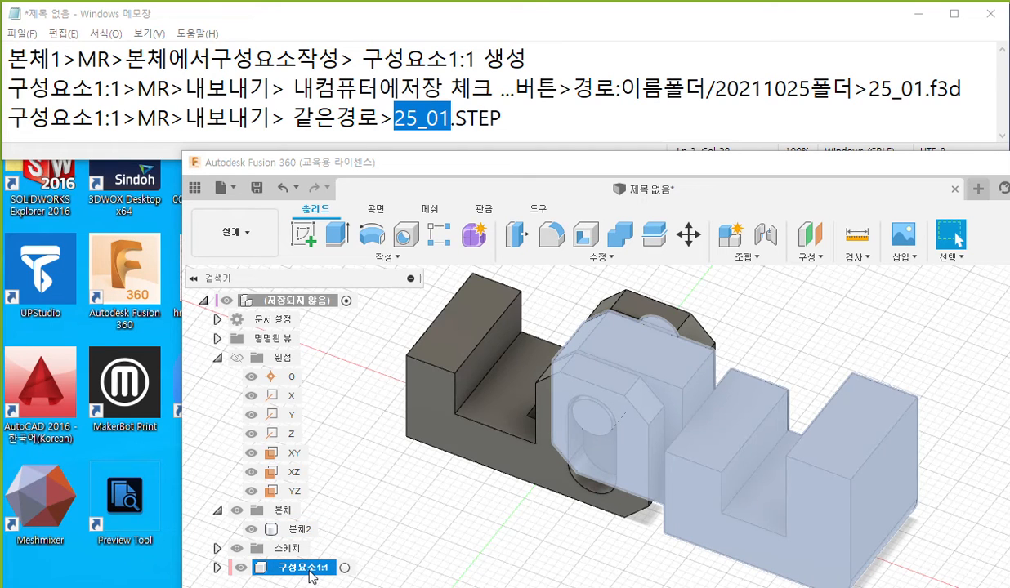
right_click(311, 576)
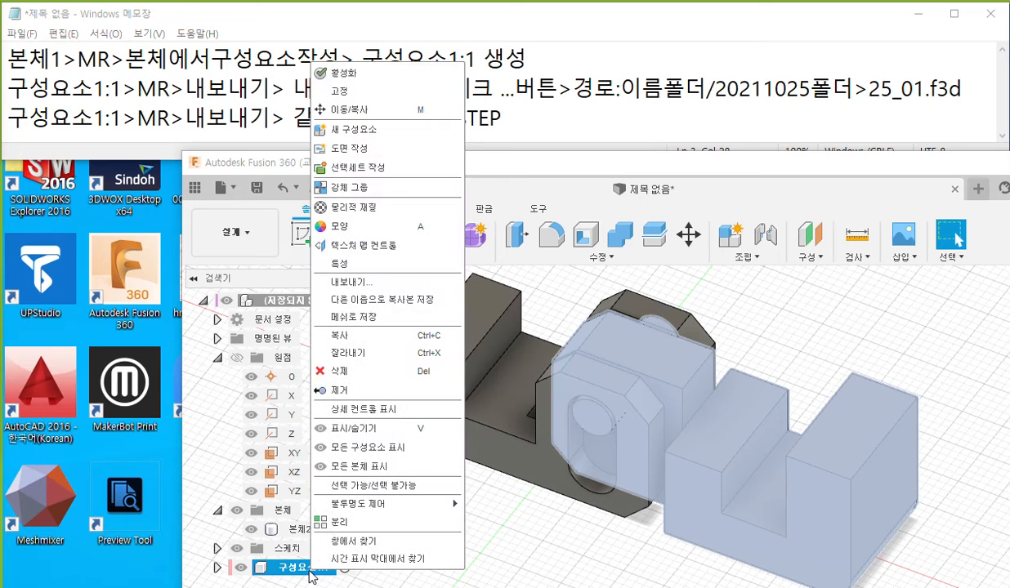
left_click(372, 287)
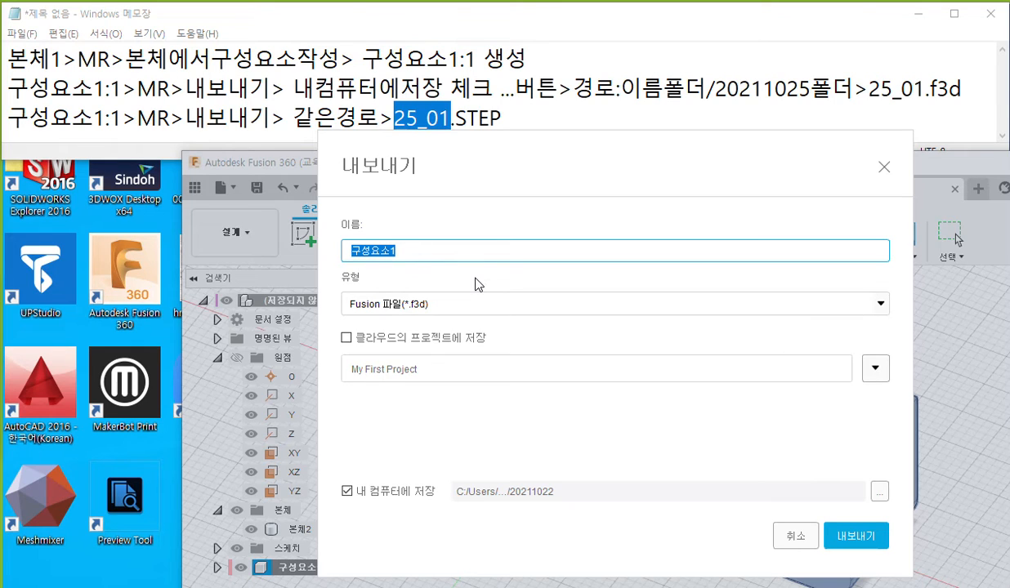
key("ctrl+v")
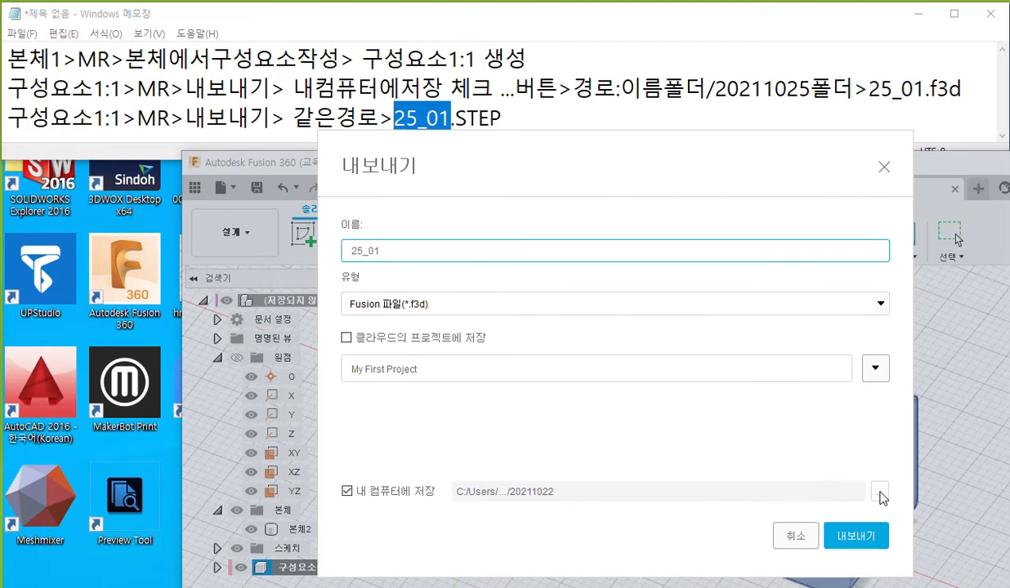
- Create a 20211025 folder inside the personal-name folder on the desktop and export 25_01.f3d into it
left_click(880, 493)
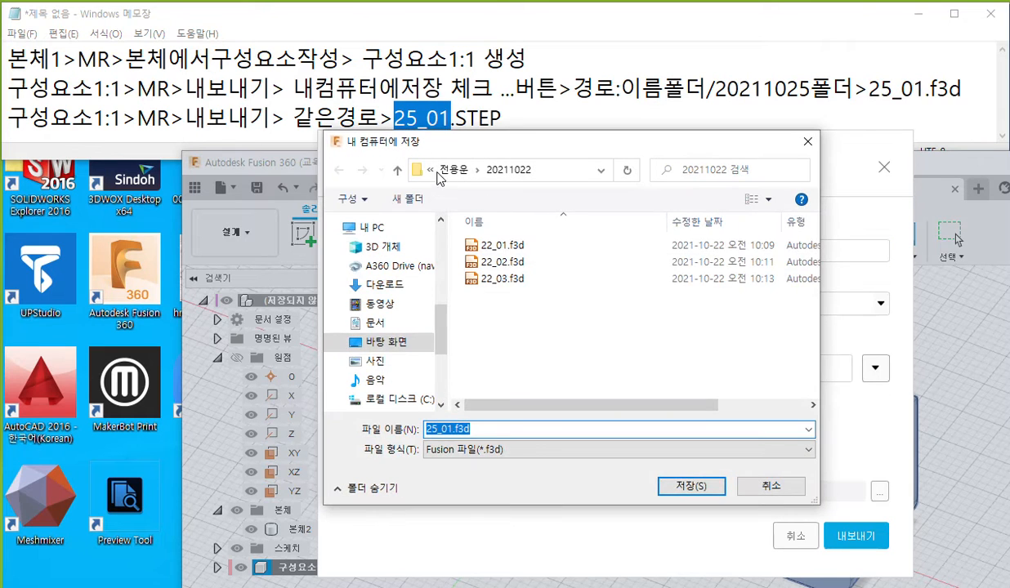
left_click(455, 169)
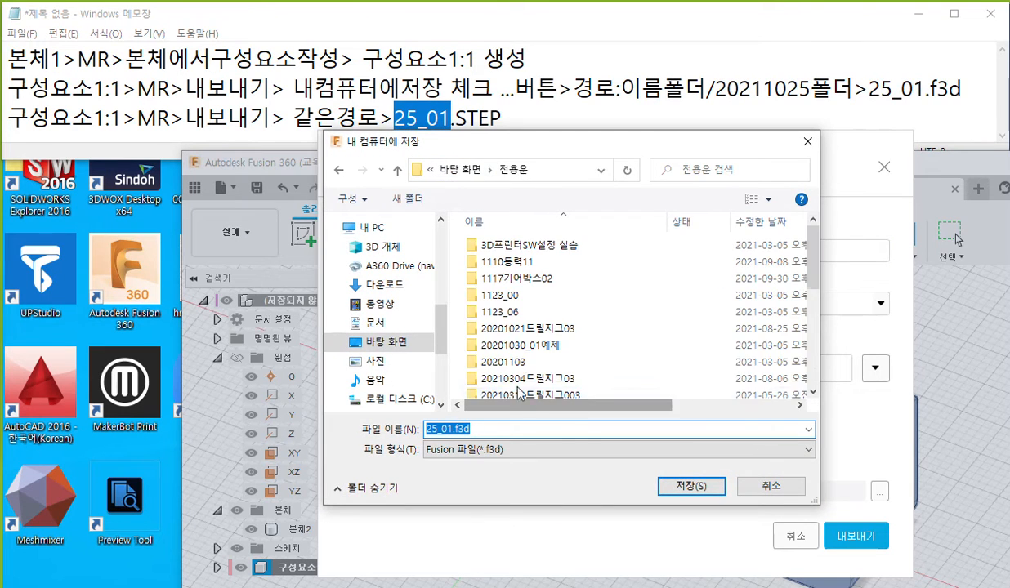
left_click(414, 206)
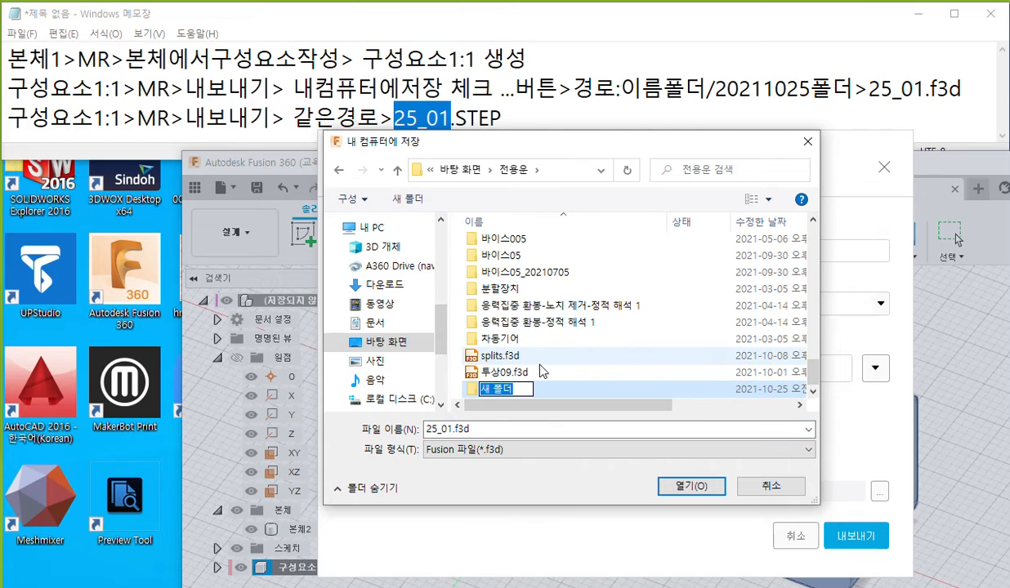
type("20211025")
key("Return")
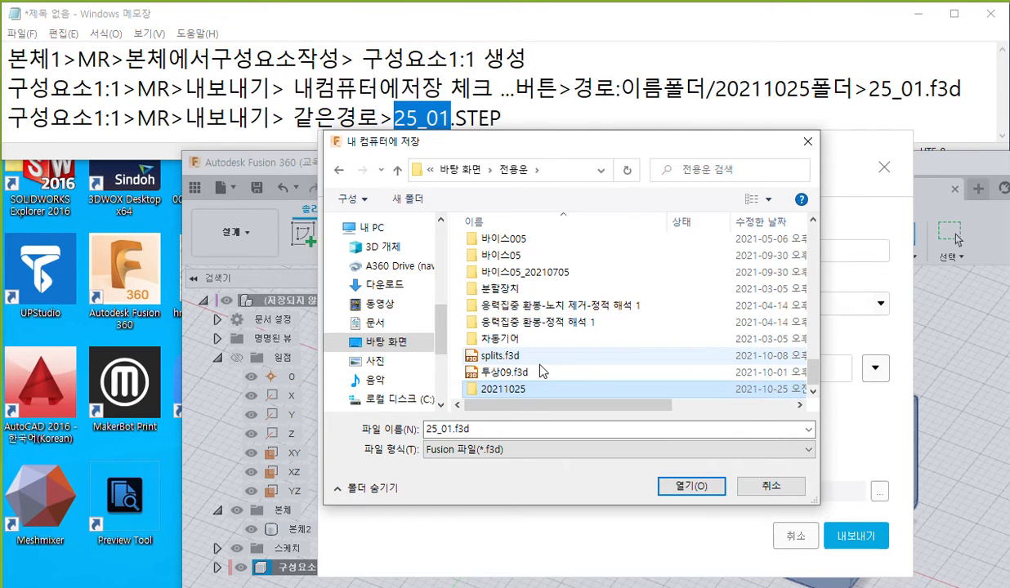
key("Return")
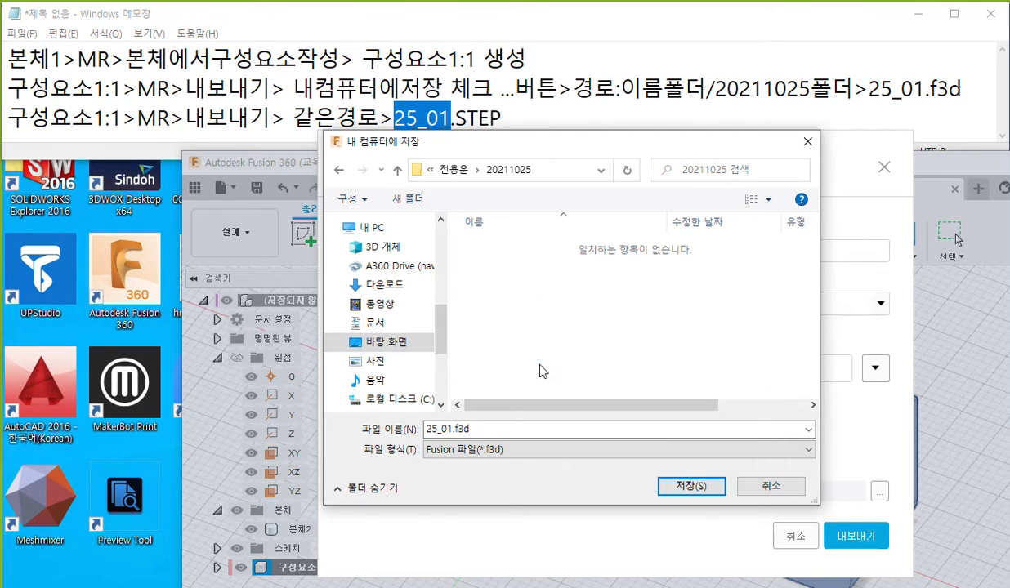
left_click(691, 487)
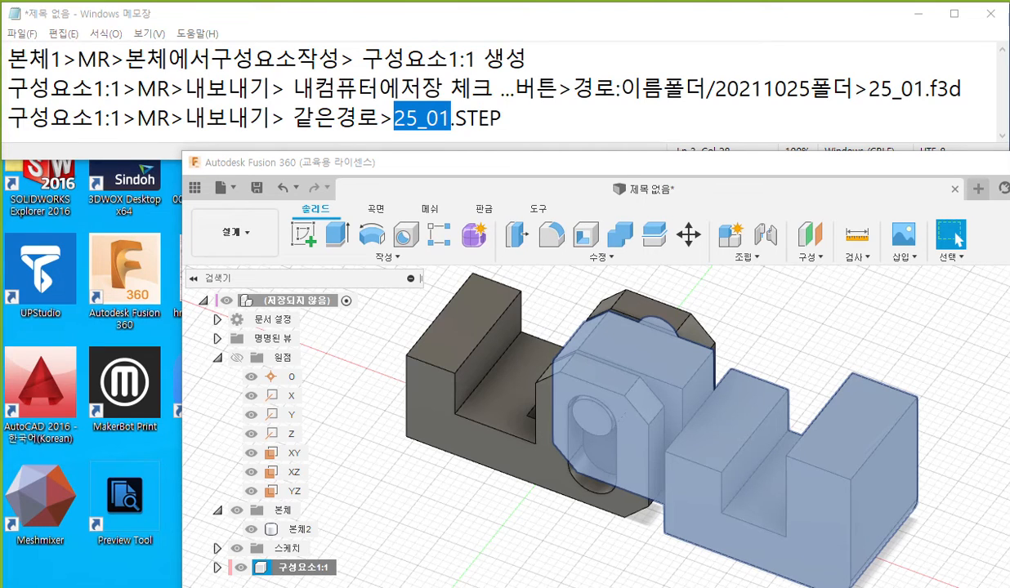
left_click_drag(28, 181, 115, 166)
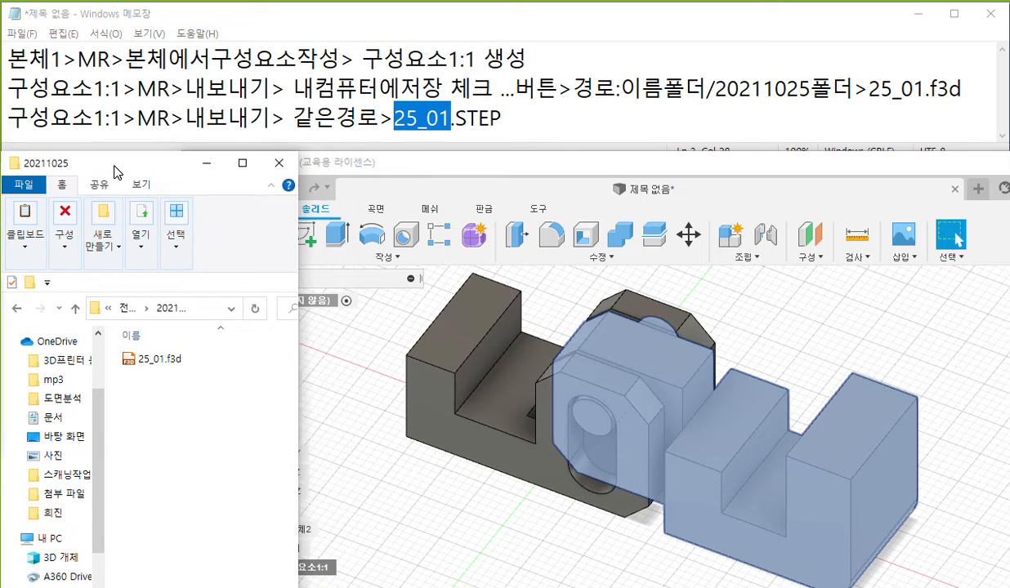
left_click(350, 360)
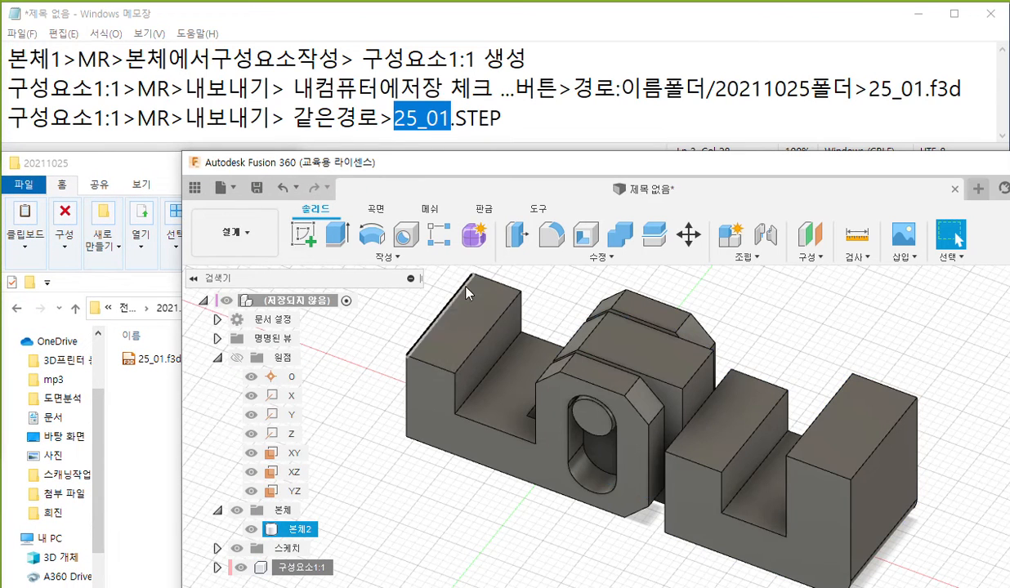
- Export component 구성요소1:1 as a STEP file named 25_01 to the same 20211025 folder and check the folder for it
right_click(319, 569)
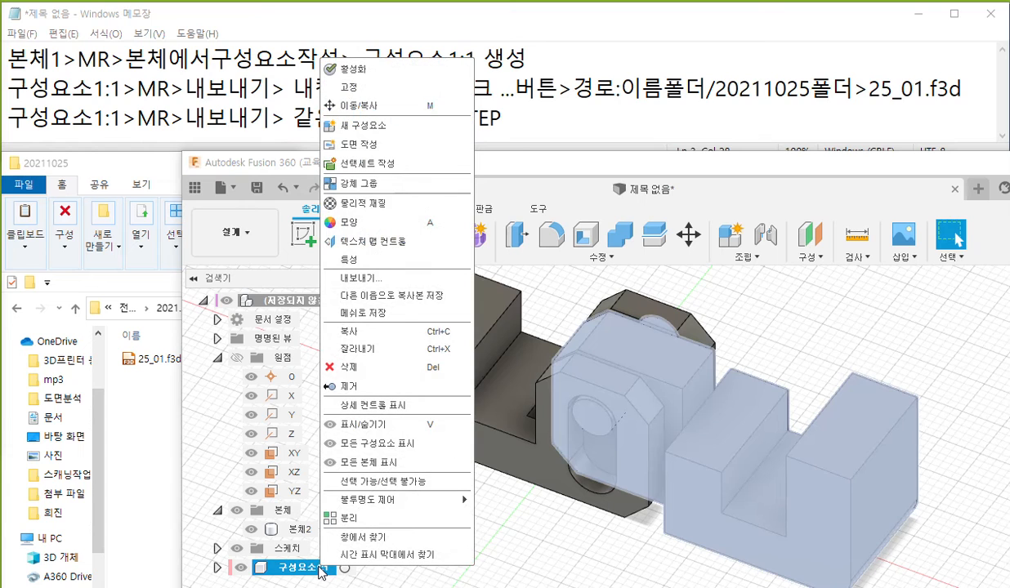
left_click(405, 281)
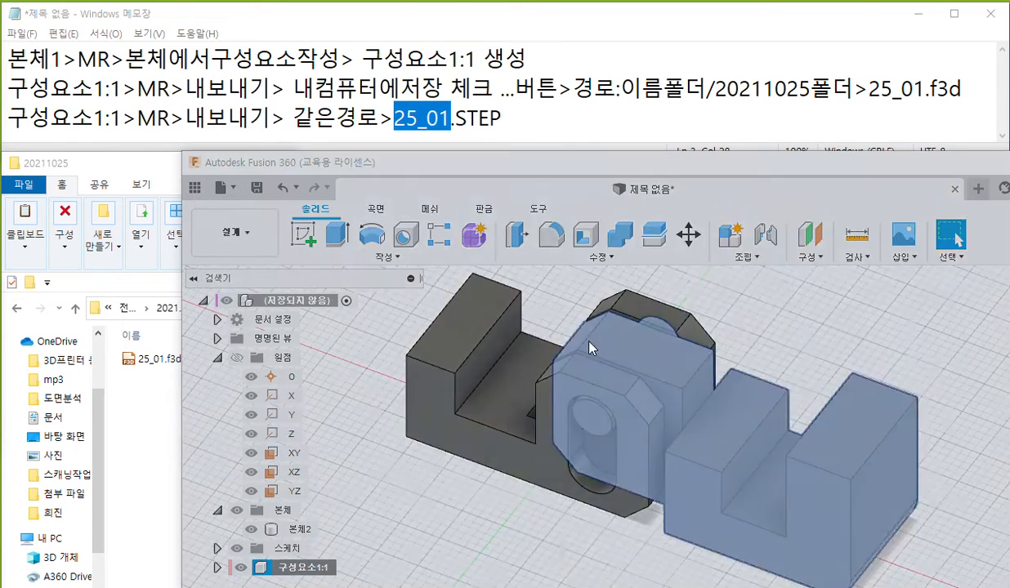
left_click_drag(486, 163, 475, 150)
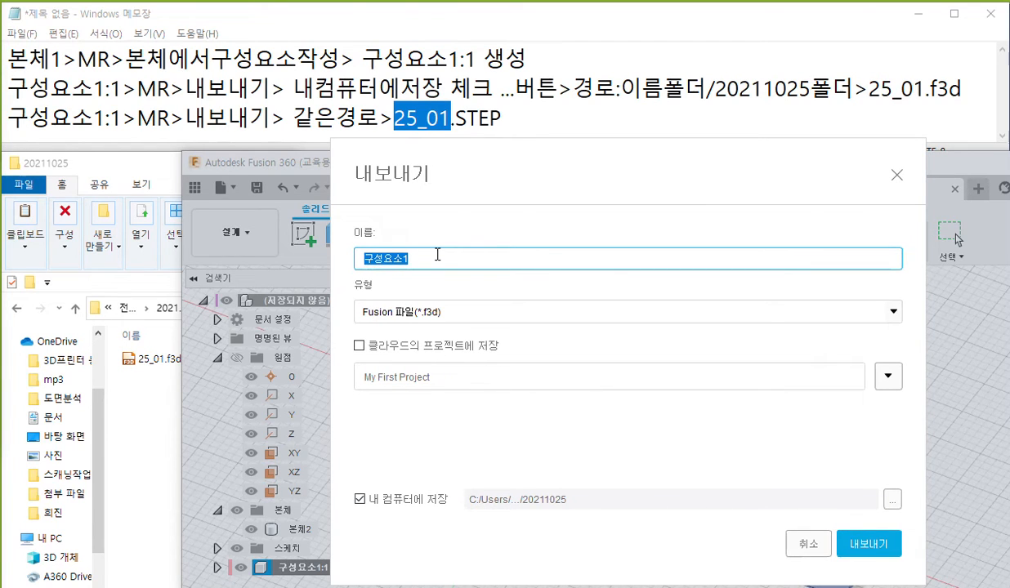
type("25_01")
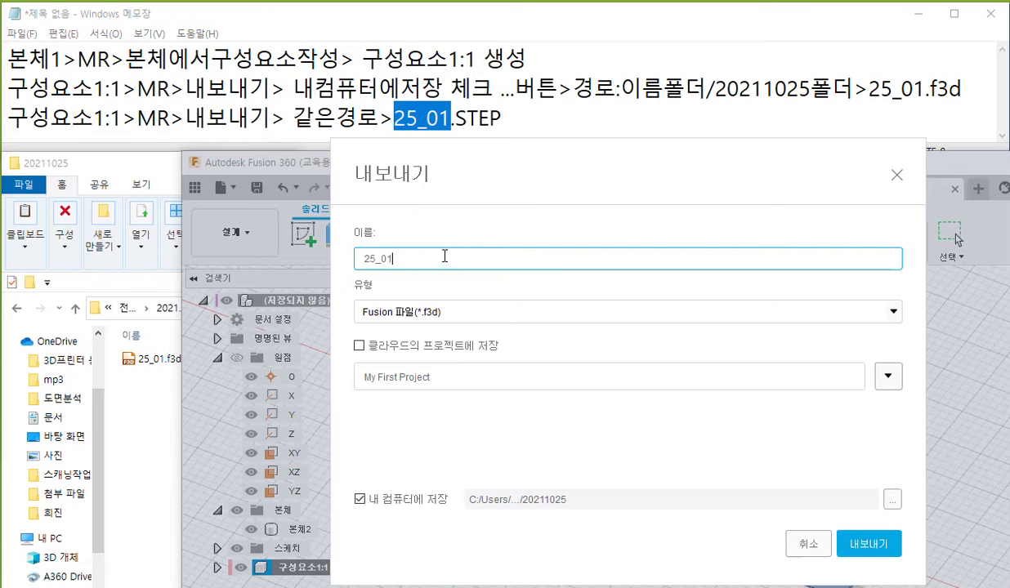
left_click(482, 314)
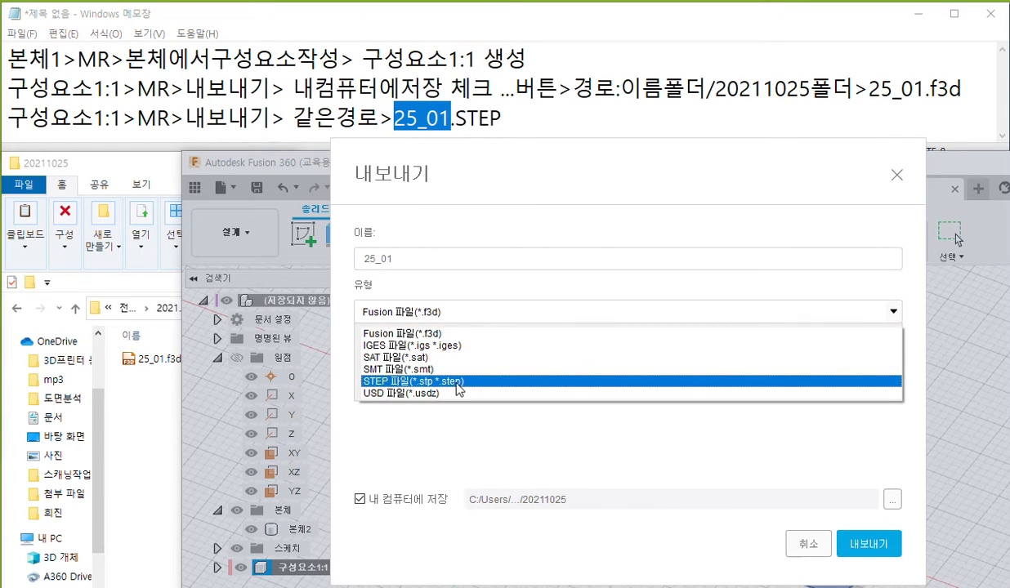
left_click(456, 382)
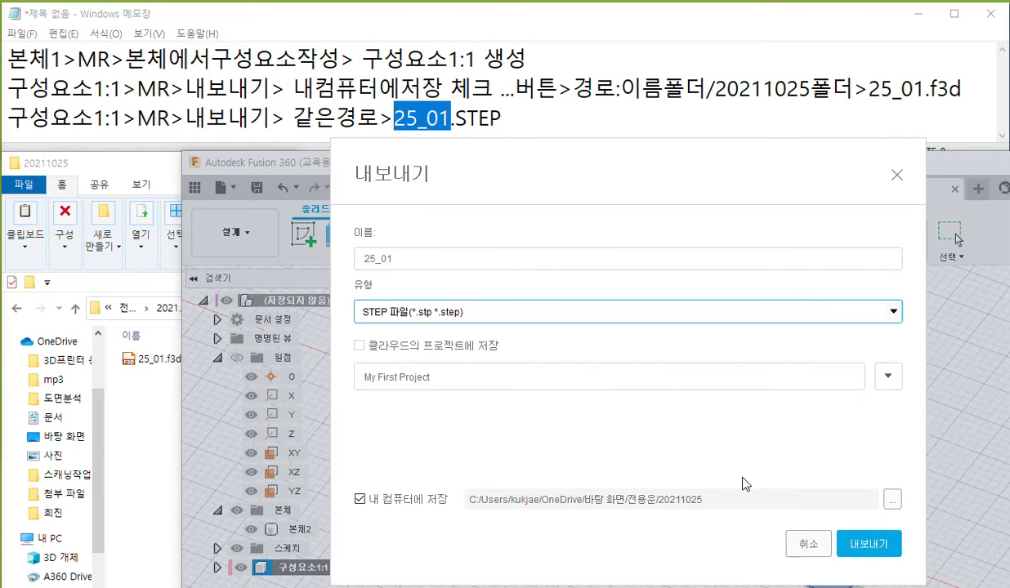
left_click(868, 546)
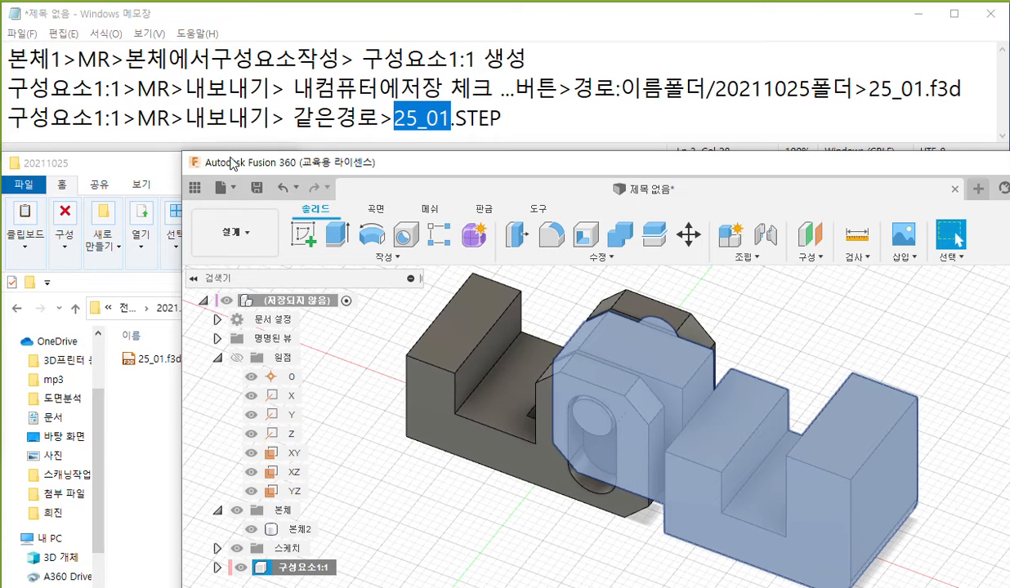
left_click_drag(232, 164, 290, 161)
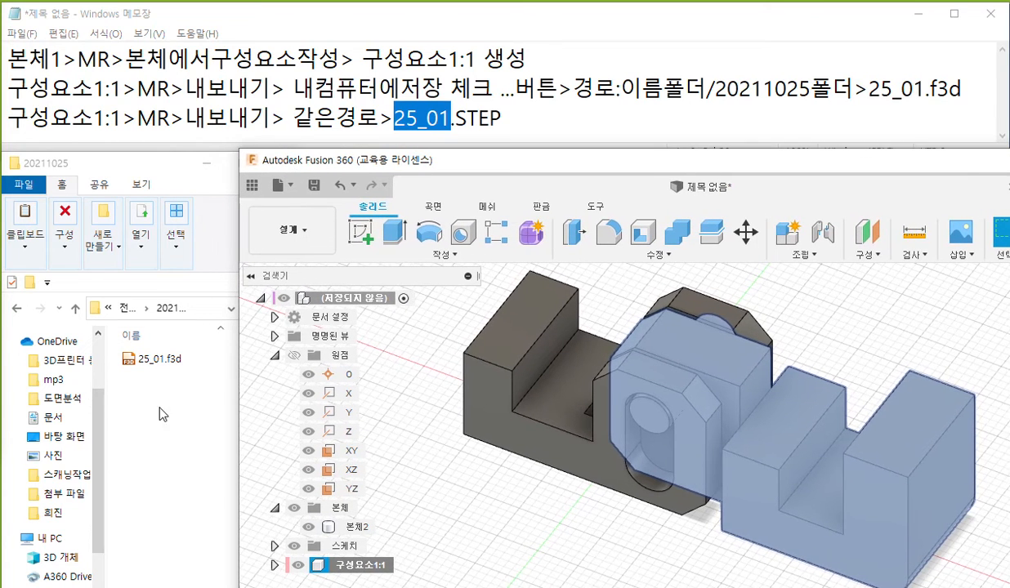
left_click(183, 456)
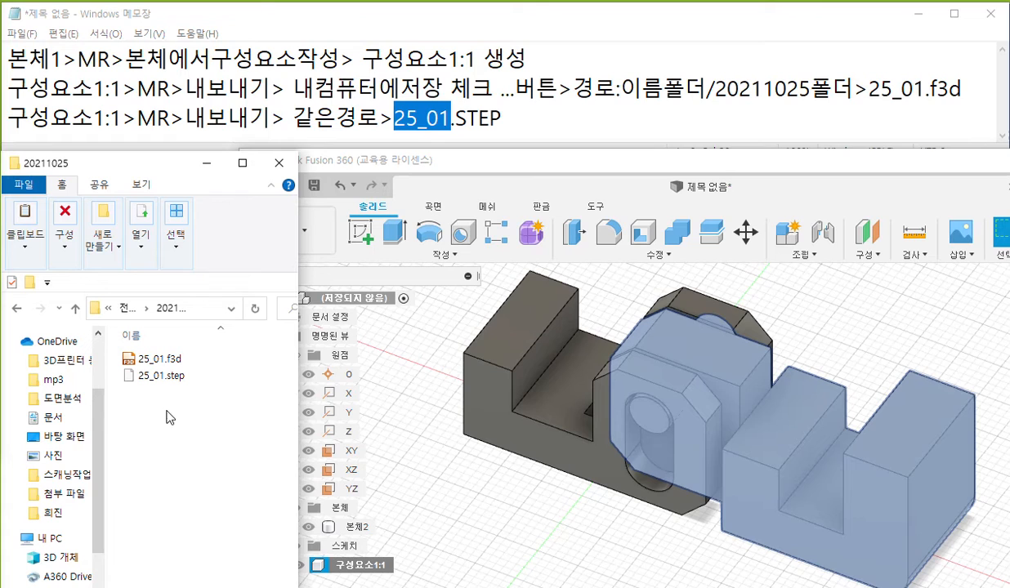
left_click(442, 354)
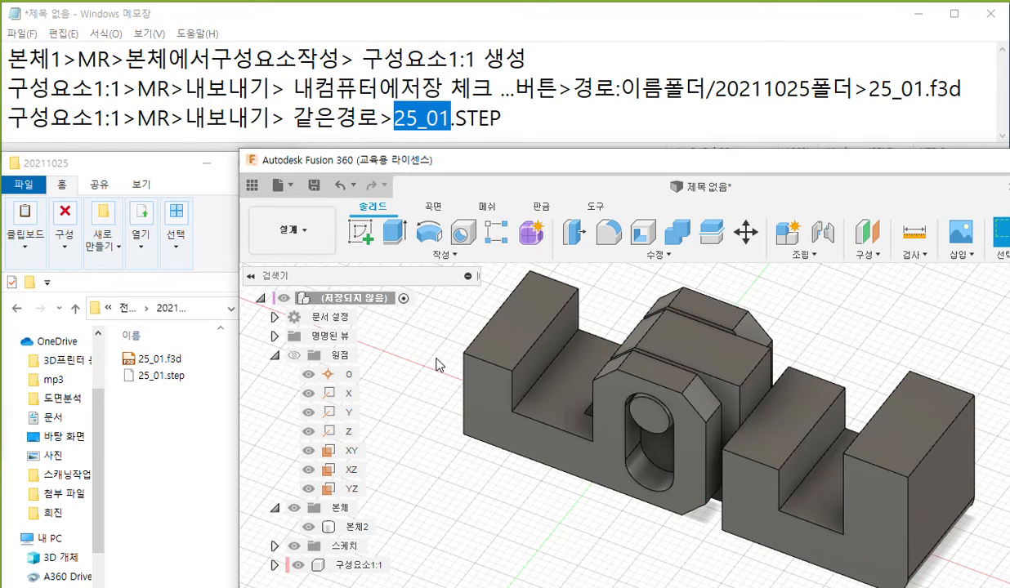
- In the Notepad notes, duplicate all three lines directly below the existing ones
left_click(507, 118)
left_click_drag(501, 118, 8, 57)
key("ctrl+c")
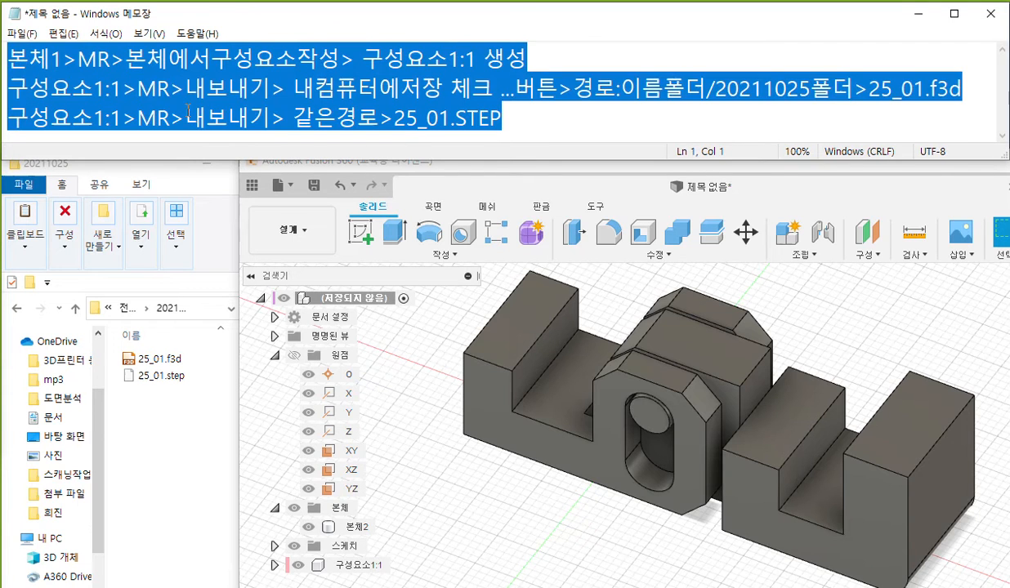
left_click(530, 124)
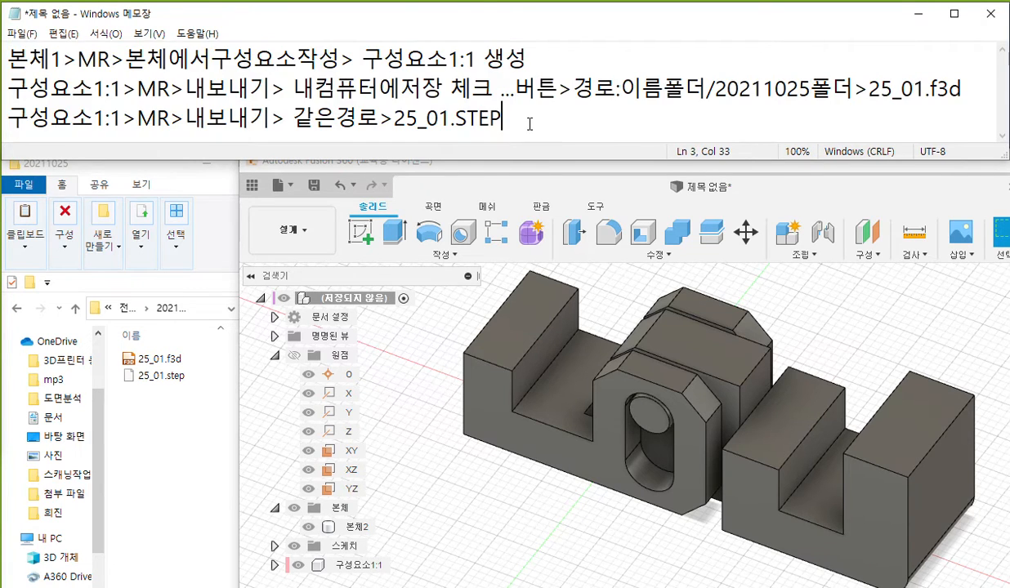
key("Return")
key("ctrl+v")
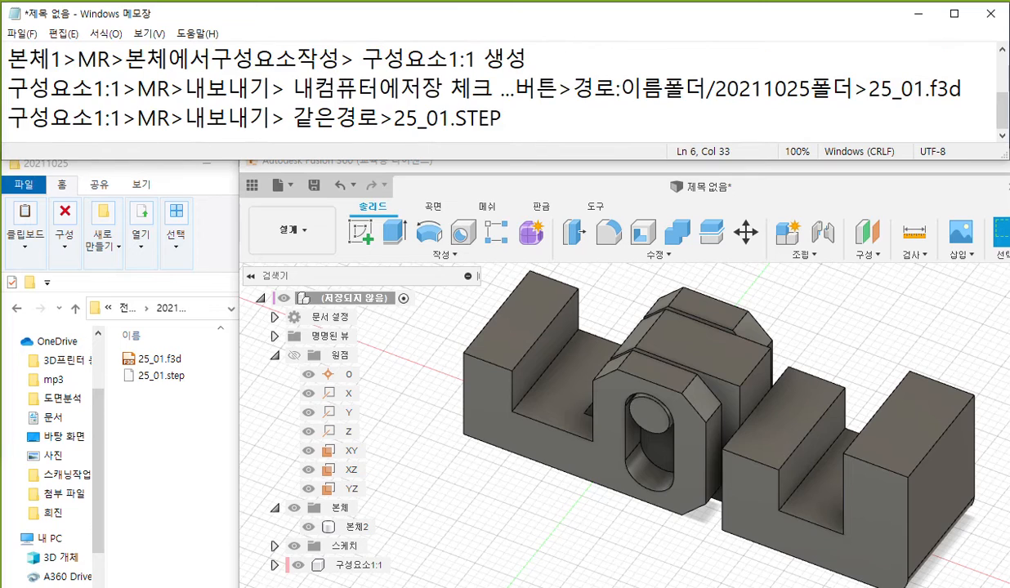
- In the copied note lines, change 본체1 to 본체2 and every 구성요소1:1 to 구성요소2:1
left_click(54, 59)
key("shift+Right")
type("2")
left_click_drag(451, 60, 459, 60)
type("2")
left_click_drag(93, 89, 104, 119)
type("22")
- In the copied f3d export line, replace the text from "내컴퓨터에저장" through the folder path with "같은경로>"
left_click_drag(293, 118, 395, 118)
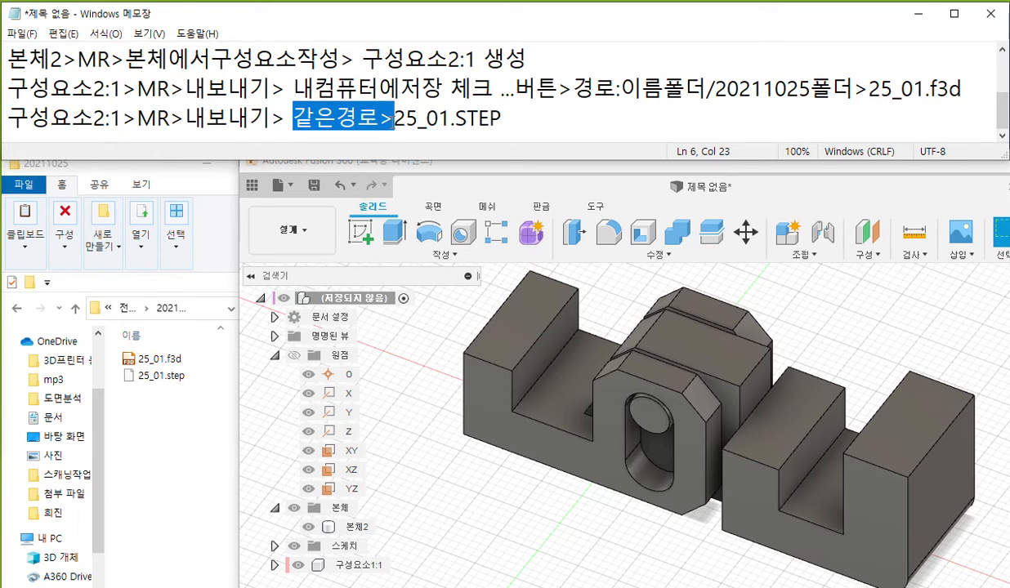
left_click_drag(295, 87, 868, 88)
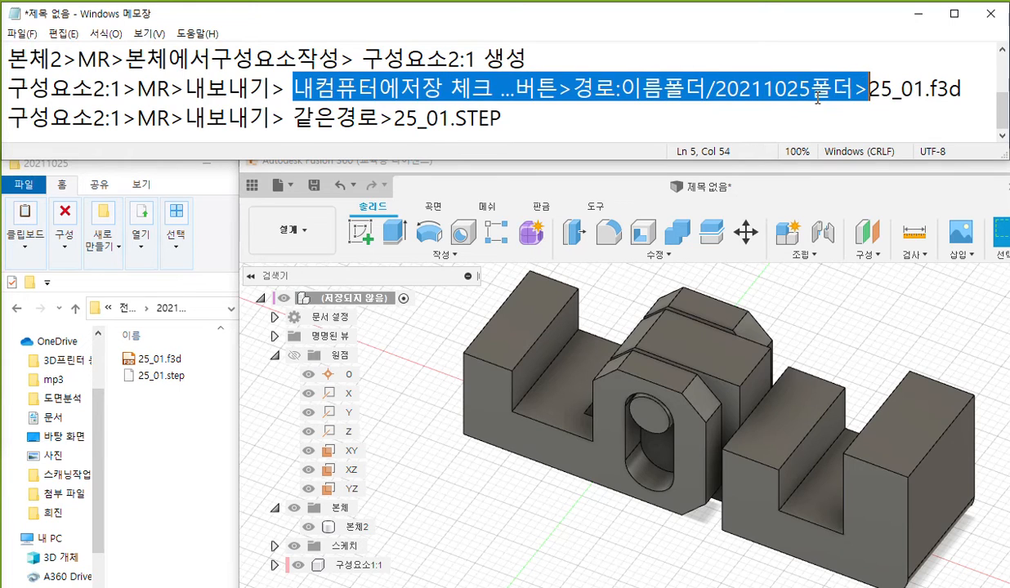
type("같은경로>")
- Change the file name to 25_02 in both copied export lines
left_click(442, 88)
key("shift+Right")
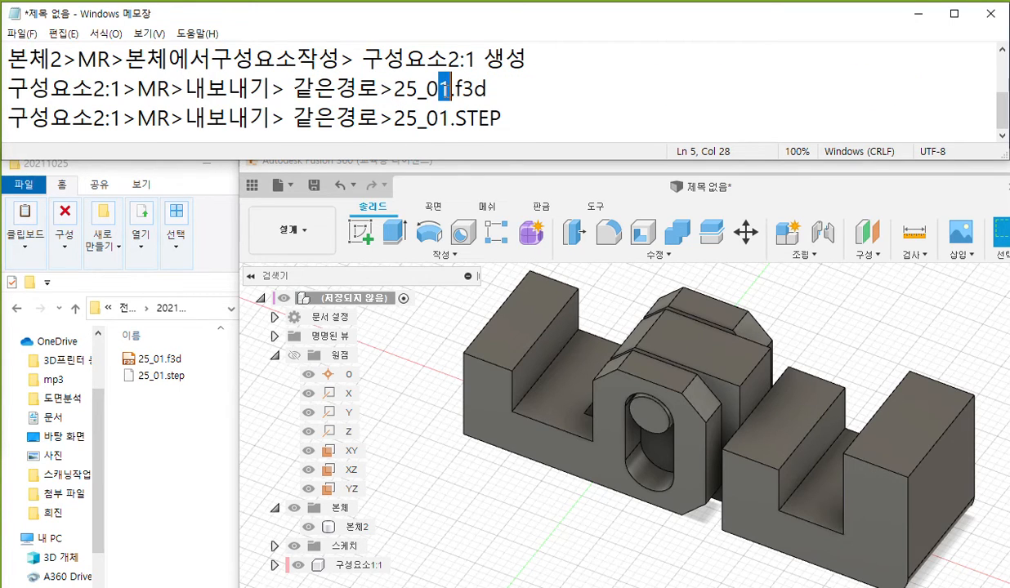
type("2")
left_click(440, 118)
key("shift+Right")
type("2")
- Swap the extensions in the two 25_02 note lines so the first export line ends in STEP and the second in f3d
left_click_drag(456, 120, 514, 124)
key("ctrl+c")
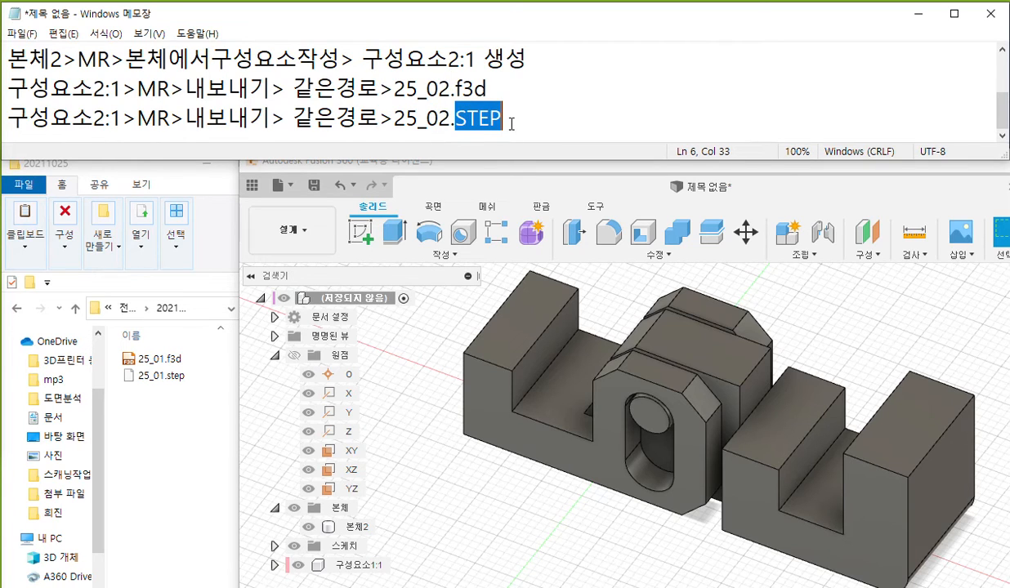
key("BackSpace")
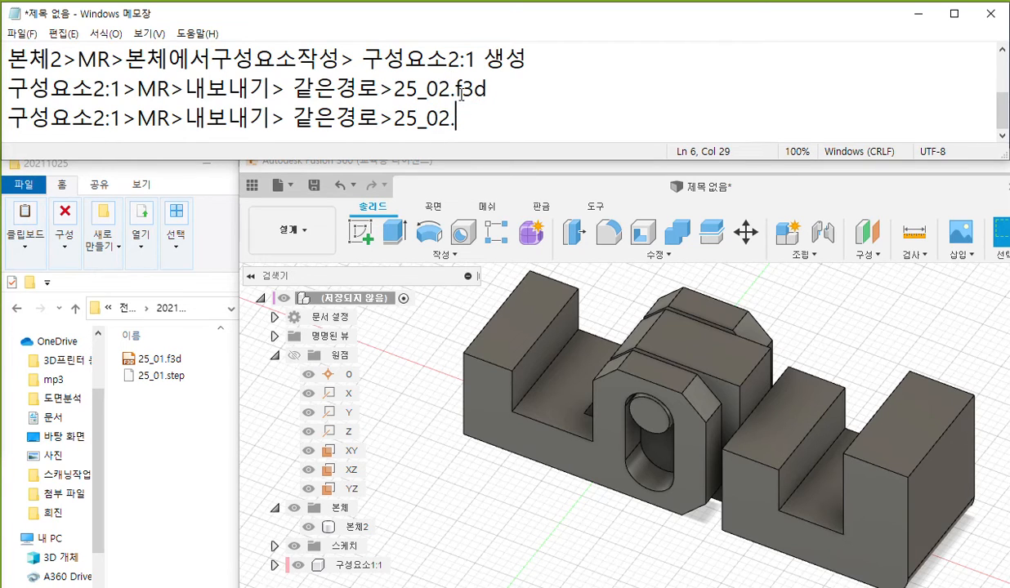
left_click(457, 87)
key("Right")
key("ctrl+v")
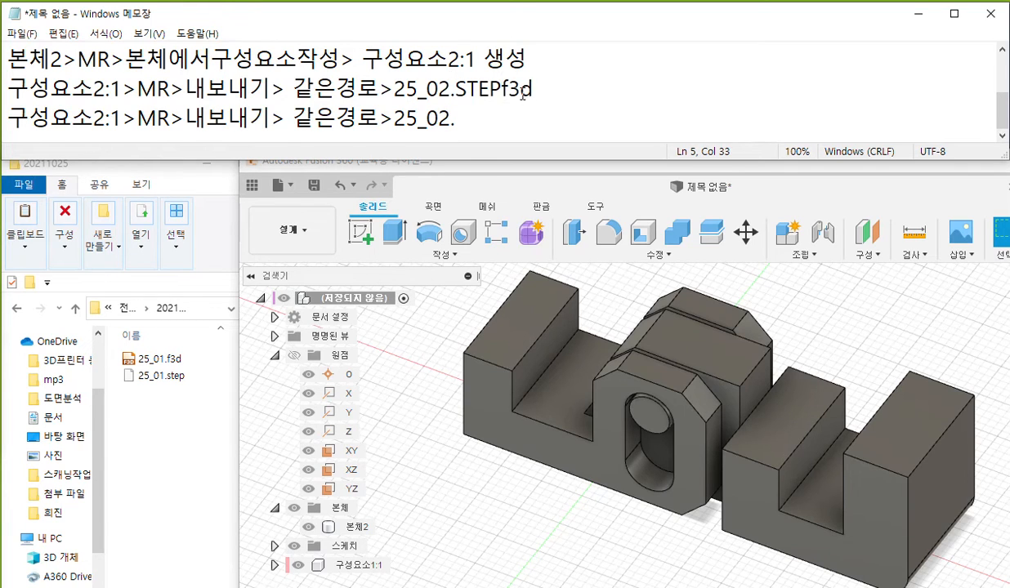
left_click_drag(502, 90, 534, 87)
key("ctrl+x")
left_click(490, 119)
key("ctrl+v")
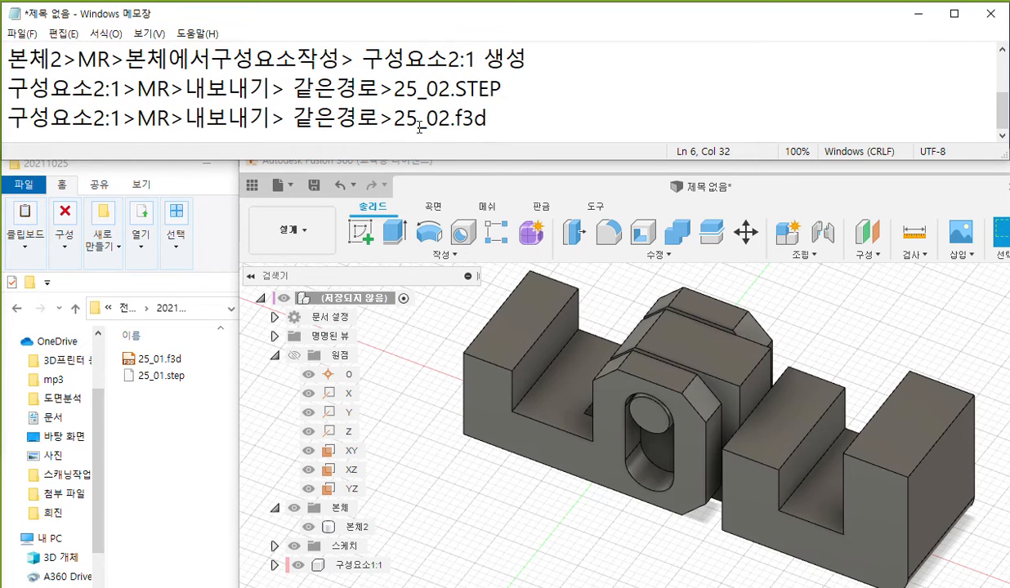
- Copy the file name 25_02 from the last note line and create a component from 본체2 in Fusion 360
left_click_drag(390, 118, 451, 119)
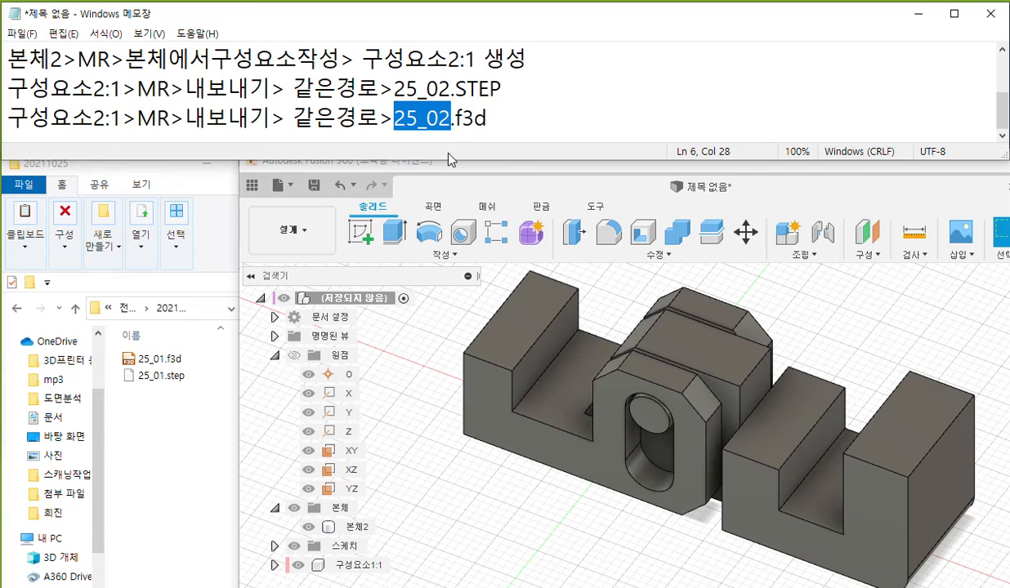
right_click(356, 527)
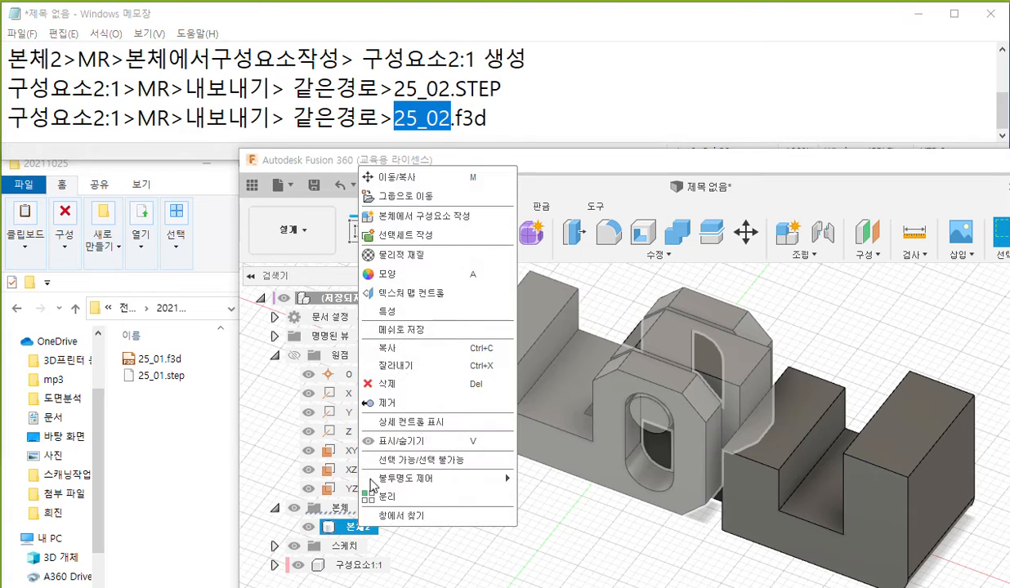
left_click(417, 219)
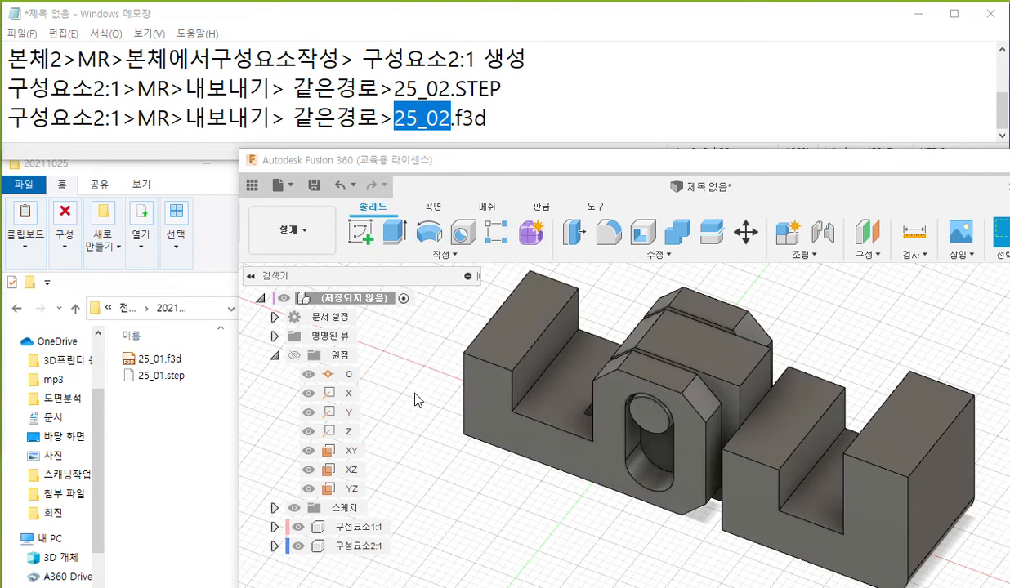
- Export component 구성요소2:1 to the local 20211025 folder as a STEP file named 25_02
left_click(357, 547)
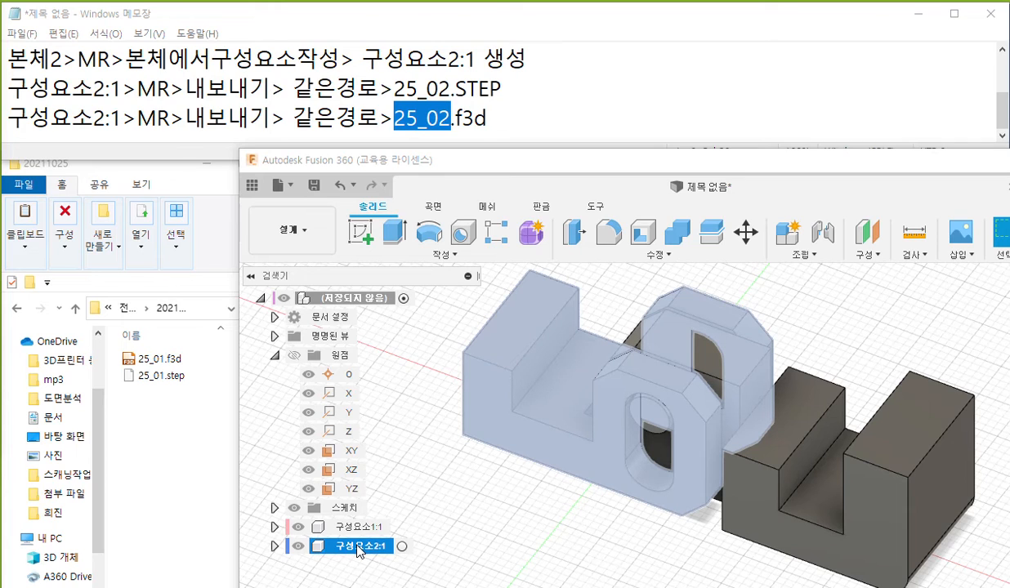
right_click(357, 548)
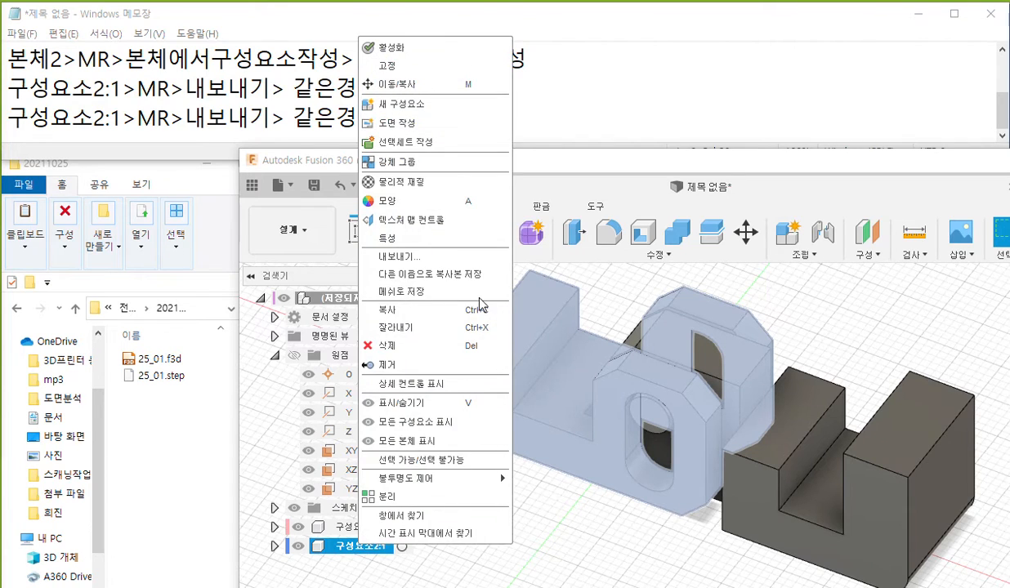
left_click(440, 256)
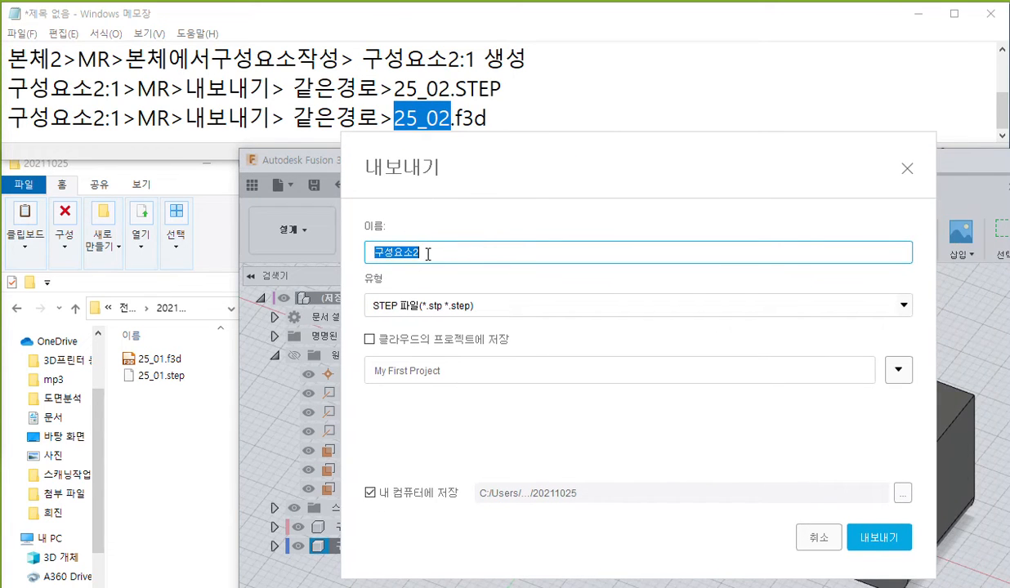
key("ctrl+v")
key("ctrl+a")
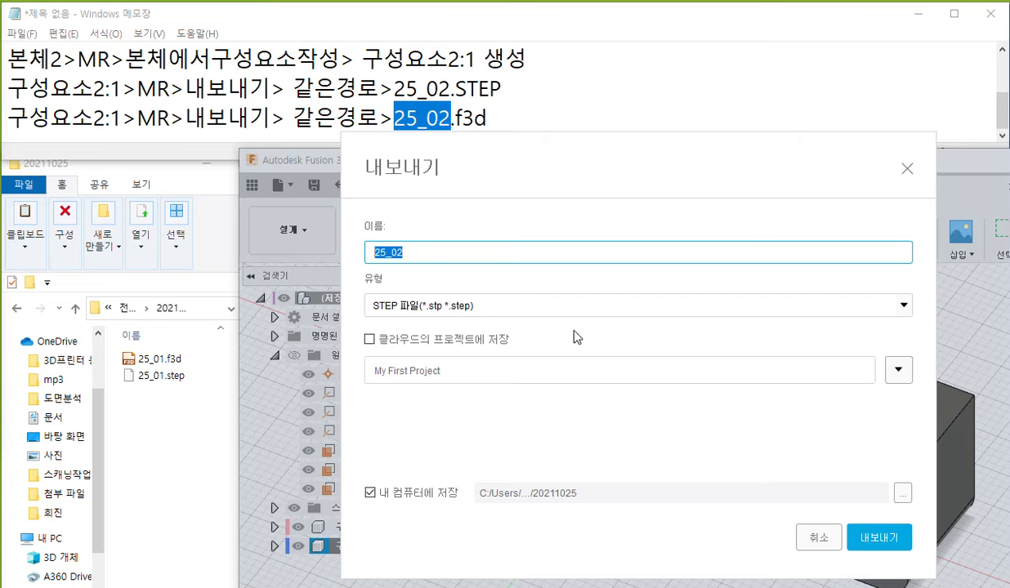
left_click(879, 538)
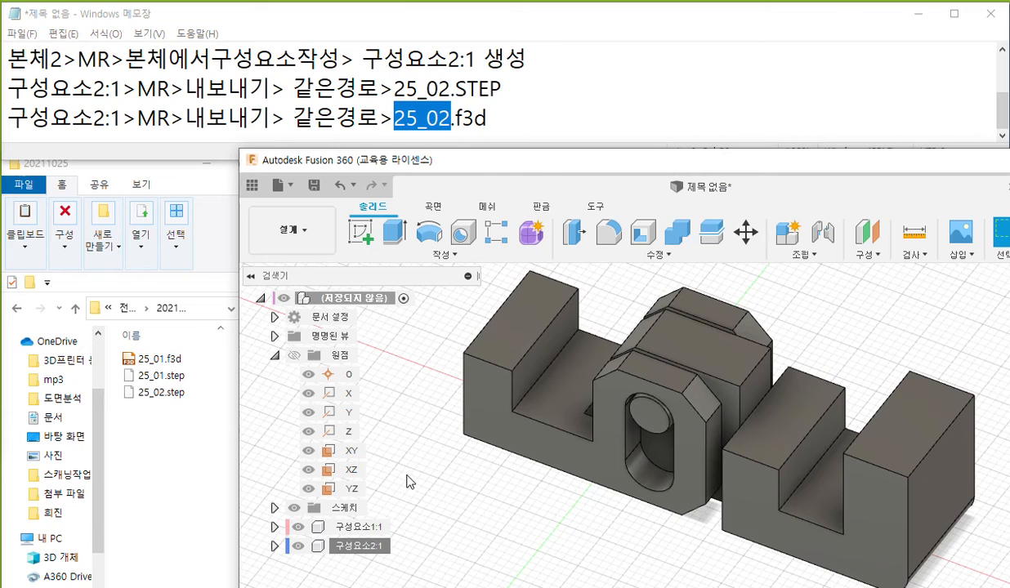
- Export component 구성요소2:1 as a Fusion f3d file named 25_02 to the 20211025 folder and check the exported files there
right_click(378, 544)
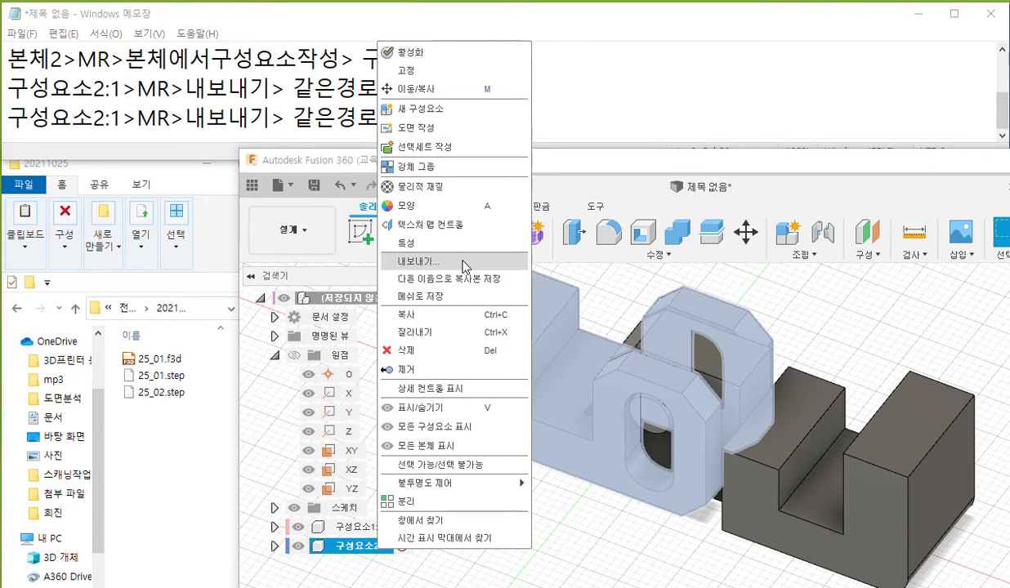
left_click(464, 266)
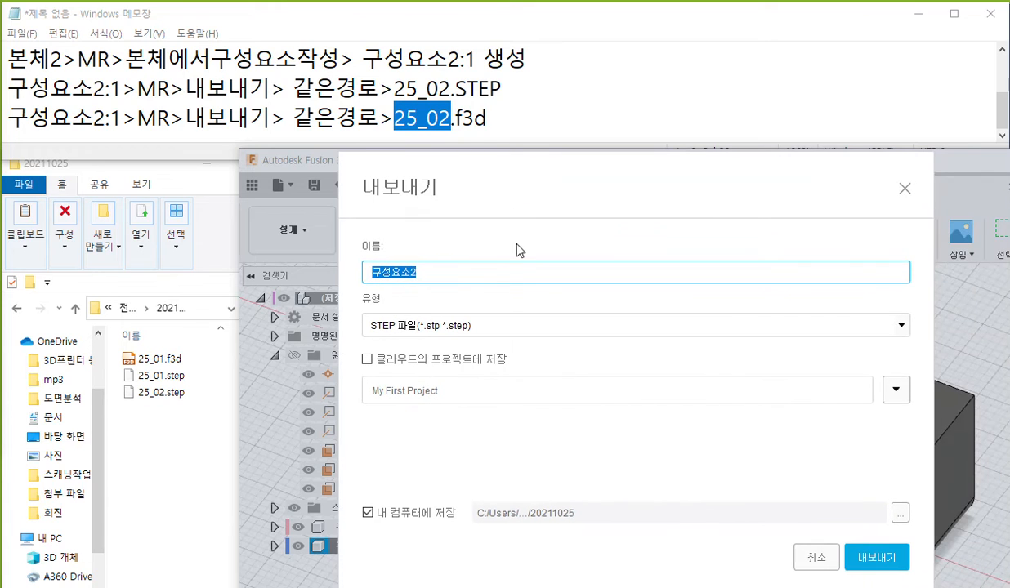
key("ctrl+v")
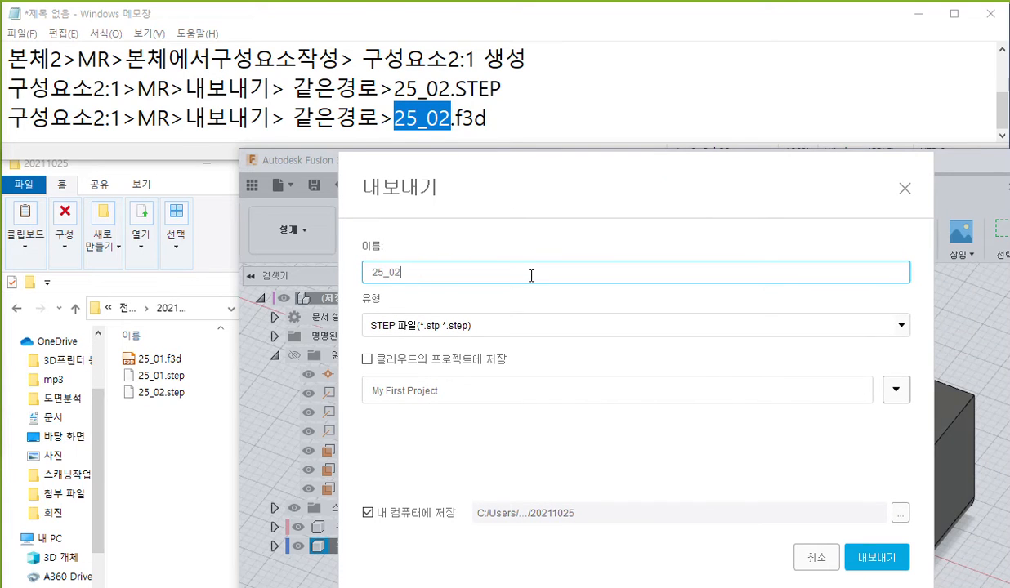
left_click(501, 328)
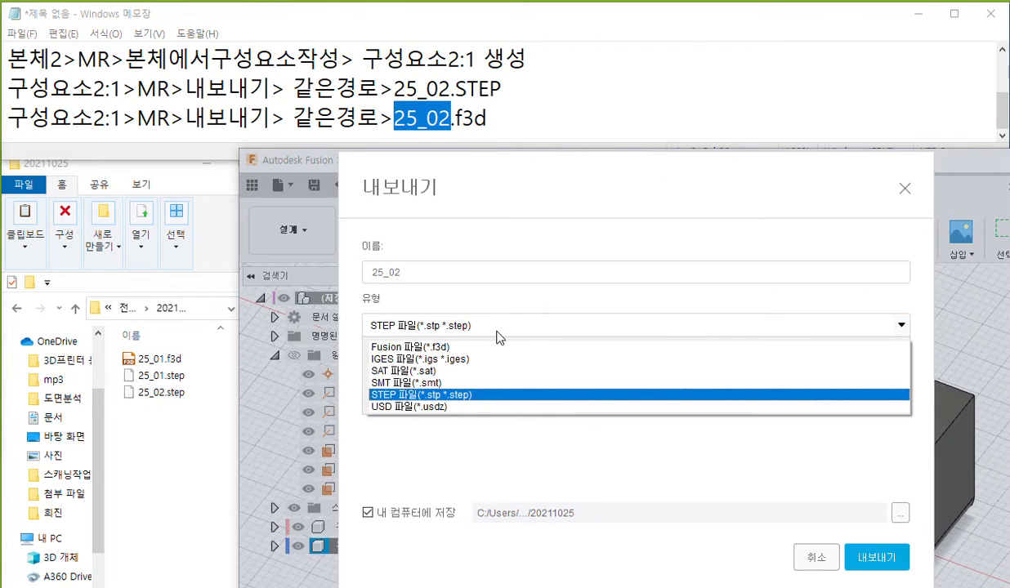
left_click(500, 348)
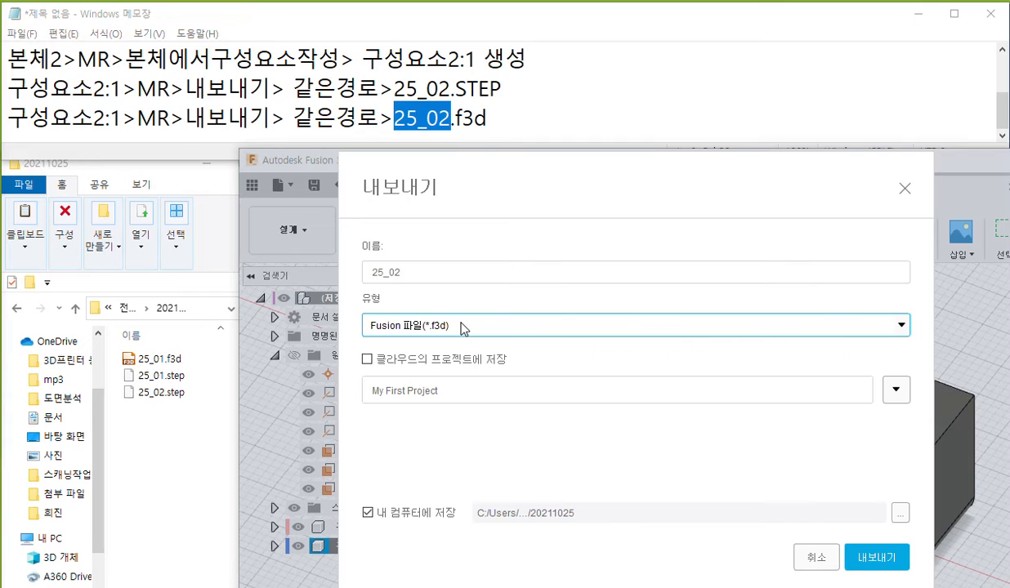
left_click(881, 560)
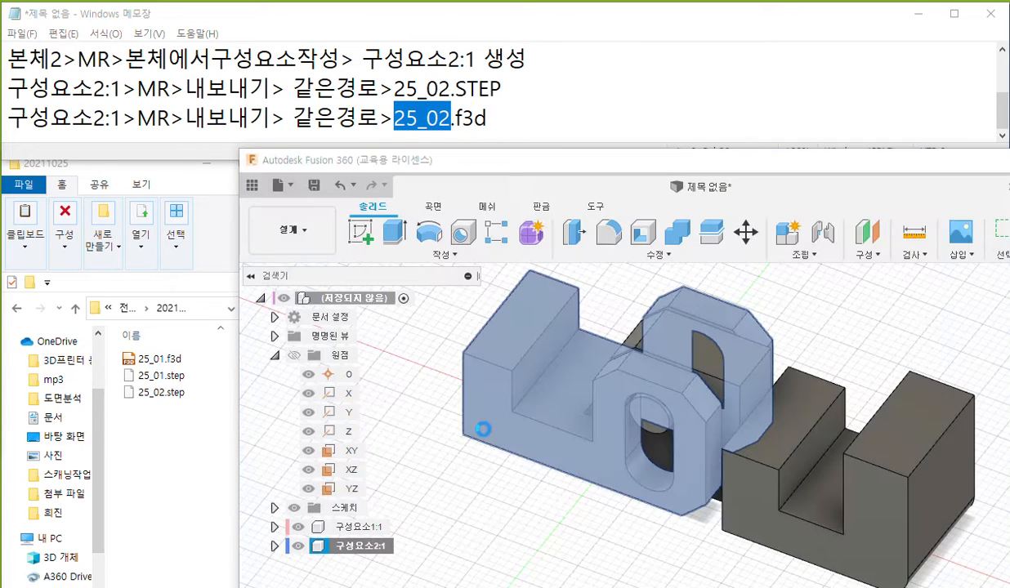
left_click(212, 433)
left_click_drag(201, 441, 136, 338)
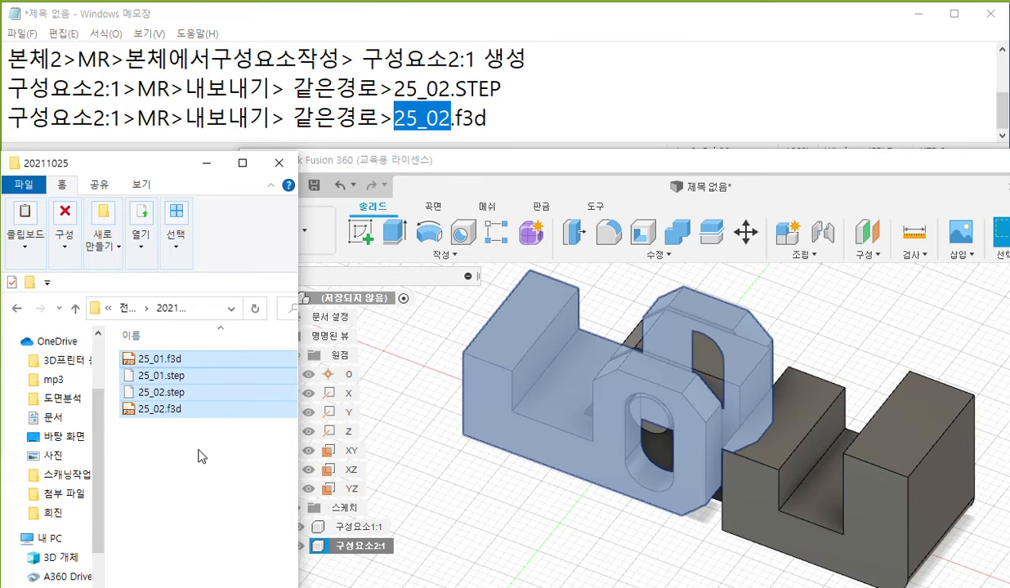
left_click(201, 456)
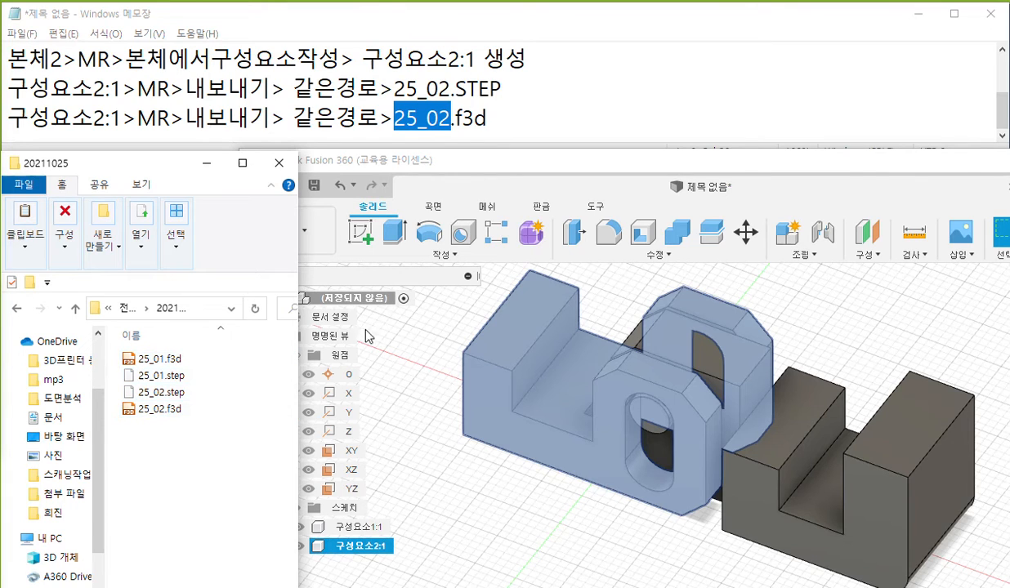
- Start a new line at the end of the Notepad notes with the text "(저장되지않음)"
left_click(508, 128)
key("Return")
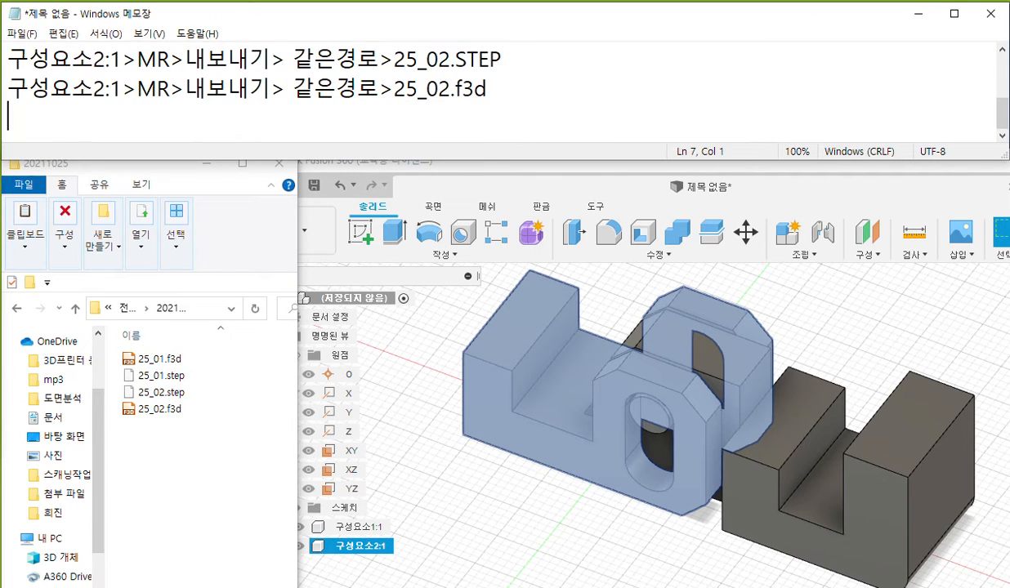
type("wj")
key("BackSpace")
key("BackSpace")
type("(저장도")
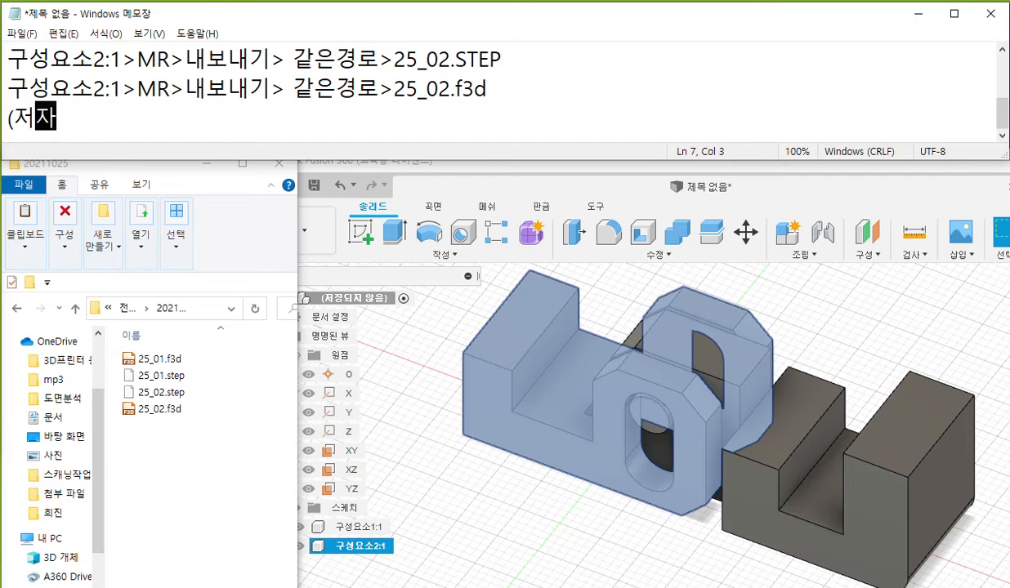
type("되지않음")
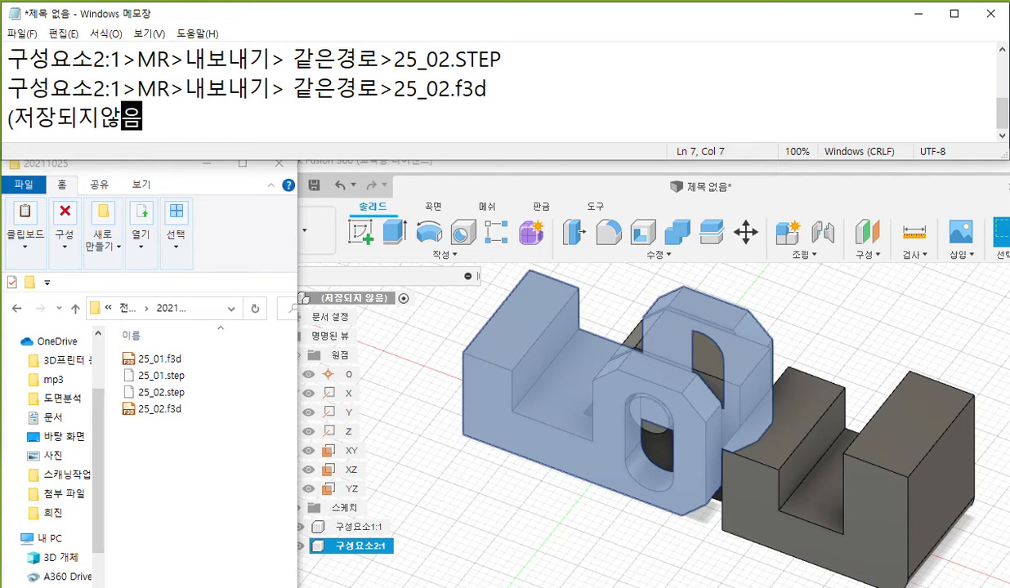
type(")")
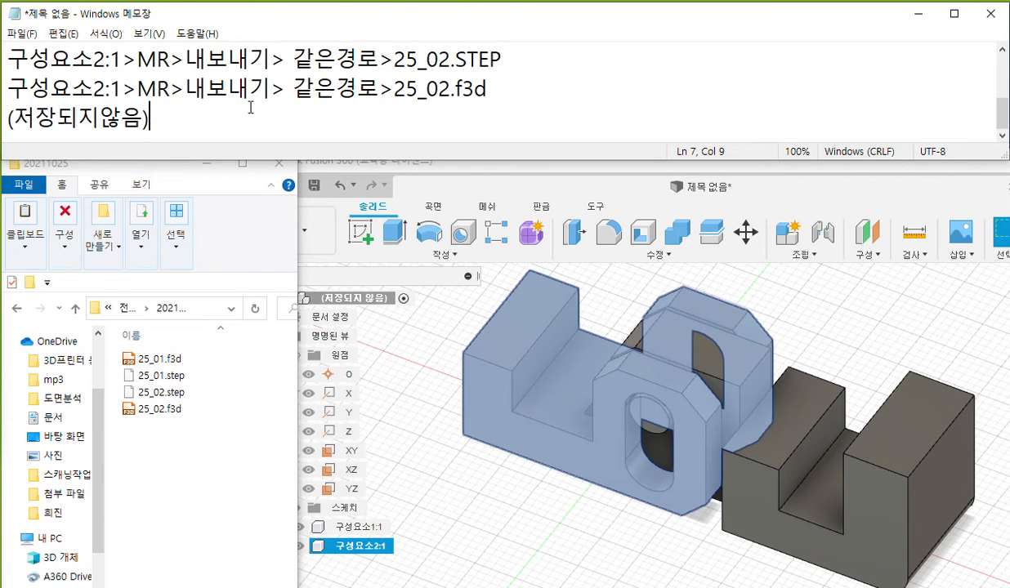
- Append ">MR>내보내기>같은경로>" to the (저장되지않음) line by copying the pieces from the line above
left_click_drag(122, 85, 281, 91)
key("ctrl+c")
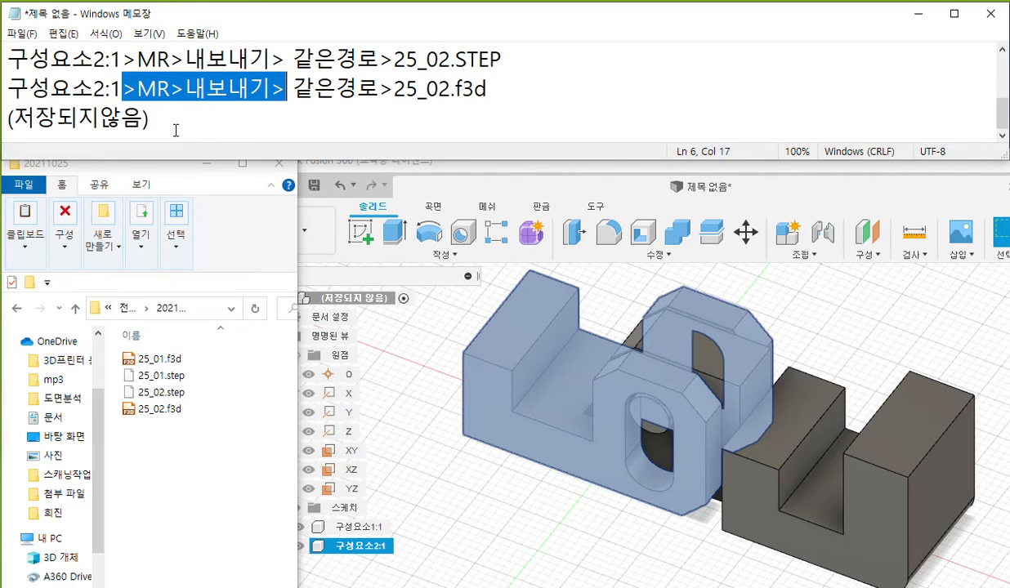
left_click(266, 131)
key("ctrl+v")
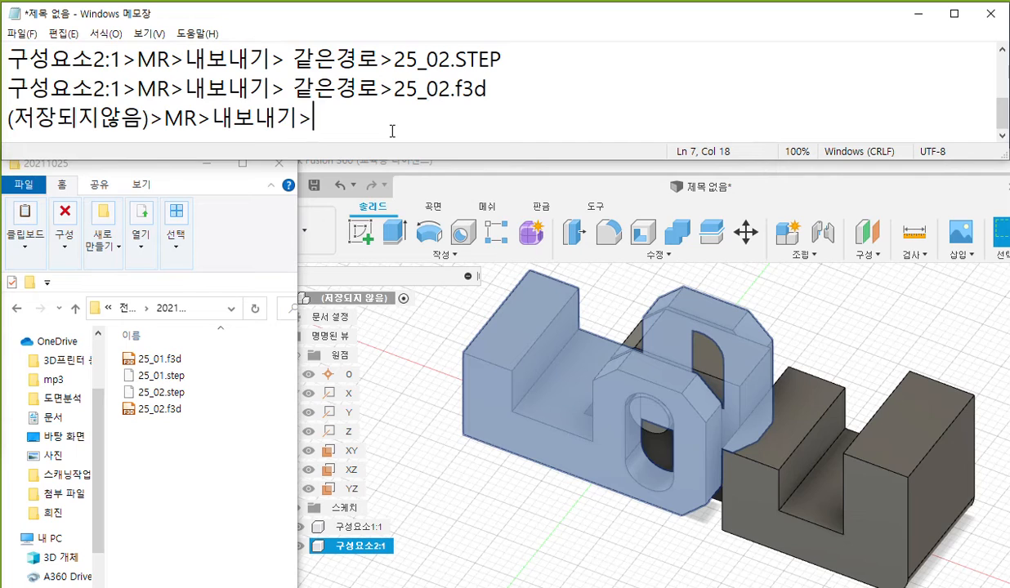
left_click_drag(293, 88, 393, 91)
key("ctrl+c")
left_click(434, 136)
key("ctrl+v")
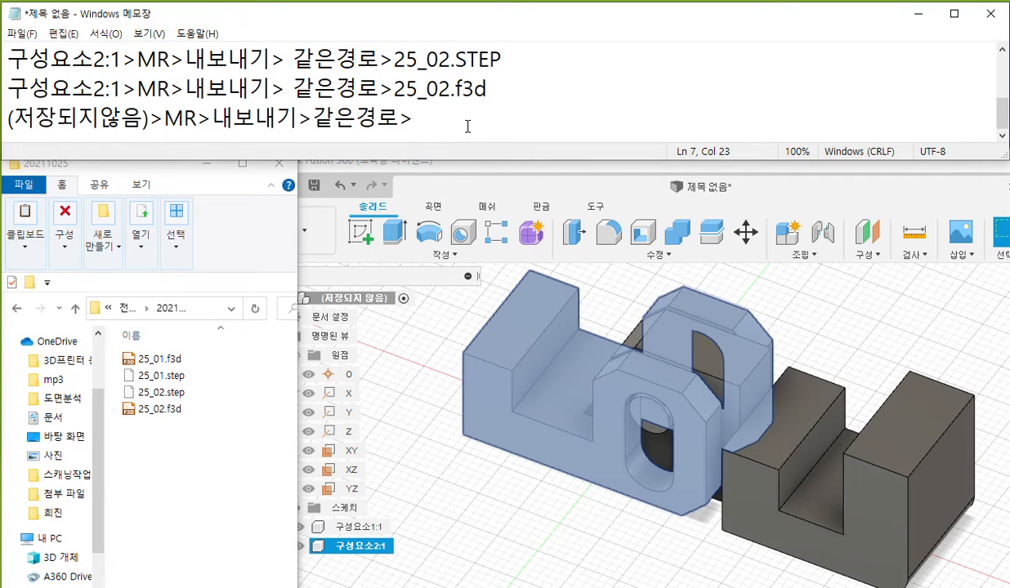
- Complete the (저장되지않음) line with the file name 25_03.f3d, adapted from the file name in the line above
left_click_drag(389, 88, 498, 89)
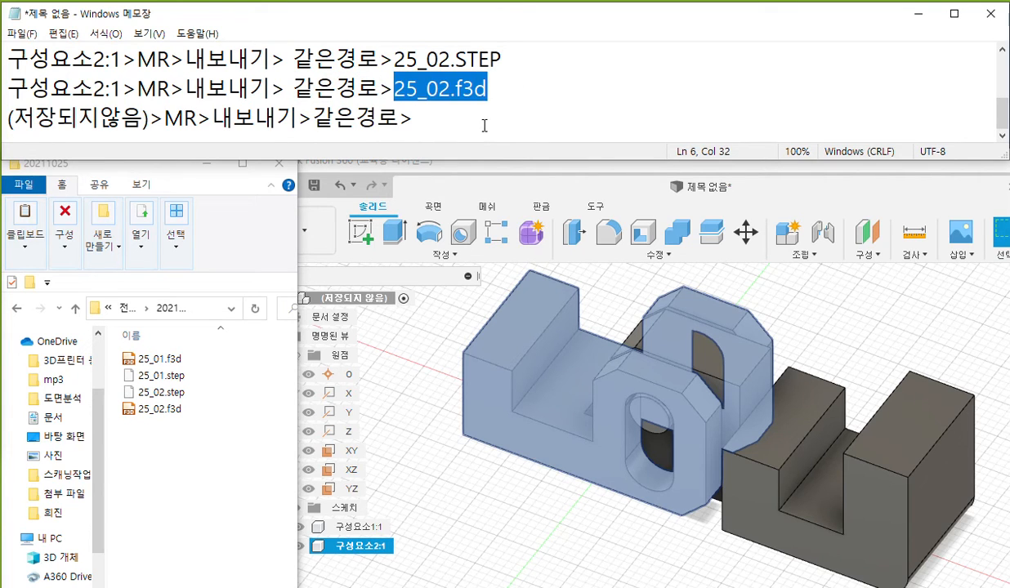
key("ctrl+c")
left_click(434, 119)
key("ctrl+v")
key("Left")
key("Left")
key("Left")
key("Left")
key("Left")
key("shift+Right")
type("3")
left_click_drag(413, 119, 468, 119)
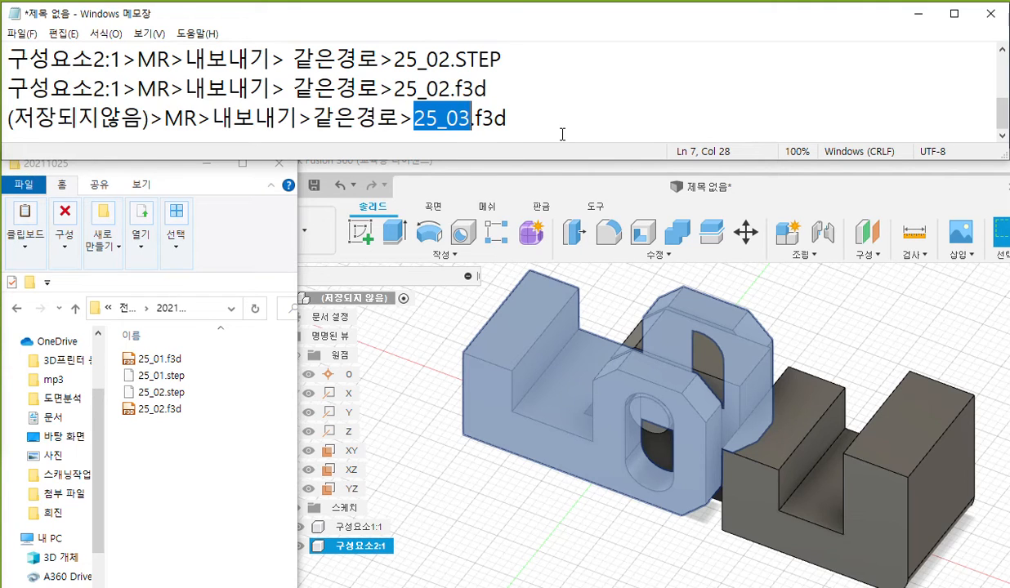
- Duplicate the 25_03.f3d note line below itself and change the copy's extension to STEP
left_click_drag(515, 119, 6, 118)
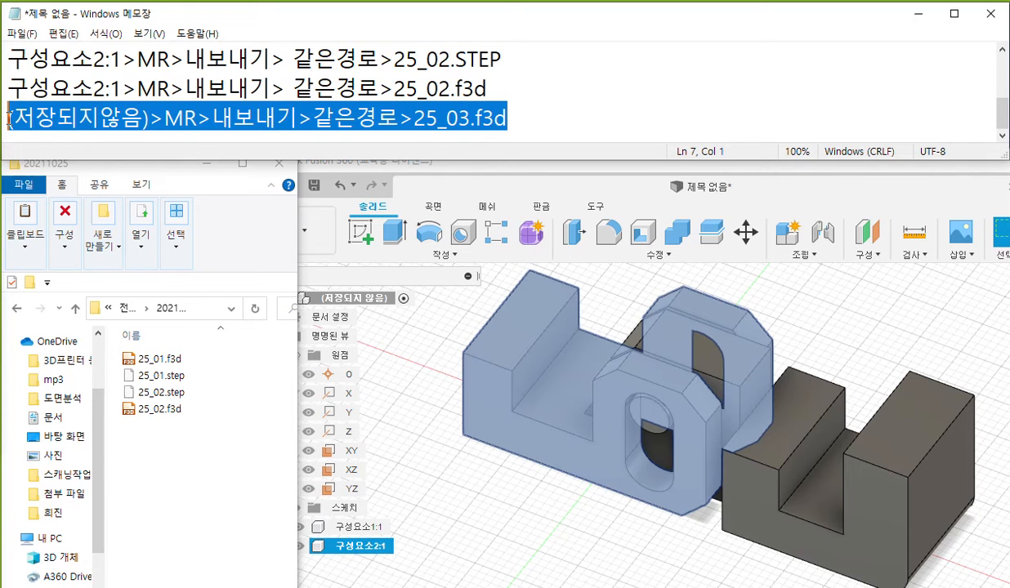
left_click(534, 119)
key("Return")
key("ctrl+v")
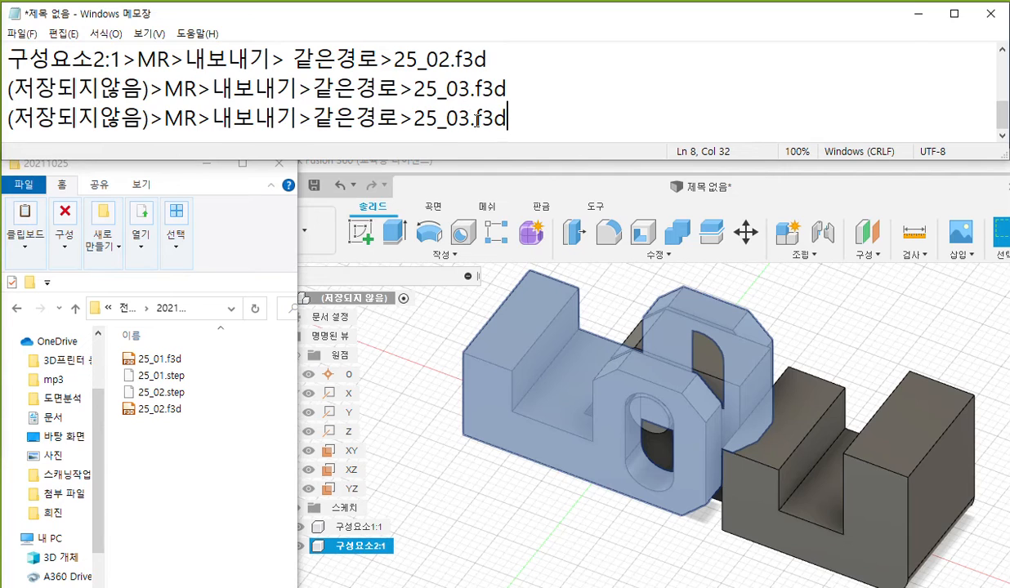
left_click_drag(475, 118, 532, 120)
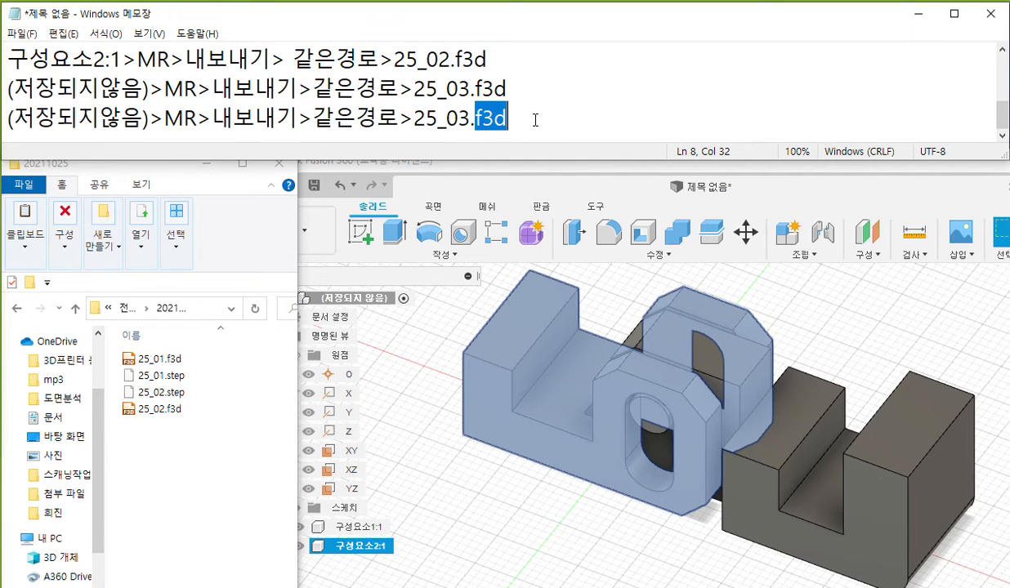
type("STEP")
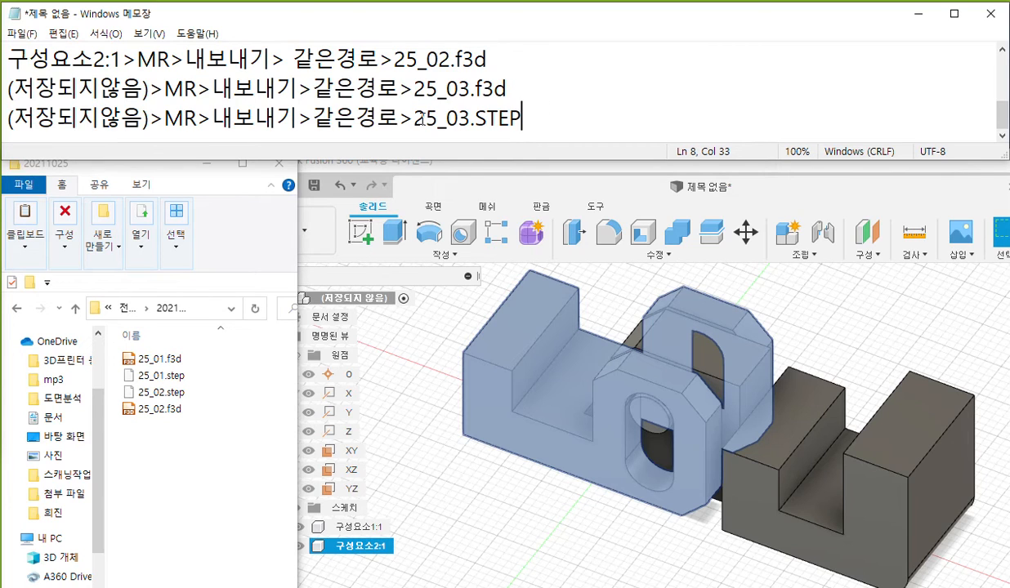
- Copy the name 25_03 from the notes and export the whole assembly from Fusion 360 as a Fusion f3d file with that name
left_click_drag(414, 119, 471, 119)
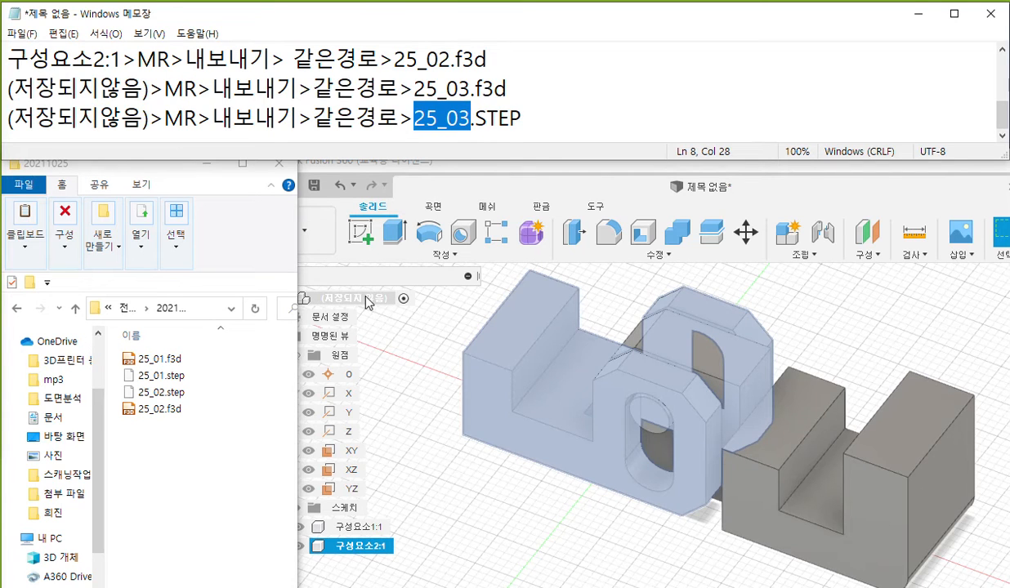
left_click(410, 372)
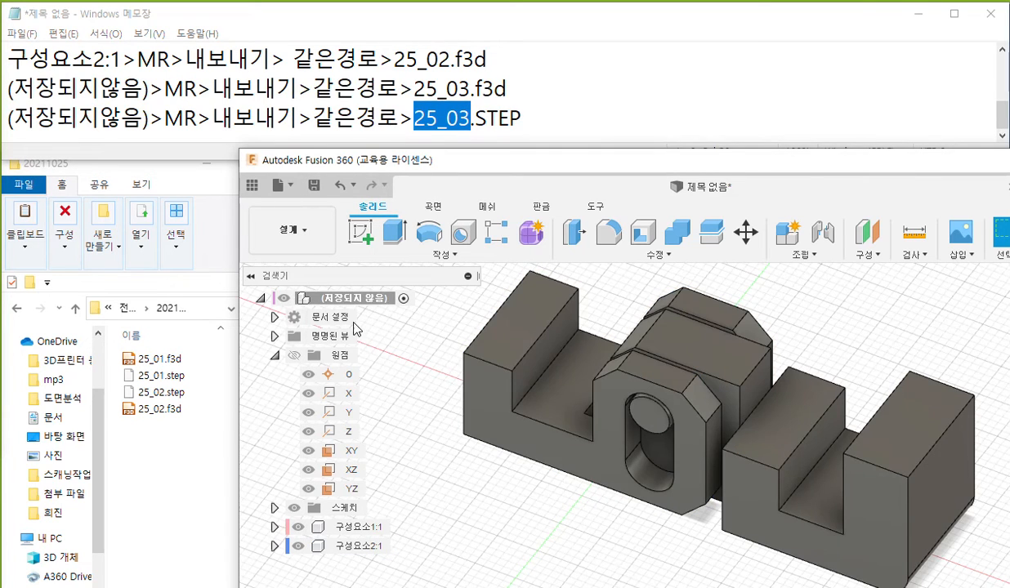
right_click(359, 299)
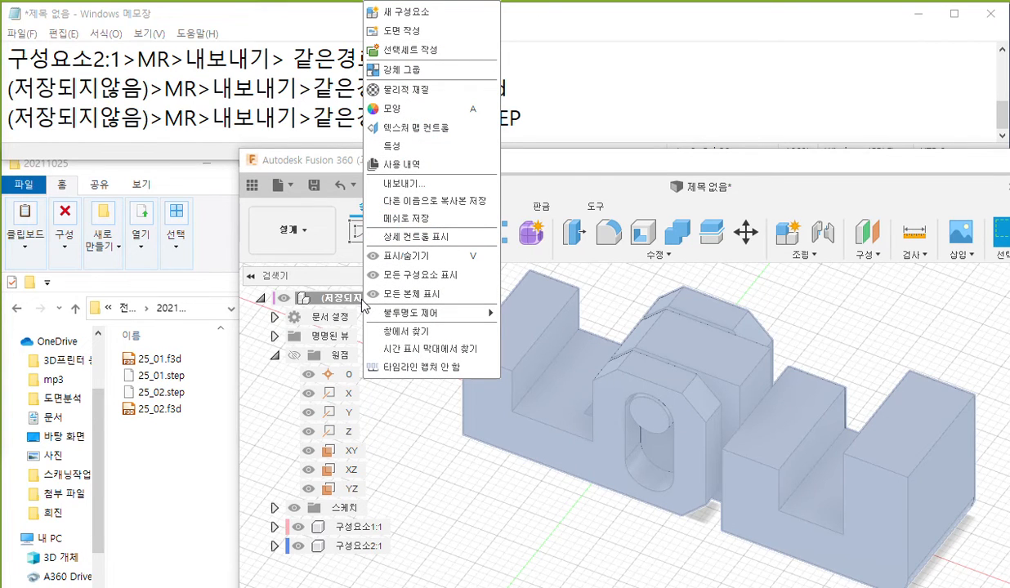
left_click(426, 186)
left_click_drag(533, 162, 488, 147)
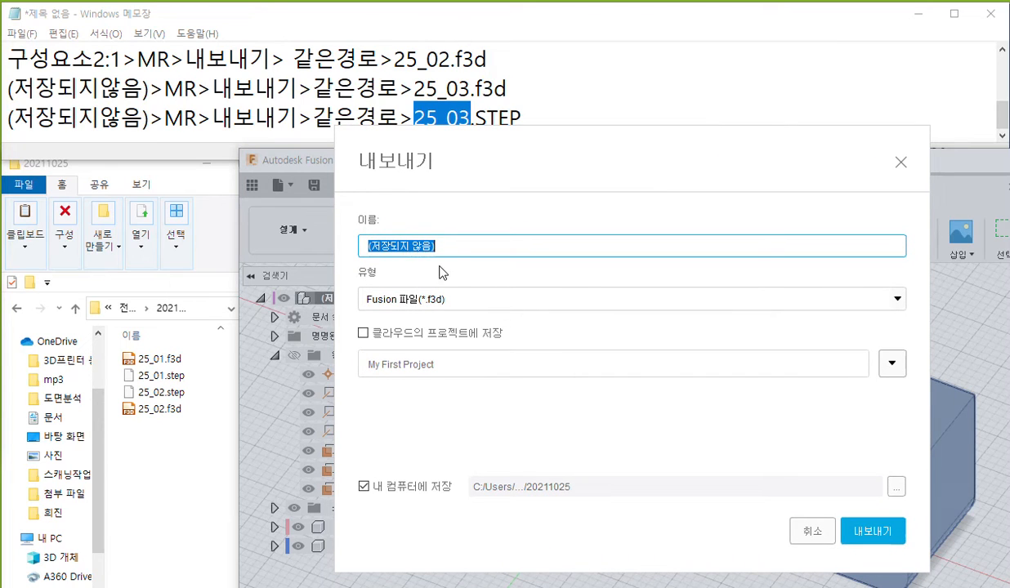
key("ctrl+v")
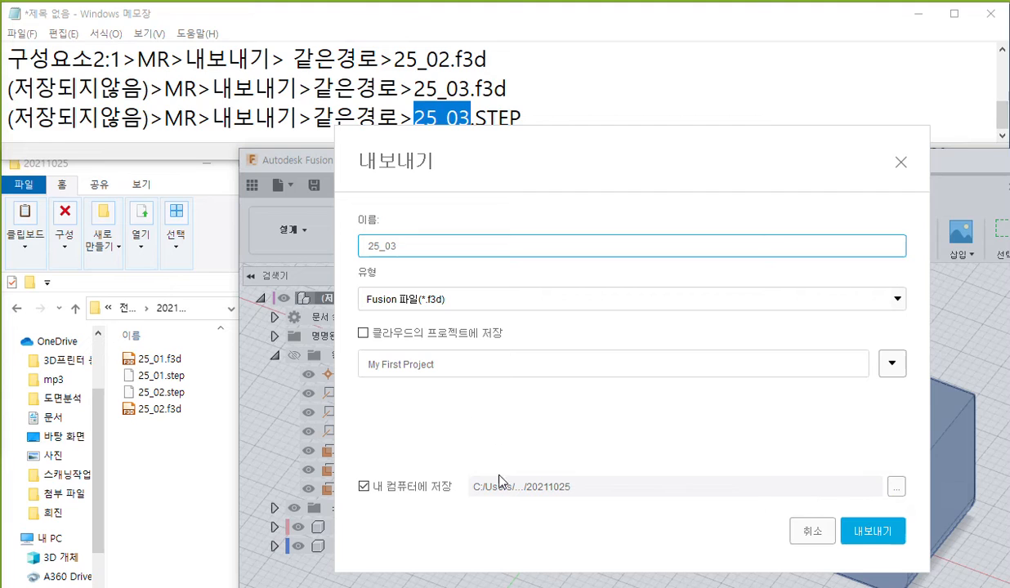
left_click(873, 533)
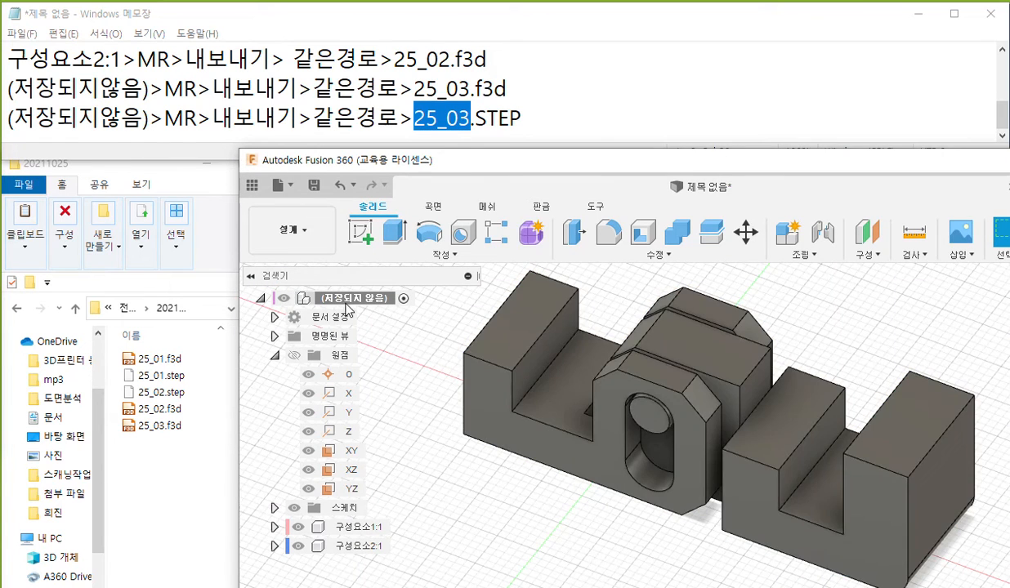
- Export the whole assembly as a STEP file named 25_03 into the 20211025 folder
right_click(365, 304)
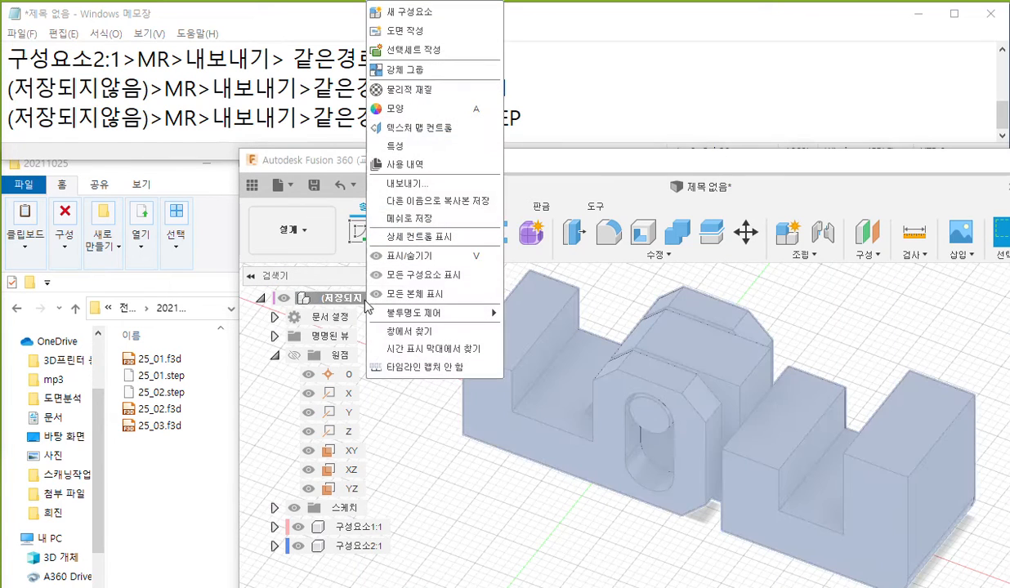
left_click(405, 183)
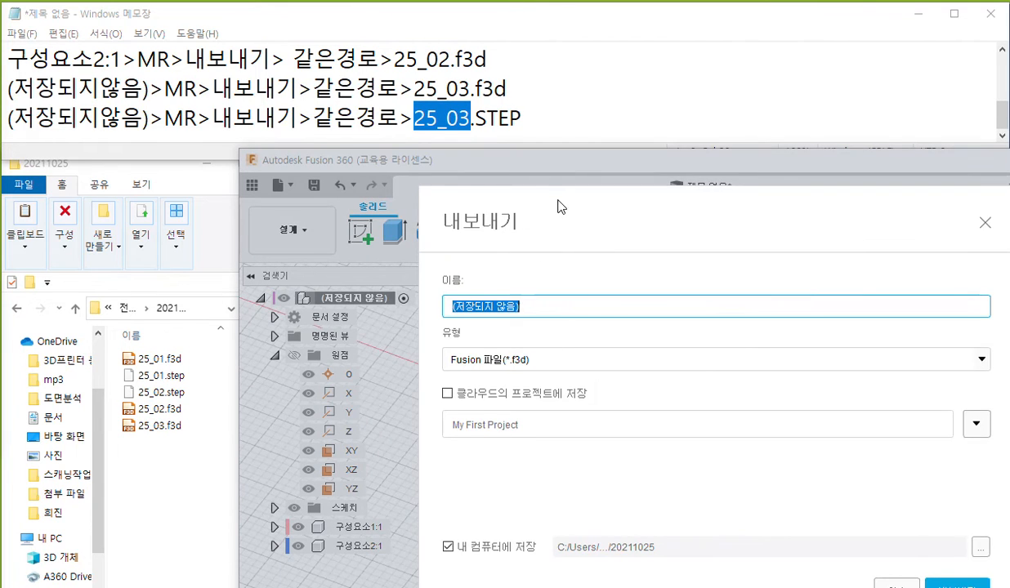
left_click_drag(559, 208, 525, 178)
key("ctrl+v")
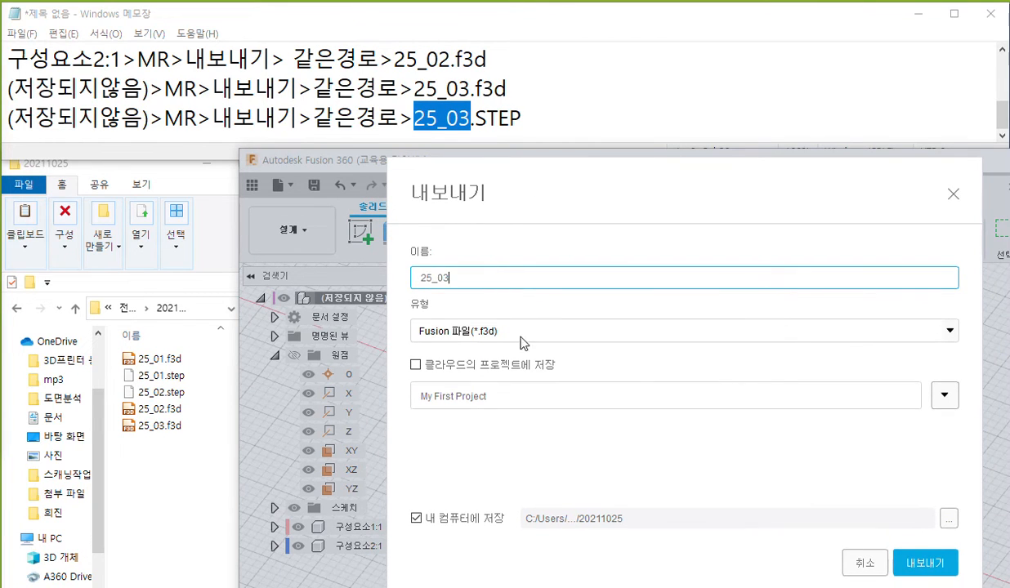
left_click(508, 323)
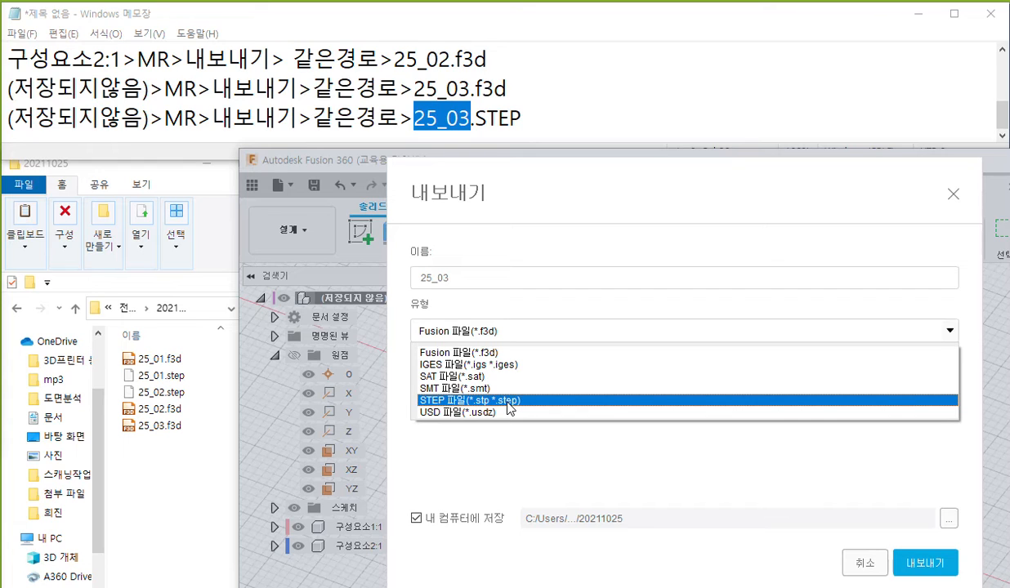
left_click(510, 401)
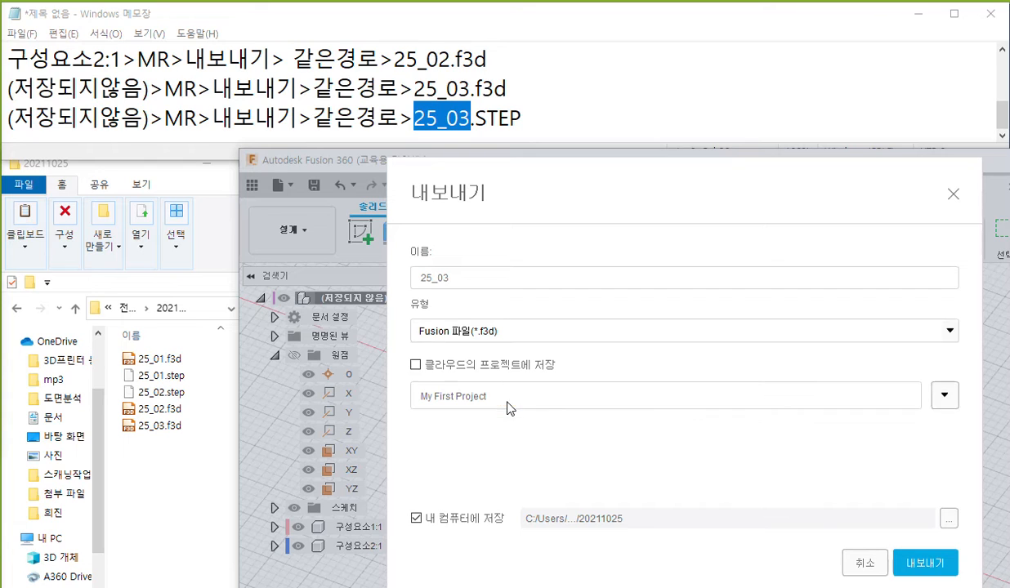
left_click(927, 563)
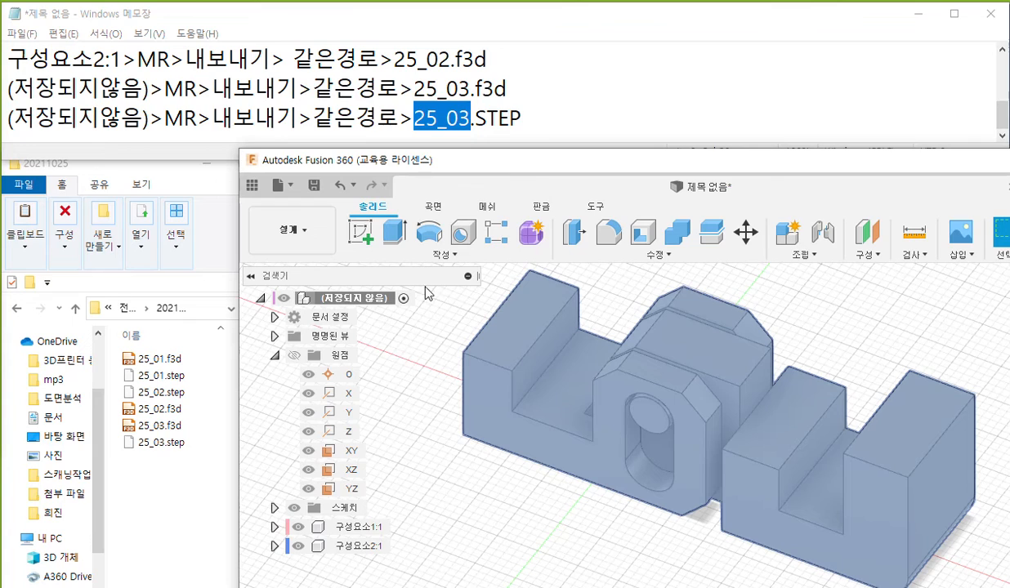
- Start a new last line in the Notepad notes with "(저장되지않음)>MR>" copied from the line above
left_click(529, 121)
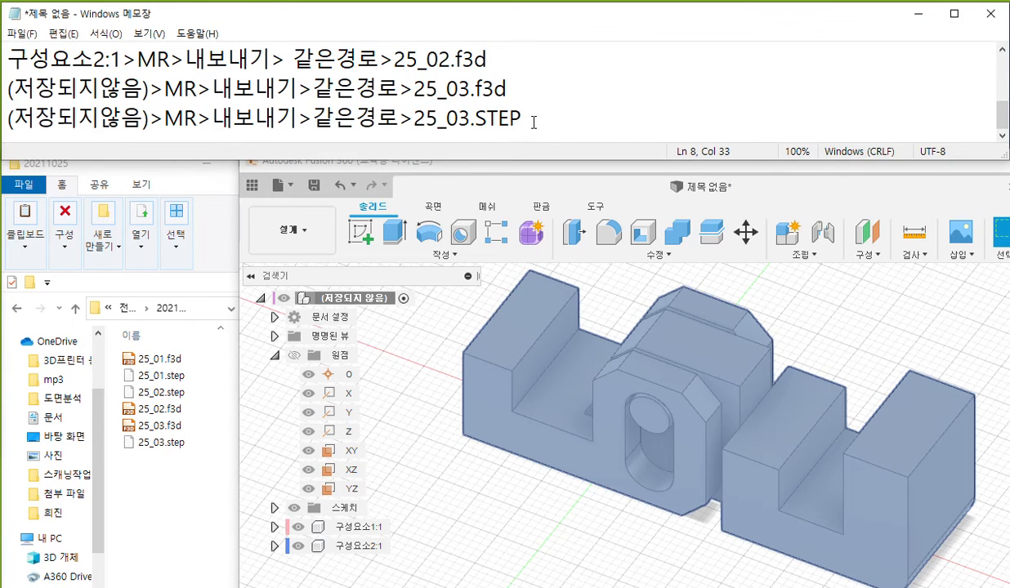
key("Return")
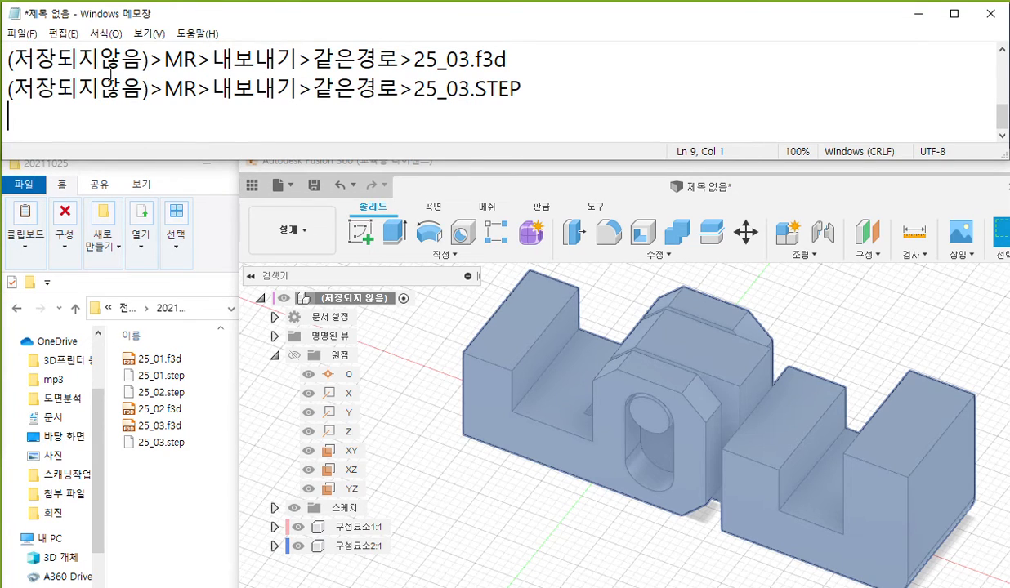
left_click_drag(6, 88, 151, 89)
key("shift+Right")
key("shift+Right")
key("shift+Right")
key("shift+Right")
key("shift+Right")
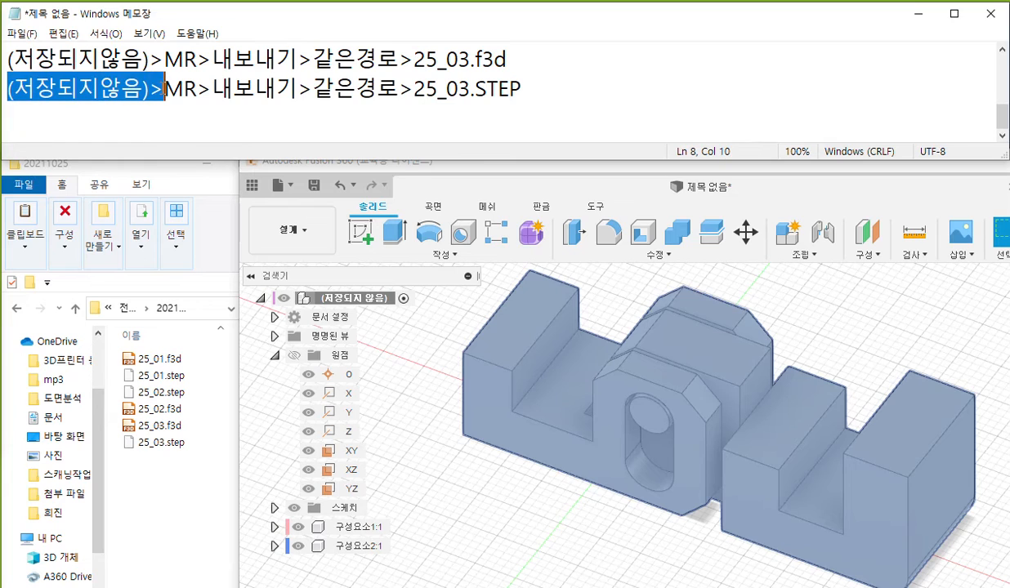
key("ctrl+c")
left_click(89, 132)
key("ctrl+v")
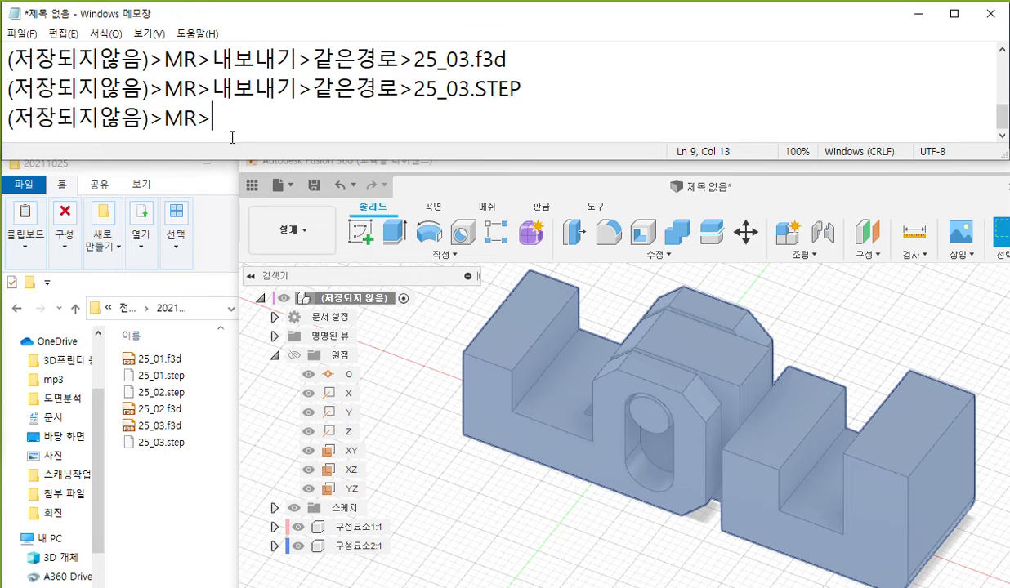
- Append "메쉬로저장>" to the new note line
type("ap")
key("BackSpace")
key("BackSpace")
type("메쉬")
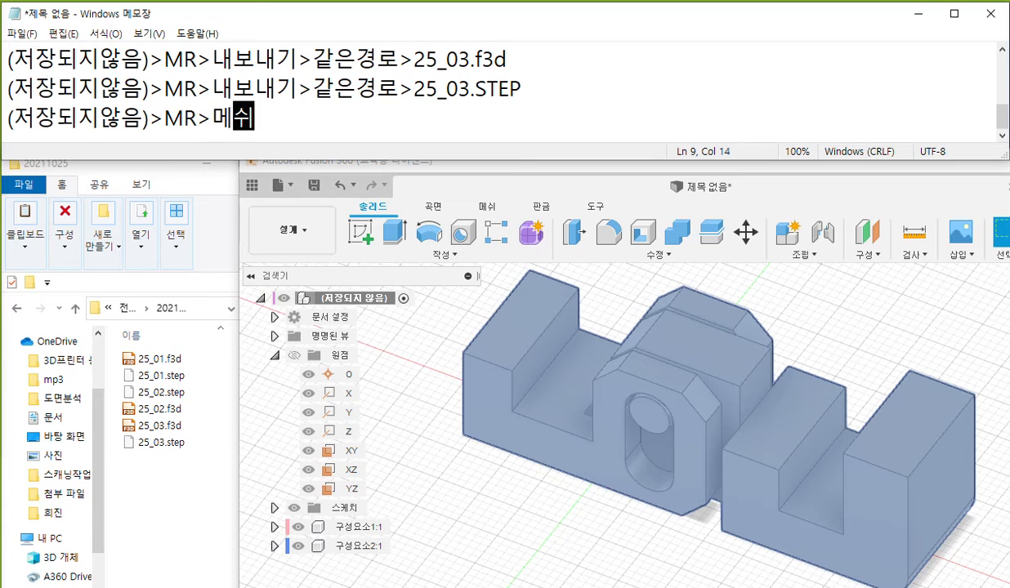
type("로저장")
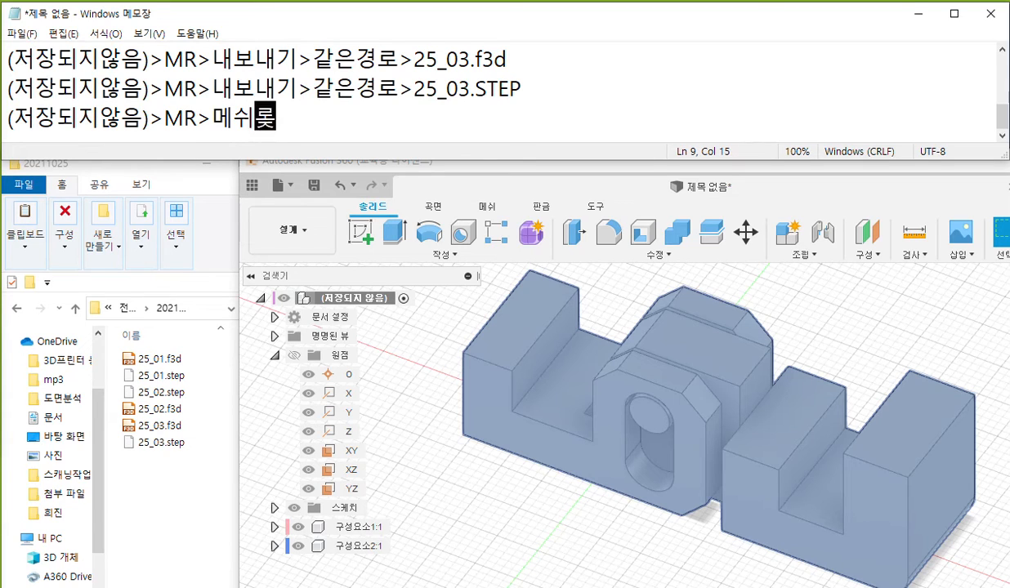
type(">")
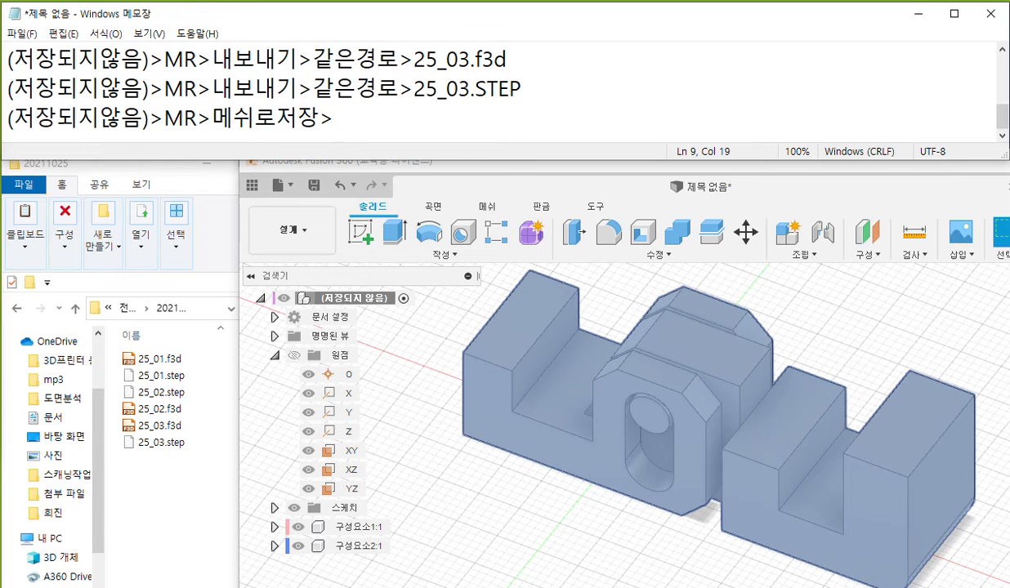
- Add the mesh format " 형식:STL(이진)" to the end of the 메쉬로저장 note line
type(" 형식")
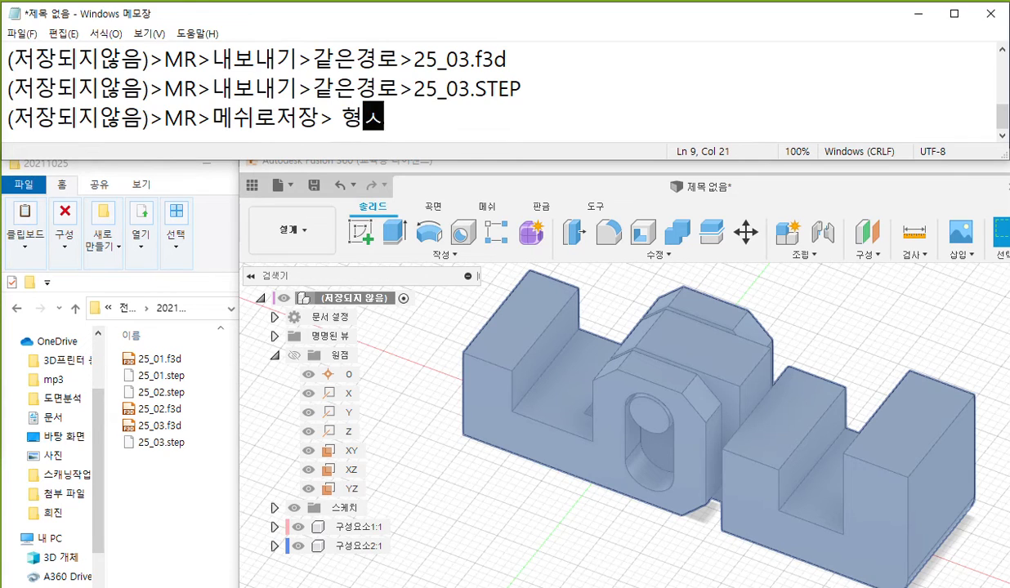
type(":STE")
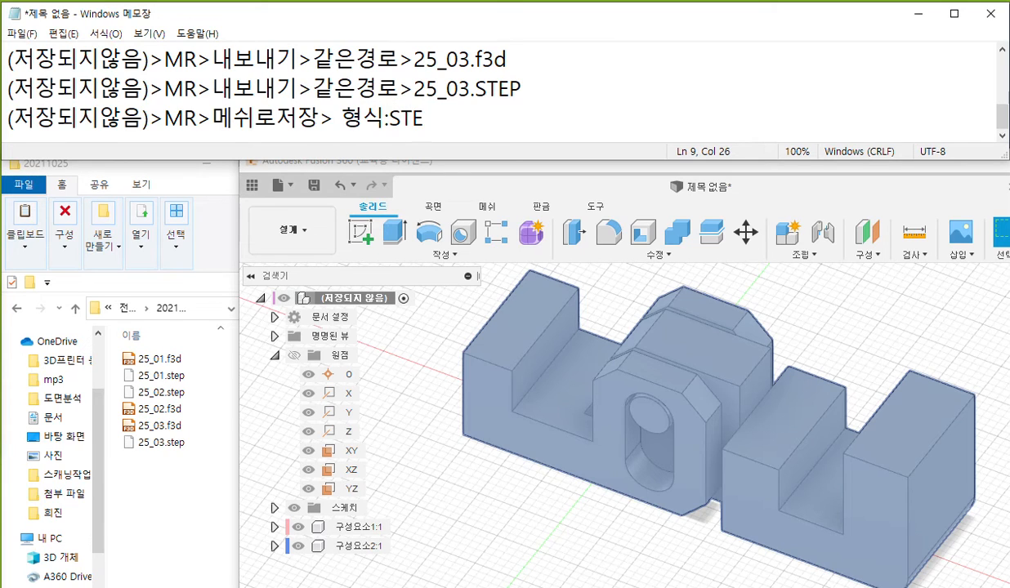
key("BackSpace")
type("L(이")
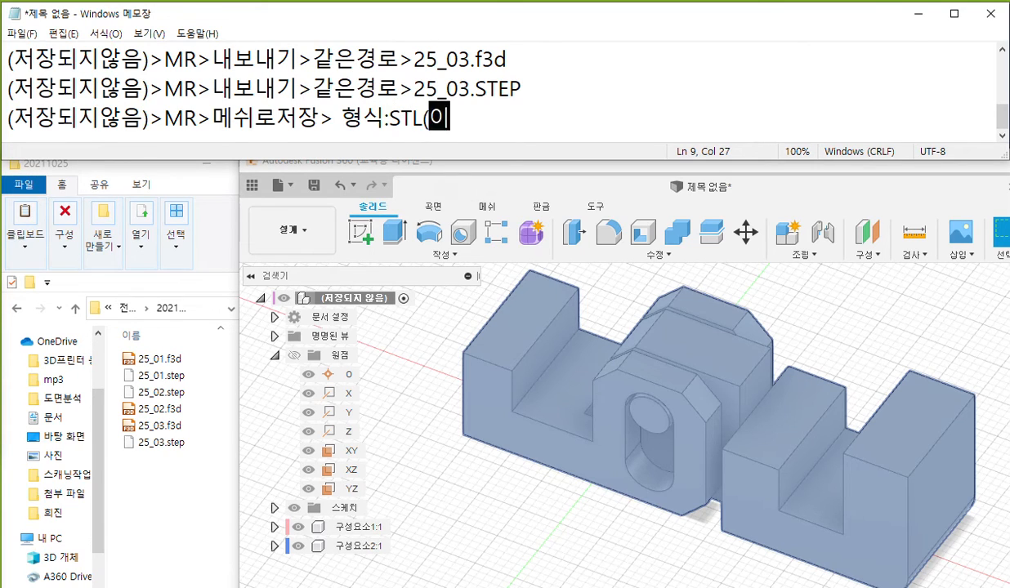
type("진)")
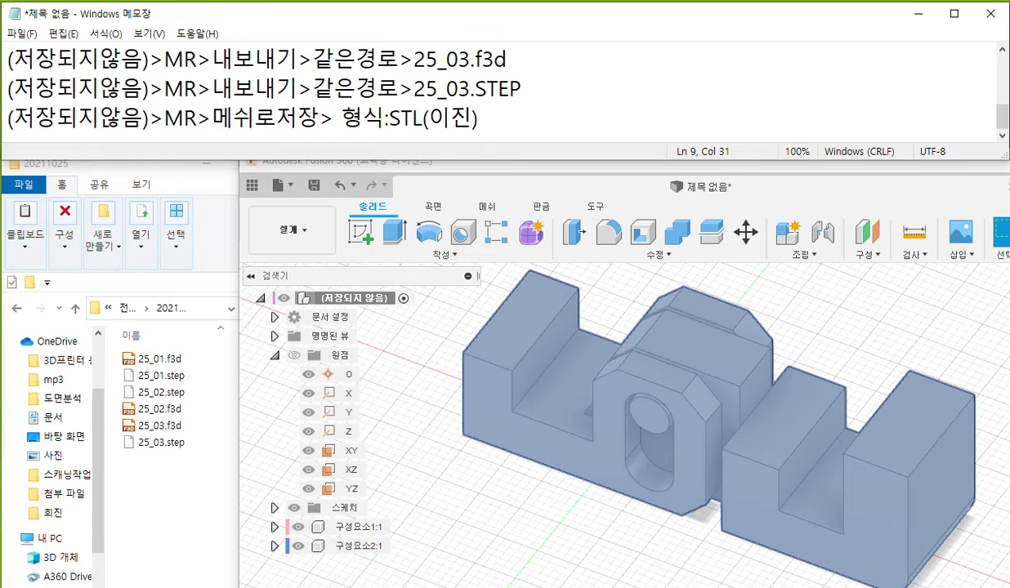
- Add the refinement setting " 미세조정:높음" after the STL(이진) format, with no space following the colon
type("미세조")
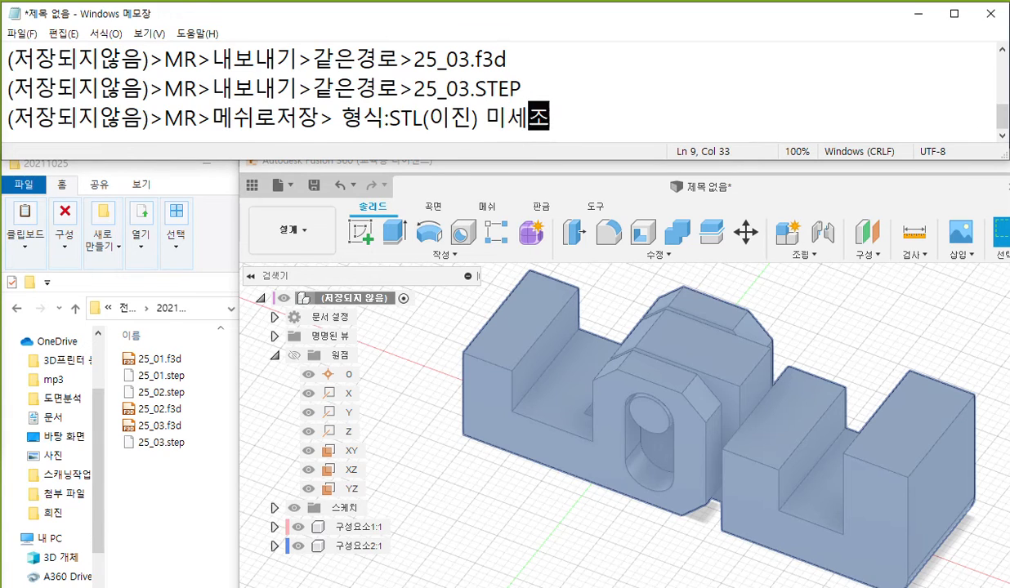
type("정: 높ㅇ")
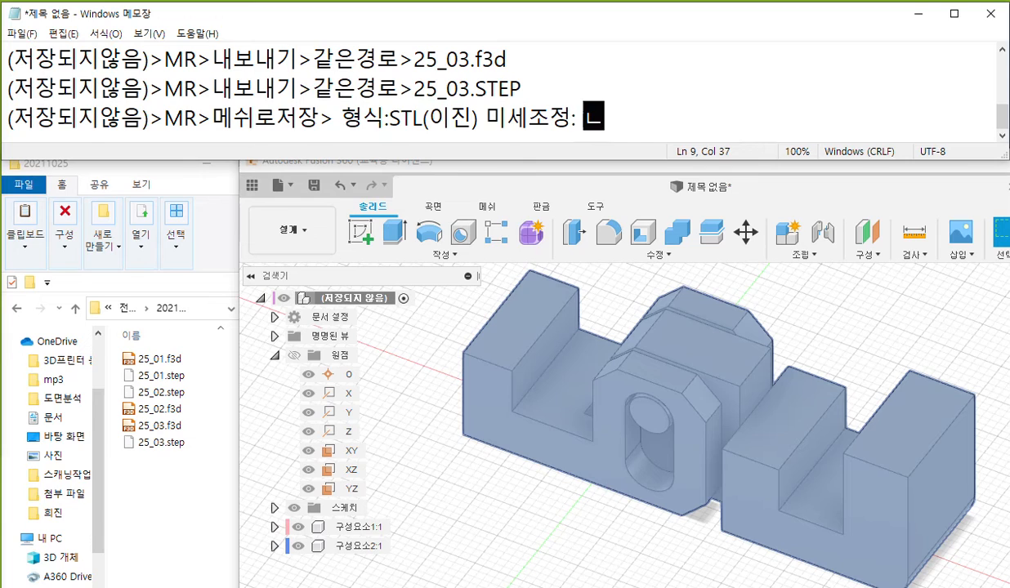
type("ㅡ")
key("Left")
key("Left")
key("BackSpace")
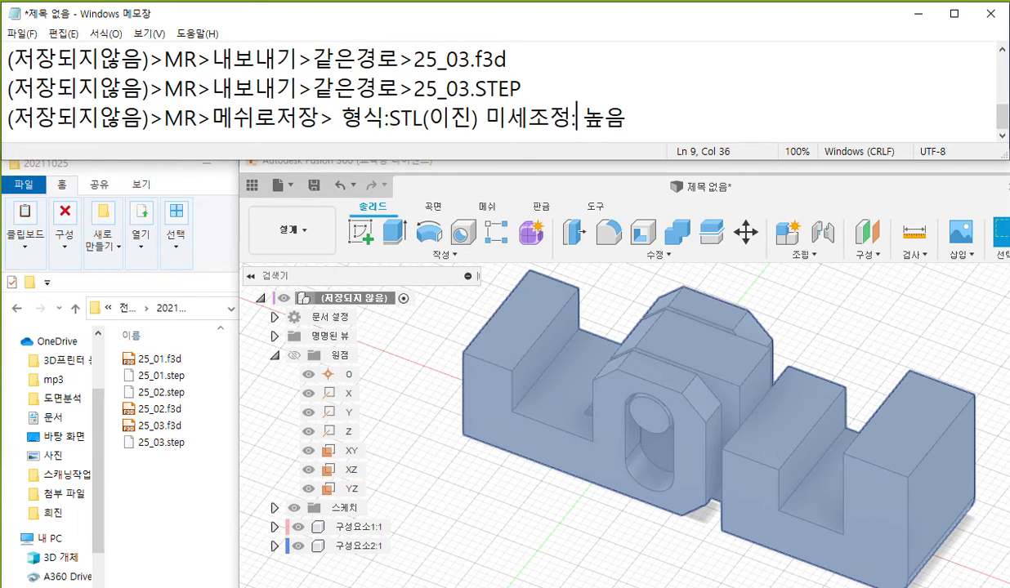
key("Right")
key("Right")
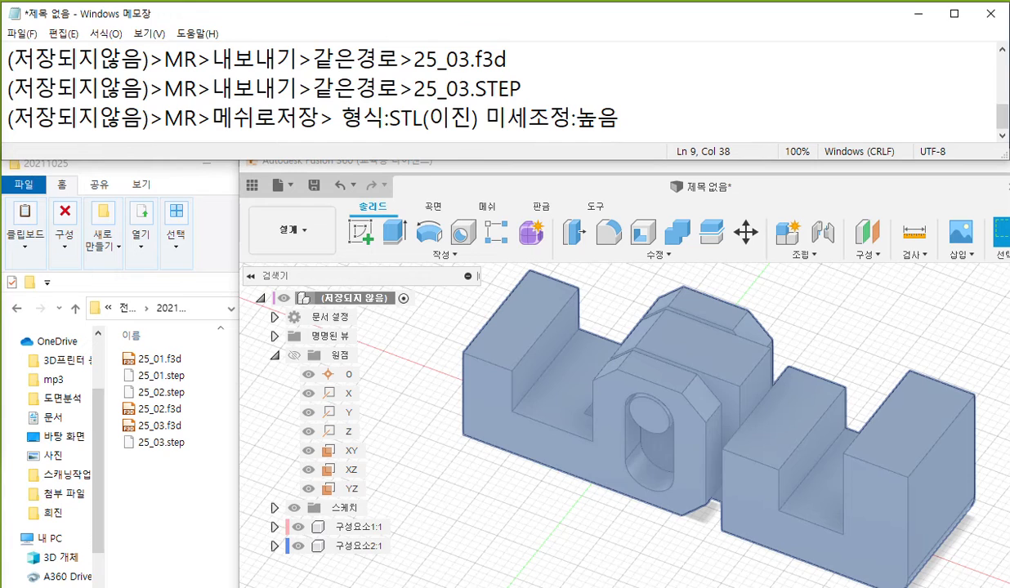
- Append ">같은경로>25_03.STEP" to the 메쉬로저장 line by copying it from the line above
left_click_drag(297, 87, 409, 100)
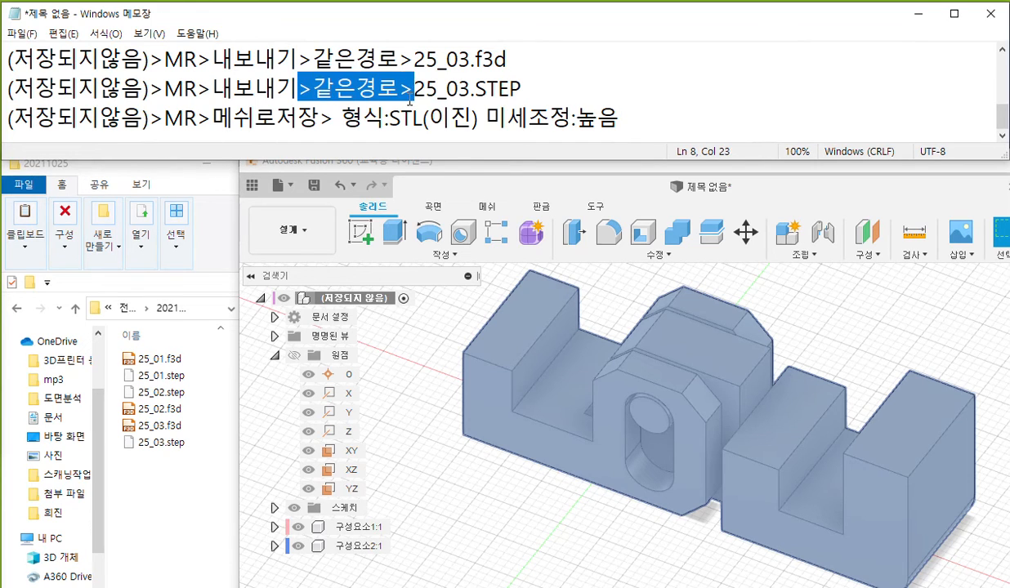
left_click(294, 88)
left_click_drag(294, 87, 522, 86)
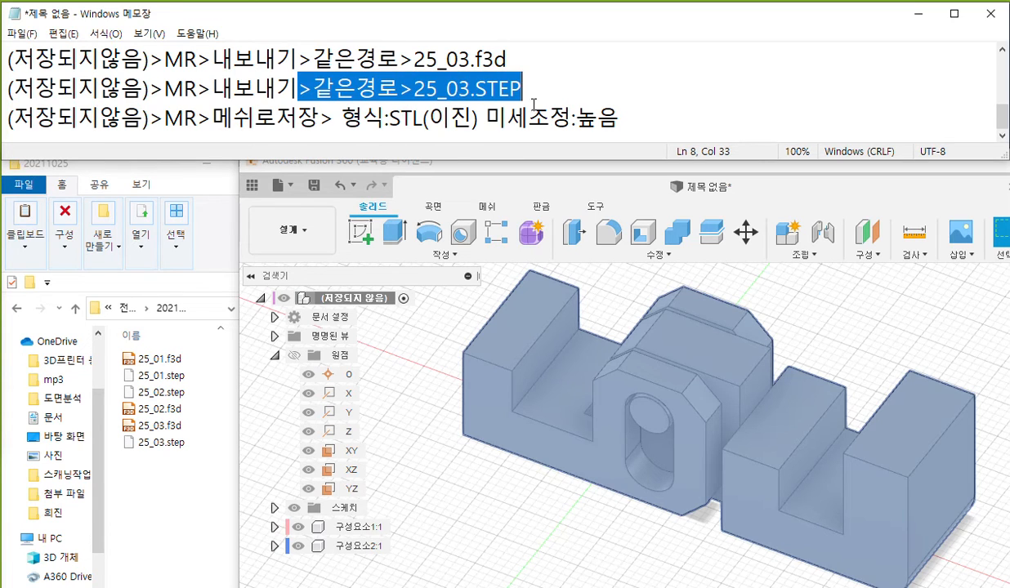
key("ctrl+c")
left_click(631, 115)
key("ctrl+v")
- Change the file name at the end of the 메쉬로저장 line to 25_04.STL
left_click(781, 115)
left_click_drag(782, 115, 841, 119)
type("4")
left_click_drag(389, 120, 421, 120)
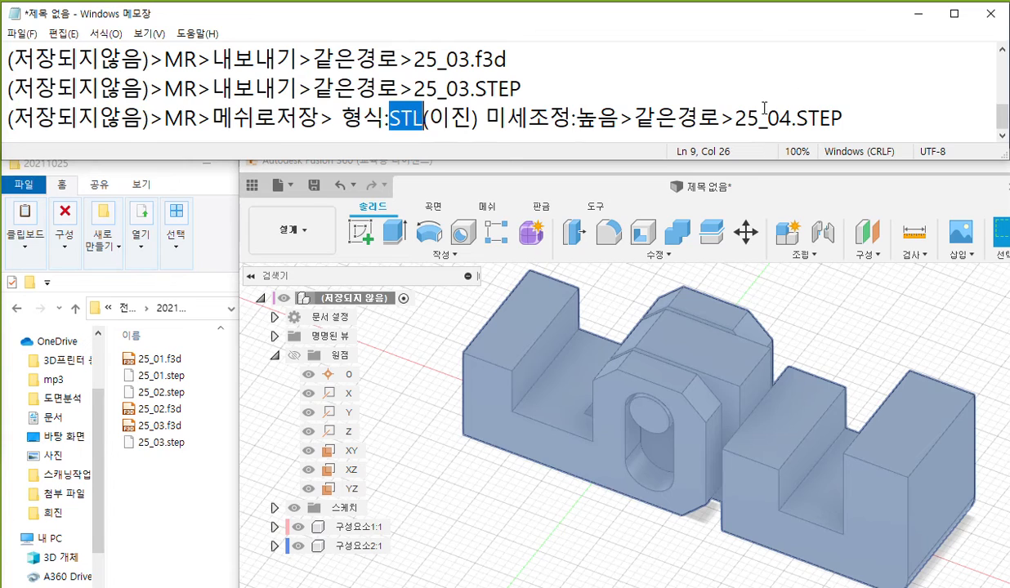
left_click_drag(799, 120, 842, 119)
key("ctrl+v")
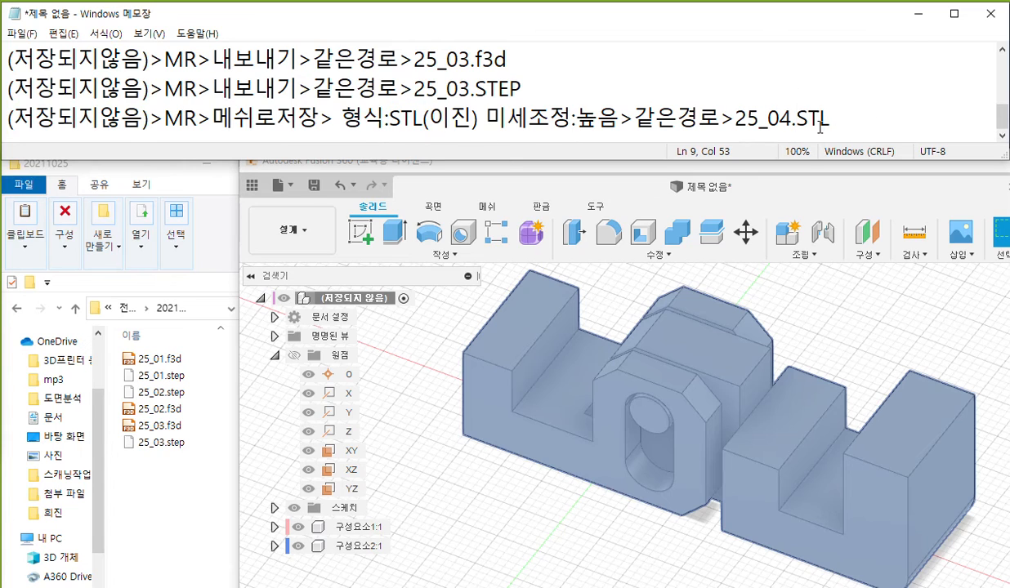
- Copy the name 25_04 from the notes and set up a mesh export of the whole assembly in STL(이진) format
left_click_drag(735, 120, 791, 121)
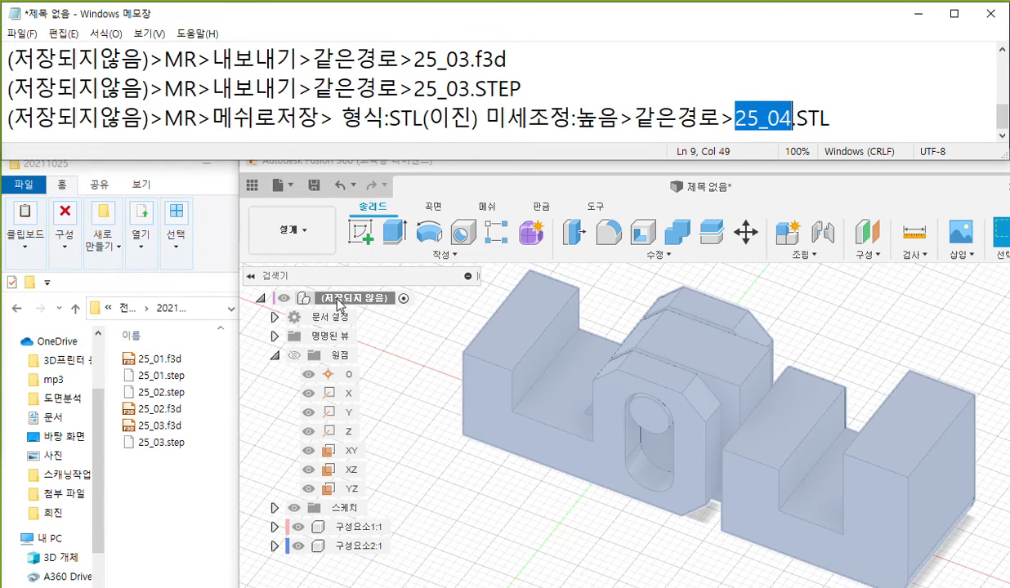
right_click(339, 305)
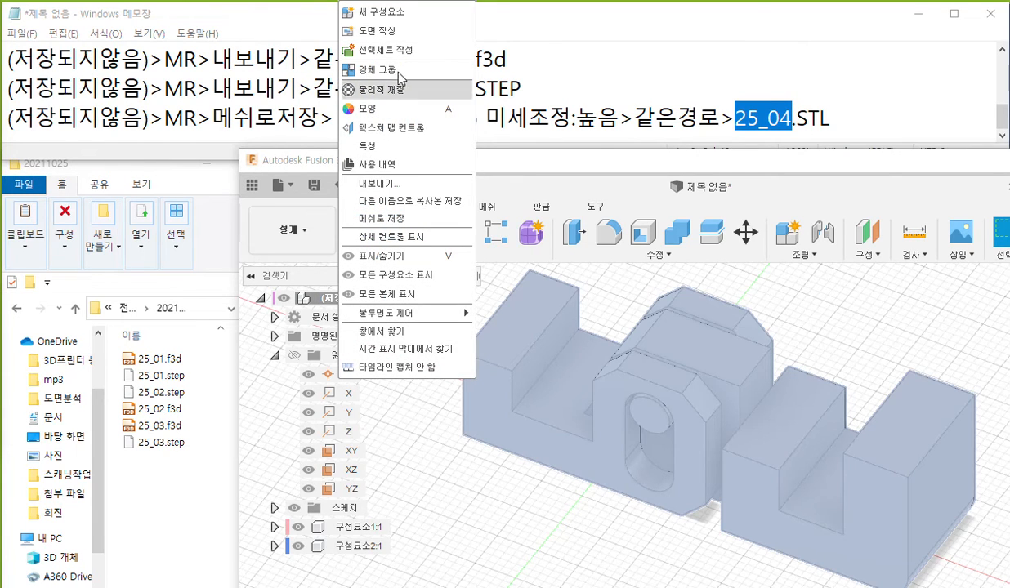
left_click(384, 219)
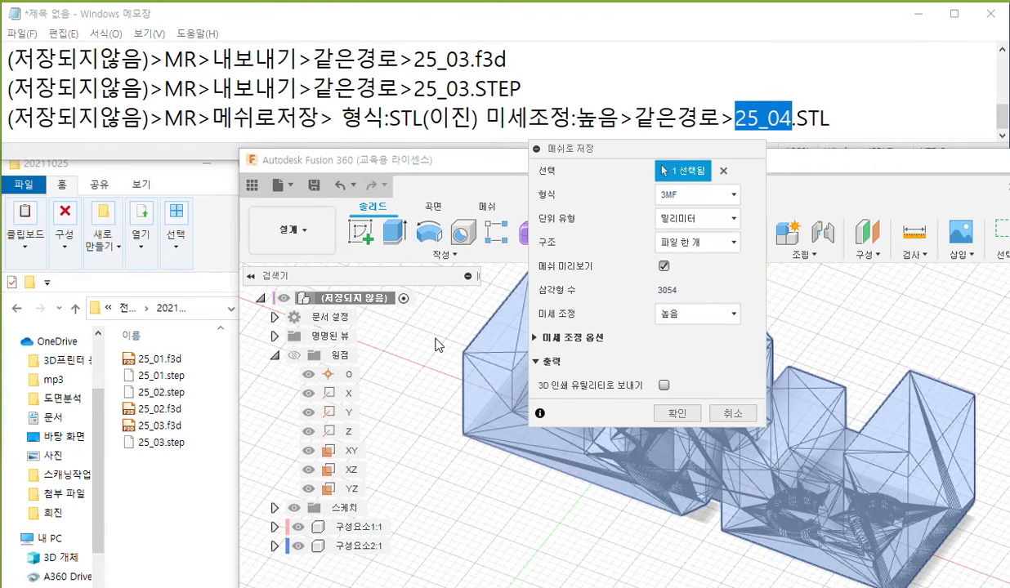
left_click_drag(628, 157, 525, 241)
left_click(592, 282)
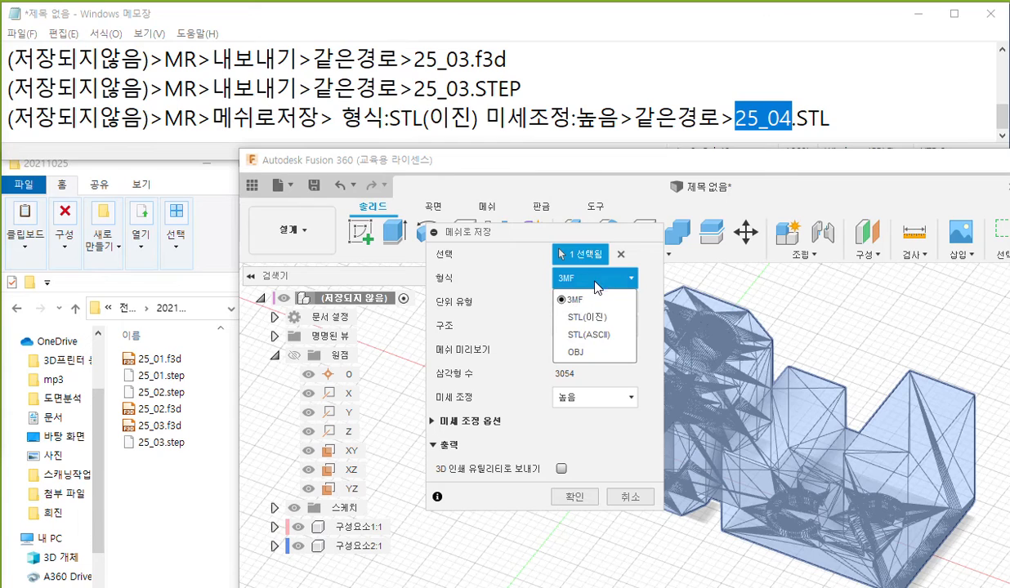
left_click(593, 320)
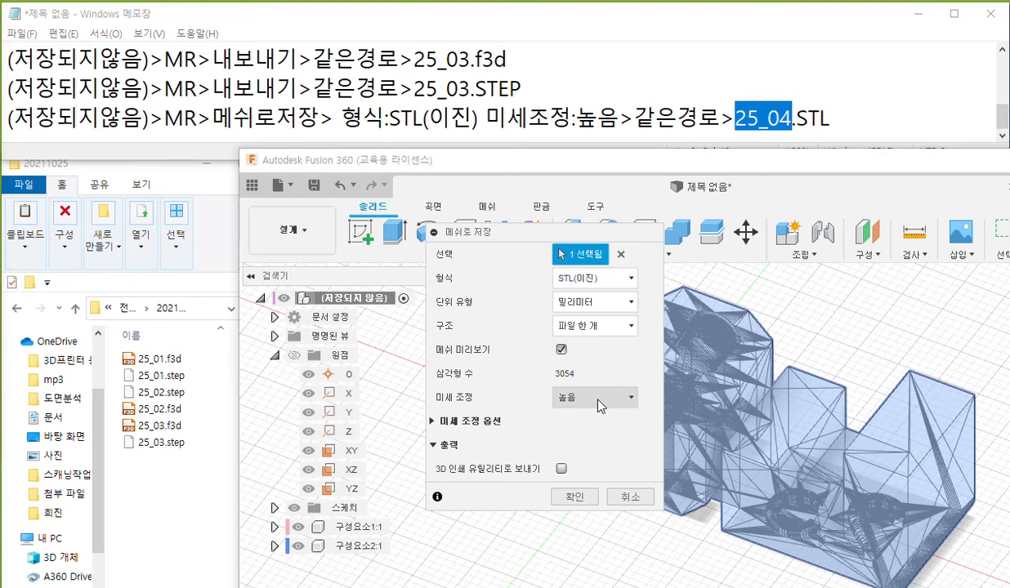
- Save the mesh as an STL file named 25_04 in the 20211025 folder and select it there
left_click(576, 497)
left_click_drag(526, 185, 621, 179)
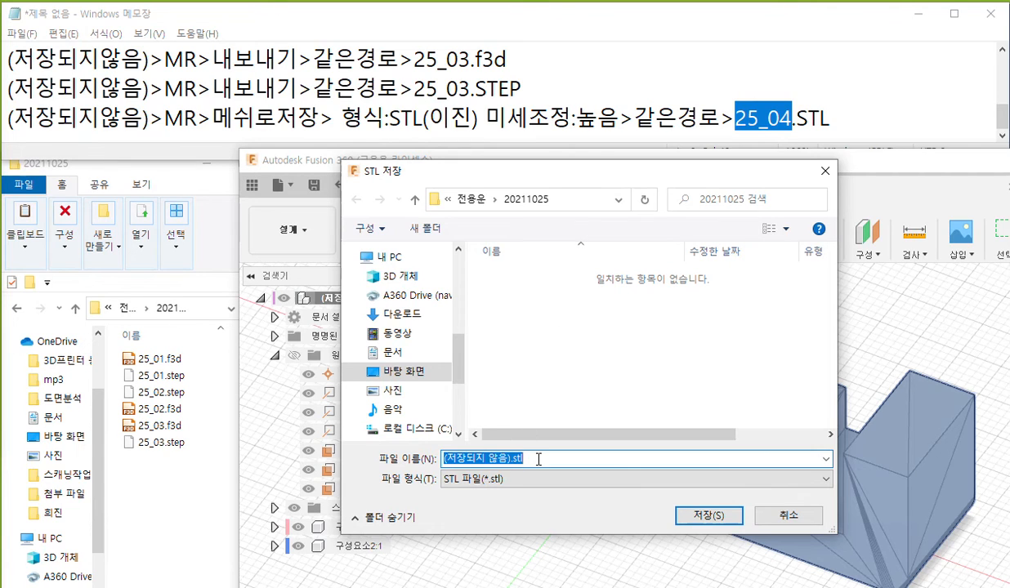
key("ctrl+v")
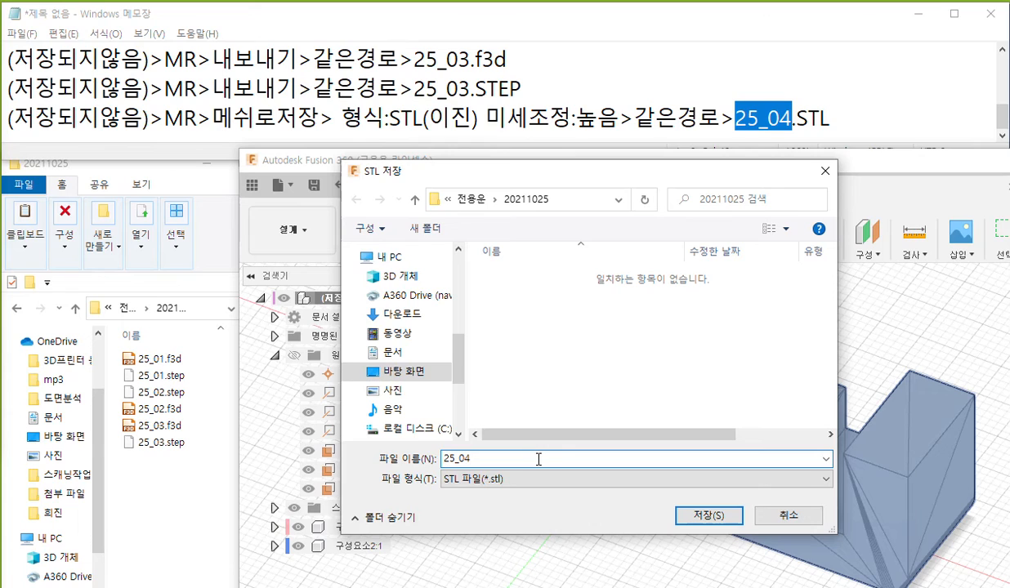
left_click(707, 515)
left_click(147, 459)
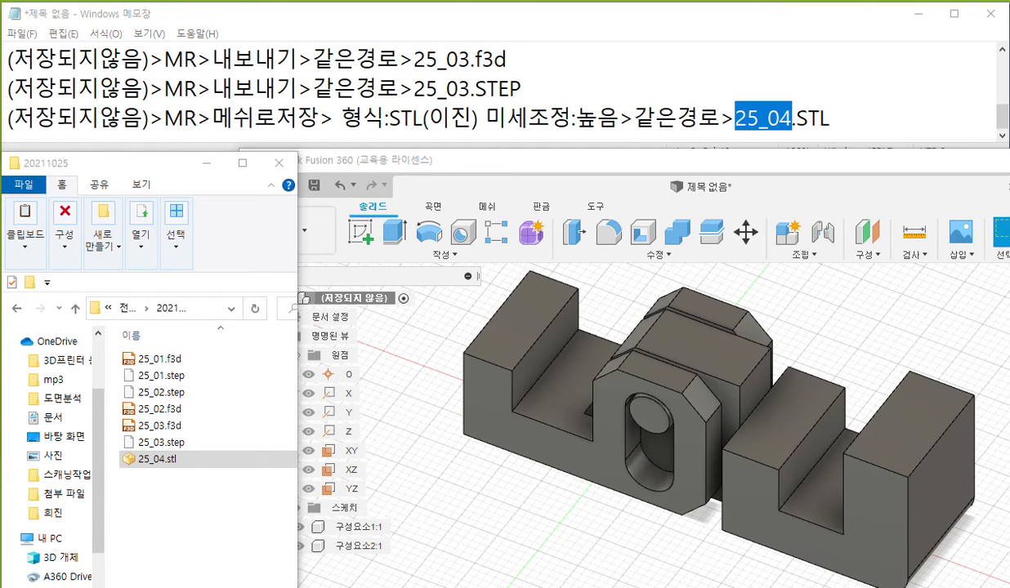
- Enlarge the modelling window over the notes and annotate the pin's end face with ø5 using the screen pen
left_click(504, 514)
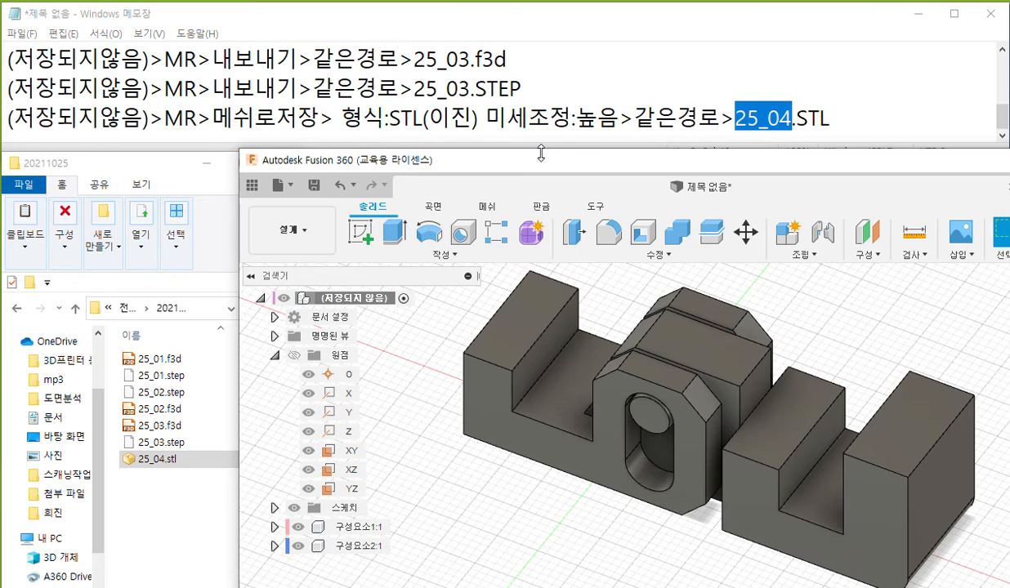
left_click_drag(540, 154, 541, 11)
middle_click_drag(575, 181, 582, 216)
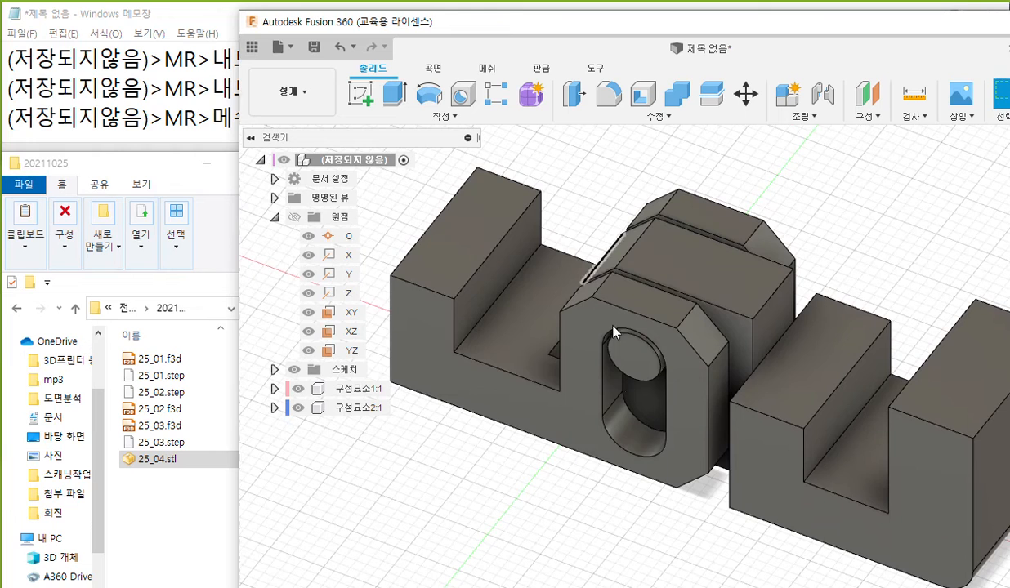
key("F9")
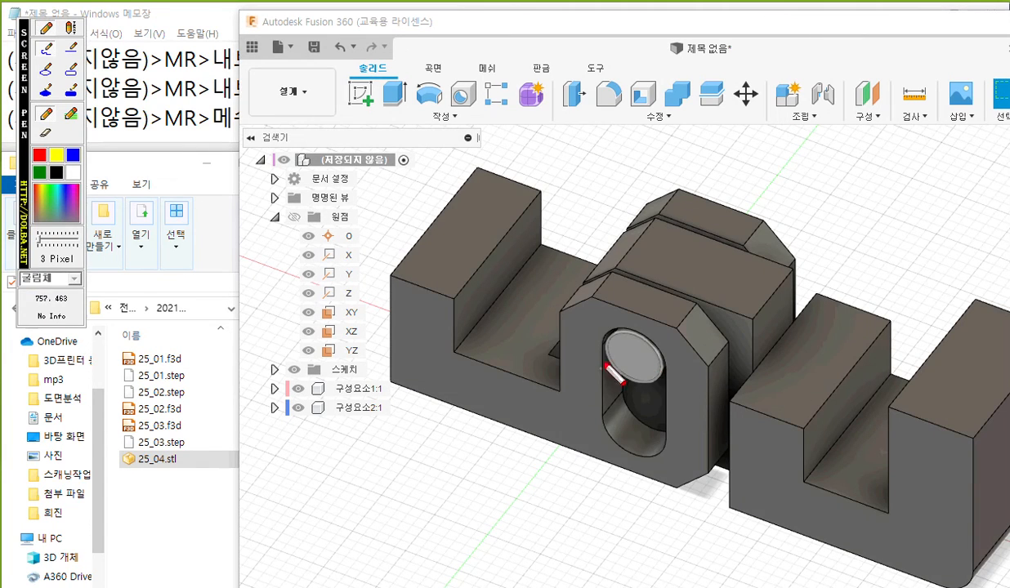
mouse_move(655, 379)
left_mouse_down()
mouse_move(610, 358)
mouse_move(650, 343)
mouse_move(639, 381)
mouse_move(609, 358)
mouse_move(463, 426)
mouse_move(448, 463)
mouse_move(429, 474)
left_mouse_up()
mouse_move(430, 438)
left_mouse_down()
mouse_move(456, 430)
mouse_move(384, 452)
mouse_move(391, 442)
mouse_move(375, 503)
left_mouse_up()
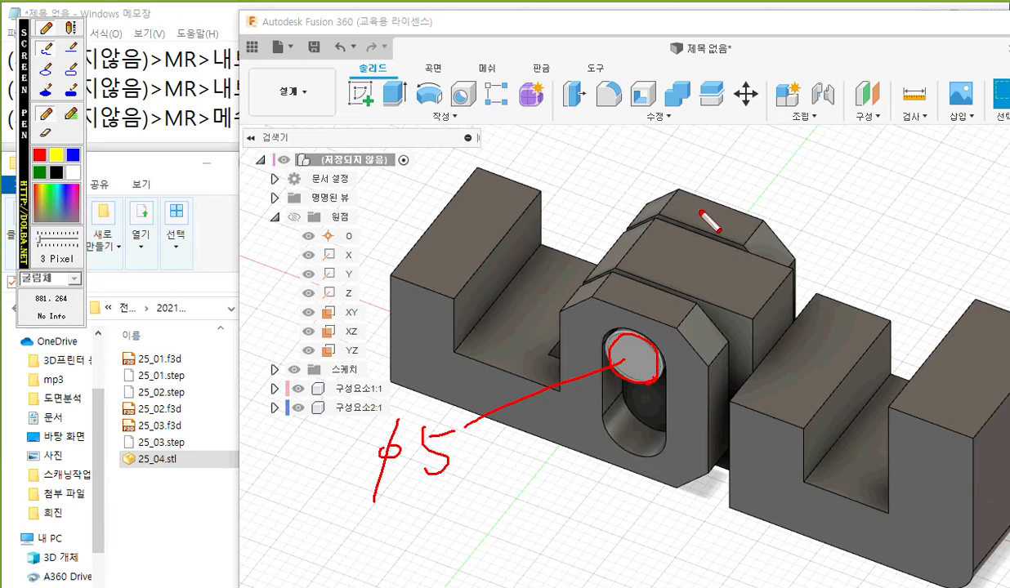
- Annotate the rear plate's thickness with 3.5, mark the area above the pin, and circle the ø5 note
mouse_move(701, 213)
left_mouse_down()
mouse_move(694, 223)
mouse_move(701, 199)
mouse_move(696, 206)
mouse_move(720, 214)
mouse_move(713, 229)
mouse_move(730, 213)
mouse_move(740, 230)
left_mouse_up()
mouse_move(632, 312)
left_mouse_down()
mouse_move(633, 324)
mouse_move(640, 317)
left_mouse_up()
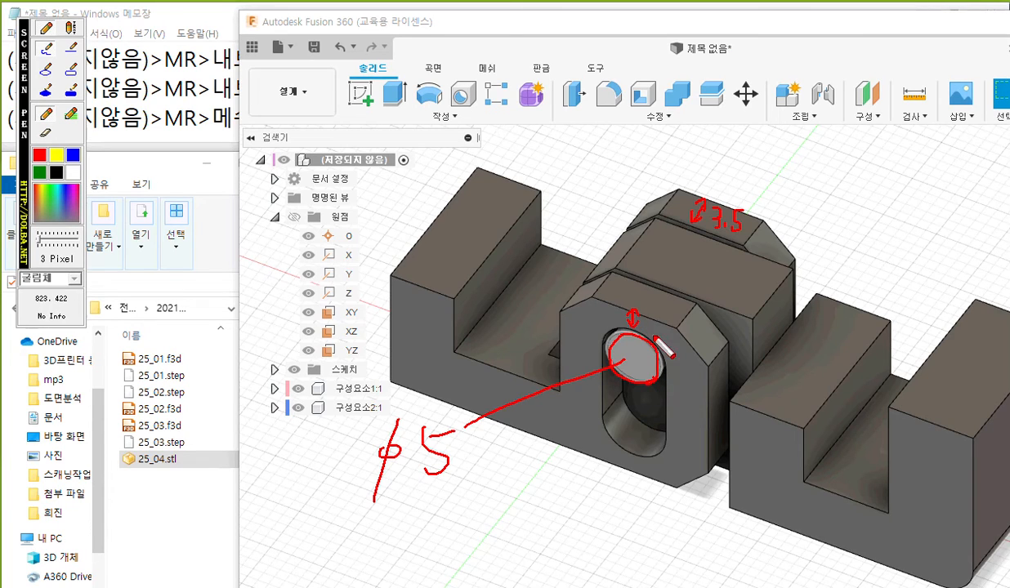
mouse_move(578, 310)
left_mouse_down()
mouse_move(587, 314)
mouse_move(578, 300)
mouse_move(585, 330)
mouse_move(595, 309)
mouse_move(600, 328)
left_mouse_up()
mouse_move(616, 322)
left_mouse_down()
mouse_move(627, 311)
mouse_move(609, 327)
left_mouse_up()
mouse_move(451, 481)
left_mouse_down()
mouse_move(413, 415)
mouse_move(458, 482)
left_mouse_up()
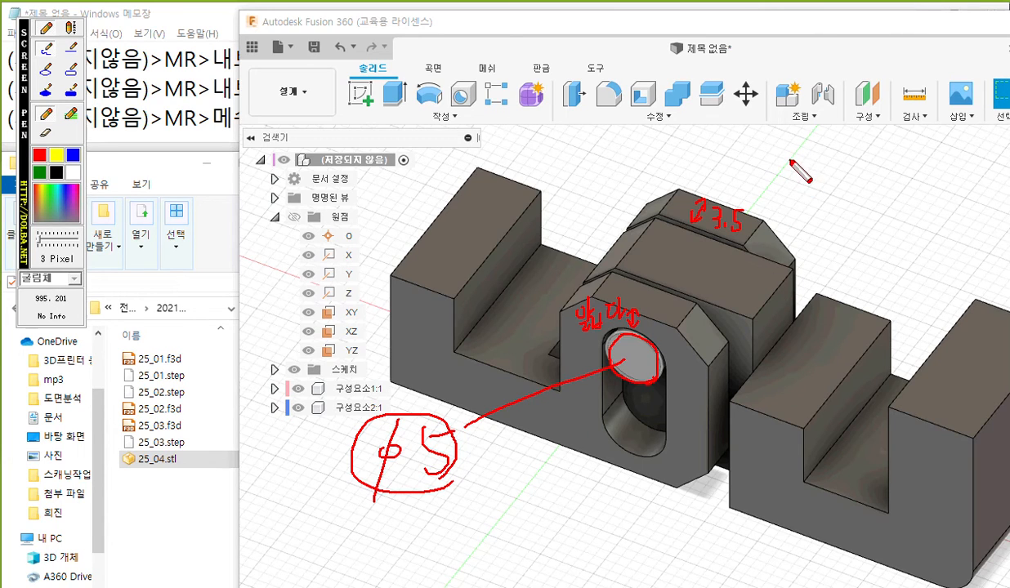
- Handwrite the infill note 내부채움 50↑ in red above the model with the screen pen
left_click_drag(775, 135, 793, 168)
mouse_move(805, 131)
left_mouse_down()
mouse_move(807, 168)
mouse_move(843, 162)
mouse_move(827, 166)
mouse_move(857, 179)
mouse_move(868, 154)
mouse_move(875, 164)
mouse_move(846, 169)
mouse_move(854, 172)
mouse_move(881, 129)
mouse_move(915, 162)
left_mouse_up()
left_click_drag(903, 162, 898, 185)
left_click_drag(898, 171, 915, 184)
left_click(950, 169)
mouse_move(949, 143)
left_mouse_down()
mouse_move(949, 162)
mouse_move(932, 173)
mouse_move(961, 155)
mouse_move(969, 174)
mouse_move(988, 177)
left_mouse_up()
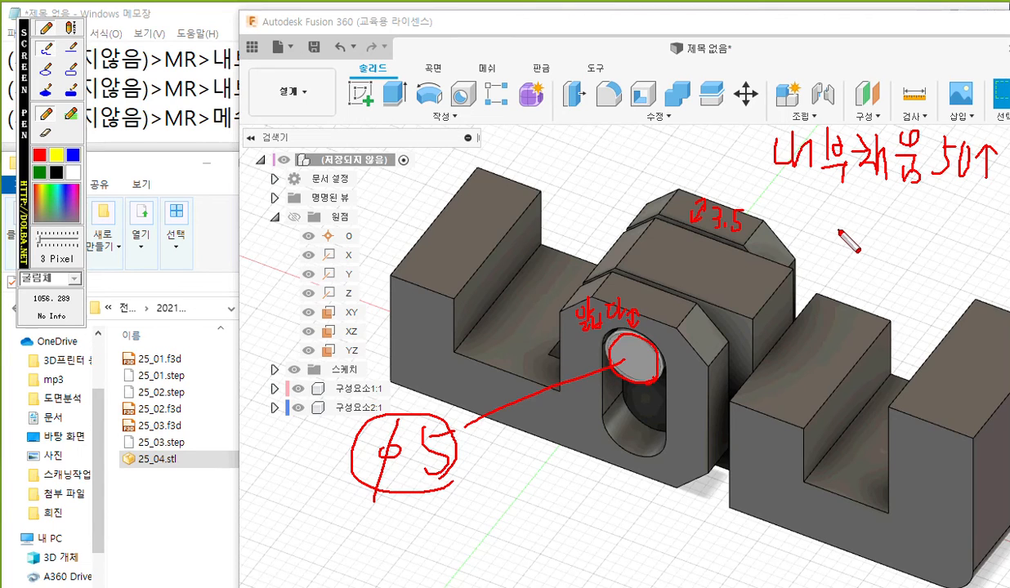
- Handwrite 서포트 X under the infill note, scribble over the X, and add the note 어디에나 below
mouse_move(811, 199)
left_mouse_down()
mouse_move(801, 234)
mouse_move(826, 218)
left_mouse_up()
left_click_drag(827, 196, 827, 242)
left_click_drag(839, 201, 856, 216)
mouse_move(841, 219)
left_mouse_down()
mouse_move(862, 215)
mouse_move(852, 232)
mouse_move(880, 232)
mouse_move(899, 200)
mouse_move(918, 240)
left_mouse_up()
left_click_drag(978, 197, 942, 247)
left_click_drag(938, 199, 987, 252)
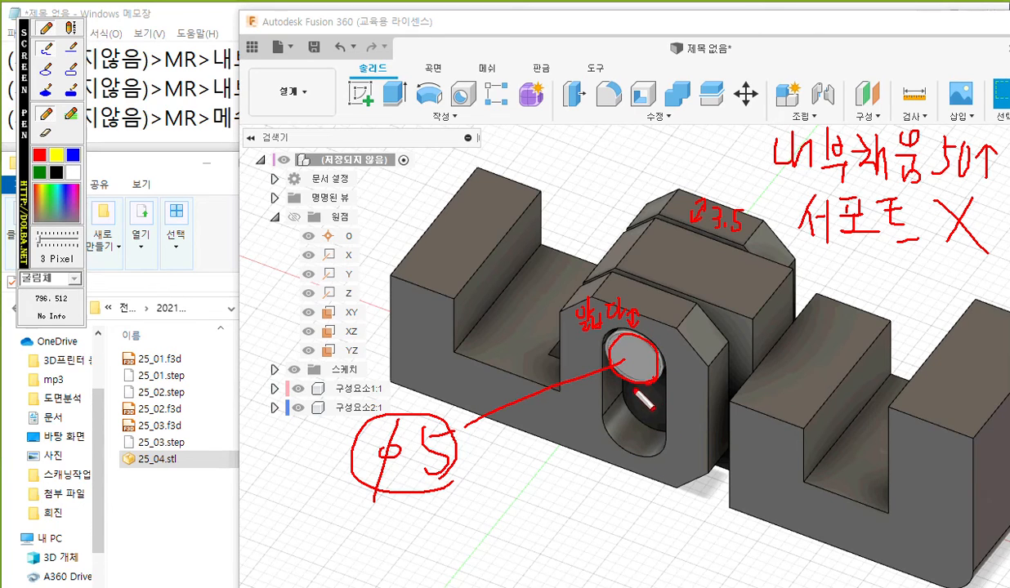
mouse_move(948, 203)
left_mouse_down()
mouse_move(936, 242)
mouse_move(967, 209)
mouse_move(915, 245)
mouse_move(940, 216)
mouse_move(965, 242)
left_mouse_up()
mouse_move(893, 260)
left_mouse_down()
mouse_move(916, 255)
mouse_move(961, 276)
mouse_move(954, 287)
mouse_move(994, 279)
left_mouse_up()
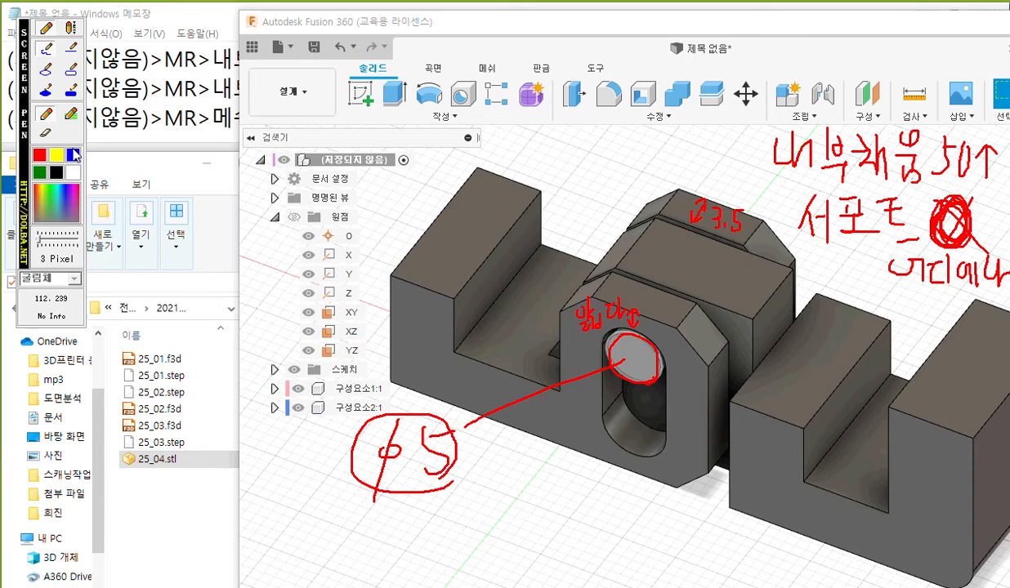
- Hatch the slot area beneath the pin with blue vertical strokes, then return to the assembly model
mouse_move(619, 376)
left_mouse_down()
mouse_move(619, 435)
mouse_move(632, 437)
left_mouse_up()
left_click_drag(644, 374, 644, 443)
left_click_drag(656, 377, 656, 449)
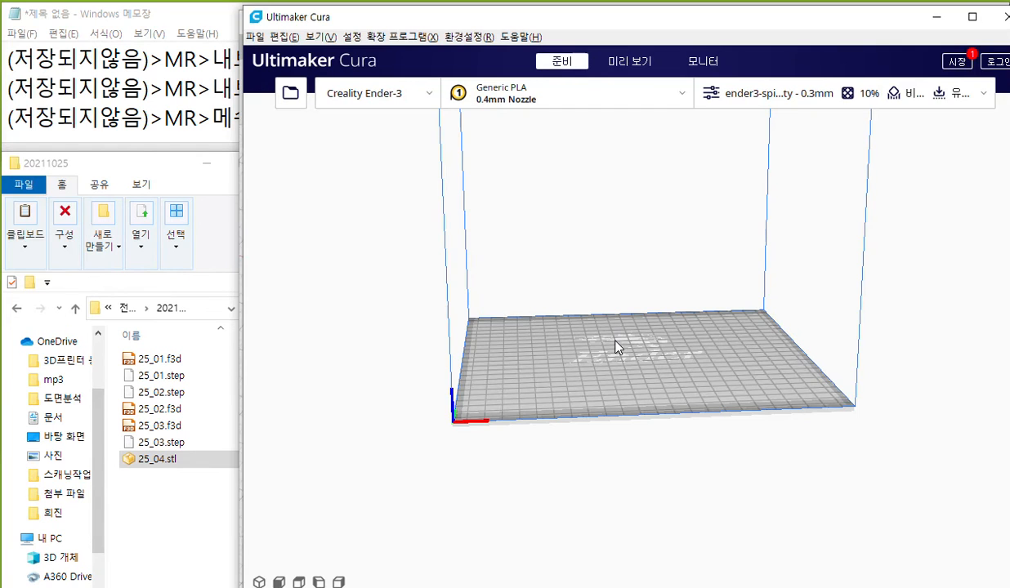
left_click(936, 19)
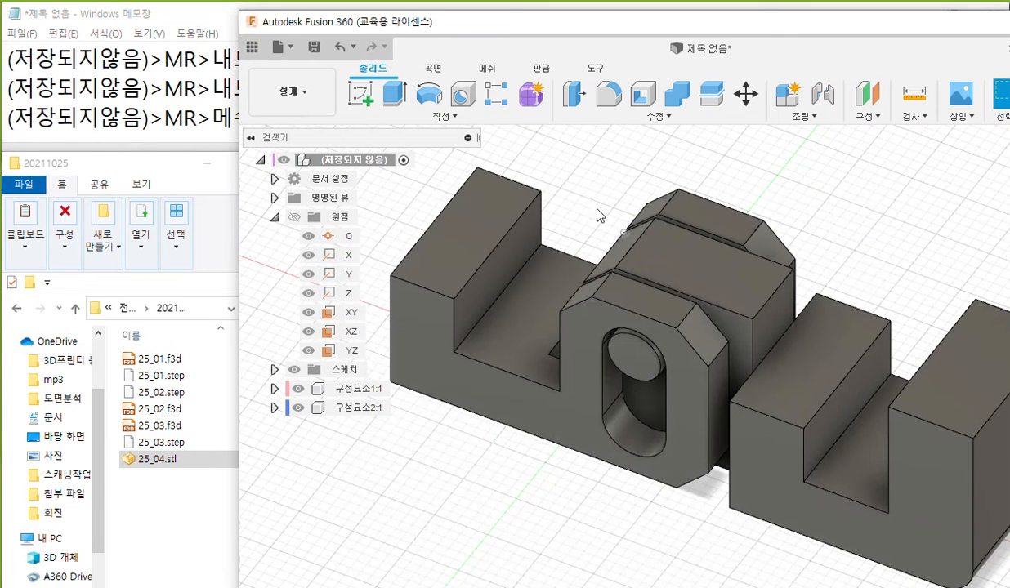
- View the assembly from its underside and hatch the overhanging chamfer faces in blue with the screen pen
middle_click_drag(575, 212, 602, 324, "shift")
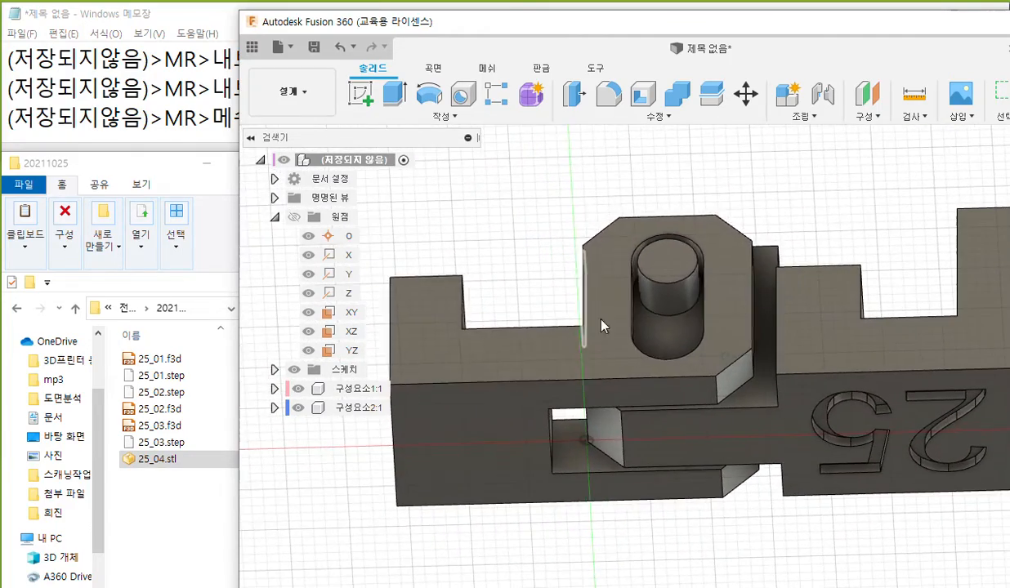
key("F9")
mouse_move(592, 411)
left_mouse_down()
mouse_move(593, 458)
mouse_move(606, 462)
left_mouse_up()
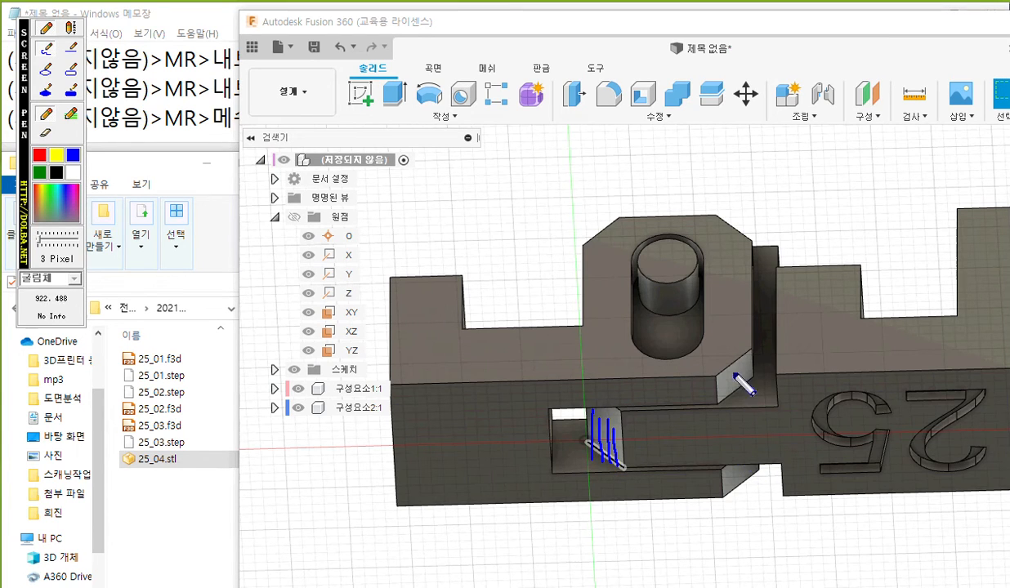
mouse_move(727, 375)
left_mouse_down()
mouse_move(726, 401)
mouse_move(740, 395)
left_mouse_up()
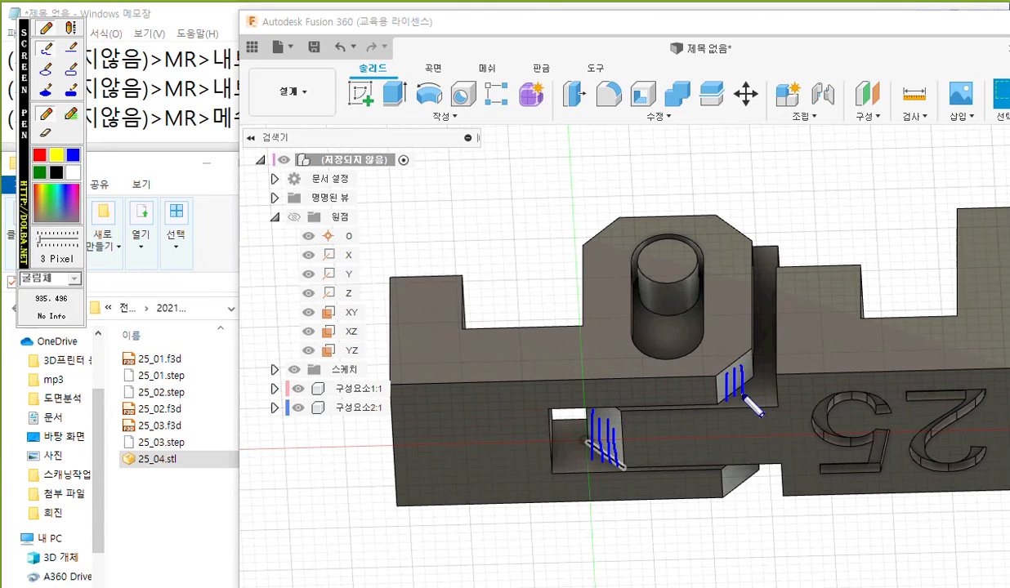
key("Escape")
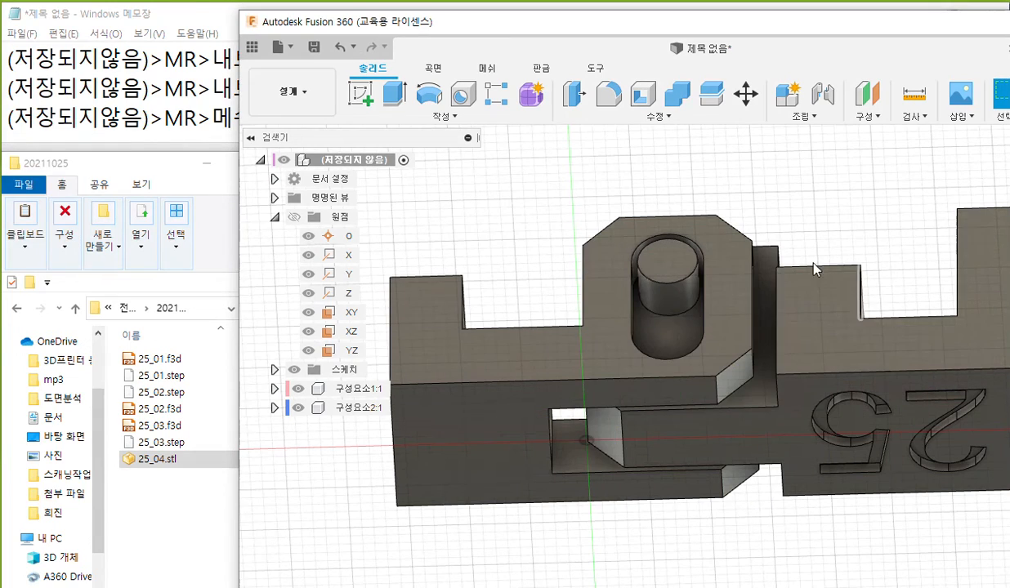
middle_click_drag(800, 239, 815, 241, "shift")
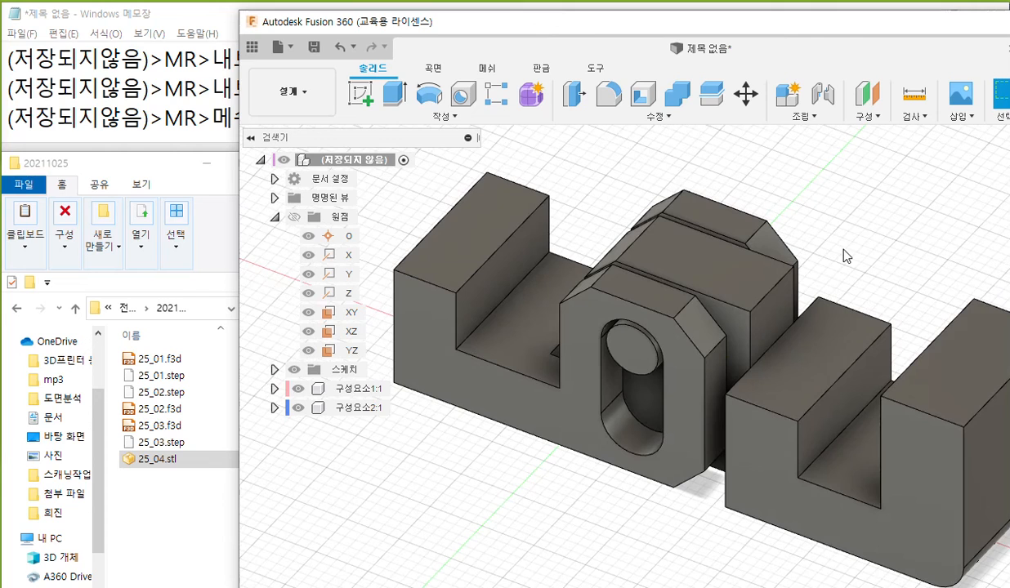
- Draw a blue outward arrow labelled 10 at the assembly's lower front edge with the screen pen
key("F12")
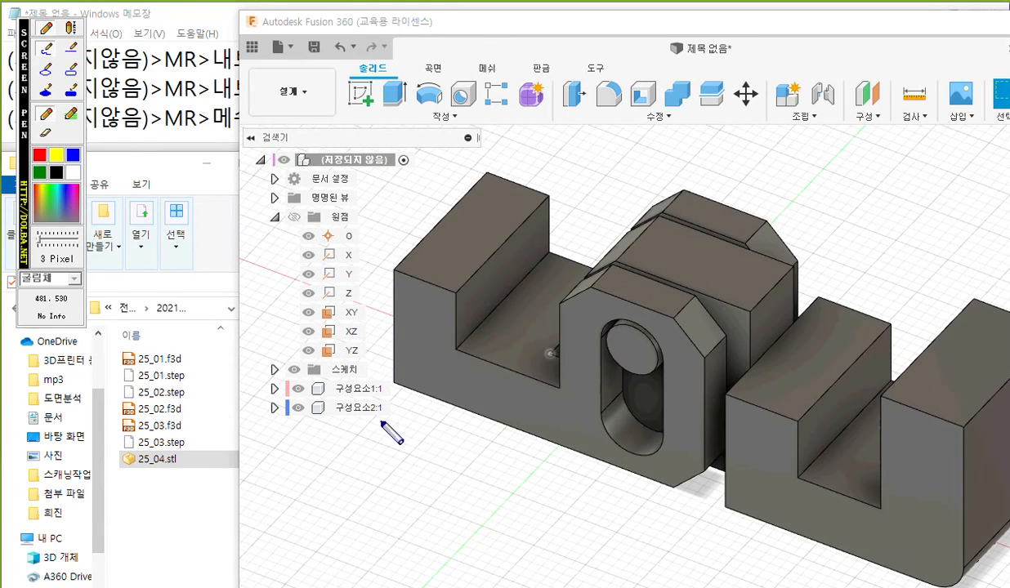
mouse_move(464, 409)
left_mouse_down()
mouse_move(407, 453)
mouse_move(474, 446)
left_mouse_up()
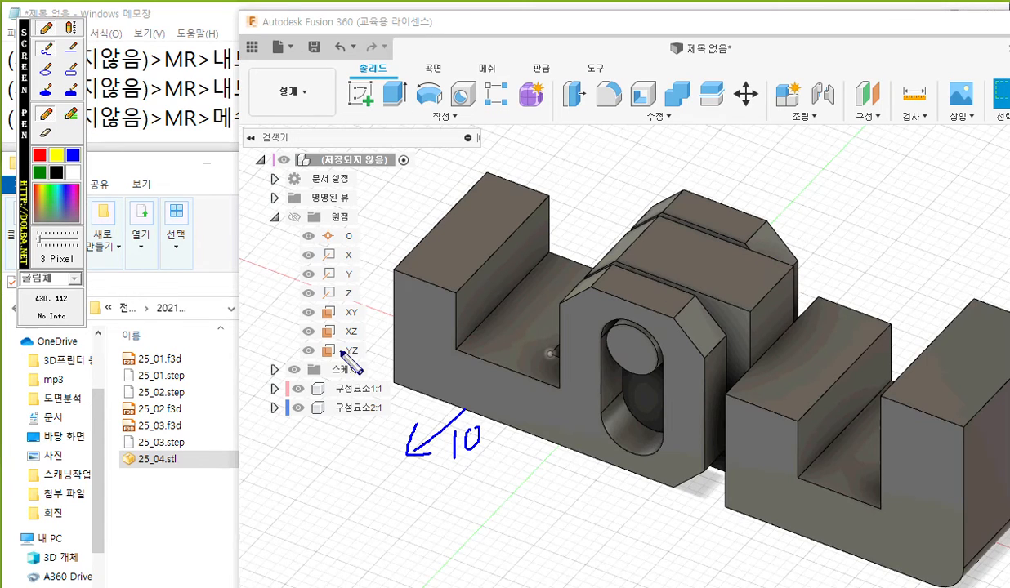
key("Escape")
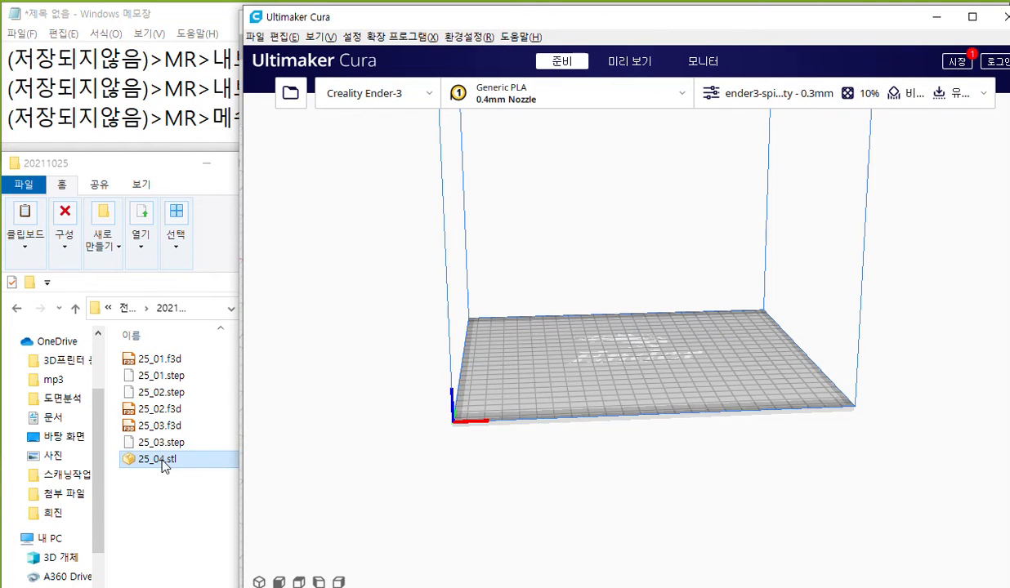
- Switch to Ultimaker Cura and load 25_04.stl onto the Creality Ender-3 build plate
left_click_drag(163, 466, 605, 400)
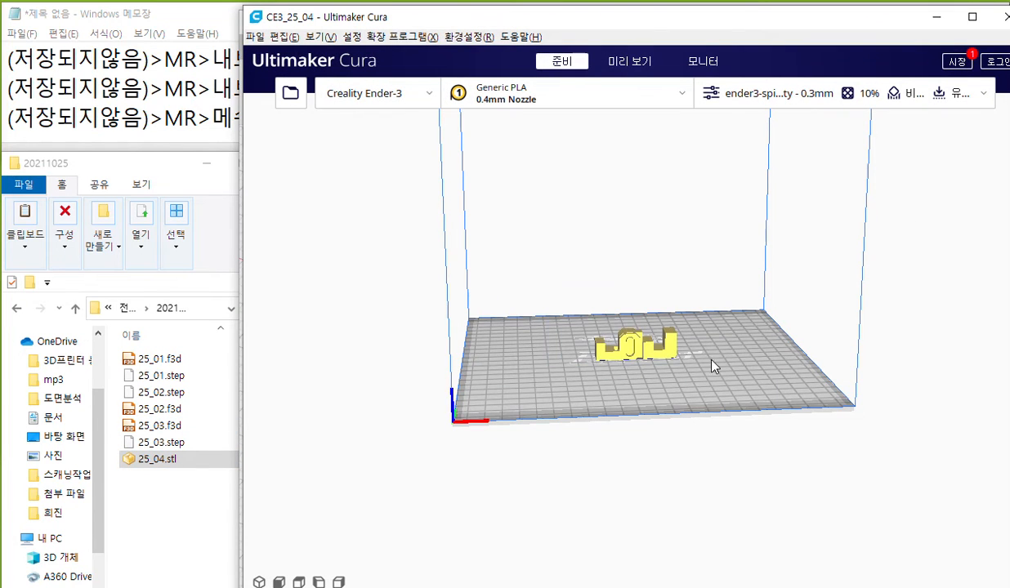
scroll(736, 384, "up", 5)
scroll(740, 399, "up", 5)
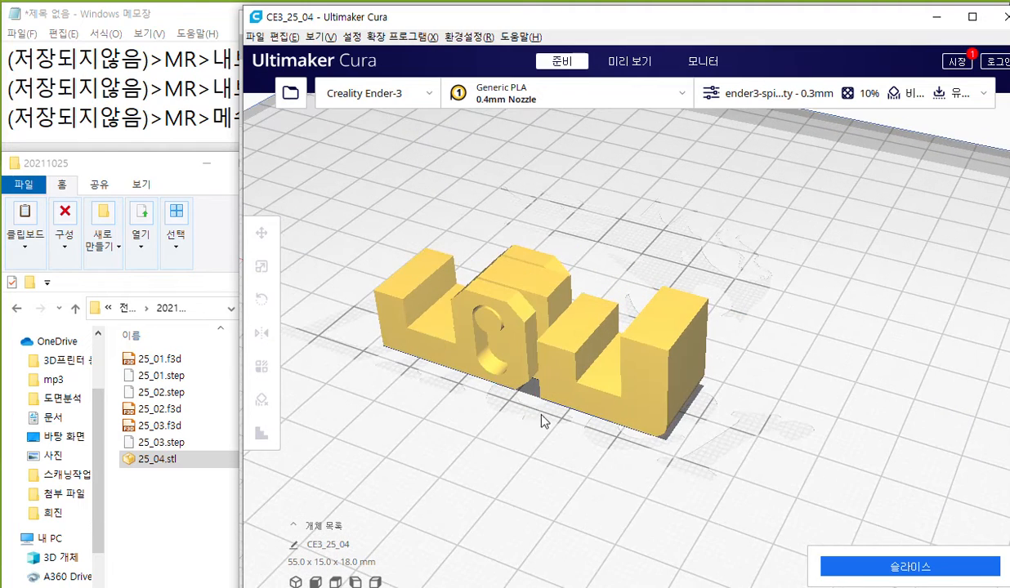
scroll(537, 426, "up", 3)
- Set the infill density (내부채움 밀도) to 50% in the print settings
left_click(781, 95)
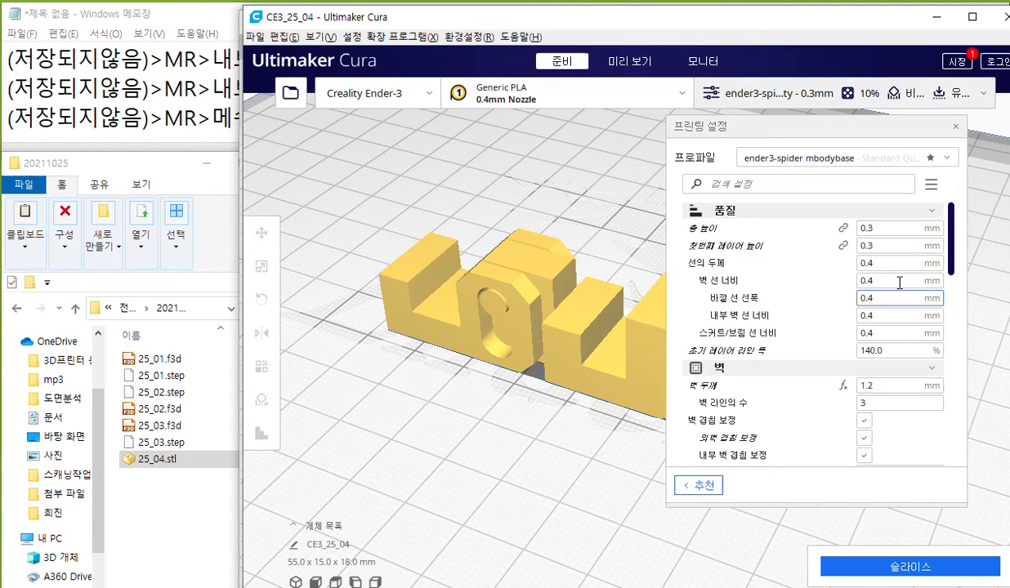
scroll(921, 254, "down", 5)
scroll(955, 282, "down", 4)
left_click(875, 288)
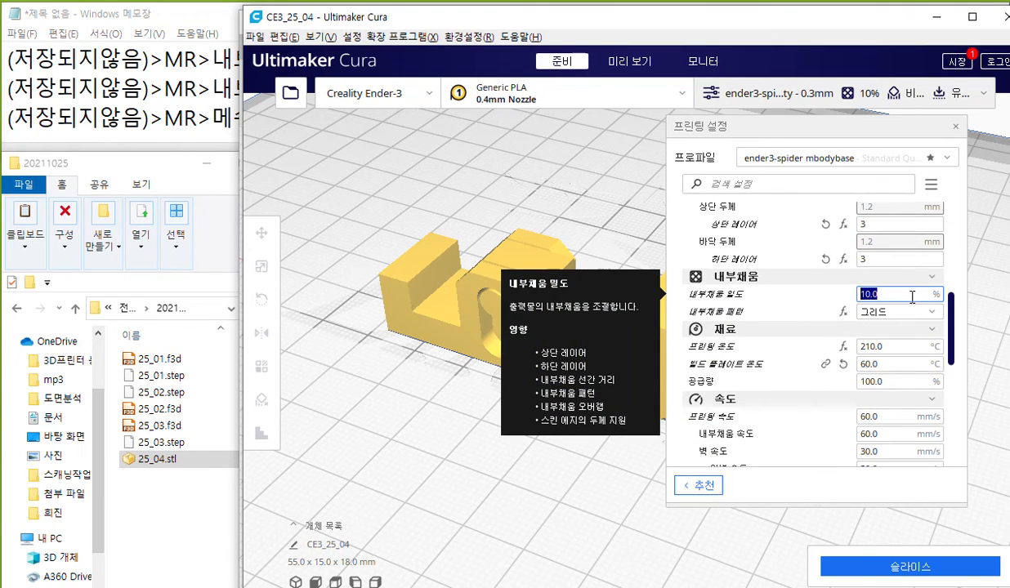
type("50")
- Underline the infill density and infill pattern settings and handwrite 50 beside them with the screen pen
key("F12")
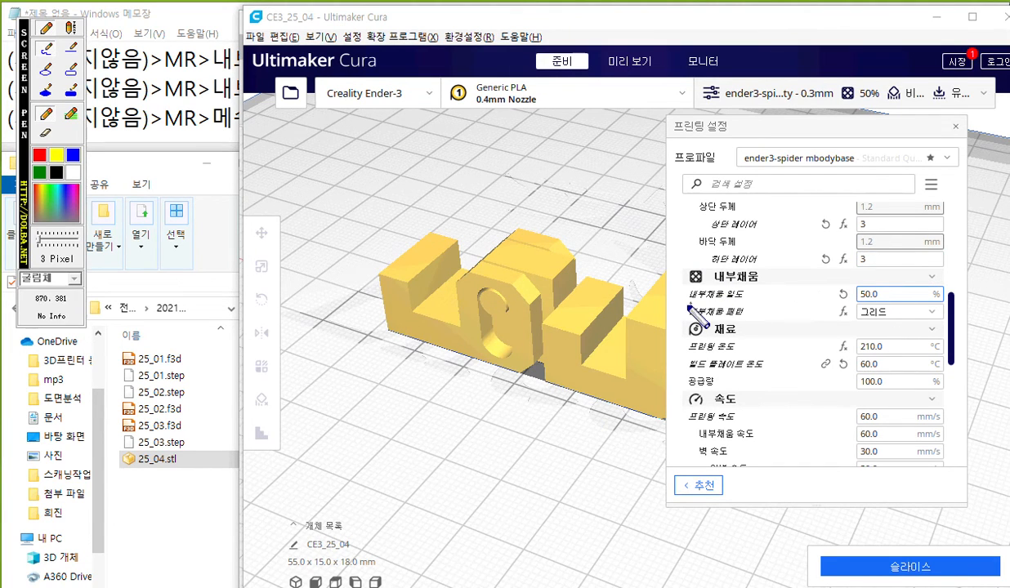
mouse_move(679, 304)
left_mouse_down()
mouse_move(878, 305)
mouse_move(891, 272)
mouse_move(937, 268)
left_mouse_up()
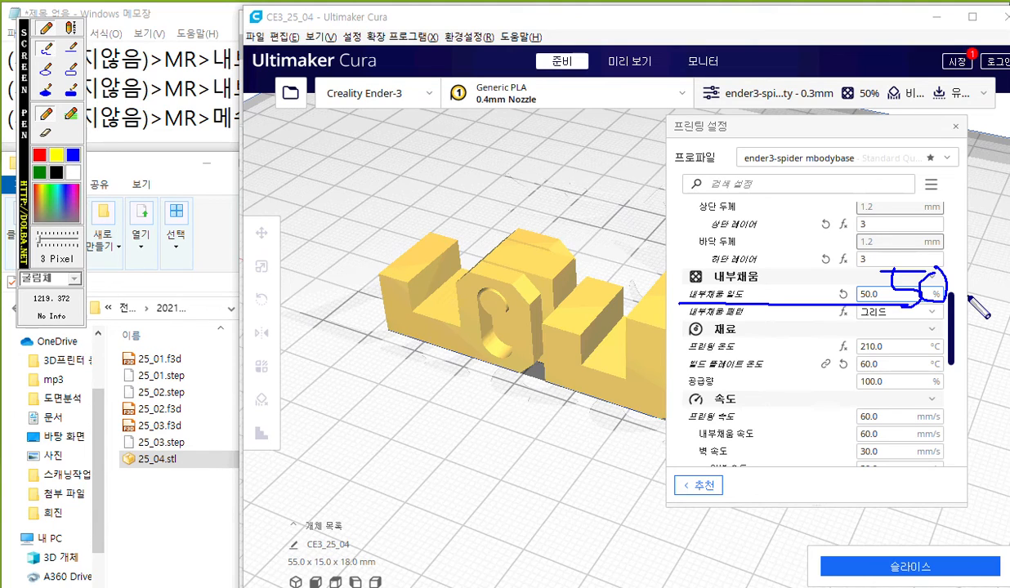
left_click_drag(849, 324, 920, 324)
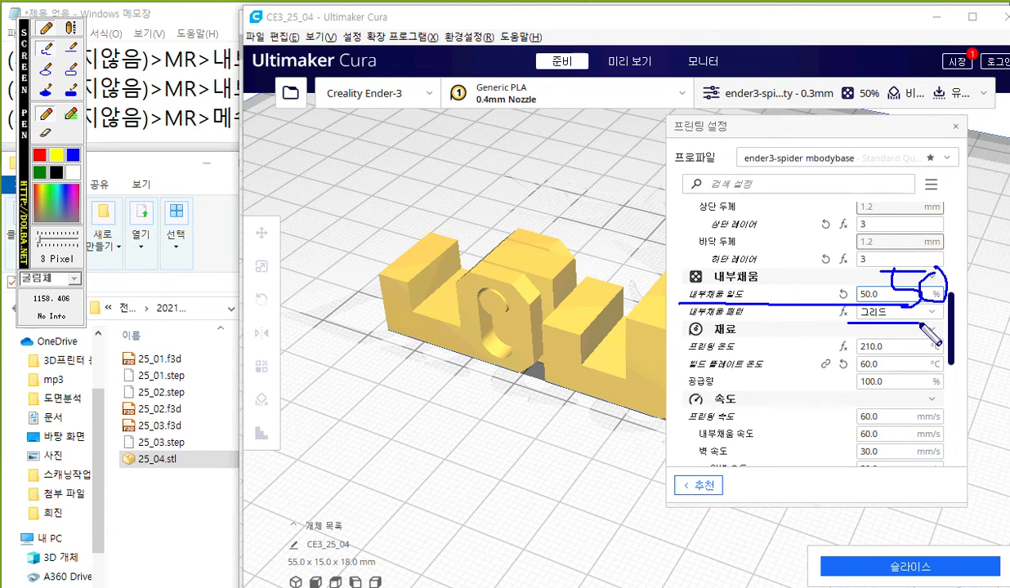
key("Escape")
- Enable support generation (서포트 생성) and set the support overhang angle (오버행 각도) to 10°
left_click_drag(952, 322, 955, 422)
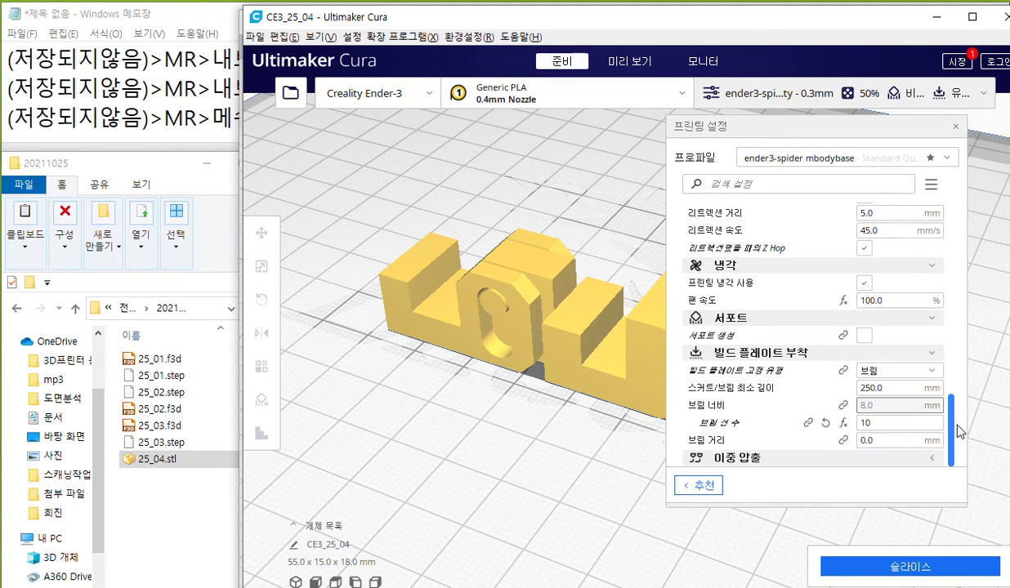
left_click(866, 338)
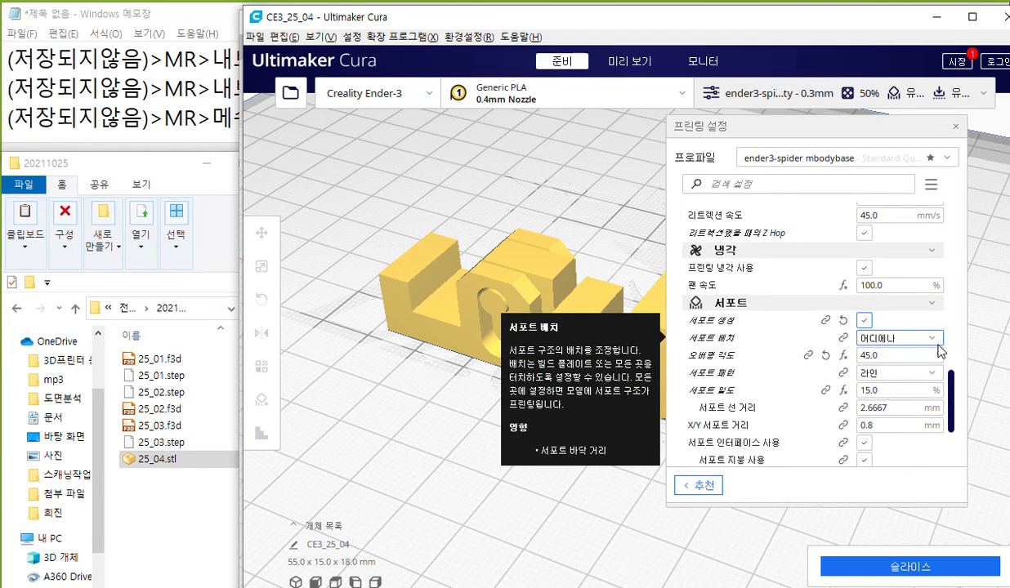
left_click(903, 355)
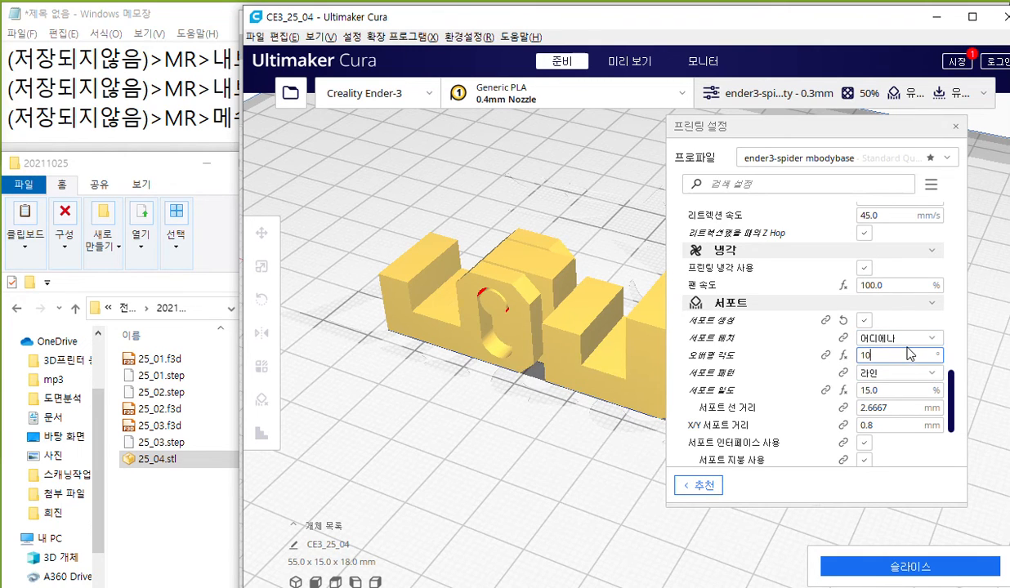
- With the screen pen, tick support generation, underline support placement and overhang angle, and handwrite 어디 and 10° beside them
key("F12")
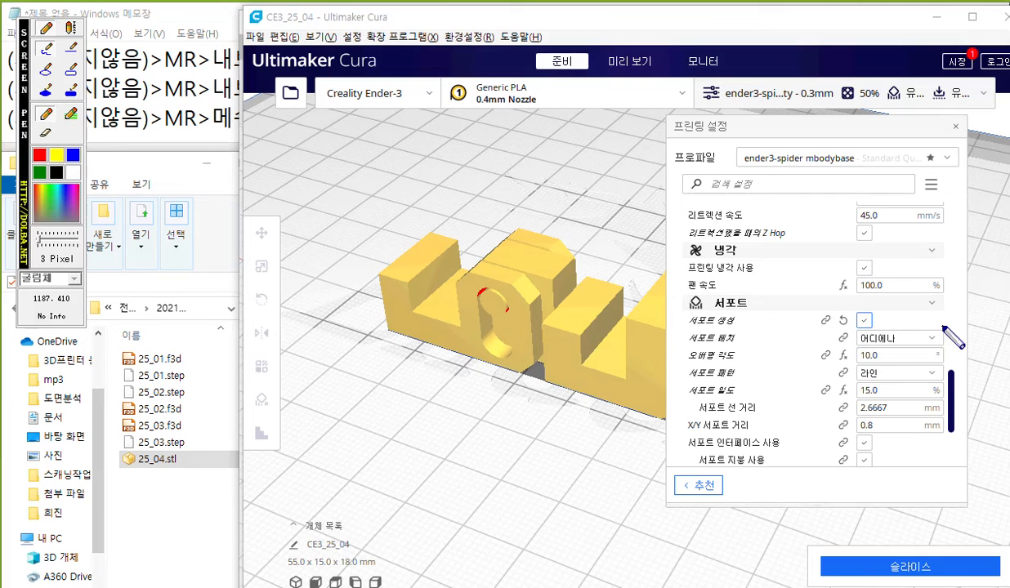
left_click_drag(858, 314, 888, 301)
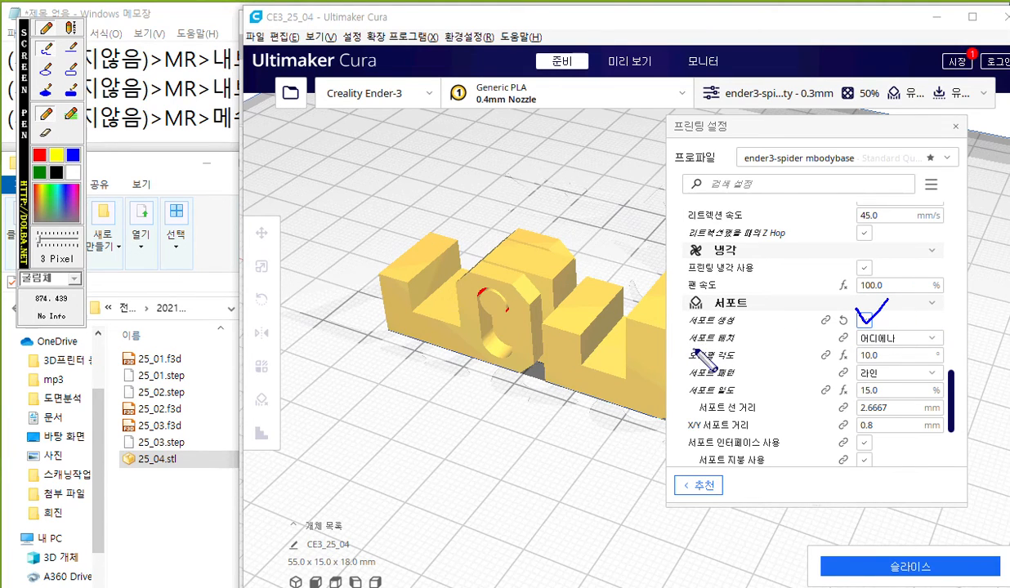
mouse_move(689, 347)
left_mouse_down()
mouse_move(866, 346)
mouse_move(948, 316)
mouse_move(946, 337)
left_mouse_up()
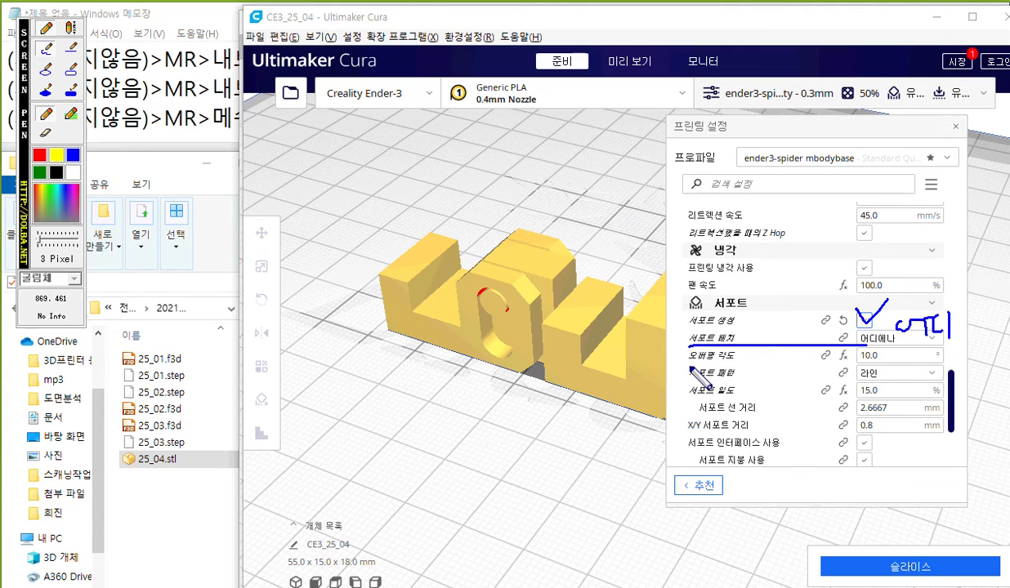
mouse_move(689, 356)
left_mouse_down()
mouse_move(866, 357)
mouse_move(897, 338)
mouse_move(901, 357)
mouse_move(925, 337)
left_mouse_up()
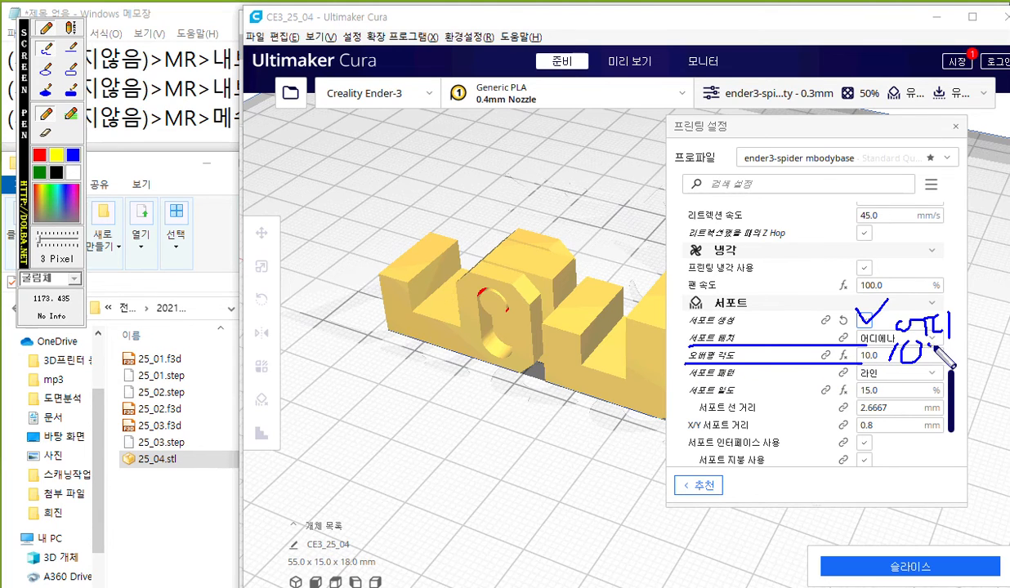
- Underline support pattern and density, handwrite 라인 and 15, tick the support interface and roof options, then clear the pen marks
left_click_drag(690, 382, 856, 384)
mouse_move(897, 374)
left_mouse_down()
mouse_move(895, 382)
mouse_move(916, 367)
mouse_move(940, 386)
left_mouse_up()
mouse_move(693, 401)
left_mouse_down()
mouse_move(875, 399)
mouse_move(881, 408)
mouse_move(897, 388)
left_mouse_up()
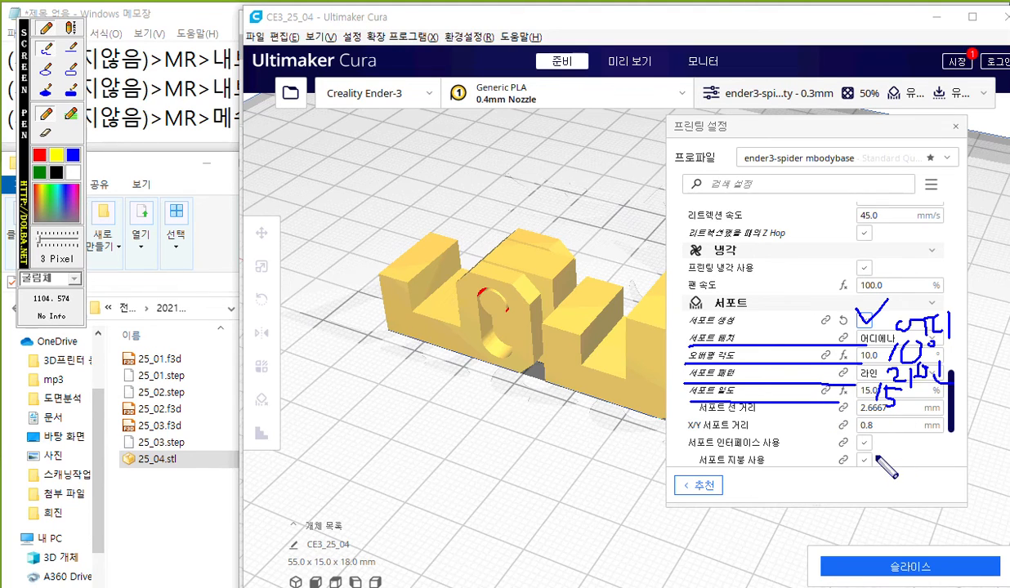
mouse_move(855, 436)
left_mouse_down()
mouse_move(871, 434)
mouse_move(879, 446)
left_mouse_up()
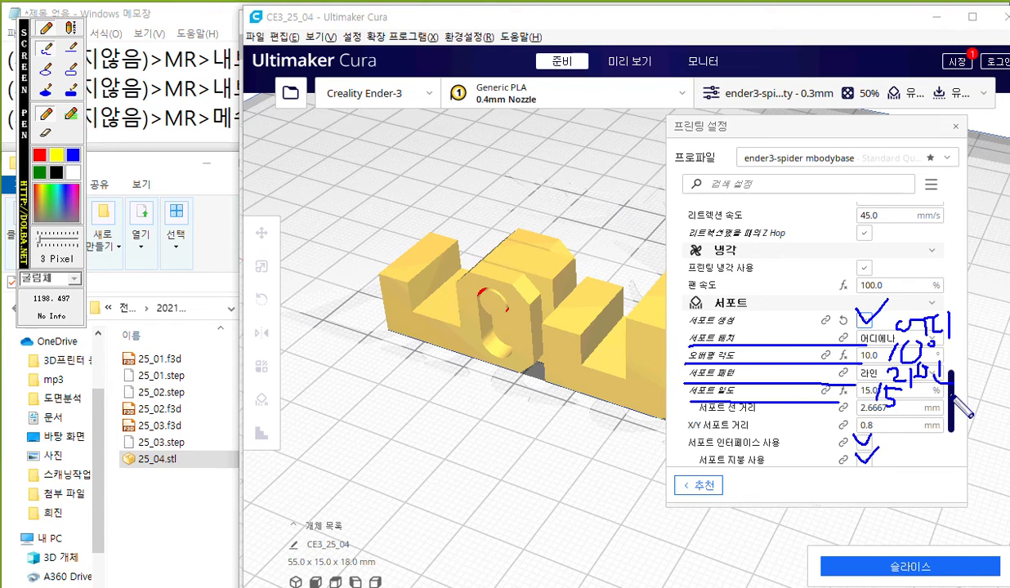
key("Escape")
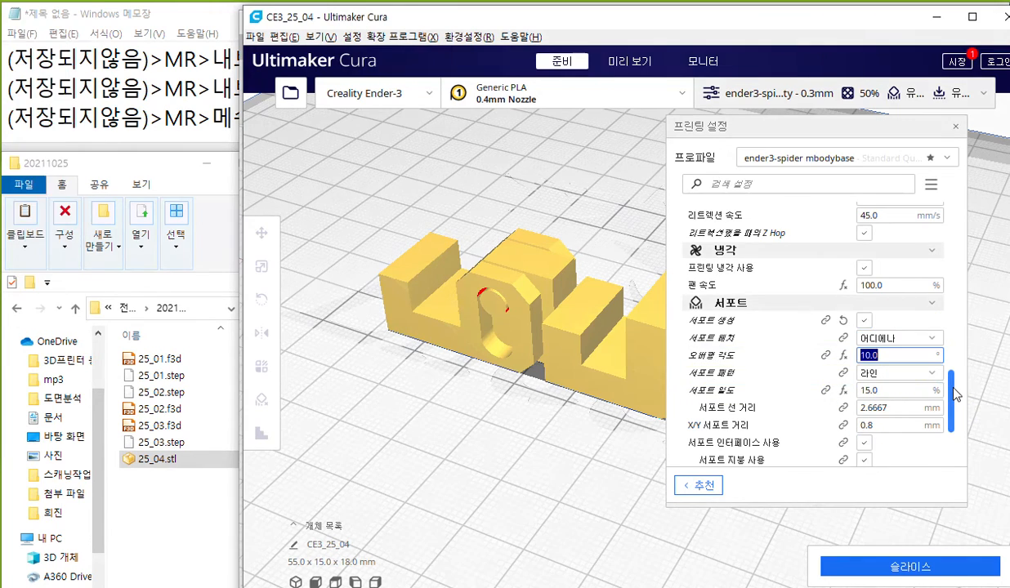
- Handwrite 브림 beside the build plate adhesion type, underline the brim line count with 10 beside it, then clear the marks
scroll(920, 376, "down", 4)
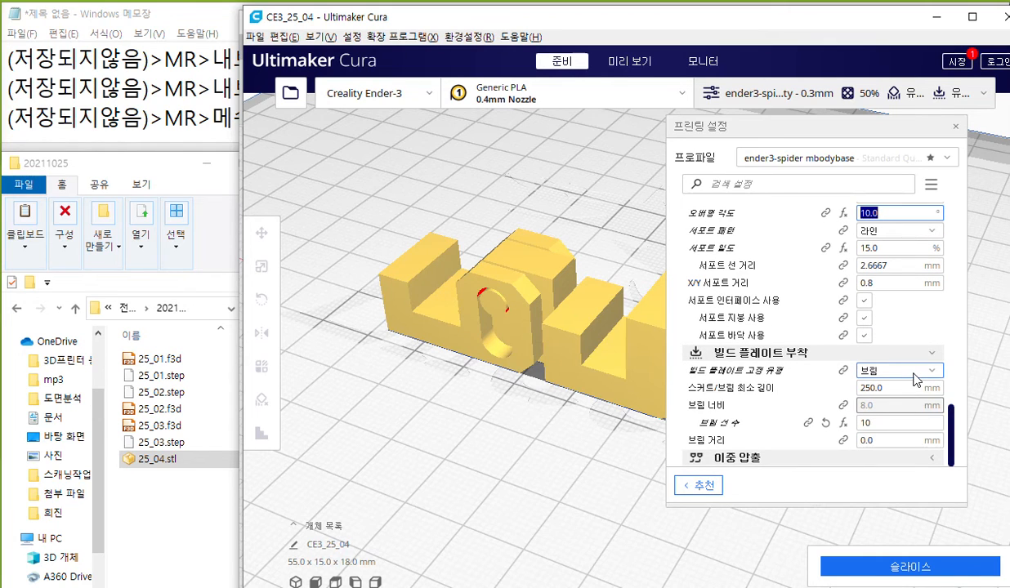
mouse_move(917, 378)
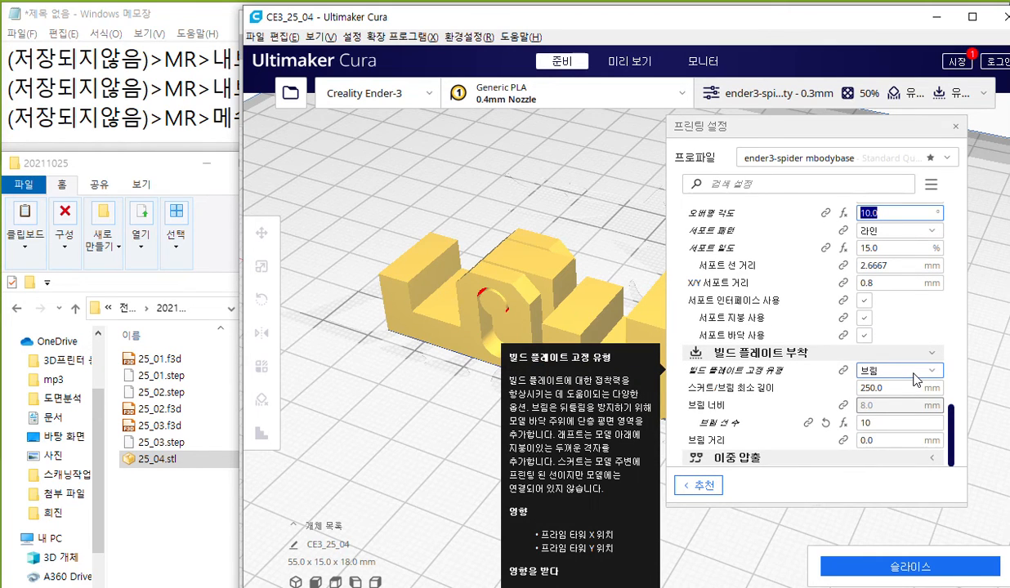
key("F12")
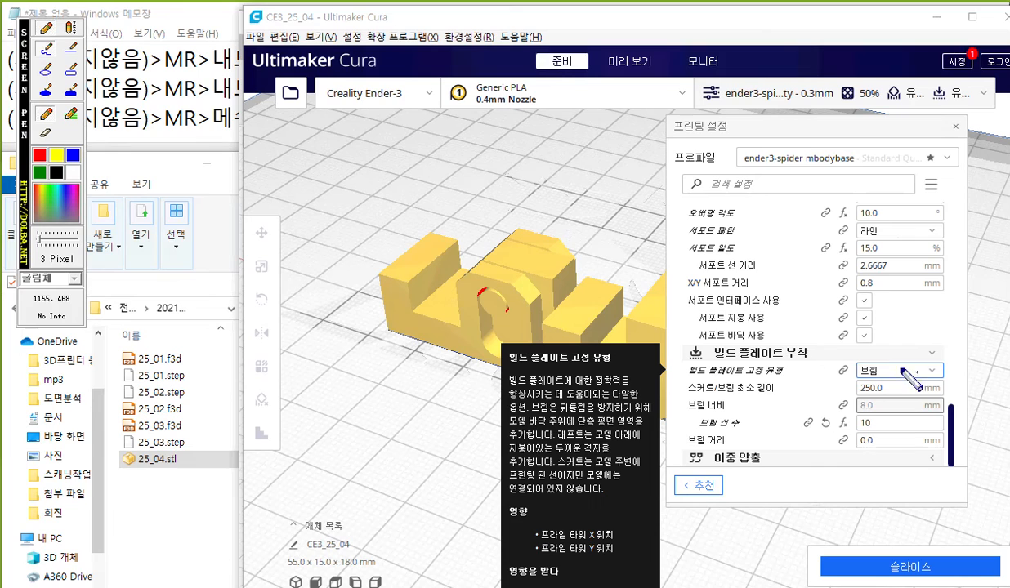
mouse_move(874, 353)
left_mouse_down()
mouse_move(888, 376)
mouse_move(907, 365)
mouse_move(913, 378)
mouse_move(918, 363)
mouse_move(934, 368)
mouse_move(925, 381)
left_mouse_up()
left_click_drag(925, 372, 931, 372)
mouse_move(693, 427)
left_mouse_down()
mouse_move(883, 424)
mouse_move(885, 432)
mouse_move(908, 411)
left_mouse_up()
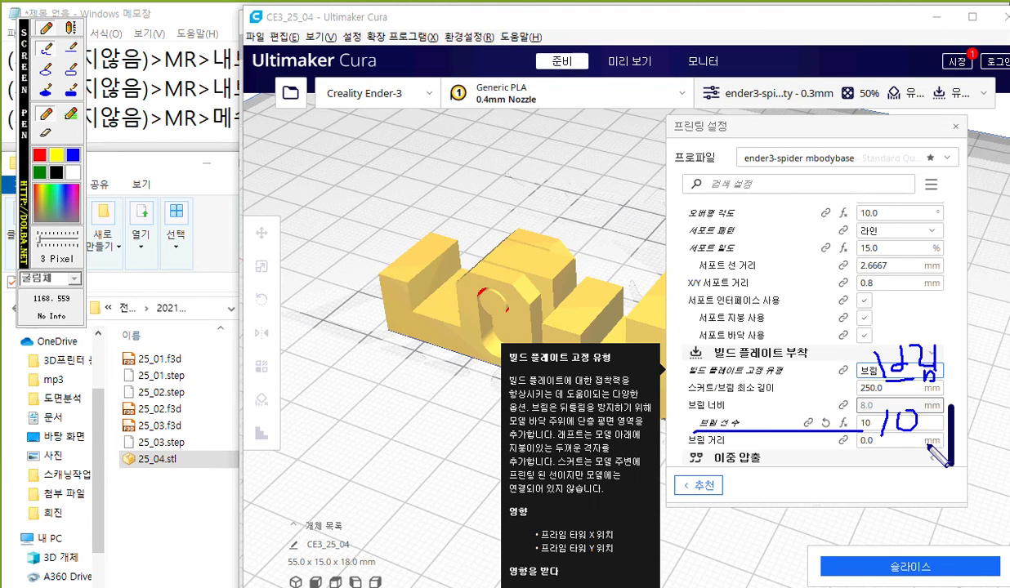
key("Escape")
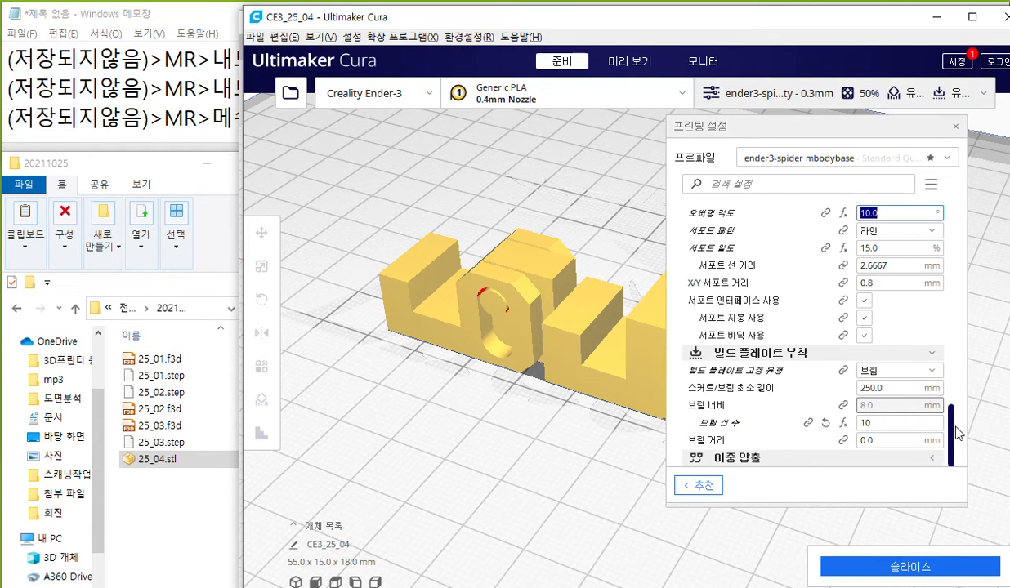
- Review the quality, wall and top/bottom settings: layer heights, line width, initial layer line width, wall thickness and top/bottom thickness
left_click_drag(952, 420, 958, 224)
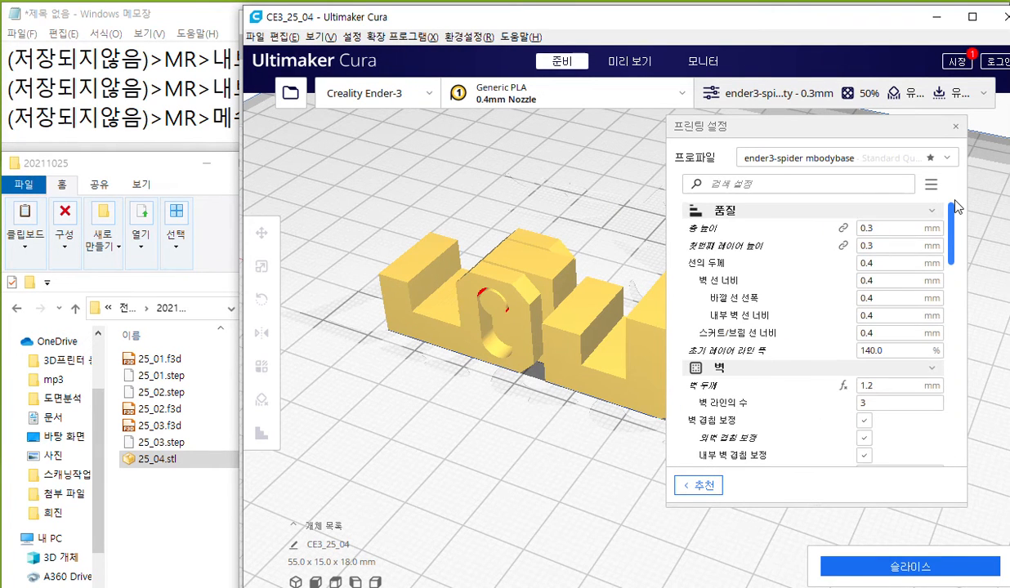
double_click(898, 227)
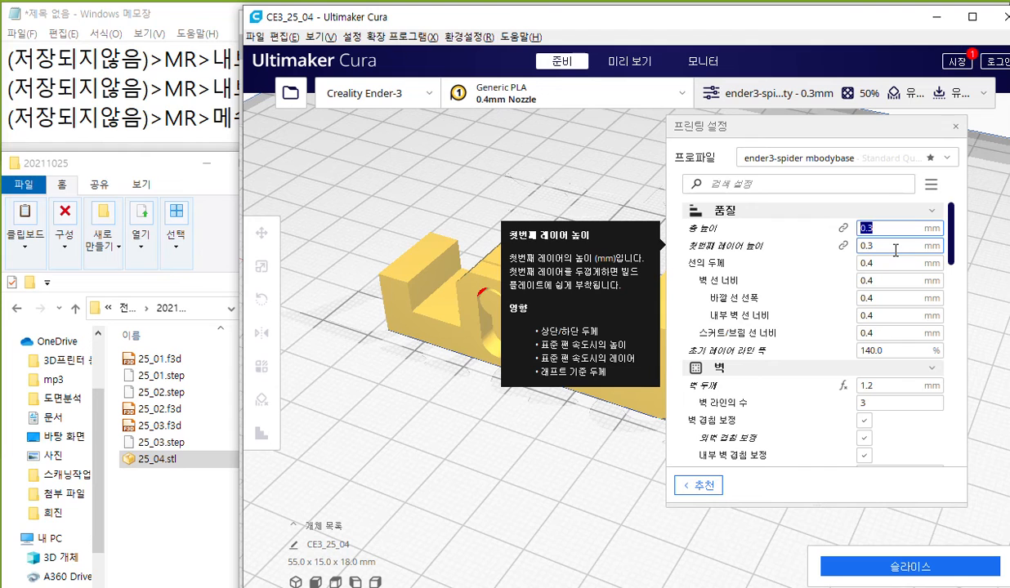
left_click(896, 247)
left_click(896, 262)
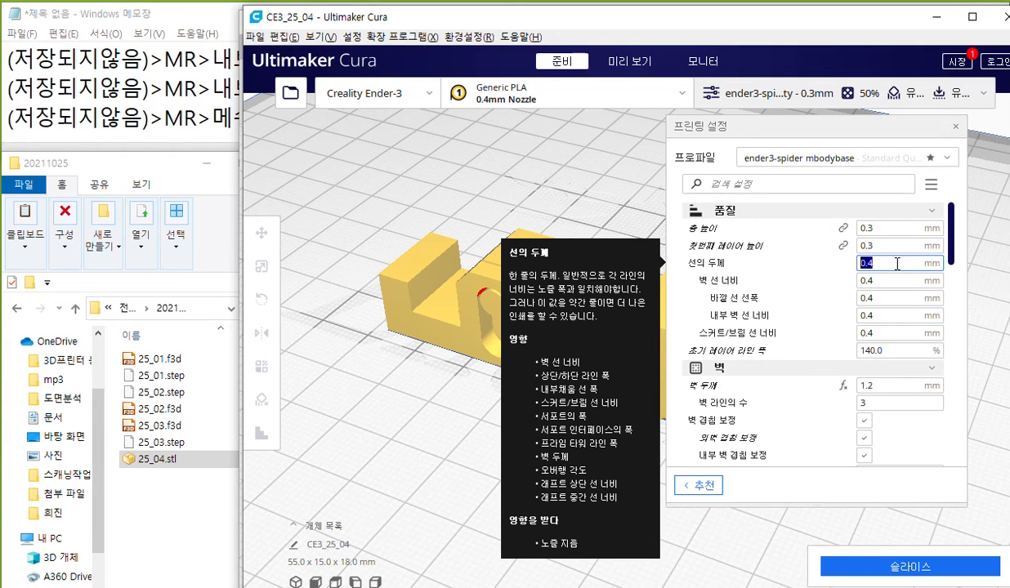
mouse_move(894, 339)
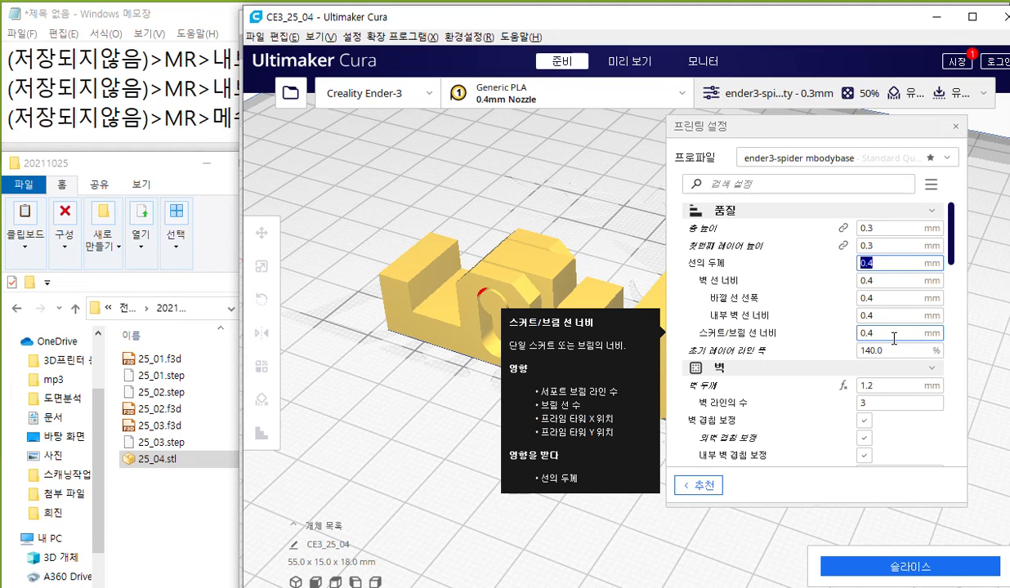
left_click(896, 351)
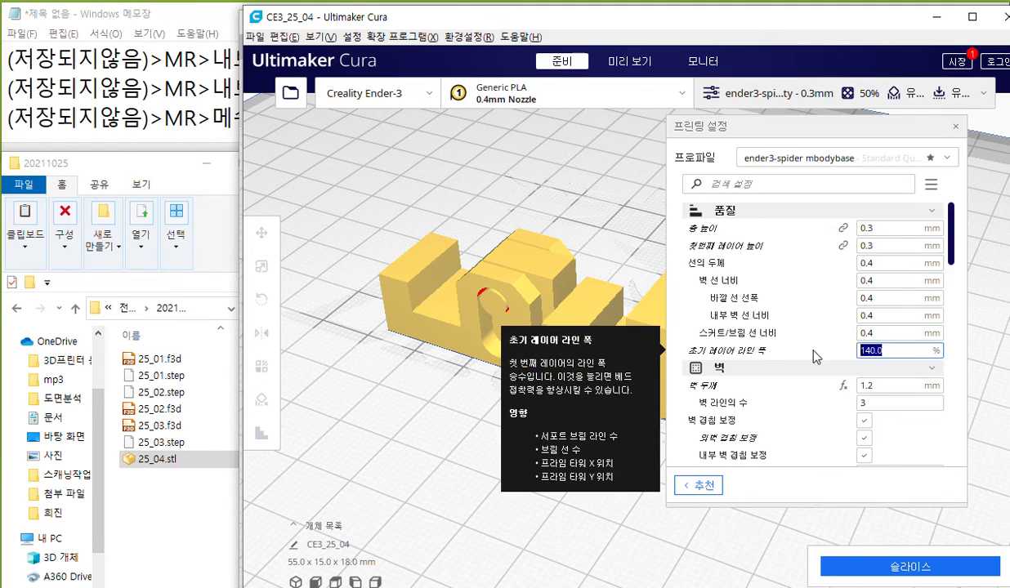
mouse_move(894, 352)
left_click_drag(952, 248, 952, 283)
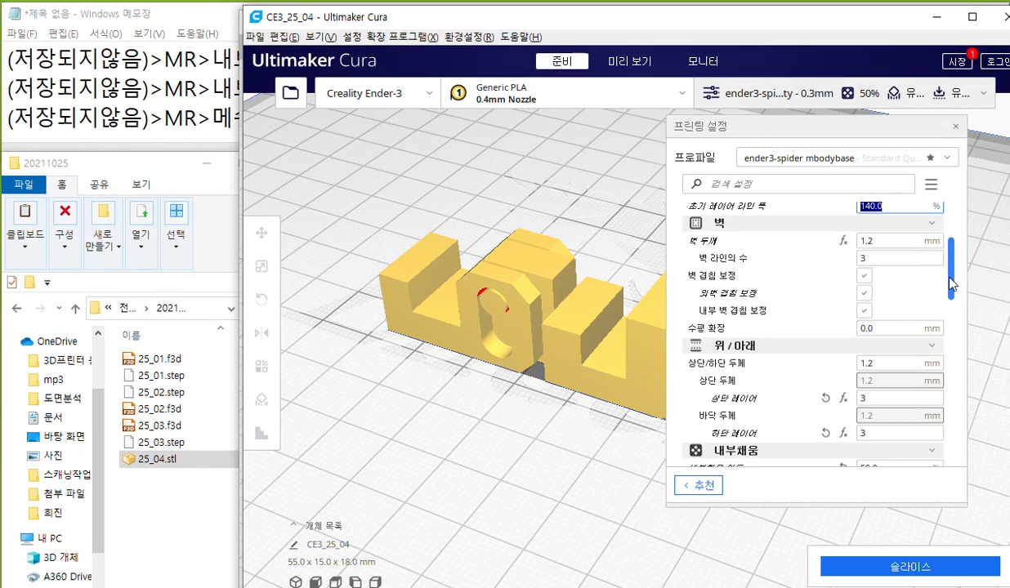
mouse_move(892, 241)
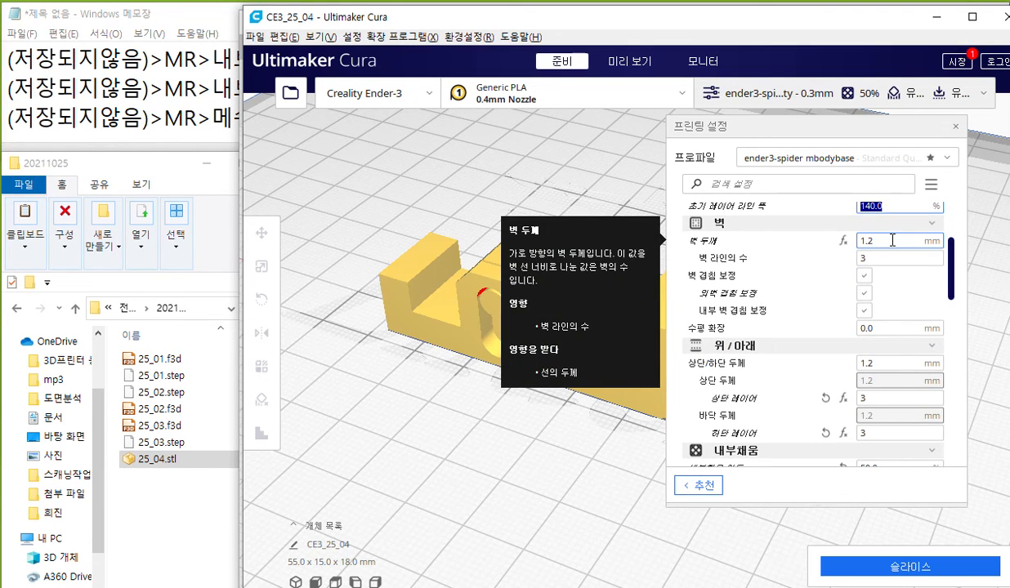
left_click_drag(892, 241, 846, 241)
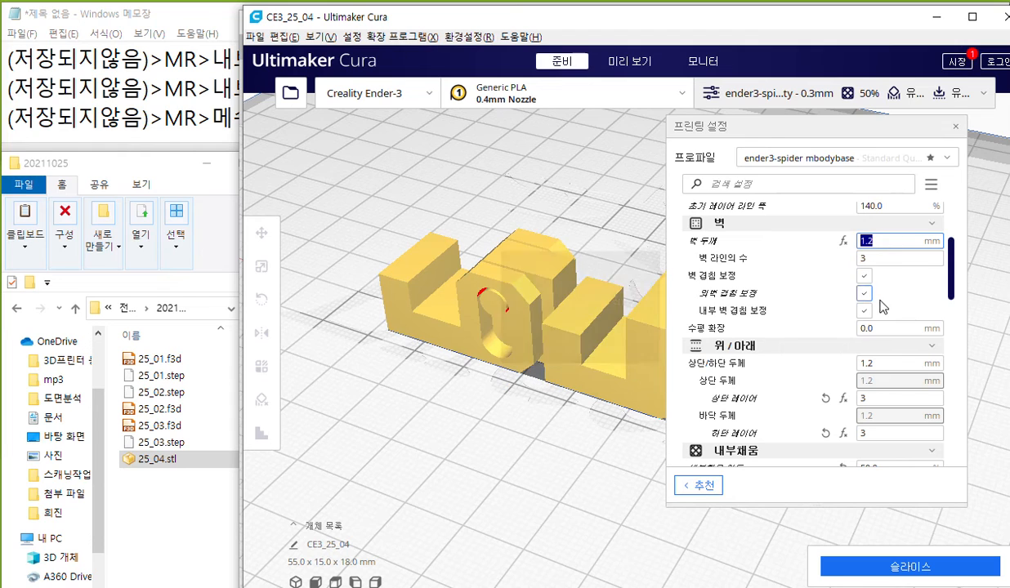
double_click(890, 364)
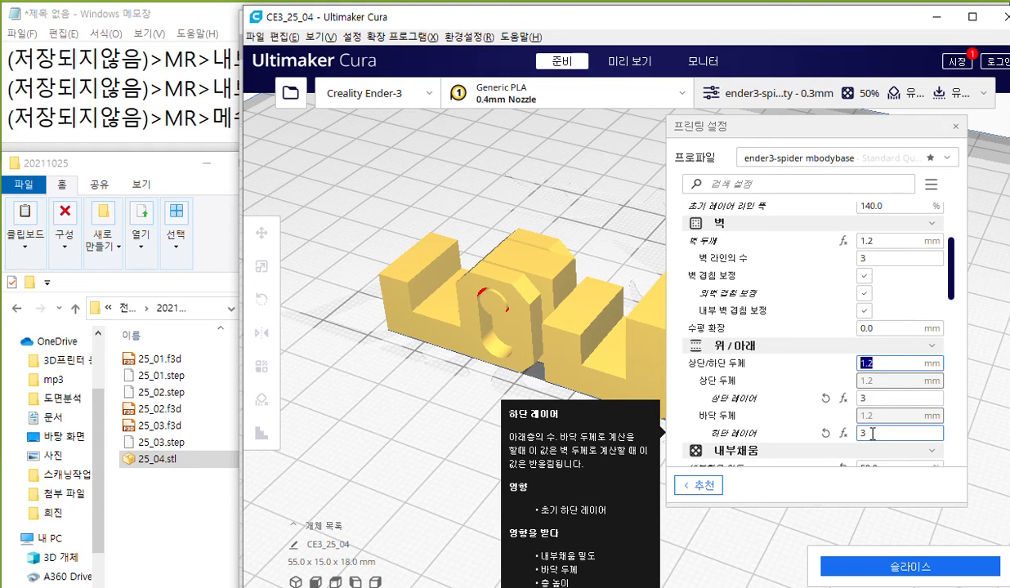
- Review the build plate temperature, the printing, infill, wall, travel and initial layer speeds, and the retraction settings
left_click_drag(954, 267, 951, 340)
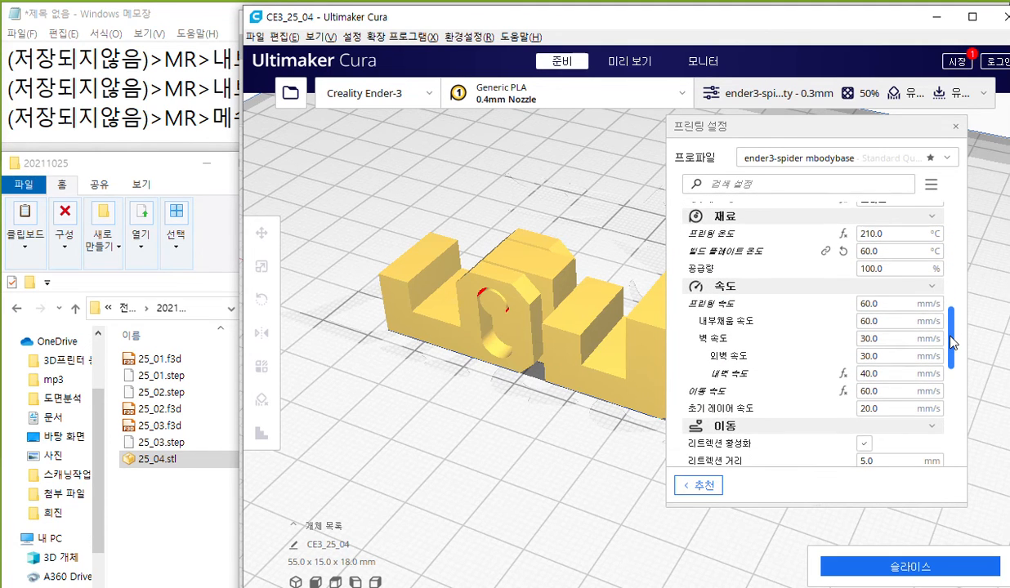
double_click(893, 252)
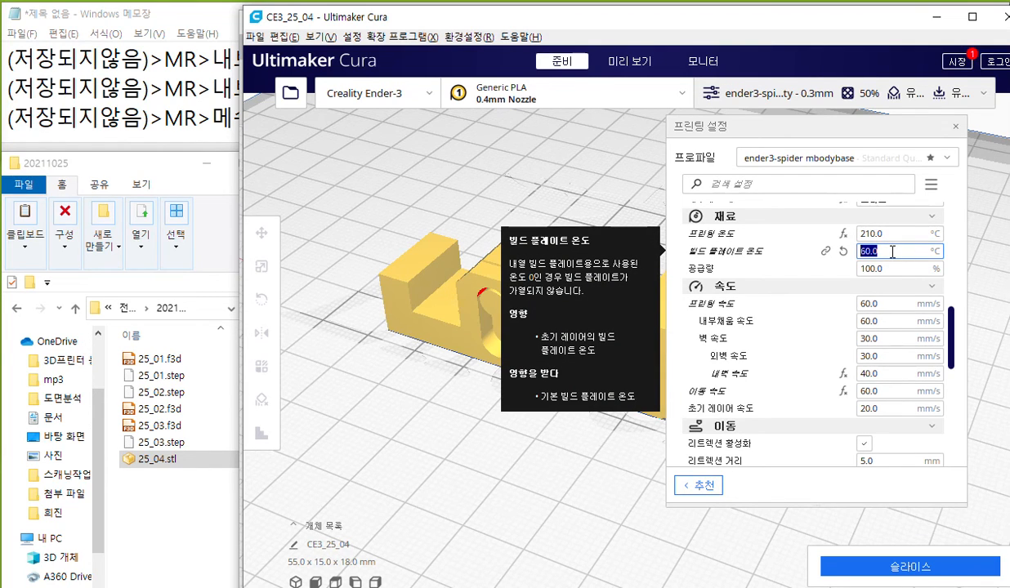
left_click(894, 307)
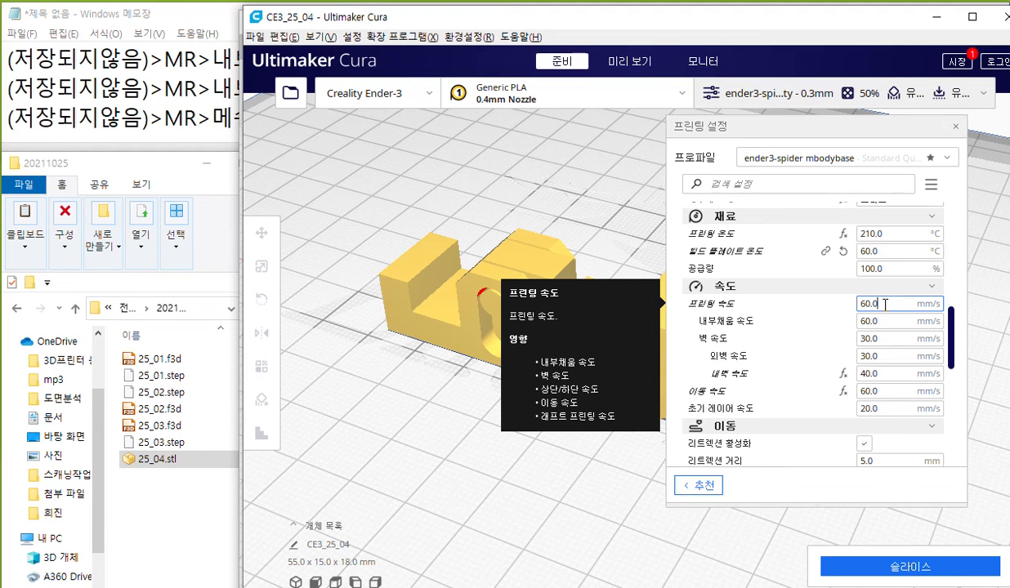
left_click(891, 321)
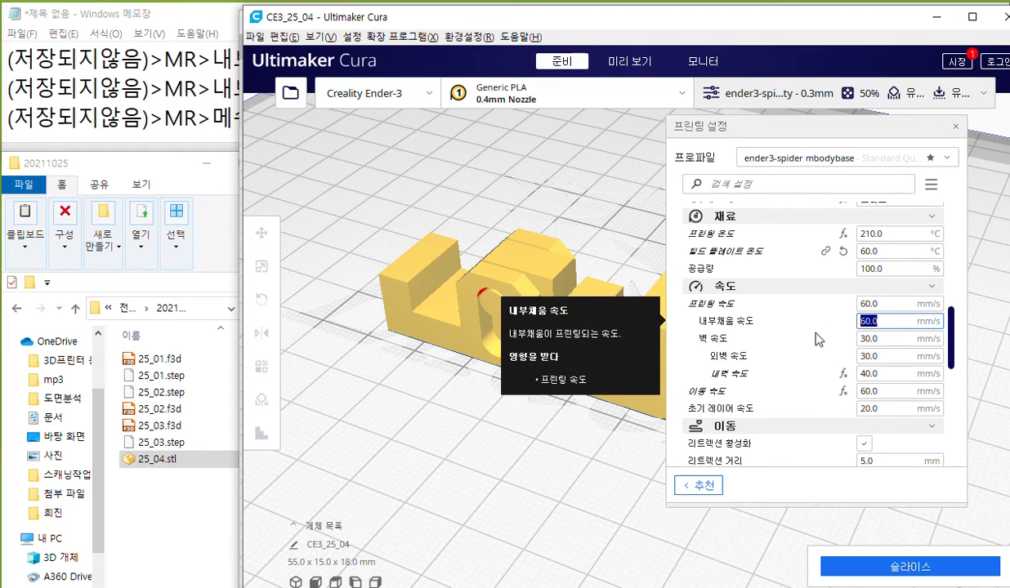
left_click(897, 392)
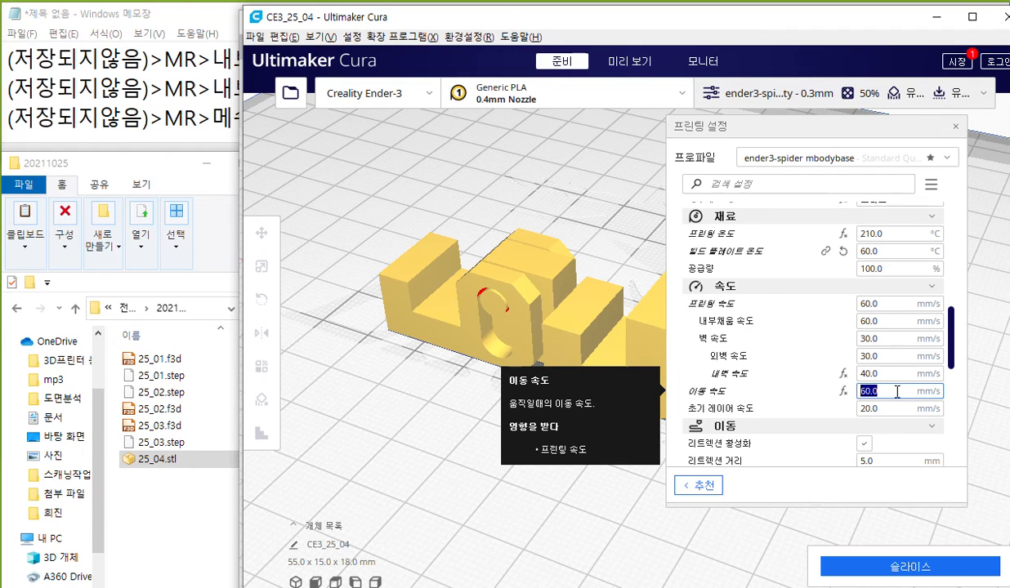
double_click(891, 339)
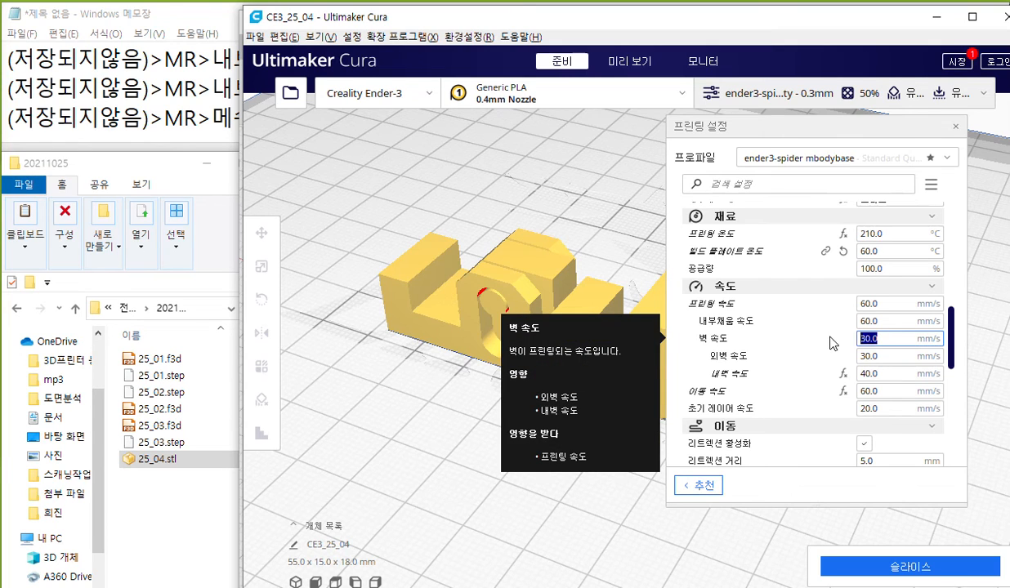
double_click(892, 356)
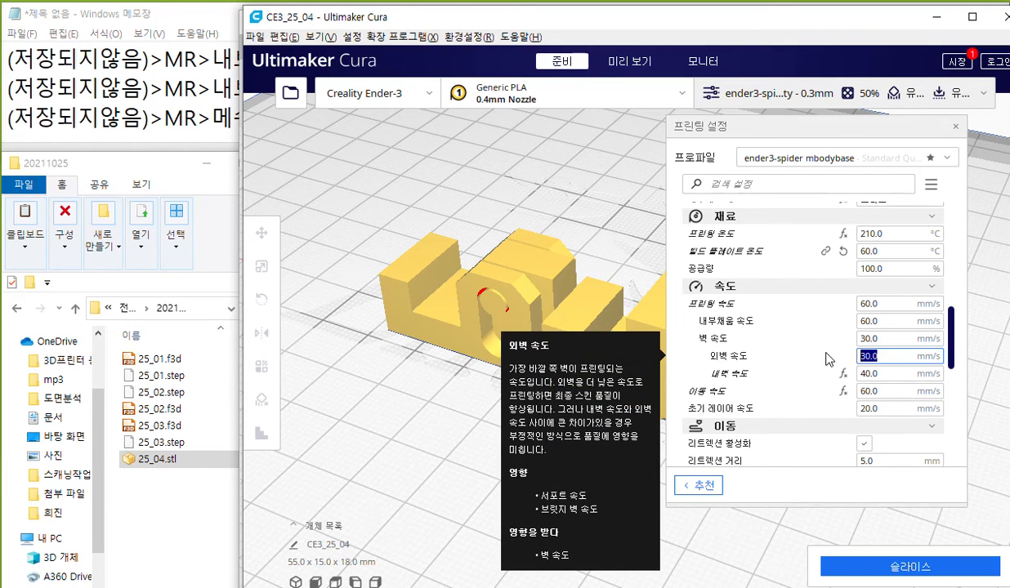
double_click(879, 374)
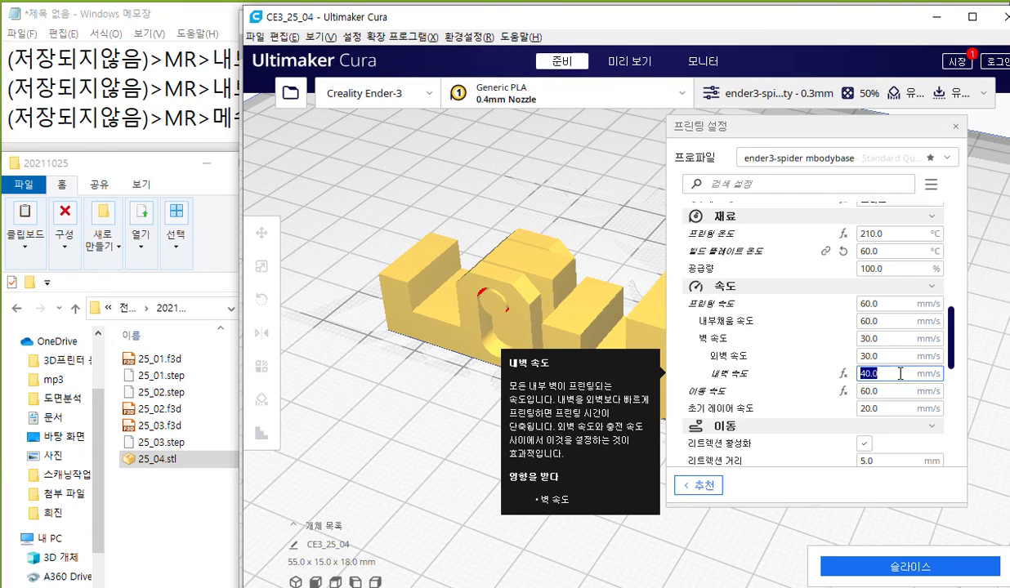
double_click(892, 409)
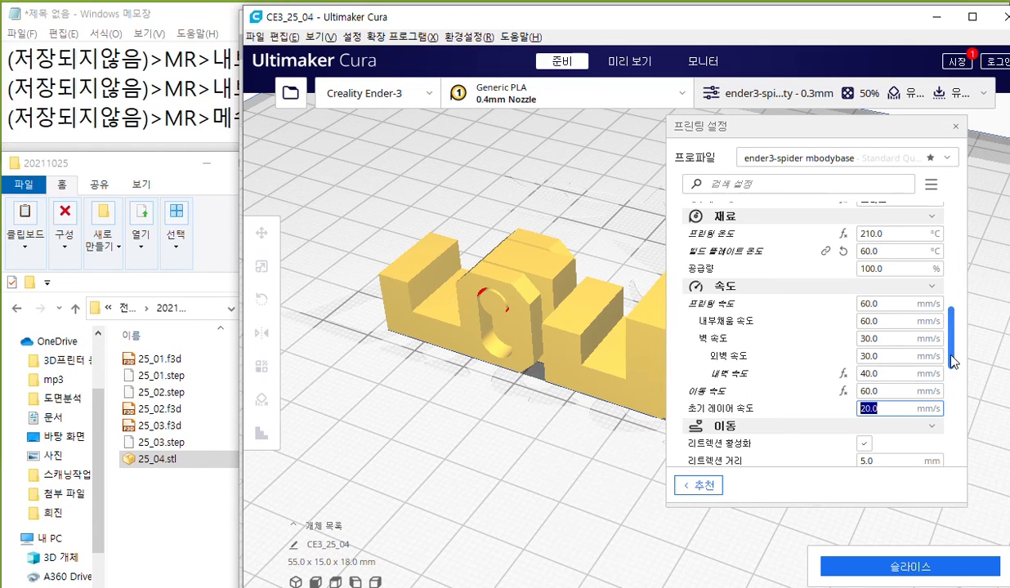
scroll(955, 365, "down", 3)
scroll(954, 368, "down", 4)
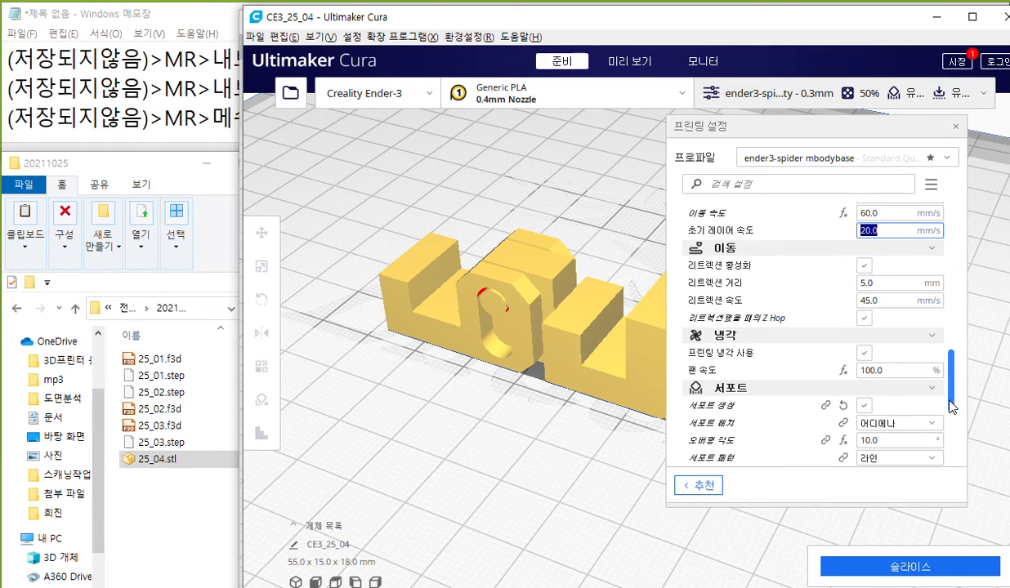
mouse_move(869, 274)
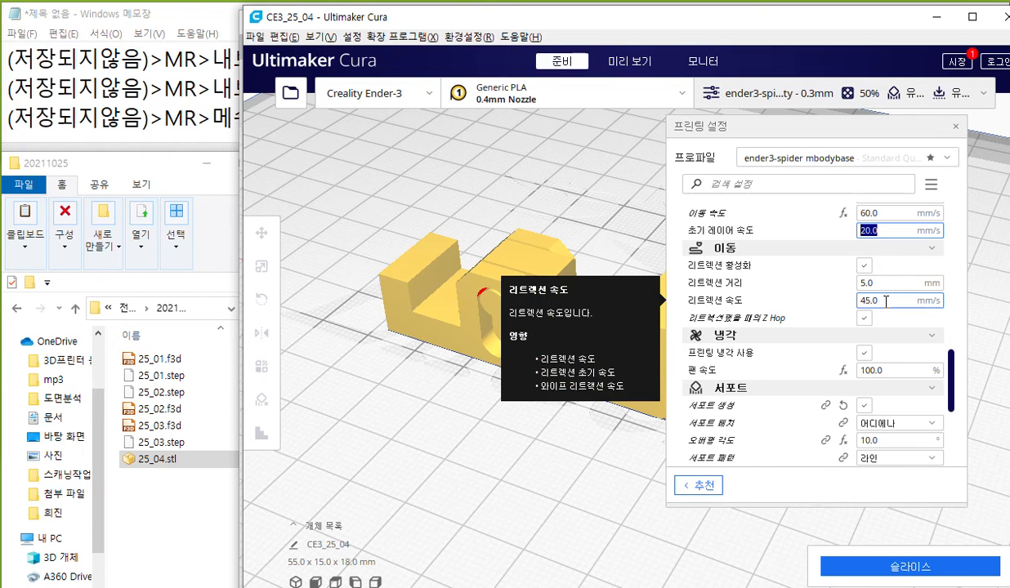
- Check the remaining retraction, cooling, support and build plate adhesion settings and slice the model
mouse_move(867, 329)
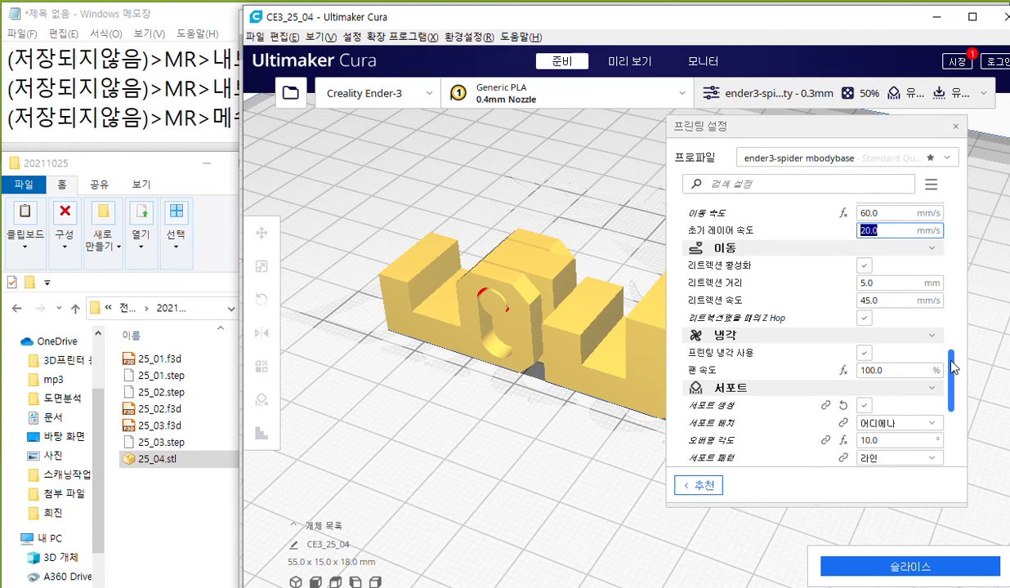
left_click_drag(952, 369, 959, 411)
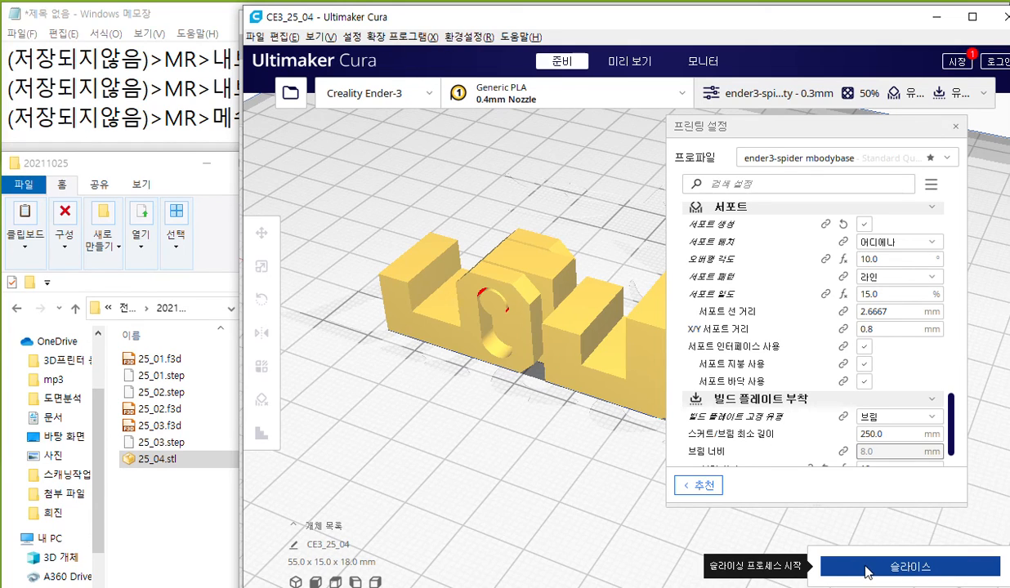
left_click(867, 567)
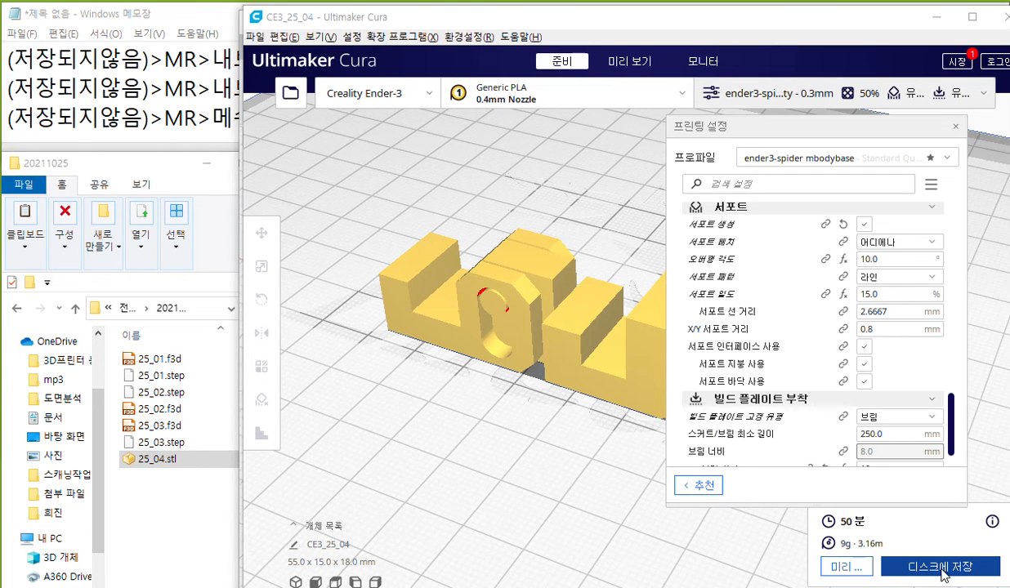
- Circle the save-to-disk command with the pen, link it to the file folder, handwrite 25_04.gcode, and clear the marks
key("F9")
mouse_move(971, 573)
left_mouse_down()
mouse_move(887, 583)
mouse_move(985, 582)
left_mouse_up()
mouse_move(927, 550)
left_mouse_down()
mouse_move(245, 424)
mouse_move(197, 484)
left_mouse_up()
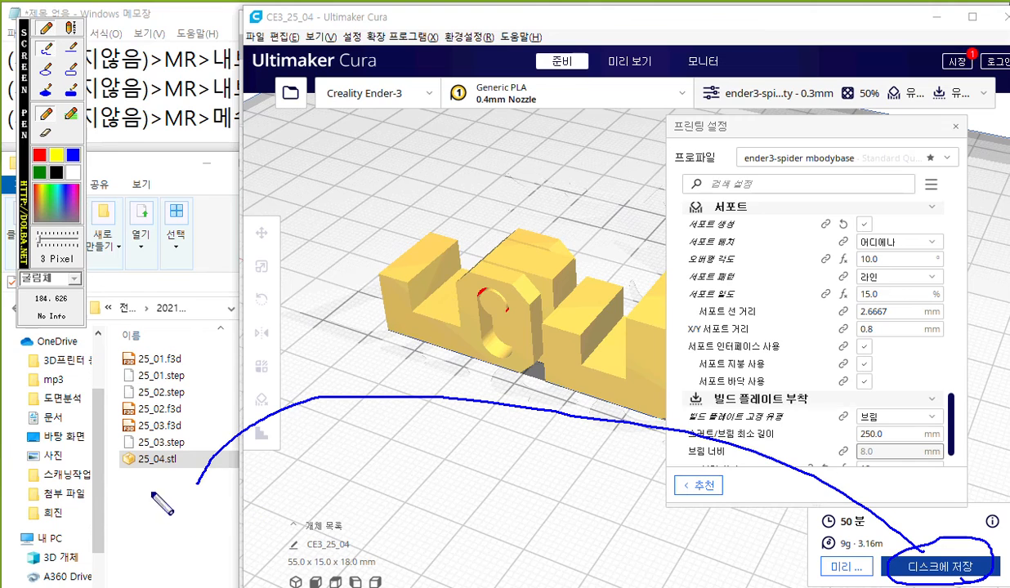
mouse_move(124, 482)
left_mouse_down()
mouse_move(125, 506)
mouse_move(147, 462)
mouse_move(154, 489)
mouse_move(186, 491)
mouse_move(181, 504)
mouse_move(199, 508)
mouse_move(325, 493)
left_mouse_up()
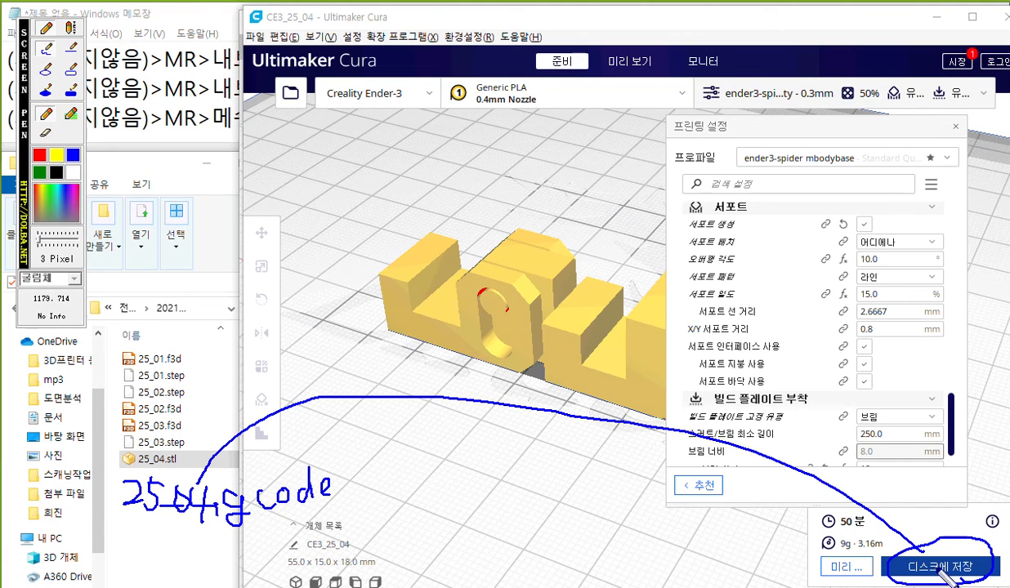
key("Escape")
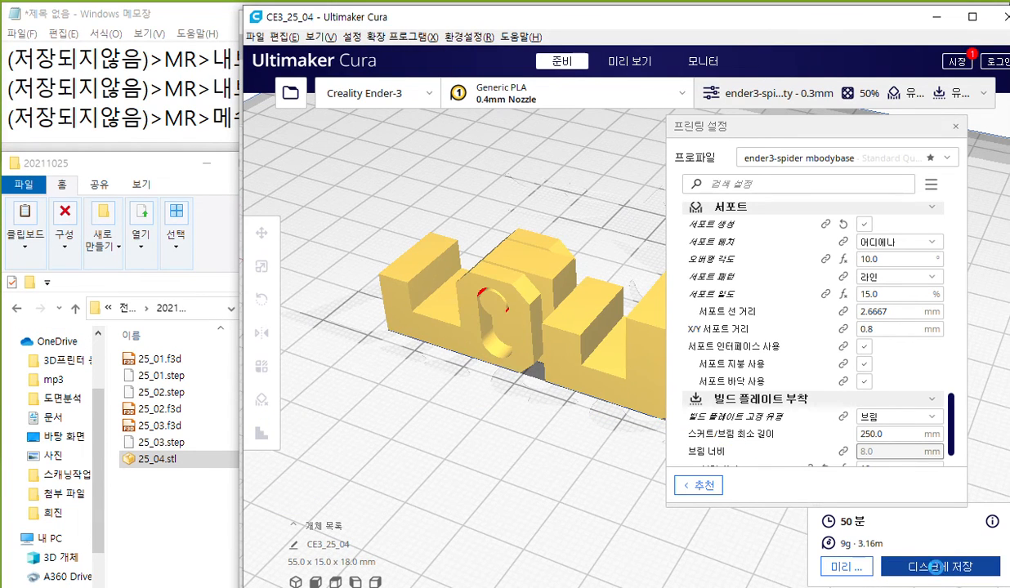
- Save the sliced G-code to disk in folder 20211025 under the name 25_04.gcode
left_click(938, 569)
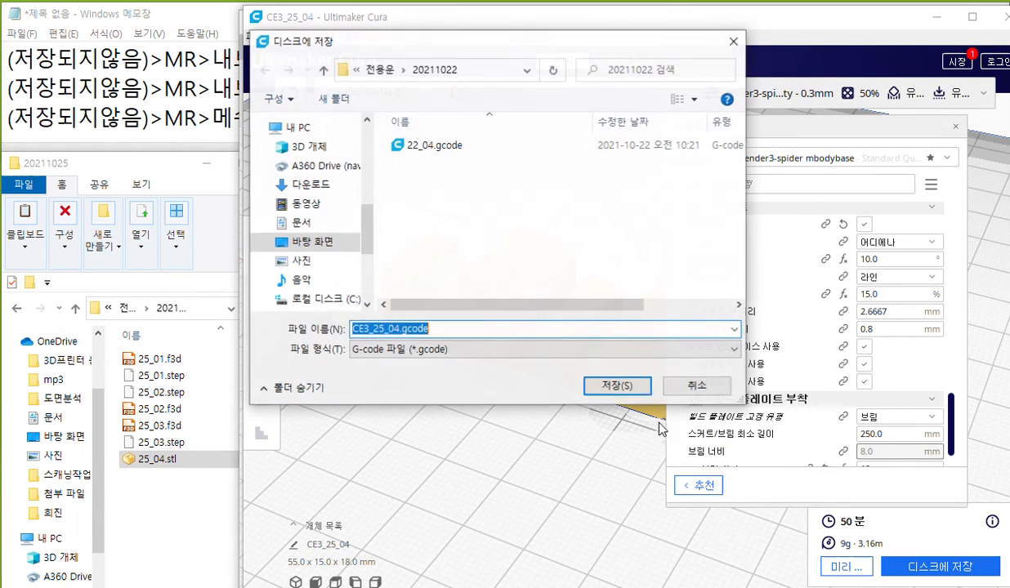
left_click(380, 70)
scroll(489, 251, "down", 4)
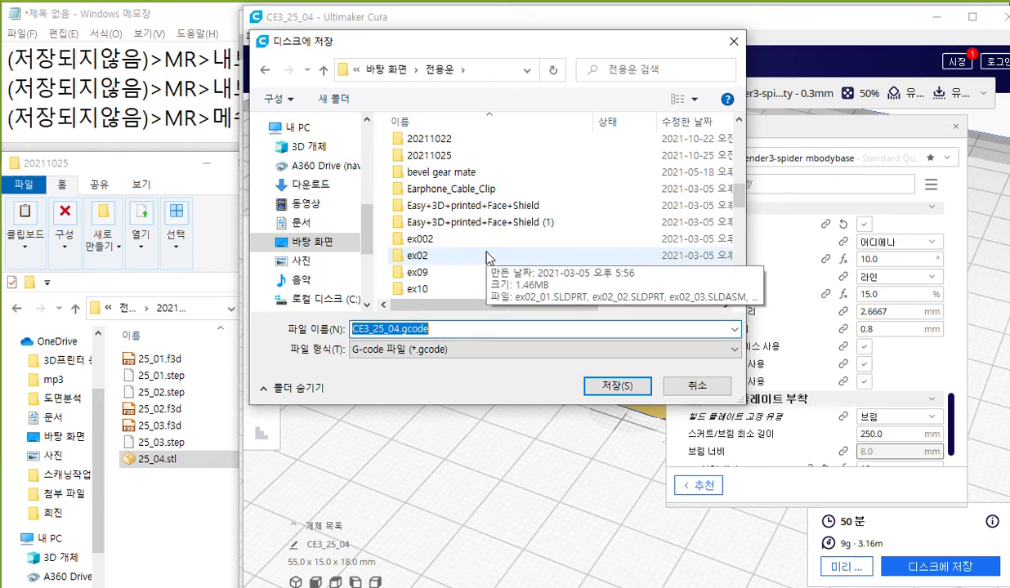
double_click(433, 151)
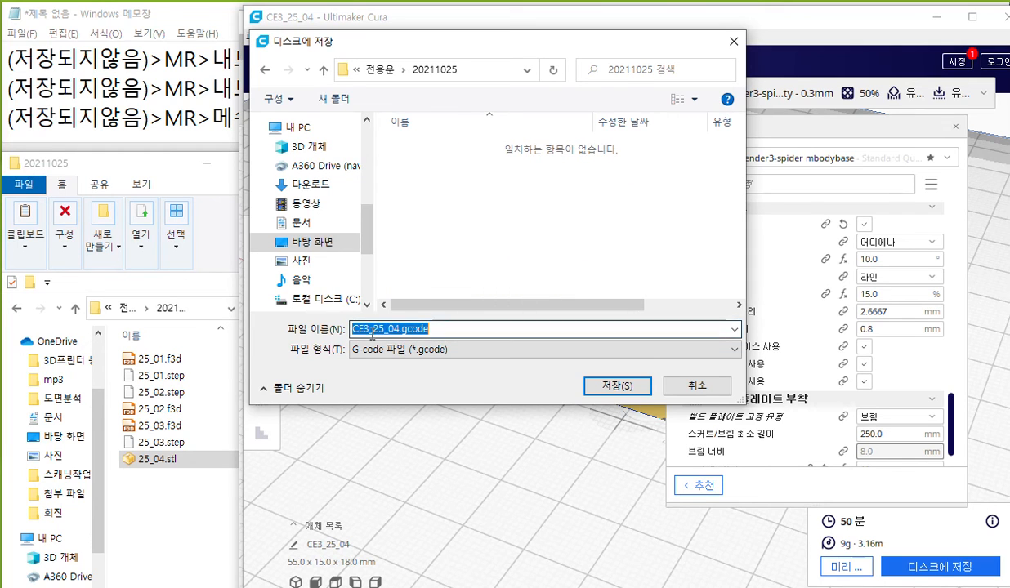
left_click_drag(373, 328, 317, 338)
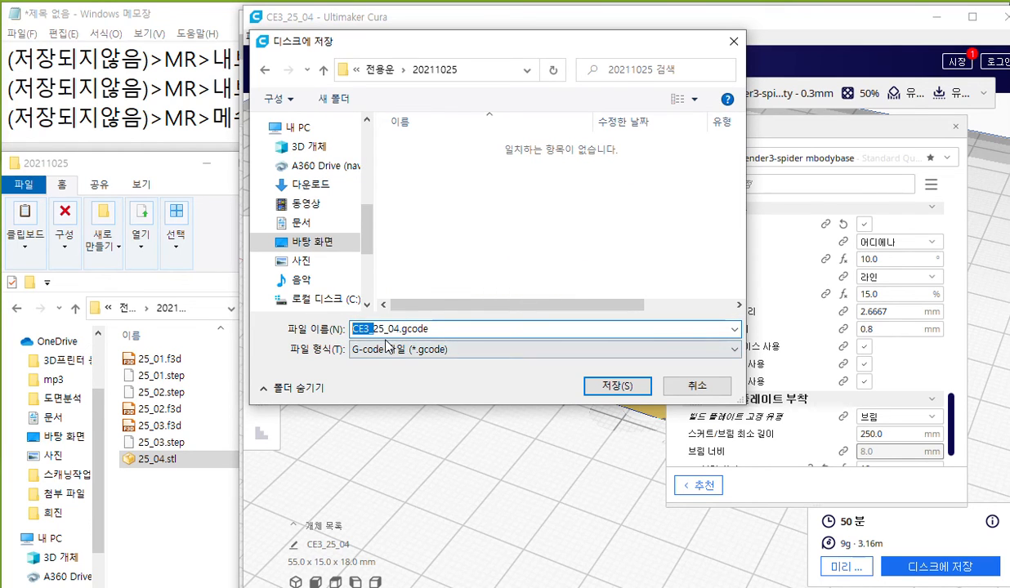
key("BackSpace")
key("Return")
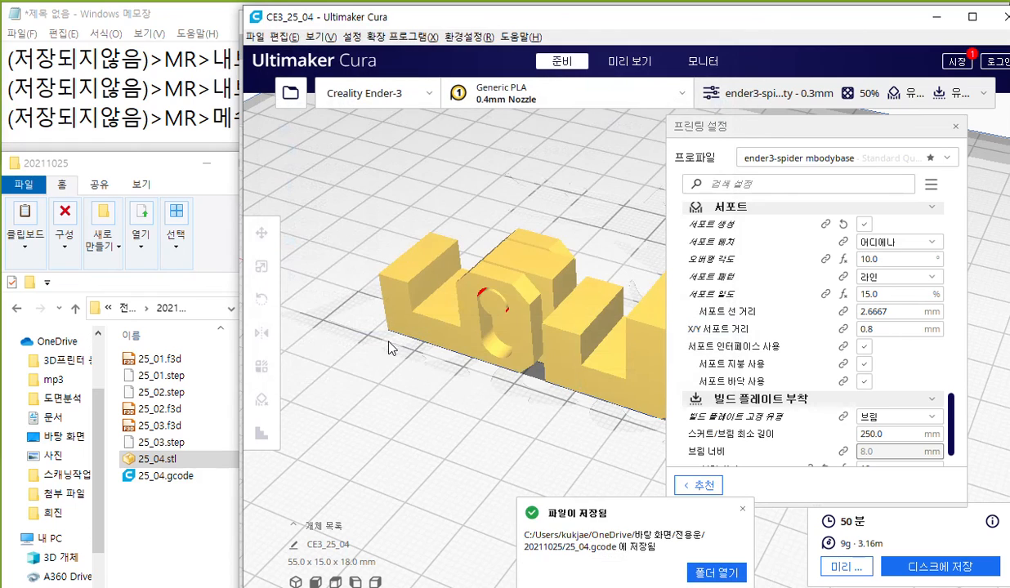
- Close the print settings, circle the preview command with the pen, clear the mark, and open the layer preview
left_click(956, 128)
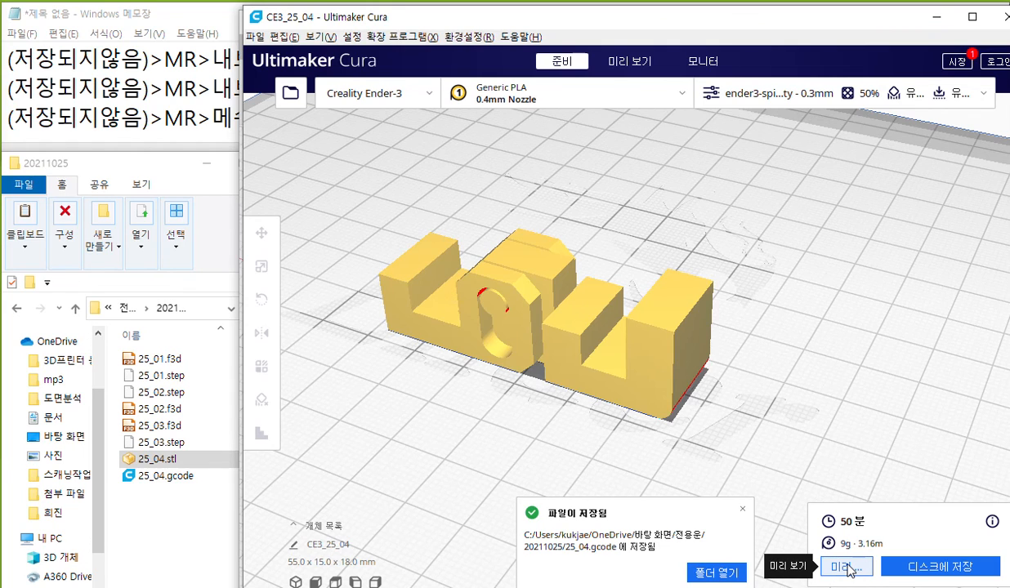
key("F2")
mouse_move(871, 579)
left_mouse_down()
mouse_move(837, 587)
mouse_move(875, 586)
left_mouse_up()
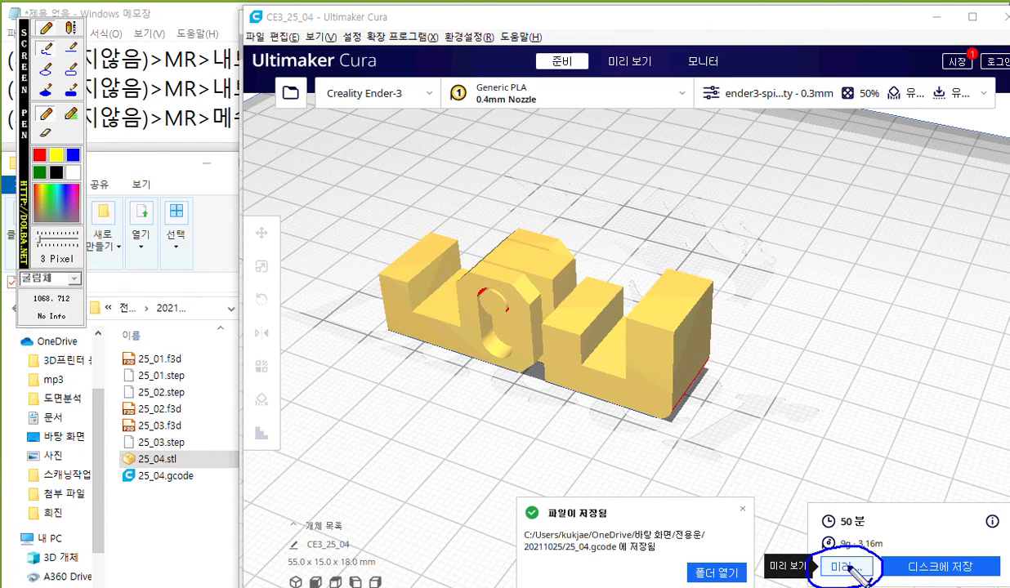
key("F2")
left_click(846, 566)
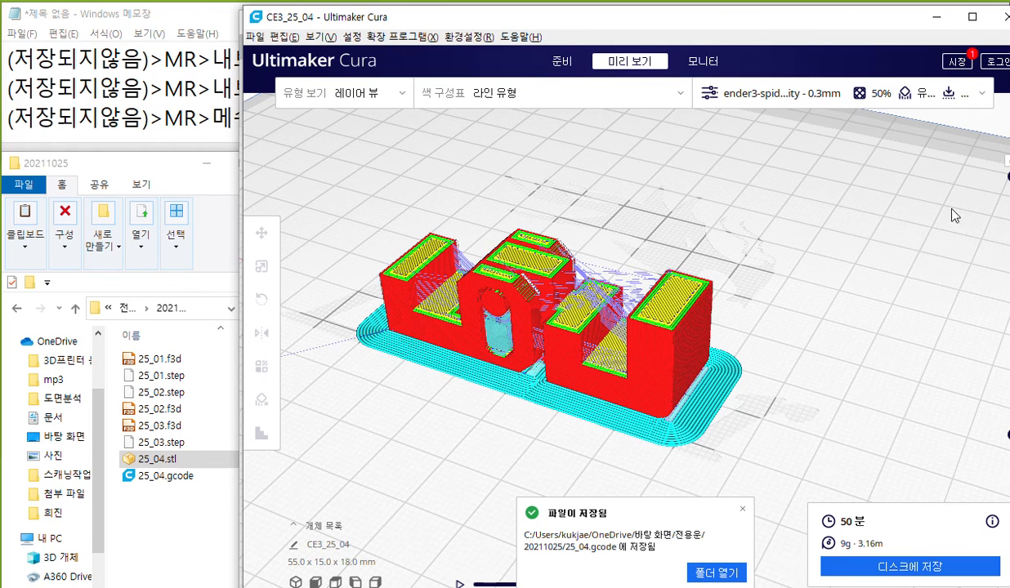
- Move the Cura window to reveal the layer slider and lower the preview to layer 1 for a close view
left_click_drag(825, 21, 813, 17)
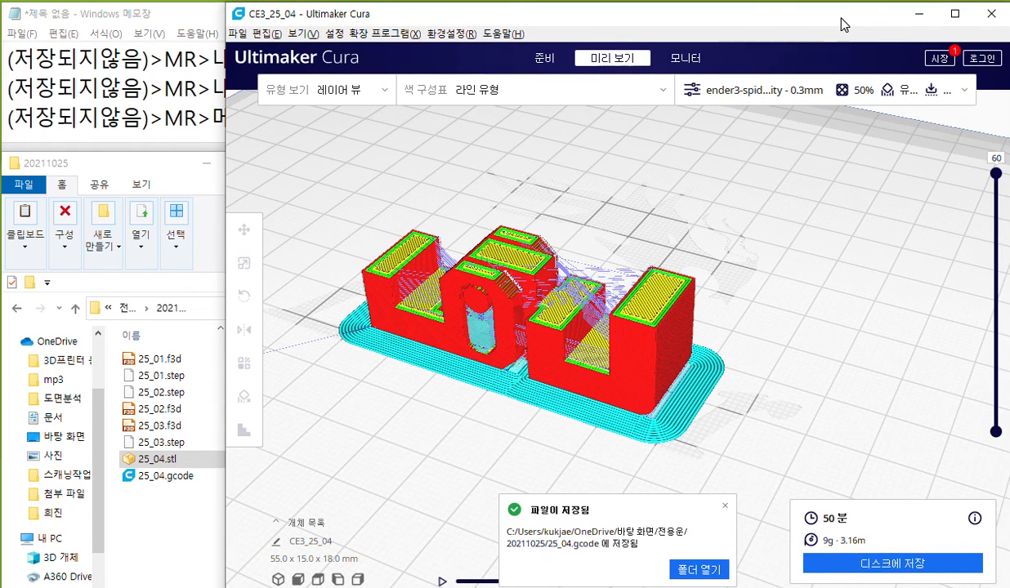
left_click_drag(1003, 178, 999, 447)
scroll(783, 368, "up", 3)
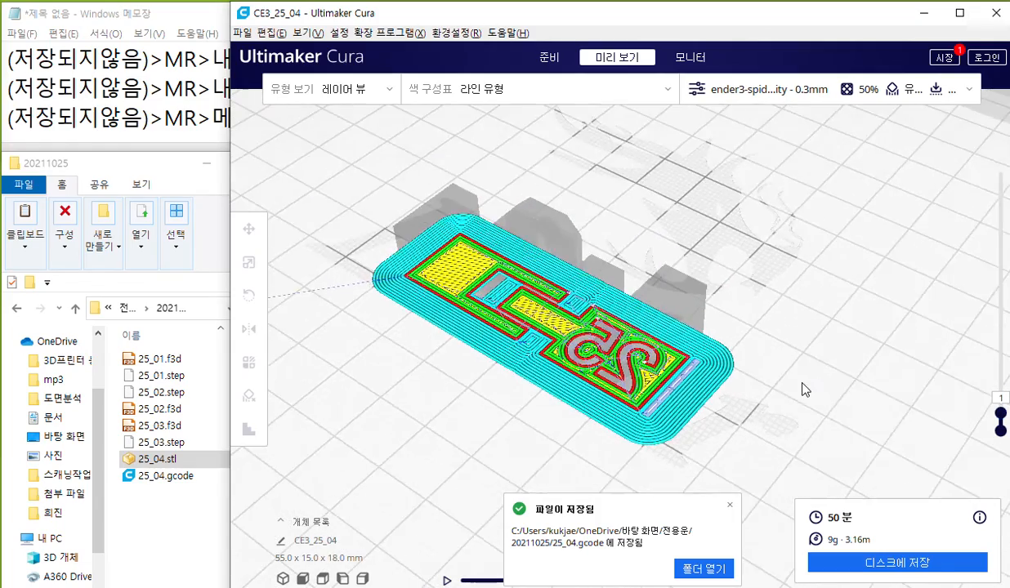
scroll(664, 372, "up", 3)
scroll(646, 350, "up", 2)
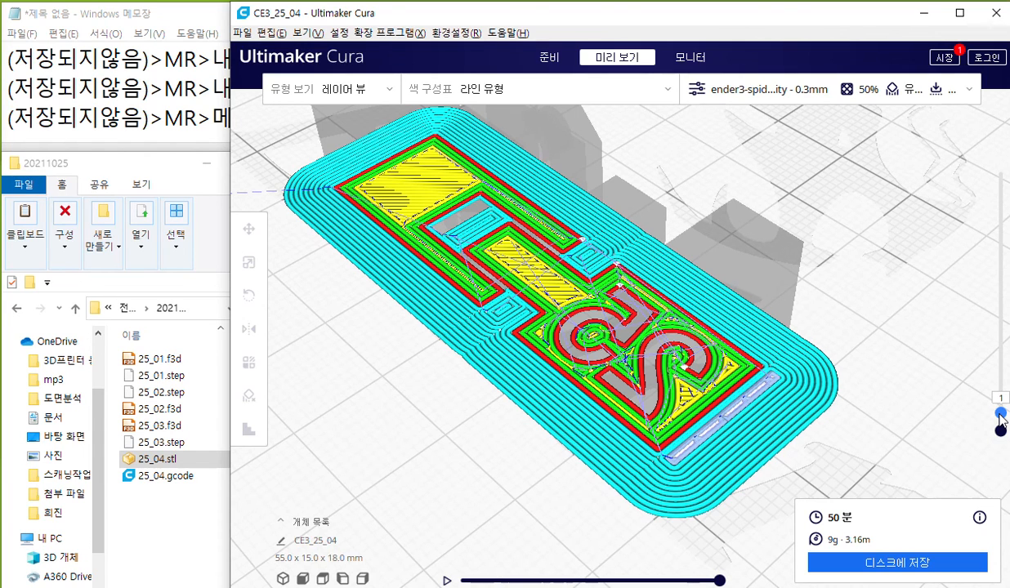
- Alternate the preview between layers 3 and 4 to examine how the engraved characters on the underside are closed over
scroll(1002, 419, "up", 5)
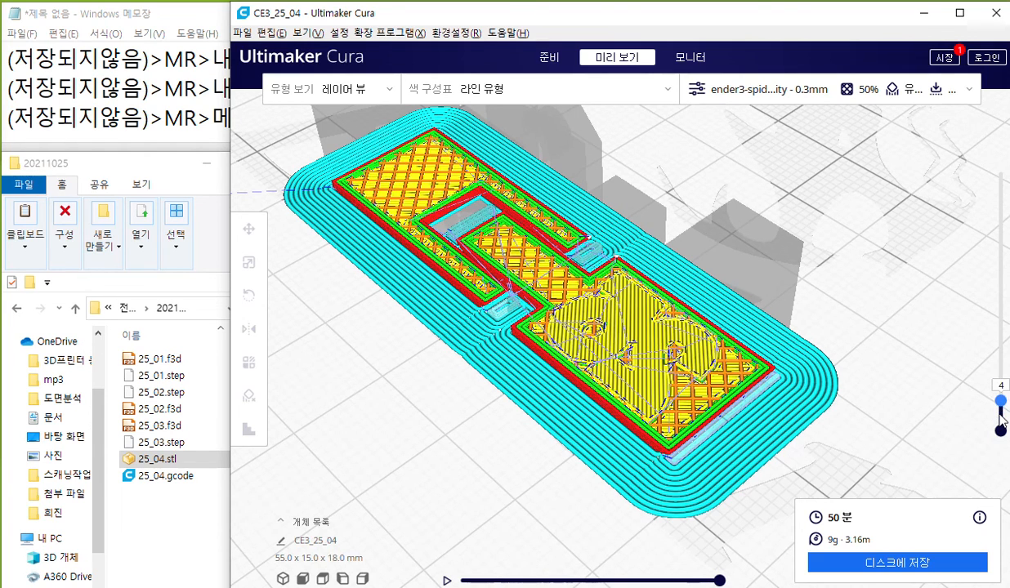
scroll(1002, 419, "down", 2)
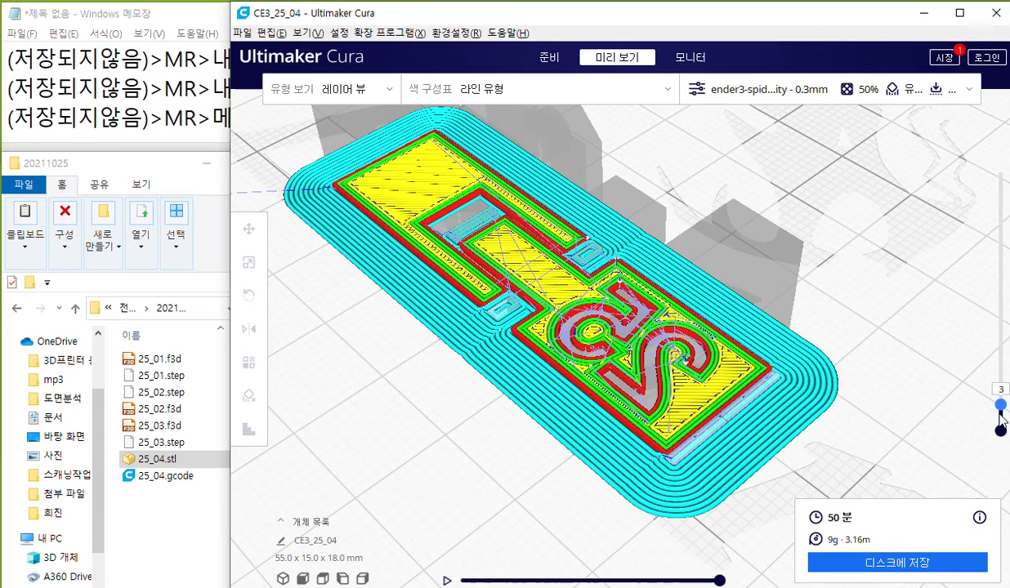
scroll(1002, 418, "down", 1)
scroll(1002, 418, "up", 1)
scroll(1002, 419, "down", 1)
scroll(1002, 419, "up", 1)
scroll(1002, 418, "down", 1)
scroll(1002, 419, "up", 1)
scroll(1002, 418, "down", 1)
scroll(1002, 418, "up", 1)
scroll(1002, 419, "down", 1)
scroll(1002, 419, "up", 1)
scroll(1002, 418, "down", 1)
scroll(1002, 419, "up", 1)
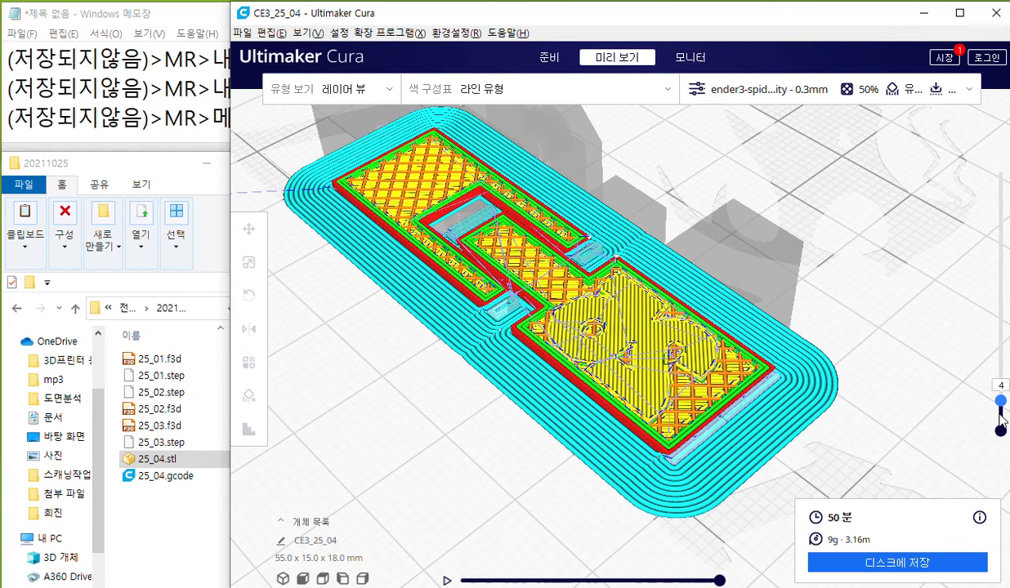
scroll(1002, 419, "down", 1)
scroll(1002, 418, "up", 1)
- Raise the preview to layer 9, handwrite 9, draw an arrow to the support in the slotted hole, and clear the marks
scroll(1002, 418, "up", 5)
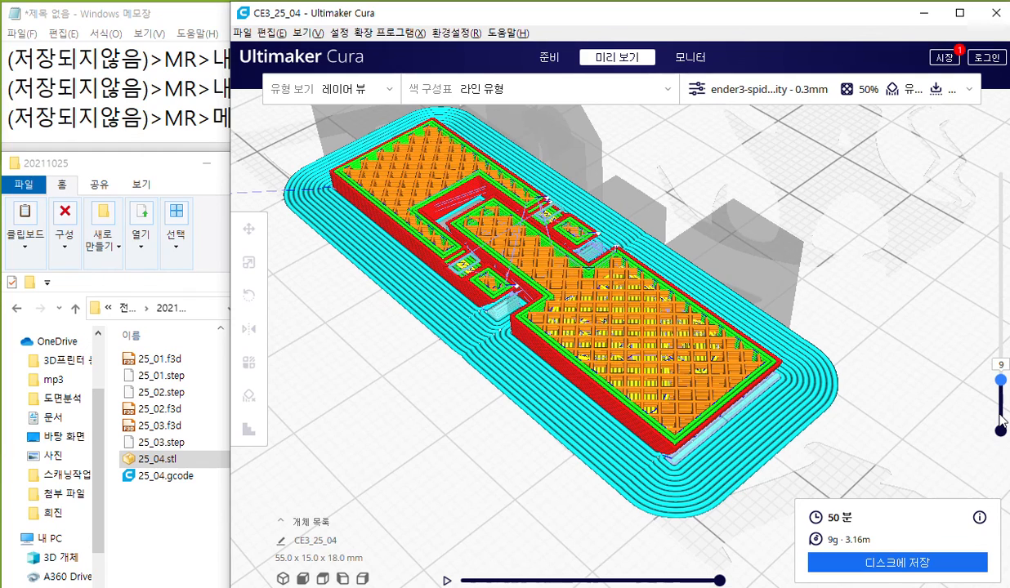
scroll(1001, 416, "down", 2)
scroll(1001, 416, "up", 2)
key("F12")
mouse_move(977, 345)
left_mouse_down()
mouse_move(954, 352)
mouse_move(981, 355)
mouse_move(965, 409)
left_mouse_up()
mouse_move(358, 324)
left_mouse_down()
mouse_move(451, 275)
mouse_move(444, 311)
left_mouse_up()
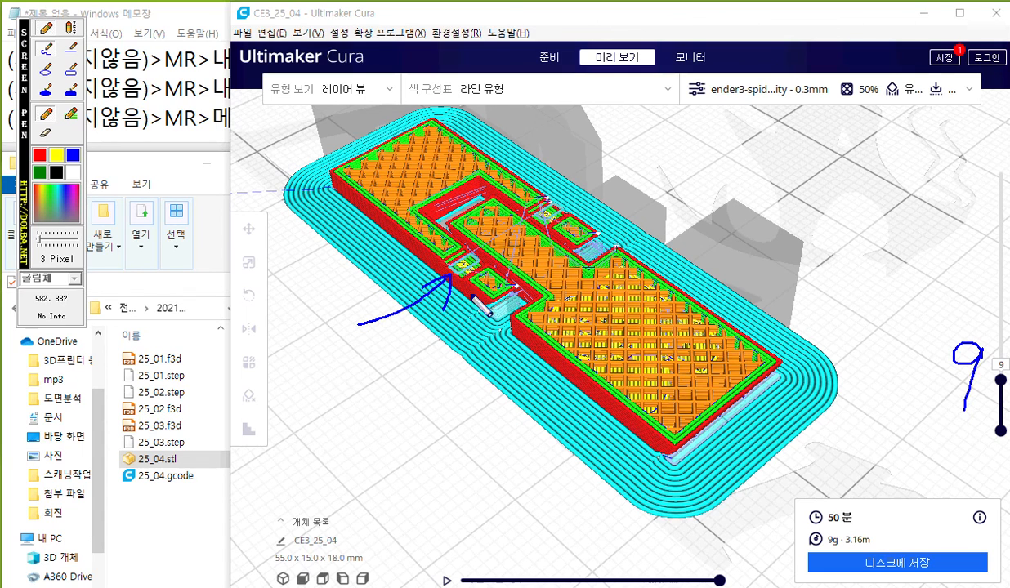
right_click(511, 401)
- Step the preview up to layer 32 to examine the infill and the support growing inside the slotted hole
key("Up")
key("Up")
key("Up")
key("Up")
key("Up")
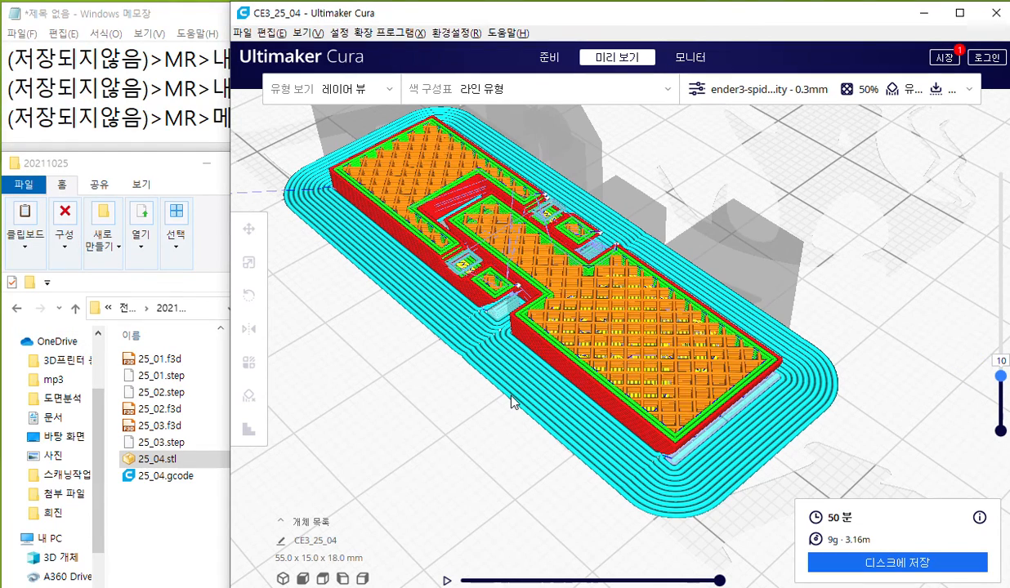
key("Up")
key("Up")
key("Up")
key("Up")
key("Up")
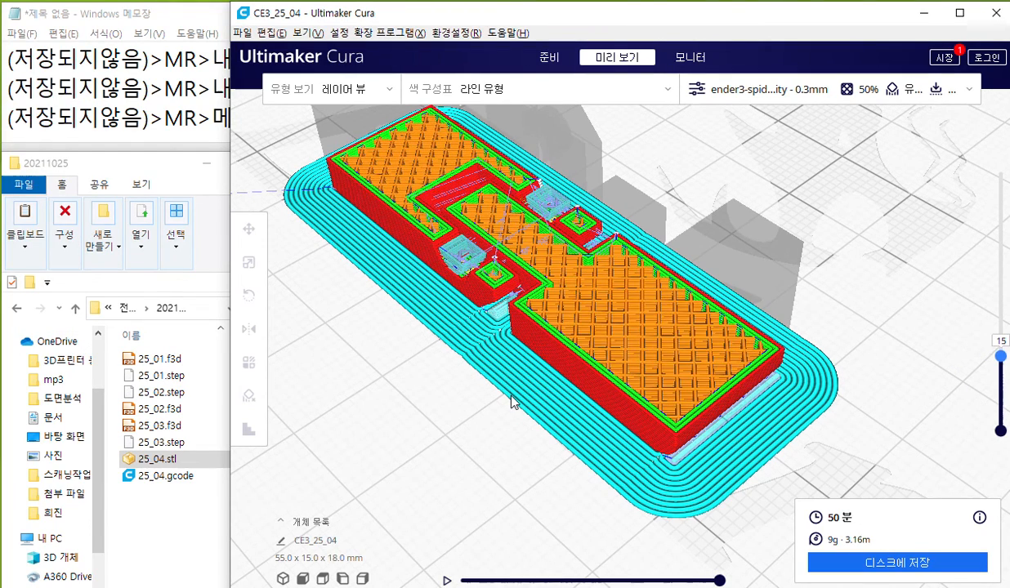
key("Up")
key("Up")
key("Up")
key("Up")
key("Up")
key("Up")
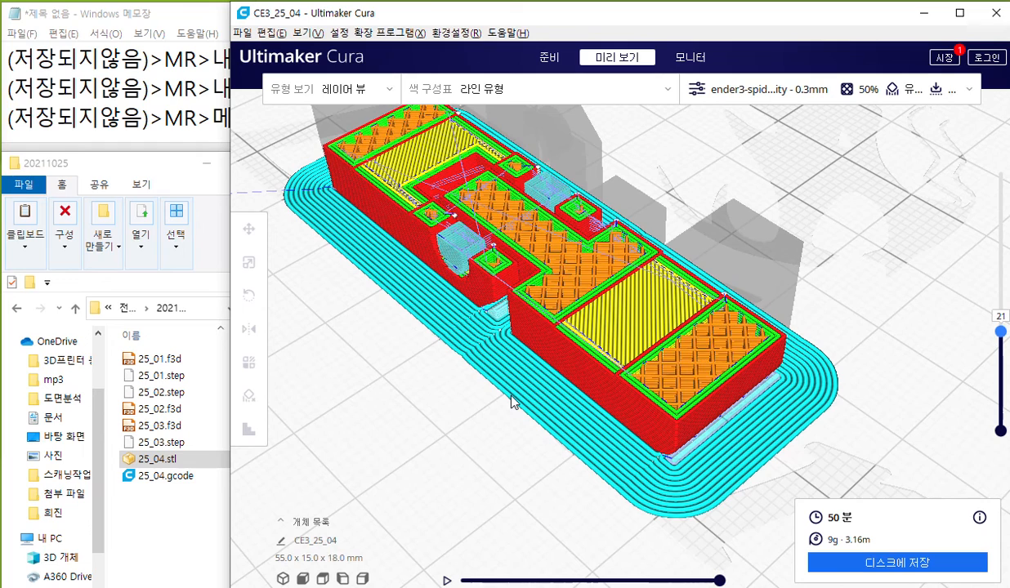
key("Up")
key("Up")
key("Up")
key("Up")
key("Up")
key("Up")
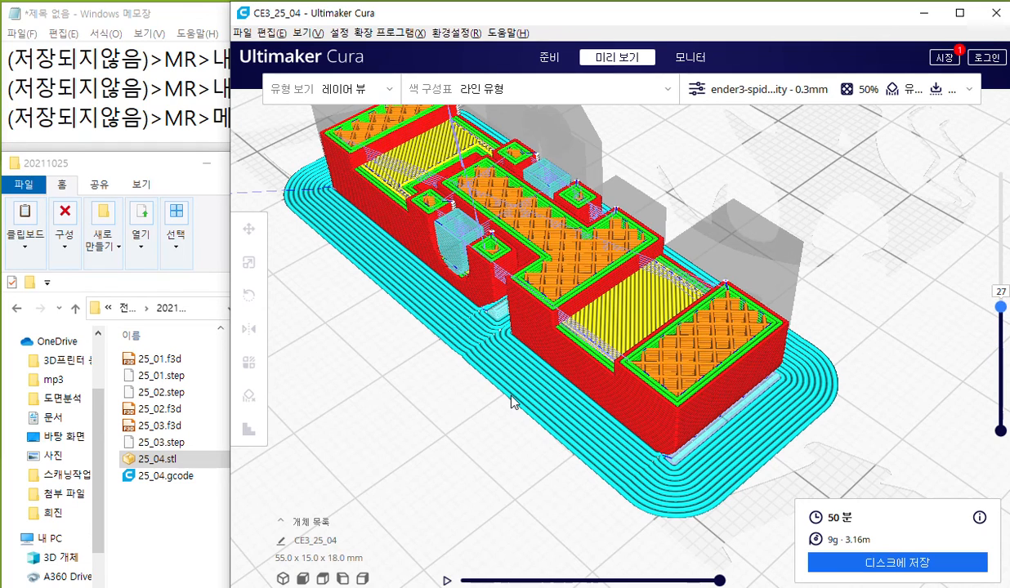
key("Up")
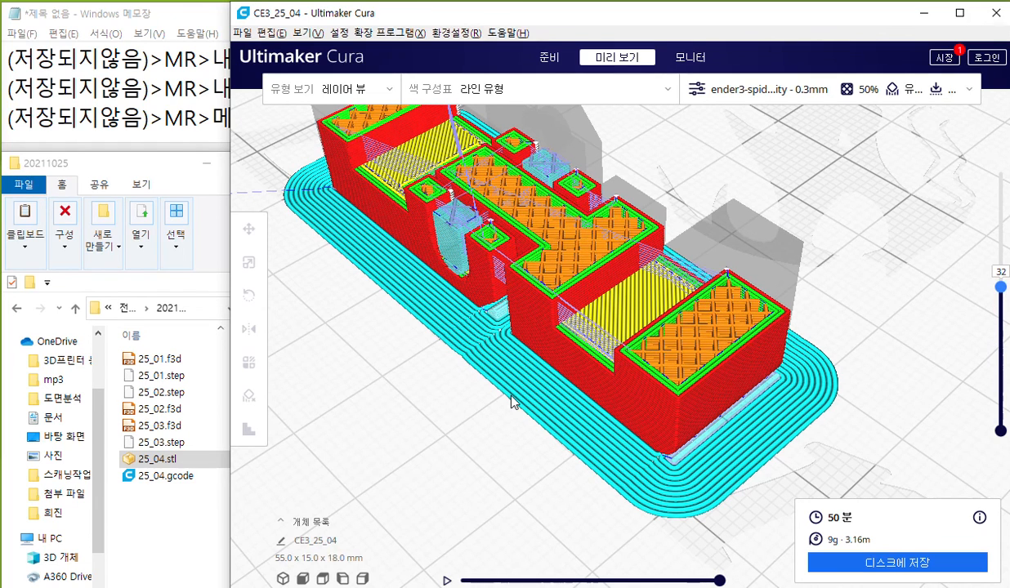
right_click_drag(609, 170, 609, 190)
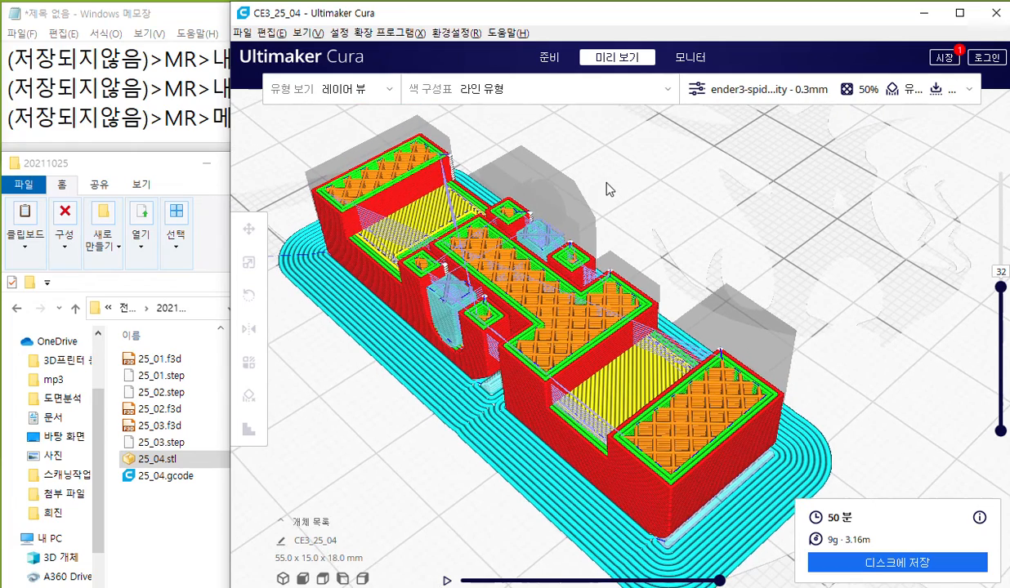
- Handwrite 32 beside the layer slider, draw an arrow to the support in the slotted hole, and clear the marks
left_click(1001, 287)
key("F12")
mouse_move(893, 245)
left_mouse_down()
mouse_move(934, 269)
mouse_move(913, 292)
left_mouse_up()
mouse_move(955, 245)
left_mouse_down()
mouse_move(946, 288)
mouse_move(978, 285)
left_mouse_up()
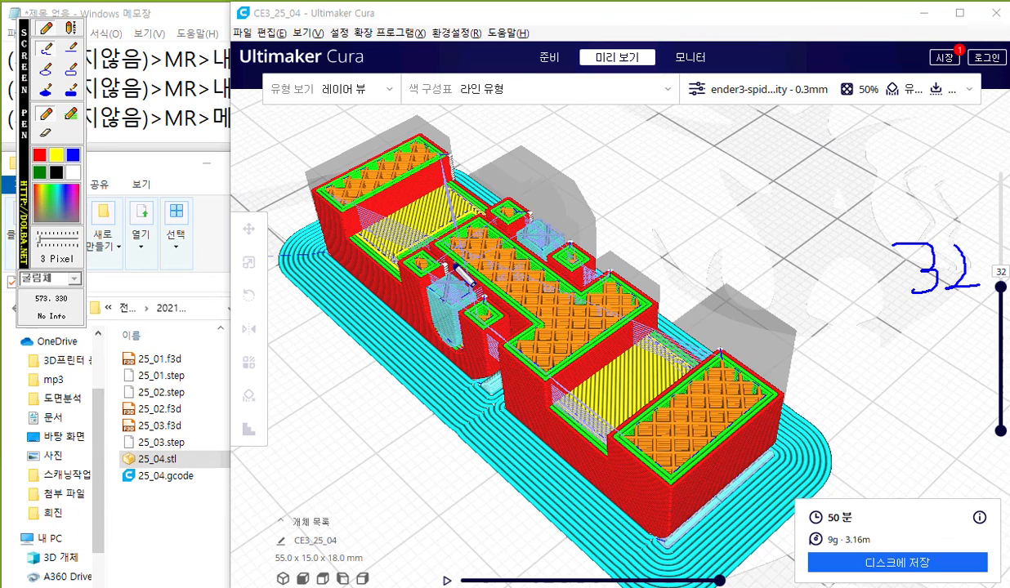
left_click_drag(442, 296, 360, 367)
mouse_move(408, 299)
left_mouse_down()
mouse_move(443, 296)
mouse_move(427, 336)
left_mouse_up()
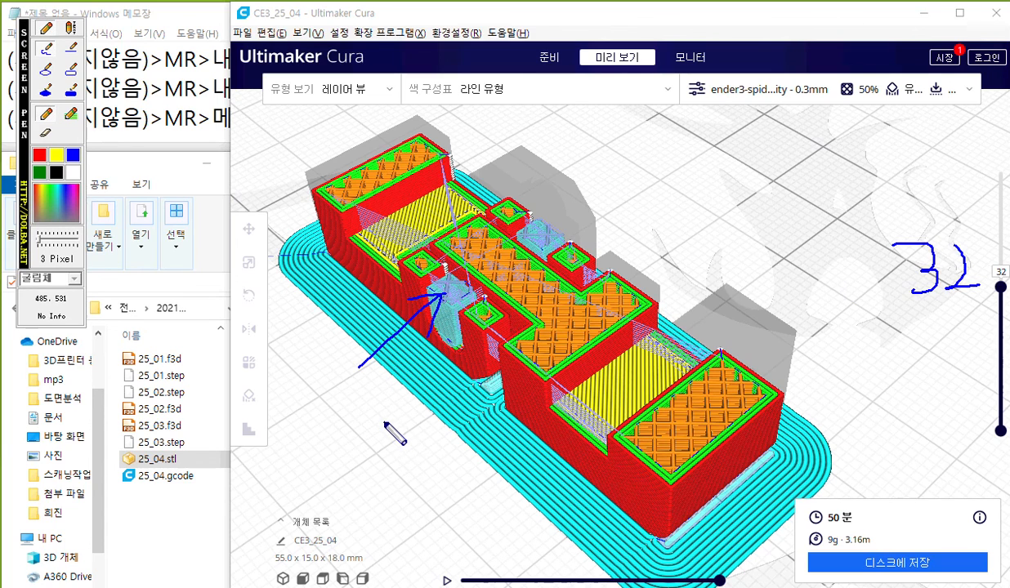
key("Escape")
- Raise the preview to layer 36, handwrite 36, draw an arrow to the material over the hole's support, and clear the marks
key("Up")
key("Up")
key("Up")
key("Up")
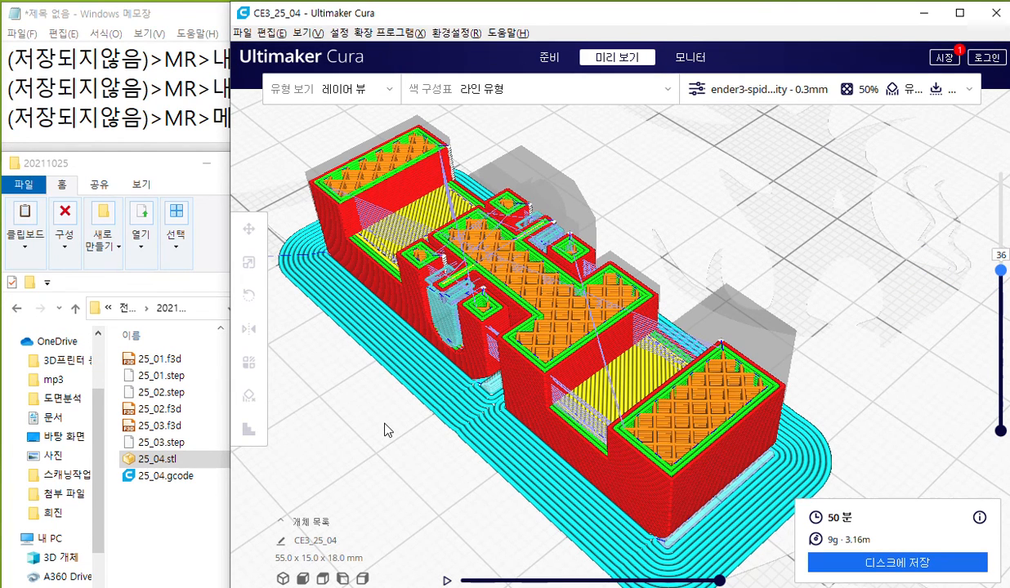
key("F12")
mouse_move(950, 241)
left_mouse_down()
mouse_move(964, 246)
mouse_move(934, 287)
left_mouse_up()
left_click_drag(985, 232, 971, 267)
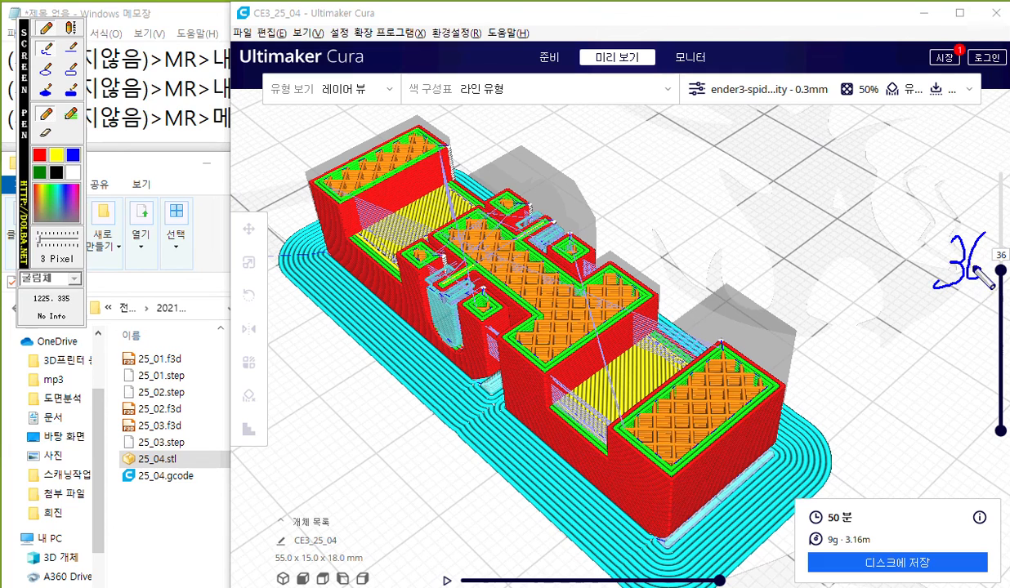
mouse_move(368, 372)
left_mouse_down()
mouse_move(431, 296)
mouse_move(423, 322)
left_mouse_up()
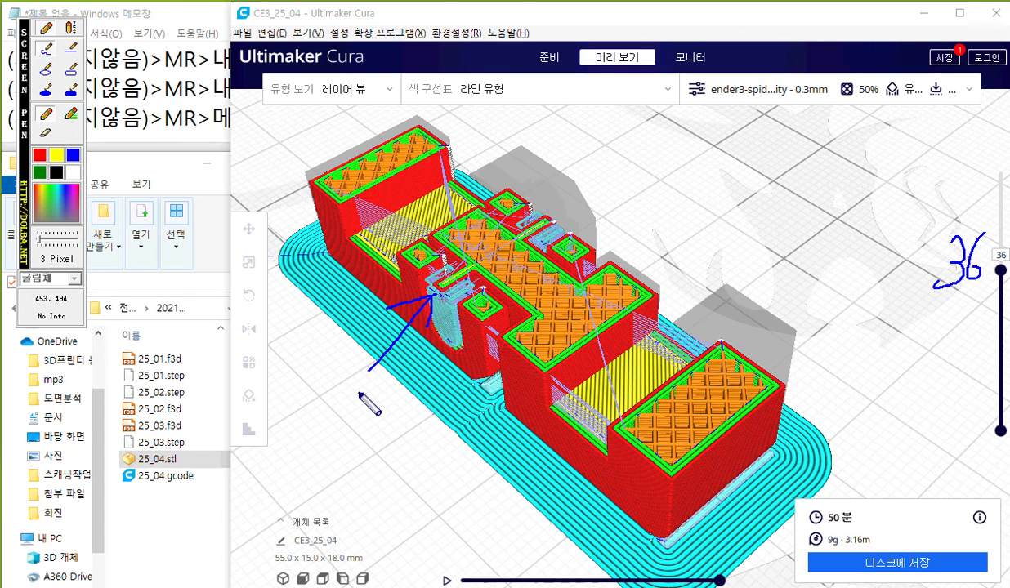
key("Escape")
- Step the preview up to layer 60 to examine how the slotted hole closes and the top surfaces fill in
key("Up")
key("Up")
key("Up")
key("Up")
key("Up")
key("Up")
key("Up")
key("Up")
key("Up")
key("Up")
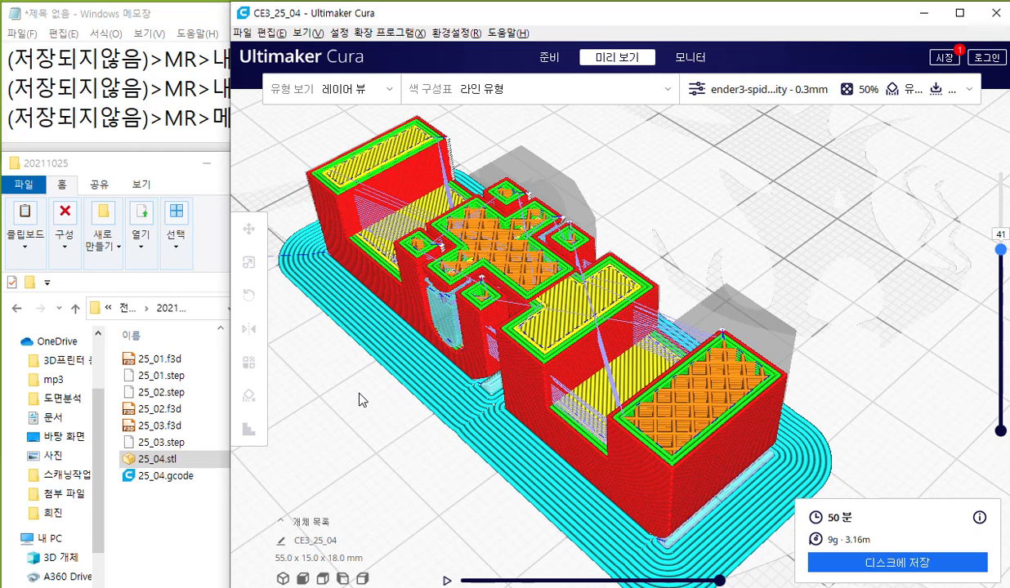
key("Up")
key("Up")
key("Up")
key("Up")
key("Up")
key("Up")
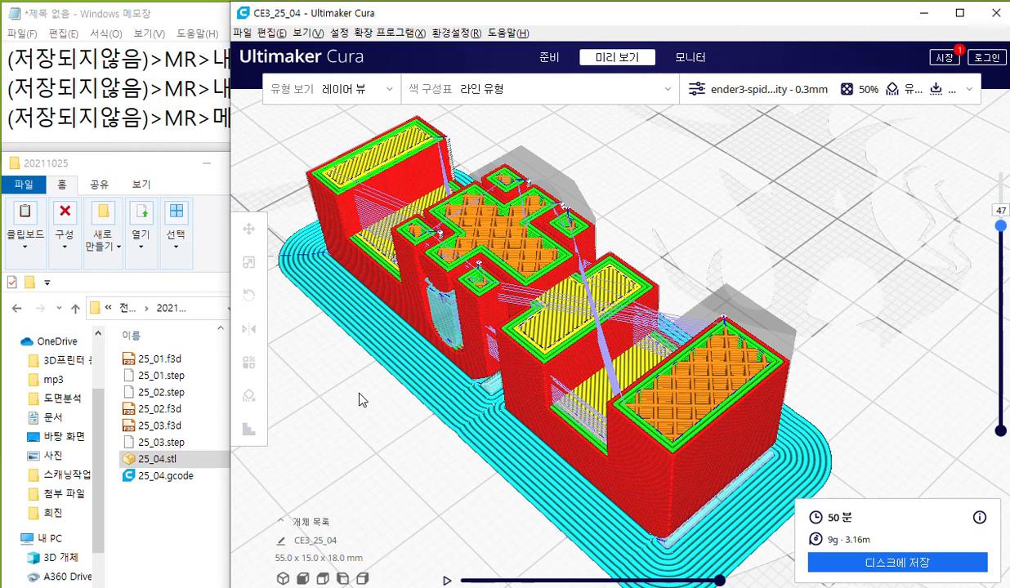
key("Up")
key("Up")
key("Up")
key("Up")
key("Up")
key("Up")
key("Up")
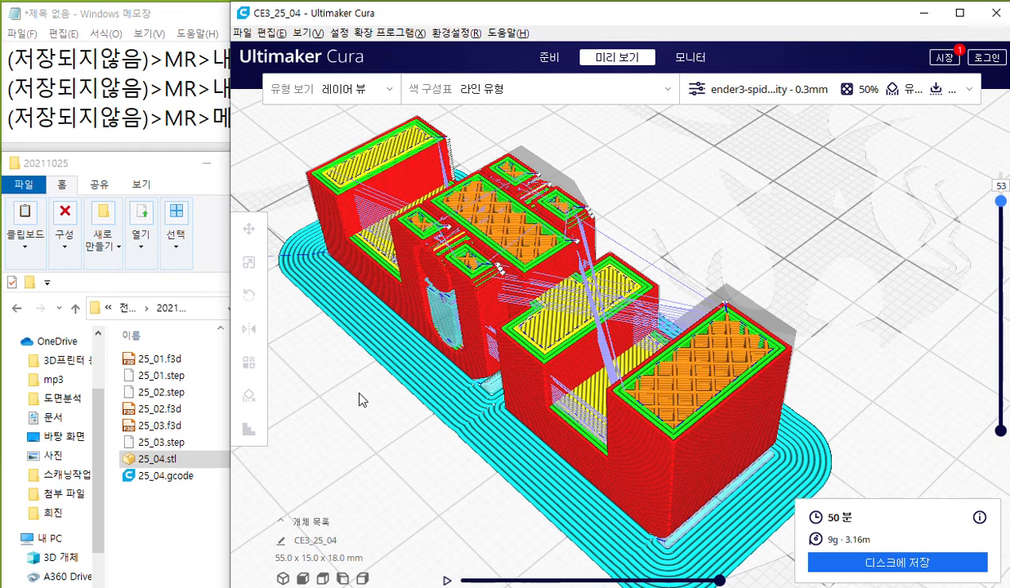
key("Up")
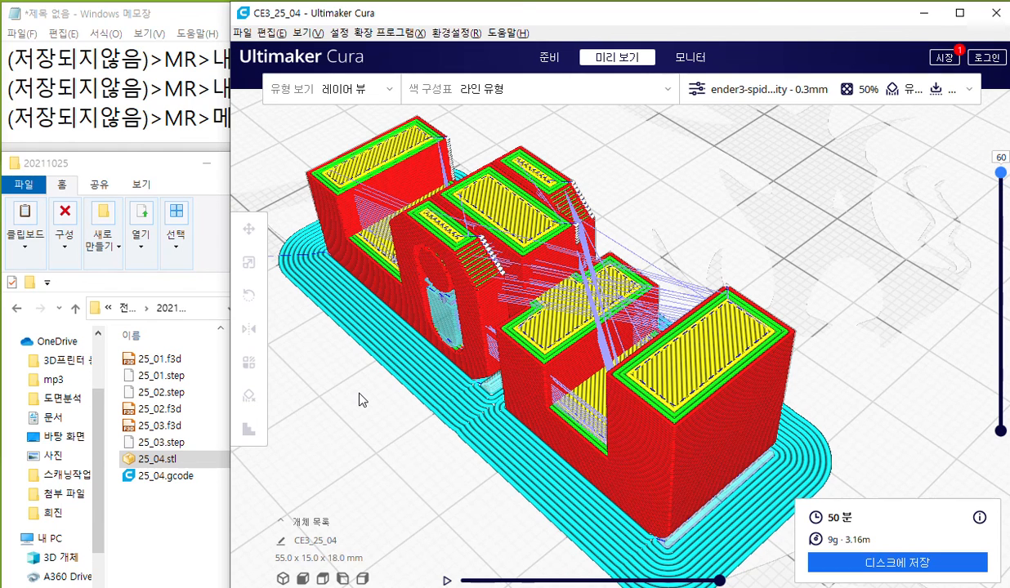
- Step the preview back down to layer 38 to examine the material bridging over the slotted hole's support
key("Down")
key("Down")
key("Down")
key("Down")
key("Down")
key("Down")
key("Down")
key("Down")
key("Down")
key("Down")
key("Down")
key("Down")
key("Down")
key("Down")
key("Down")
key("Down")
key("Down")
key("Down")
key("Down")
key("Down")
key("Down")
key("Down")
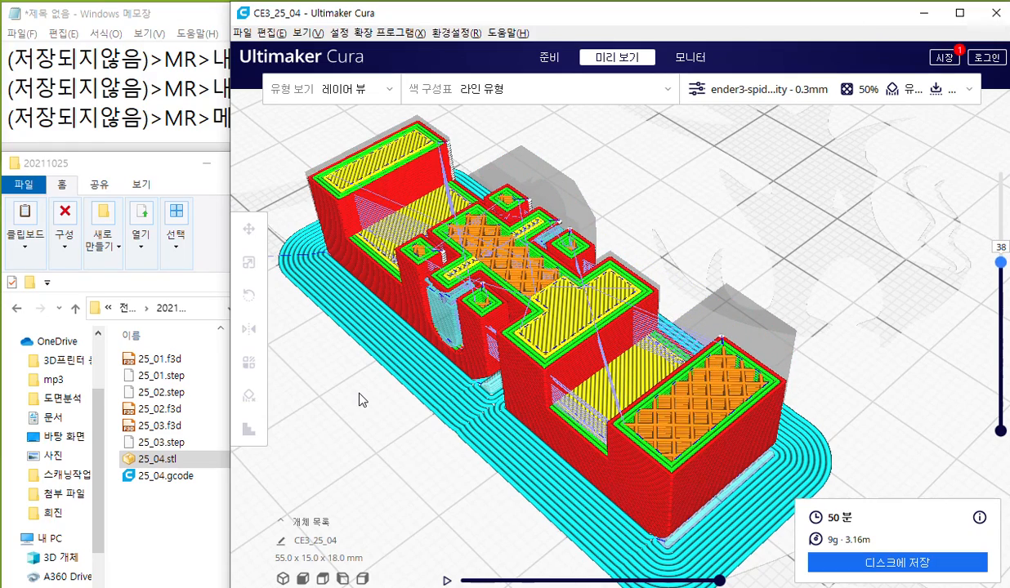
- Return the preview to layer 60 to review the remaining layers up to the finished print
key("Up")
key("Up")
key("Up")
key("Up")
key("Up")
key("Up")
key("Up")
key("Up")
key("Up")
key("Up")
key("Up")
key("Up")
key("Up")
key("Up")
key("Up")
key("Up")
key("Up")
key("Up")
key("Up")
key("Up")
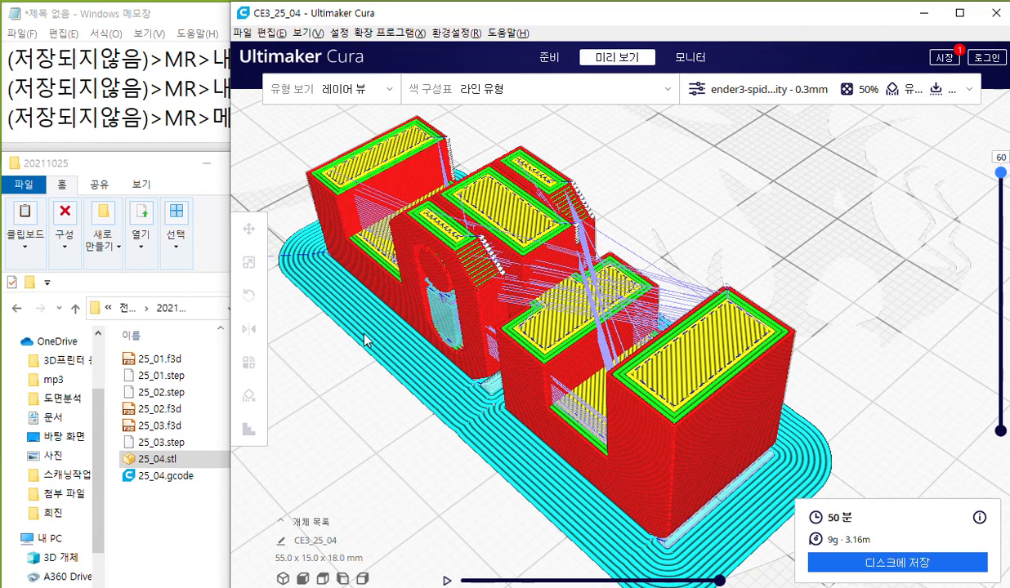
- Move the Cura window aside, switch to the drawing PDF in Acrobat Reader, and rotate the view clockwise until drawing 14 is upright
left_click_drag(345, 13, 561, 21)
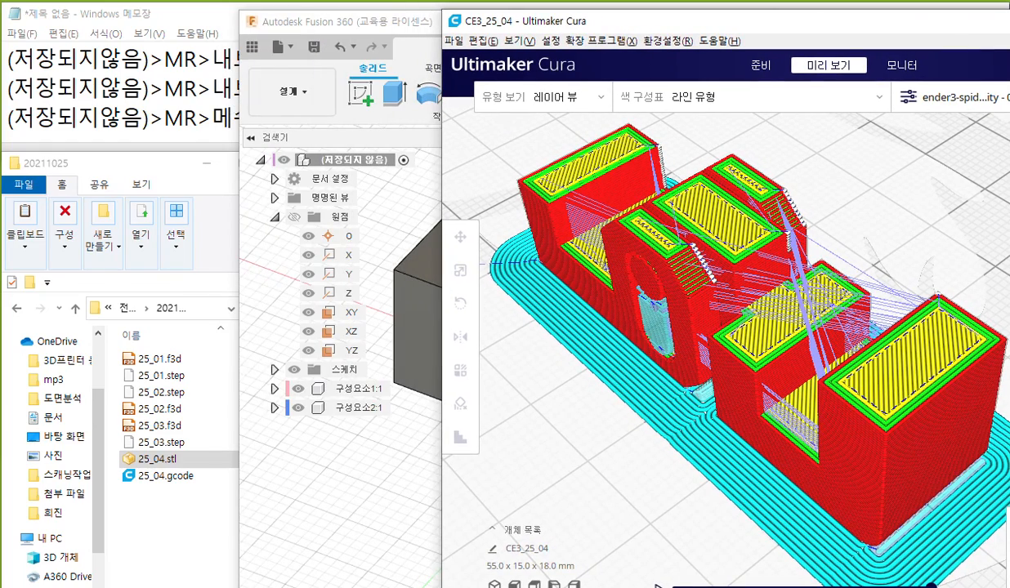
key("alt+Tab")
right_click(301, 337)
left_click(371, 456)
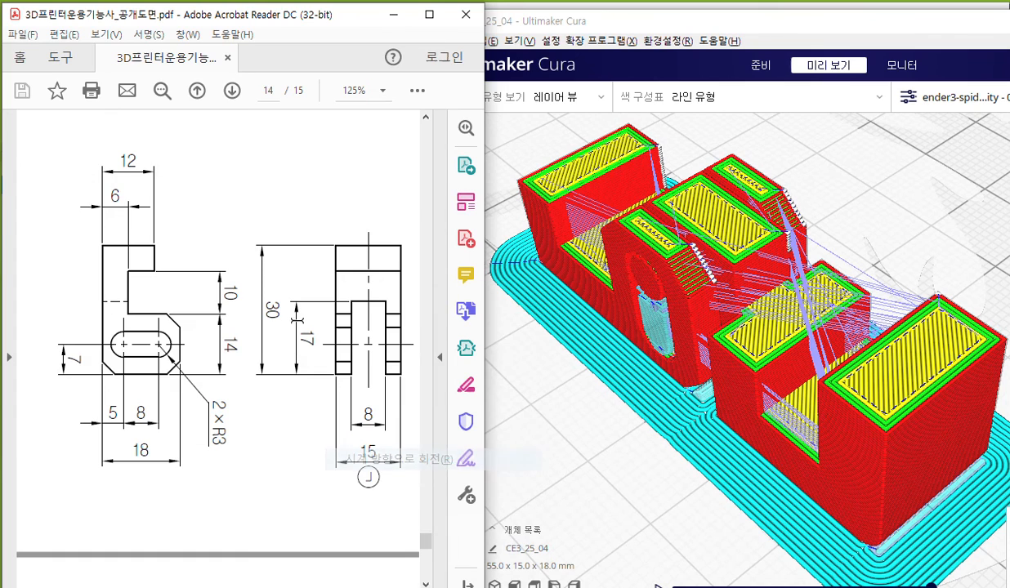
scroll(234, 294, "up", 4)
right_click(233, 294)
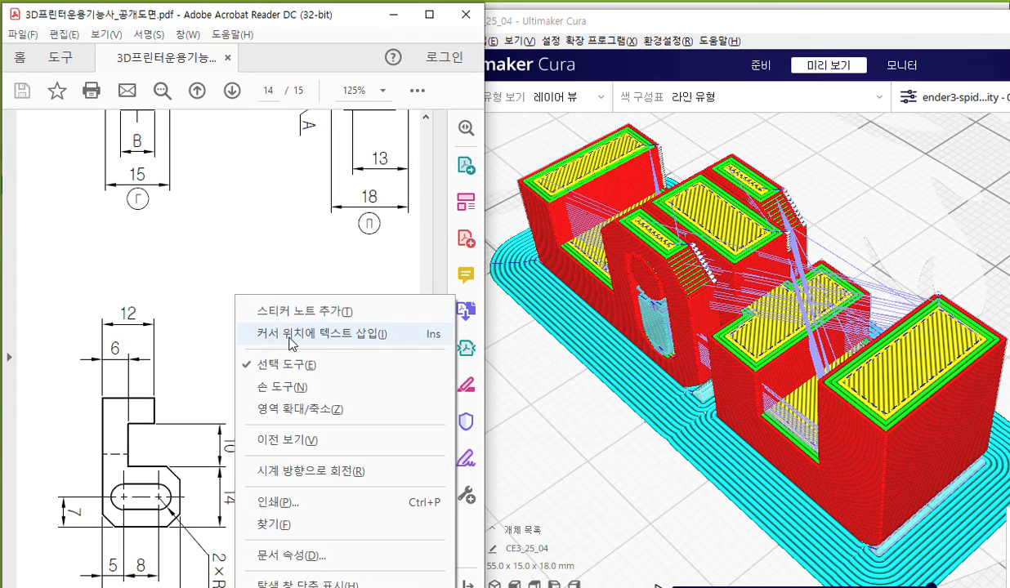
left_click(302, 471)
right_click(274, 276)
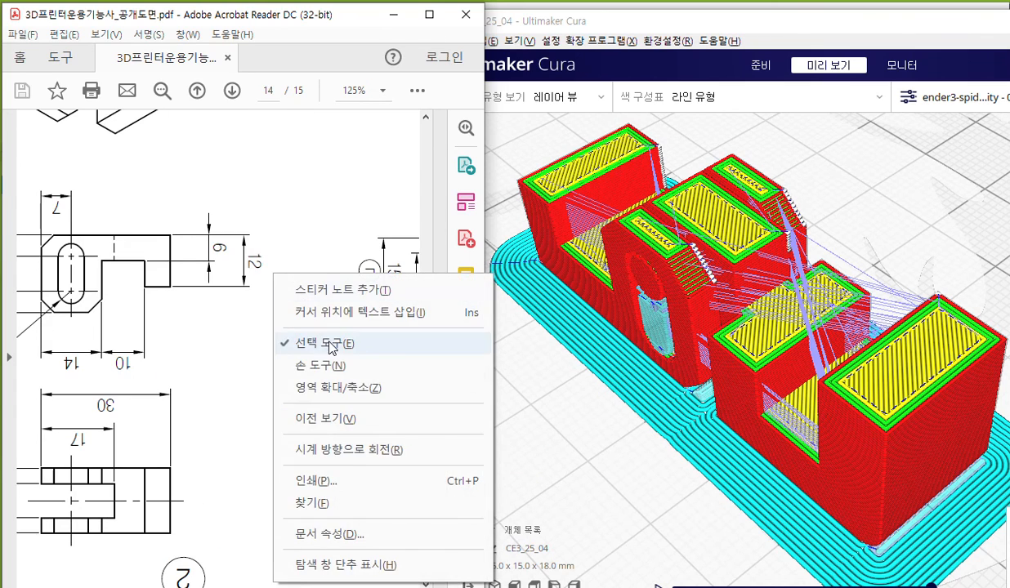
left_click(344, 449)
scroll(245, 368, "down", 3)
scroll(249, 374, "down", 4, "ctrl")
right_click(253, 375)
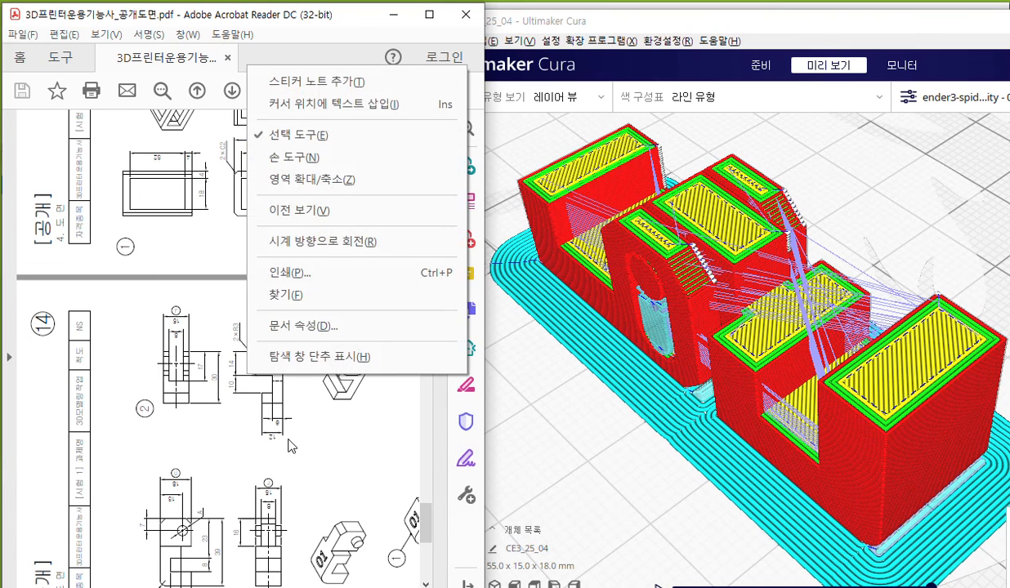
left_click(323, 244)
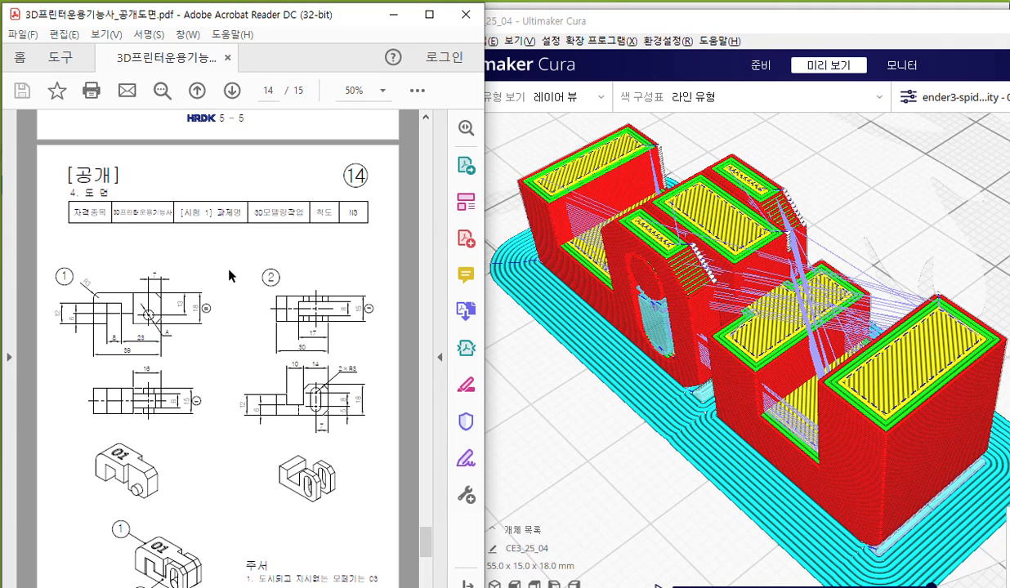
- Enlarge drawing 14 to 66.7% and examine the dimensioned views of parts 1 and 2
key("ctrl+2")
scroll(208, 285, "up", 1, "ctrl")
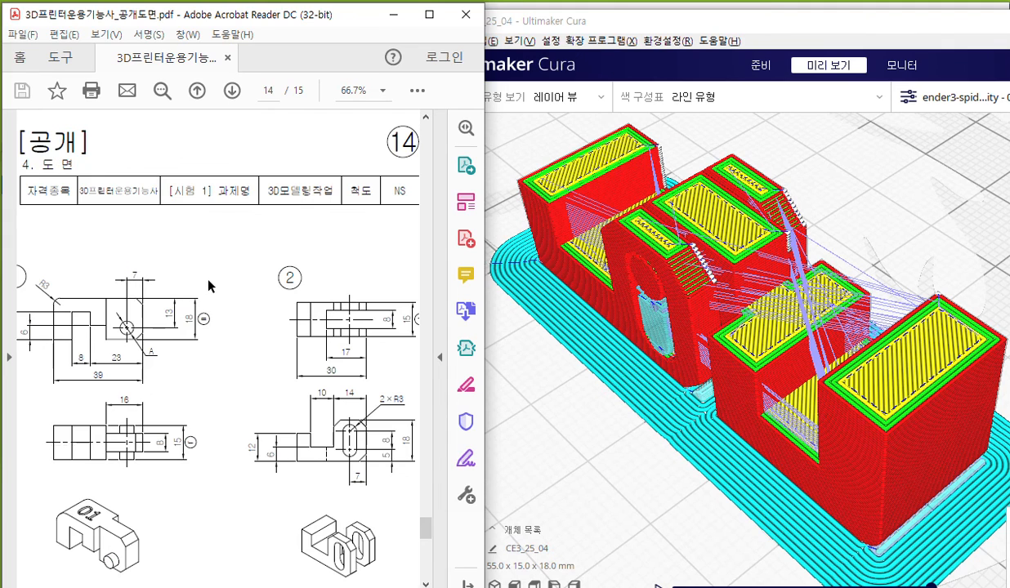
scroll(208, 286, "down", 1)
scroll(209, 286, "up", 1)
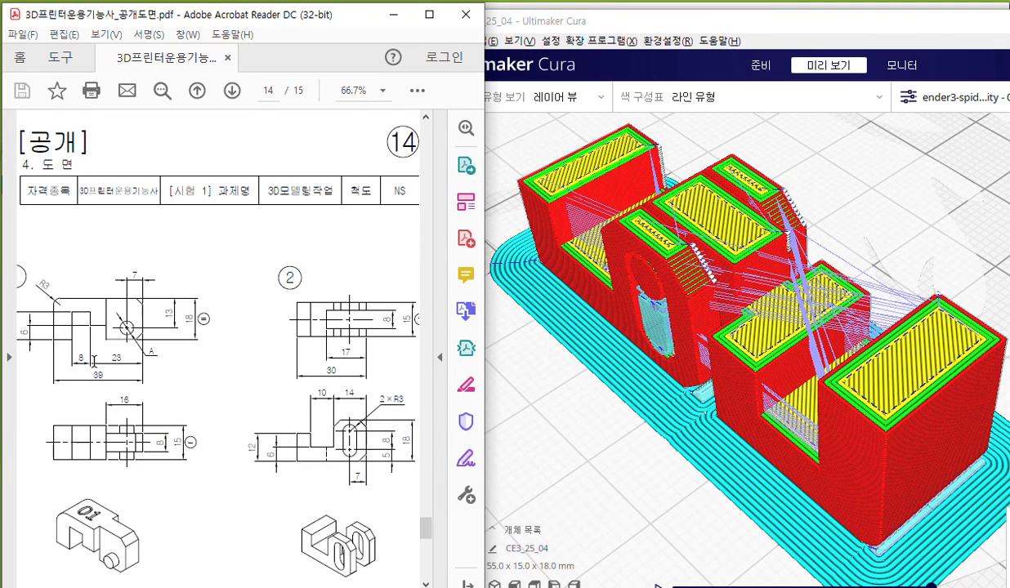